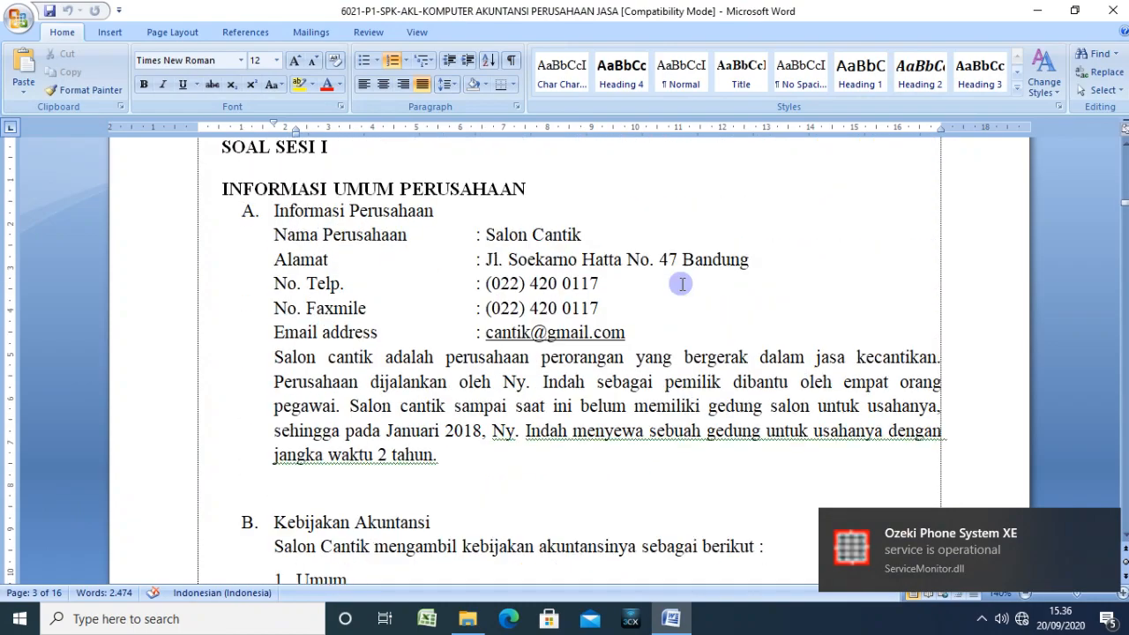
# Step: Return to the document's first page and examine the exam title, school year and task title details
pyautogui.scroll(-1, 688, 282)
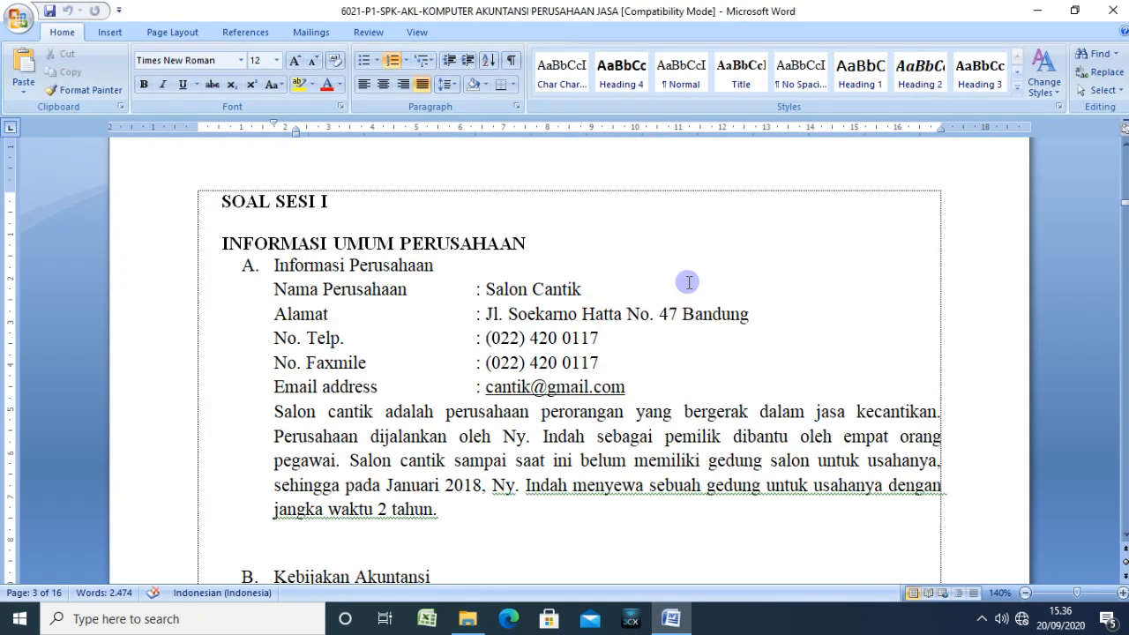
pyautogui.scroll(10, 688, 282)
pyautogui.scroll(15, 688, 282)
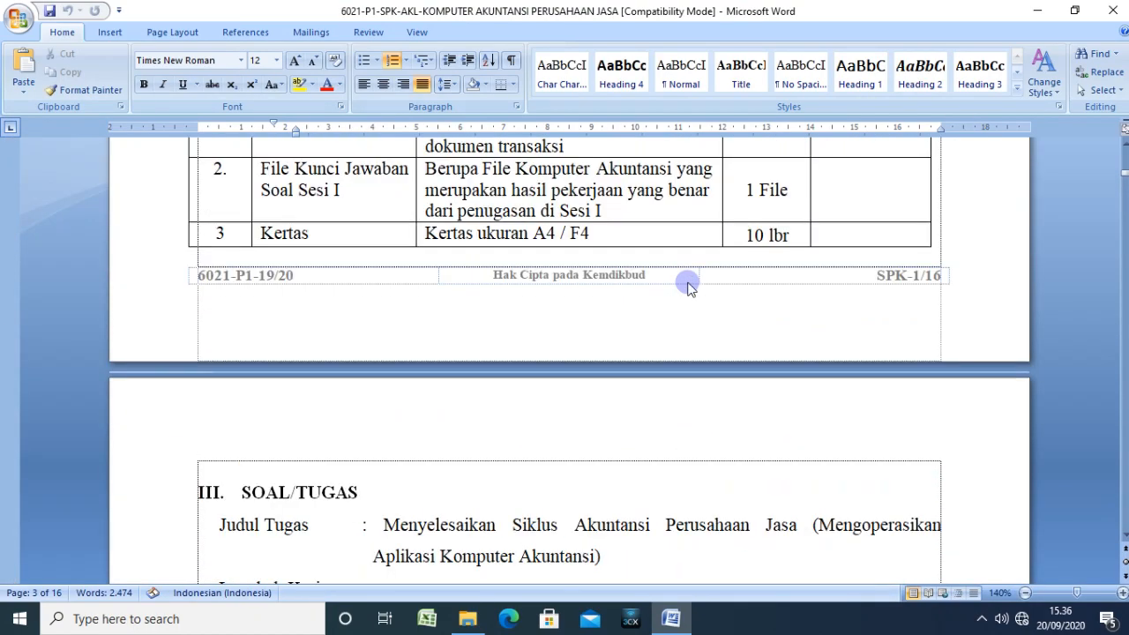
pyautogui.scroll(3, 687, 282)
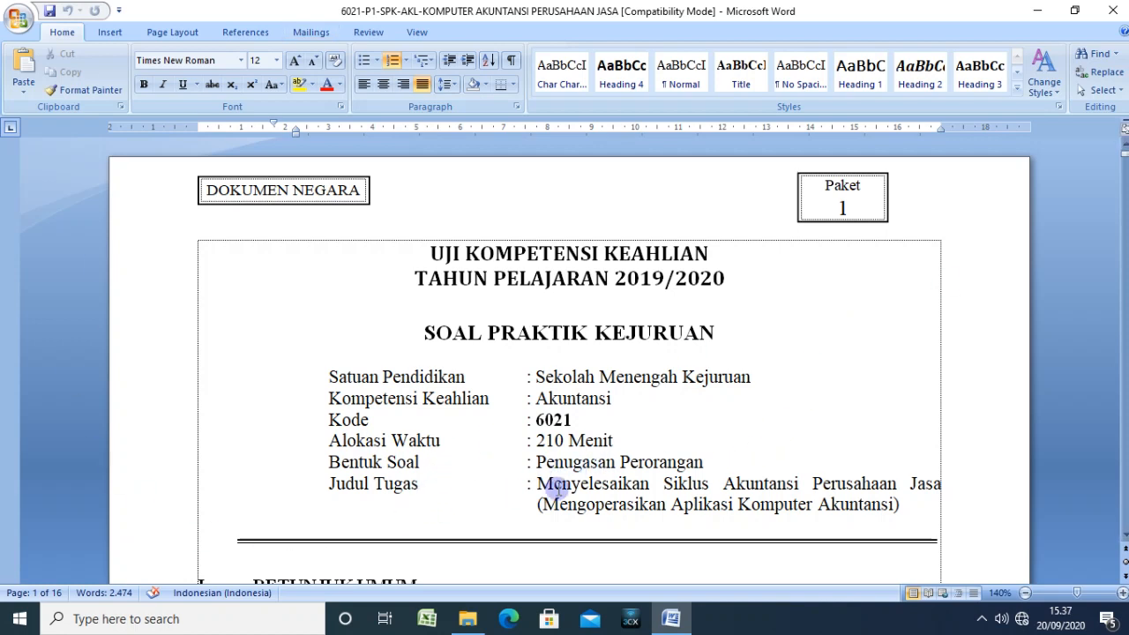
pyautogui.moveTo(533, 485); pyautogui.dragTo(909, 514)
pyautogui.click(825, 527)
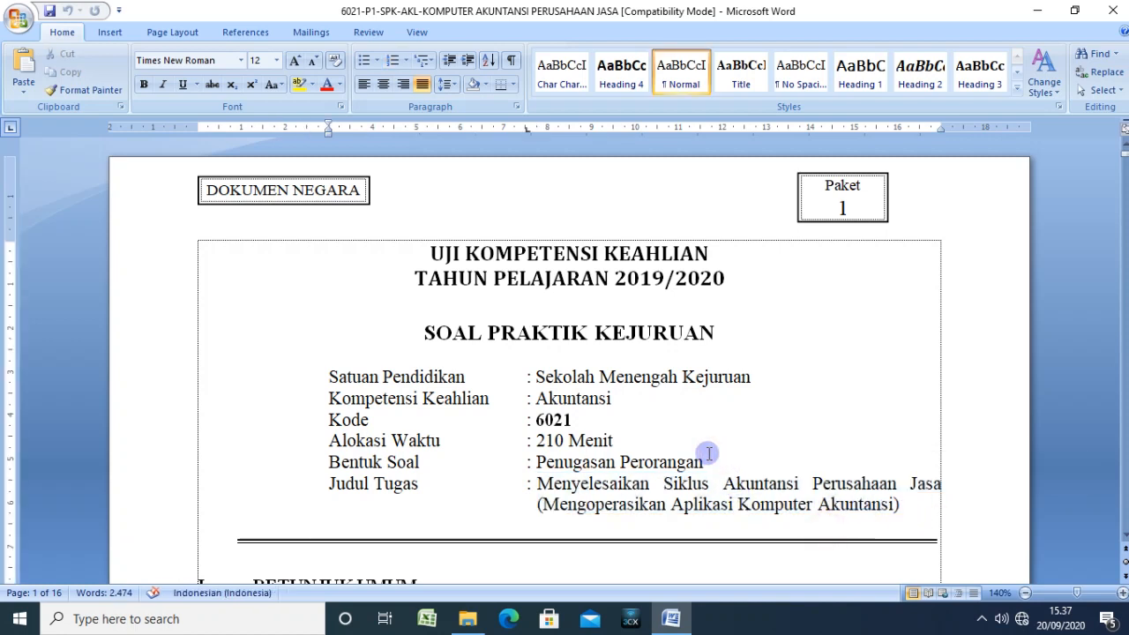
pyautogui.click(631, 292)
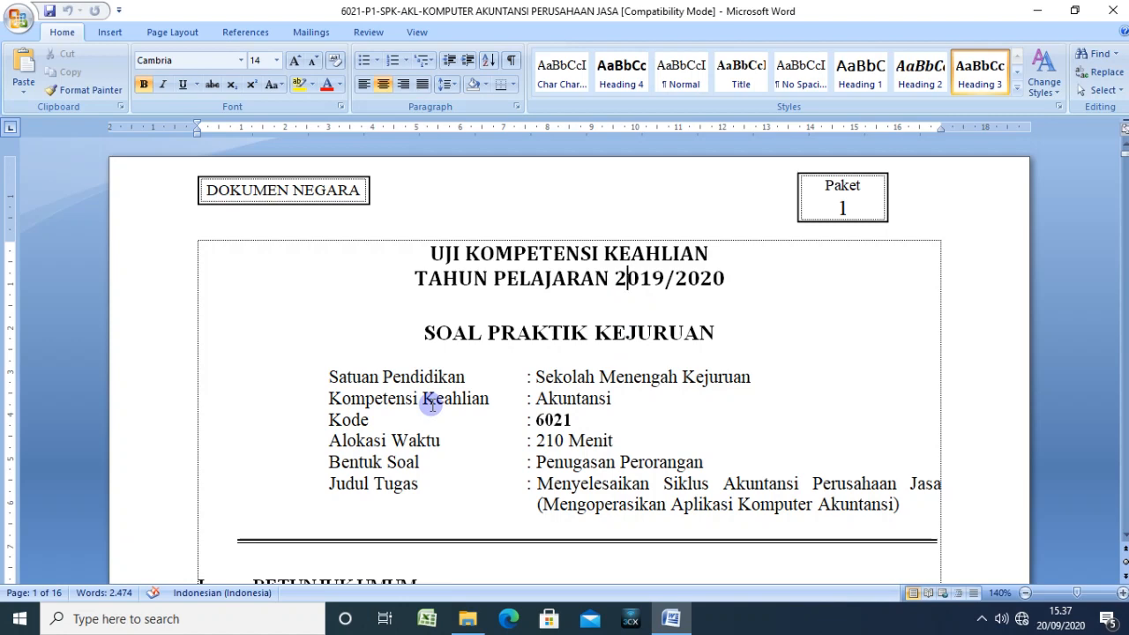
# Step: Read the general instructions under Petunjuk Umum and the table of tools and materials
pyautogui.scroll(-7, 411, 436)
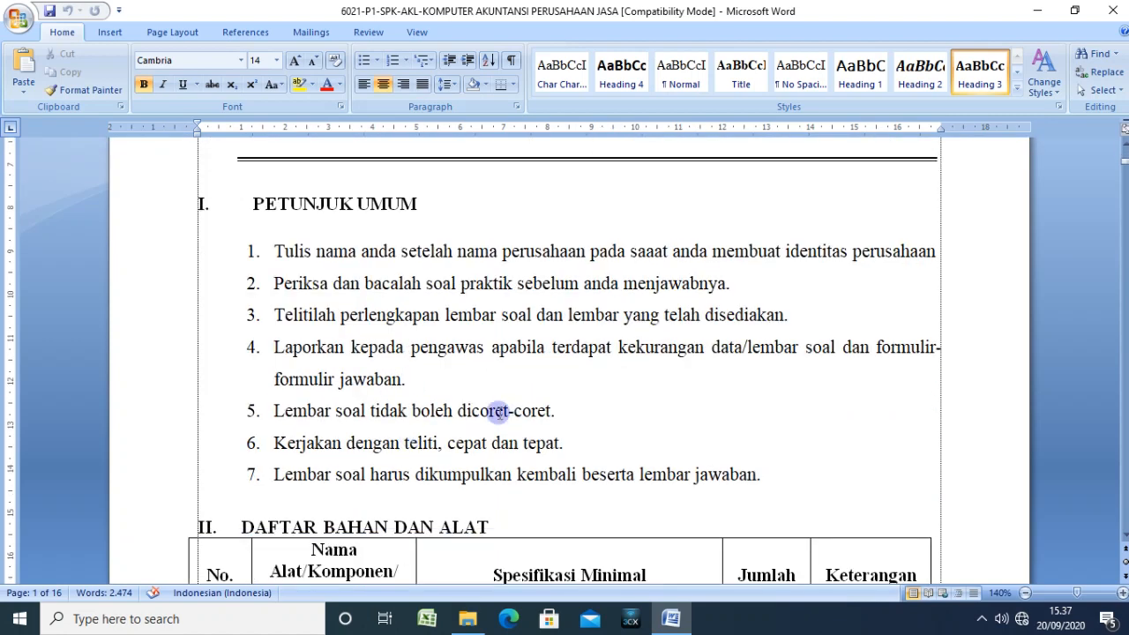
pyautogui.scroll(-3, 650, 433)
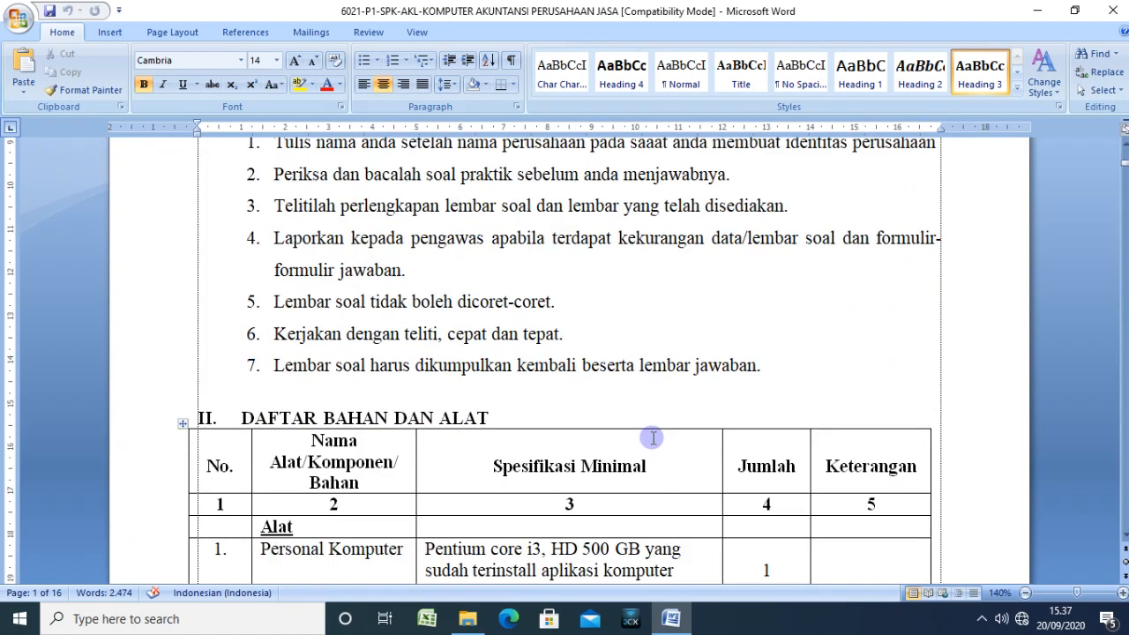
pyautogui.scroll(-4, 653, 437)
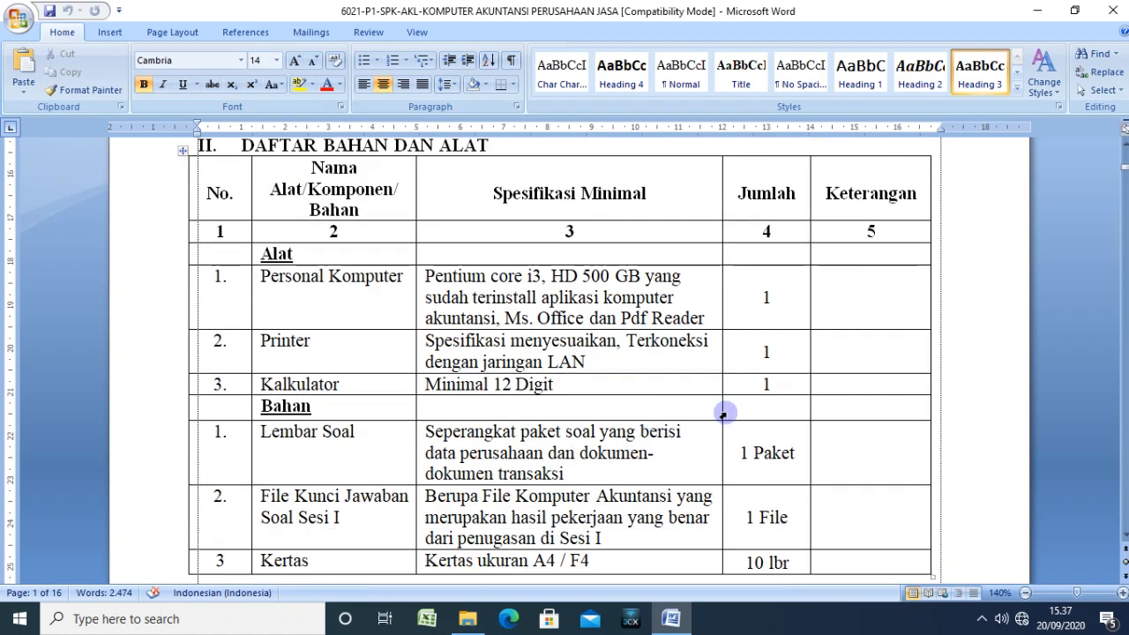
pyautogui.scroll(-1, 723, 414)
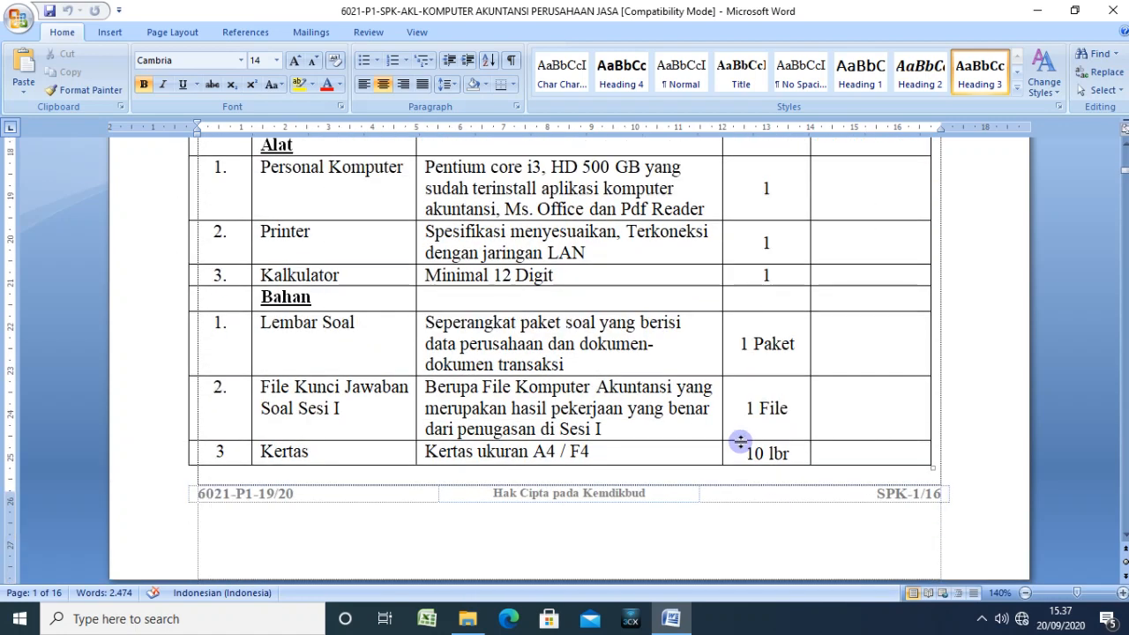
pyautogui.scroll(-7, 741, 441)
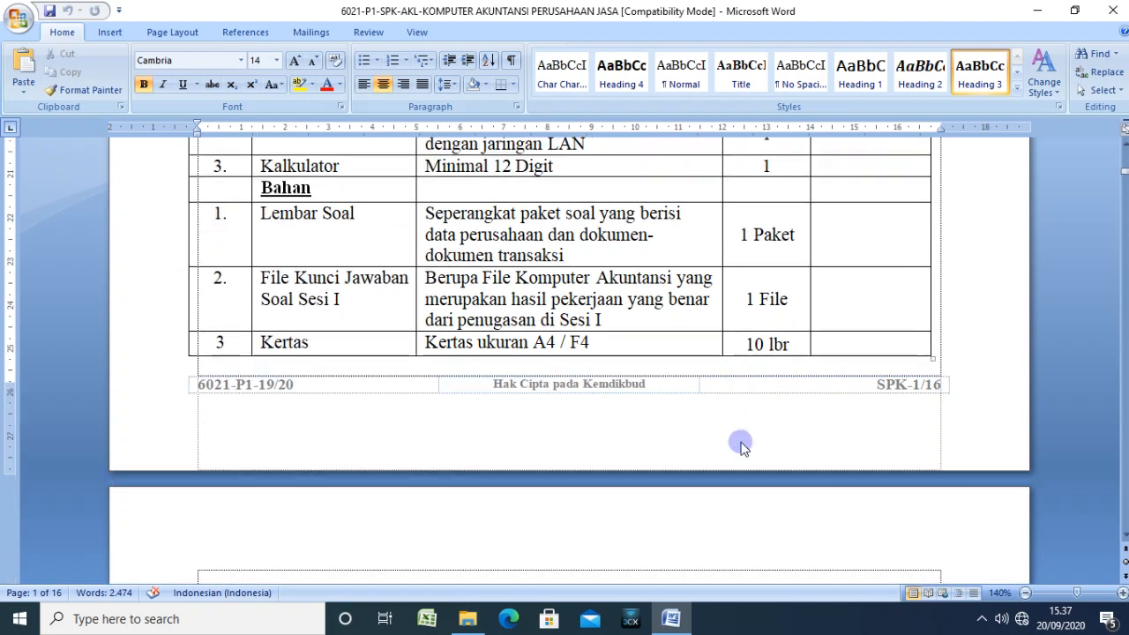
# Step: Review the work steps in the Soal/Tugas section, focusing on the Sesi I assignment description
pyautogui.scroll(-1, 741, 442)
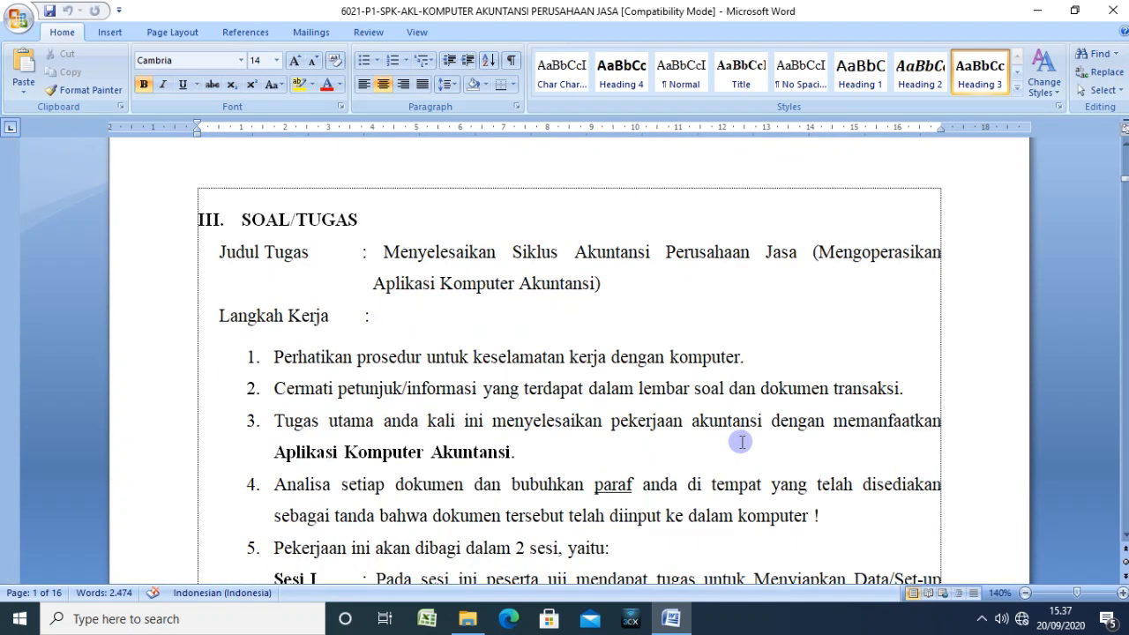
pyautogui.scroll(-1, 742, 442)
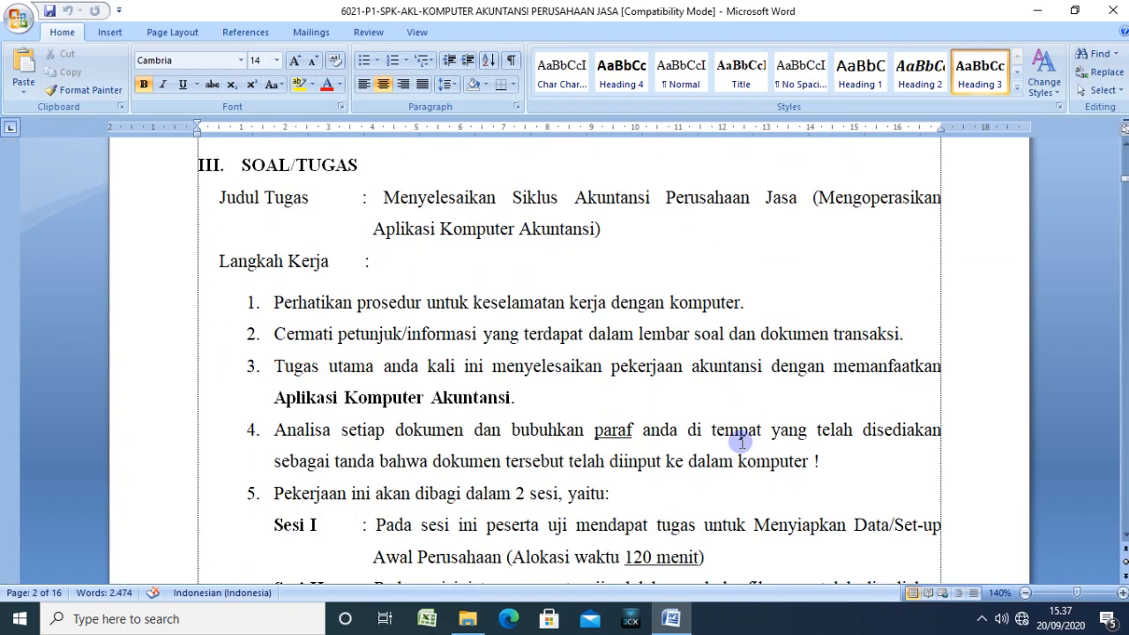
pyautogui.scroll(-1, 644, 462)
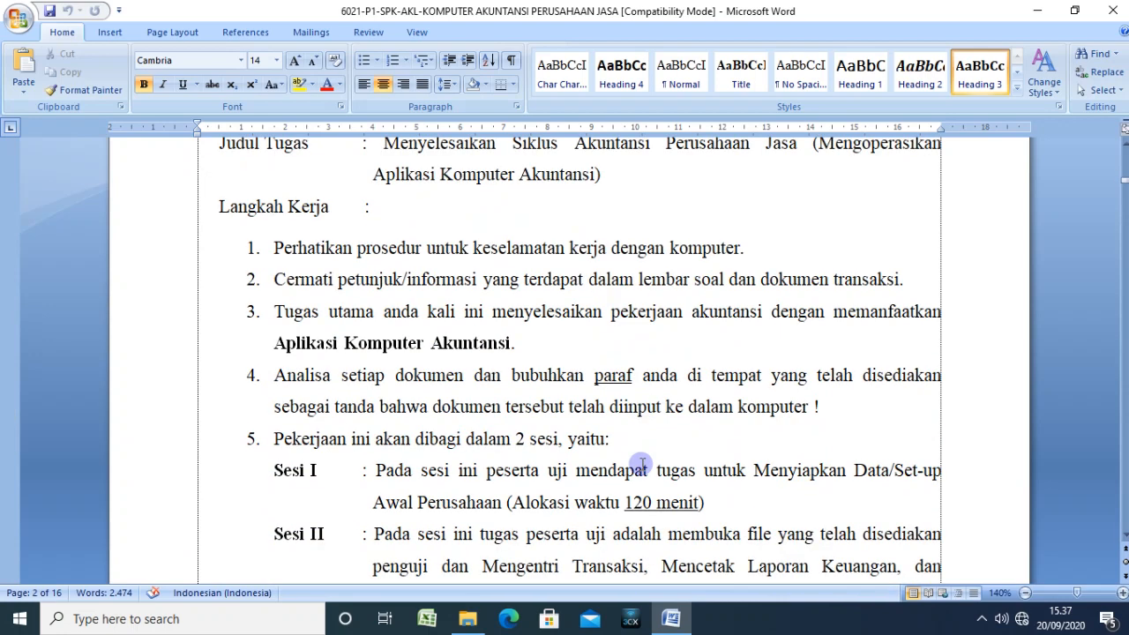
pyautogui.scroll(1, 642, 464)
pyautogui.scroll(-1, 642, 465)
pyautogui.scroll(-1, 641, 464)
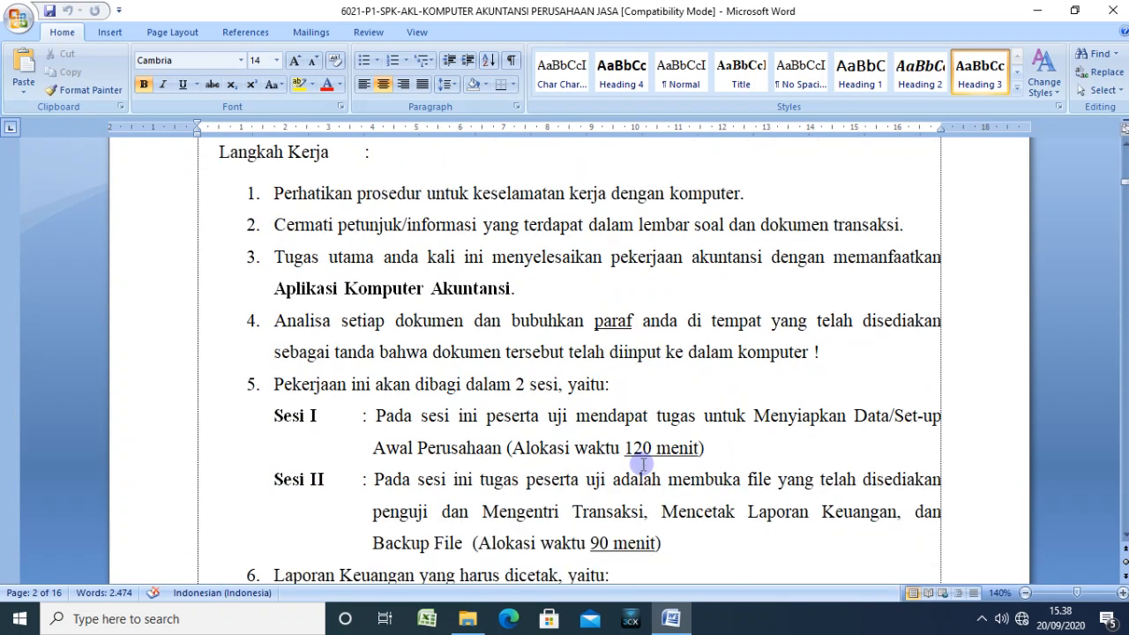
pyautogui.click(294, 412)
pyautogui.scroll(-1, 521, 416)
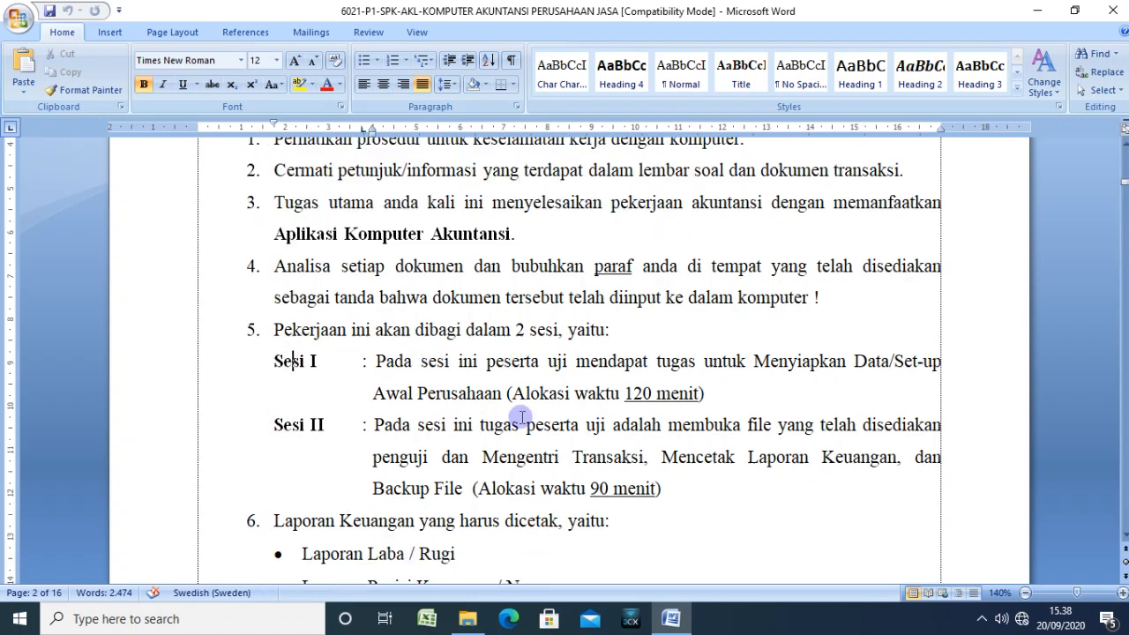
pyautogui.click(672, 393)
pyautogui.moveTo(708, 395); pyautogui.dragTo(422, 373)
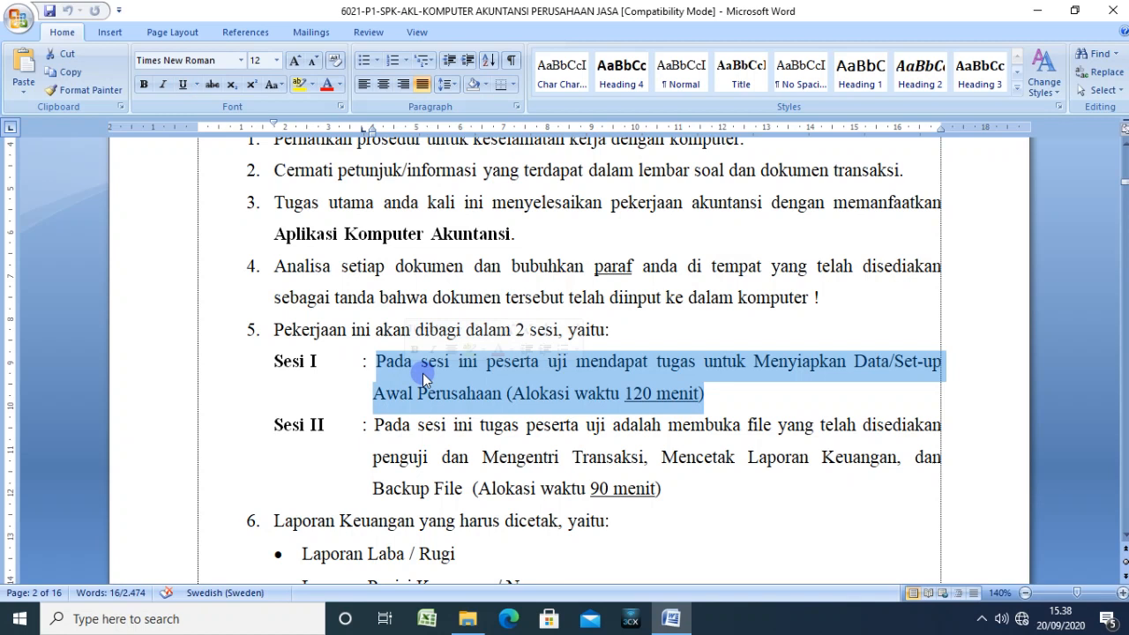
pyautogui.click(467, 373)
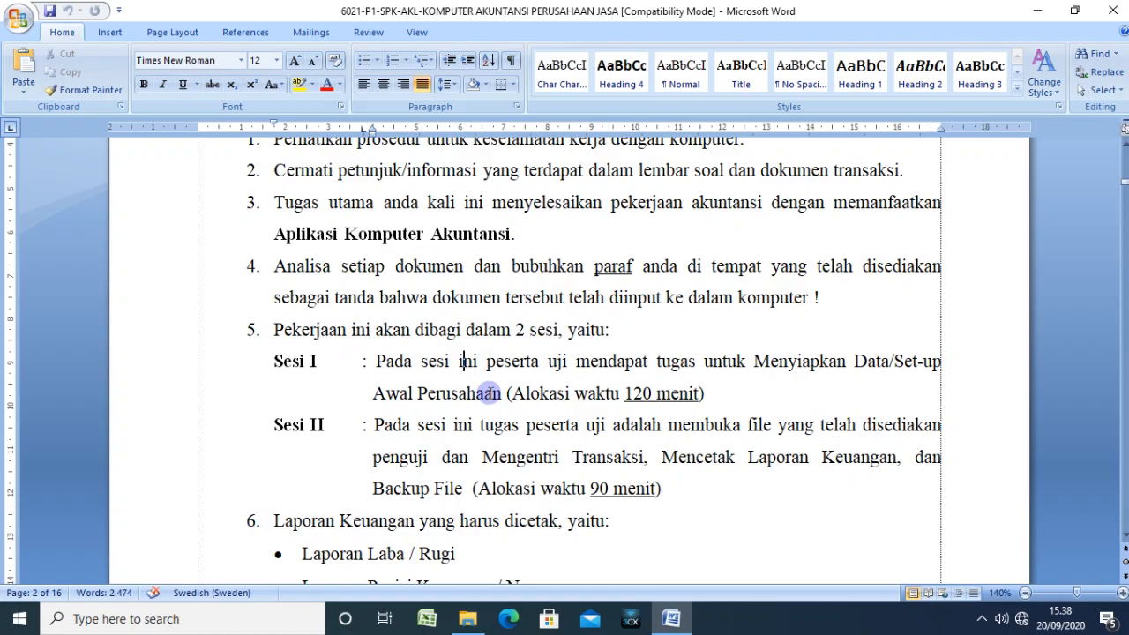
# Step: Compare the cover page's time allocation with the session times and review the list of financial reports to print
pyautogui.scroll(7, 529, 396)
pyautogui.scroll(10, 589, 381)
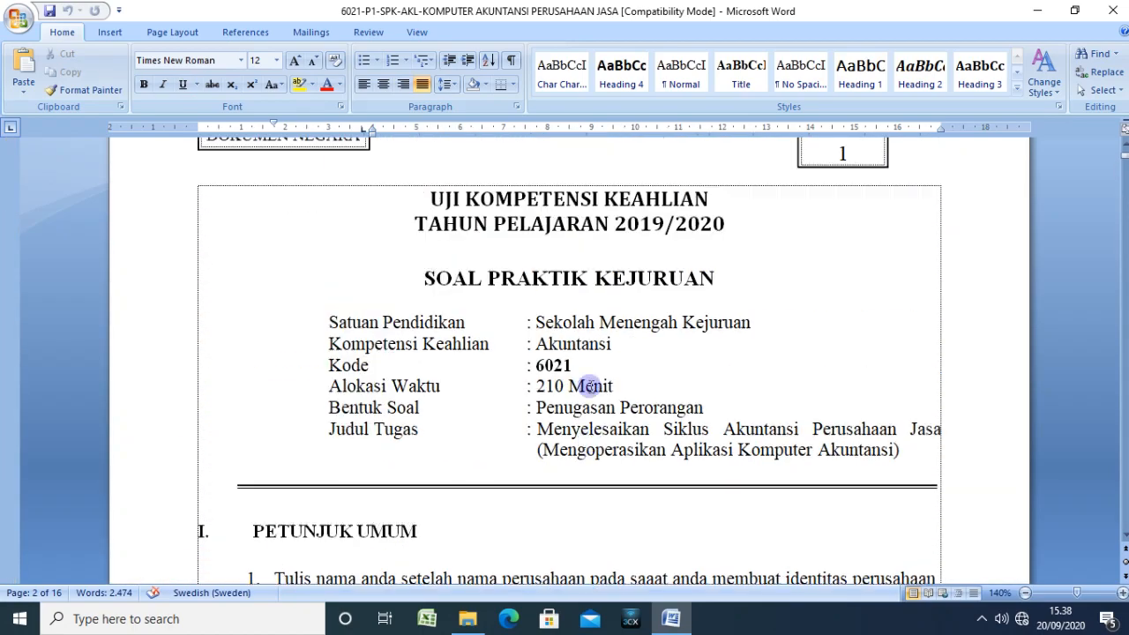
pyautogui.scroll(-9, 588, 383)
pyautogui.scroll(-10, 589, 388)
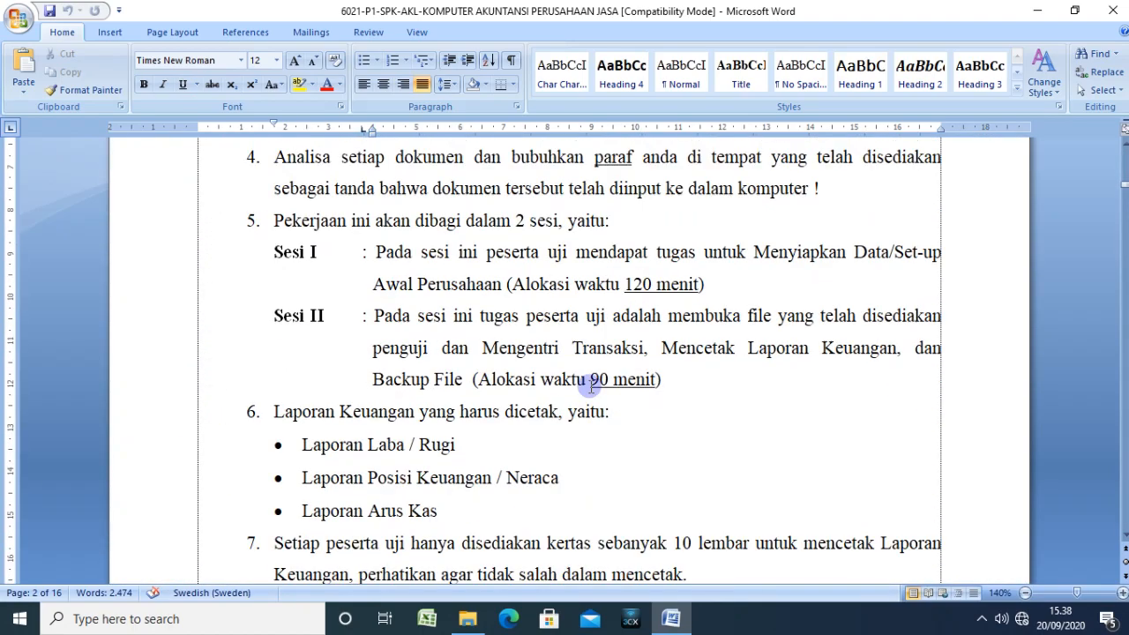
pyautogui.moveTo(439, 458); pyautogui.dragTo(317, 396)
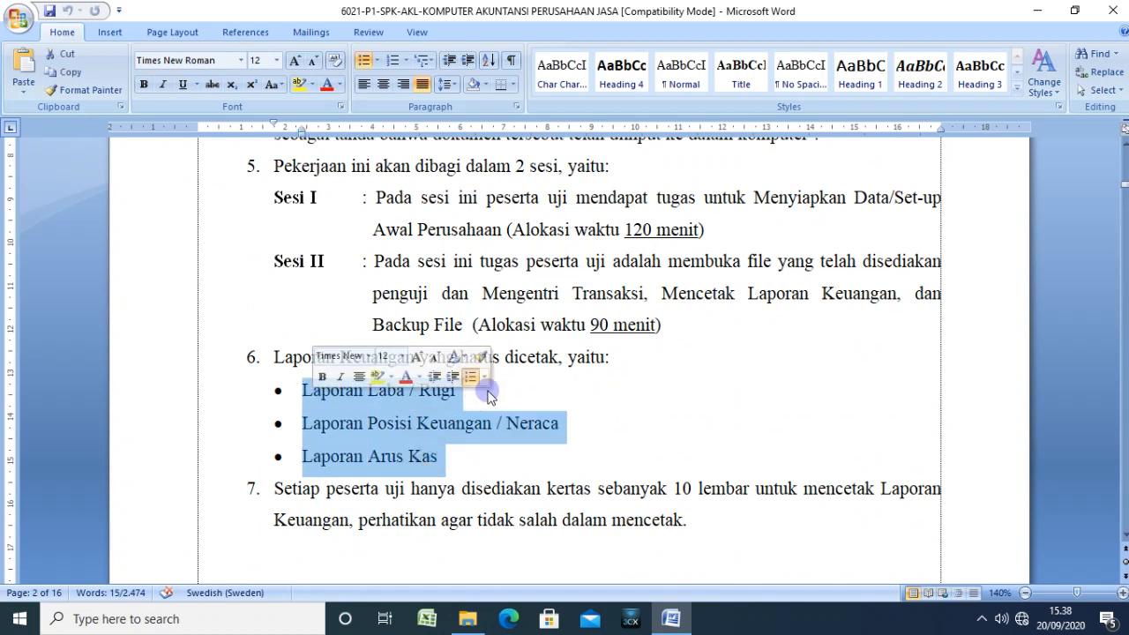
pyautogui.click(527, 401)
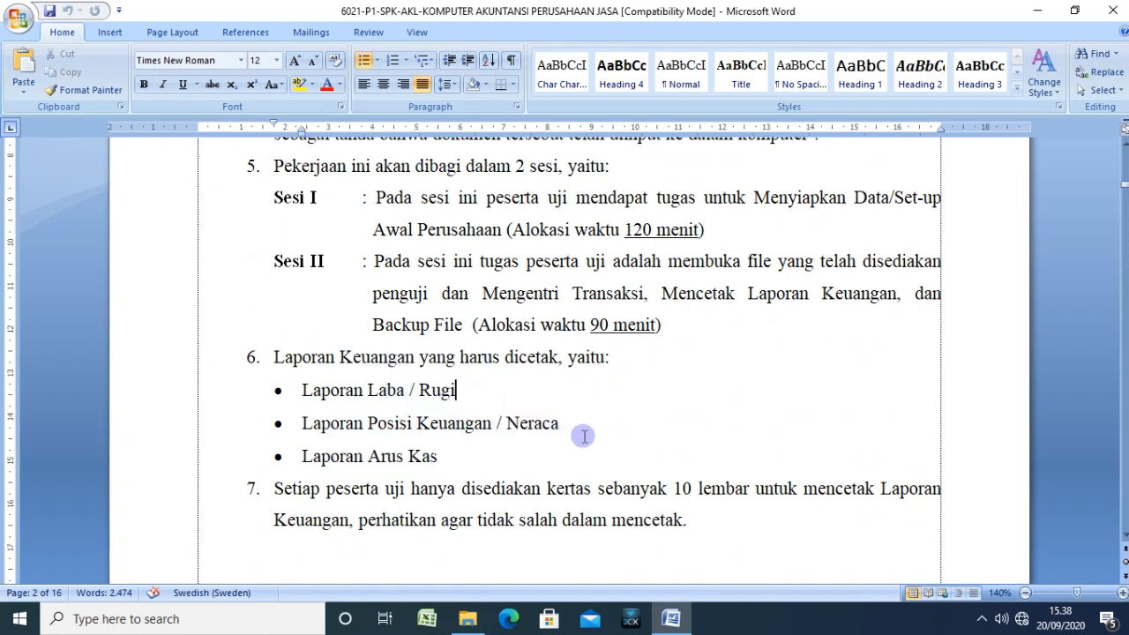
pyautogui.click(551, 457)
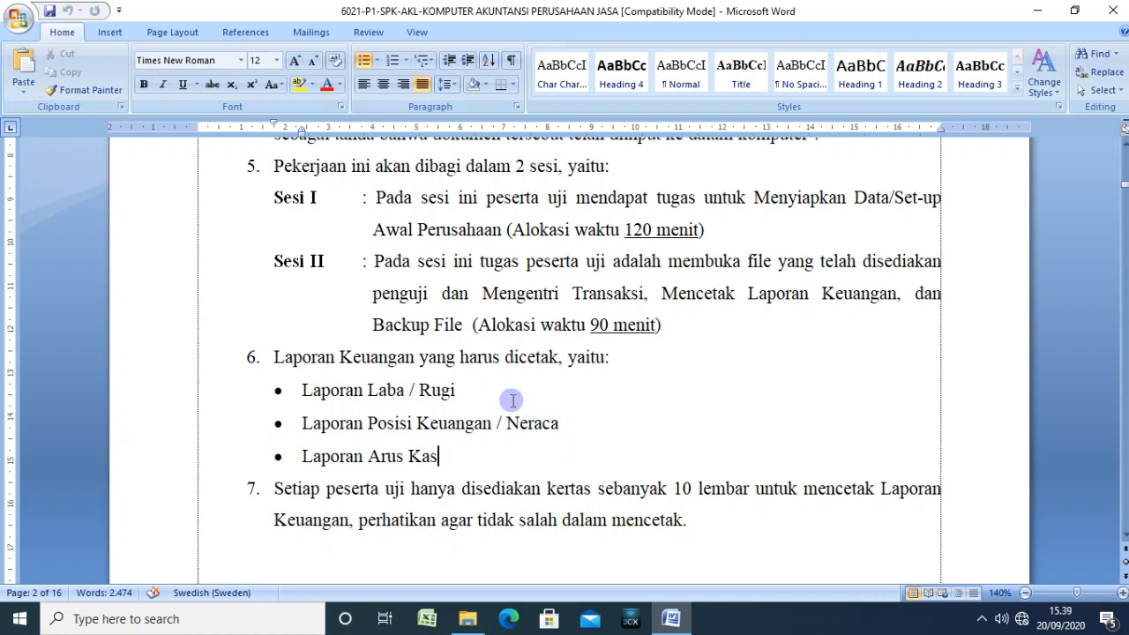
pyautogui.scroll(1, 575, 393)
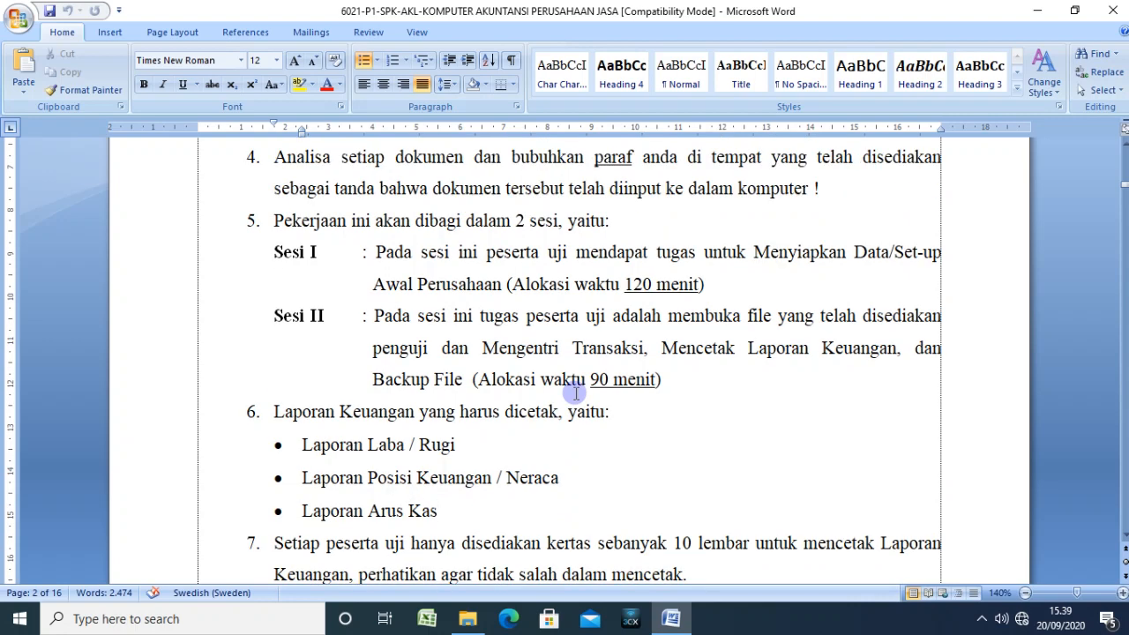
# Step: Go through the company information for Salon Cantik in the Soal Sesi I section
pyautogui.scroll(-12, 575, 392)
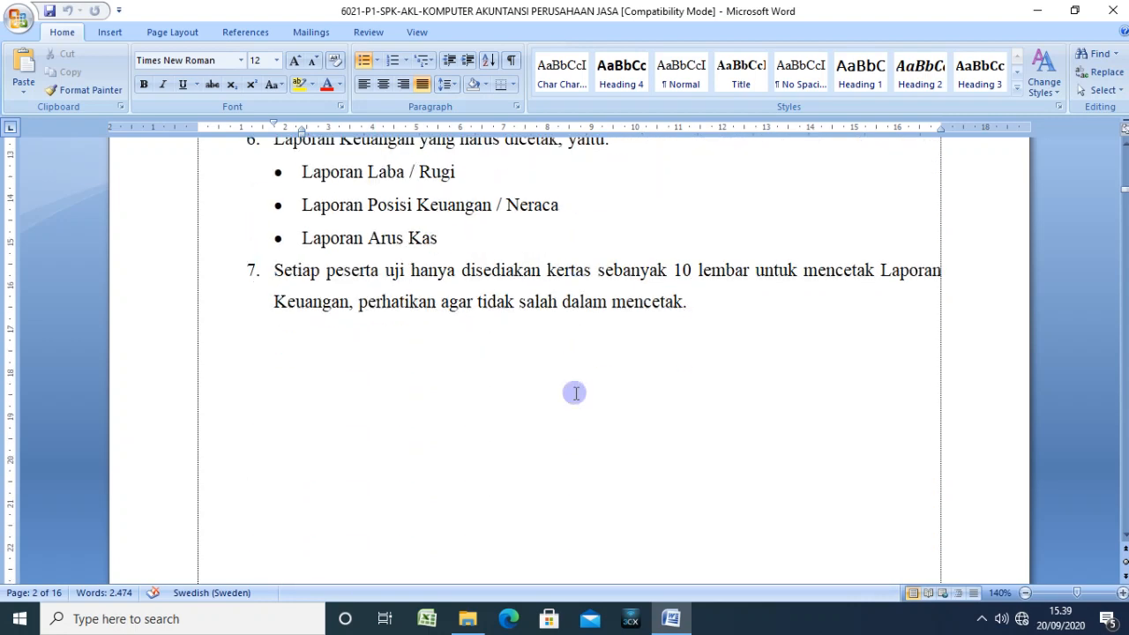
pyautogui.scroll(1, 574, 398)
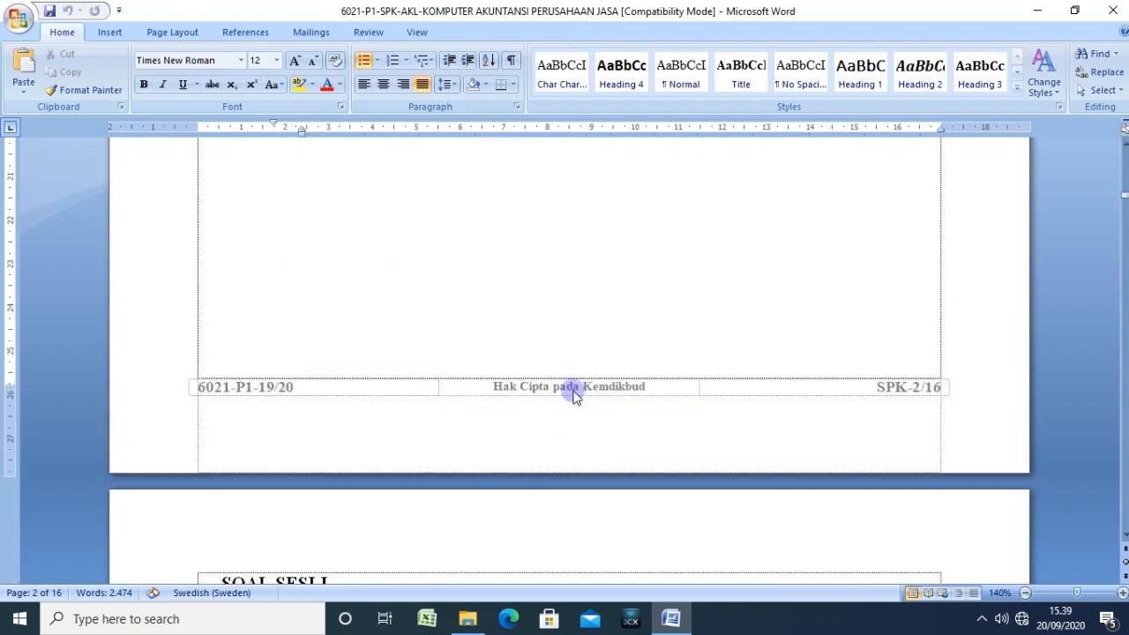
pyautogui.scroll(-3, 573, 395)
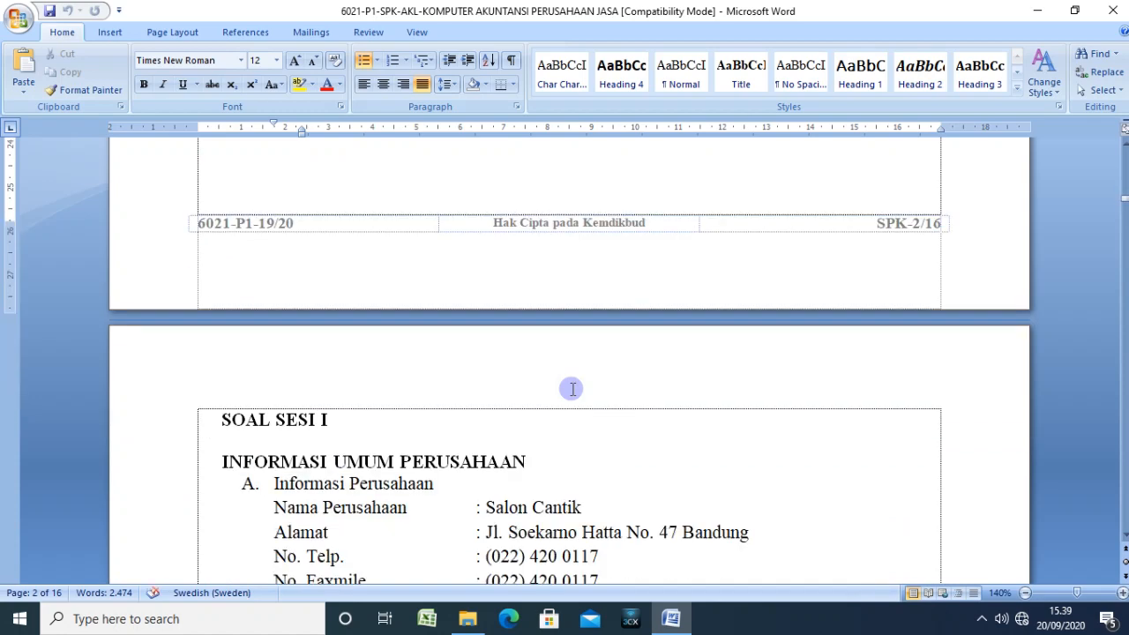
pyautogui.scroll(-5, 572, 389)
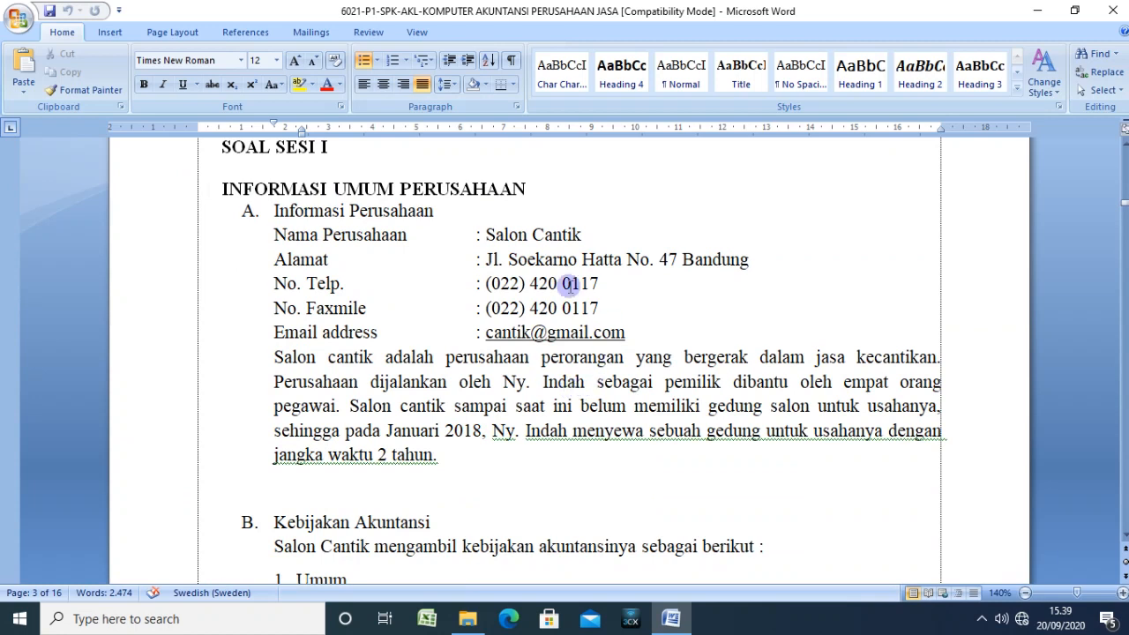
pyautogui.click(575, 234)
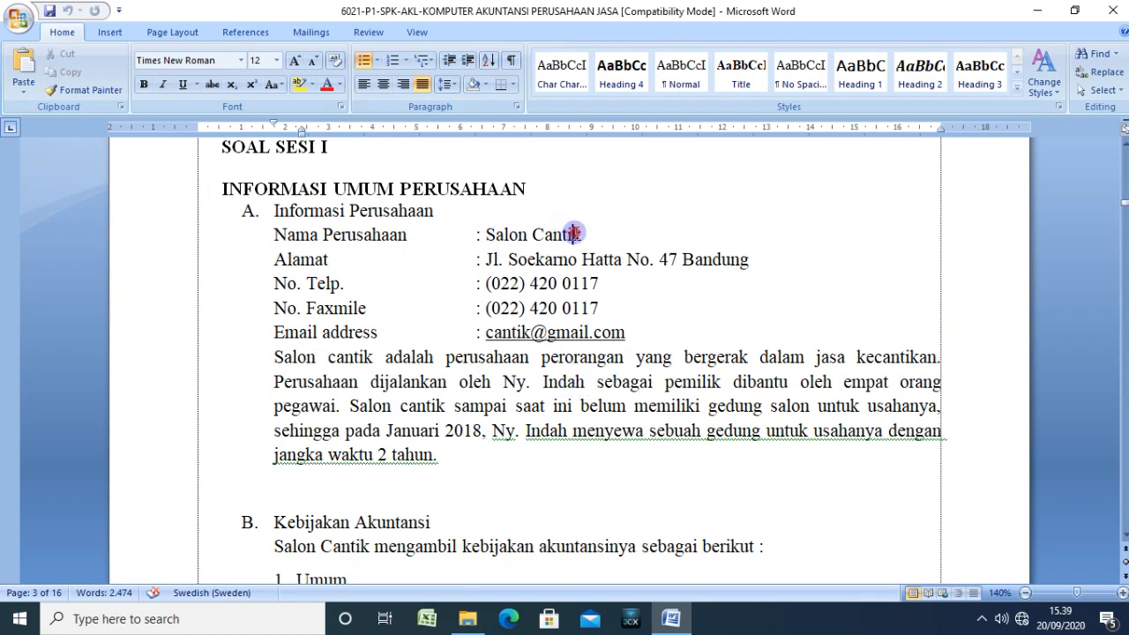
pyautogui.click(636, 330)
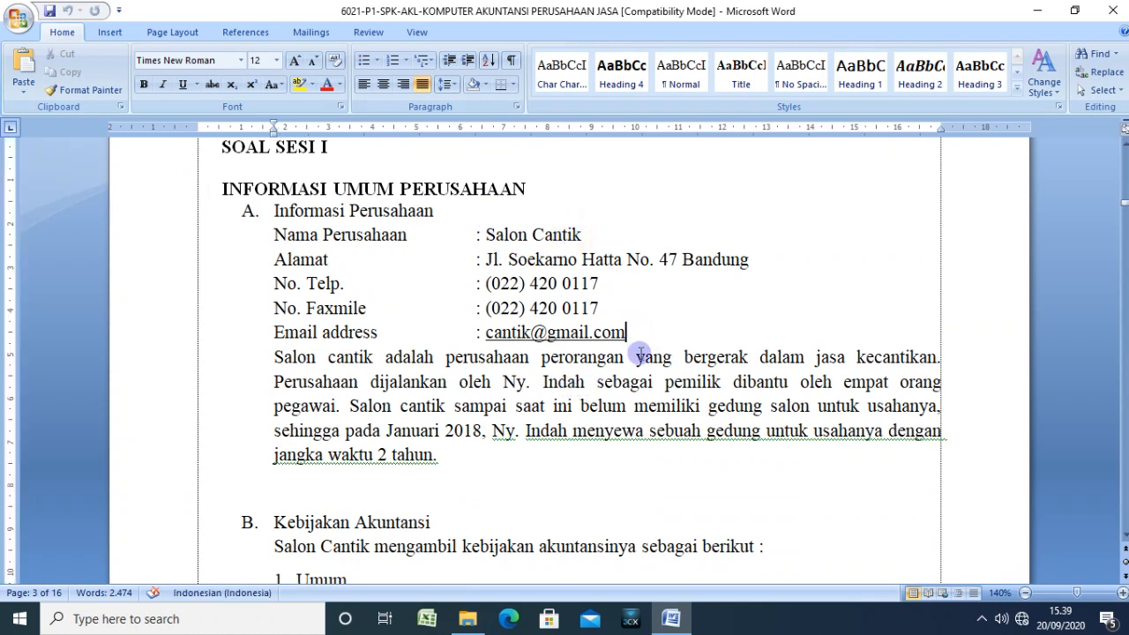
pyautogui.scroll(-1, 618, 412)
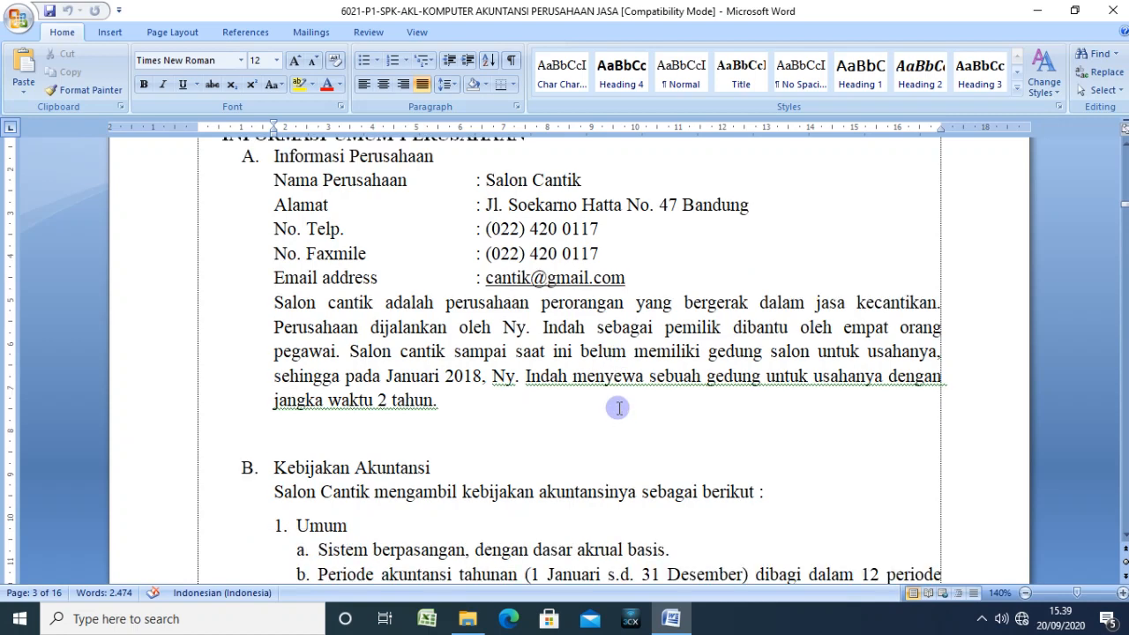
# Step: Make the section B heading "Kebijakan Akuntansi" bold
pyautogui.scroll(-4, 618, 409)
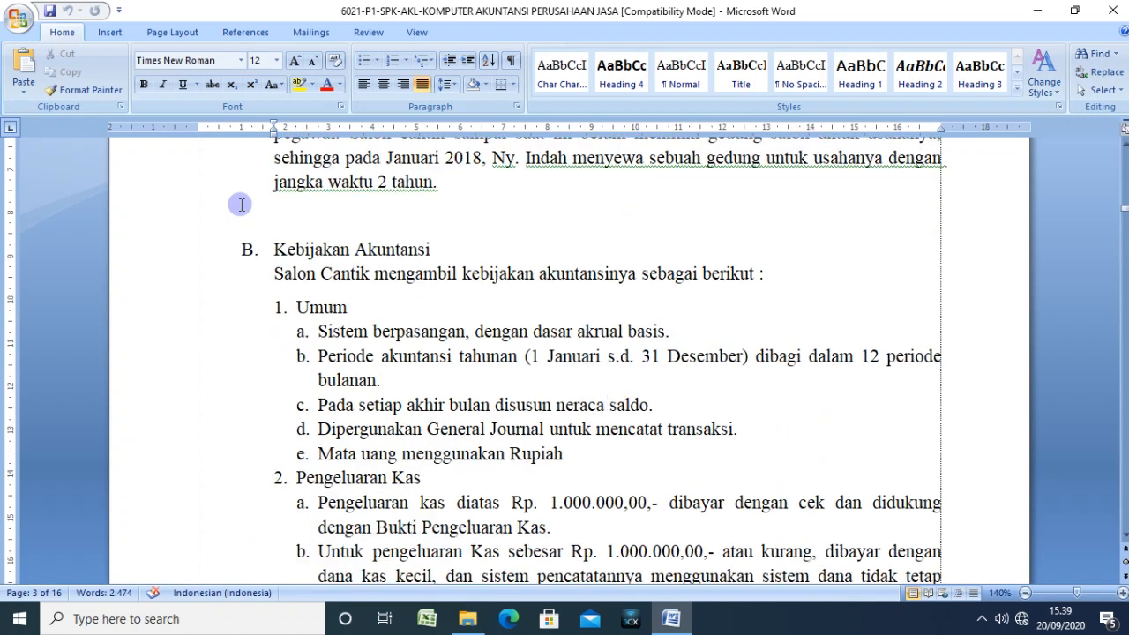
pyautogui.moveTo(429, 250); pyautogui.dragTo(274, 251)
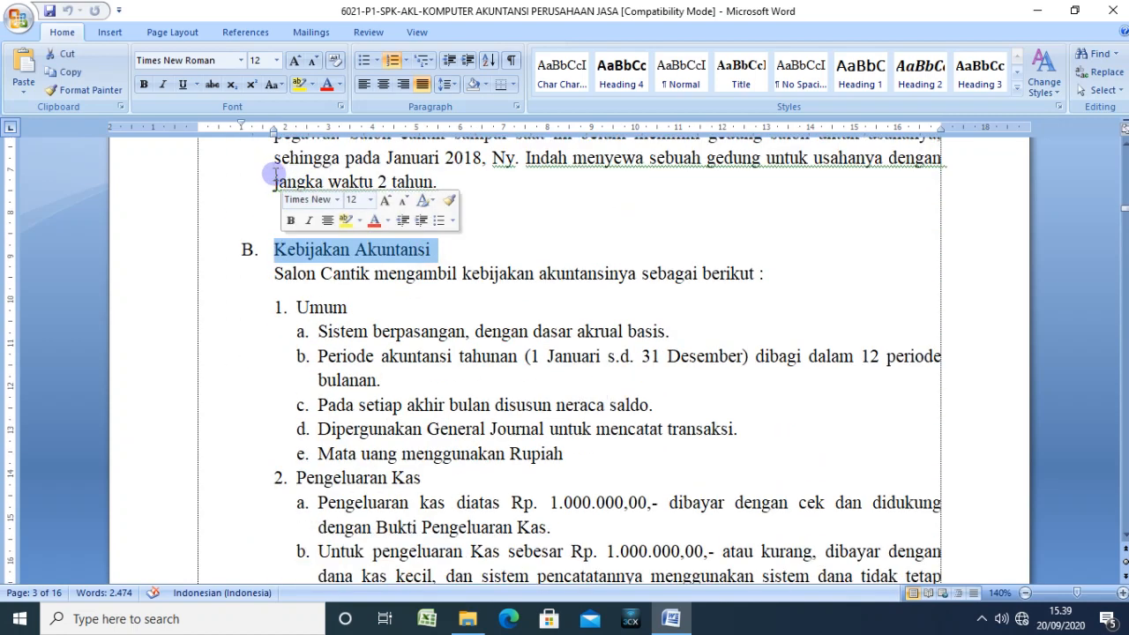
pyautogui.click(143, 84)
pyautogui.click(601, 303)
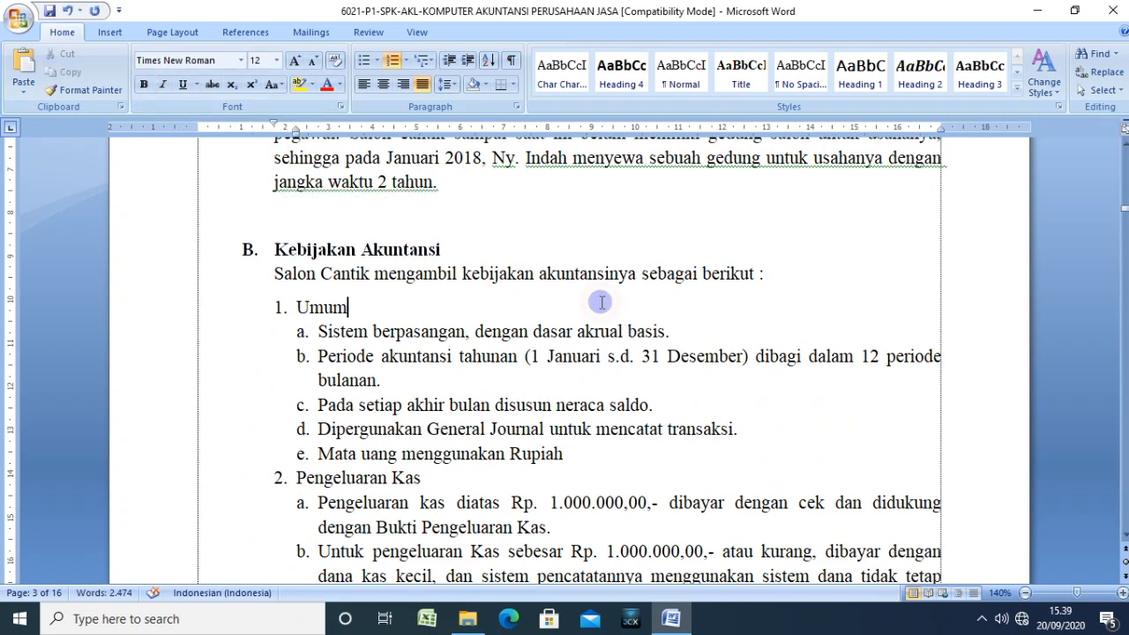
# Step: Review the general accounting policies a to e under "Umum", from the accrual basis rule to the Rupiah currency
pyautogui.scroll(-1, 601, 302)
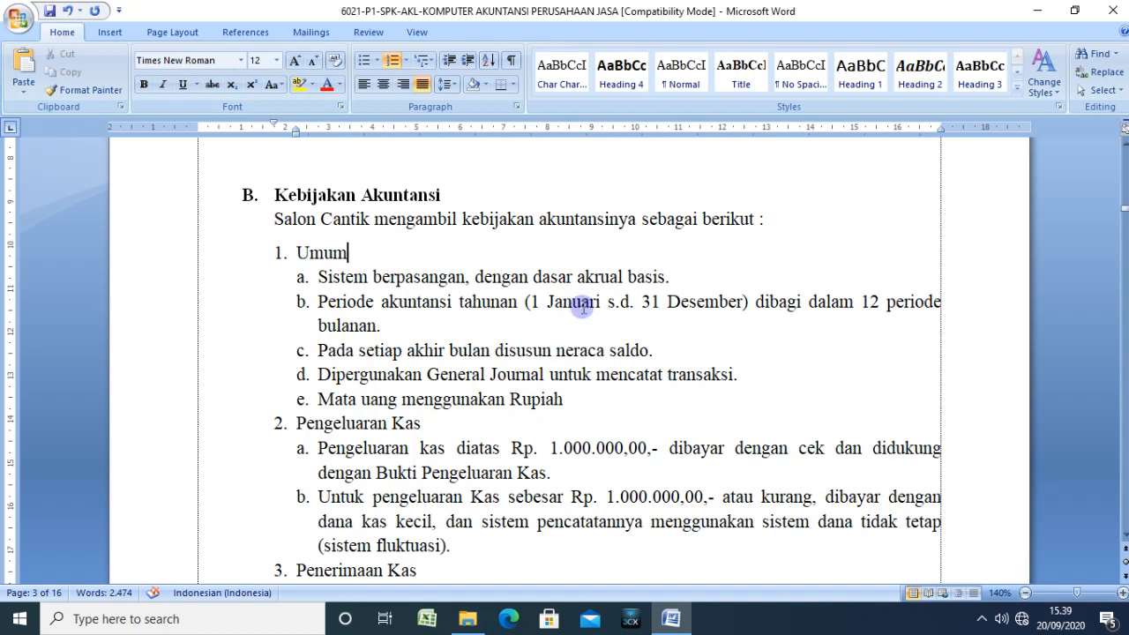
pyautogui.click(596, 278)
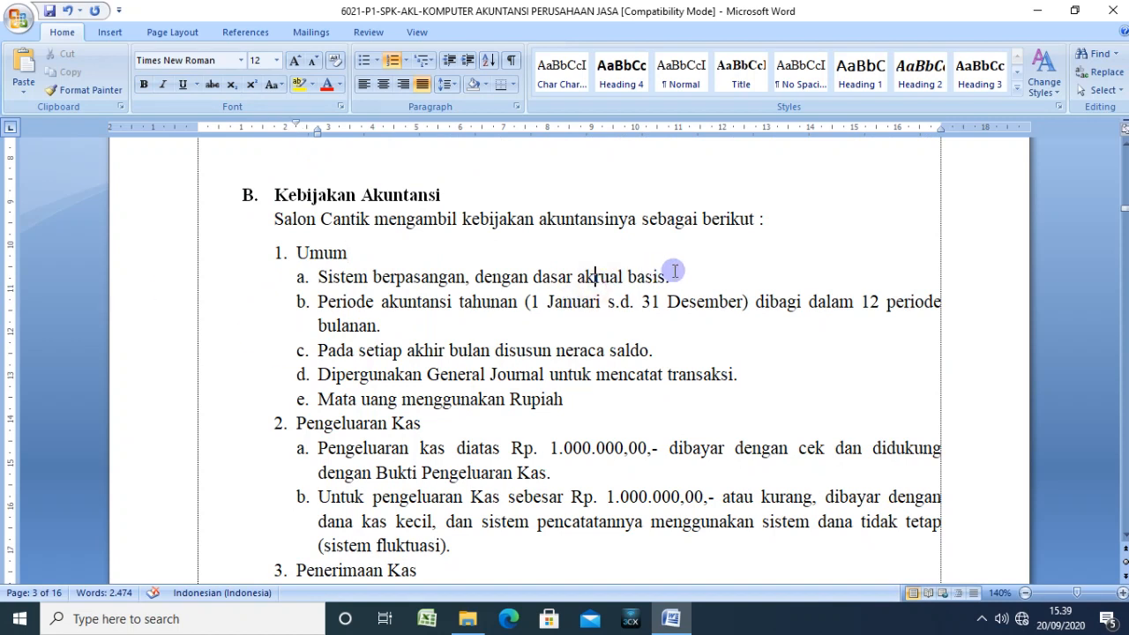
pyautogui.click(668, 278)
pyautogui.moveTo(668, 278); pyautogui.dragTo(380, 289)
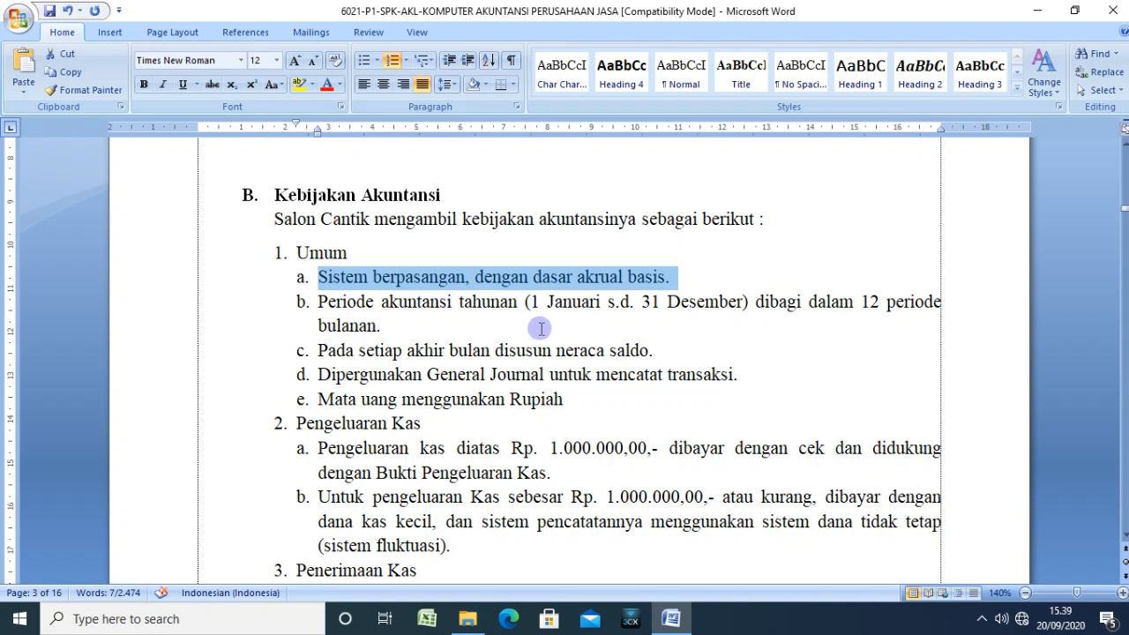
pyautogui.click(565, 375)
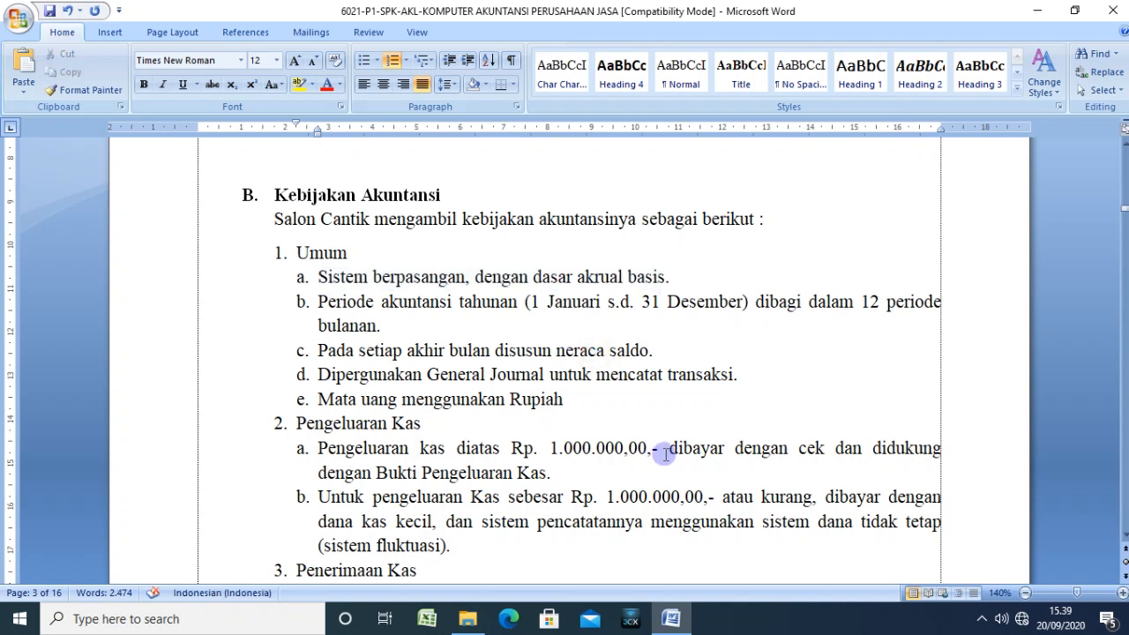
pyautogui.click(636, 375)
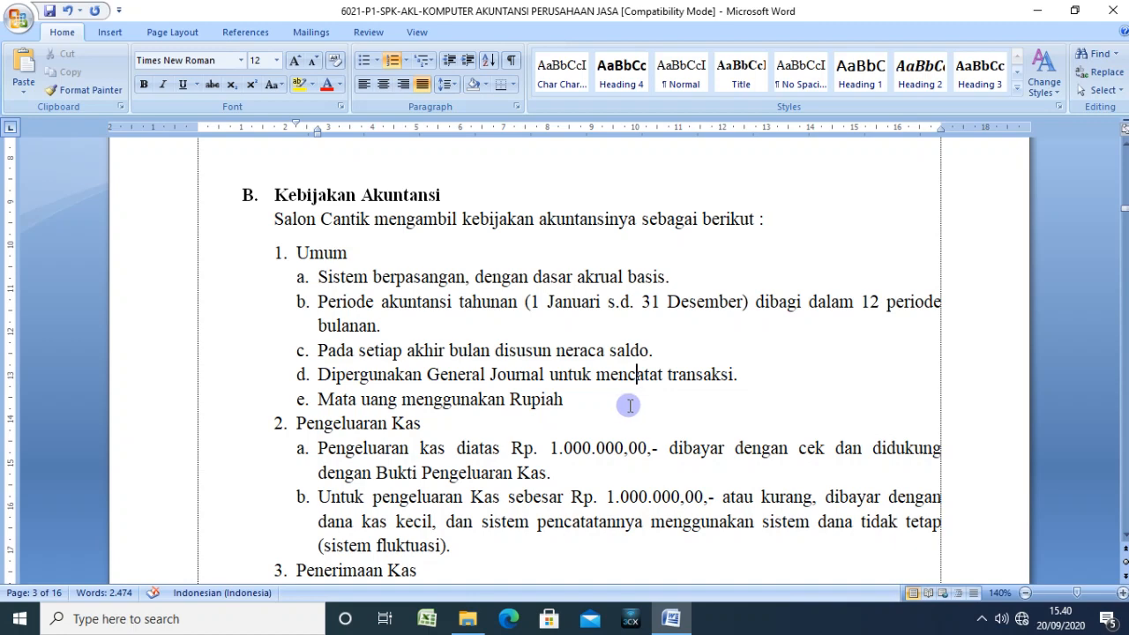
pyautogui.scroll(-1, 592, 406)
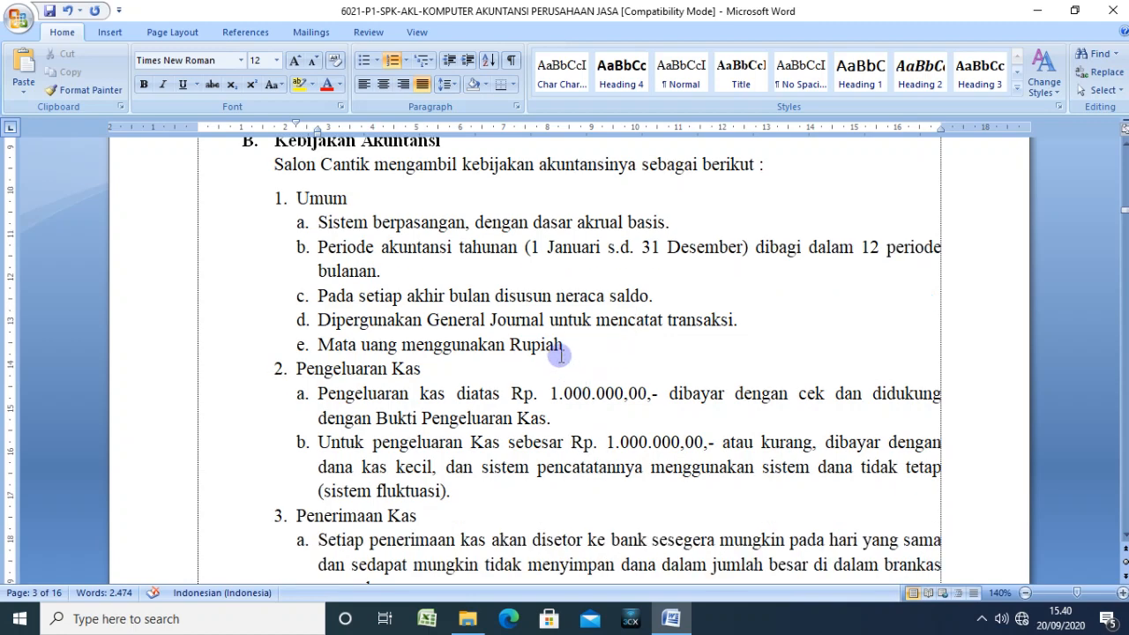
pyautogui.click(561, 351)
# Step: Make the item 2 heading "Pengeluaran Kas" bold in the Kebijakan Akuntansi section
pyautogui.scroll(-1, 561, 355)
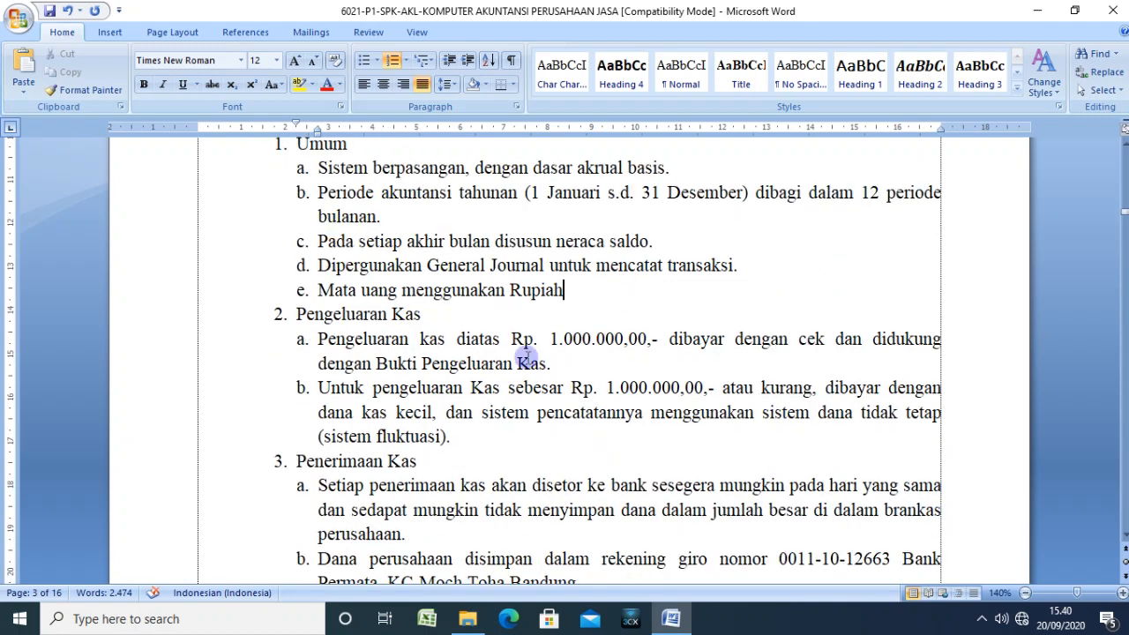
pyautogui.moveTo(267, 315); pyautogui.dragTo(388, 287)
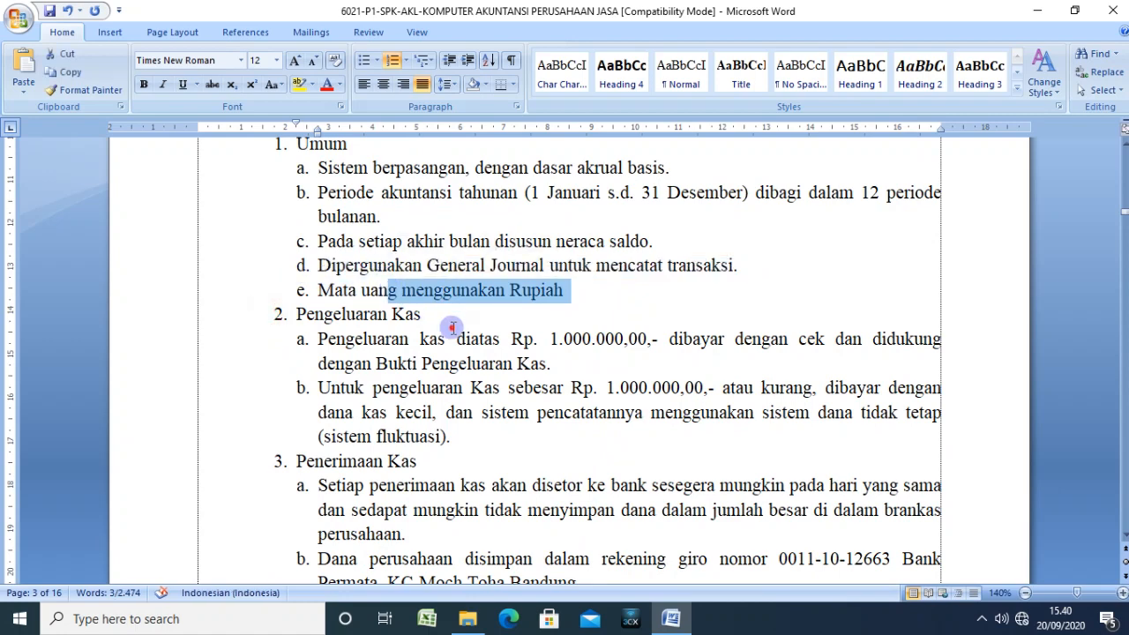
pyautogui.click(450, 329)
pyautogui.moveTo(442, 318); pyautogui.dragTo(266, 318)
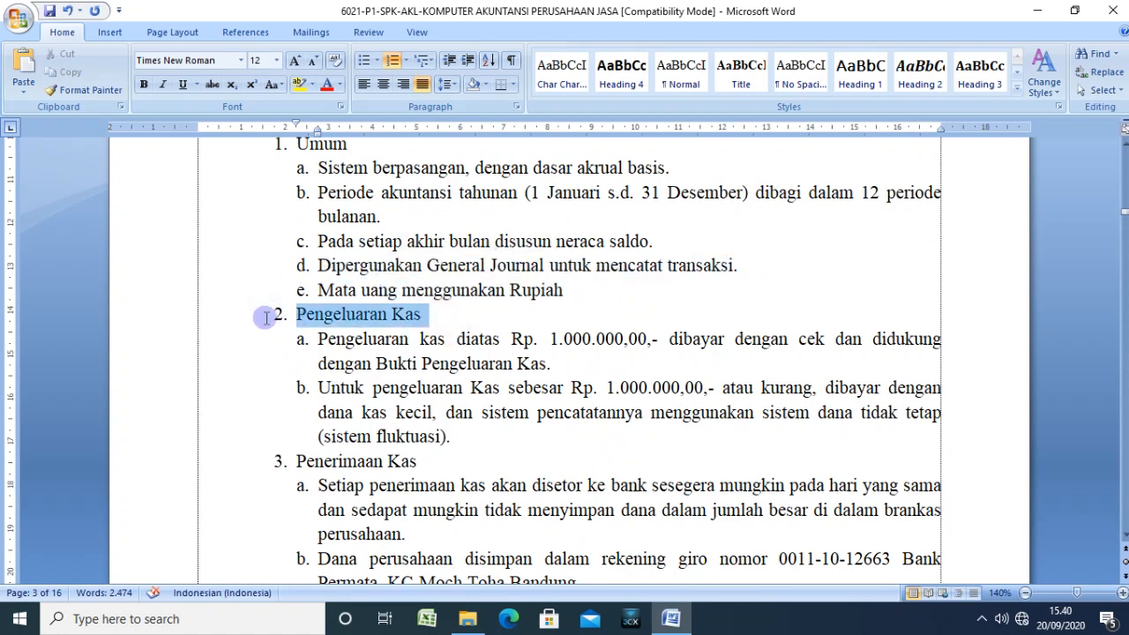
pyautogui.click(143, 85)
pyautogui.scroll(2, 639, 336)
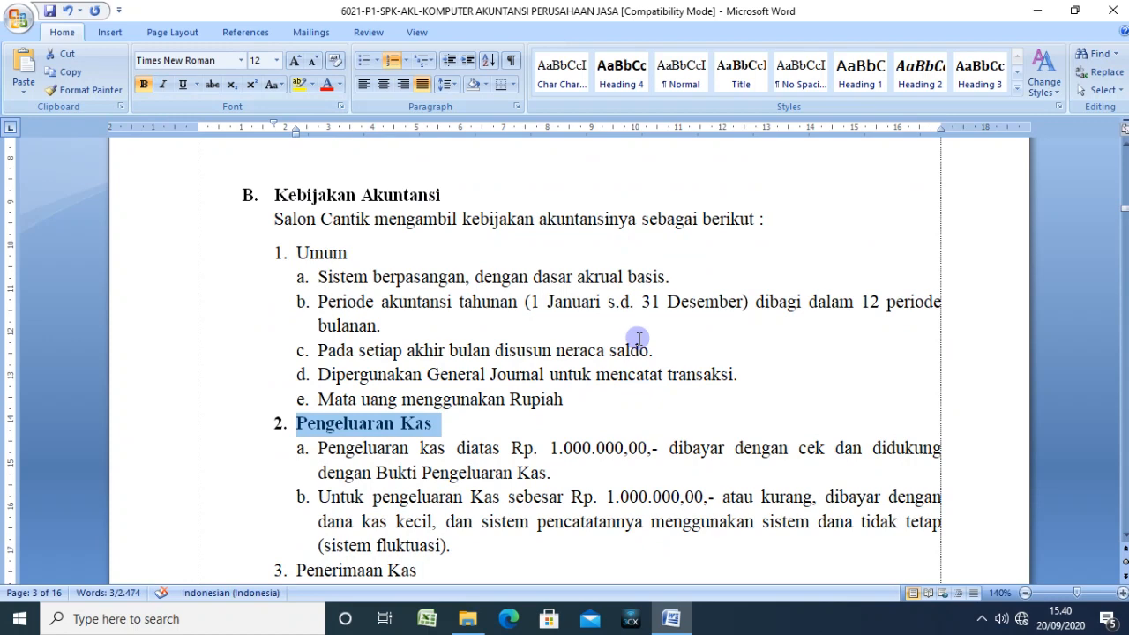
# Step: Examine the two cash disbursement rules under "Pengeluaran Kas", covering cheque payments and the fluctuating petty cash system
pyautogui.scroll(-3, 618, 340)
pyautogui.click(408, 285)
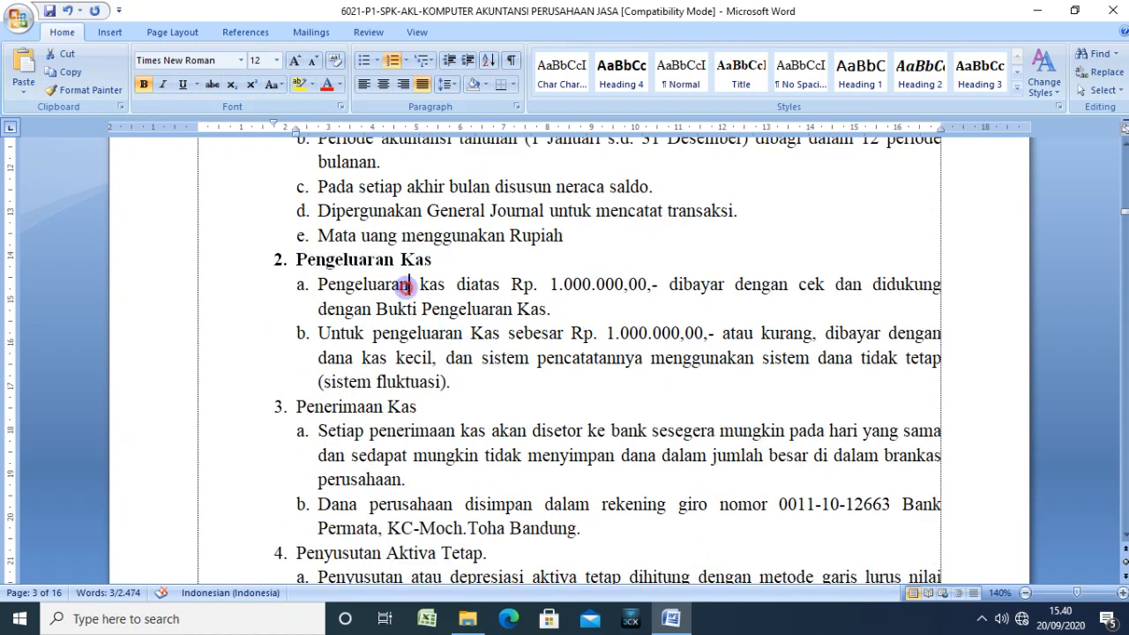
pyautogui.moveTo(318, 284); pyautogui.dragTo(582, 311)
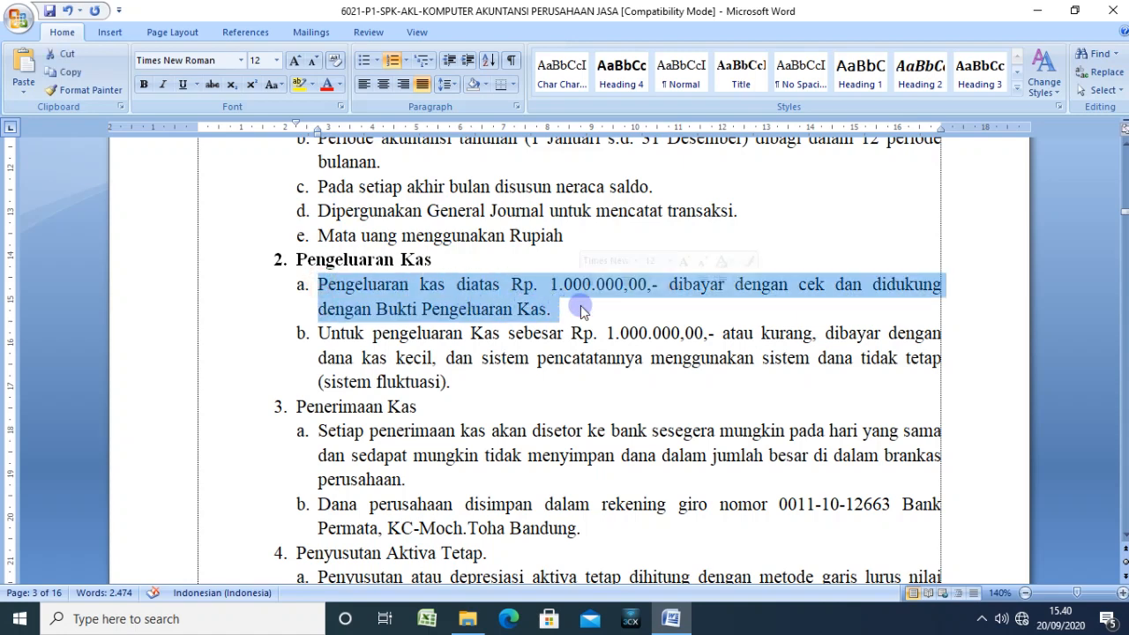
pyautogui.click(642, 354)
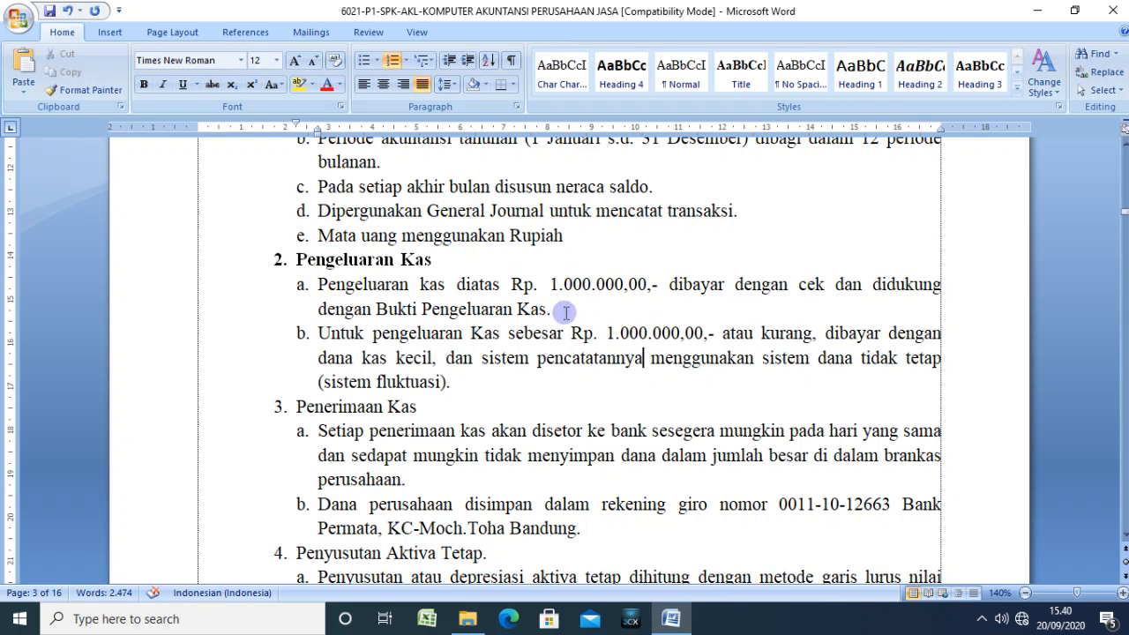
pyautogui.moveTo(563, 309); pyautogui.dragTo(375, 284)
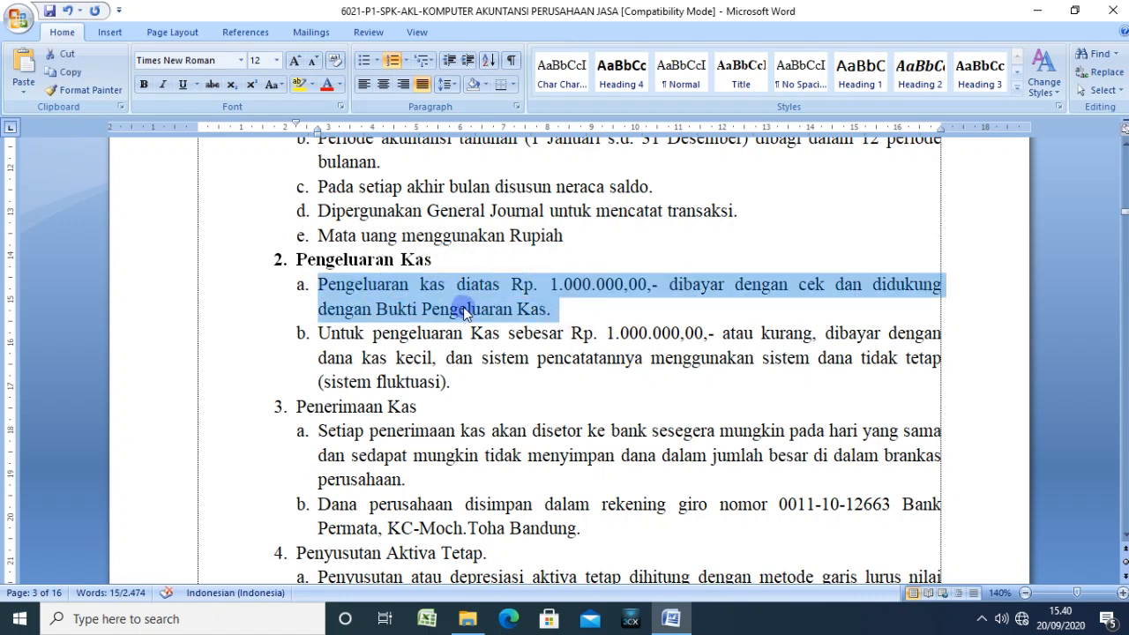
pyautogui.click(792, 289)
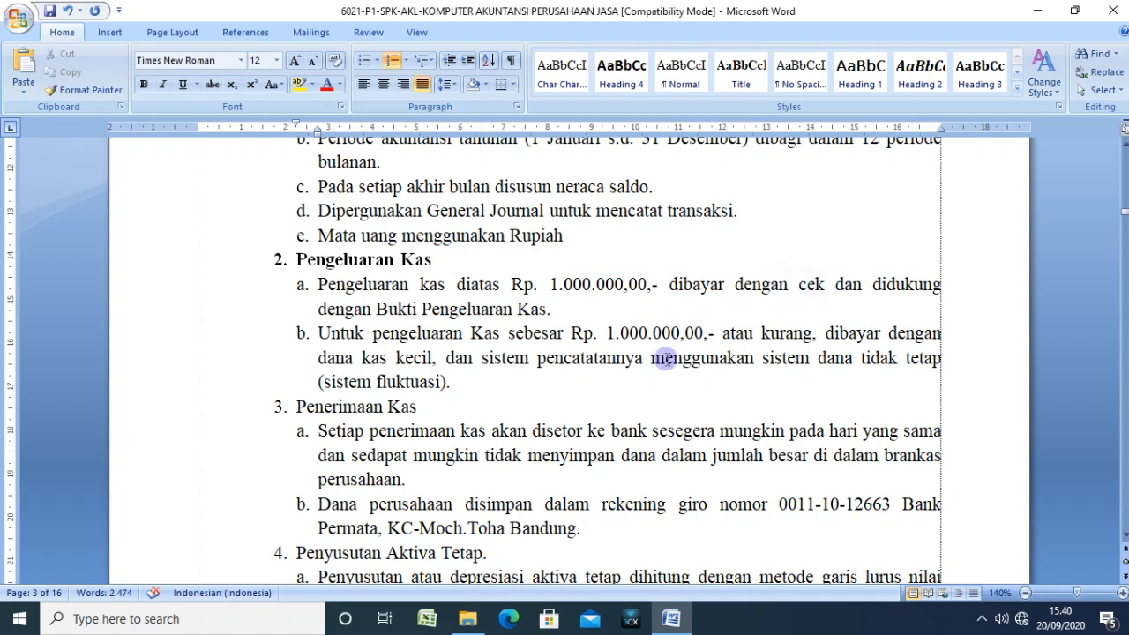
pyautogui.scroll(-1, 633, 373)
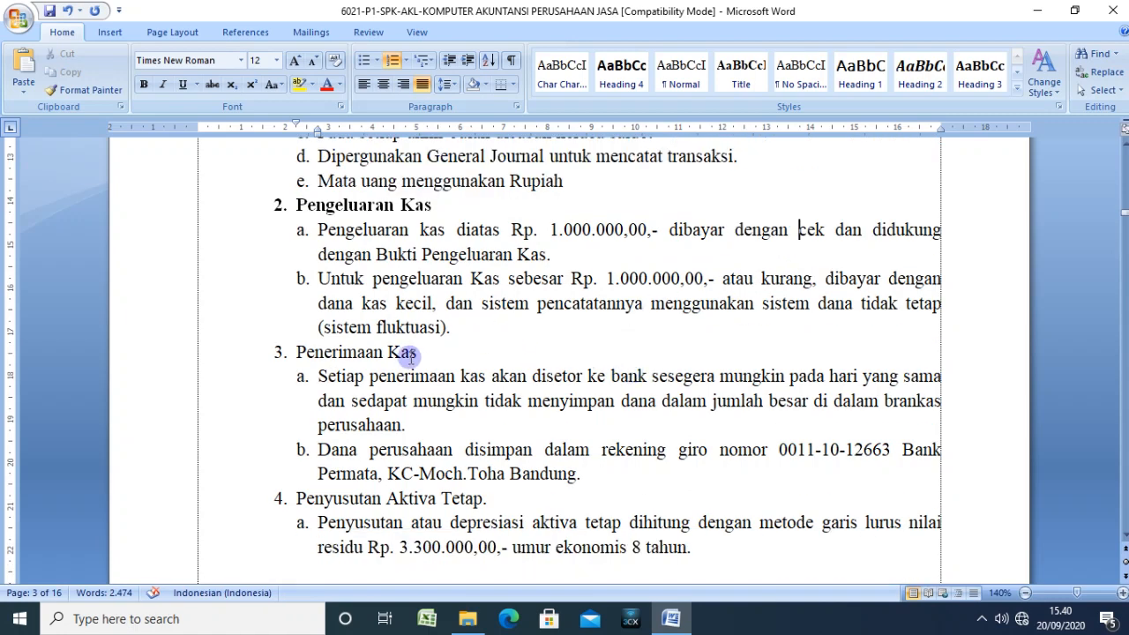
pyautogui.moveTo(320, 278); pyautogui.dragTo(538, 303)
pyautogui.click(569, 307)
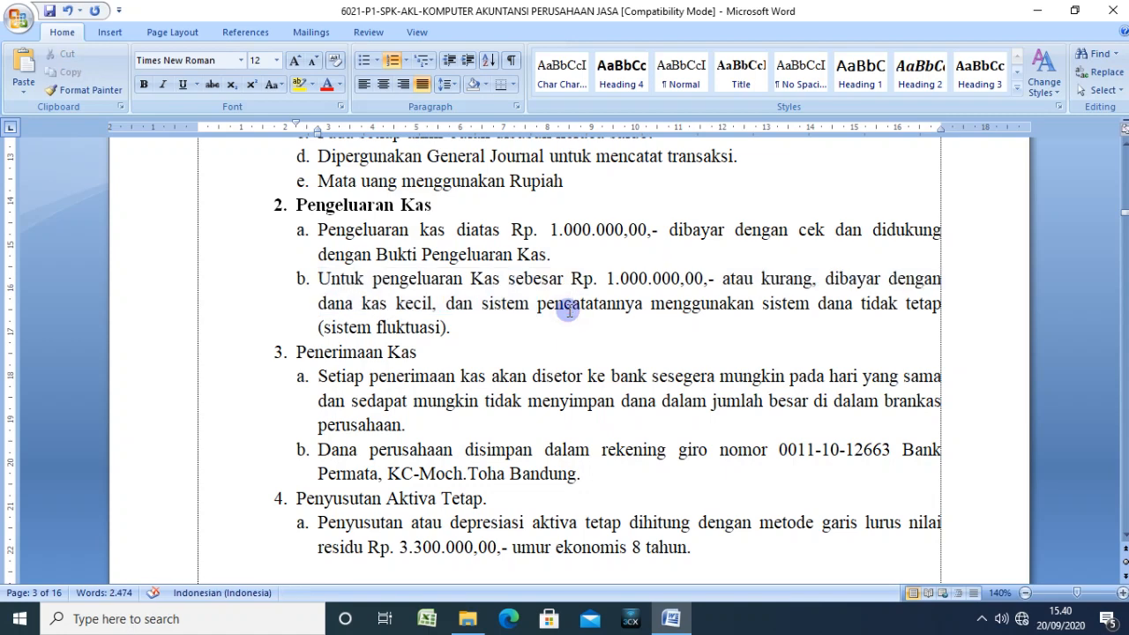
pyautogui.moveTo(452, 328); pyautogui.dragTo(406, 328)
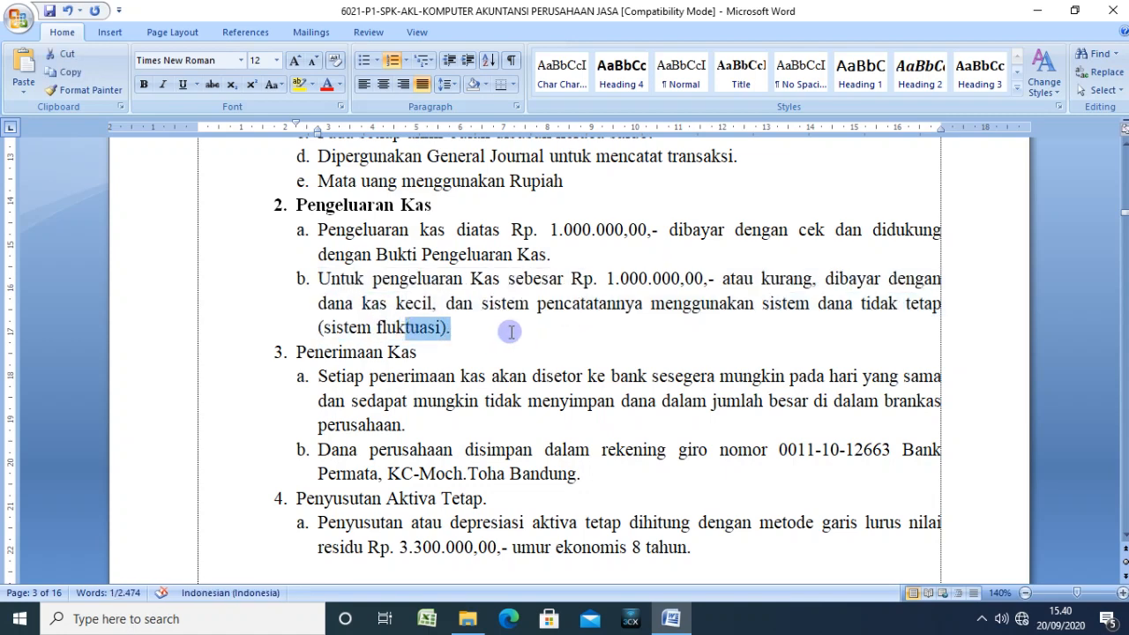
pyautogui.click(511, 332)
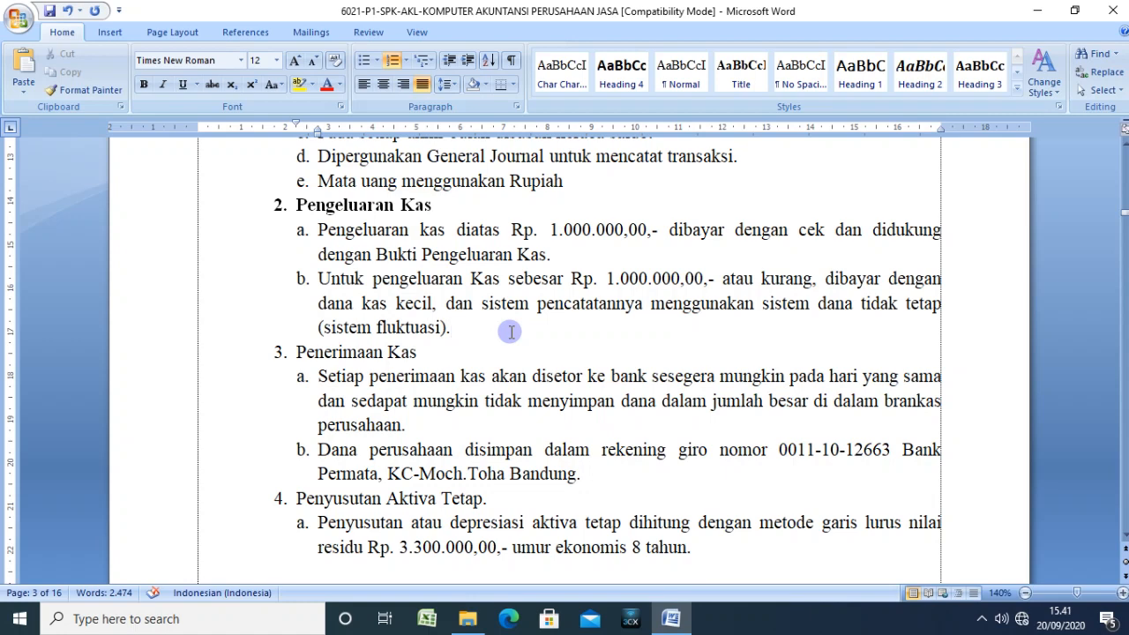
# Step: Review the bank deposit rules under "Penerimaan Kas" and the straight-line depreciation policy under "Penyusutan Aktiva Tetap"
pyautogui.scroll(-2, 511, 331)
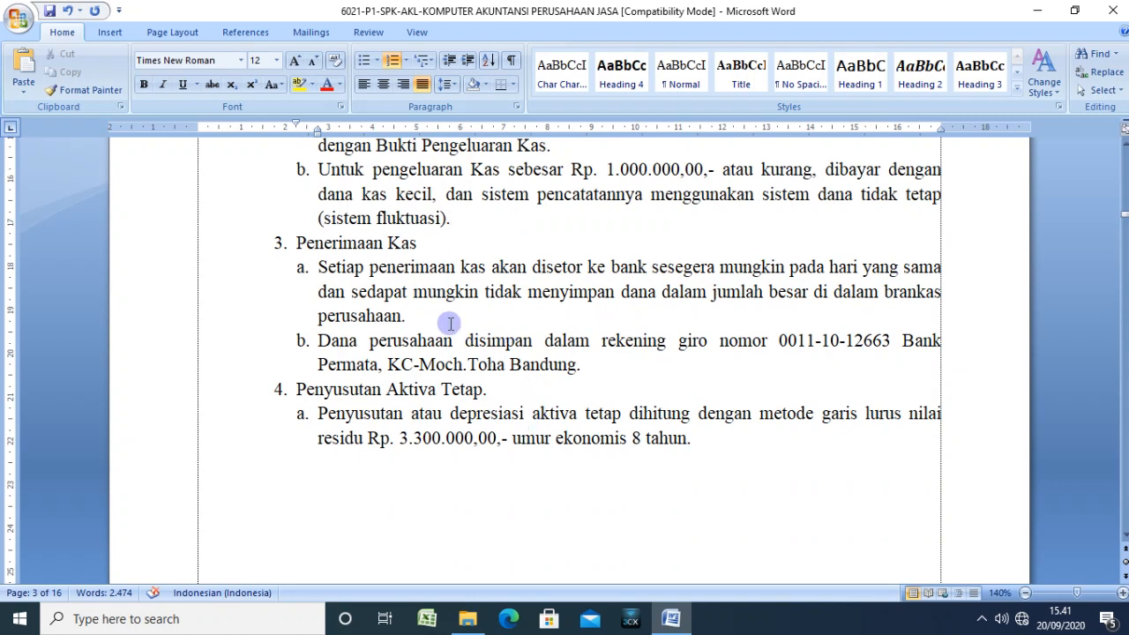
pyautogui.moveTo(435, 312); pyautogui.dragTo(324, 266)
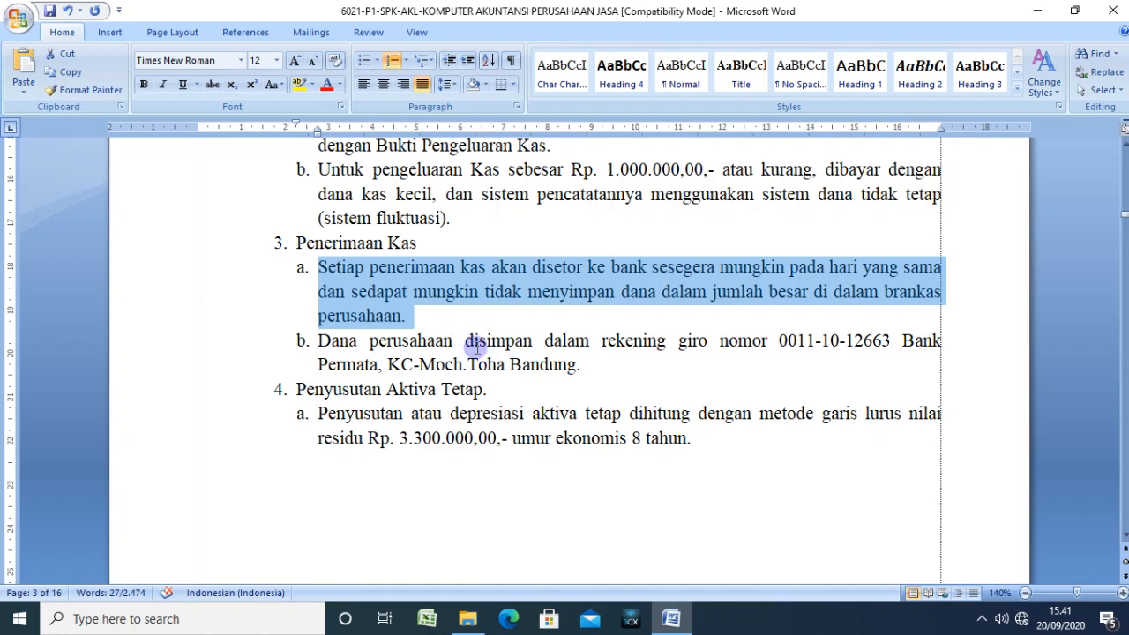
pyautogui.scroll(-1, 471, 339)
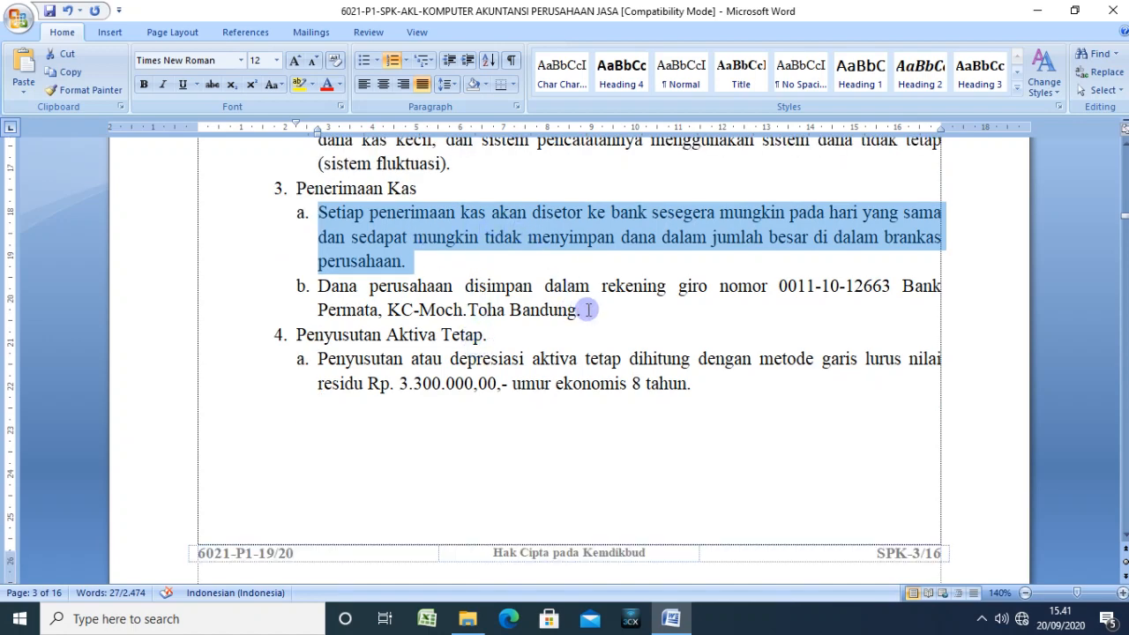
pyautogui.moveTo(582, 310); pyautogui.dragTo(476, 286)
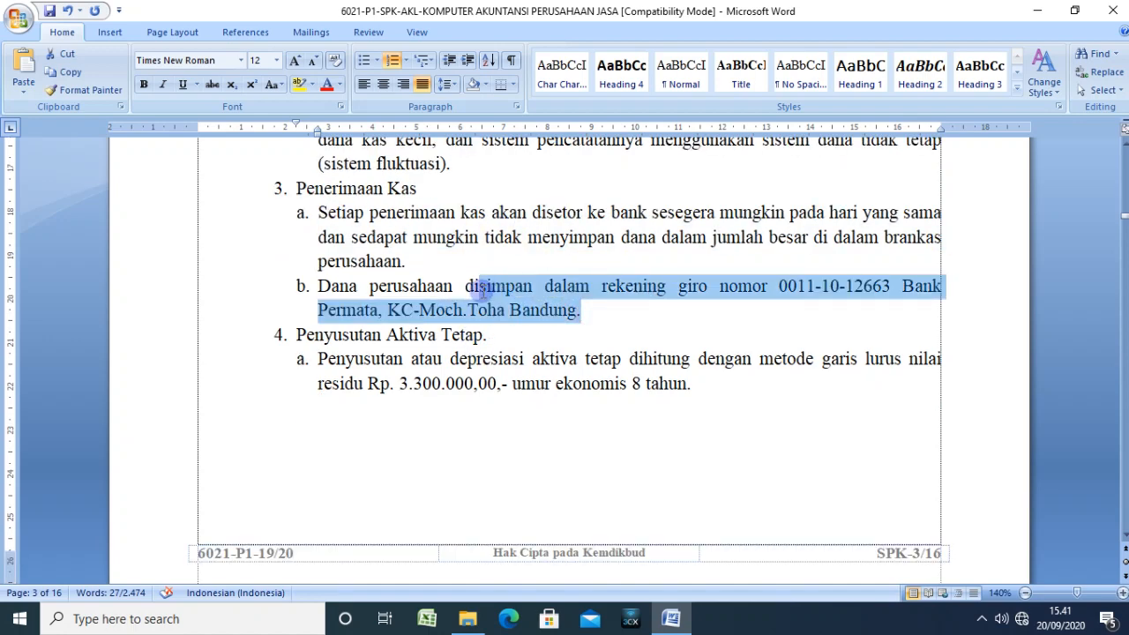
pyautogui.click(647, 320)
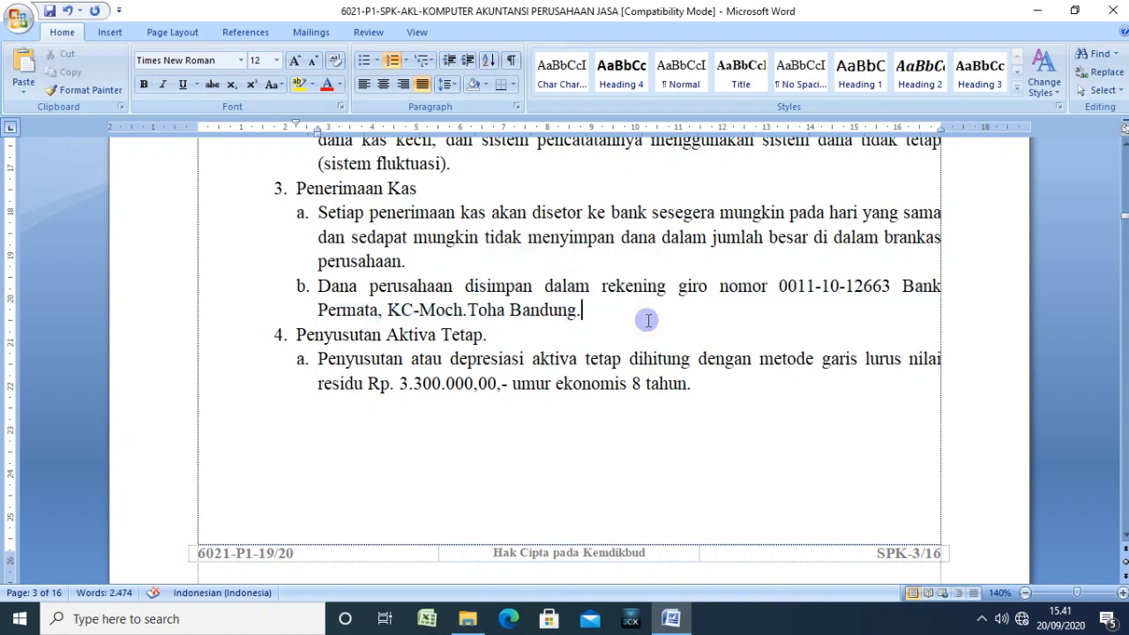
pyautogui.scroll(-1, 647, 321)
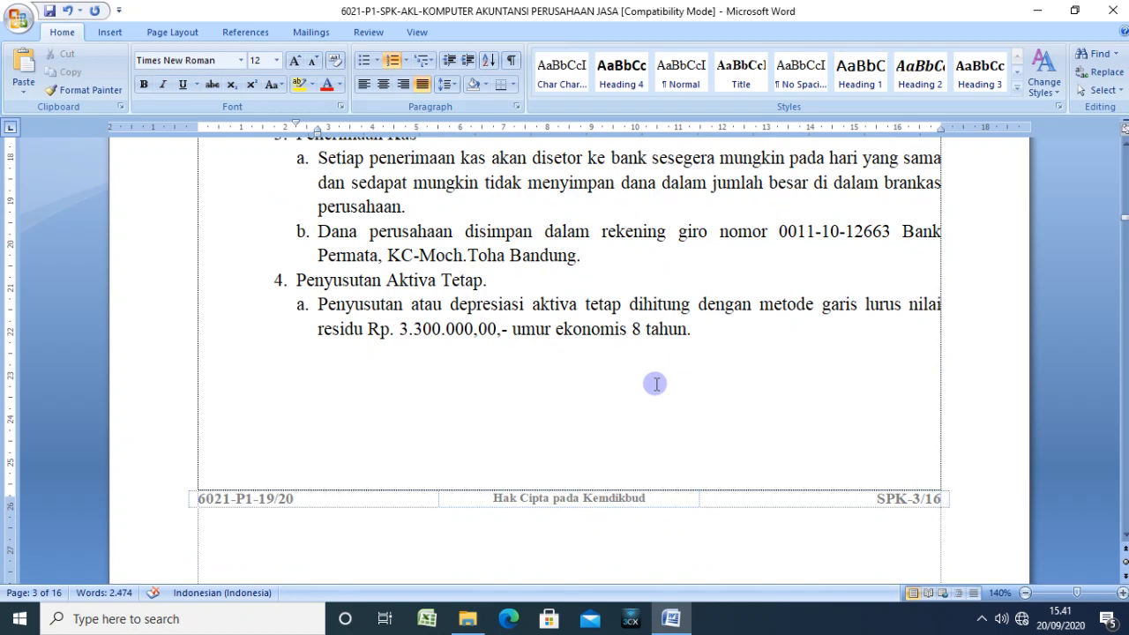
pyautogui.click(712, 332)
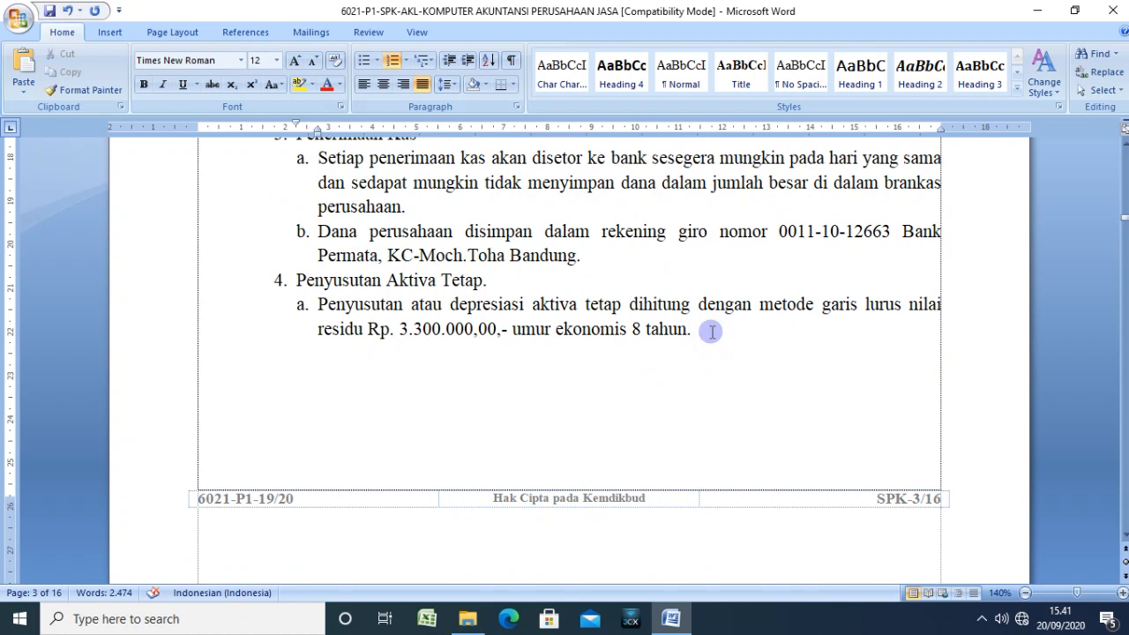
pyautogui.moveTo(712, 331); pyautogui.dragTo(327, 313)
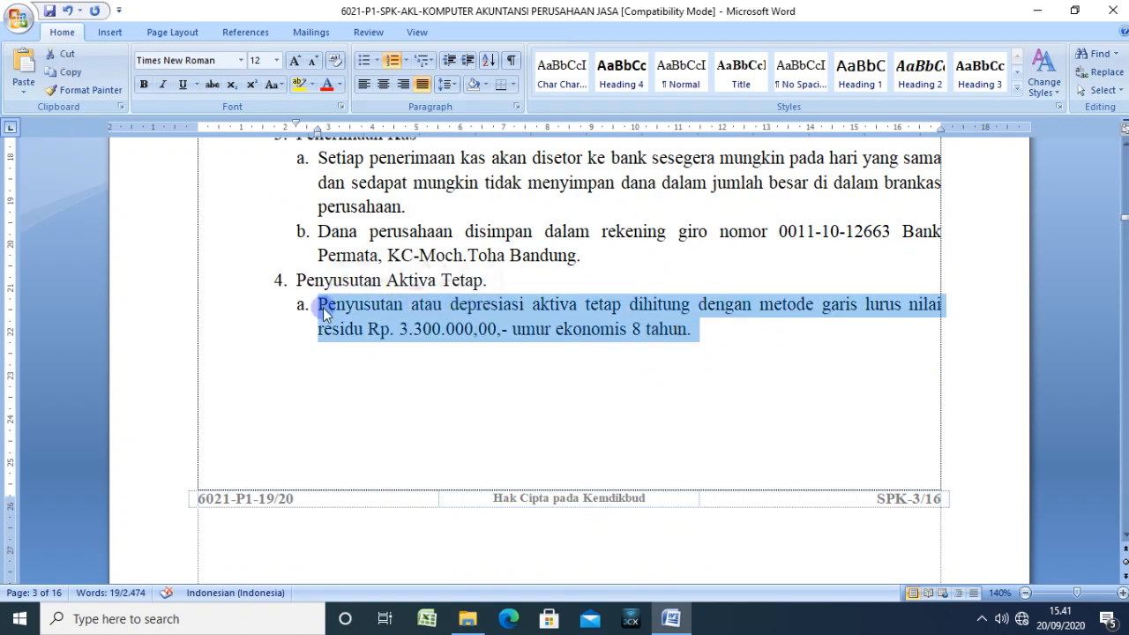
pyautogui.click(657, 378)
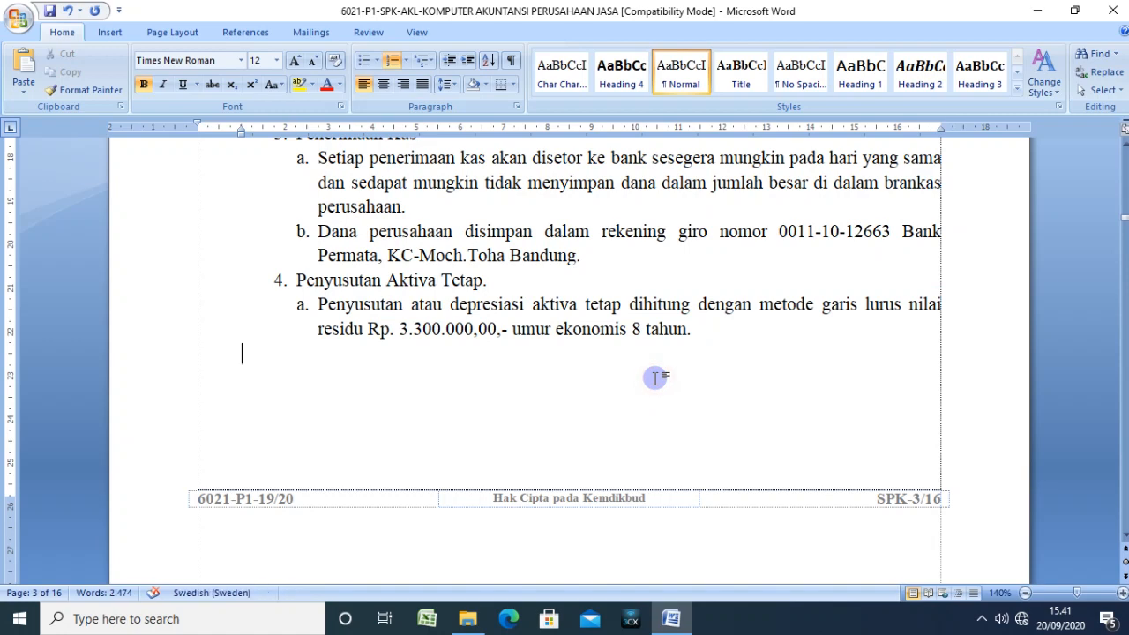
# Step: Review the Current Assets accounts in the DAFTAR AKUN table, matching English and Indonesian names from Cash in Bank to Prepaid Insurance
pyautogui.scroll(-8, 654, 388)
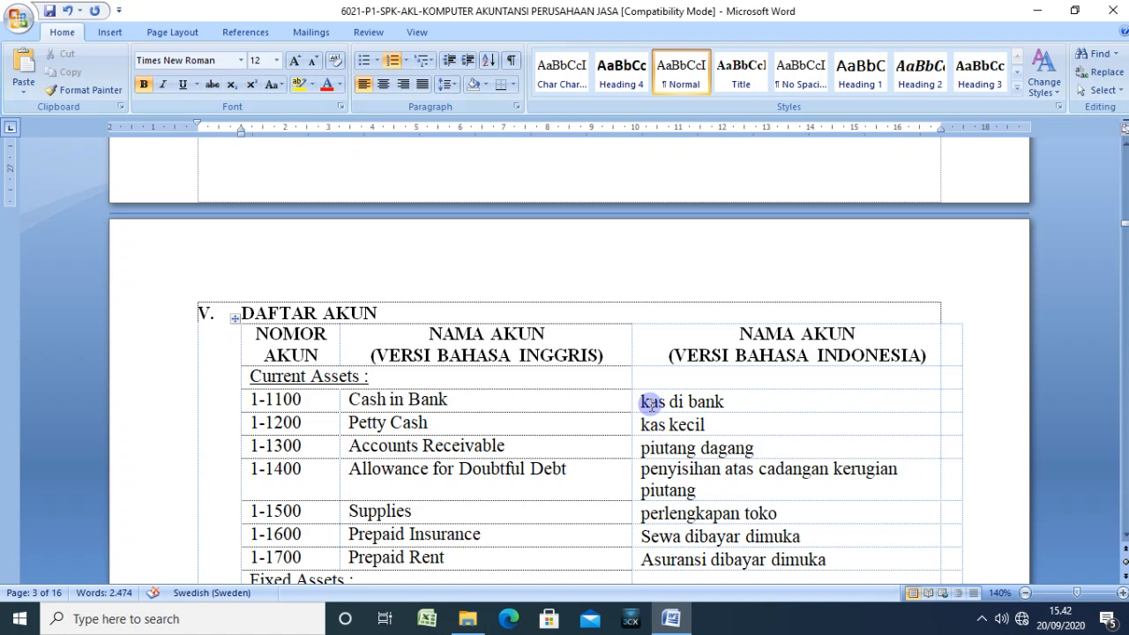
pyautogui.scroll(3, 648, 403)
pyautogui.scroll(-2, 646, 403)
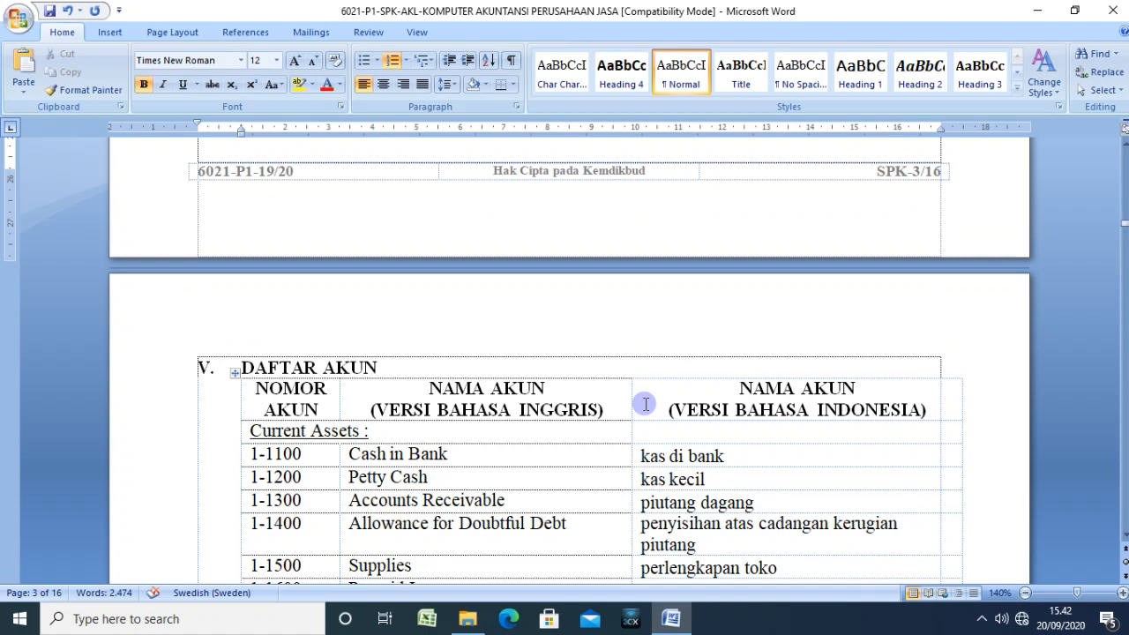
pyautogui.scroll(-6, 645, 403)
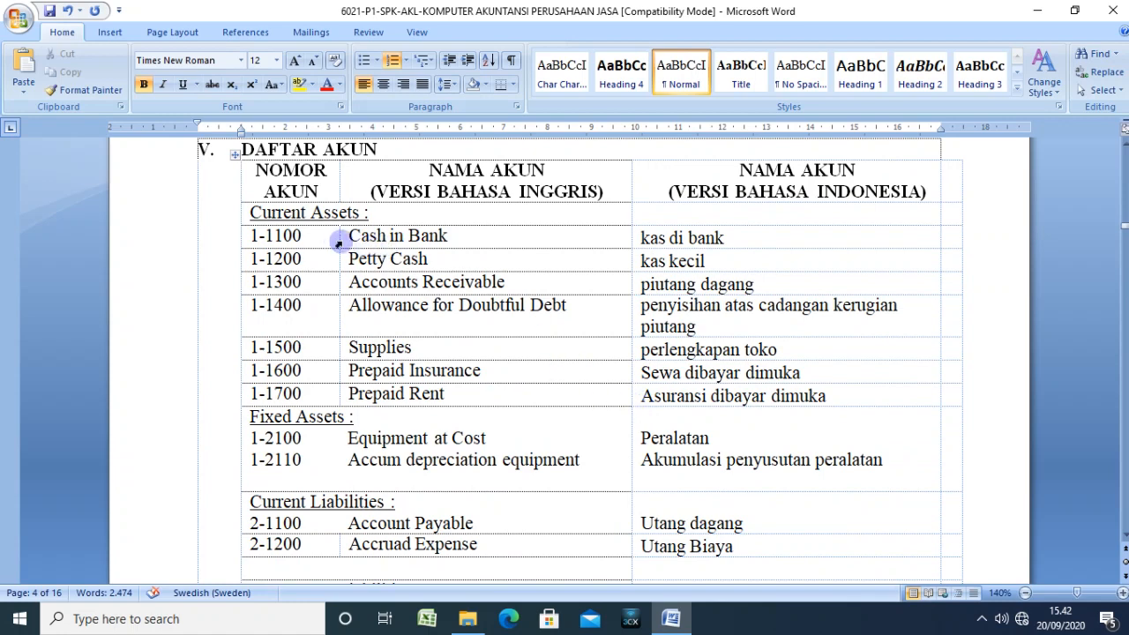
pyautogui.click(369, 236)
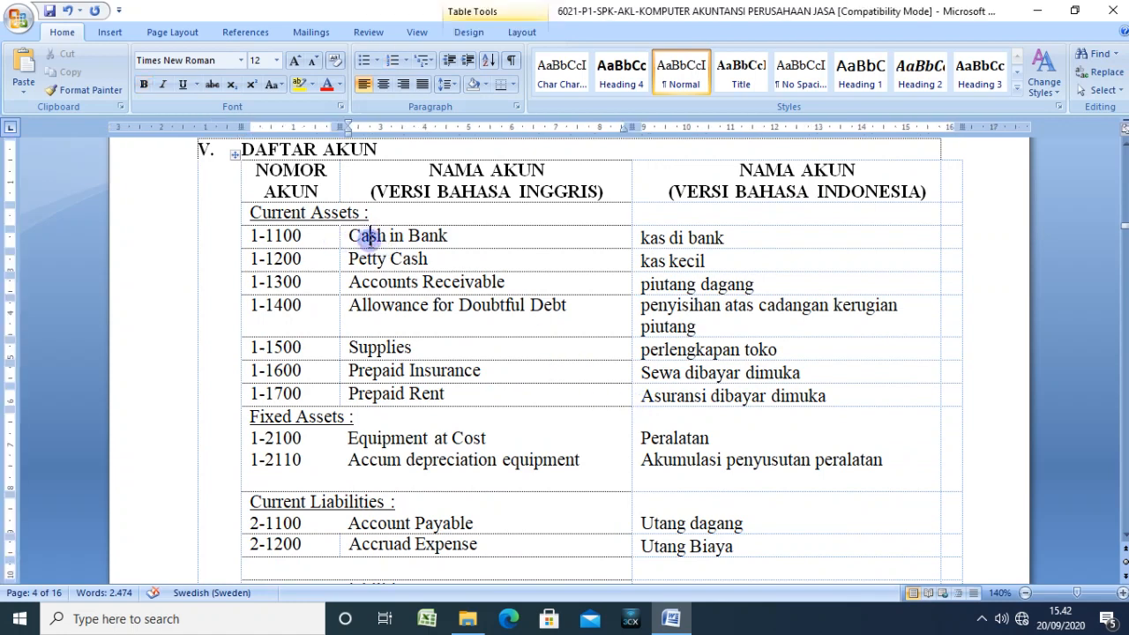
pyautogui.click(386, 259)
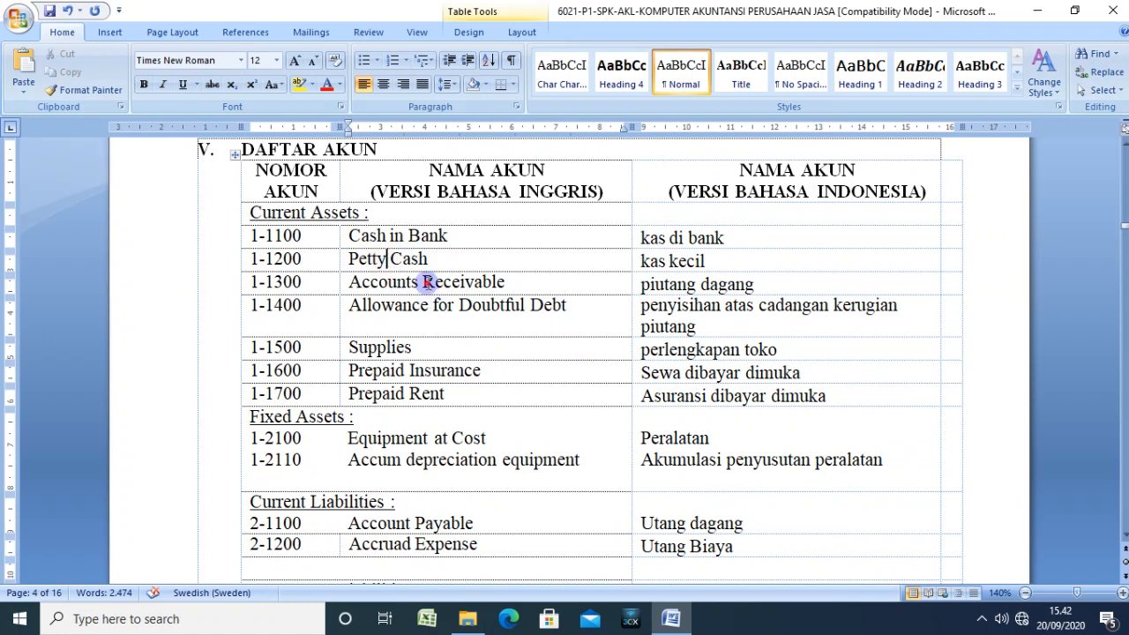
pyautogui.click(450, 331)
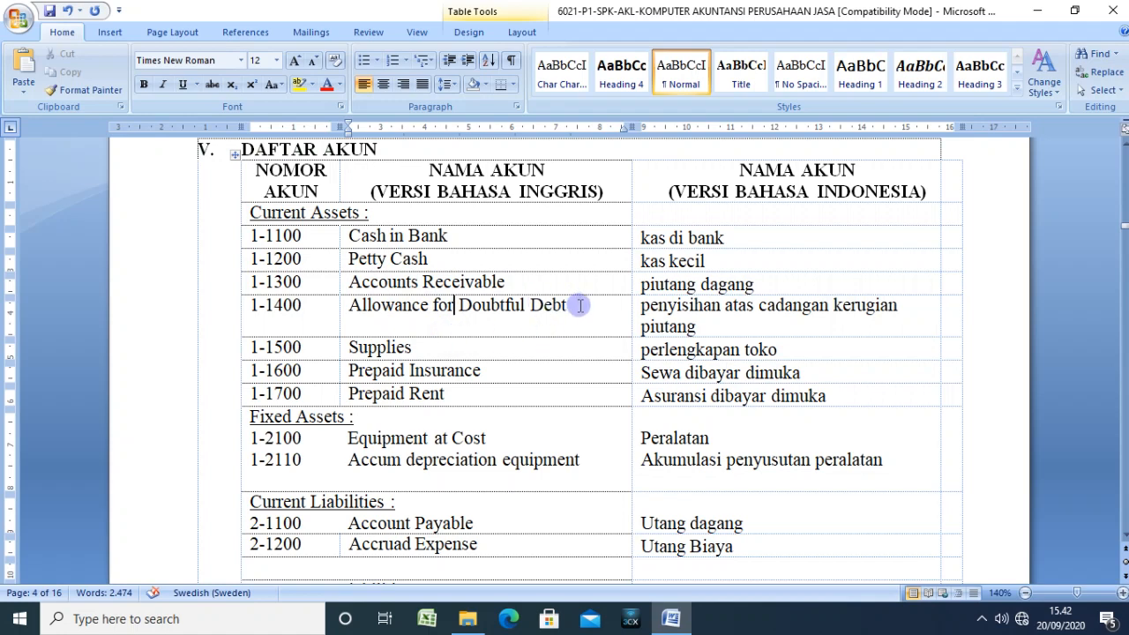
pyautogui.moveTo(697, 327); pyautogui.dragTo(668, 306)
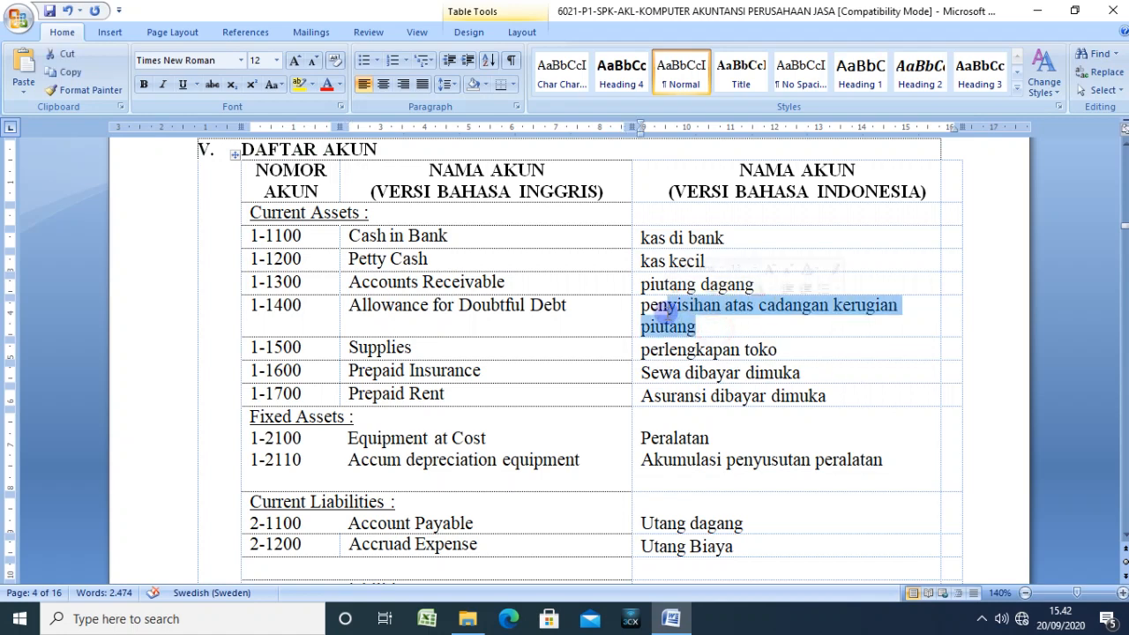
pyautogui.click(575, 347)
pyautogui.click(561, 379)
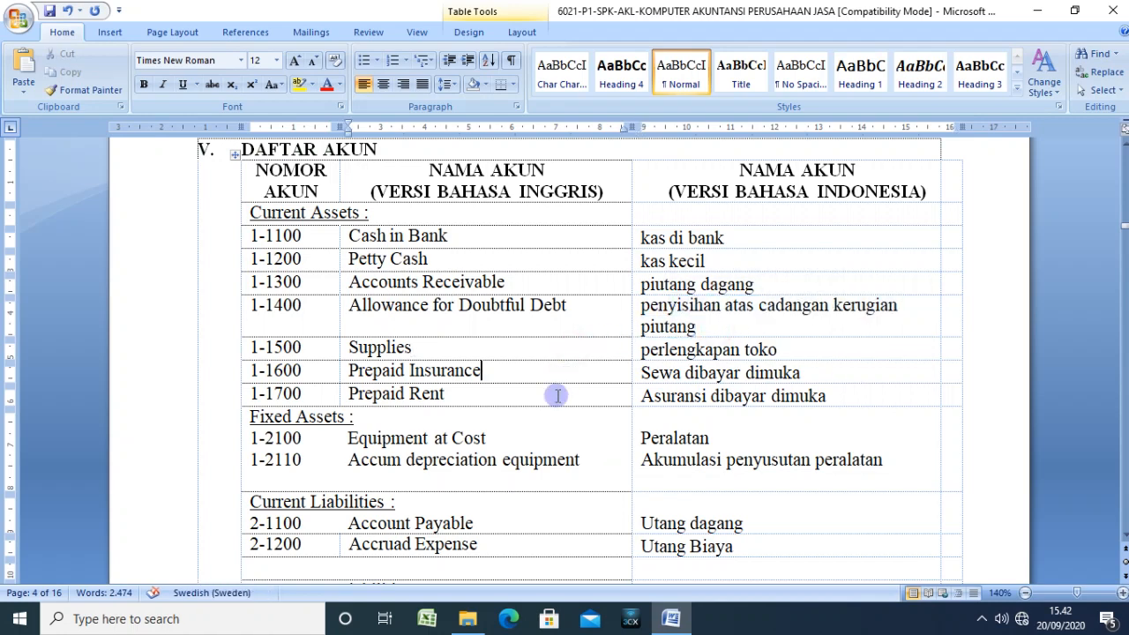
# Step: Examine the account list's column headings and its remaining groups, from Fixed Assets through Other Expenses and Losses
pyautogui.scroll(-1, 558, 397)
pyautogui.scroll(-1, 557, 394)
pyautogui.scroll(4, 558, 394)
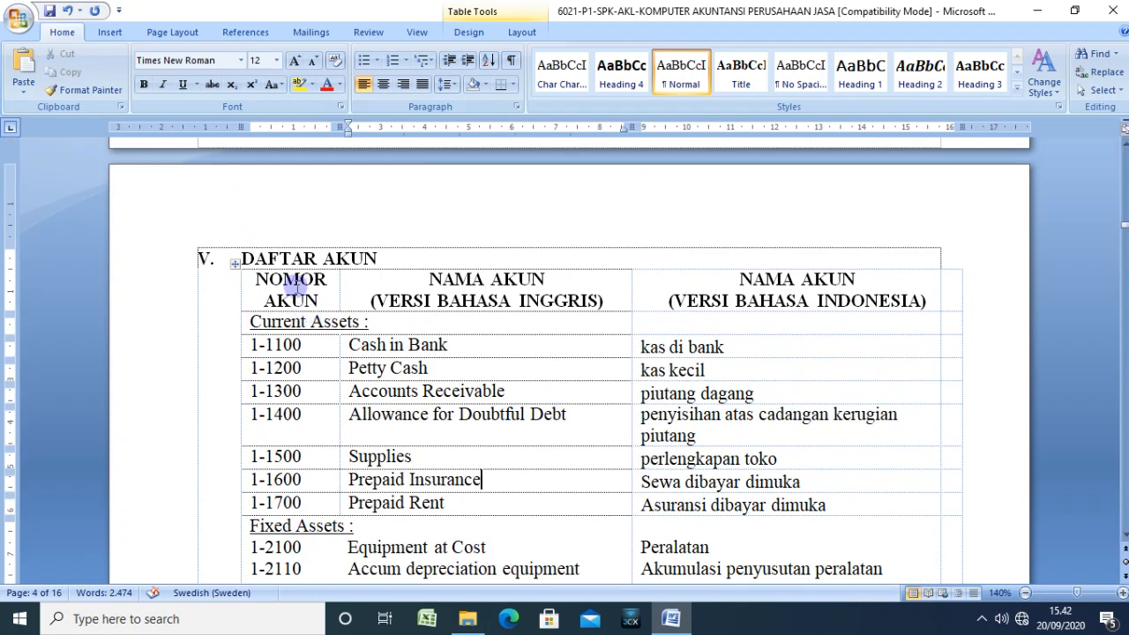
pyautogui.moveTo(300, 286); pyautogui.dragTo(396, 418)
pyautogui.click(397, 419)
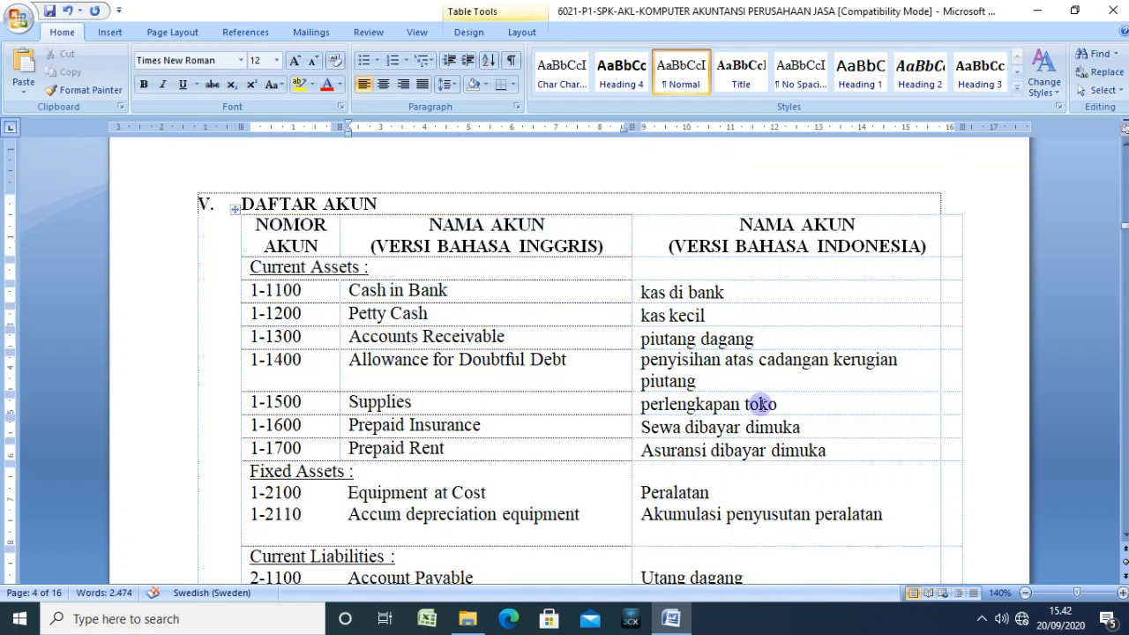
pyautogui.scroll(-1, 758, 406)
pyautogui.scroll(-3, 760, 405)
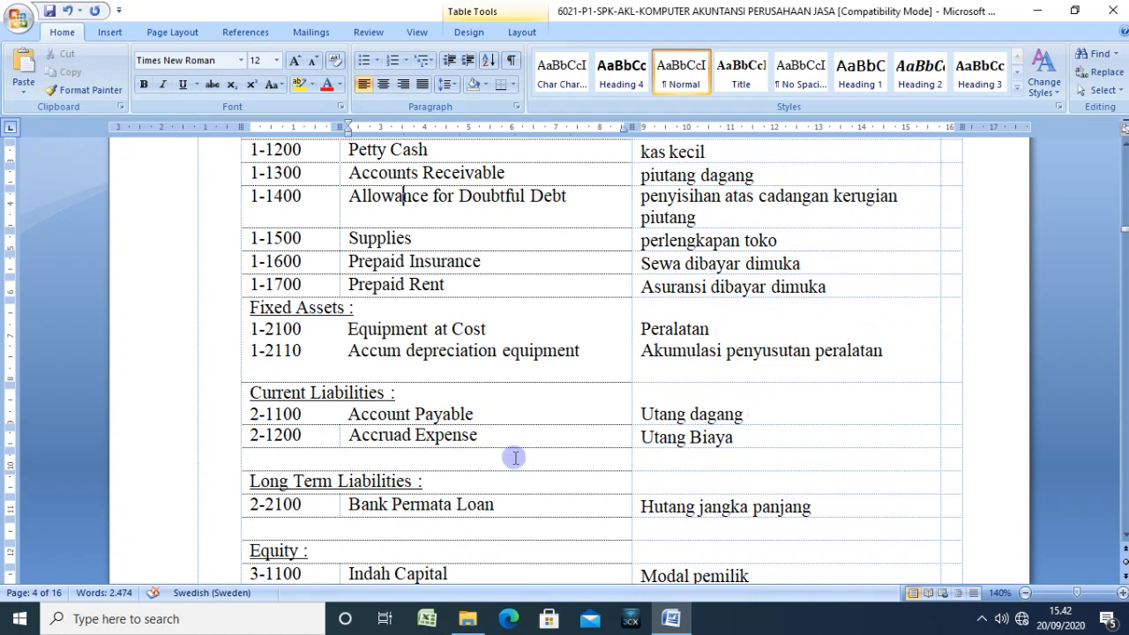
pyautogui.scroll(-4, 515, 458)
pyautogui.scroll(-3, 515, 458)
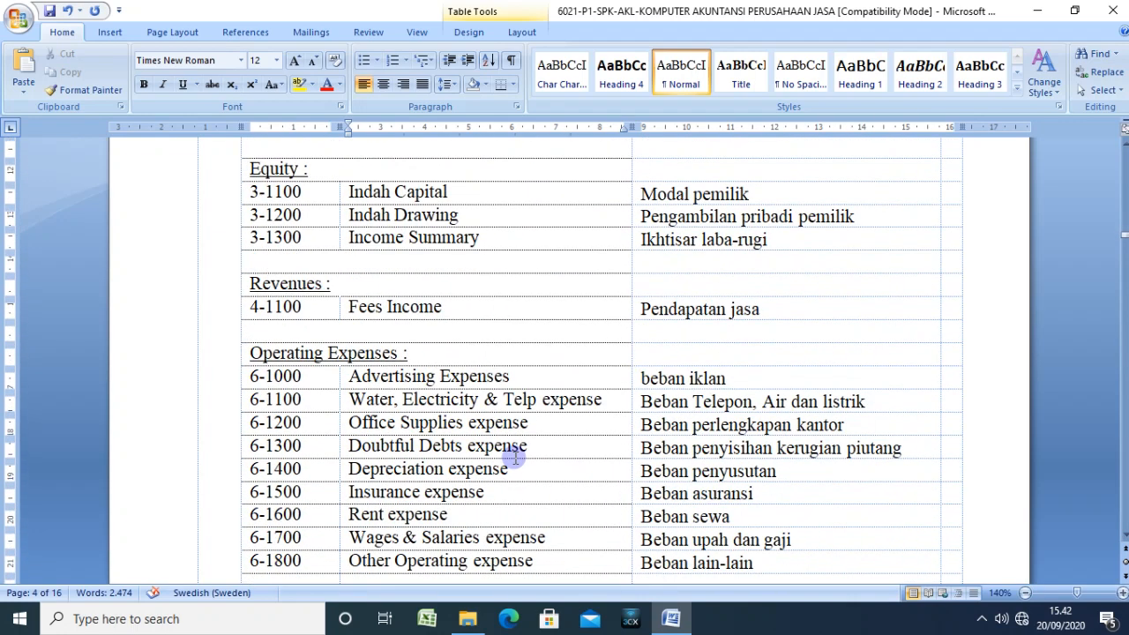
pyautogui.scroll(-3, 515, 457)
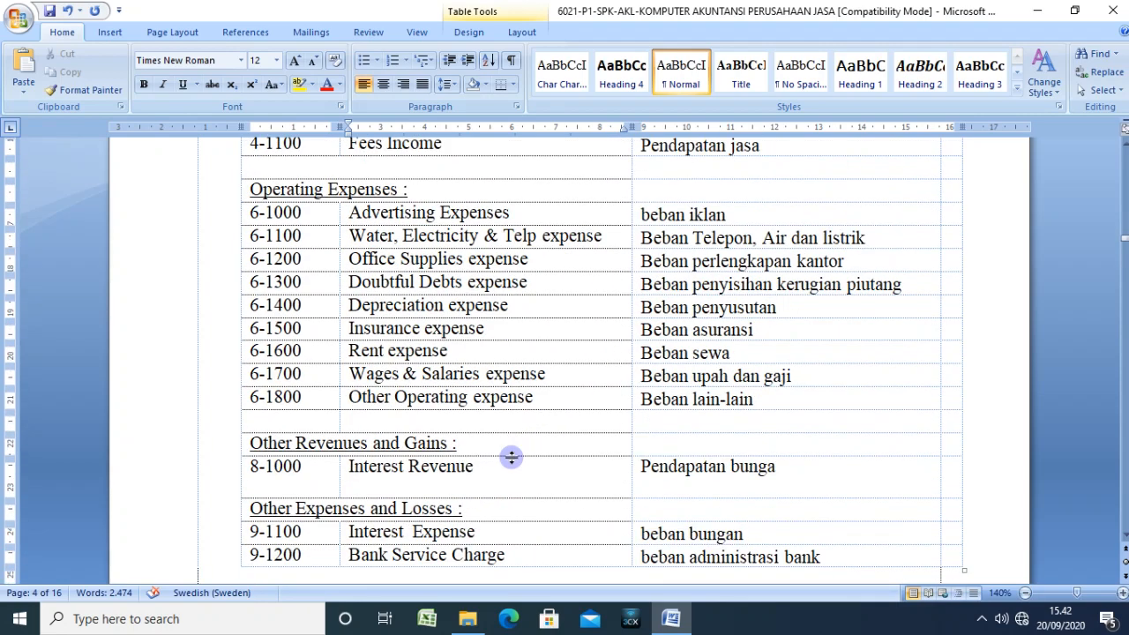
# Step: Review the trial balance "Neraca Saldo per 30 November 2018", checking the account names and the debit and credit columns
pyautogui.scroll(-3, 511, 457)
pyautogui.scroll(-9, 511, 459)
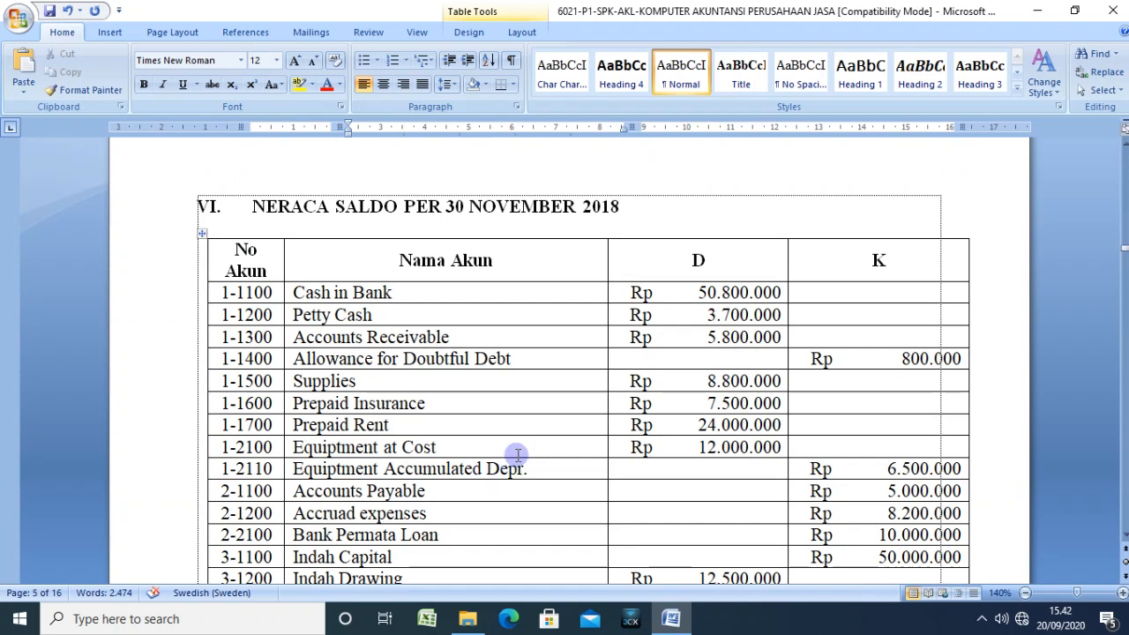
pyautogui.scroll(-9, 518, 454)
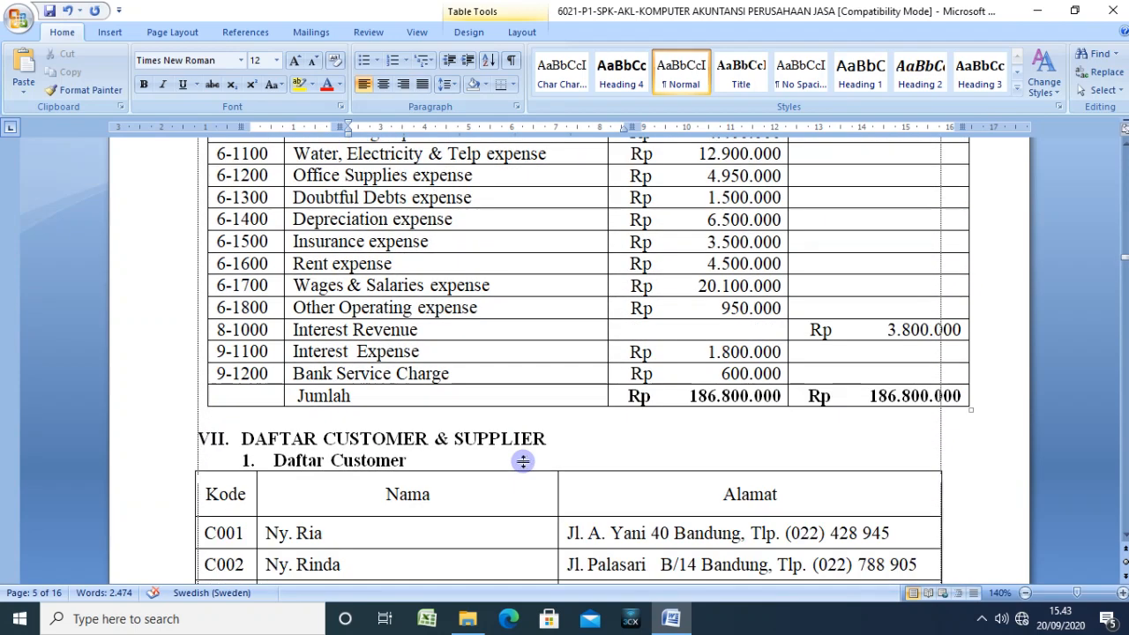
pyautogui.scroll(-2, 523, 461)
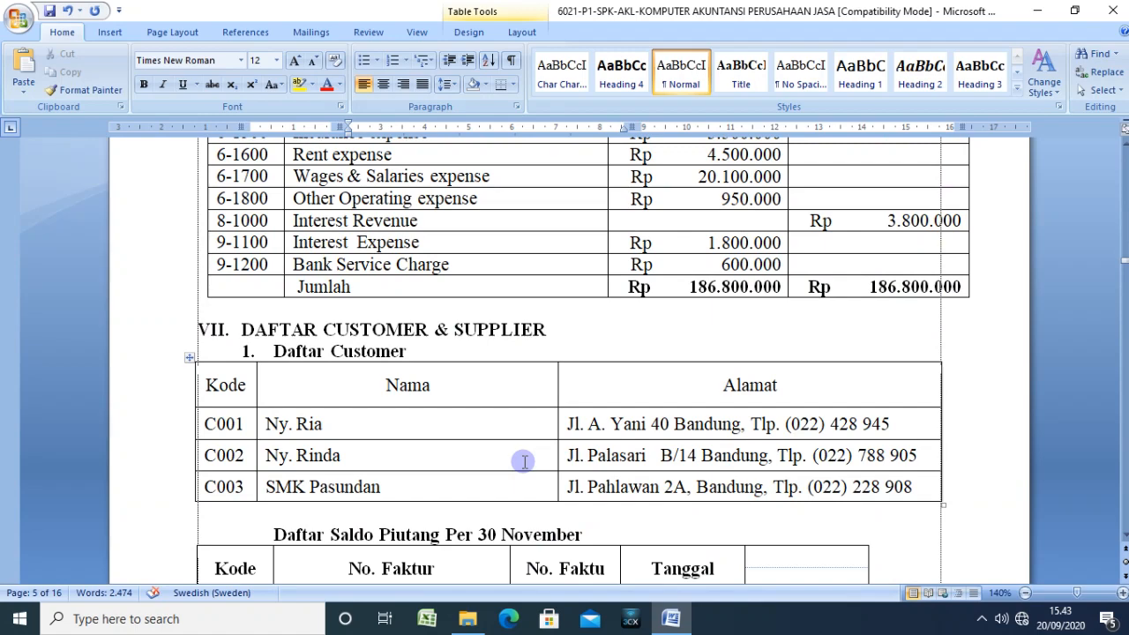
pyautogui.scroll(8, 523, 462)
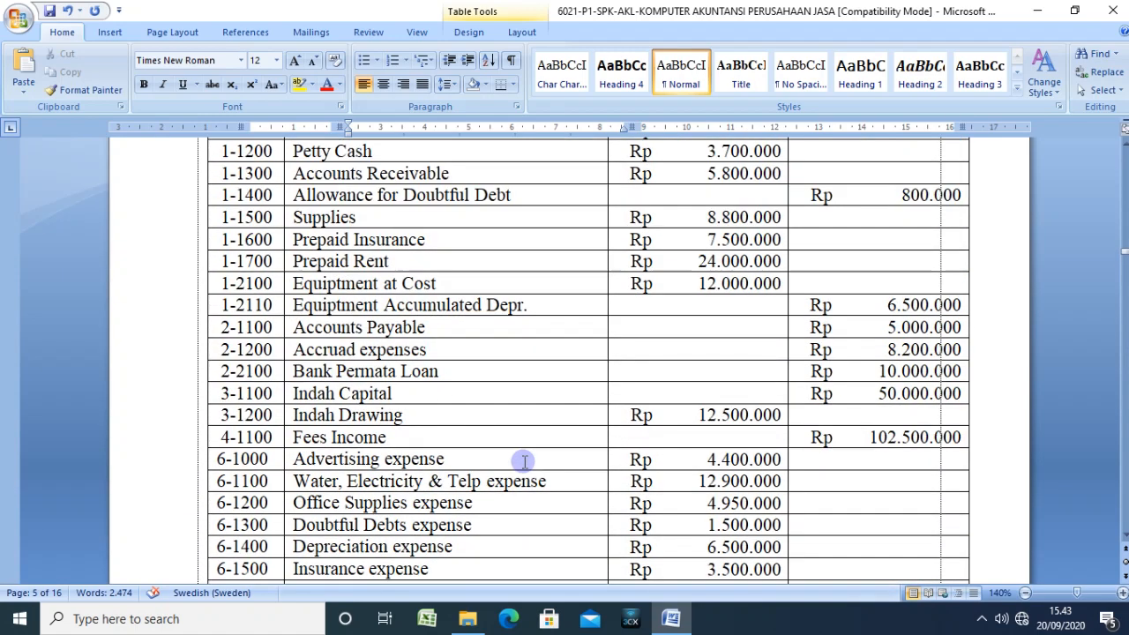
pyautogui.scroll(1, 524, 461)
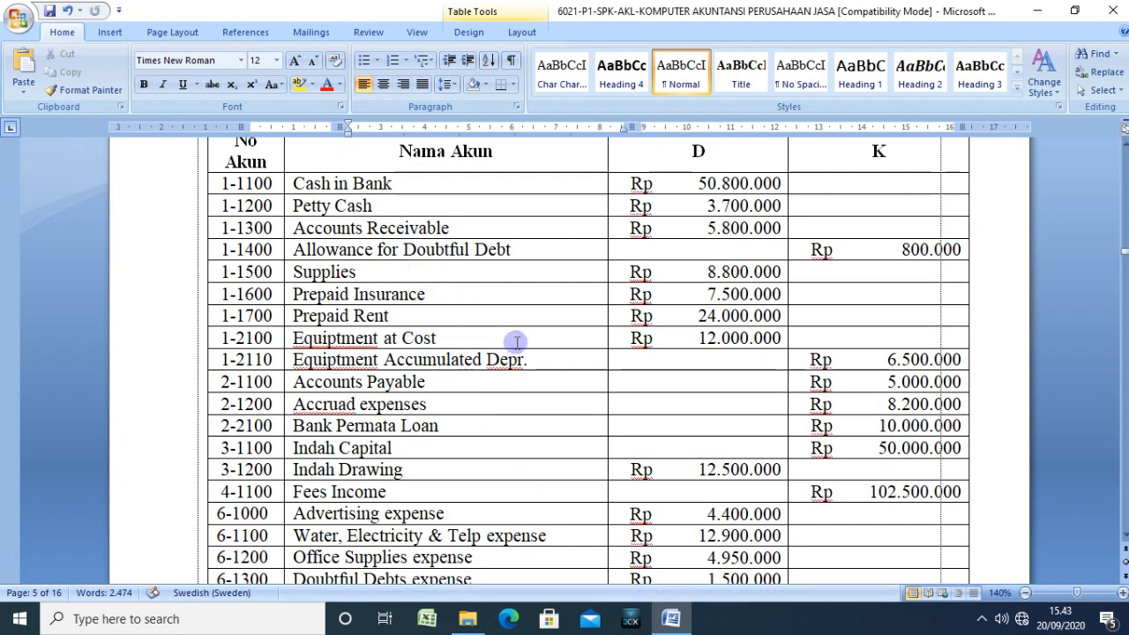
pyautogui.scroll(4, 544, 280)
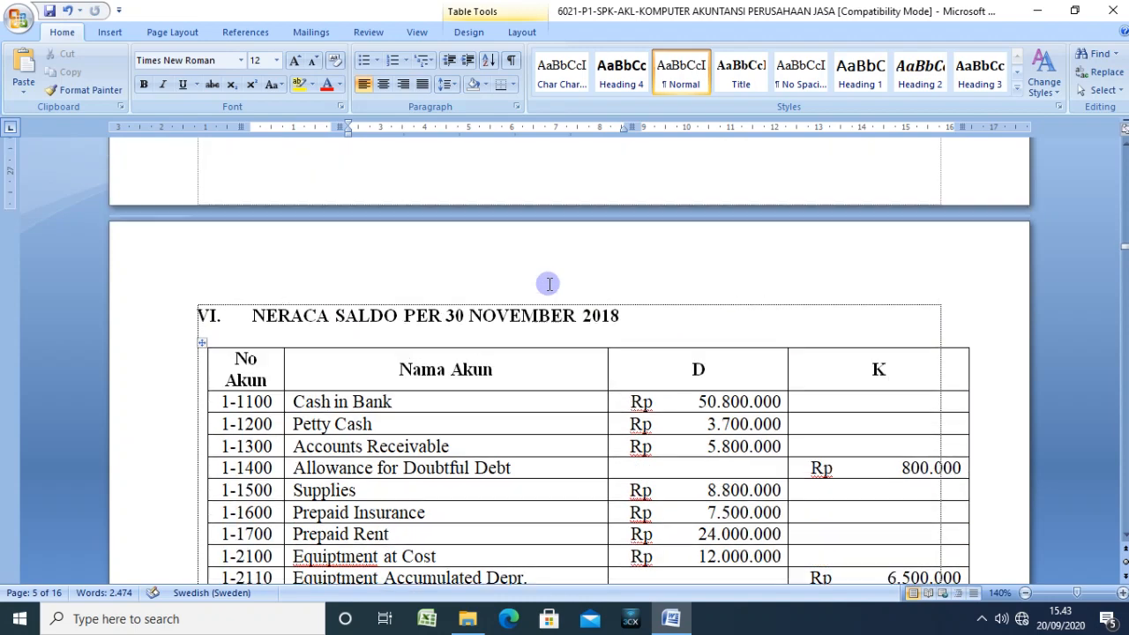
pyautogui.scroll(-2, 544, 282)
pyautogui.moveTo(778, 381); pyautogui.dragTo(580, 385)
# Step: Examine the customer list and the receivable balances per 30 November, including customer names, invoice numbers, dates and amounts
pyautogui.scroll(-12, 565, 420)
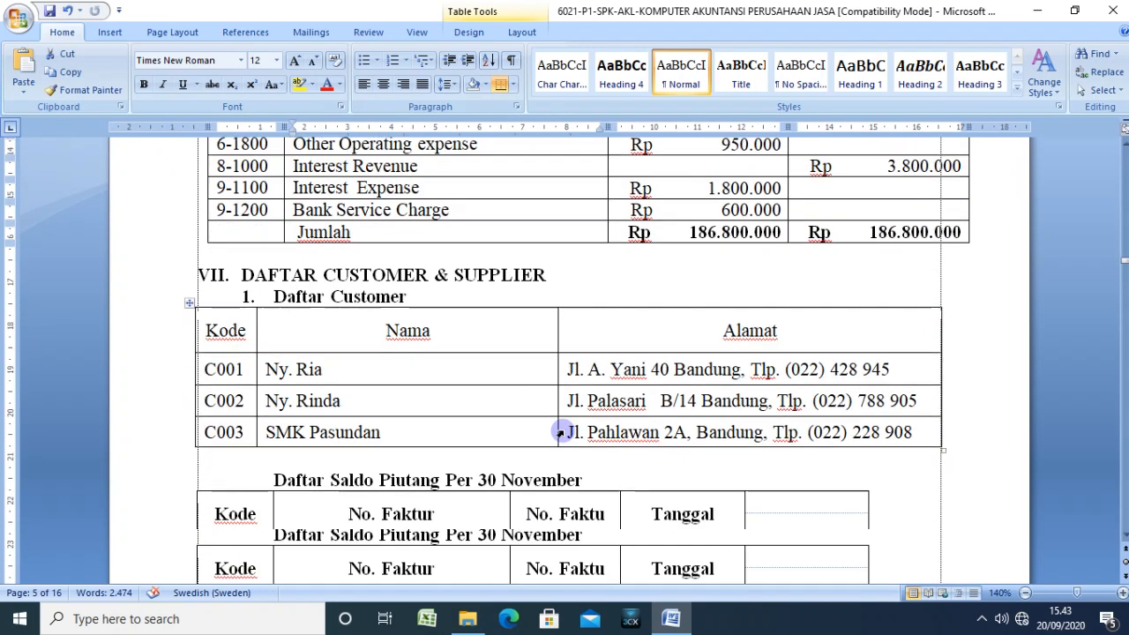
pyautogui.scroll(-2, 564, 430)
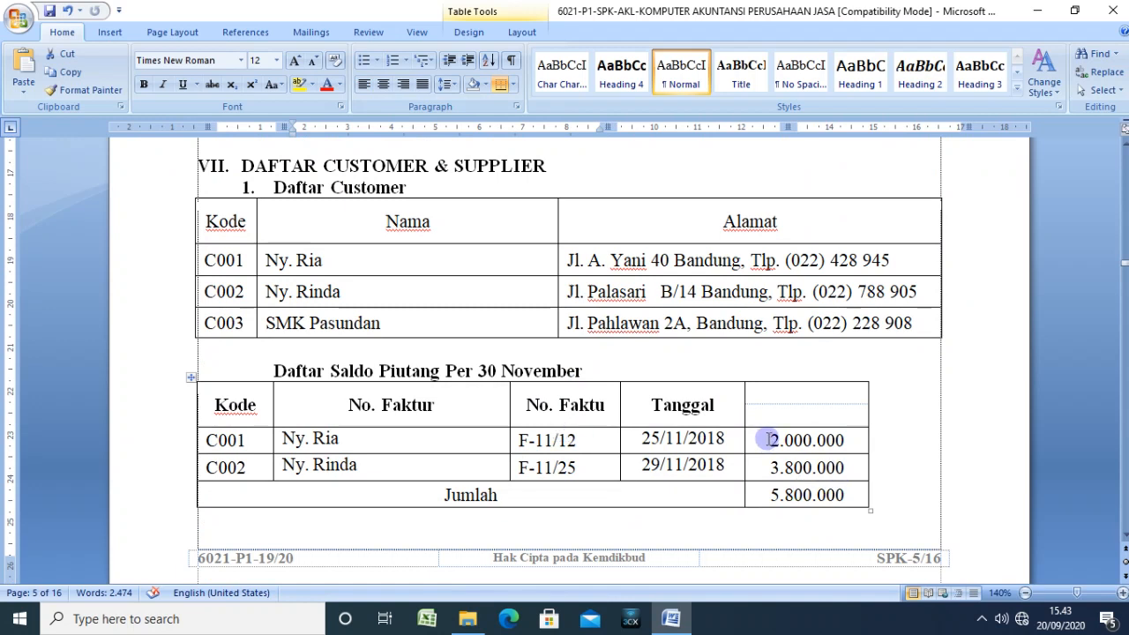
pyautogui.moveTo(766, 440); pyautogui.dragTo(832, 474)
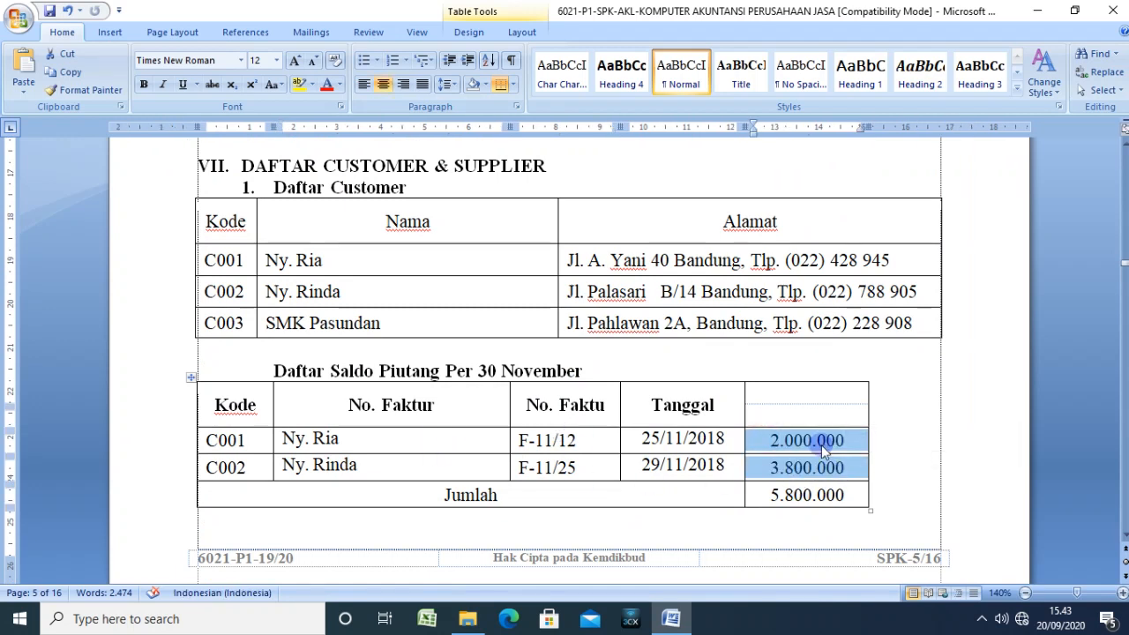
pyautogui.click(837, 440)
pyautogui.click(441, 452)
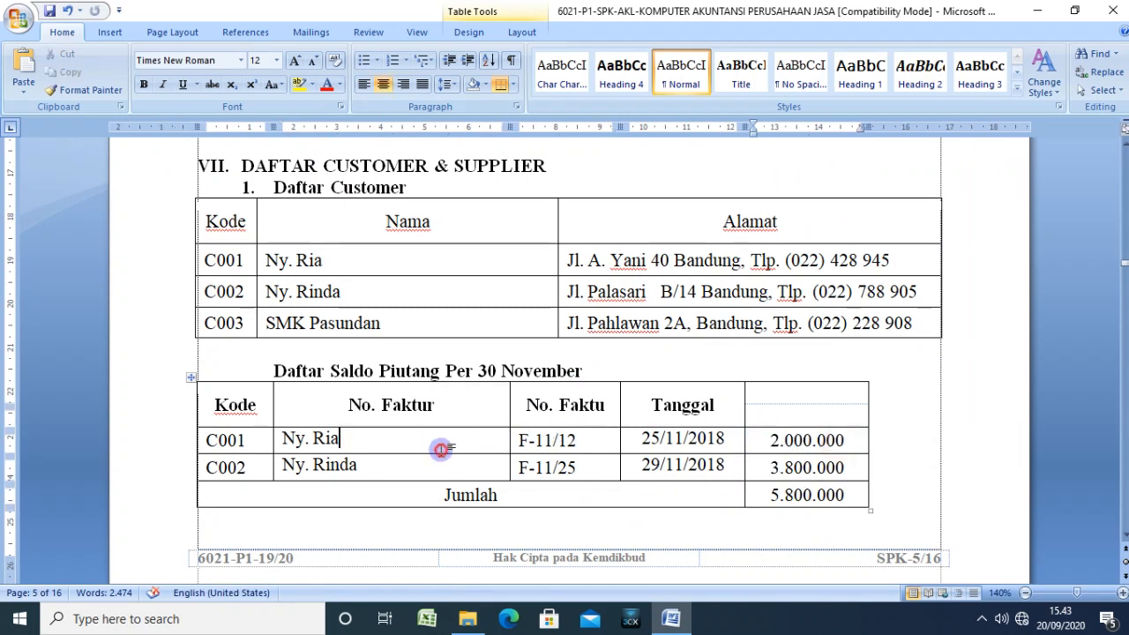
pyautogui.click(404, 460)
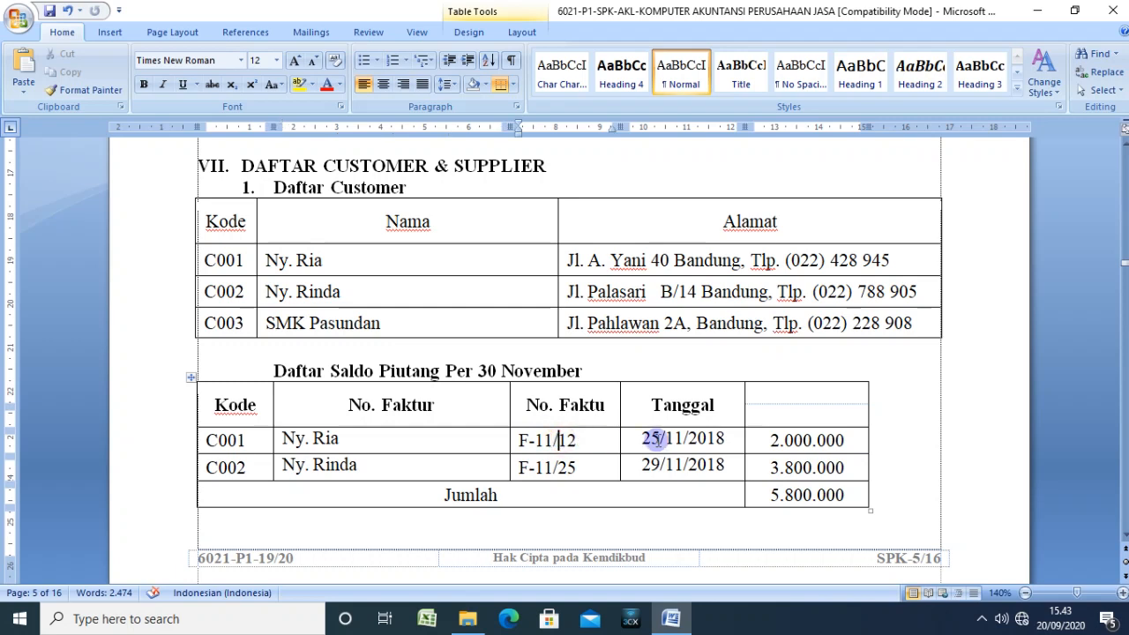
pyautogui.click(812, 468)
pyautogui.scroll(3, 702, 445)
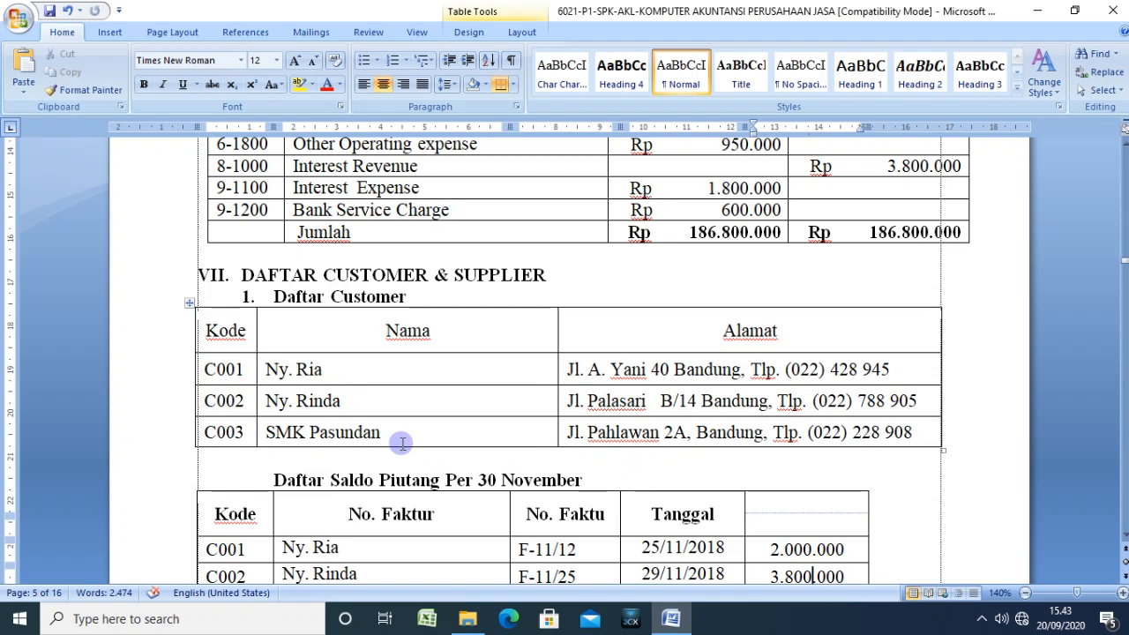
pyautogui.scroll(-5, 401, 443)
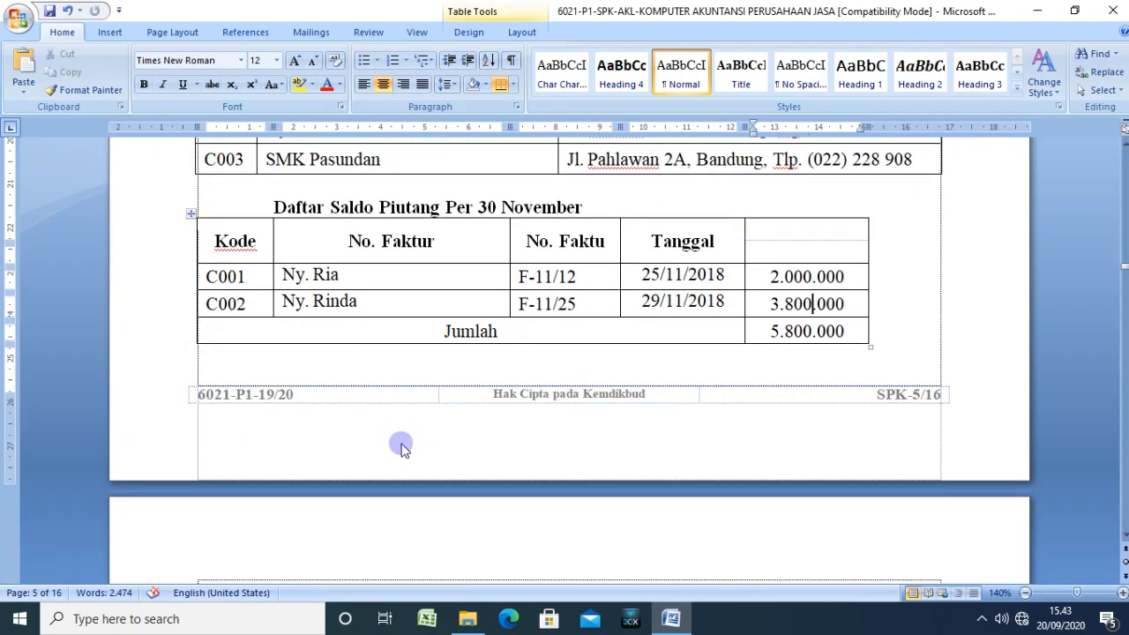
# Step: Review the supplier list and the payable balances per 30 November, including the invoices, dates and total
pyautogui.scroll(-6, 401, 448)
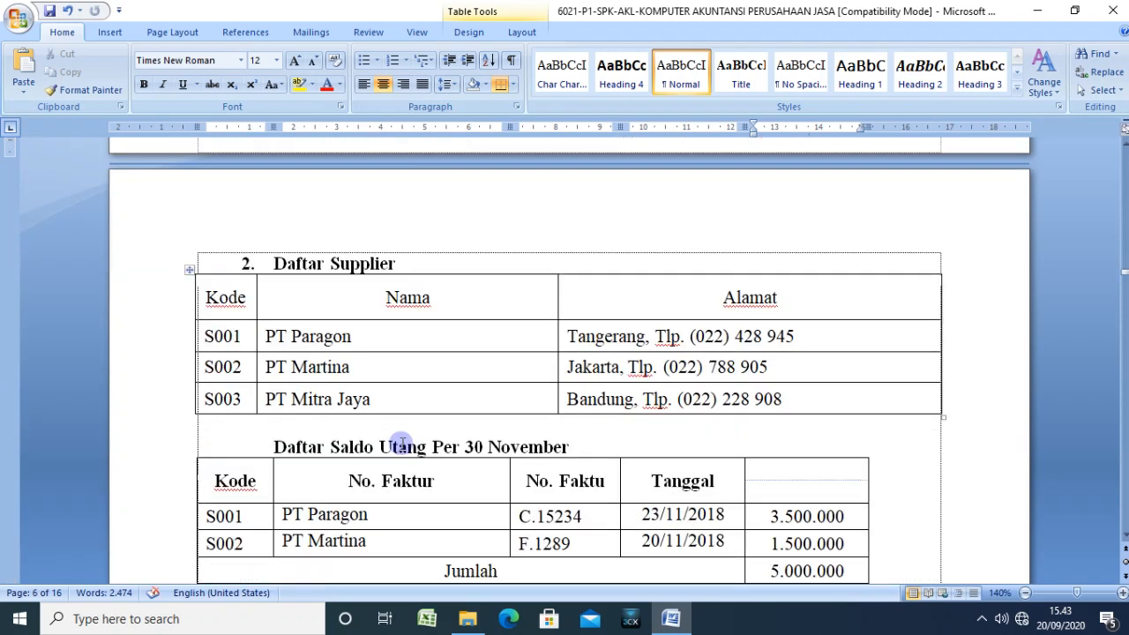
pyautogui.click(413, 336)
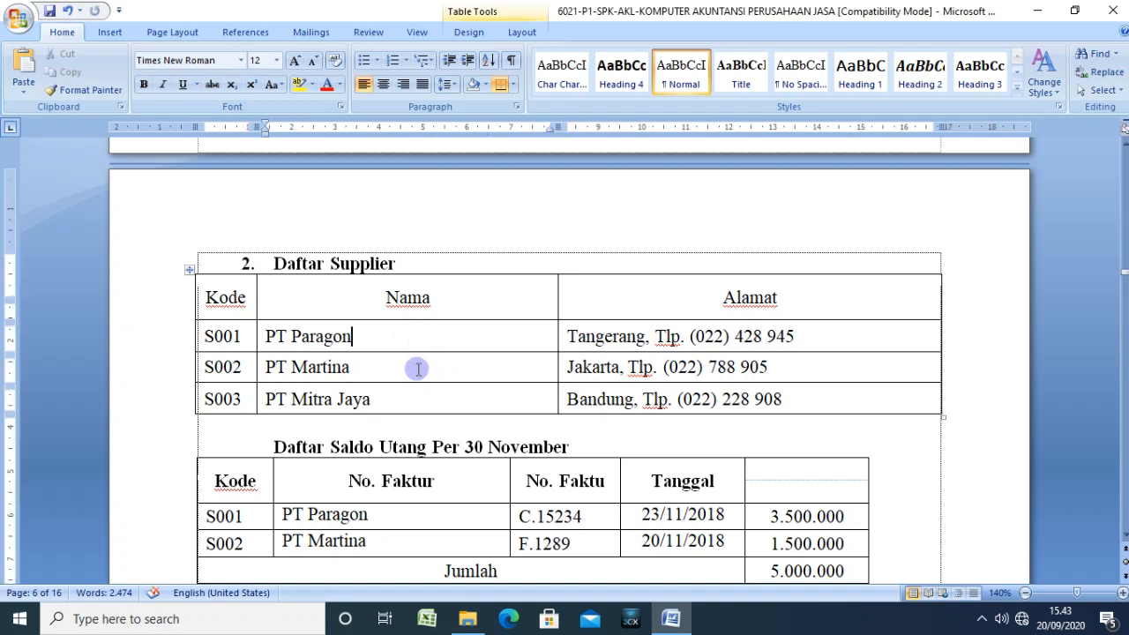
pyautogui.scroll(-2, 424, 391)
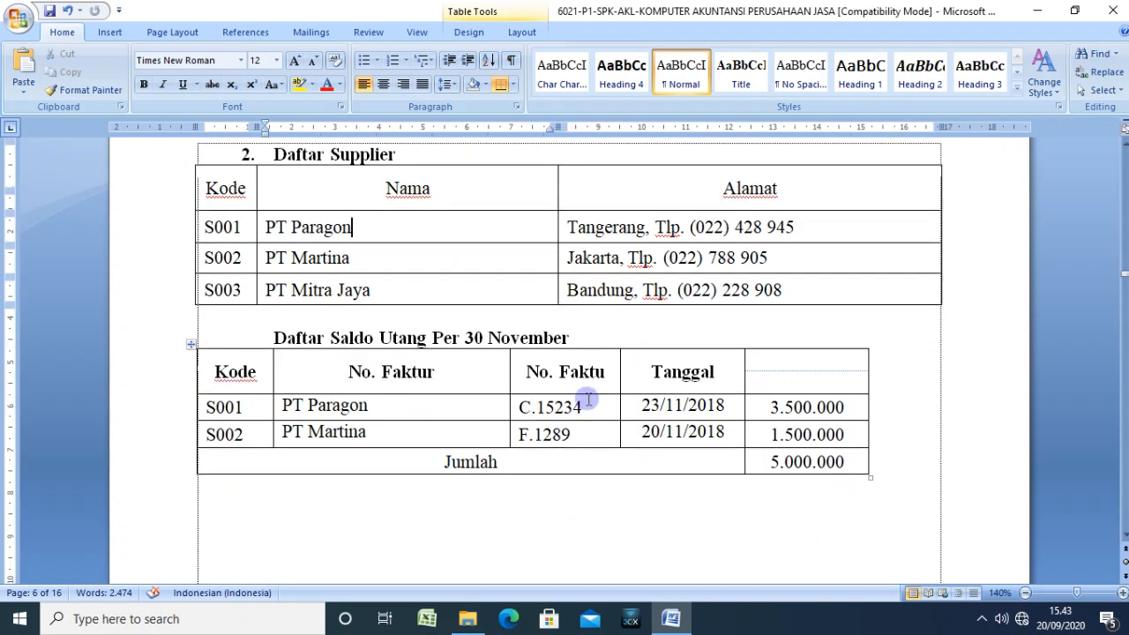
pyautogui.click(800, 463)
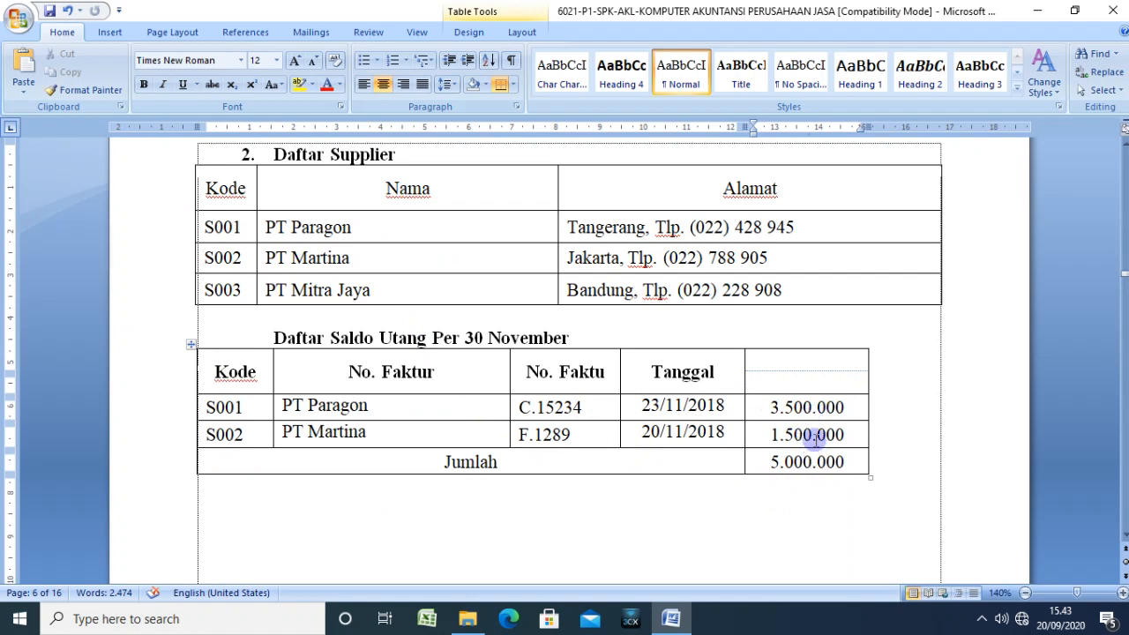
# Step: Look through transaction documents No. 1 to 3 under "Dokumen Transaksi": the cash disbursement proof, petty cash voucher and cash receipt proof
pyautogui.scroll(-15, 698, 448)
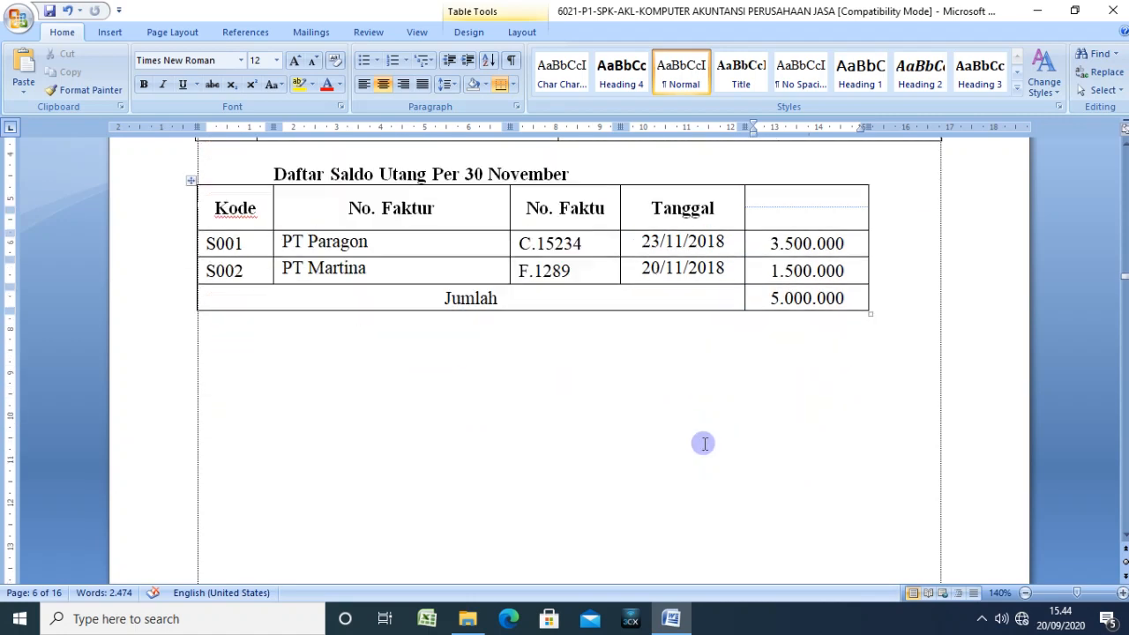
pyautogui.scroll(-10, 706, 443)
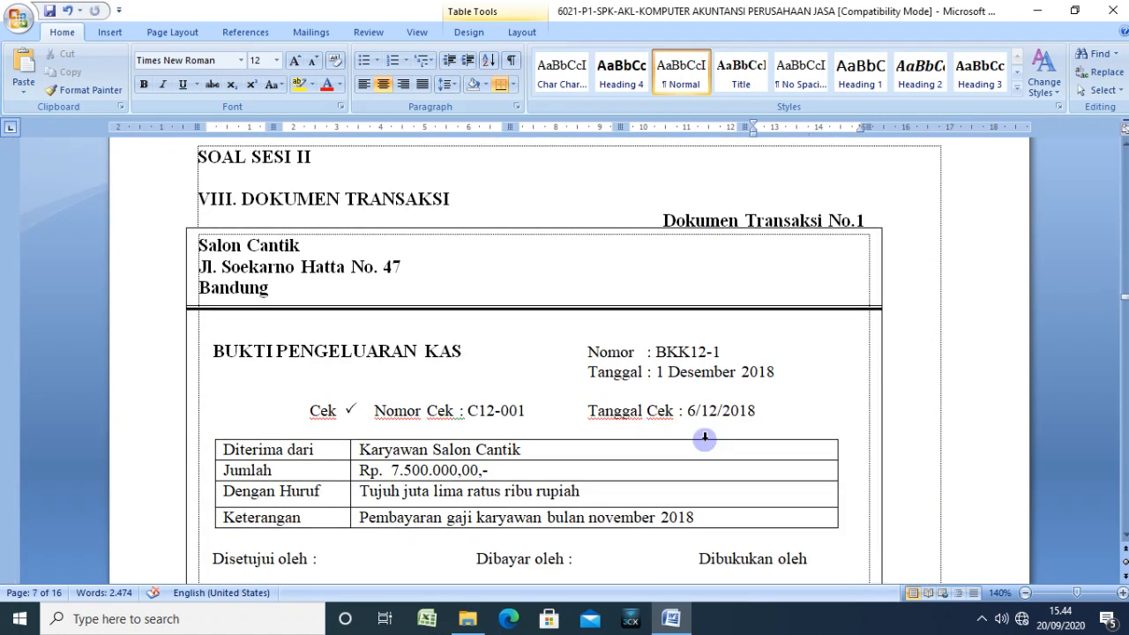
pyautogui.scroll(-10, 706, 439)
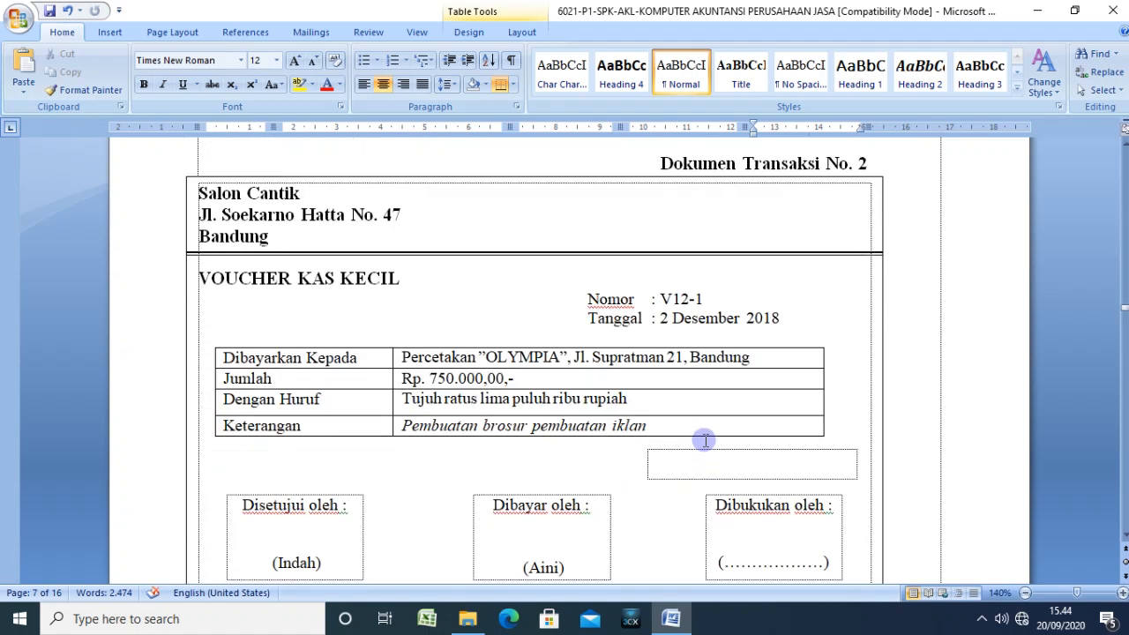
pyautogui.scroll(-10, 704, 439)
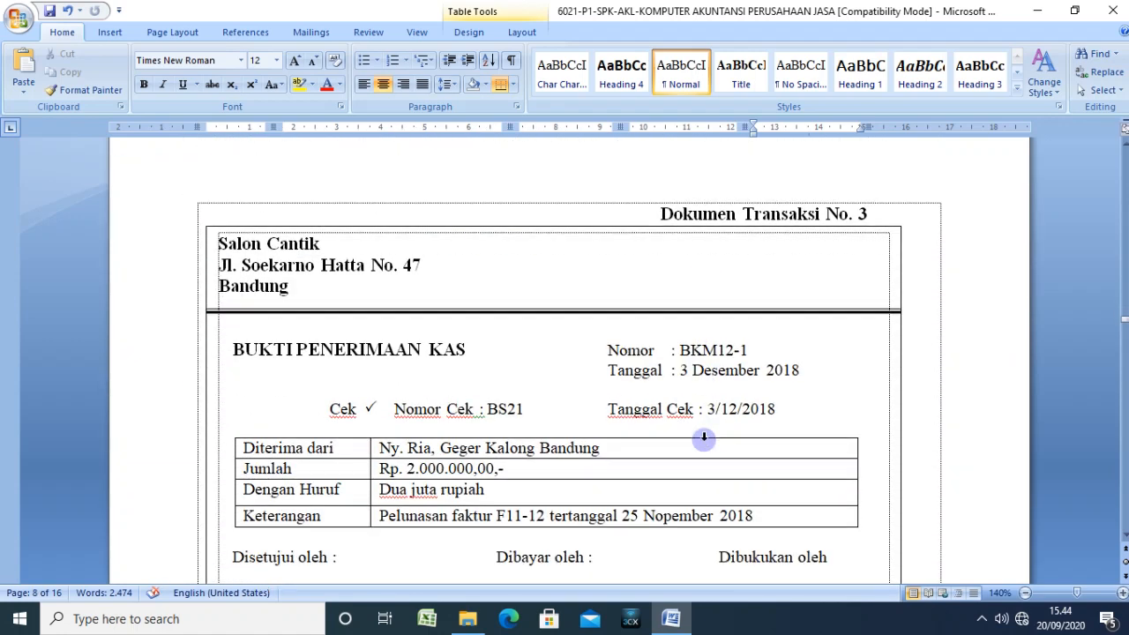
pyautogui.scroll(-3, 704, 437)
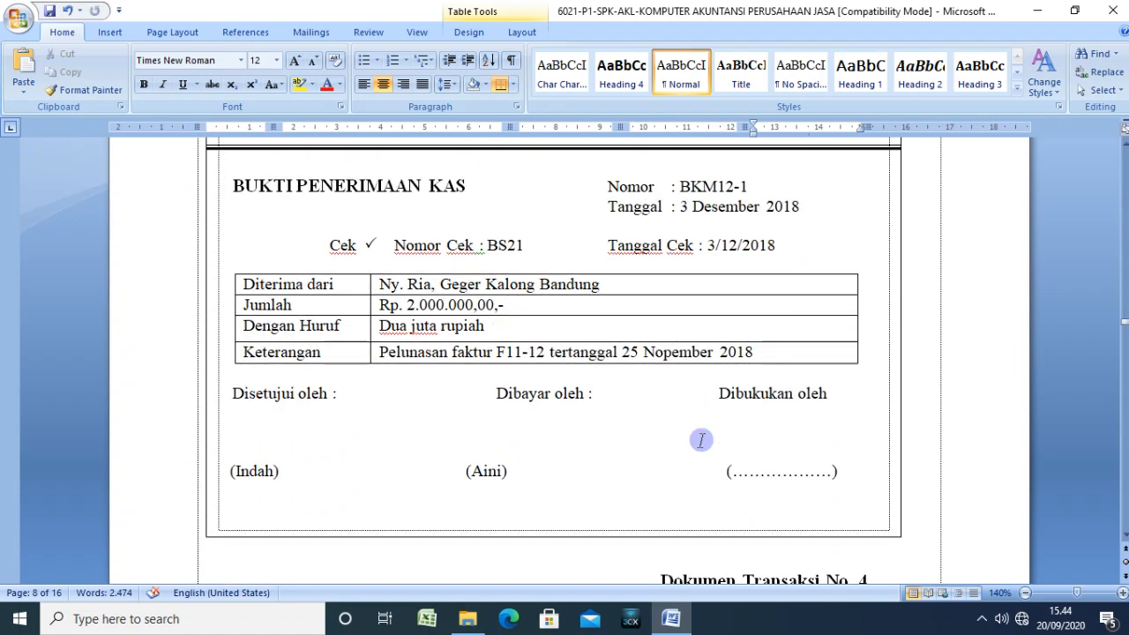
# Step: Go back to "Soal Sesi I" and reread the company information and the accounting policies under "Kebijakan Akuntansi"
pyautogui.scroll(15, 701, 439)
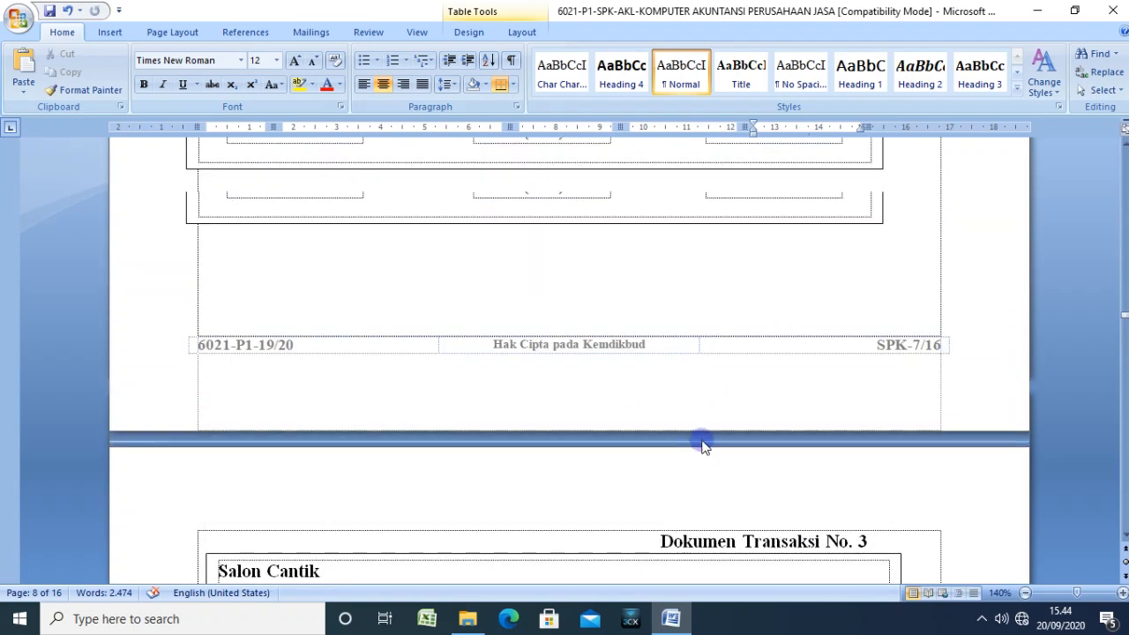
pyautogui.scroll(18, 702, 440)
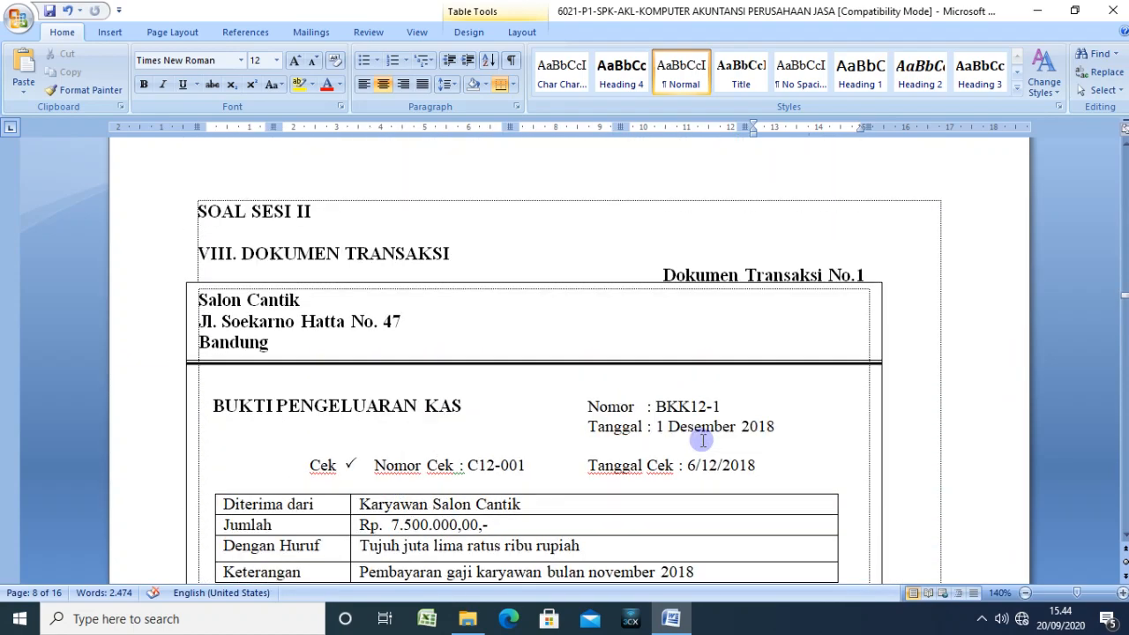
pyautogui.scroll(19, 702, 440)
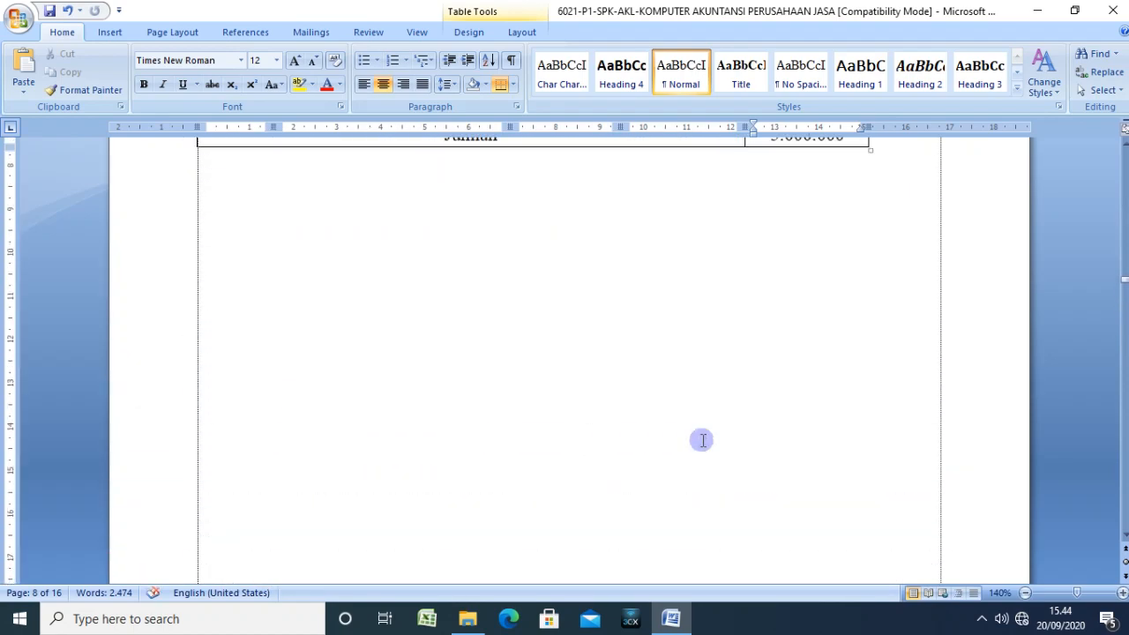
pyautogui.scroll(8, 701, 438)
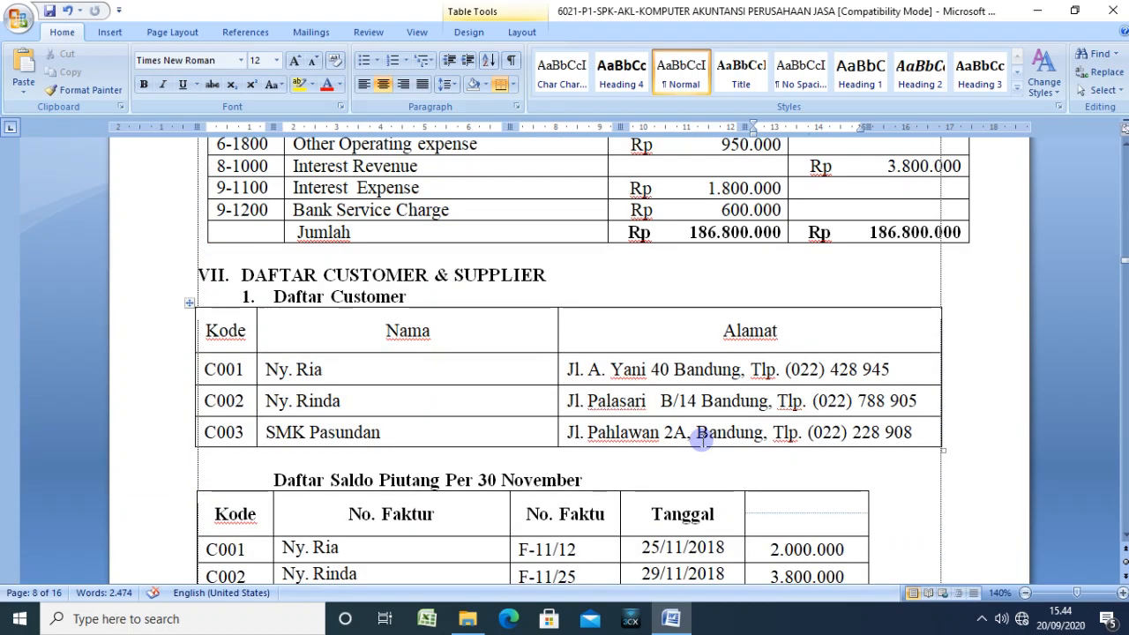
pyautogui.scroll(15, 702, 440)
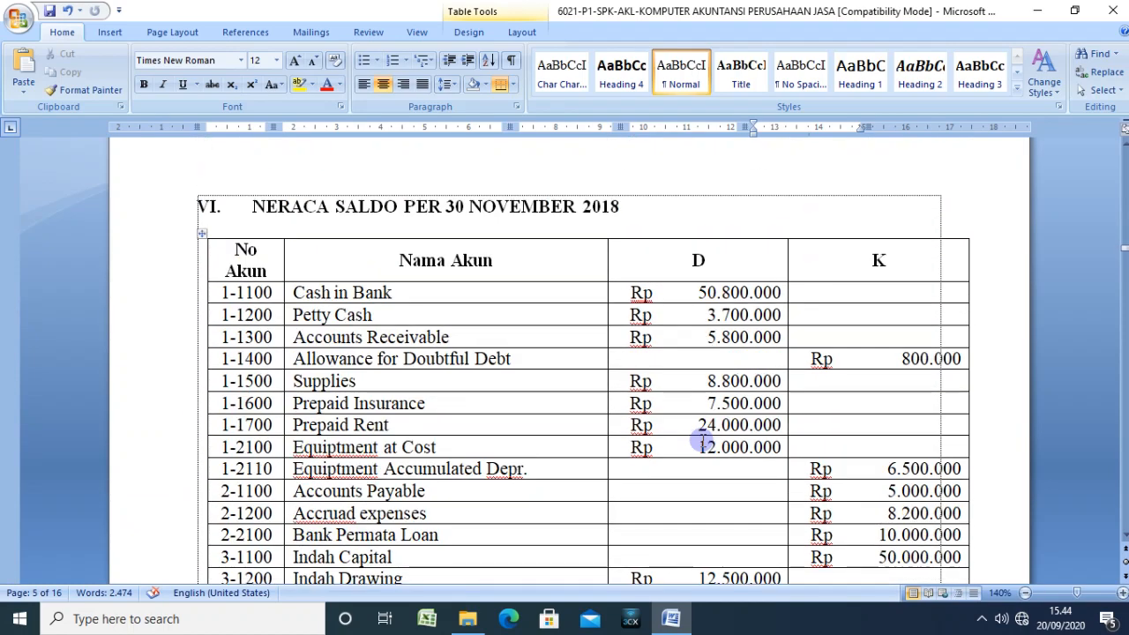
pyautogui.scroll(3, 702, 440)
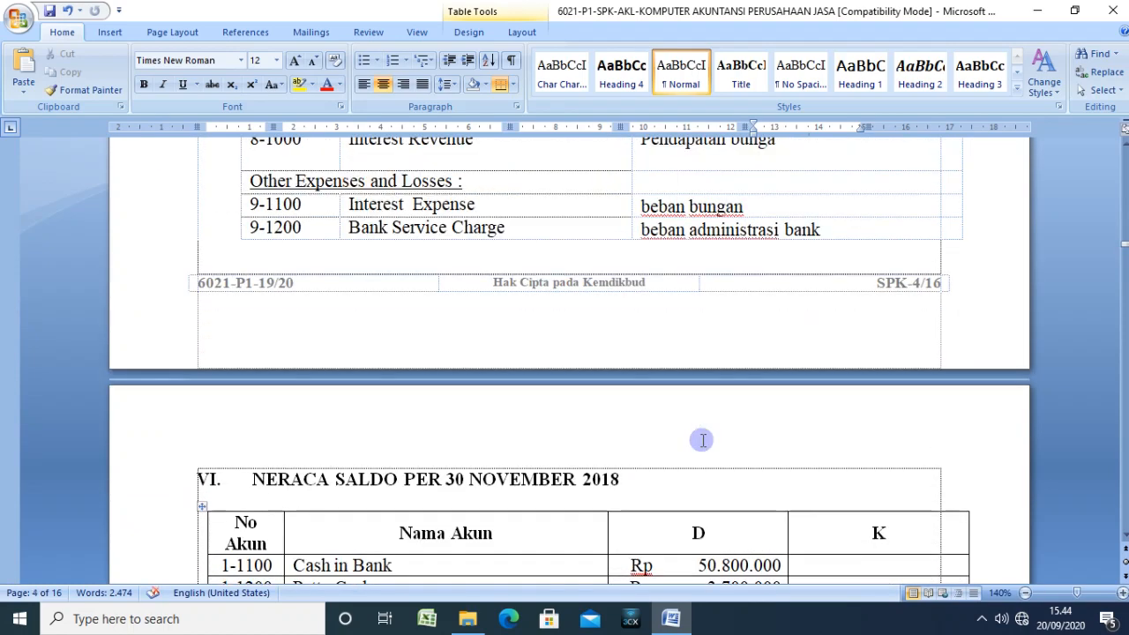
pyautogui.scroll(20, 702, 440)
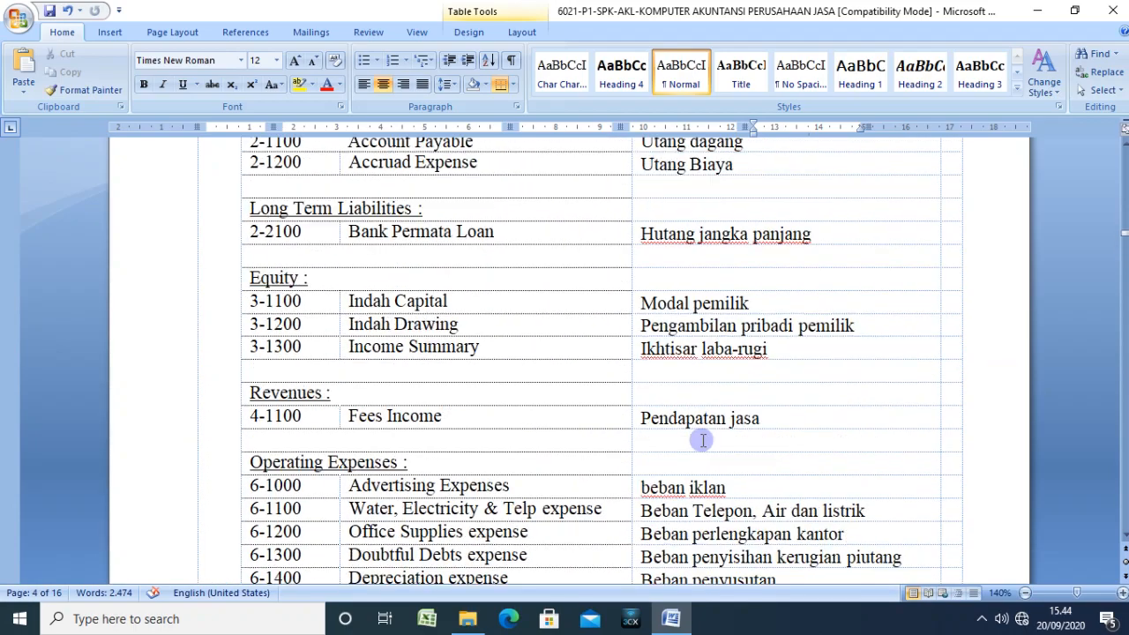
pyautogui.scroll(20, 702, 440)
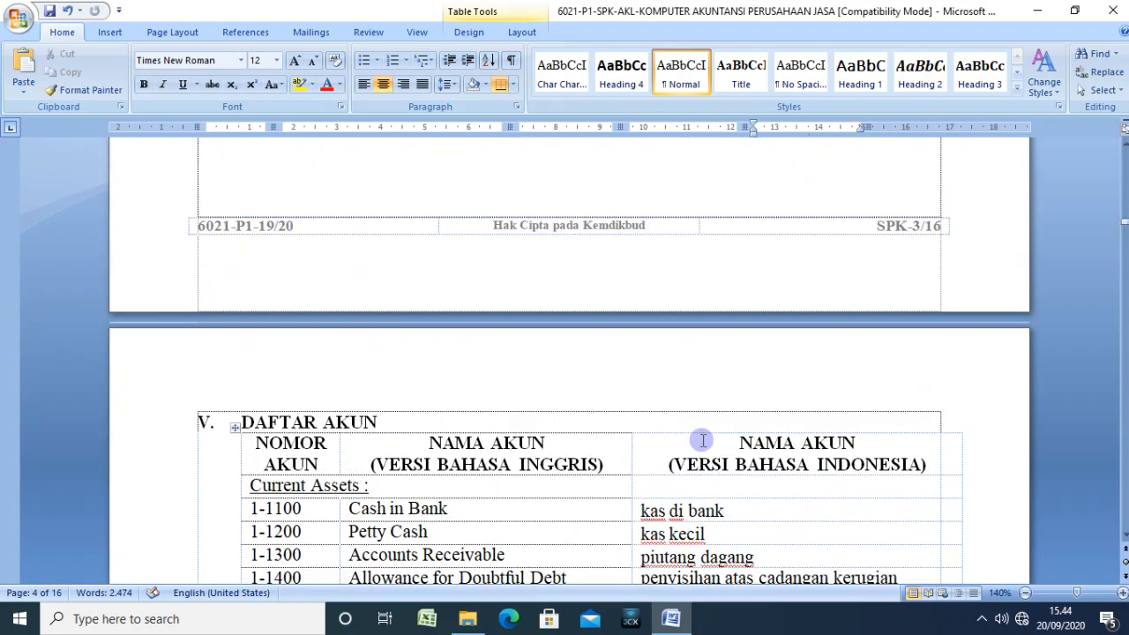
pyautogui.scroll(15, 702, 440)
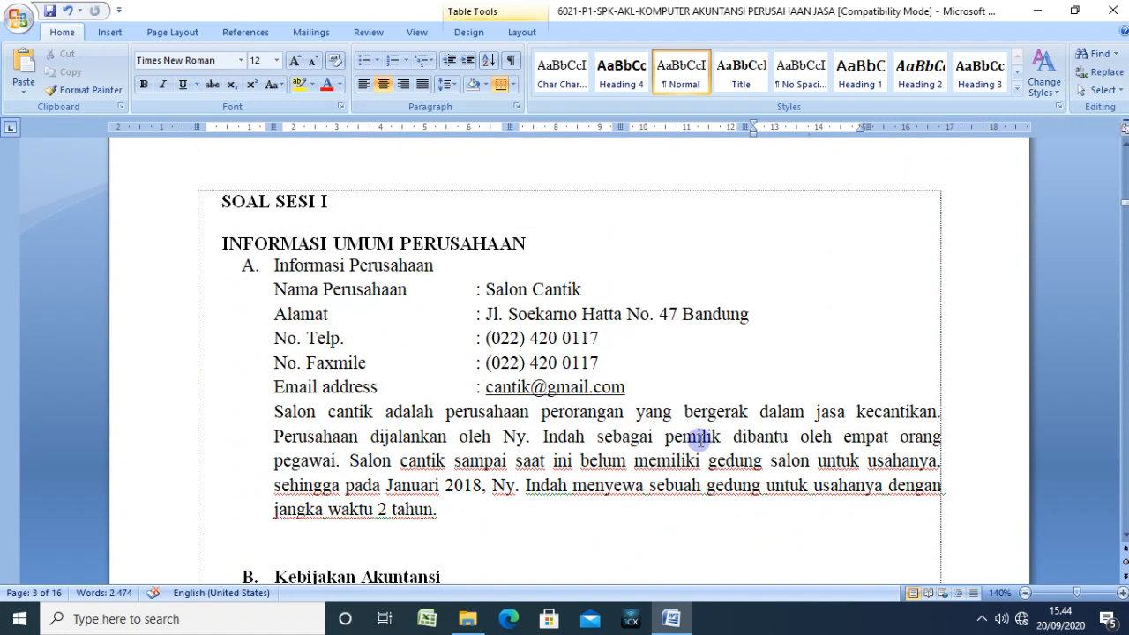
pyautogui.scroll(-5, 702, 440)
pyautogui.scroll(-7, 700, 440)
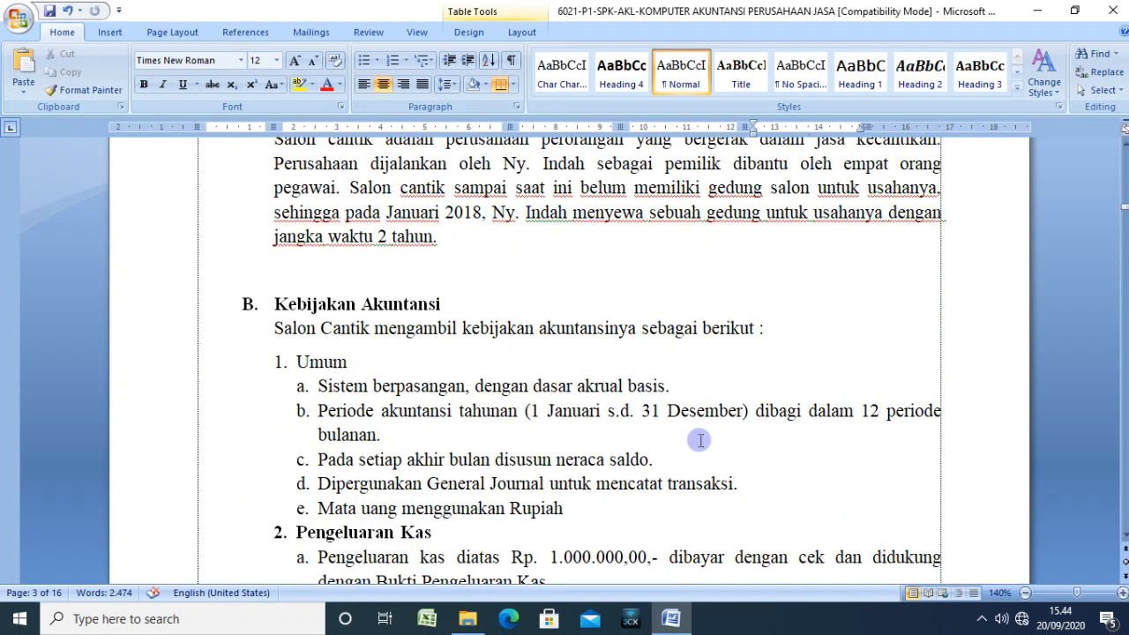
pyautogui.scroll(-6, 700, 440)
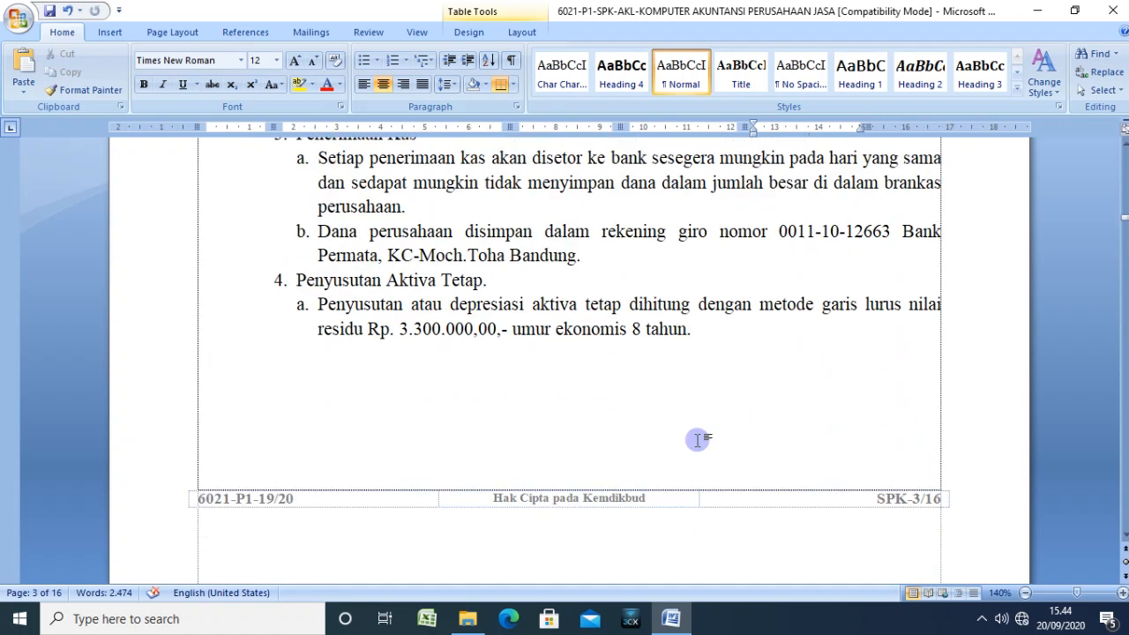
# Step: Examine the account list "Daftar Akun", comparing the account numbers with the English and Indonesian account names
pyautogui.scroll(-11, 697, 439)
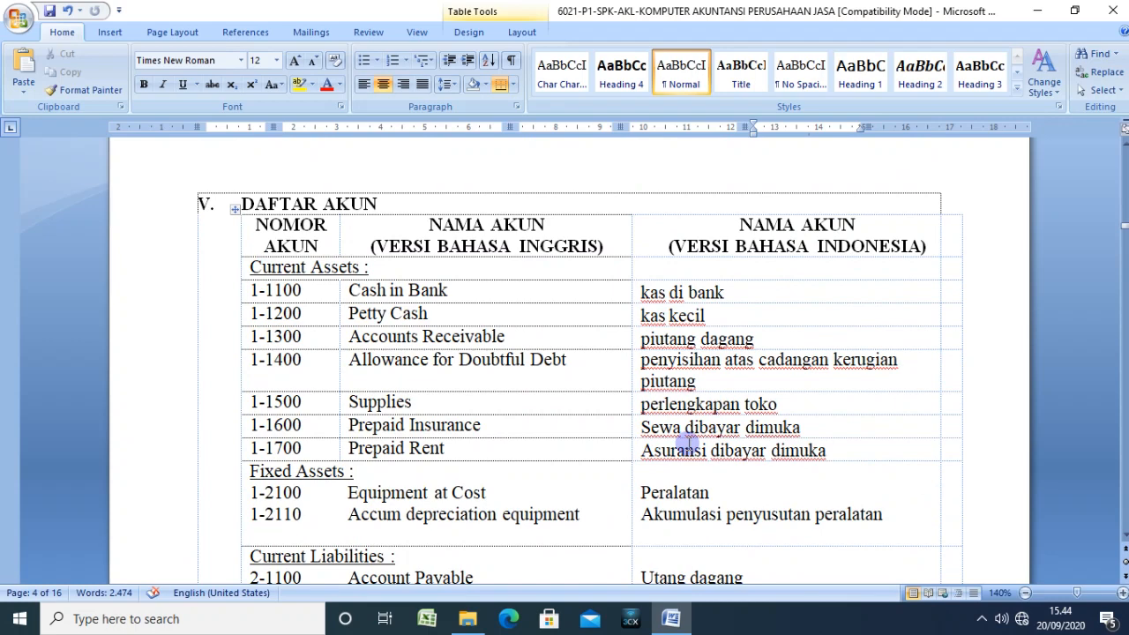
pyautogui.scroll(-4, 688, 443)
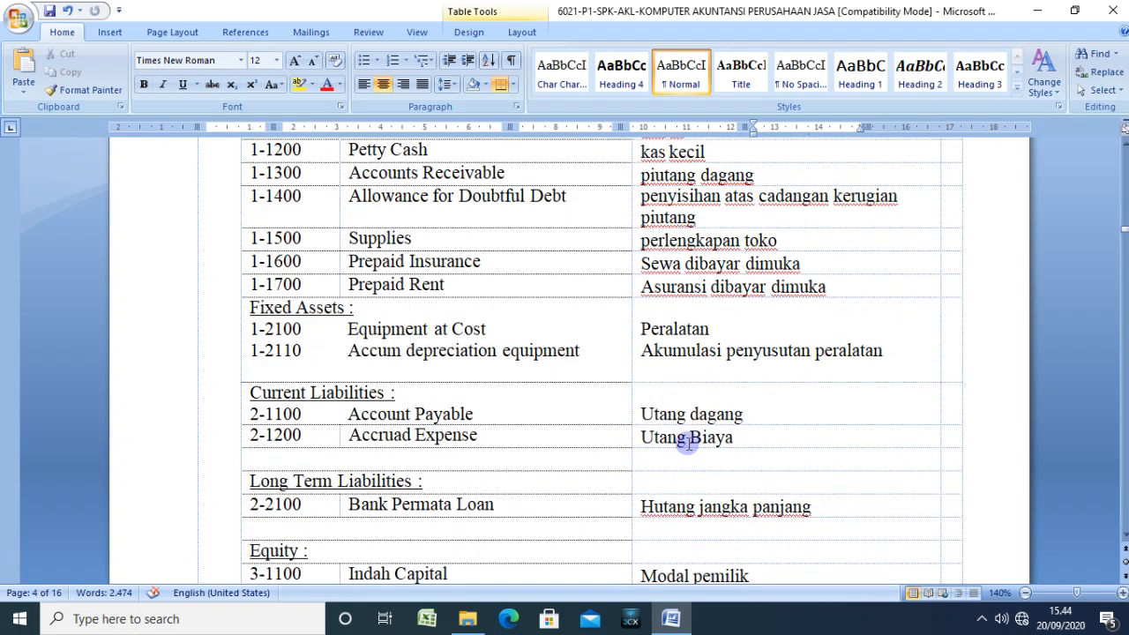
pyautogui.scroll(3, 689, 443)
pyautogui.scroll(1, 689, 443)
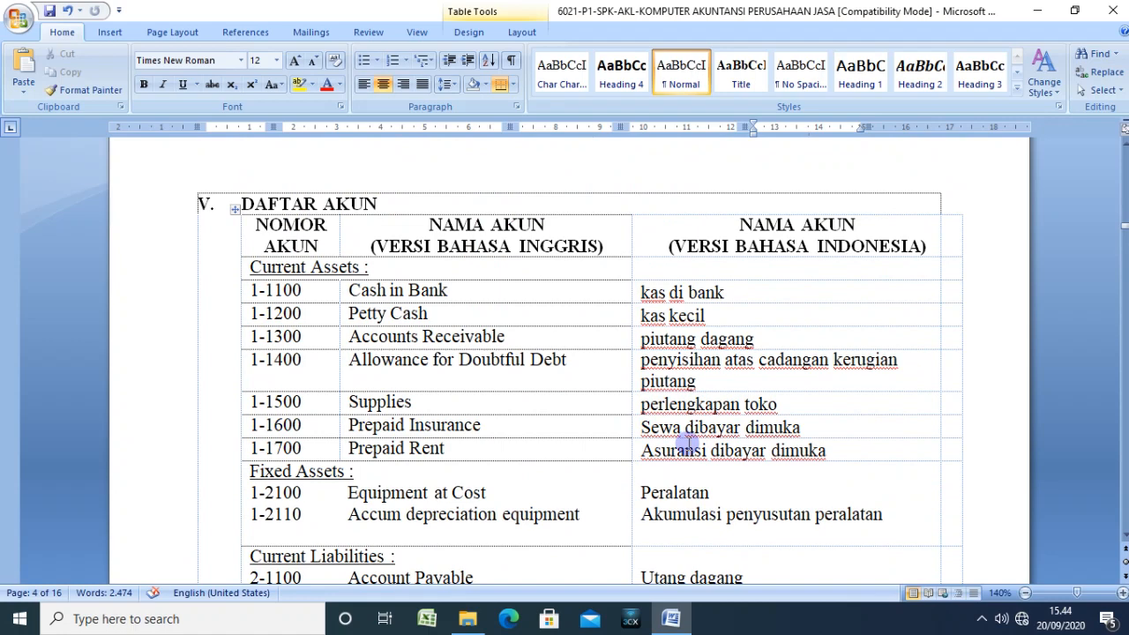
pyautogui.scroll(1, 689, 443)
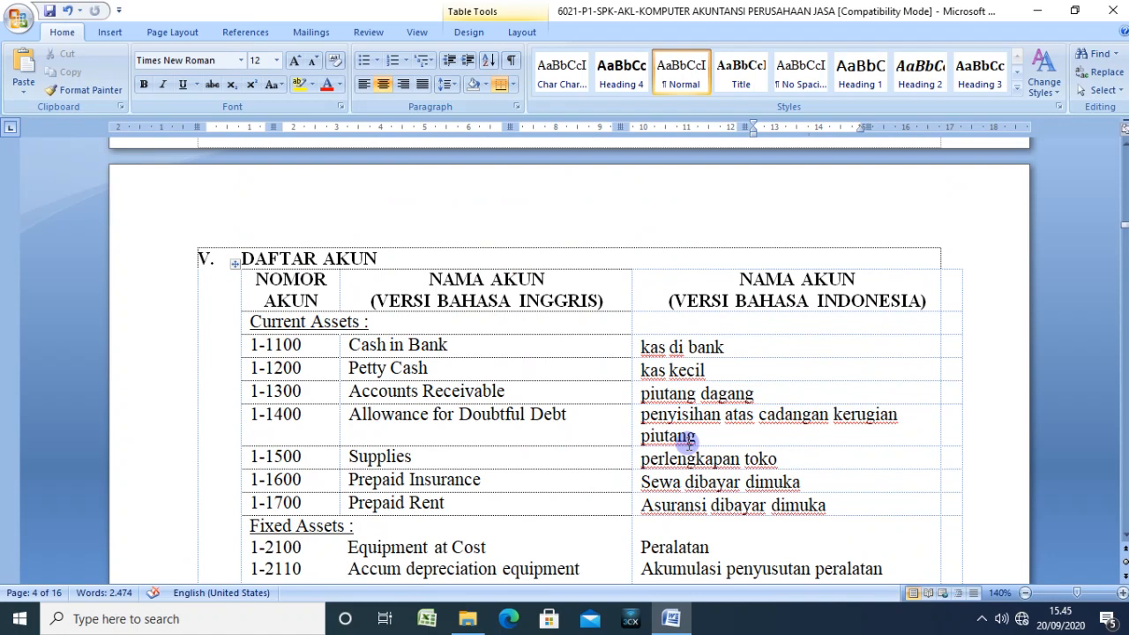
pyautogui.middleClick(689, 443)
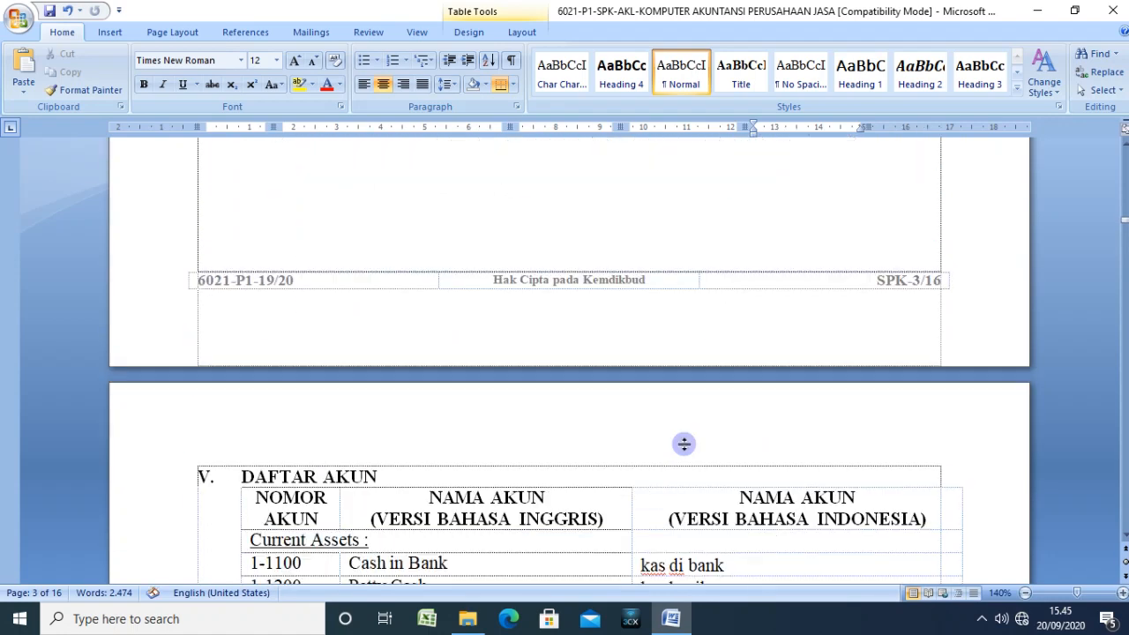
pyautogui.scroll(-5, 684, 445)
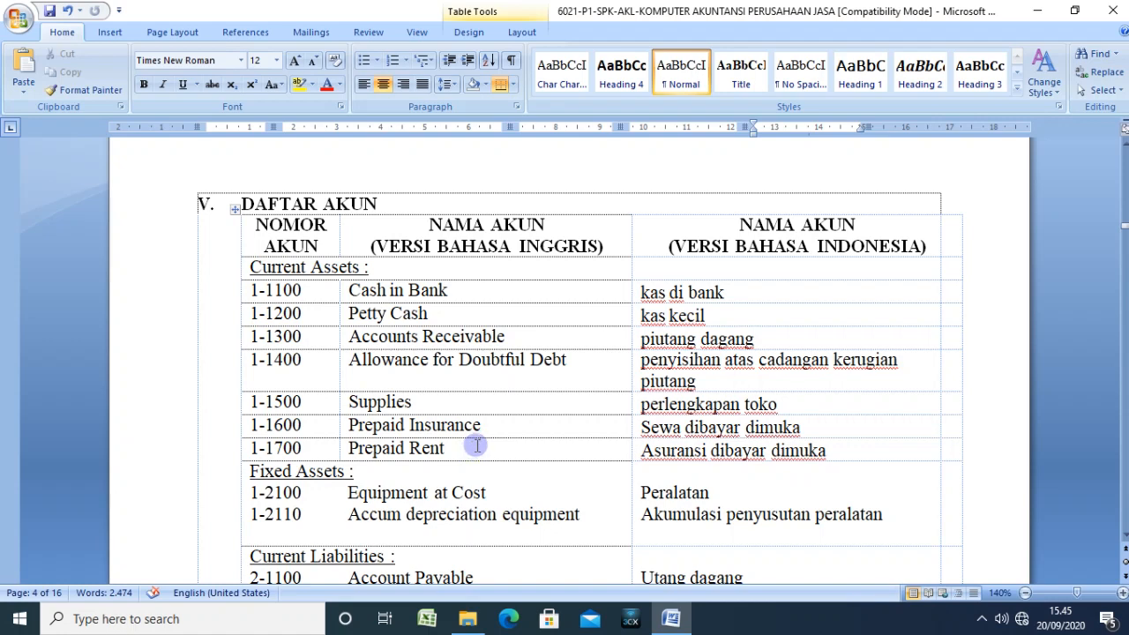
pyautogui.scroll(2, 478, 445)
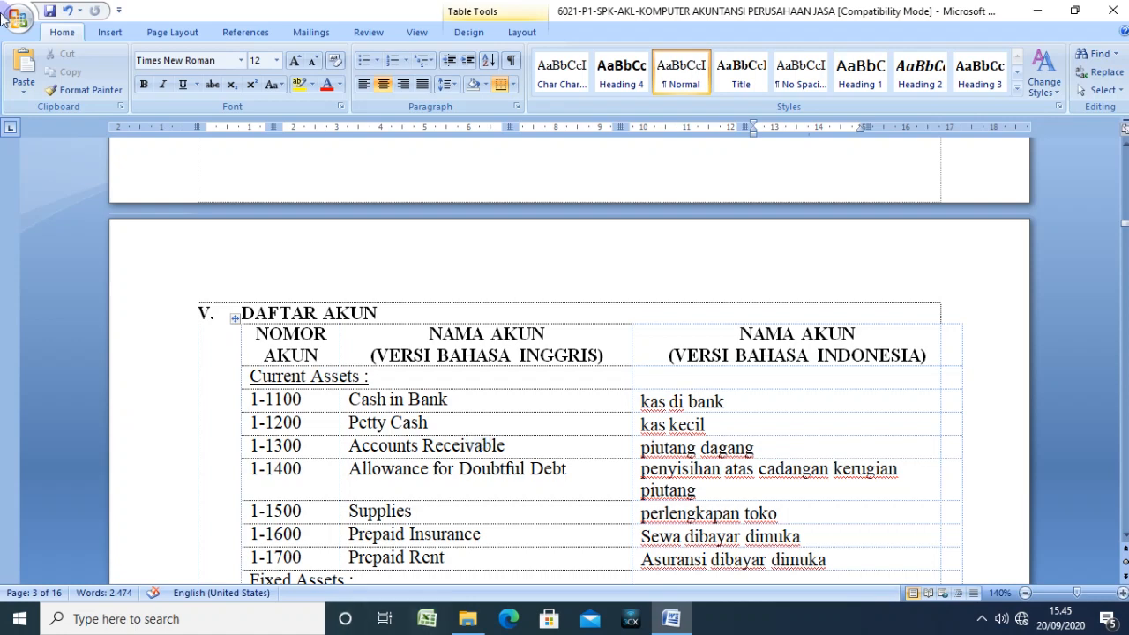
pyautogui.moveTo(256, 333); pyautogui.dragTo(422, 192)
pyautogui.scroll(7, 422, 202)
pyautogui.scroll(7, 419, 229)
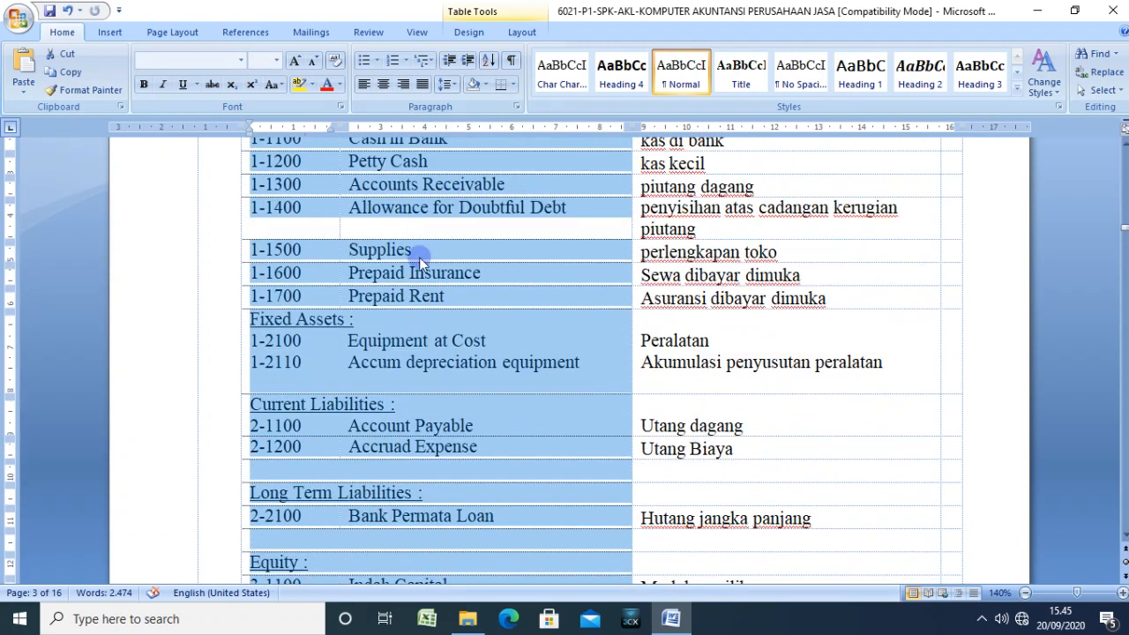
pyautogui.click(424, 276)
pyautogui.scroll(5, 423, 280)
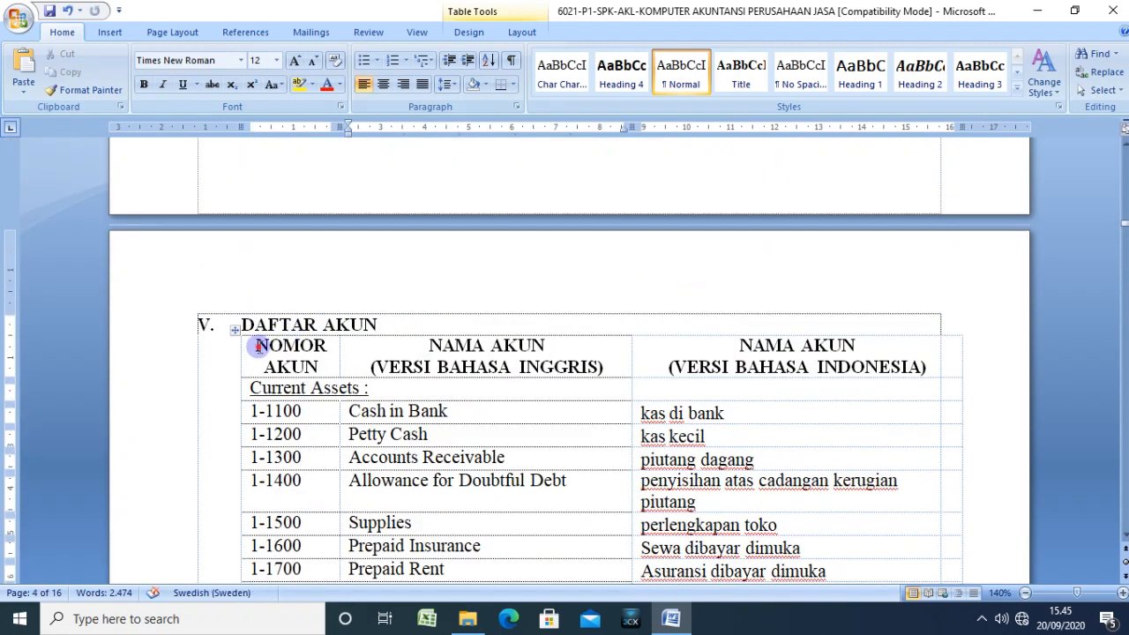
# Step: Copy the account number and English account name columns of the whole "Daftar Akun" table
pyautogui.moveTo(258, 345); pyautogui.dragTo(461, 448)
pyautogui.scroll(-5, 480, 447)
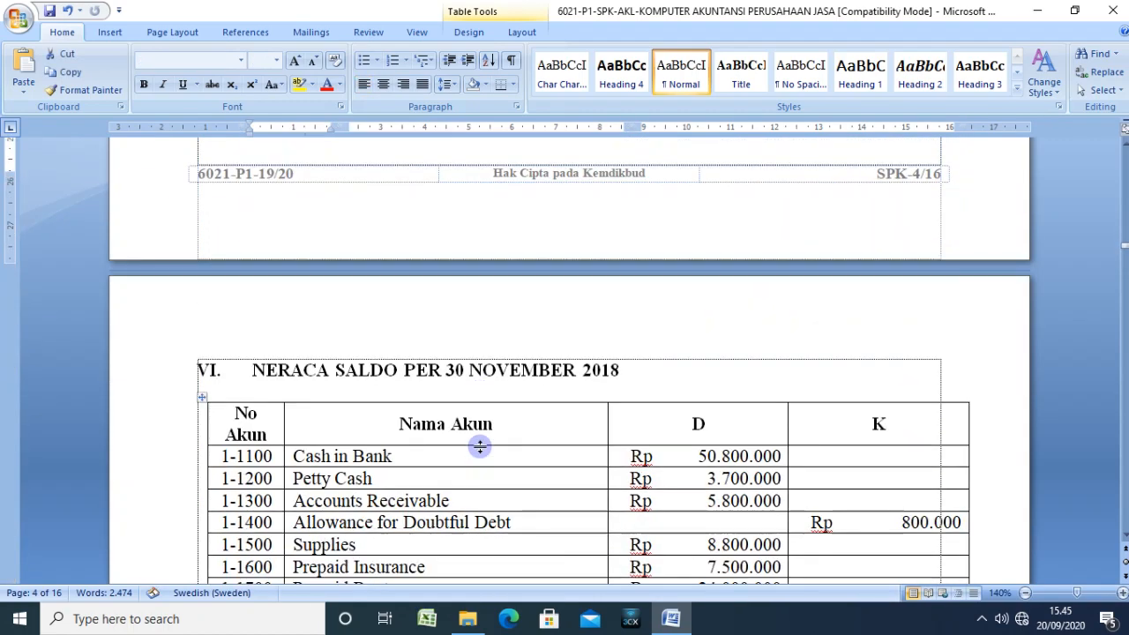
pyautogui.scroll(5, 480, 446)
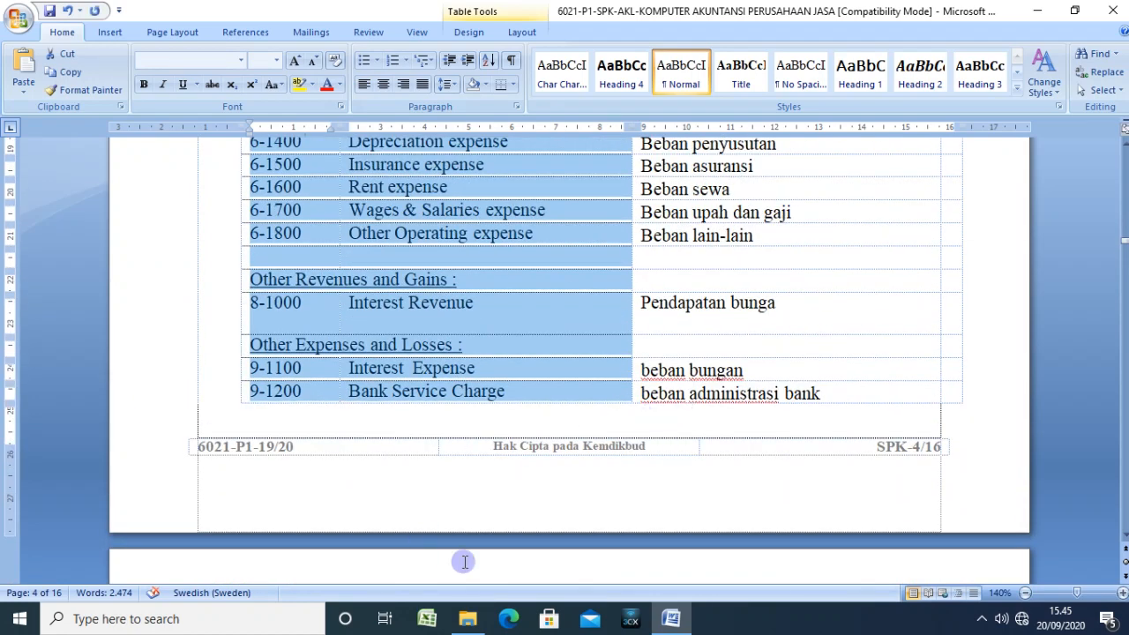
# Step: Switch to Excel and paste the copied account list into the blank workbook's Sheet1 starting at cell A1
pyautogui.click(427, 618)
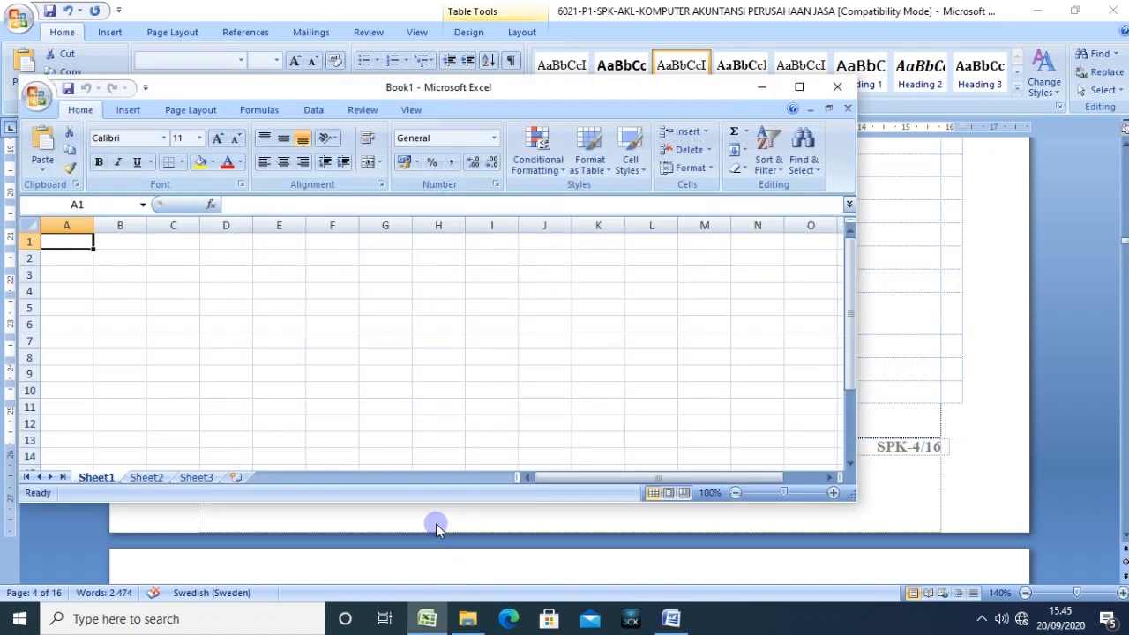
pyautogui.click(801, 83)
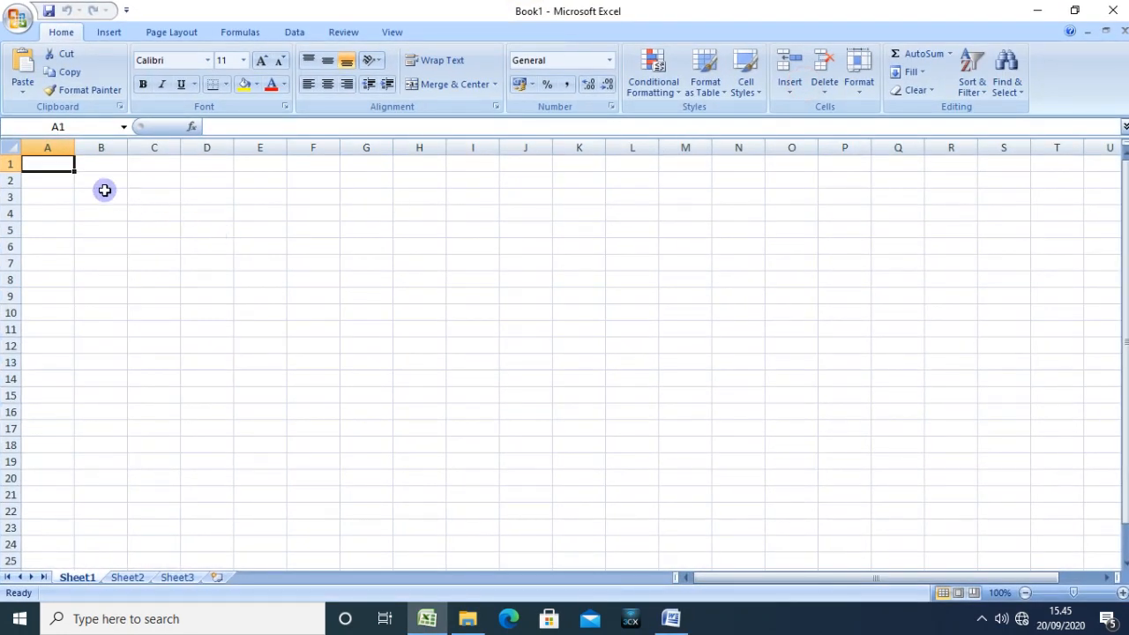
pyautogui.hotkey('ctrl', 'v')
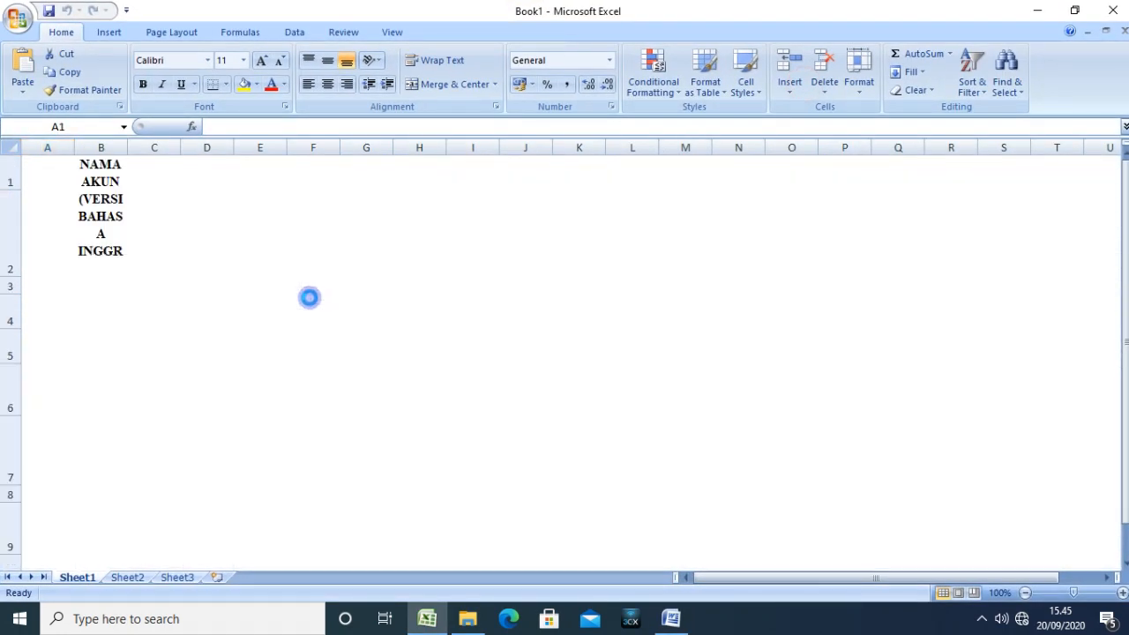
pyautogui.click(310, 298)
# Step: Widen columns A and B so that the account numbers and account names fit on single lines
pyautogui.moveTo(74, 145); pyautogui.dragTo(634, 147)
pyautogui.click(700, 245)
pyautogui.click(583, 247)
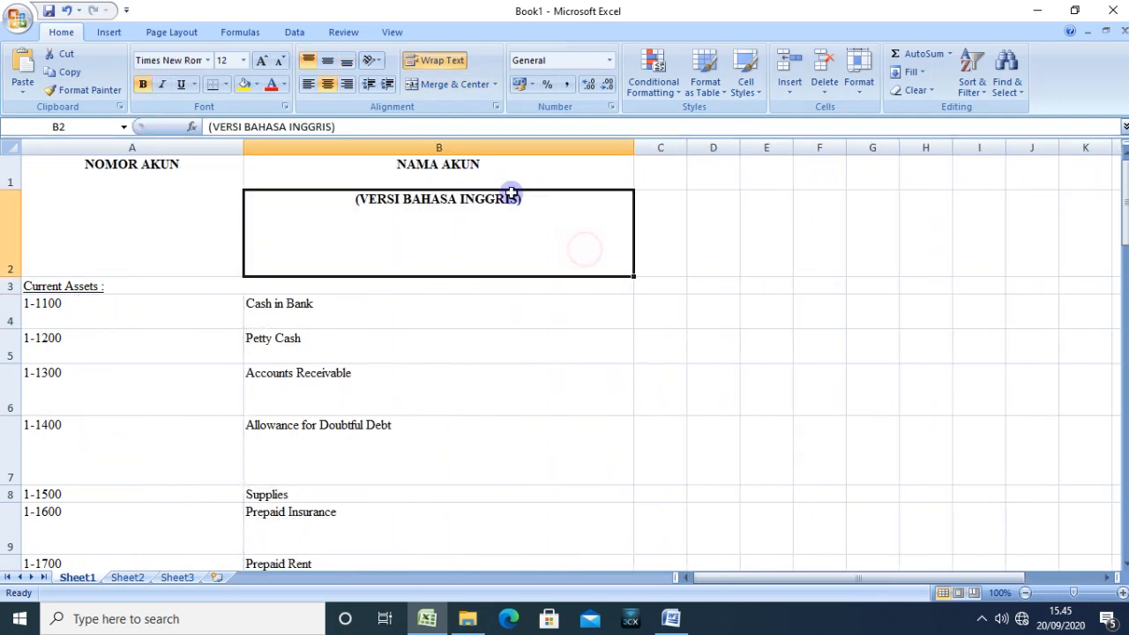
# Step: Delete row 2, which holds the "(VERSI BAHASA INGGRIS)" subheading, from the pasted account list
pyautogui.click(498, 167)
pyautogui.click(504, 232)
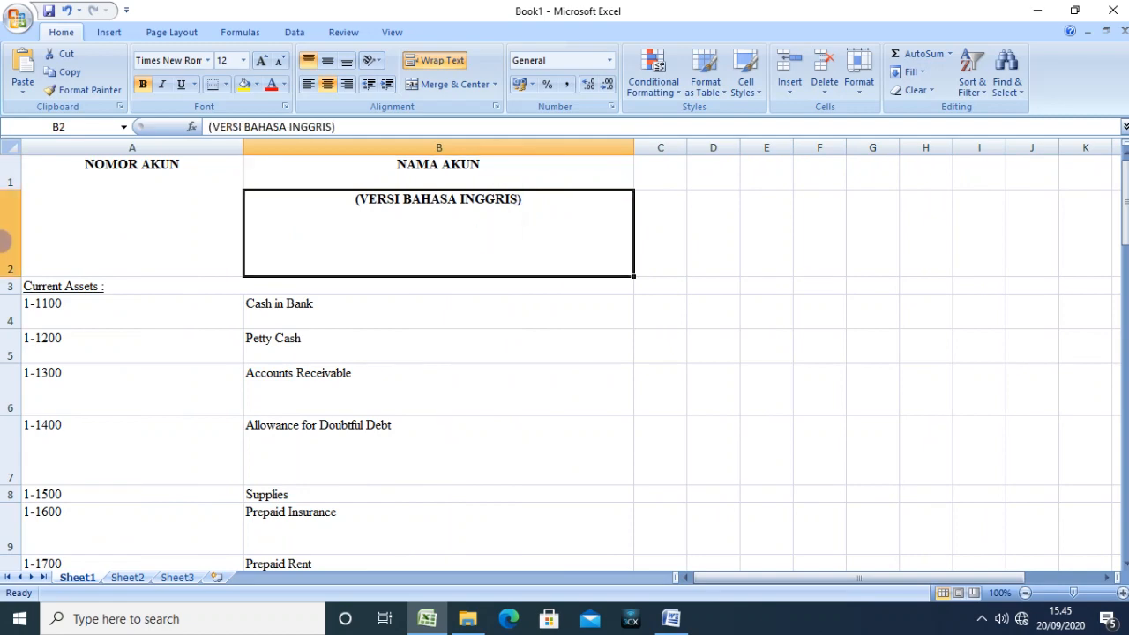
pyautogui.click(7, 222)
pyautogui.rightClick(7, 221)
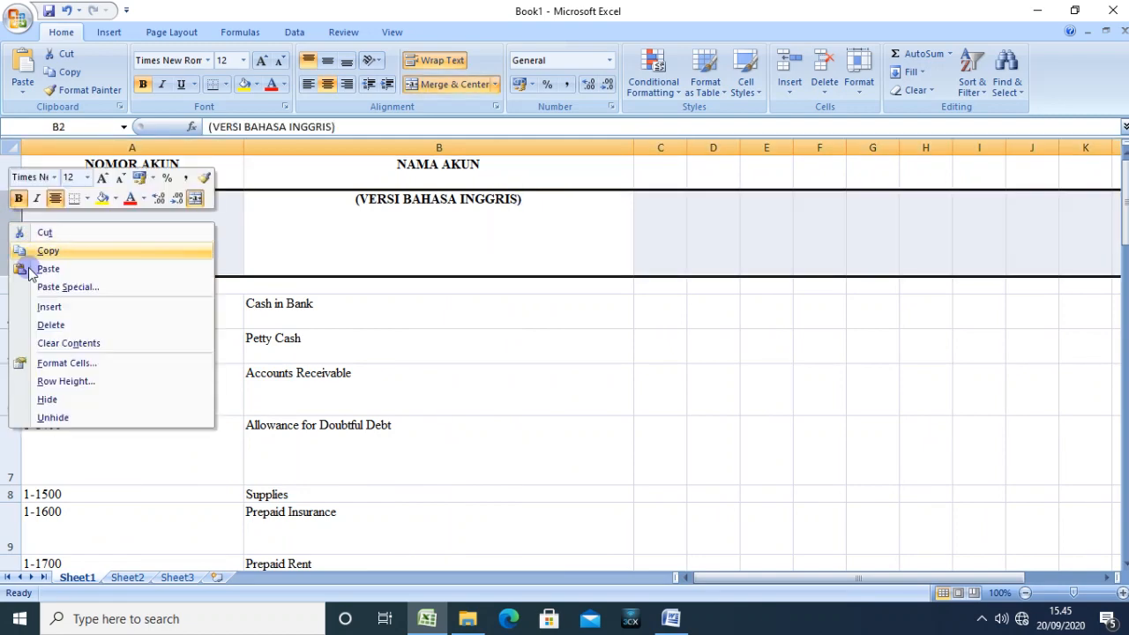
pyautogui.click(50, 327)
pyautogui.click(473, 324)
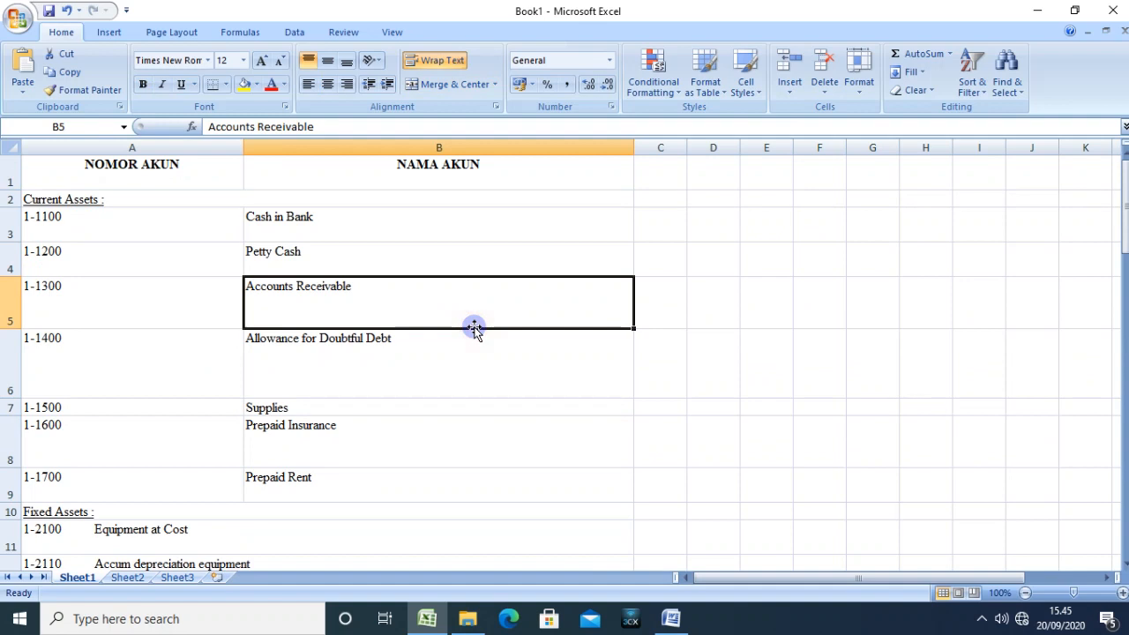
# Step: Check the account numbers and names of the pasted list row by row, mainly under Current Assets
pyautogui.scroll(-1, 473, 328)
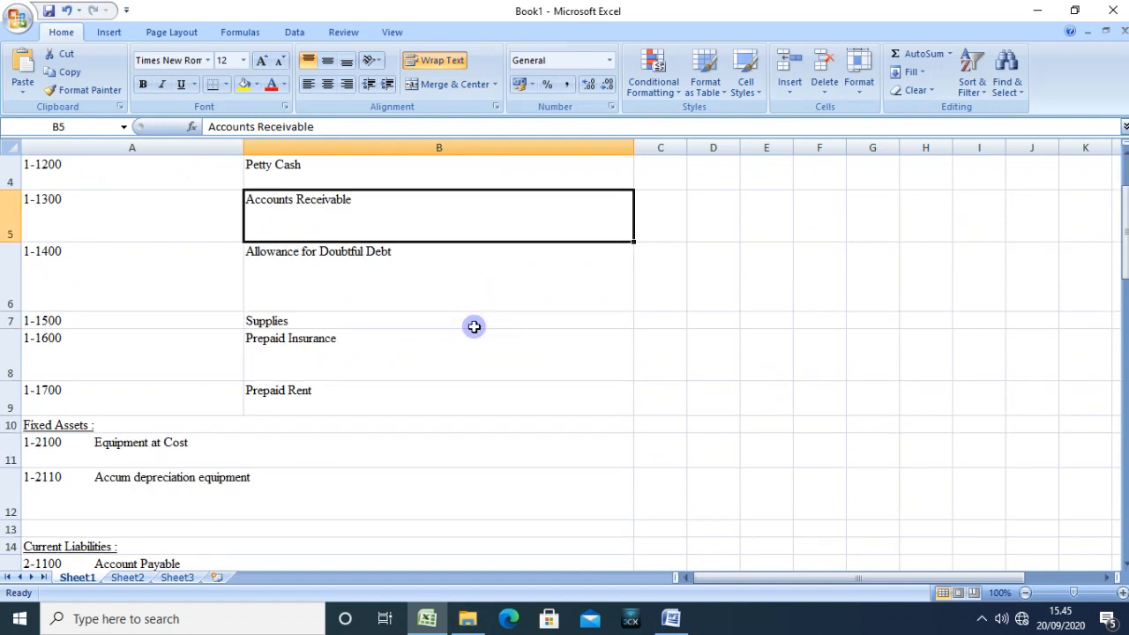
pyautogui.click(315, 282)
pyautogui.scroll(1, 250, 250)
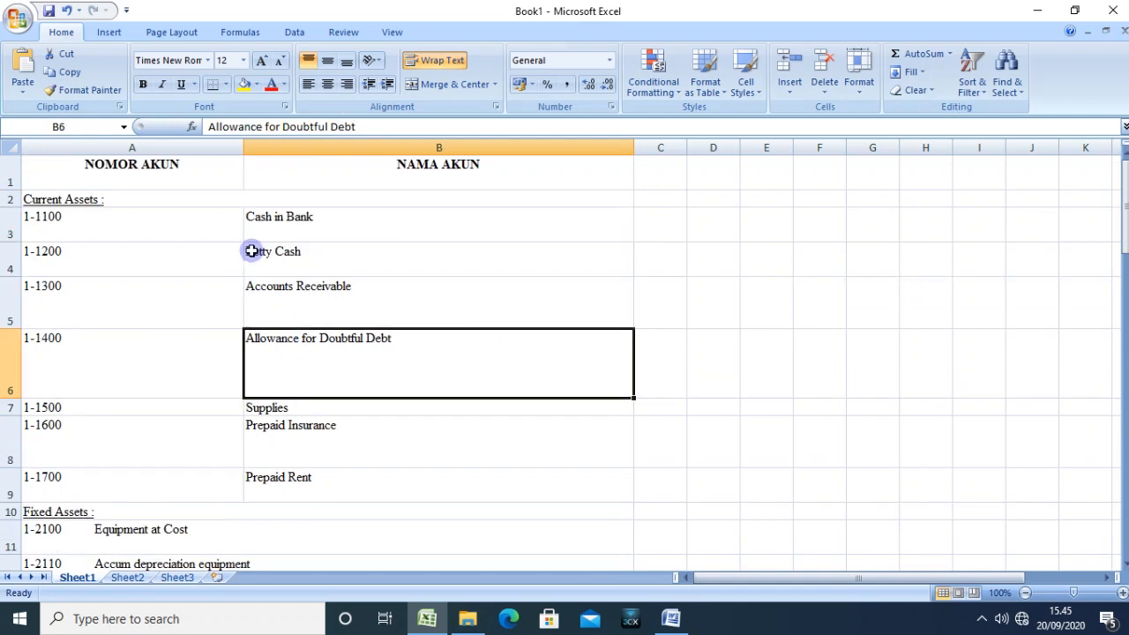
pyautogui.click(190, 235)
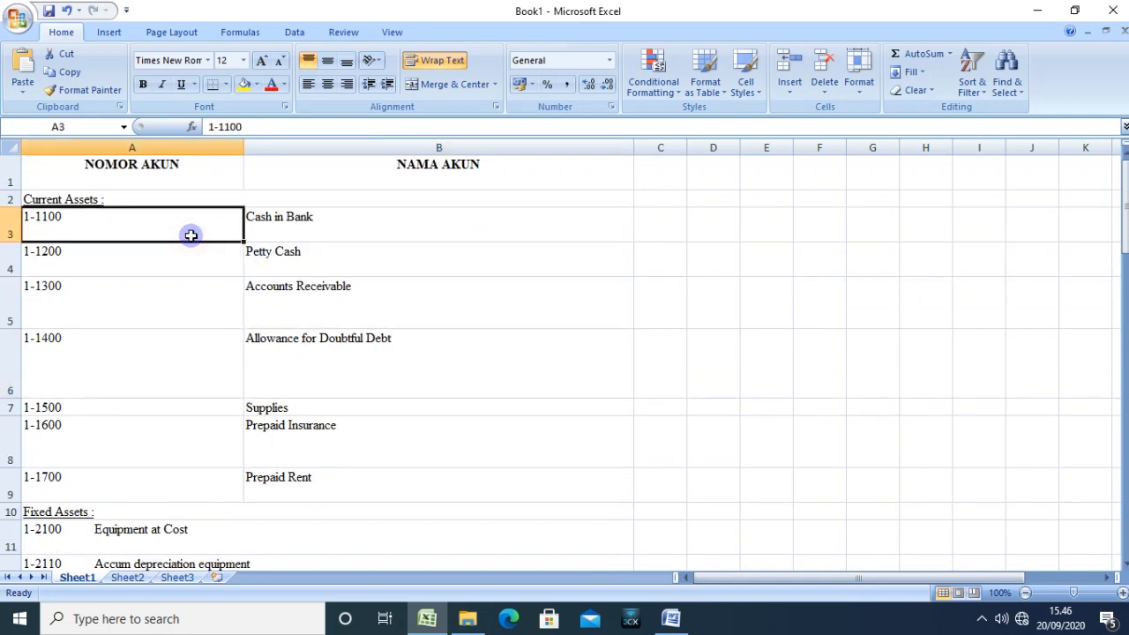
pyautogui.click(176, 185)
pyautogui.click(347, 177)
pyautogui.click(365, 248)
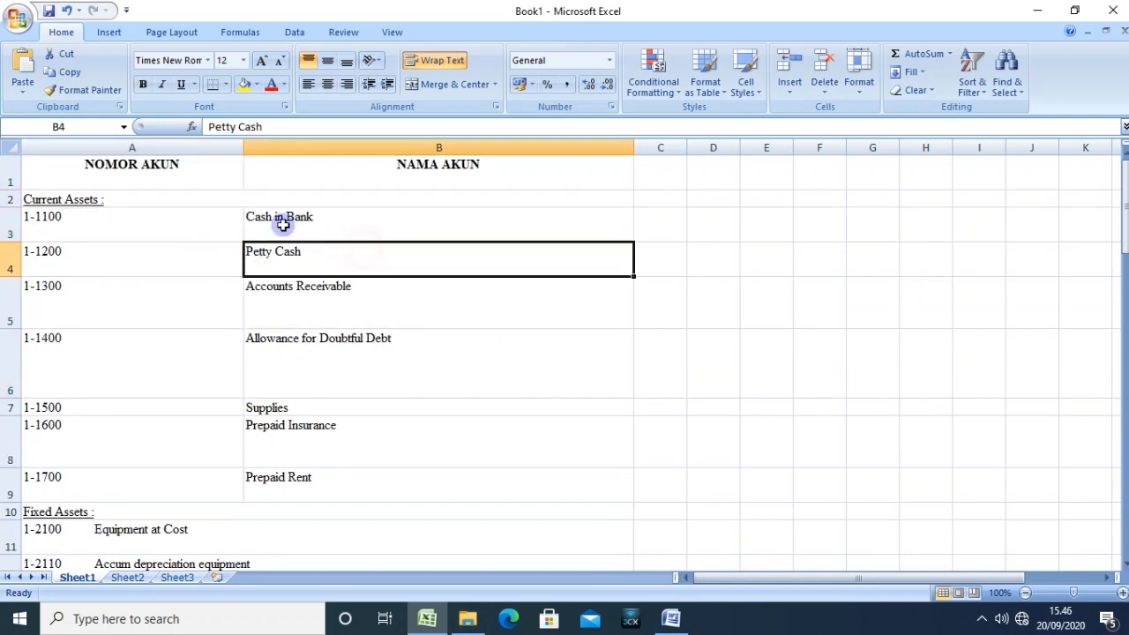
pyautogui.click(177, 184)
pyautogui.click(161, 222)
pyautogui.click(180, 269)
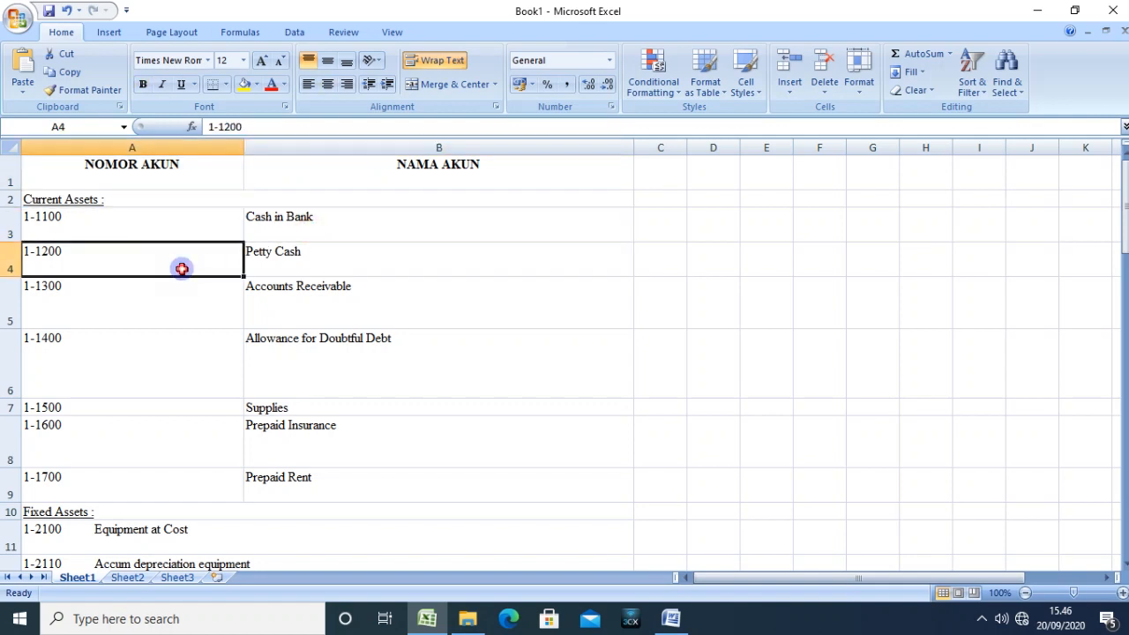
pyautogui.click(279, 269)
pyautogui.click(181, 313)
pyautogui.click(289, 308)
pyautogui.click(194, 364)
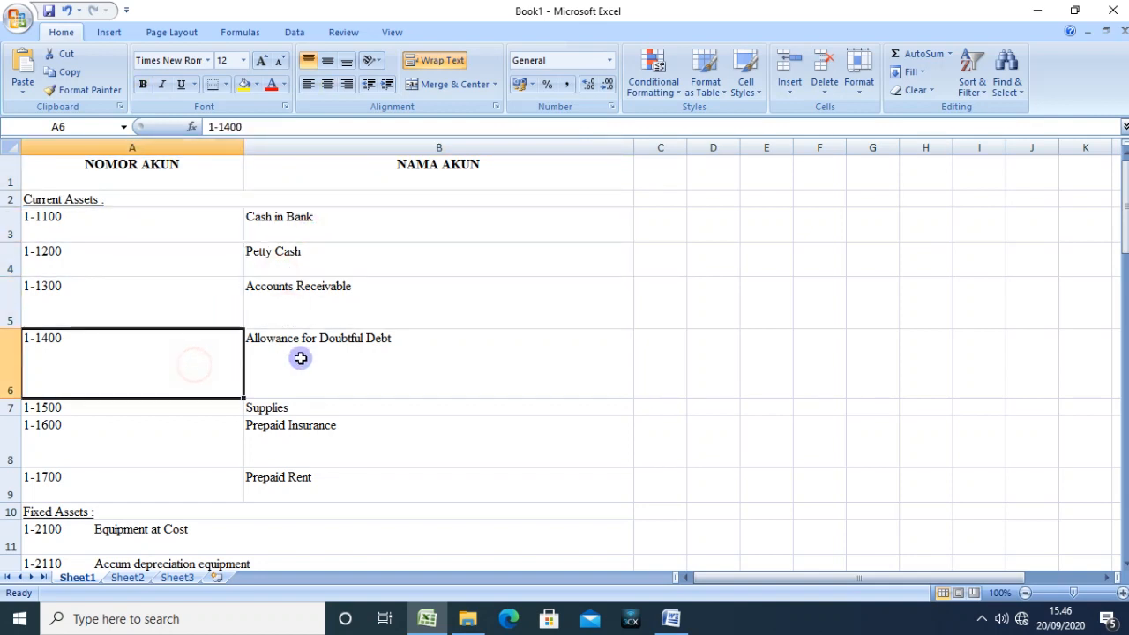
# Step: Check the remaining Current Assets account numbers and names row by row, from Allowance for Doubtful Debt to Prepaid Rent
pyautogui.click(300, 358)
pyautogui.scroll(-1, 300, 358)
pyautogui.click(157, 323)
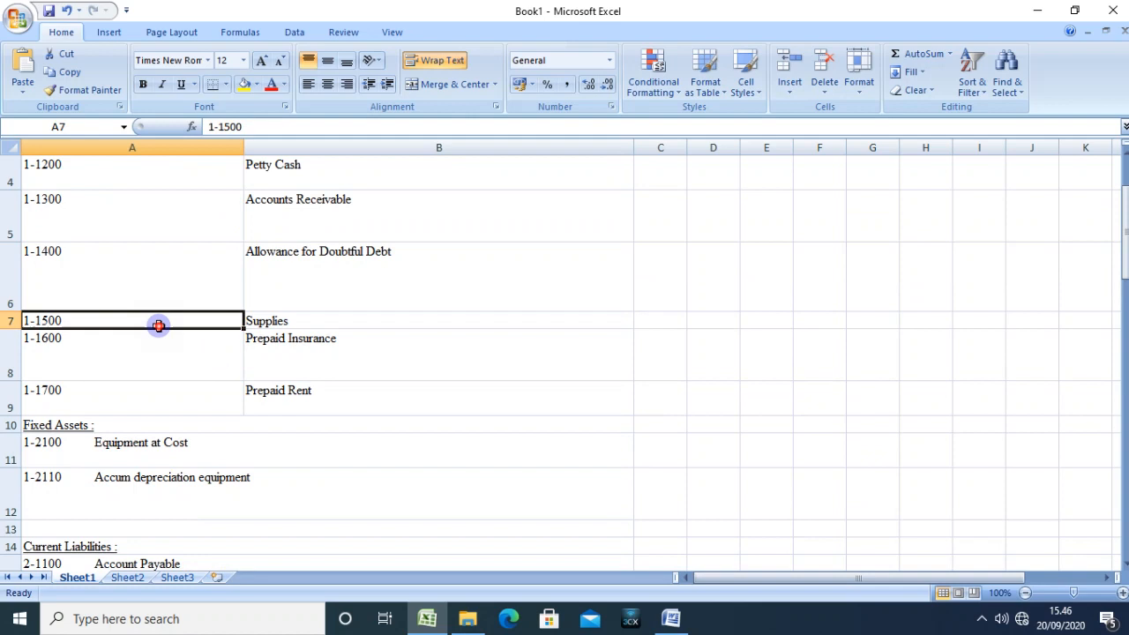
pyautogui.click(264, 319)
pyautogui.click(176, 353)
pyautogui.click(334, 357)
pyautogui.click(233, 395)
pyautogui.click(300, 399)
pyautogui.scroll(-1, 302, 405)
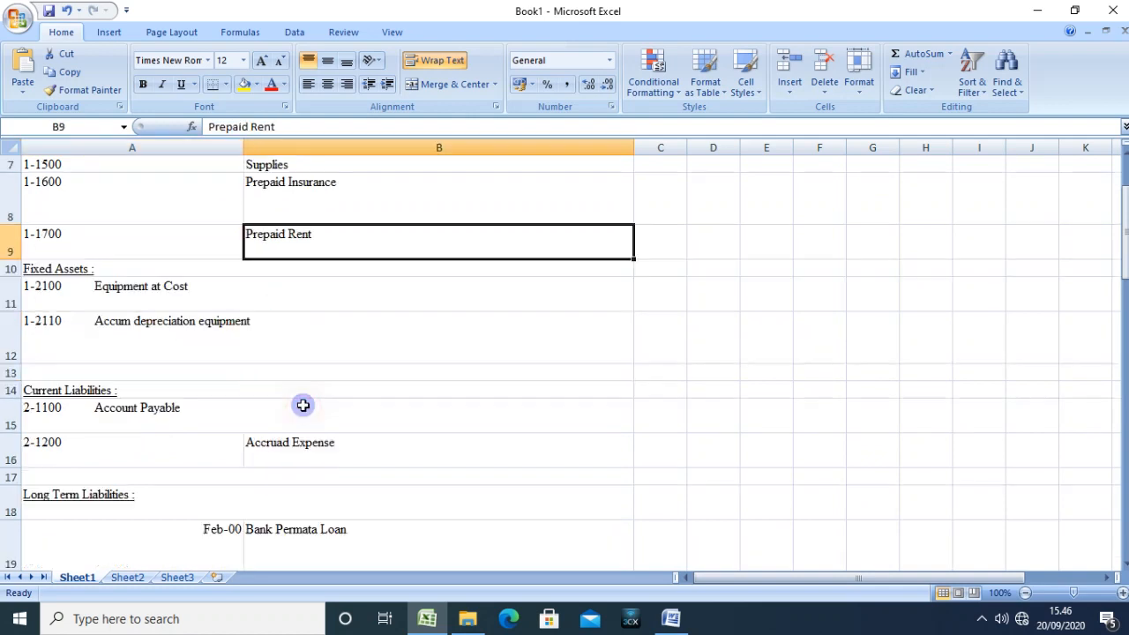
pyautogui.scroll(-1, 303, 405)
pyautogui.scroll(1, 59, 284)
# Step: Compare the Fixed Assets rows 11 and 12 with the Prepaid Rent row to see how numbers and names are split into cells
pyautogui.click(30, 262)
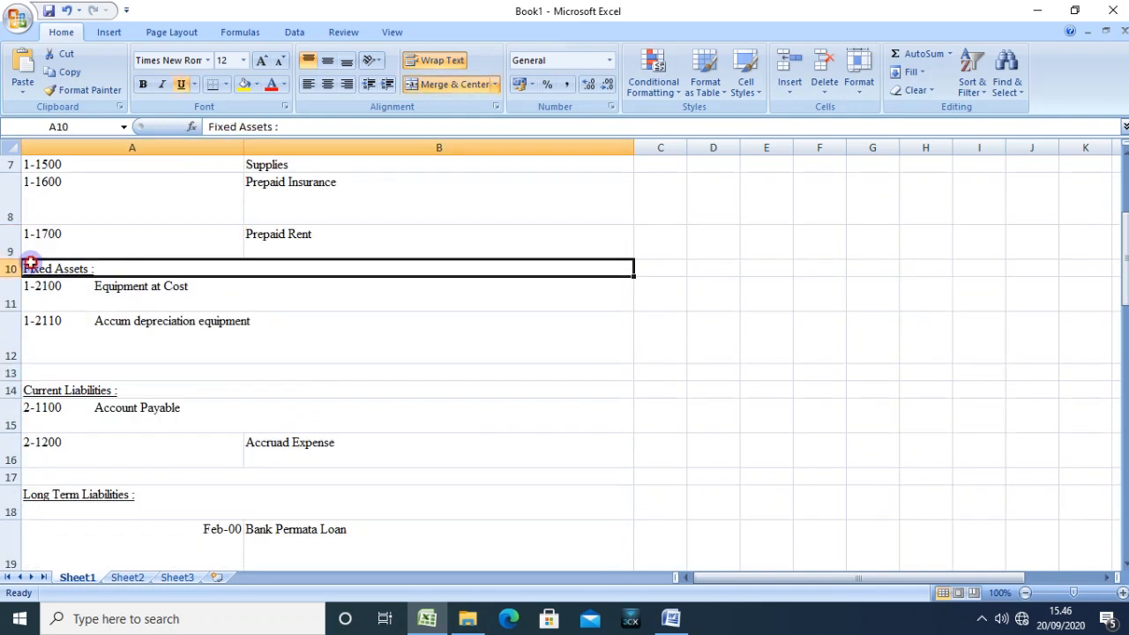
pyautogui.click(33, 282)
pyautogui.click(194, 328)
pyautogui.click(187, 286)
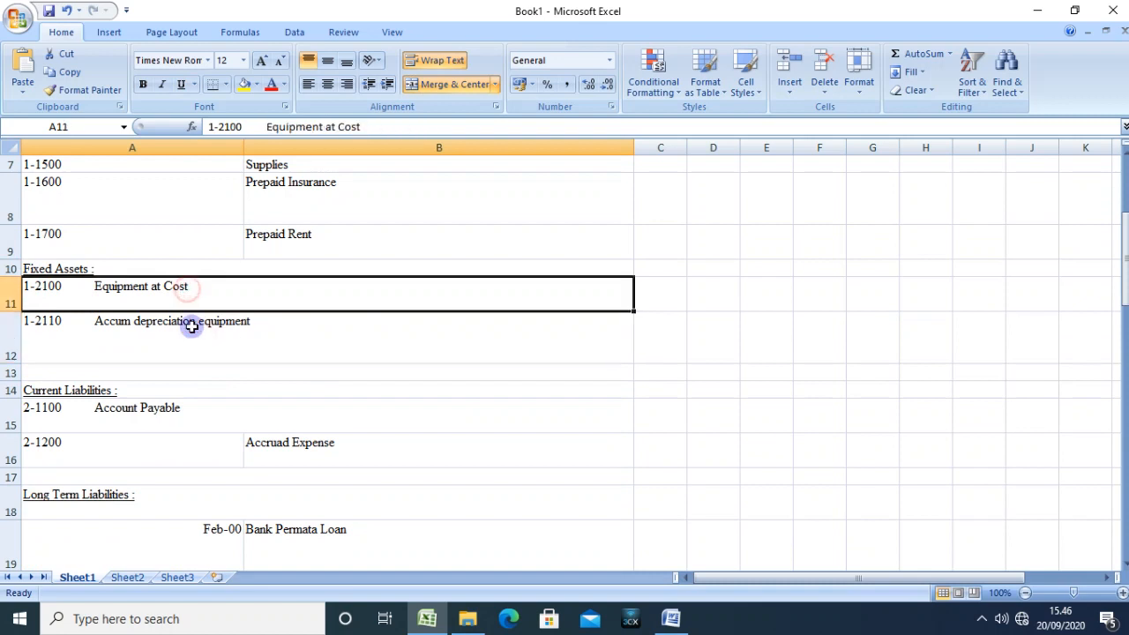
pyautogui.click(192, 325)
pyautogui.click(192, 291)
pyautogui.click(204, 329)
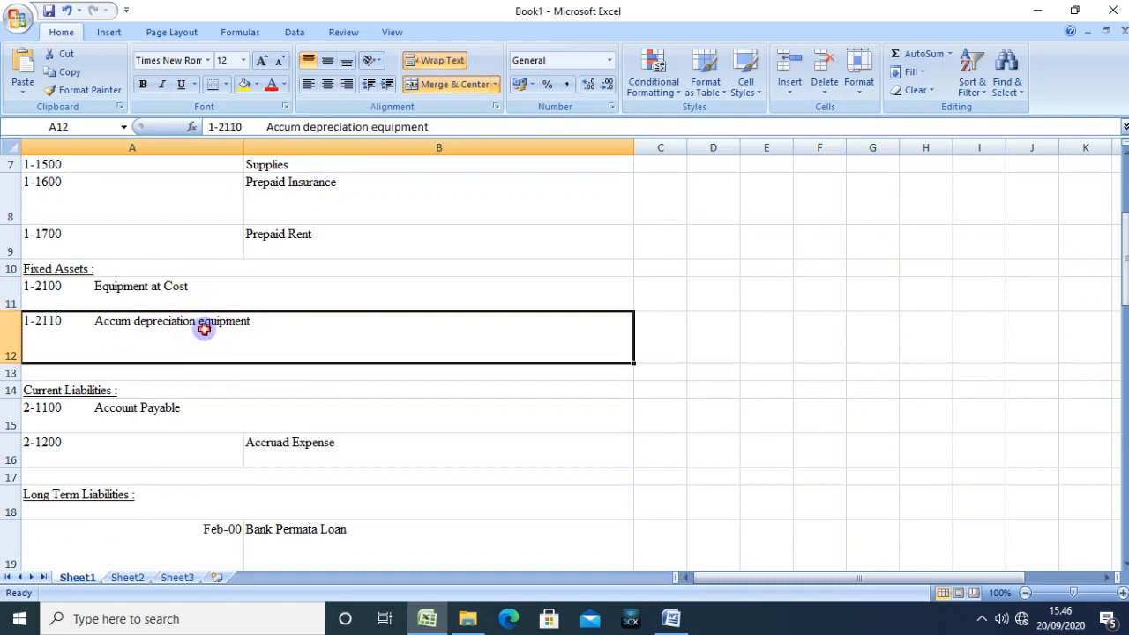
pyautogui.click(197, 247)
pyautogui.click(333, 239)
pyautogui.click(214, 241)
pyautogui.click(313, 242)
pyautogui.click(182, 256)
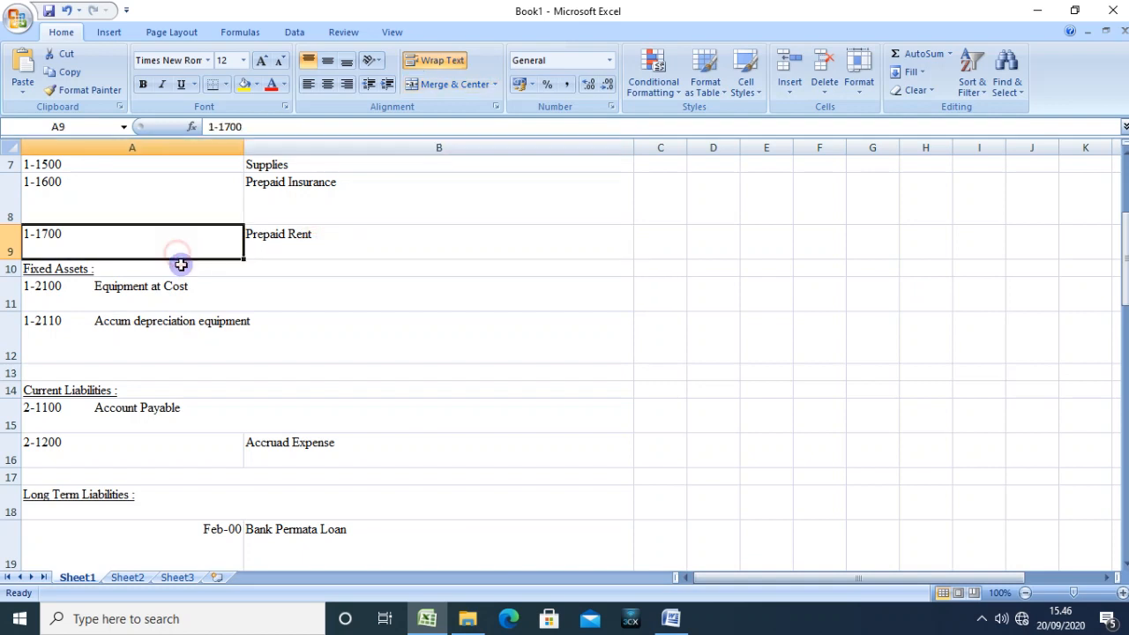
# Step: Unmerge the cells of the two Fixed Assets account rows, 11 and 12, across columns A and B
pyautogui.moveTo(189, 294); pyautogui.dragTo(198, 343)
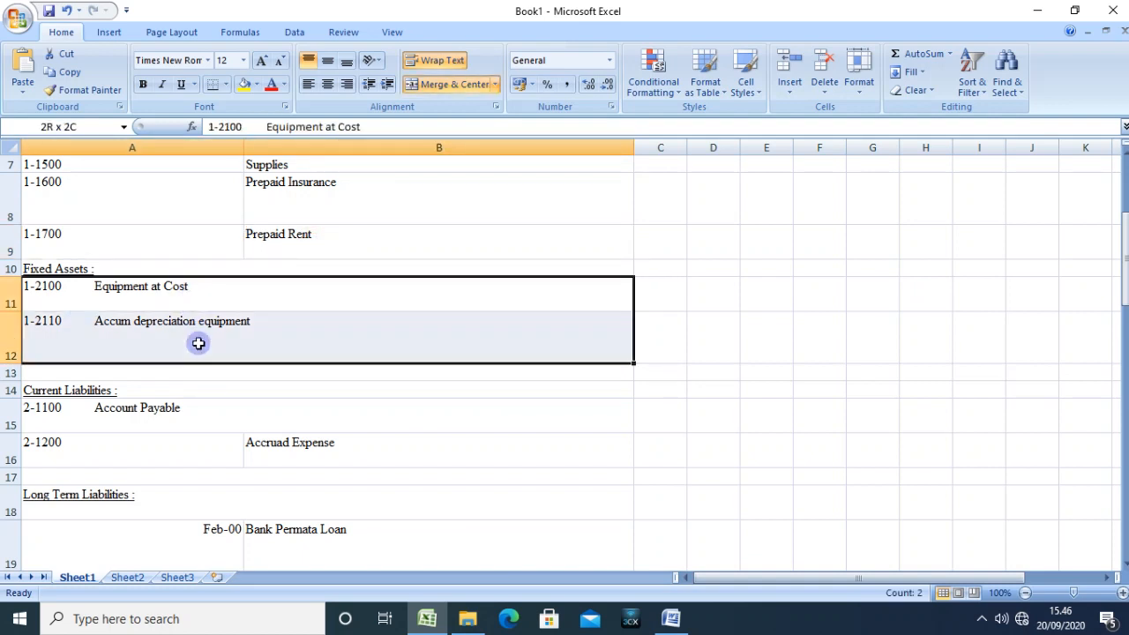
pyautogui.click(430, 85)
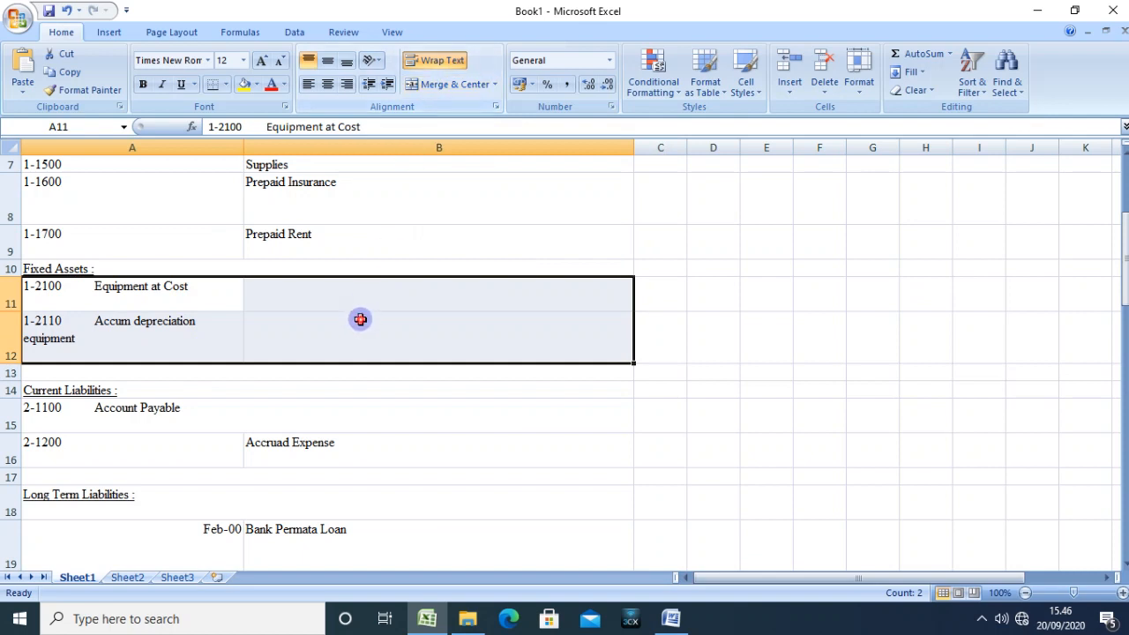
pyautogui.click(360, 319)
# Step: Try to move the account name "Equipment at Cost" from cell A11 into cell B11
pyautogui.click(185, 300)
pyautogui.moveTo(398, 124); pyautogui.dragTo(263, 127)
pyautogui.hotkey('ctrl', 'c')
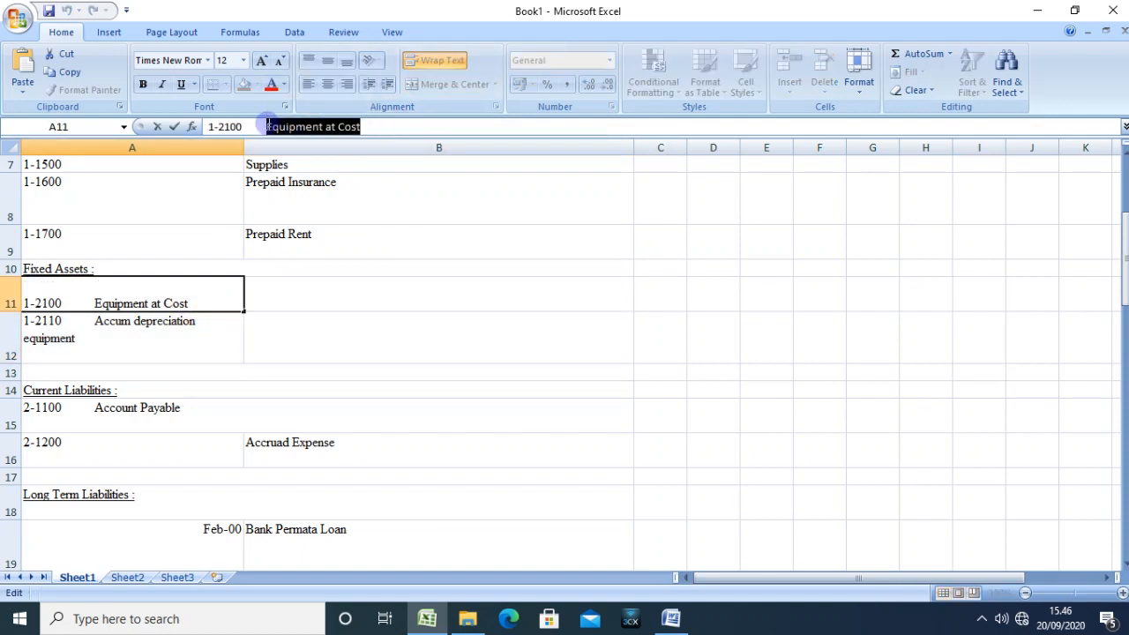
pyautogui.press('BackSpace')
pyautogui.click(304, 289)
pyautogui.click(283, 124)
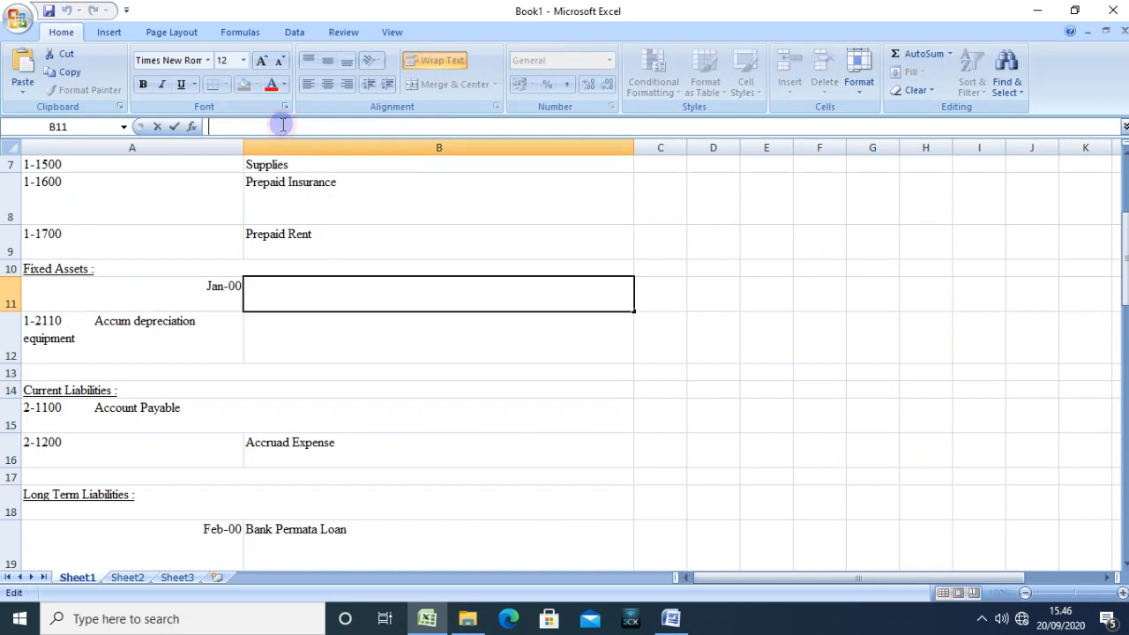
pyautogui.hotkey('ctrl', 'v')
pyautogui.click(191, 330)
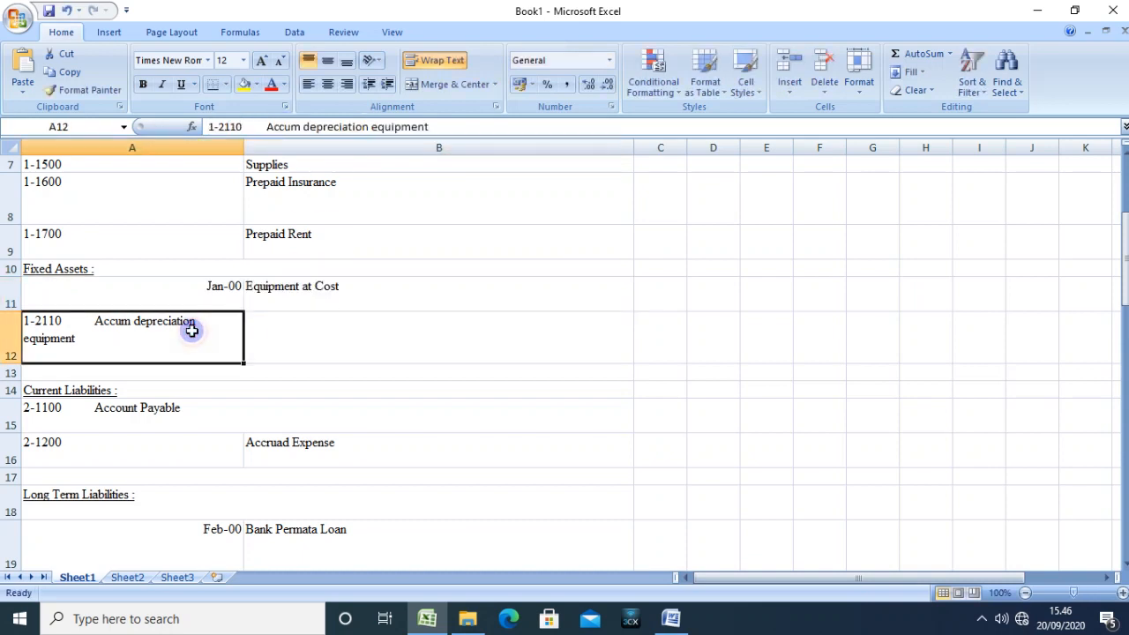
# Step: Leave cell A12 unedited and undo the move of "Equipment at Cost" out of cell A11
pyautogui.click(209, 126)
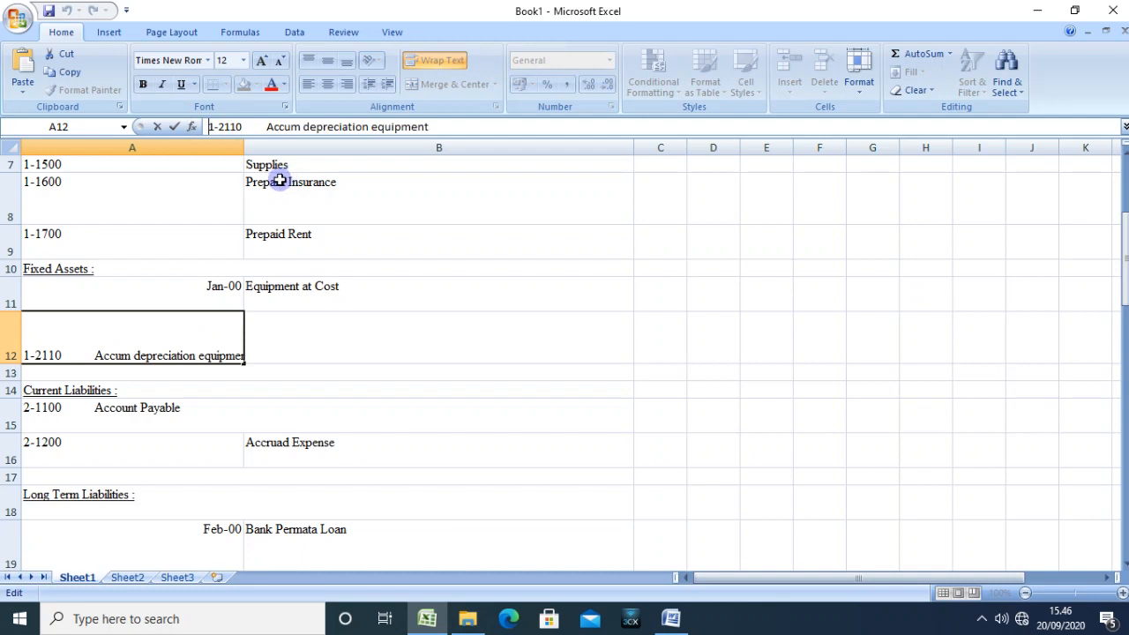
pyautogui.click(324, 324)
pyautogui.press('Up')
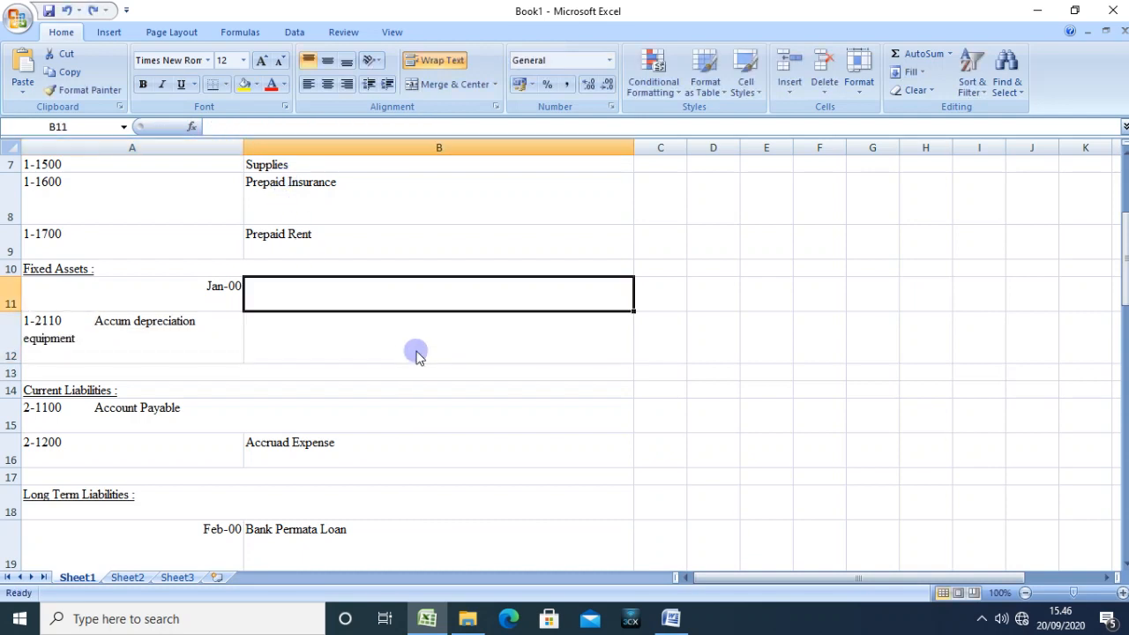
pyautogui.hotkey('ctrl', 'z')
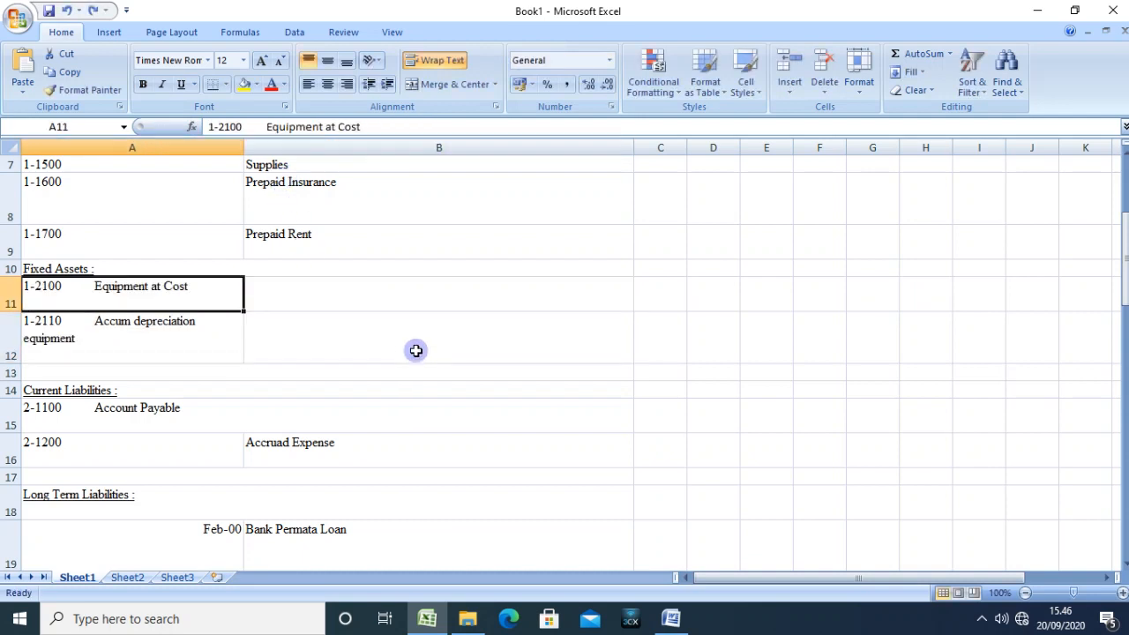
# Step: Add a leading apostrophe to the contents of cells A11 and A12 so their account numbers stay text
pyautogui.click(209, 126)
pyautogui.write("'")
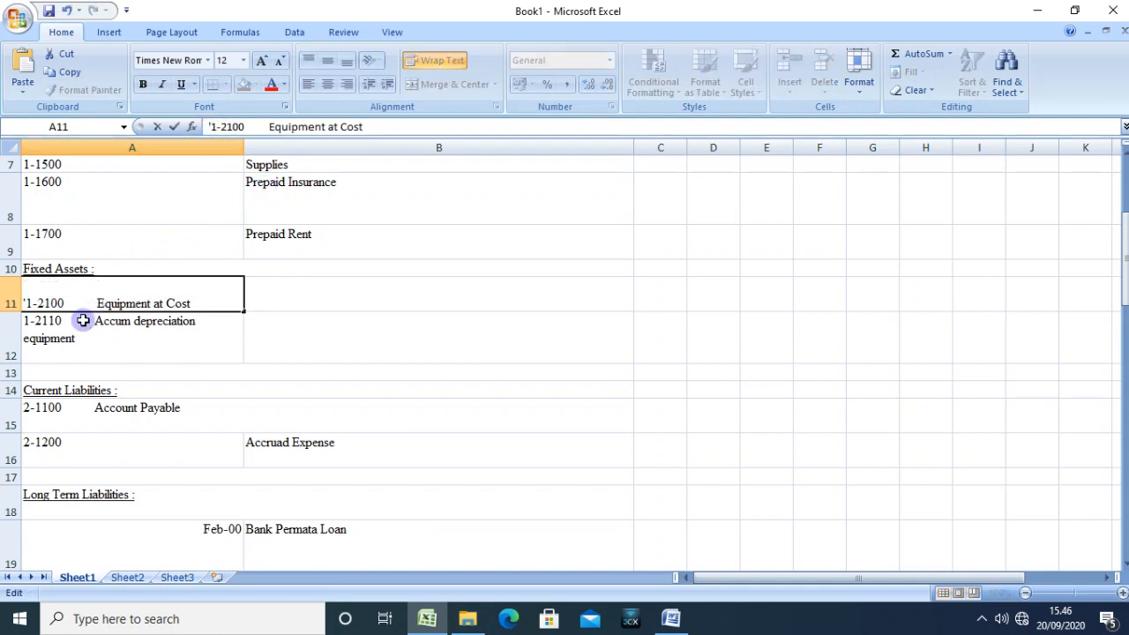
pyautogui.click(32, 323)
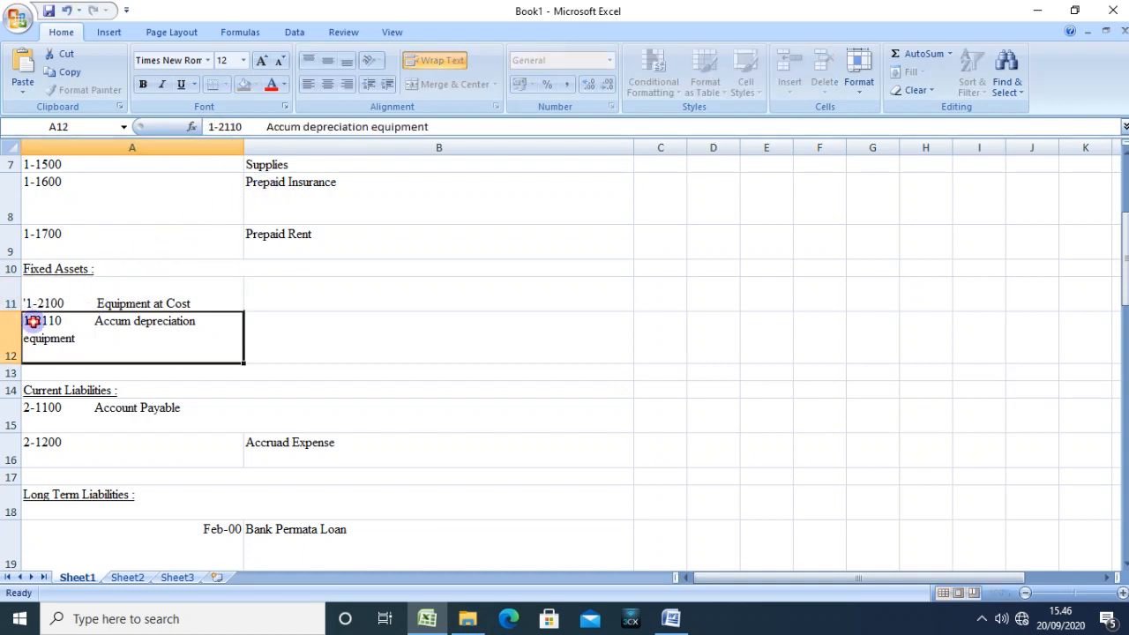
pyautogui.click(208, 126)
pyautogui.write("'")
pyautogui.click(325, 239)
# Step: Move the account name "Equipment at Cost" out of cell A11 into cell B11
pyautogui.click(135, 291)
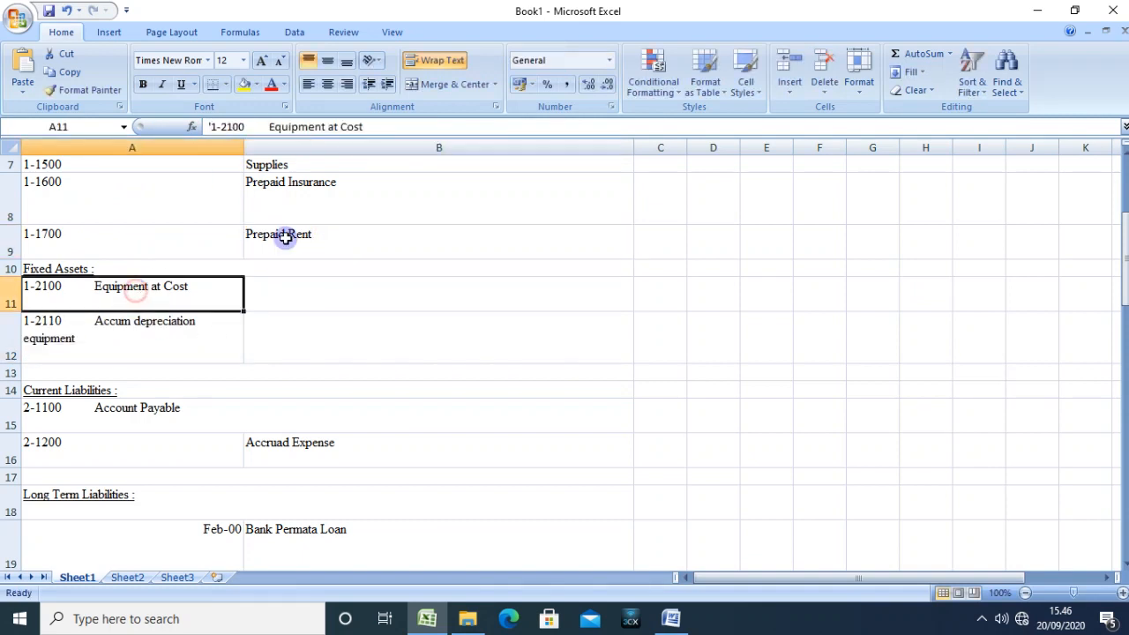
pyautogui.moveTo(424, 124); pyautogui.dragTo(278, 127)
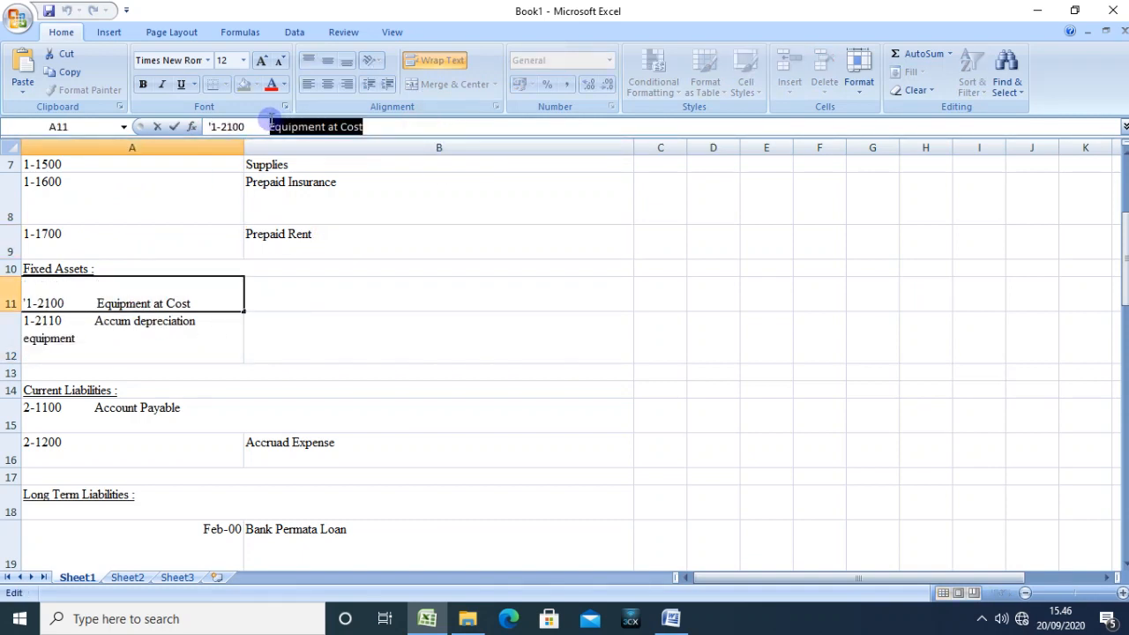
pyautogui.hotkey('ctrl', 'x')
pyautogui.click(294, 290)
pyautogui.click(329, 131)
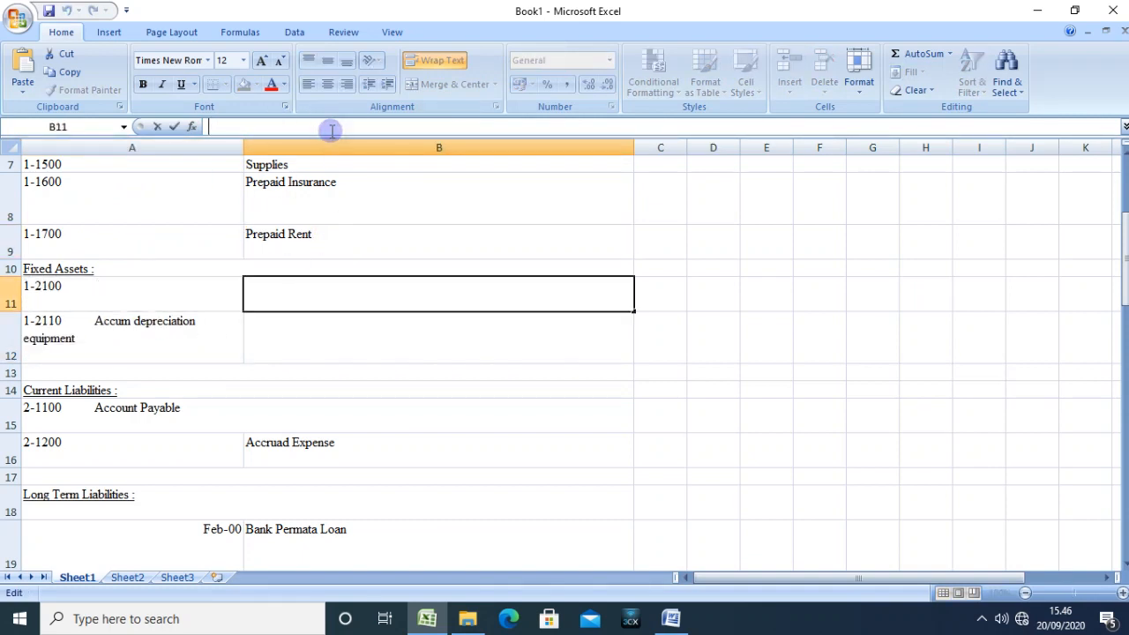
pyautogui.hotkey('ctrl', 'v')
# Step: Move the account name "Accum depreciation equipment" out of cell A12 into cell B12
pyautogui.click(152, 332)
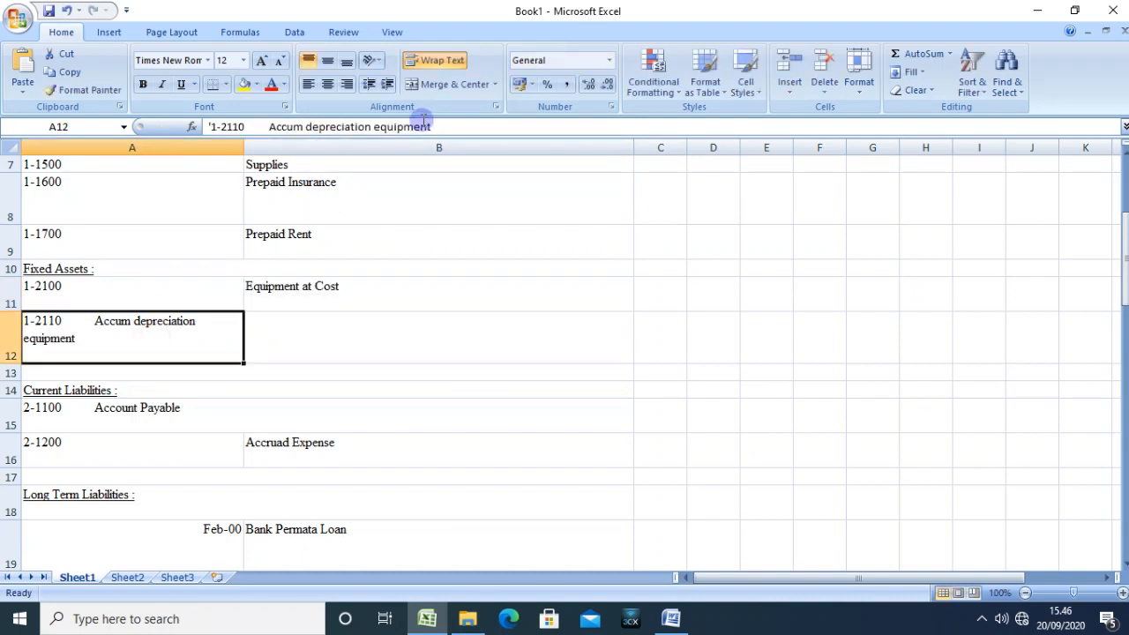
pyautogui.moveTo(441, 127); pyautogui.dragTo(275, 128)
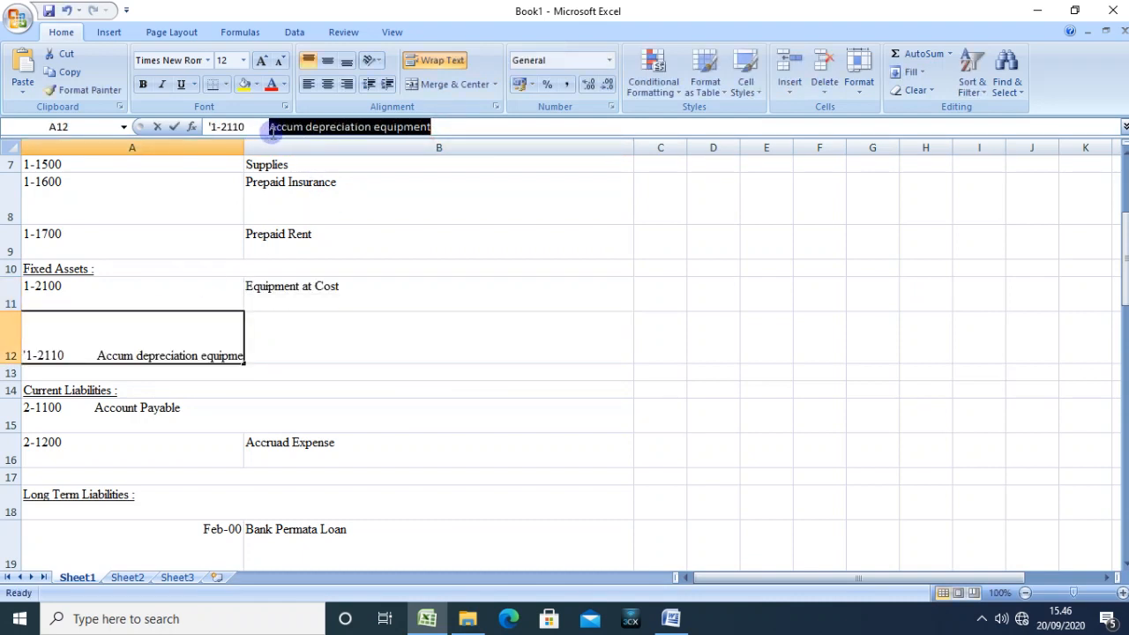
pyautogui.hotkey('ctrl', 'x')
pyautogui.click(264, 336)
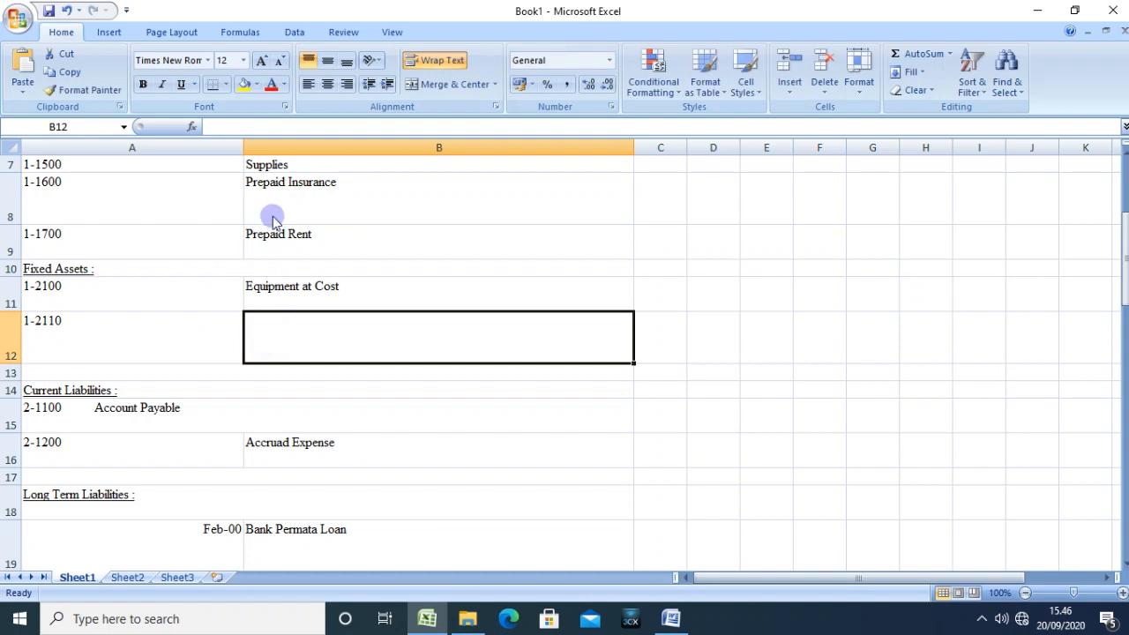
pyautogui.click(290, 128)
pyautogui.hotkey('ctrl', 'v')
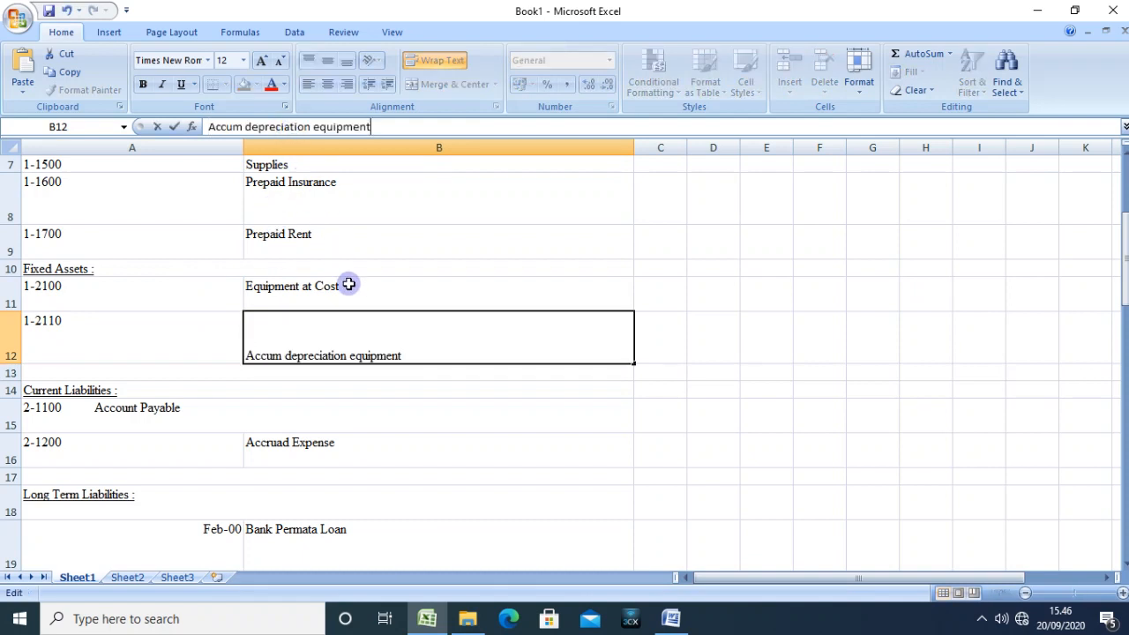
pyautogui.click(351, 289)
# Step: Retype the account number in cell A11 as 1-2100 without the leading apostrophe
pyautogui.click(166, 297)
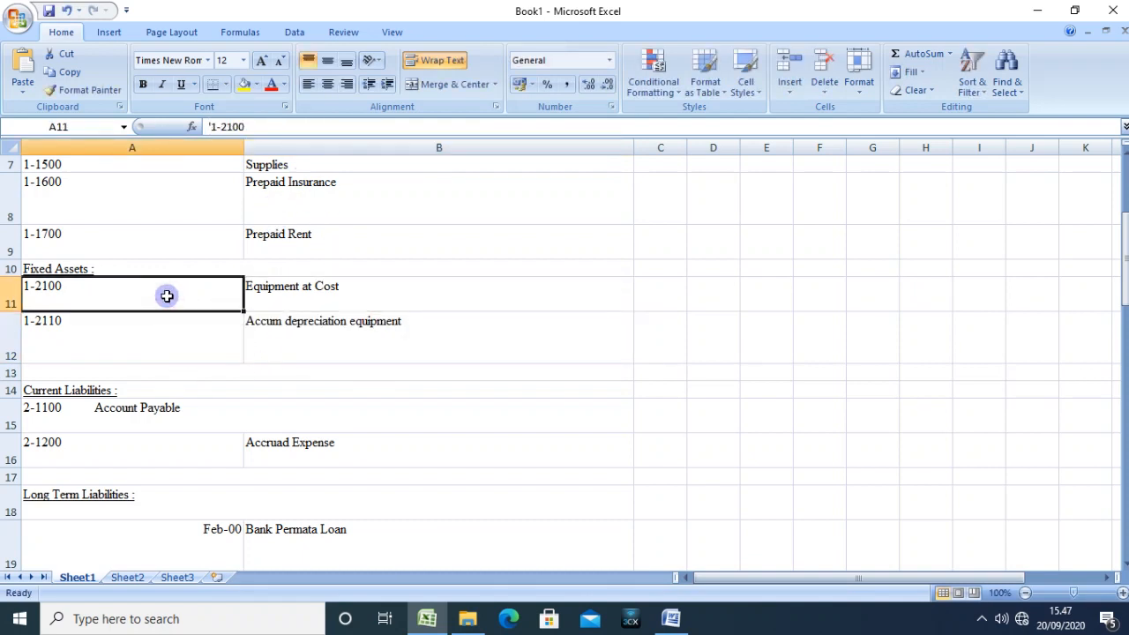
pyautogui.write('1')
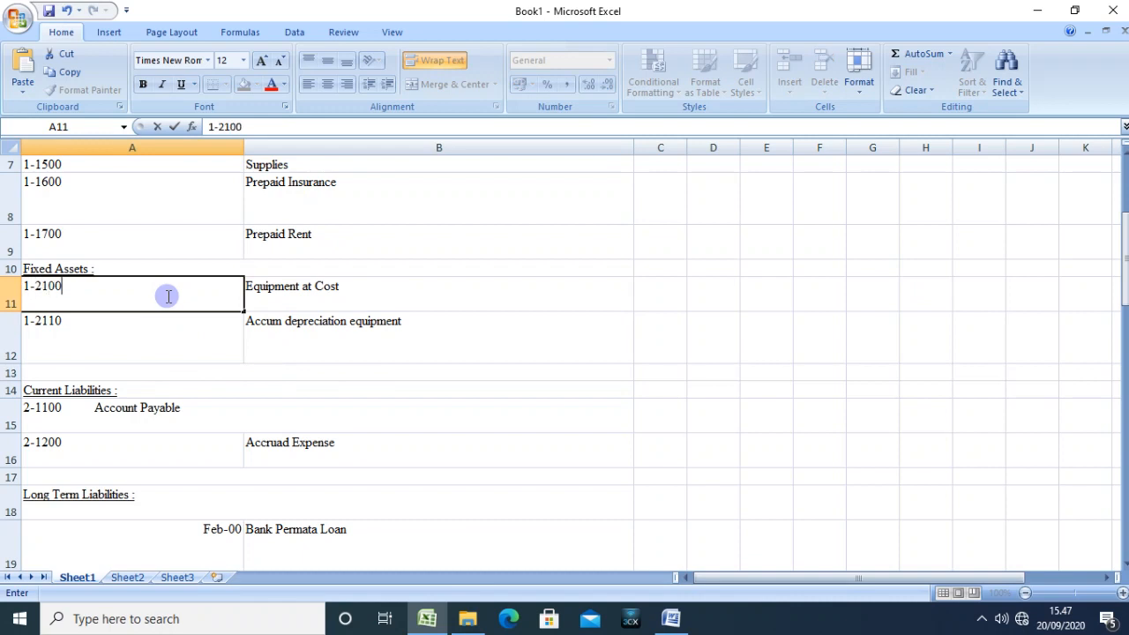
pyautogui.write('-2100')
pyautogui.press('Return')
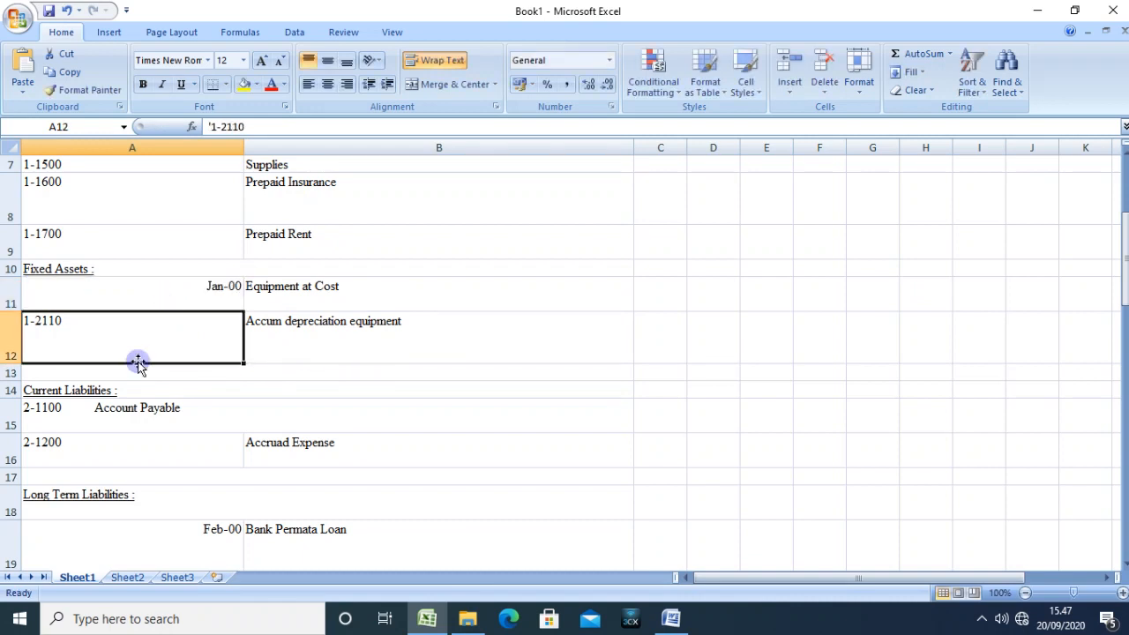
# Step: Apply the Number format to cell A11 and re-enter the account number 1-2100
pyautogui.click(163, 301)
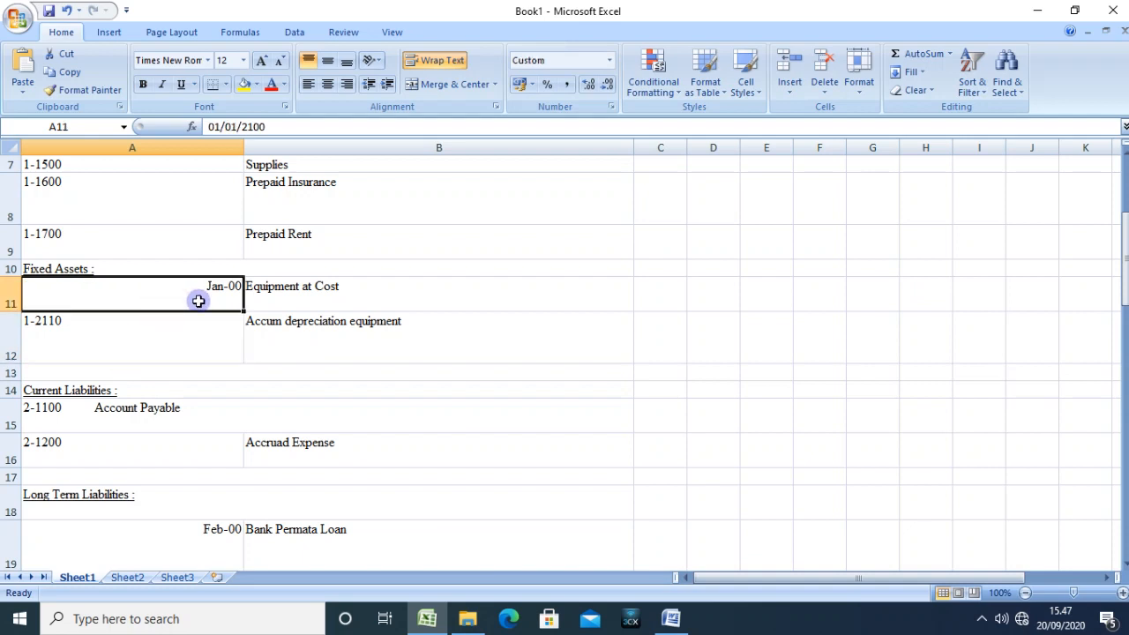
pyautogui.click(609, 61)
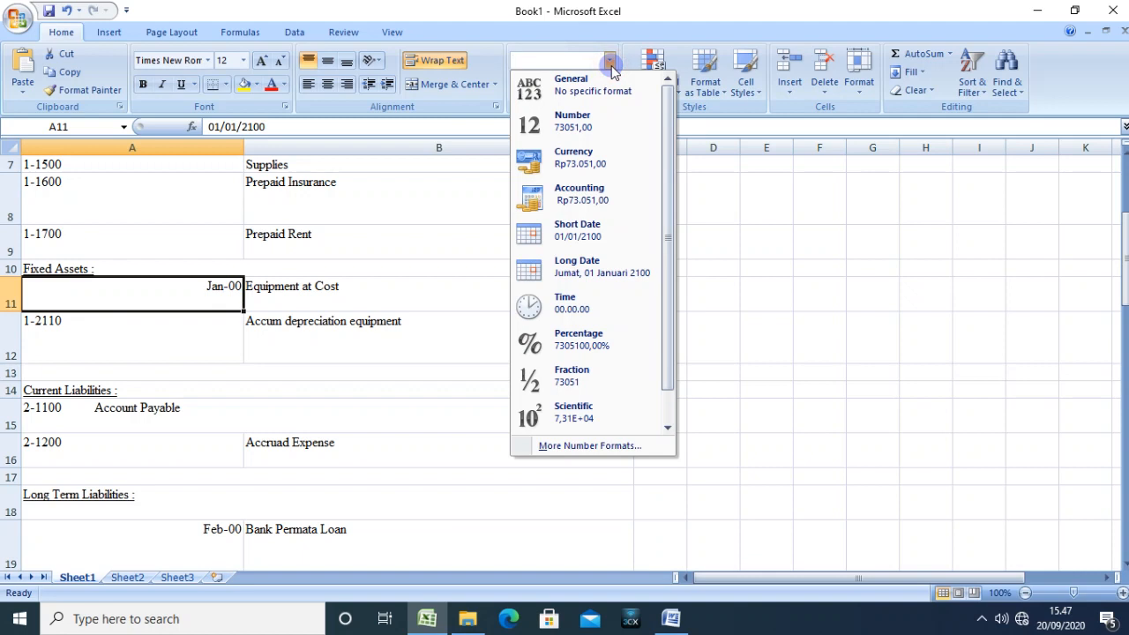
pyautogui.click(607, 120)
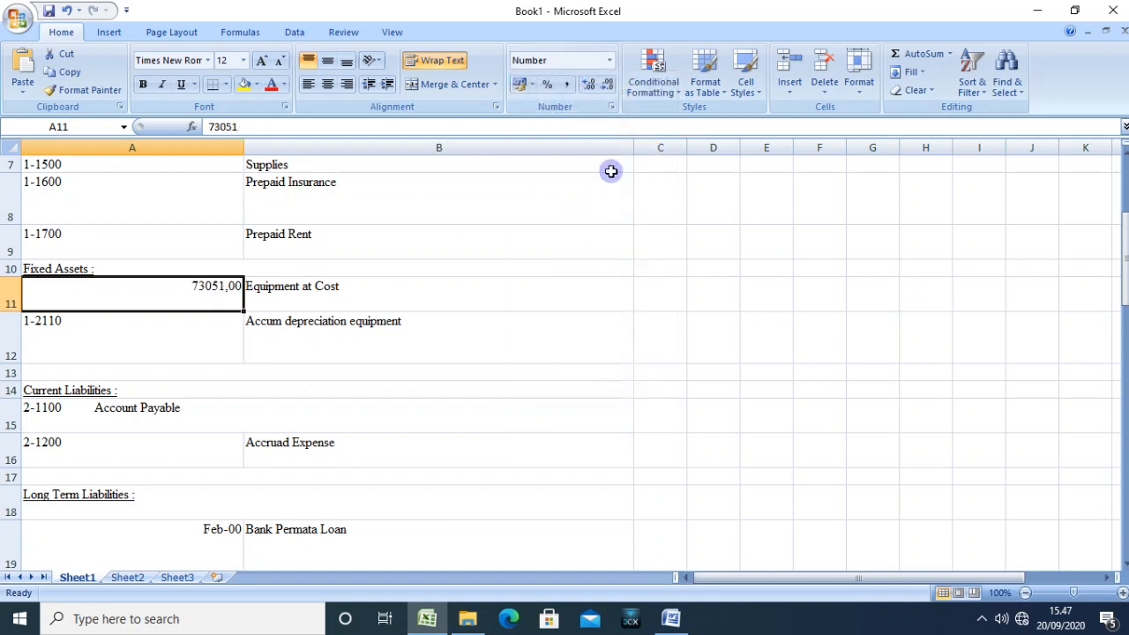
pyautogui.press('Delete')
pyautogui.write('1-2100')
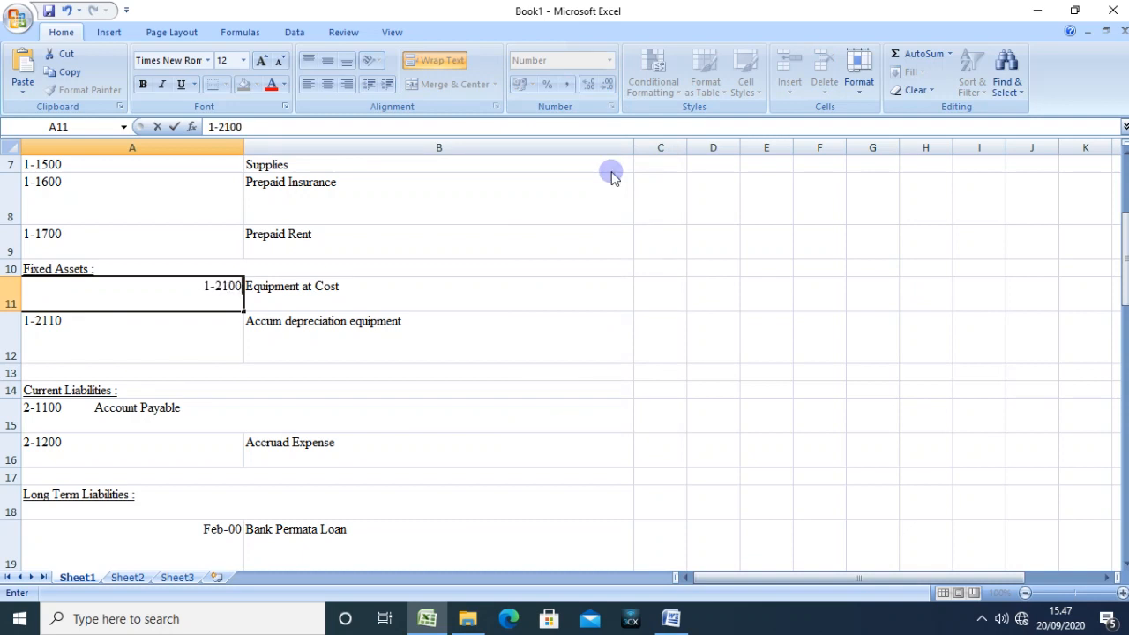
pyautogui.press('Return')
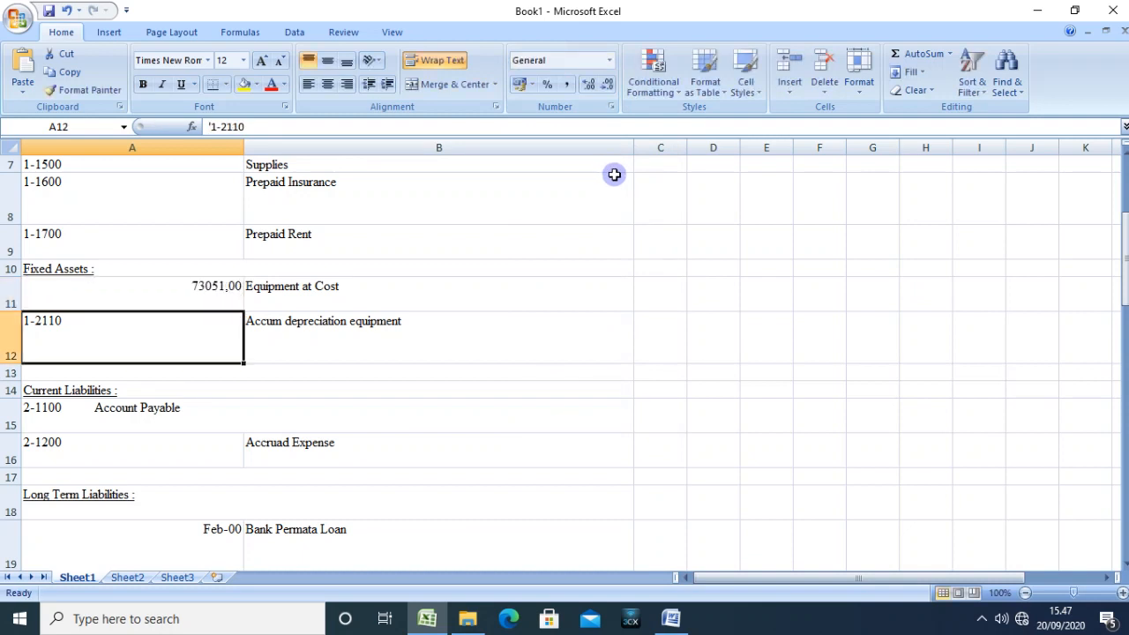
# Step: Preview how the number format categories from Currency through Custom would display the value in cell A11
pyautogui.click(236, 301)
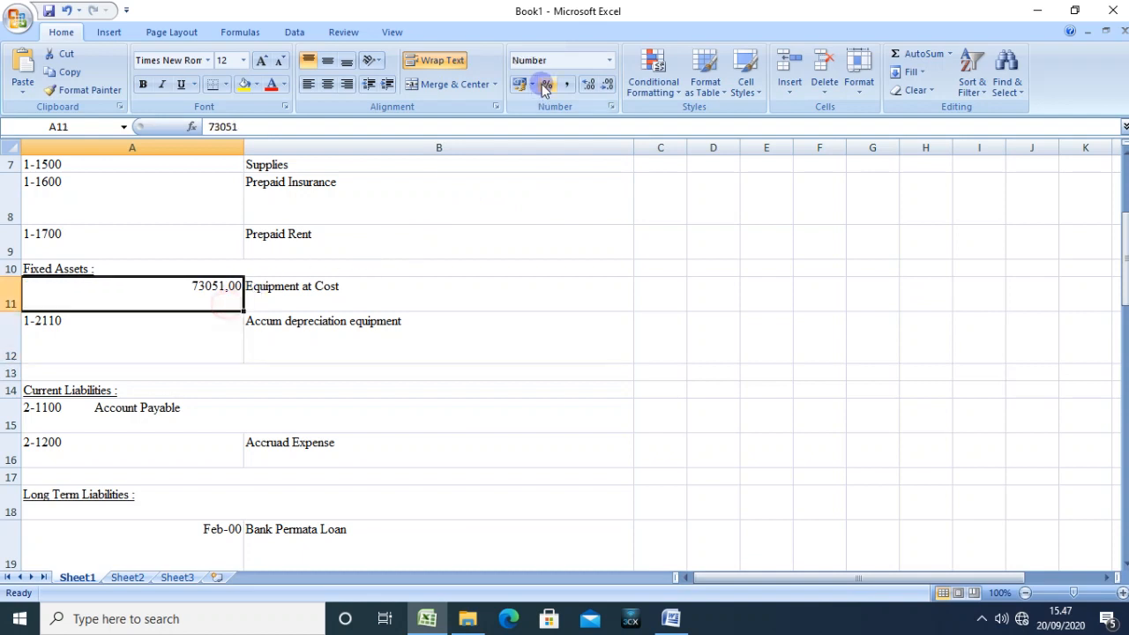
pyautogui.click(610, 60)
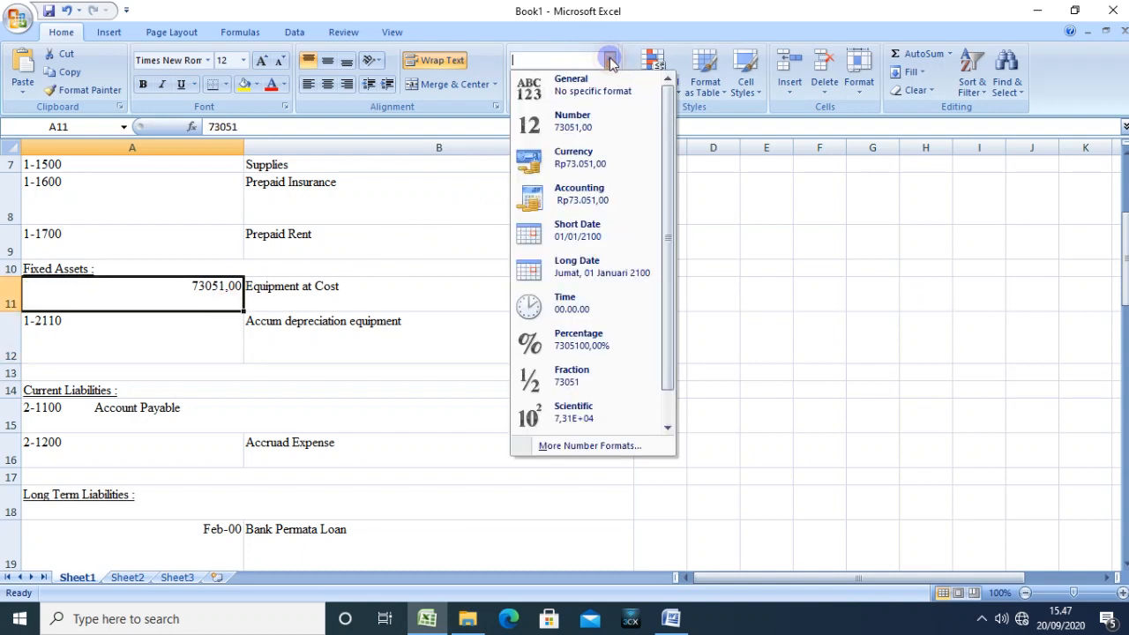
pyautogui.click(558, 445)
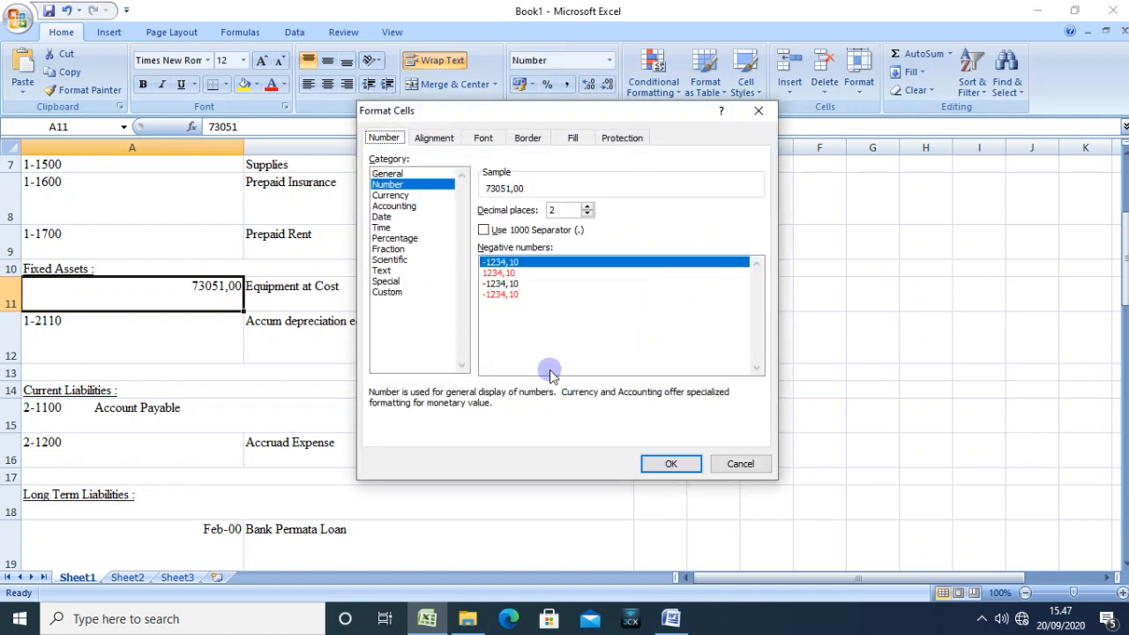
pyautogui.click(397, 195)
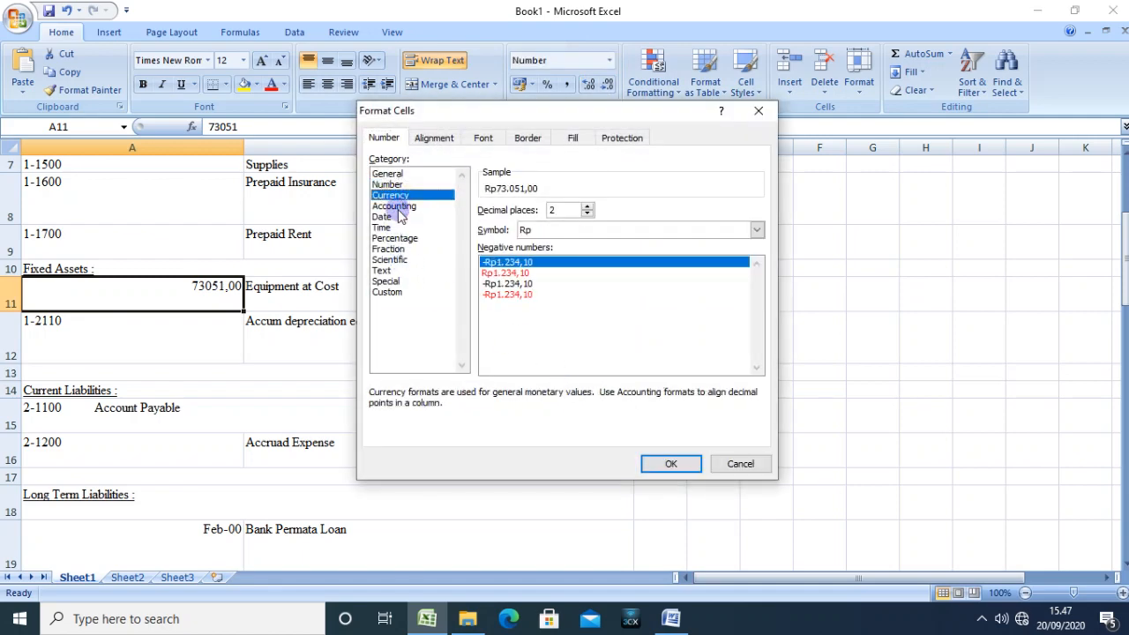
pyautogui.click(397, 207)
pyautogui.click(397, 227)
pyautogui.click(396, 217)
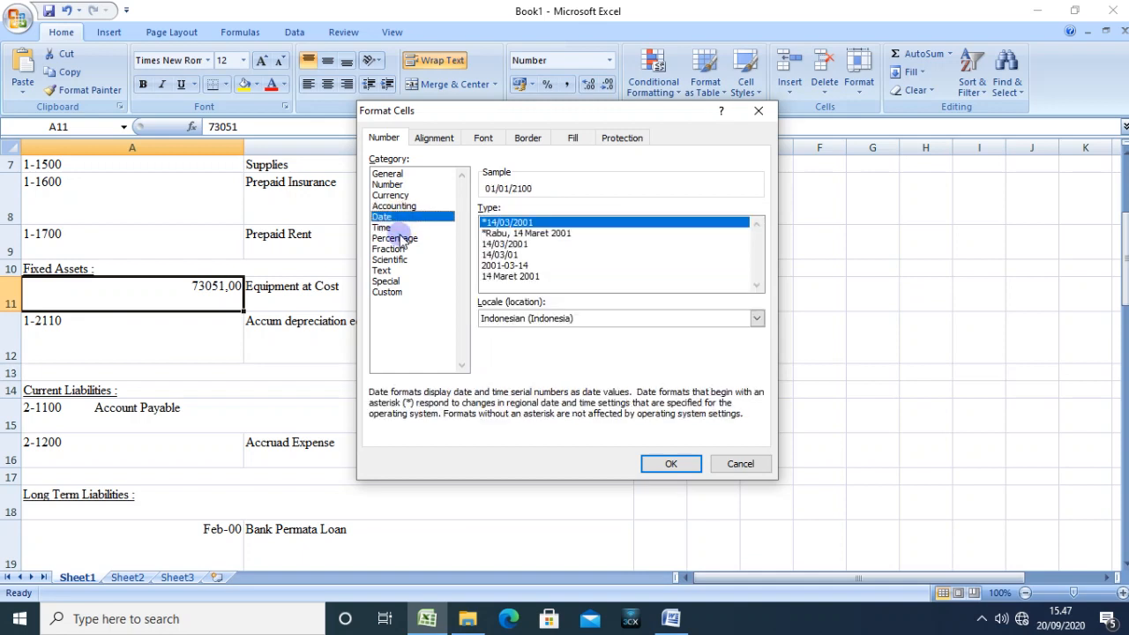
pyautogui.click(396, 239)
pyautogui.click(394, 249)
pyautogui.click(397, 260)
pyautogui.click(397, 270)
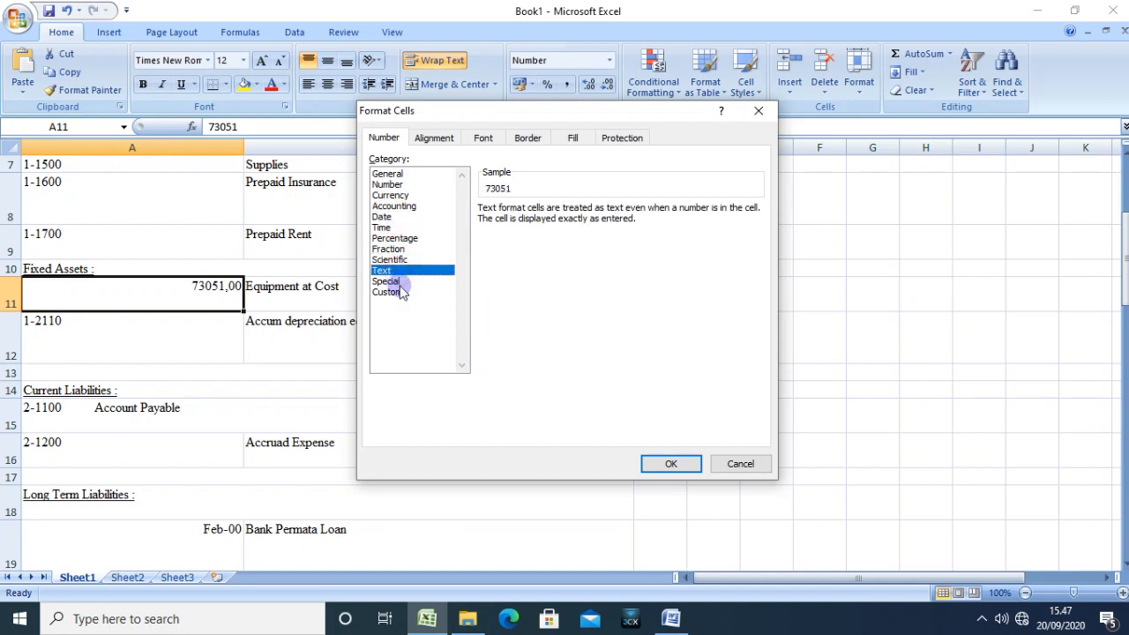
pyautogui.click(397, 281)
pyautogui.click(397, 292)
pyautogui.click(394, 282)
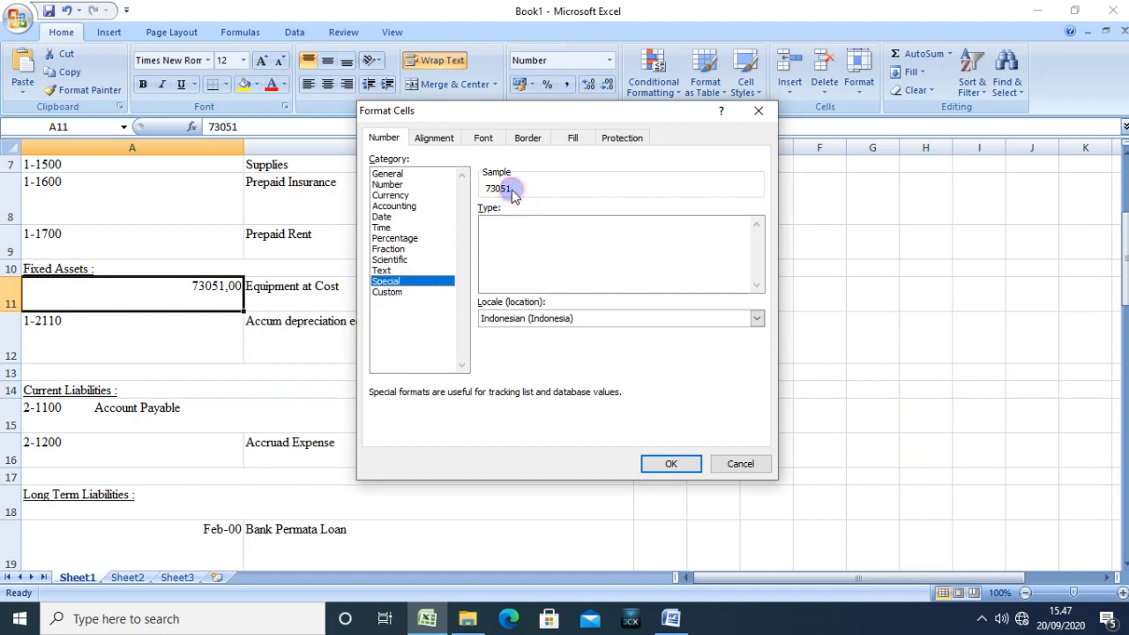
pyautogui.click(737, 459)
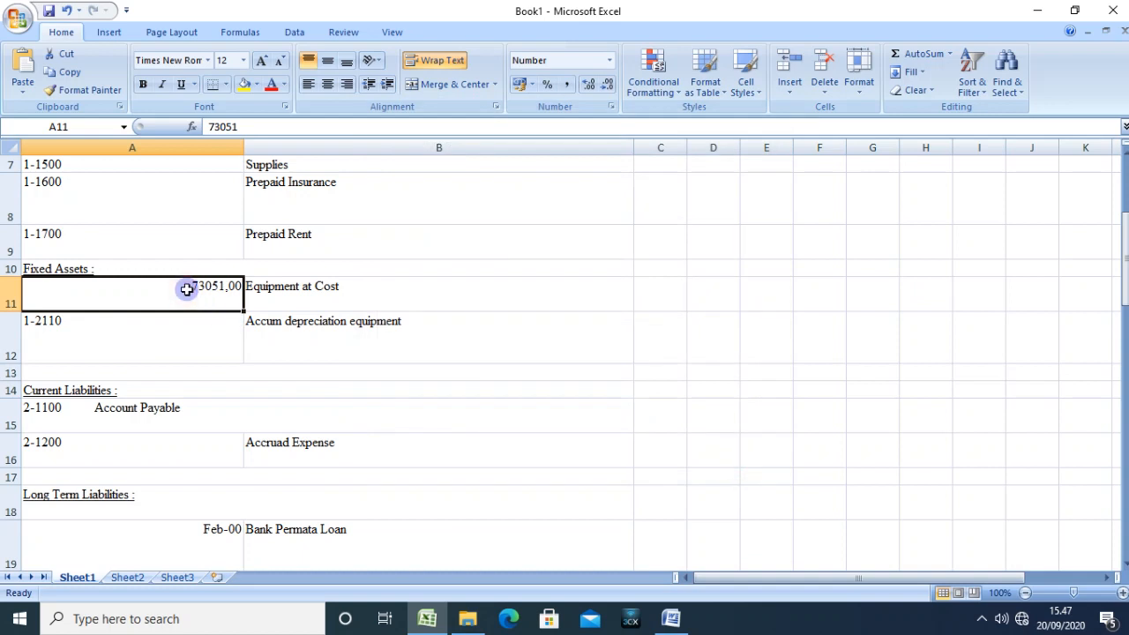
# Step: Undo the last entry and Number format change in cell A11, and check the apostrophe-prefixed entries in A11 and A12
pyautogui.hotkey('ctrl', 'z')
pyautogui.hotkey('ctrl', 'z')
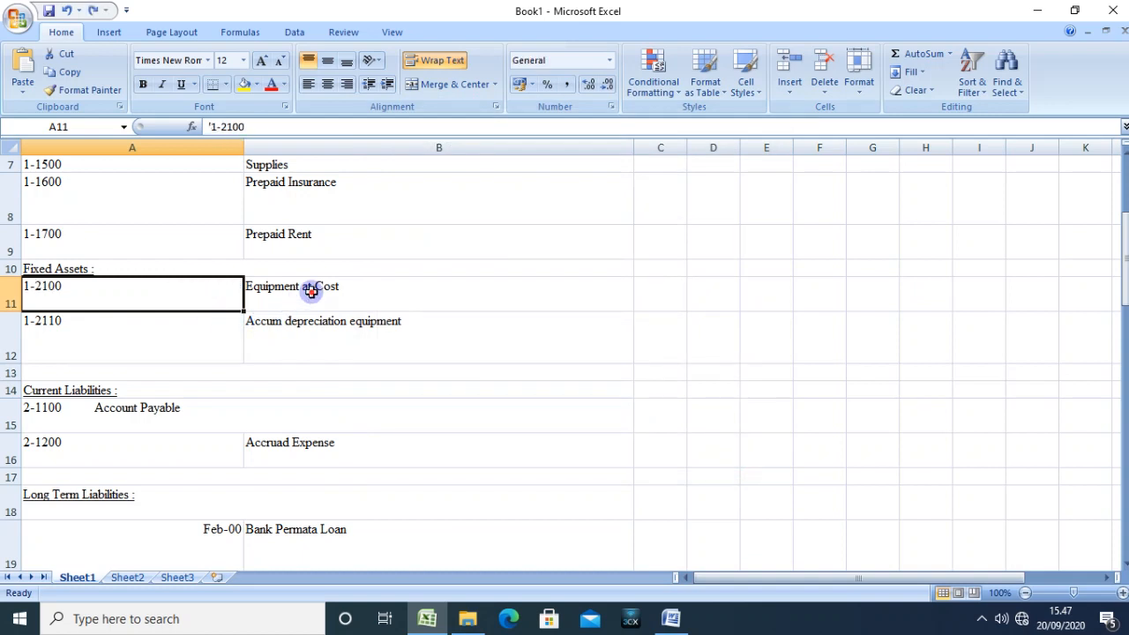
pyautogui.click(312, 291)
pyautogui.click(158, 300)
pyautogui.press('F2')
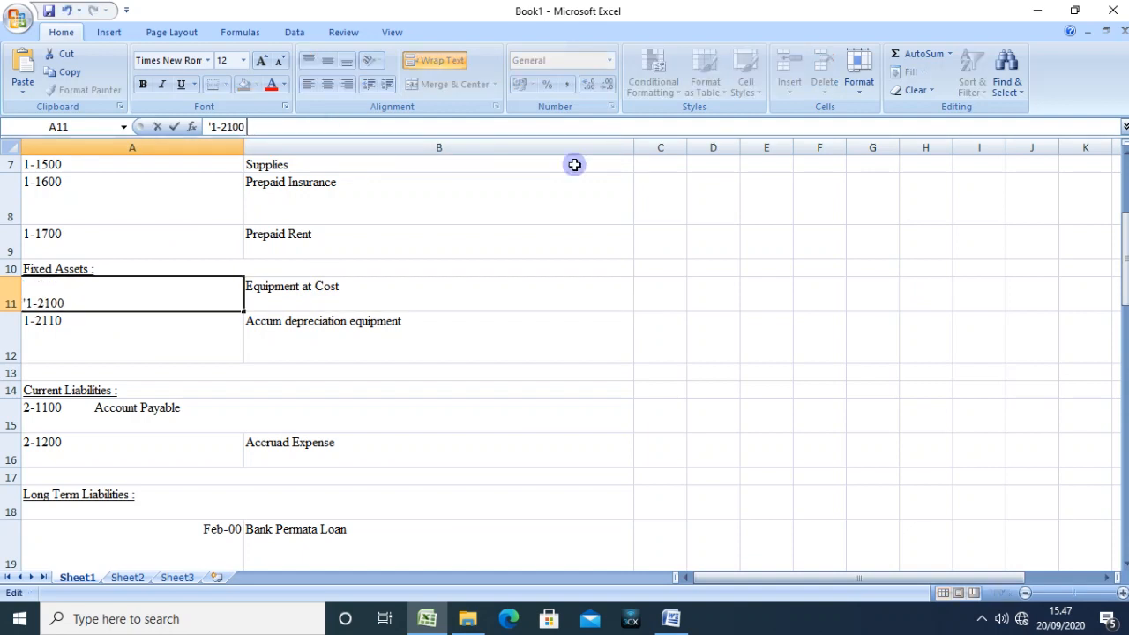
pyautogui.press('Return')
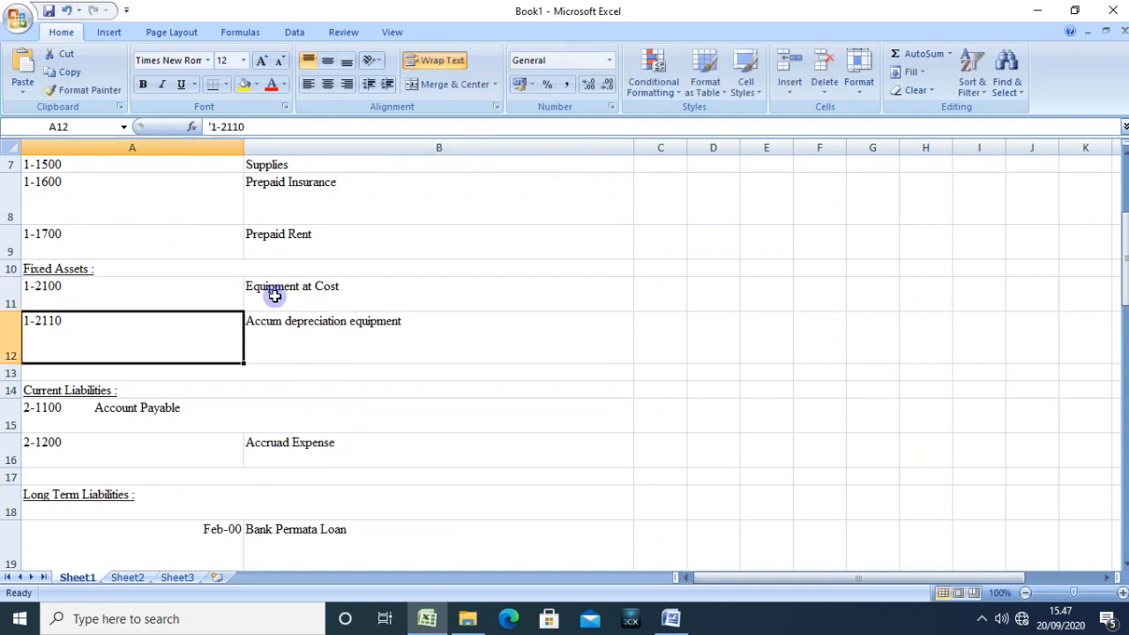
pyautogui.press('F2')
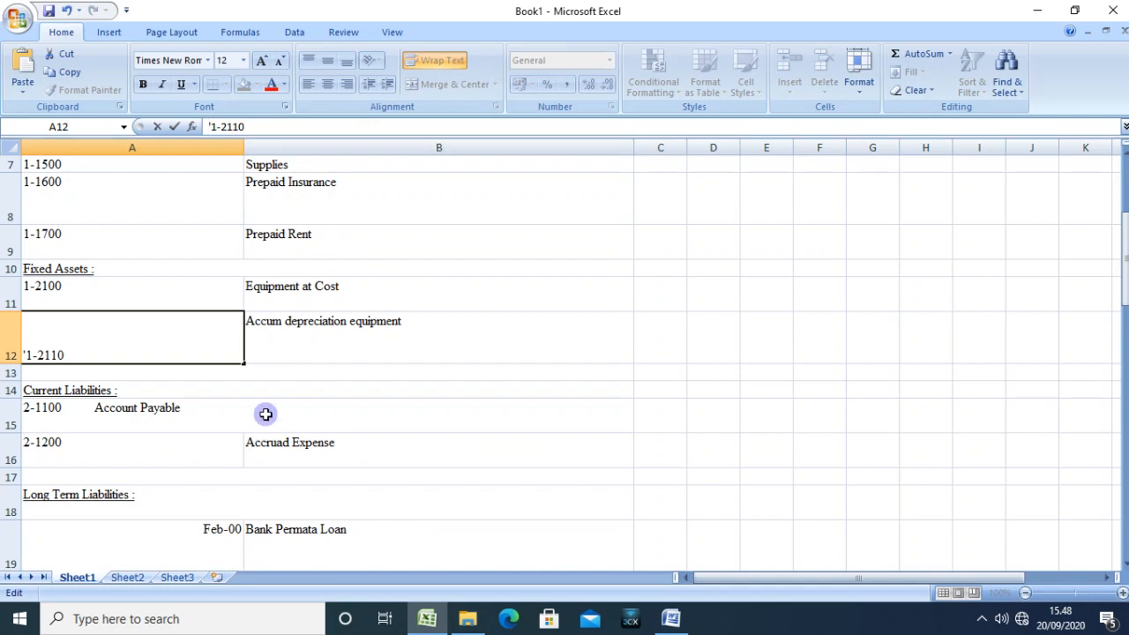
# Step: Unmerge the cell in row 15 holding 2-1100 Account Payable so that A15 and B15 are separate
pyautogui.click(258, 447)
pyautogui.click(131, 429)
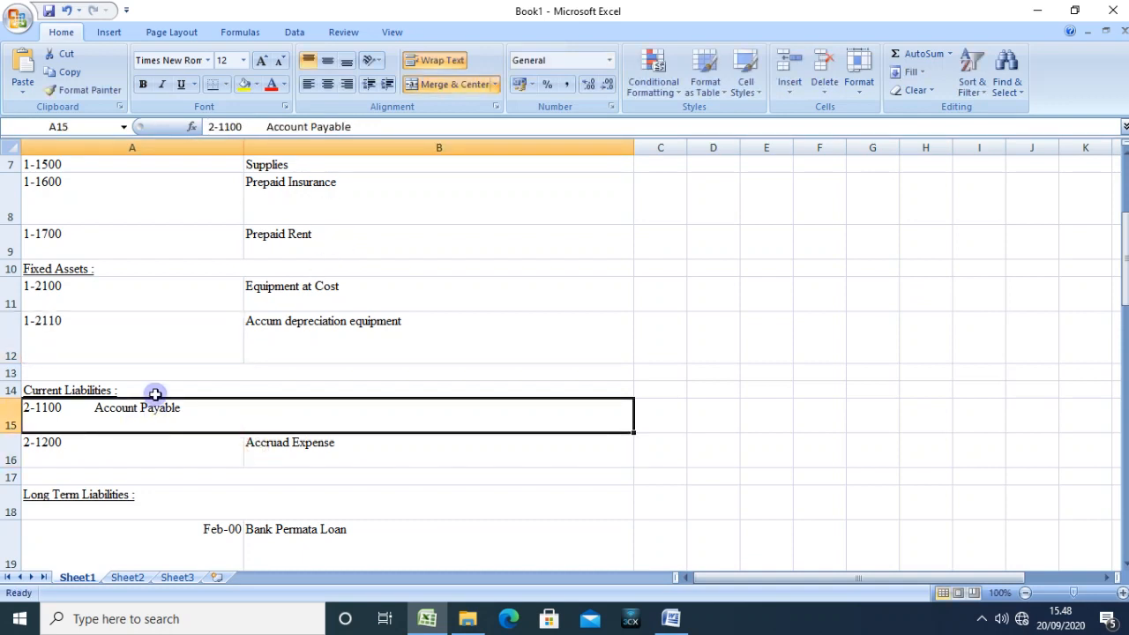
pyautogui.moveTo(355, 126); pyautogui.dragTo(265, 126)
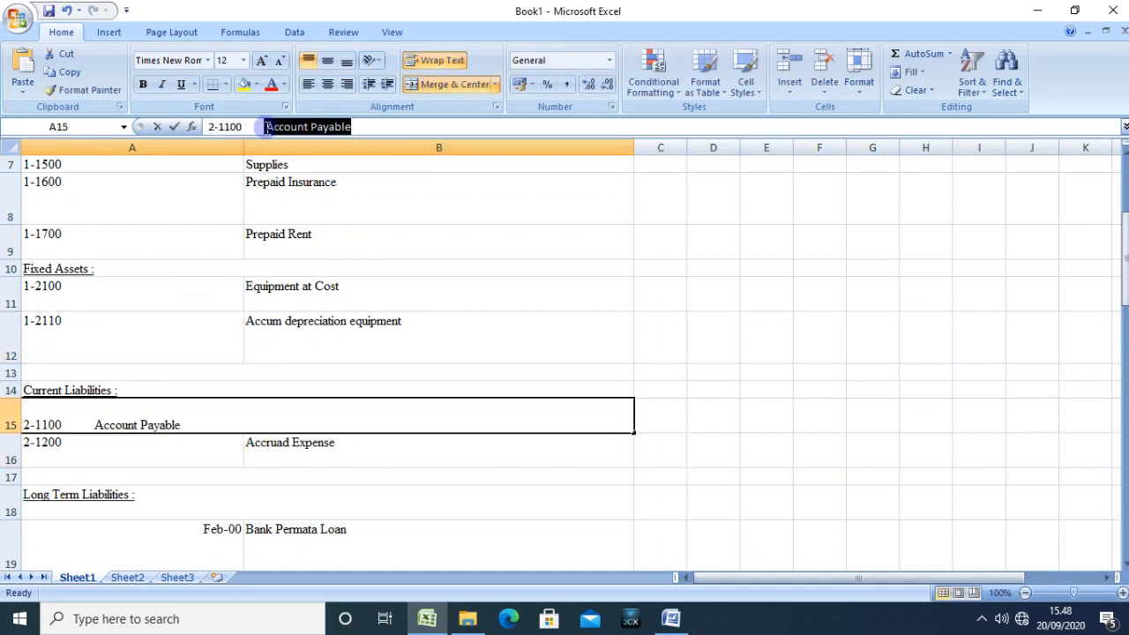
pyautogui.click(267, 127)
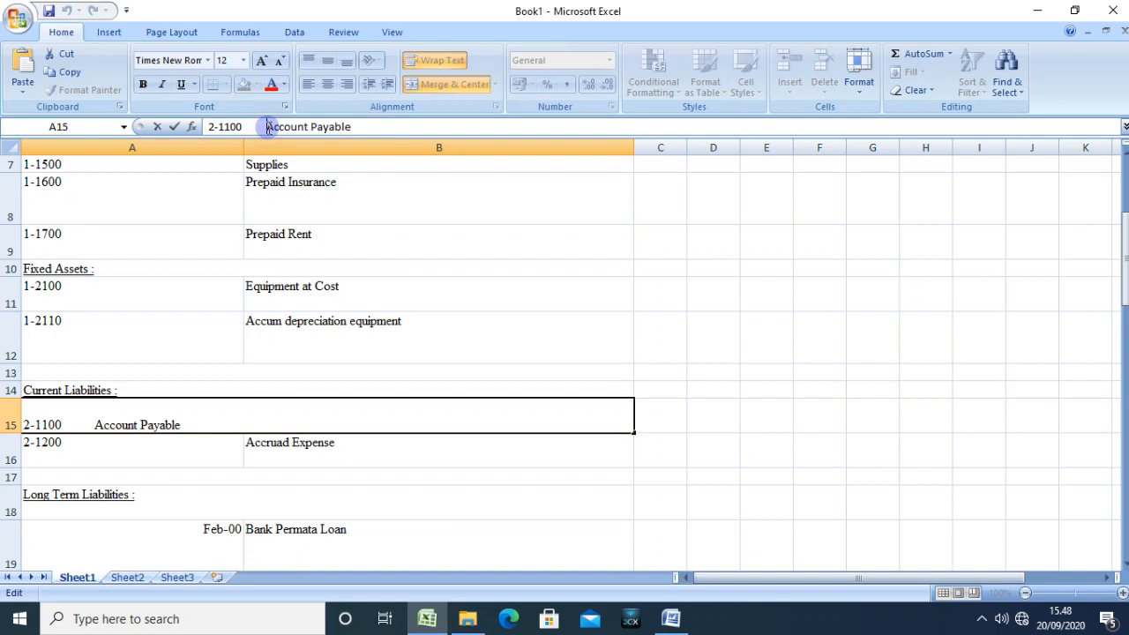
pyautogui.press('Return')
pyautogui.click(468, 416)
pyautogui.click(441, 90)
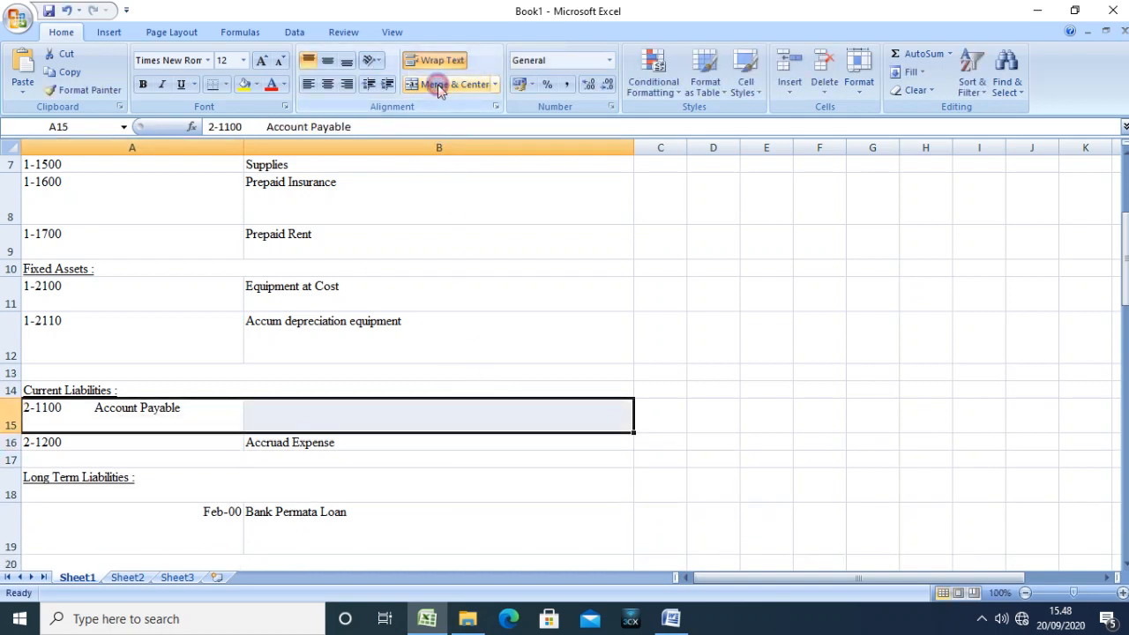
# Step: Copy the account name "Account Payable" from cell A15 into cell B15
pyautogui.click(441, 418)
pyautogui.click(321, 128)
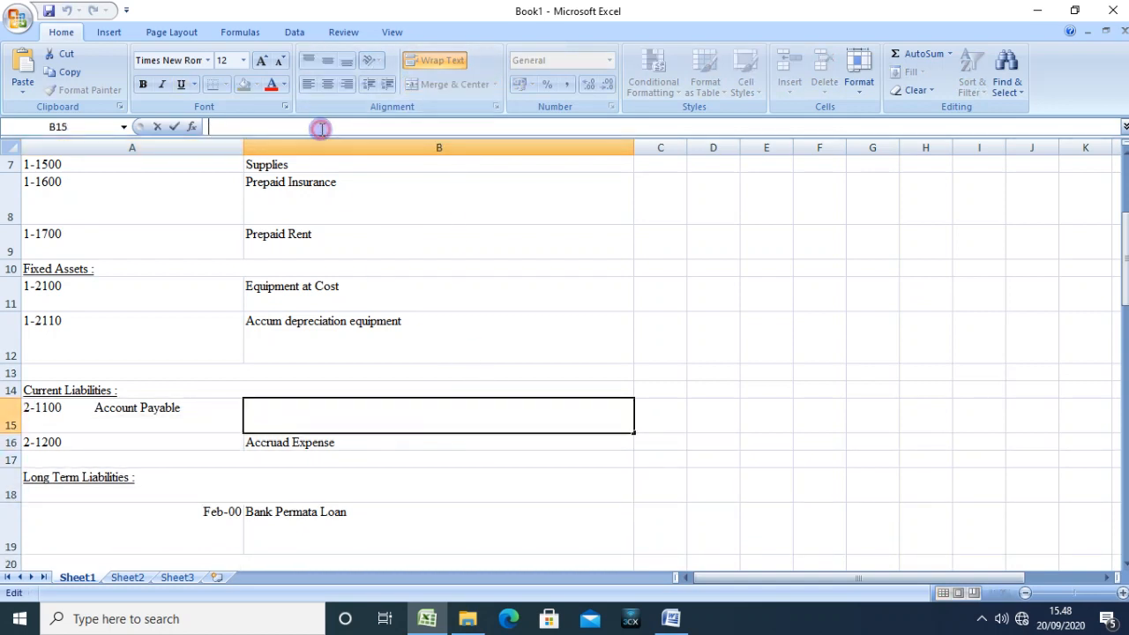
pyautogui.click(206, 418)
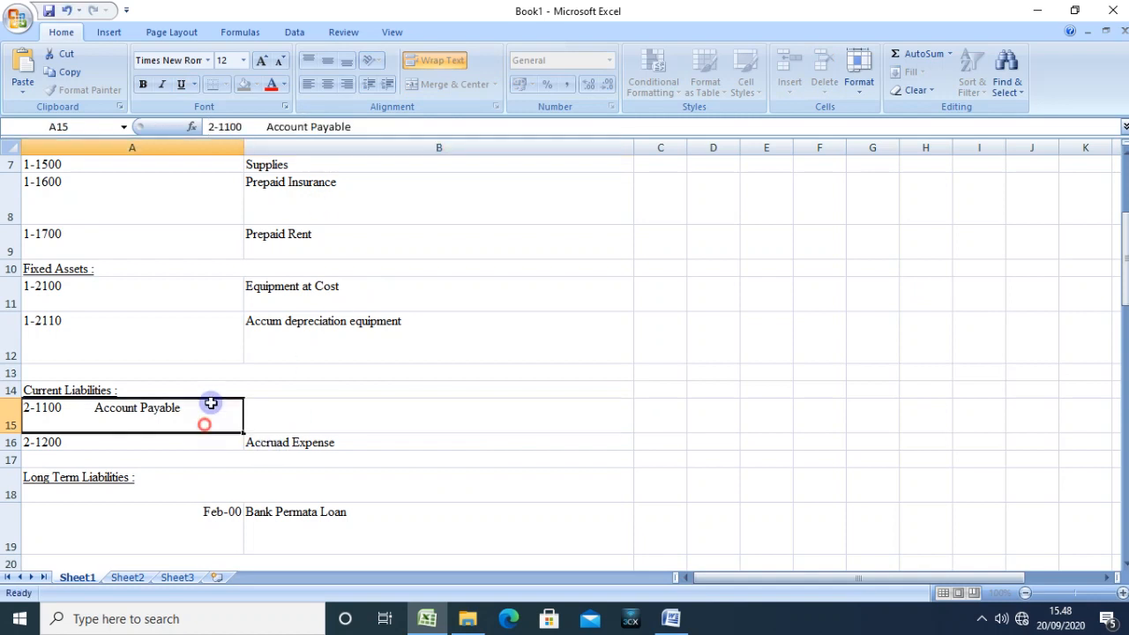
pyautogui.moveTo(370, 126); pyautogui.dragTo(269, 127)
pyautogui.hotkey('ctrl', 'c')
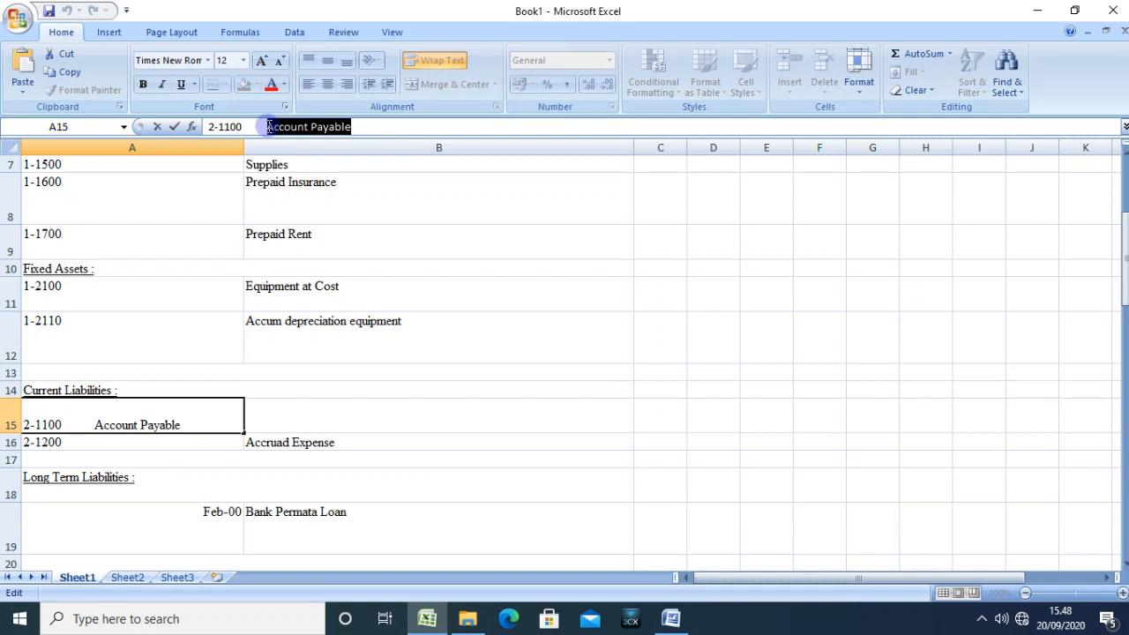
pyautogui.click(289, 423)
pyautogui.click(305, 131)
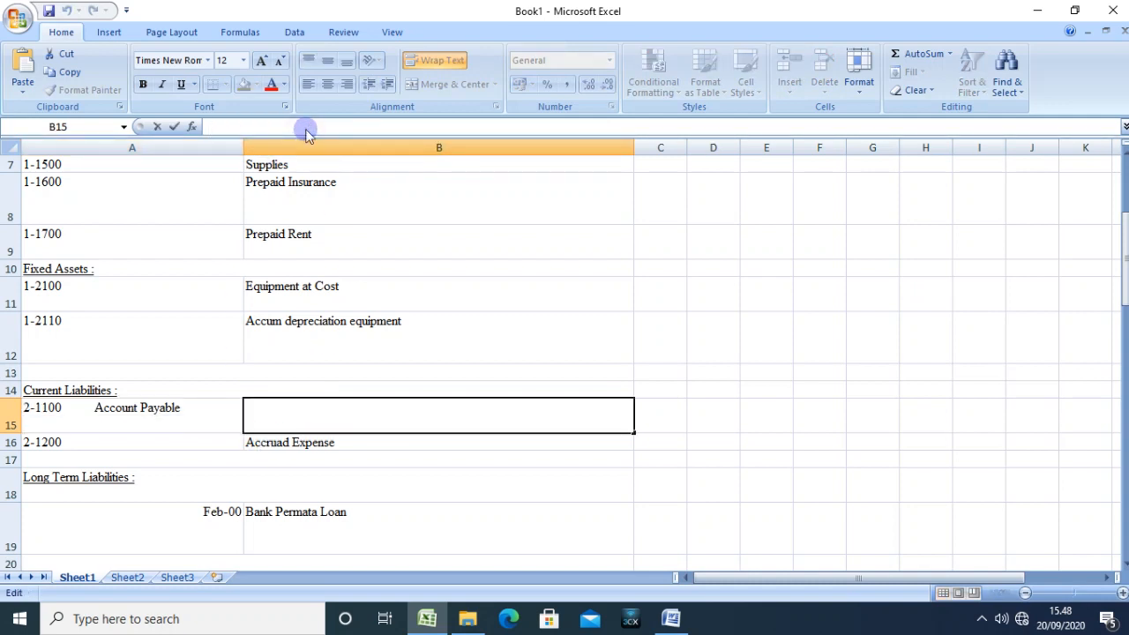
pyautogui.hotkey('ctrl', 'v')
# Step: Delete the account name from cell A15, keeping only the account number 2-1100
pyautogui.click(197, 411)
pyautogui.moveTo(394, 125); pyautogui.dragTo(251, 132)
pyautogui.press('BackSpace')
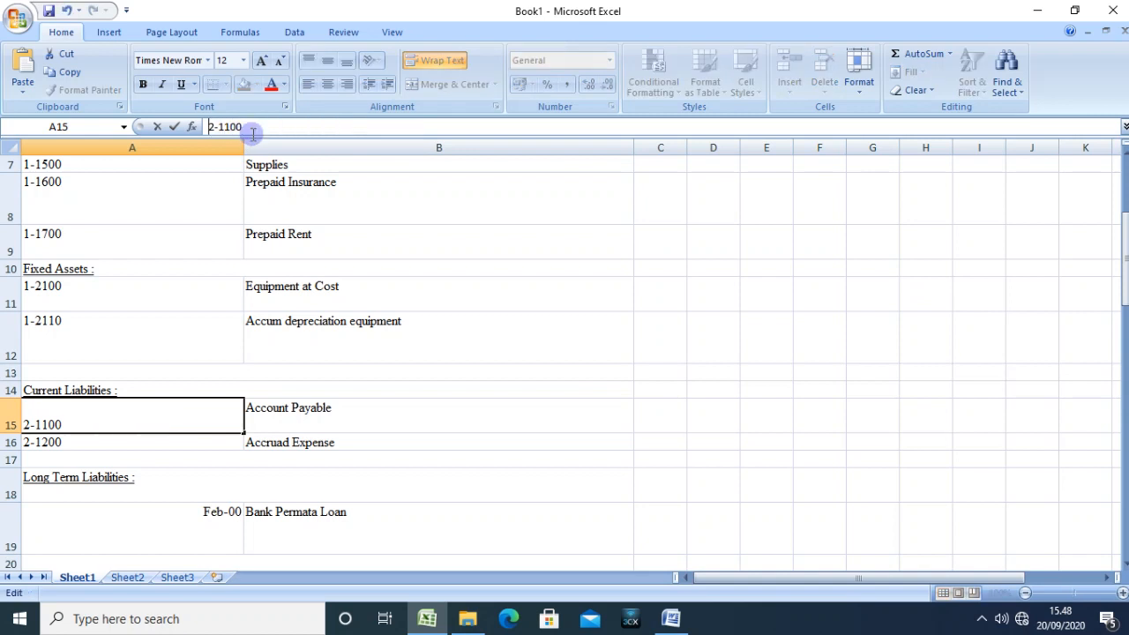
pyautogui.press('Return')
pyautogui.press('Return')
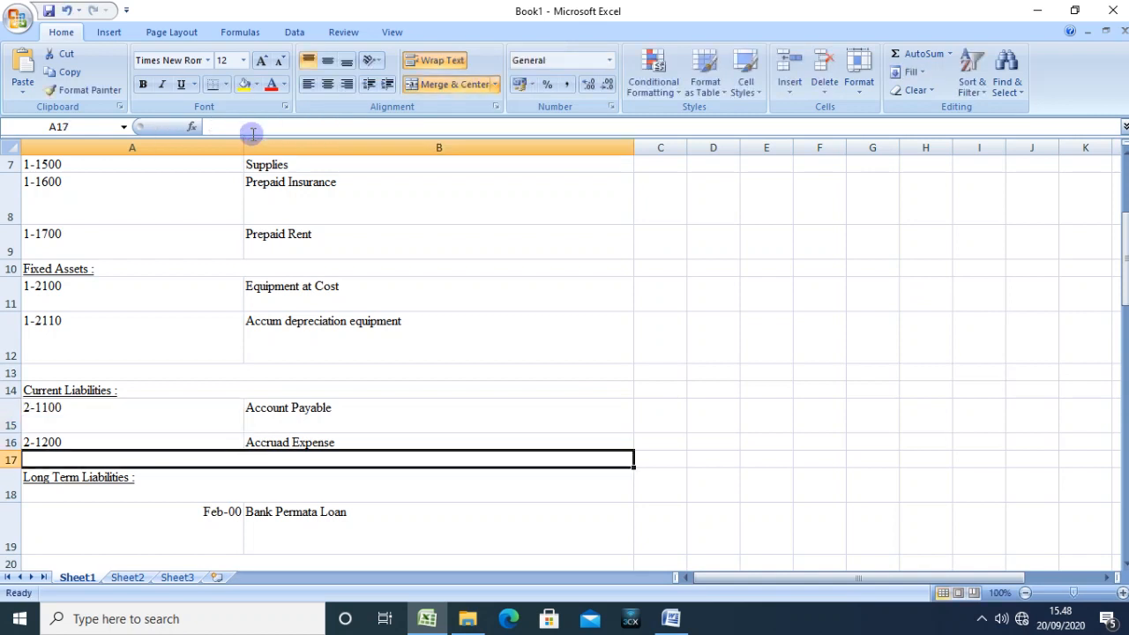
# Step: Switch to the source Word document and look up the account number of Bank Permata Loan under Long Term Liabilities
pyautogui.press('Return')
pyautogui.press('Return')
pyautogui.scroll(-2, 361, 490)
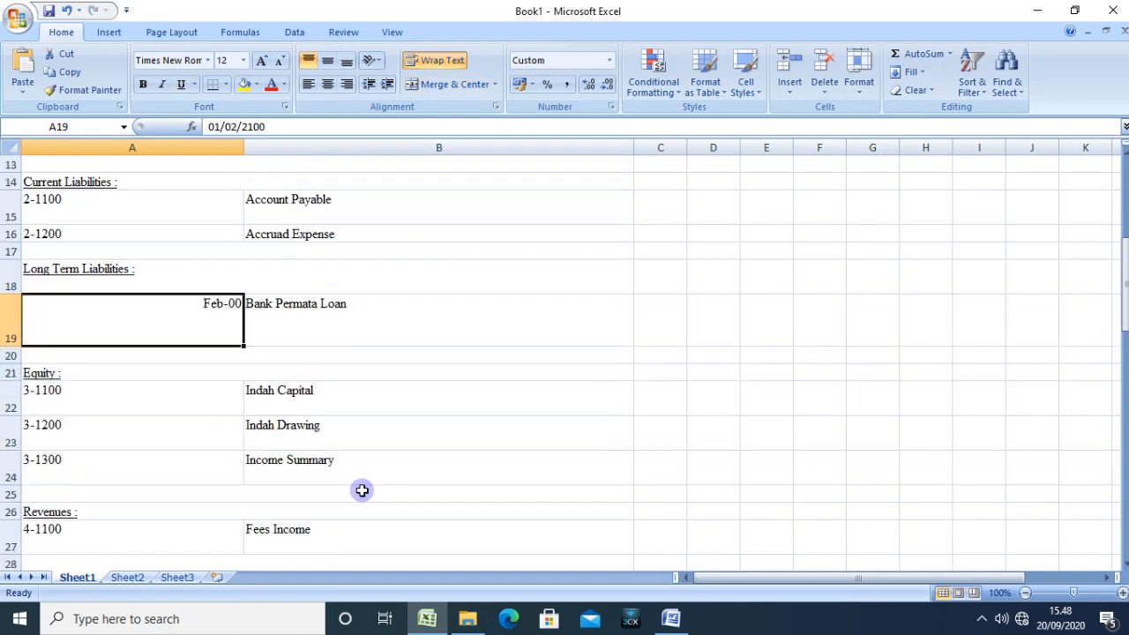
pyautogui.click(306, 329)
pyautogui.click(217, 323)
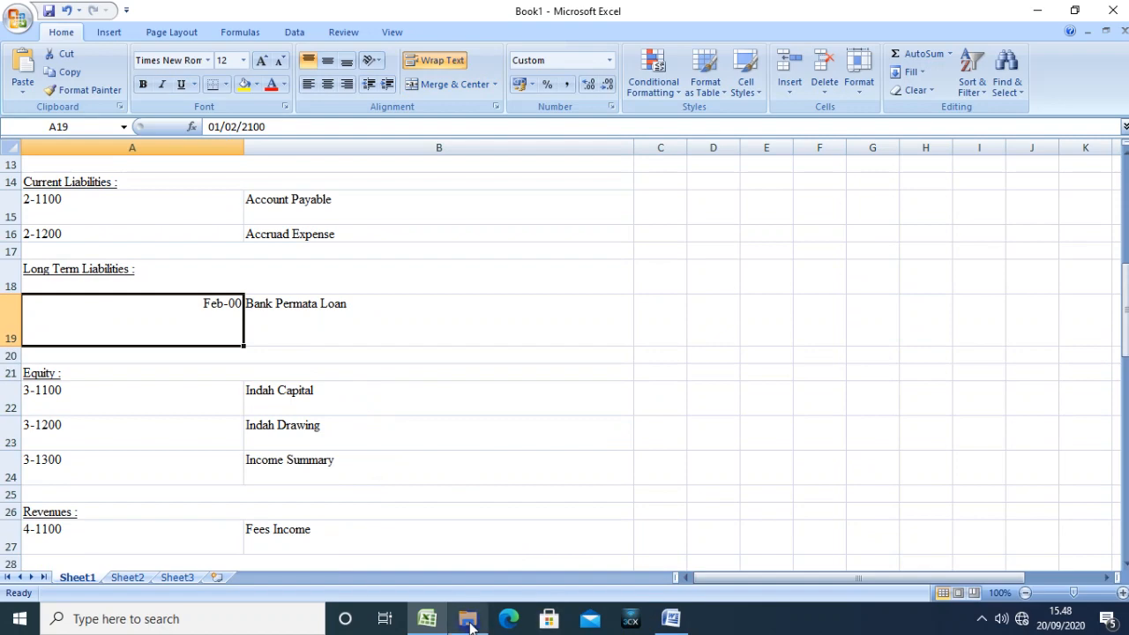
pyautogui.click(427, 620)
pyautogui.scroll(5, 393, 318)
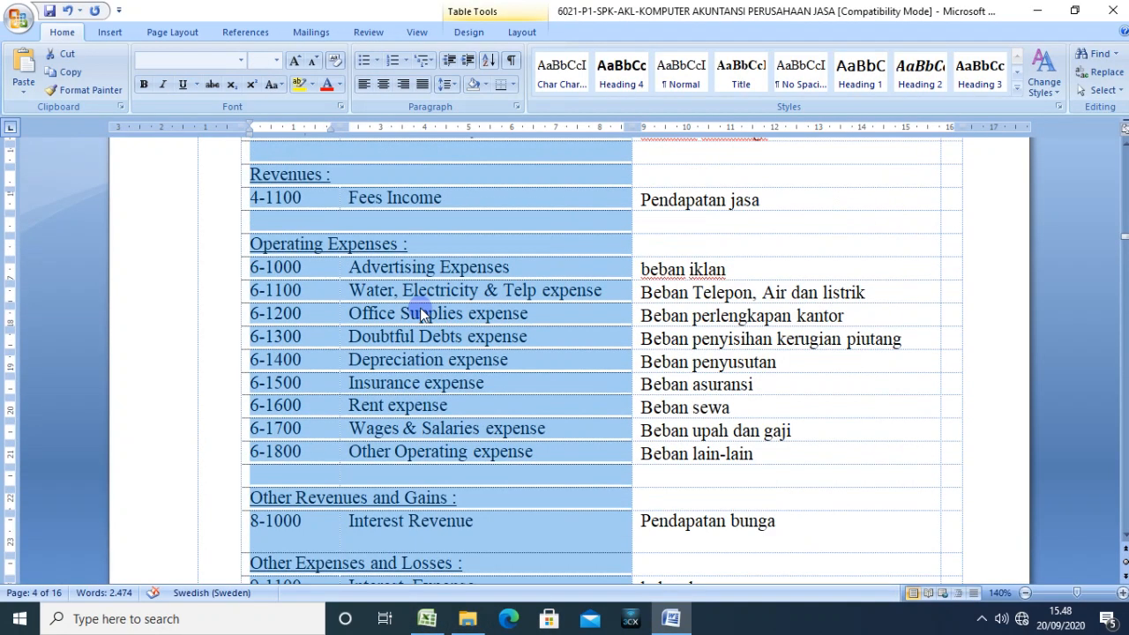
pyautogui.click(399, 324)
pyautogui.scroll(3, 401, 323)
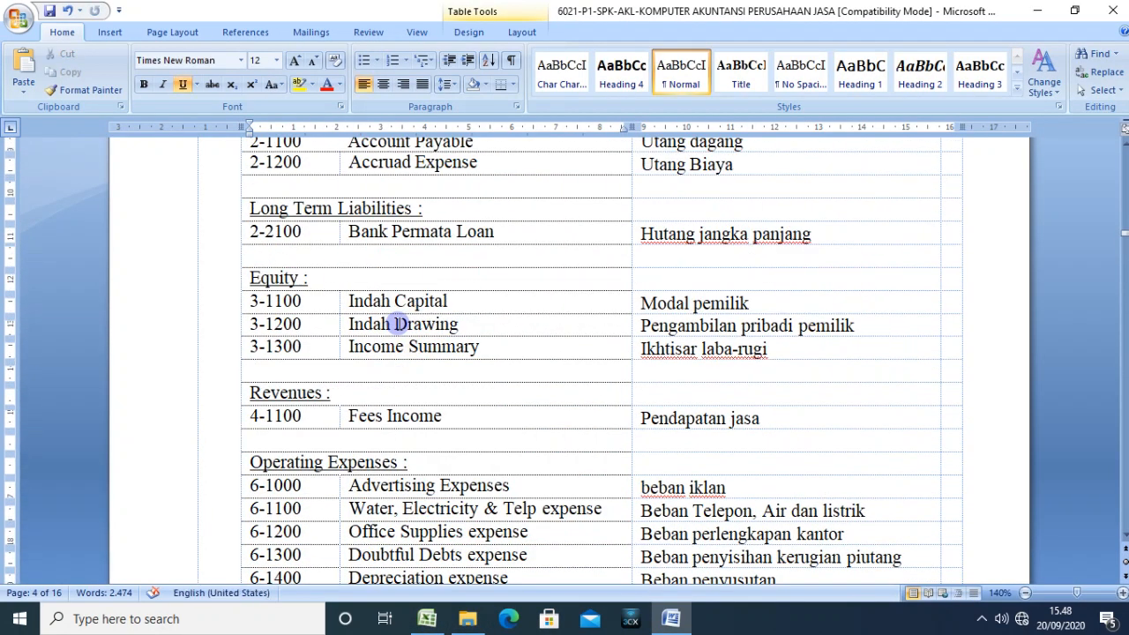
pyautogui.moveTo(675, 620)
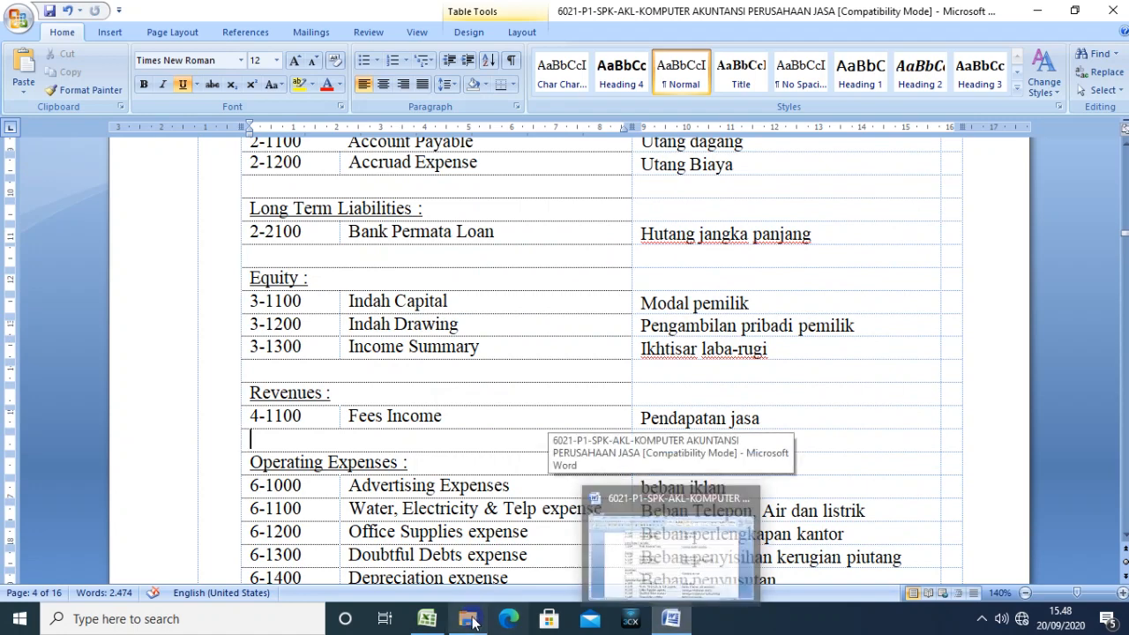
# Step: Return to the Excel worksheet and replace the date in cell A19 with the account number '2-2100 as text
pyautogui.click(433, 618)
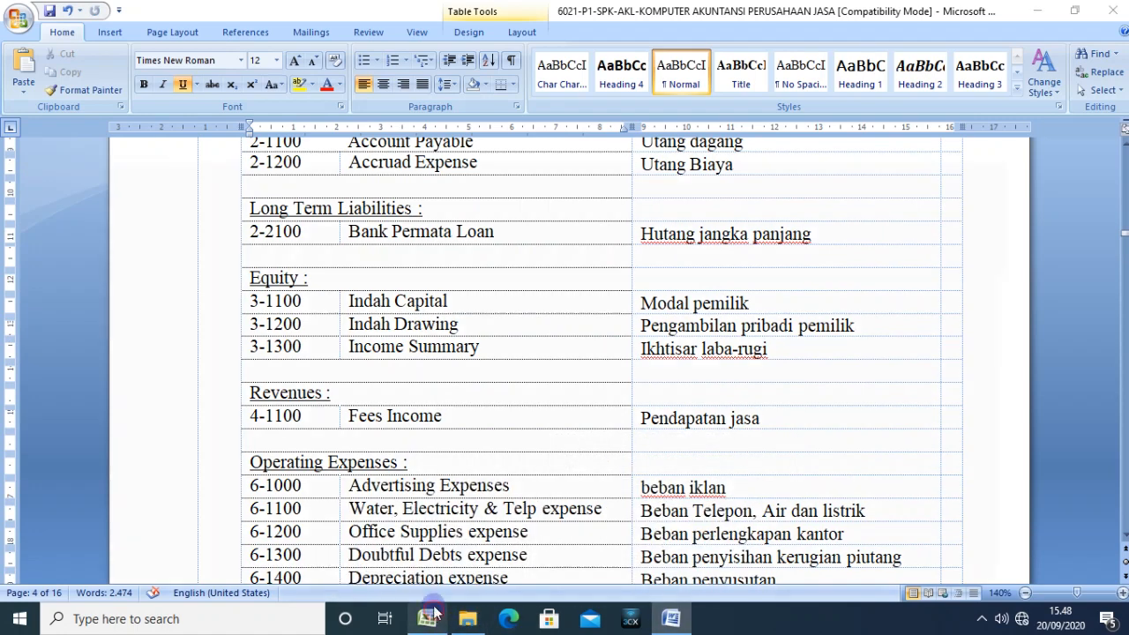
pyautogui.write("'2-210")
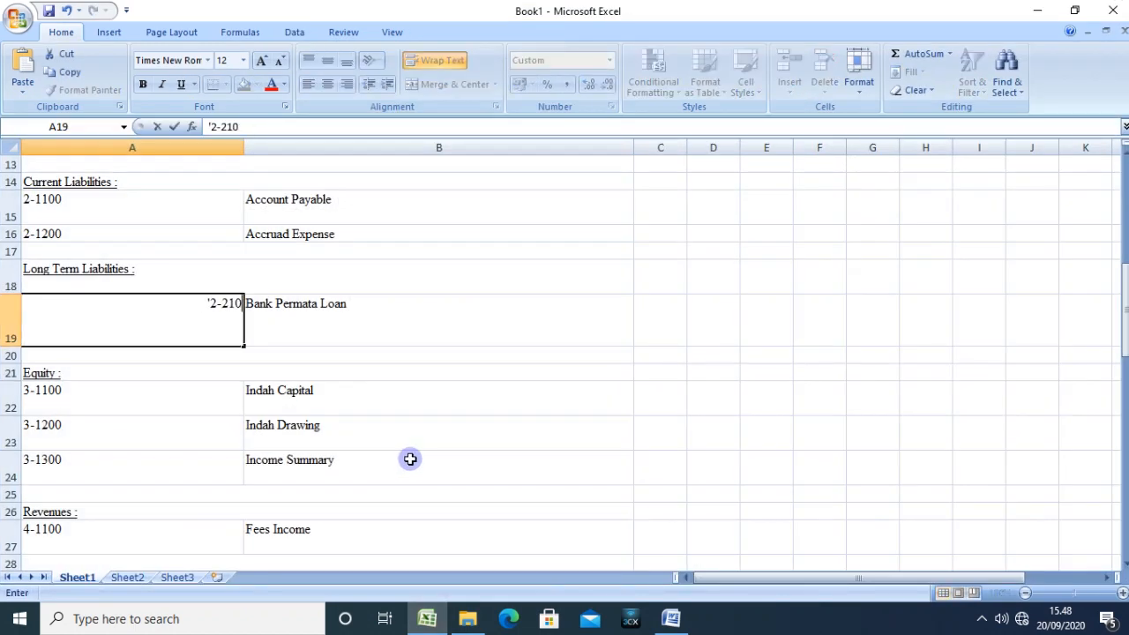
pyautogui.write('0')
pyautogui.press('Return')
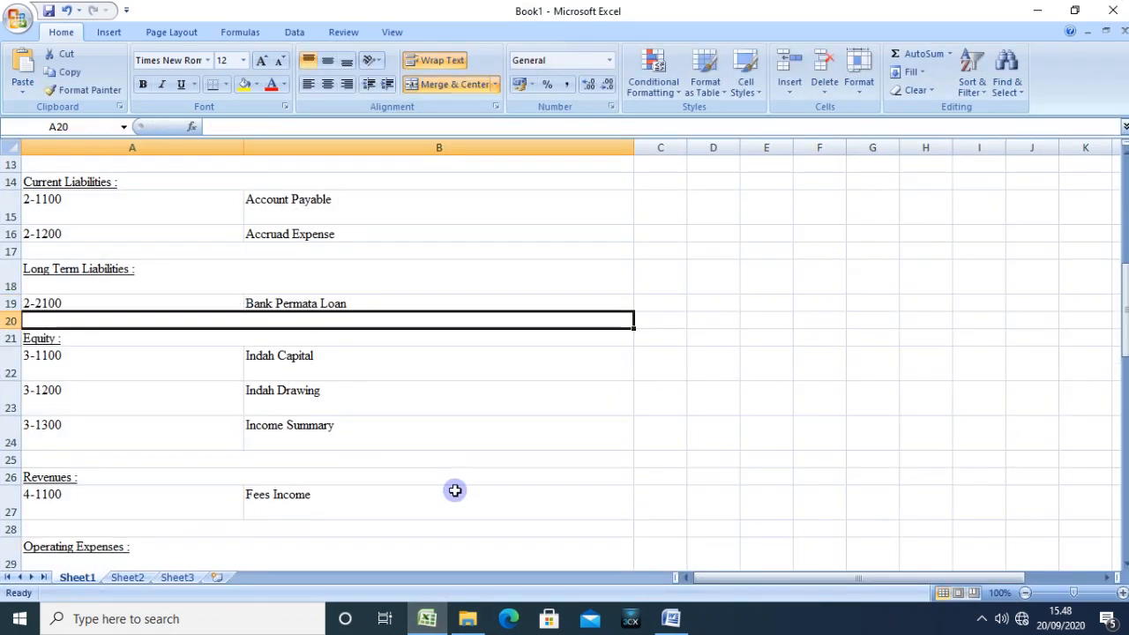
# Step: Check the separated account numbers and names in the Equity and Revenues sections, rows 22 to 27
pyautogui.click(139, 370)
pyautogui.click(306, 363)
pyautogui.click(281, 396)
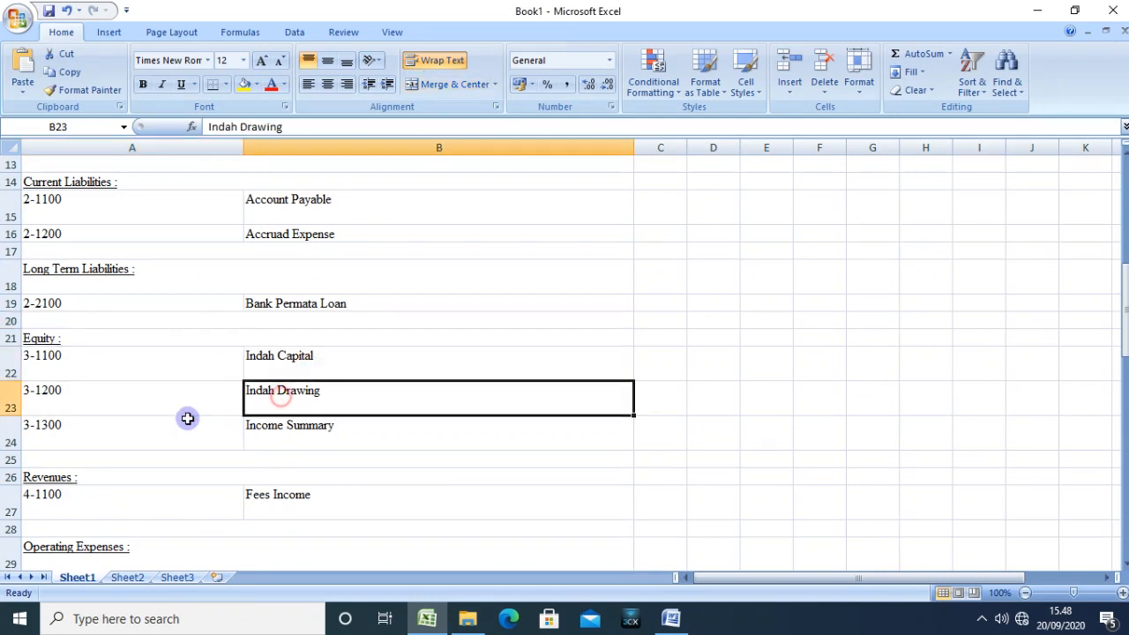
pyautogui.click(128, 422)
pyautogui.click(284, 445)
pyautogui.scroll(-1, 282, 449)
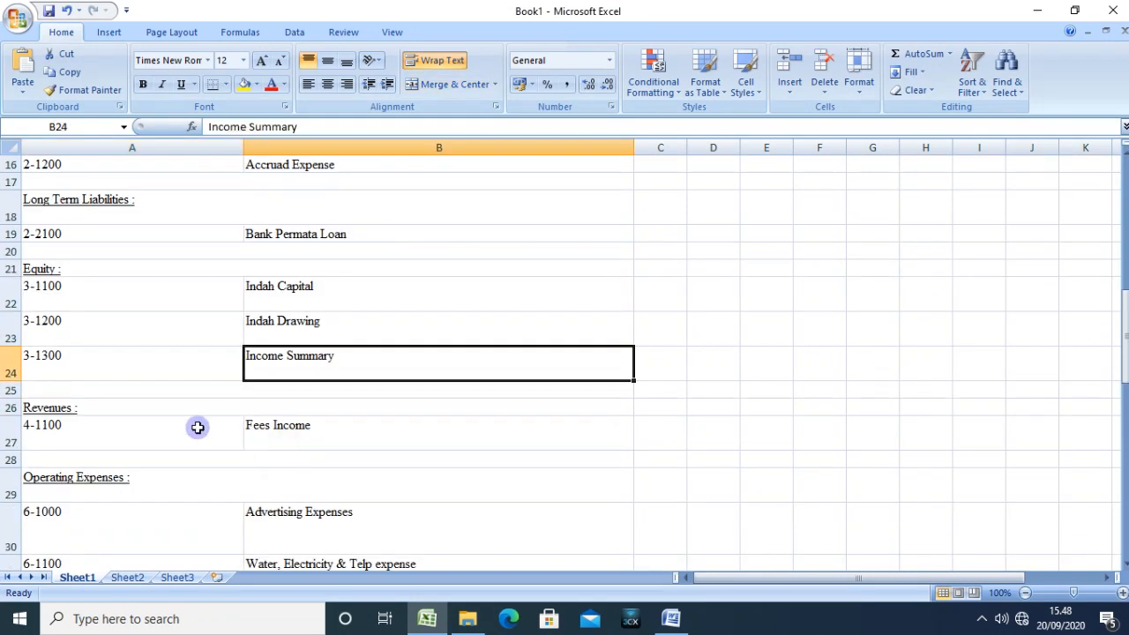
pyautogui.click(191, 428)
pyautogui.click(291, 432)
pyautogui.scroll(-2, 291, 432)
# Step: Check each account number and name pair in the Operating Expenses section, from 6-1000 to 6-1800
pyautogui.click(149, 397)
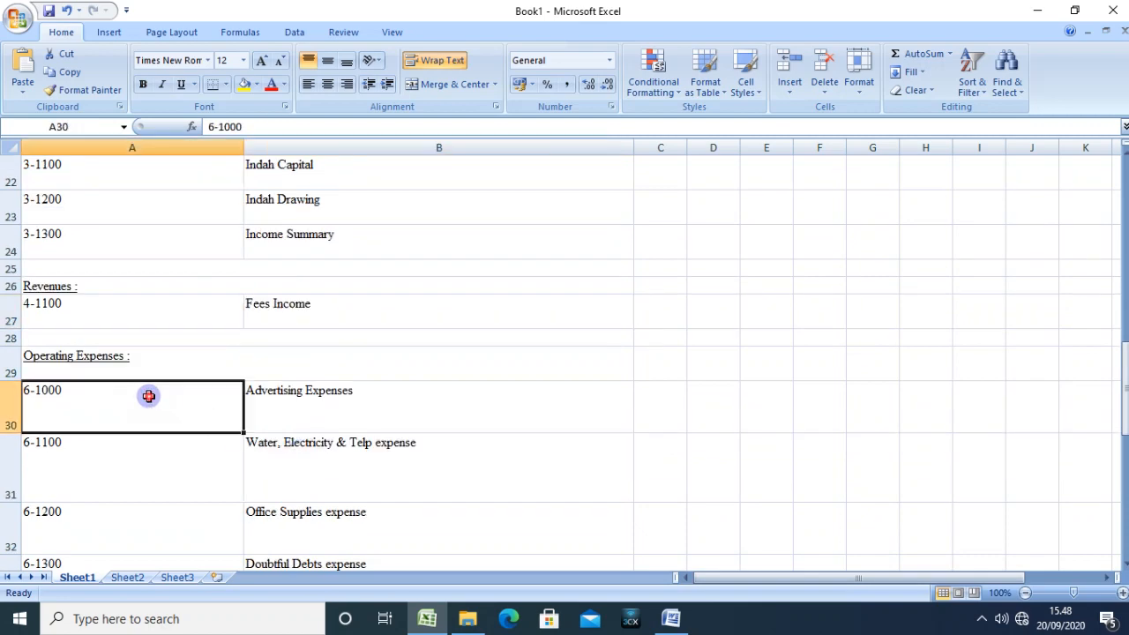
pyautogui.click(406, 418)
pyautogui.scroll(-2, 401, 418)
pyautogui.click(129, 282)
pyautogui.click(174, 352)
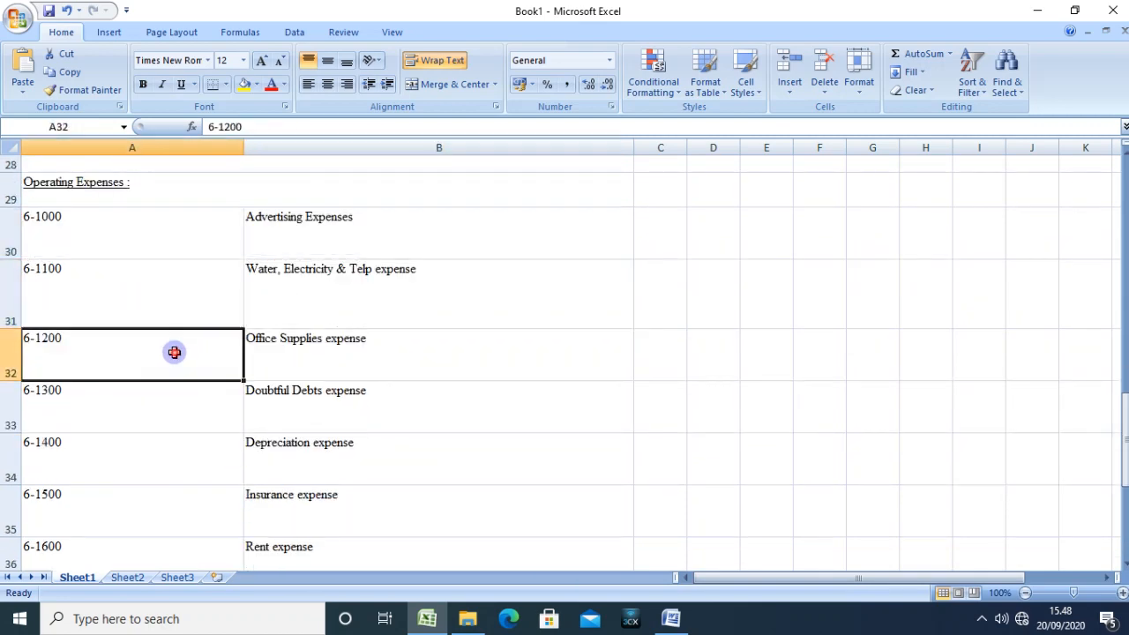
pyautogui.click(281, 370)
pyautogui.click(114, 393)
pyautogui.click(267, 410)
pyautogui.scroll(-1, 266, 410)
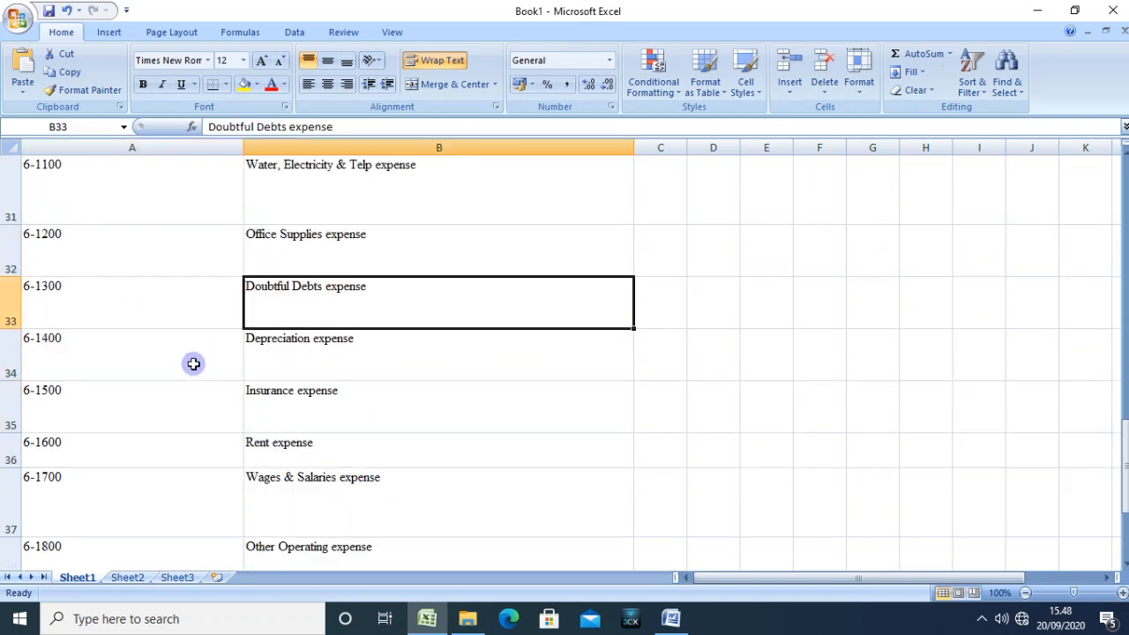
pyautogui.click(315, 370)
pyautogui.click(194, 406)
pyautogui.click(304, 422)
pyautogui.click(199, 444)
pyautogui.click(289, 450)
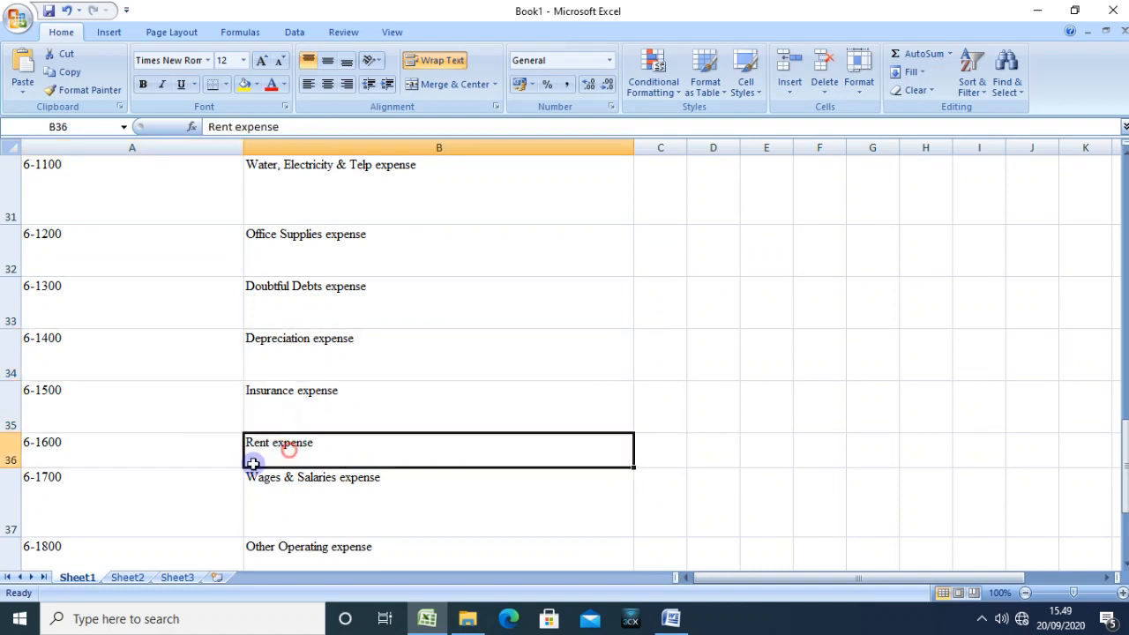
pyautogui.click(184, 471)
pyautogui.click(322, 491)
pyautogui.scroll(-1, 323, 491)
pyautogui.click(189, 403)
pyautogui.click(349, 411)
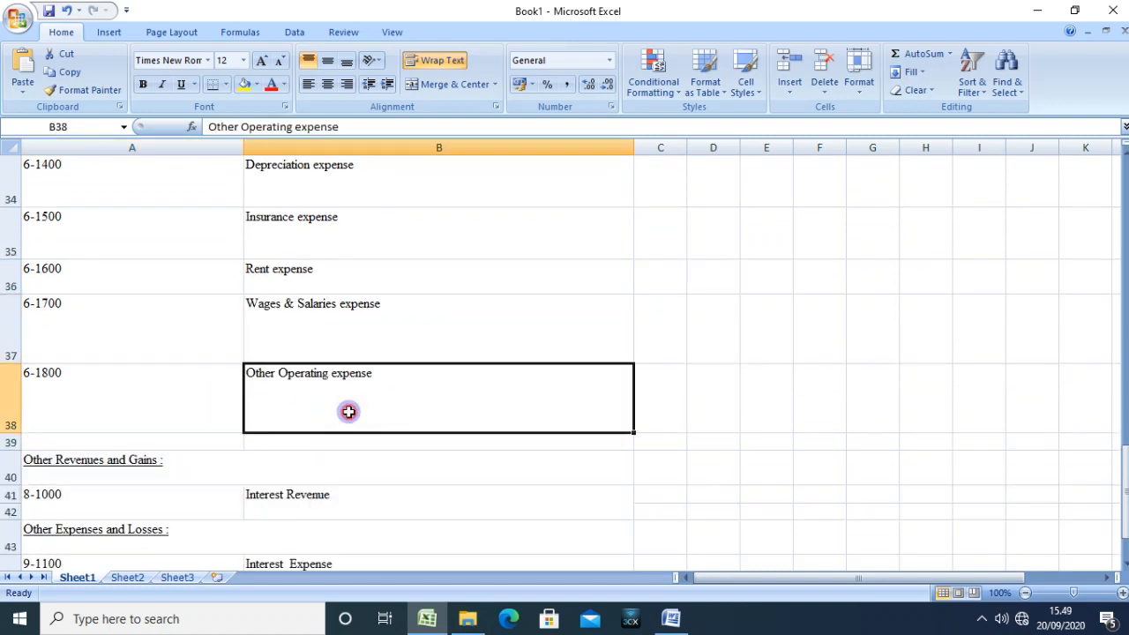
# Step: Check the account numbers and names under Other Revenues and Gains and Other Expenses and Losses
pyautogui.scroll(-1, 349, 412)
pyautogui.click(144, 366)
pyautogui.click(285, 362)
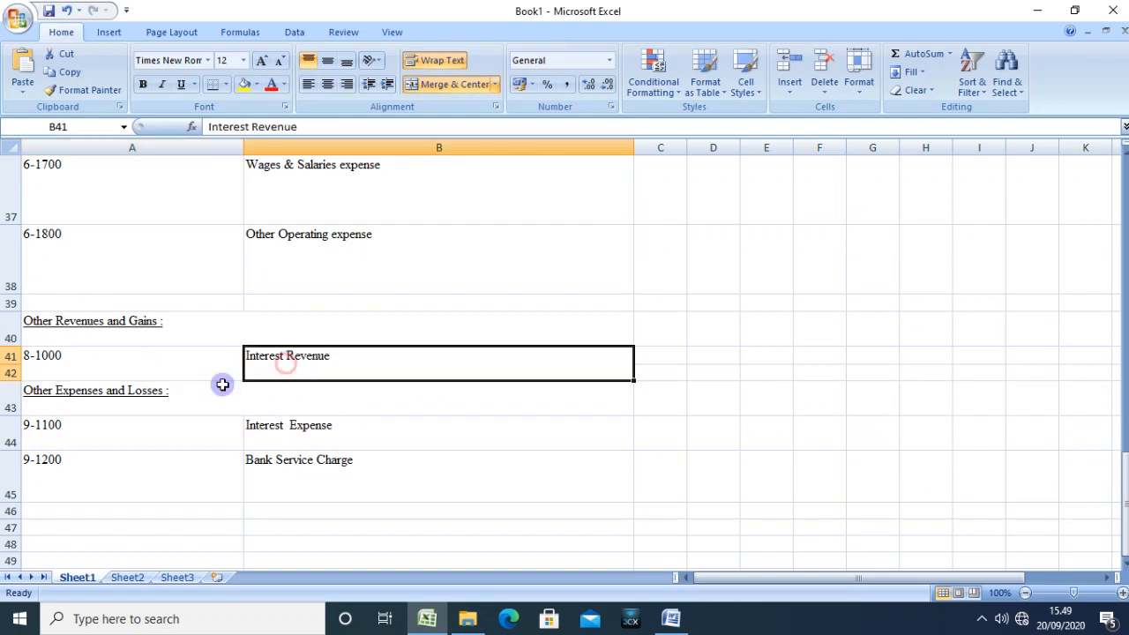
pyautogui.click(141, 426)
pyautogui.click(86, 473)
pyautogui.click(295, 465)
pyautogui.click(298, 437)
# Step: Return to the start of the worksheet and narrow column A, which holds the account numbers
pyautogui.scroll(1, 420, 464)
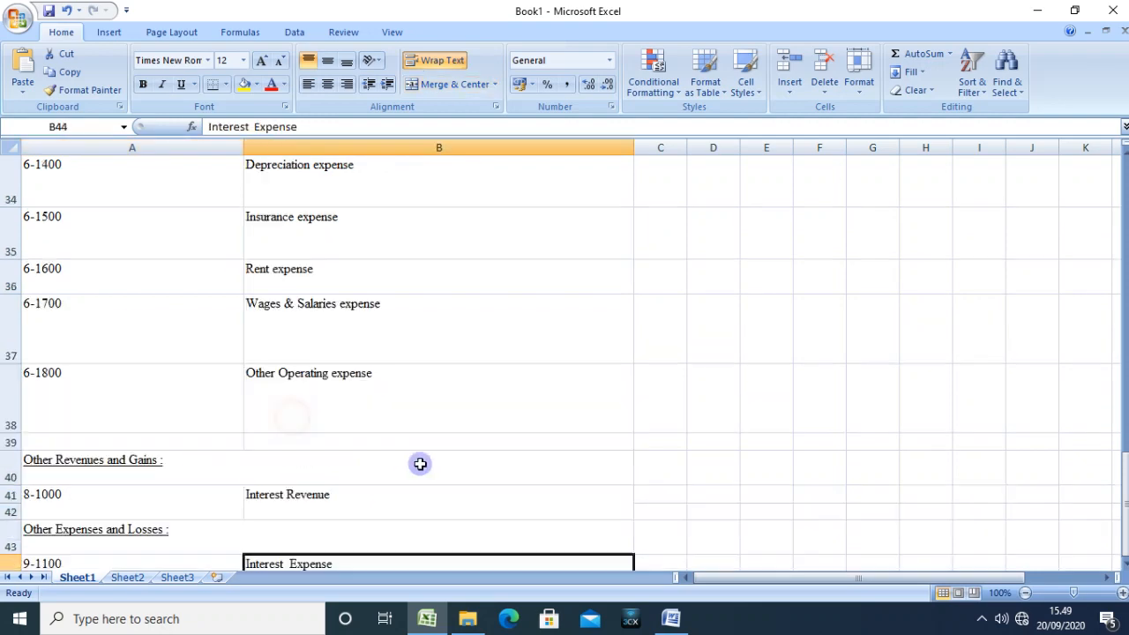
pyautogui.scroll(11, 420, 464)
pyautogui.click(464, 404)
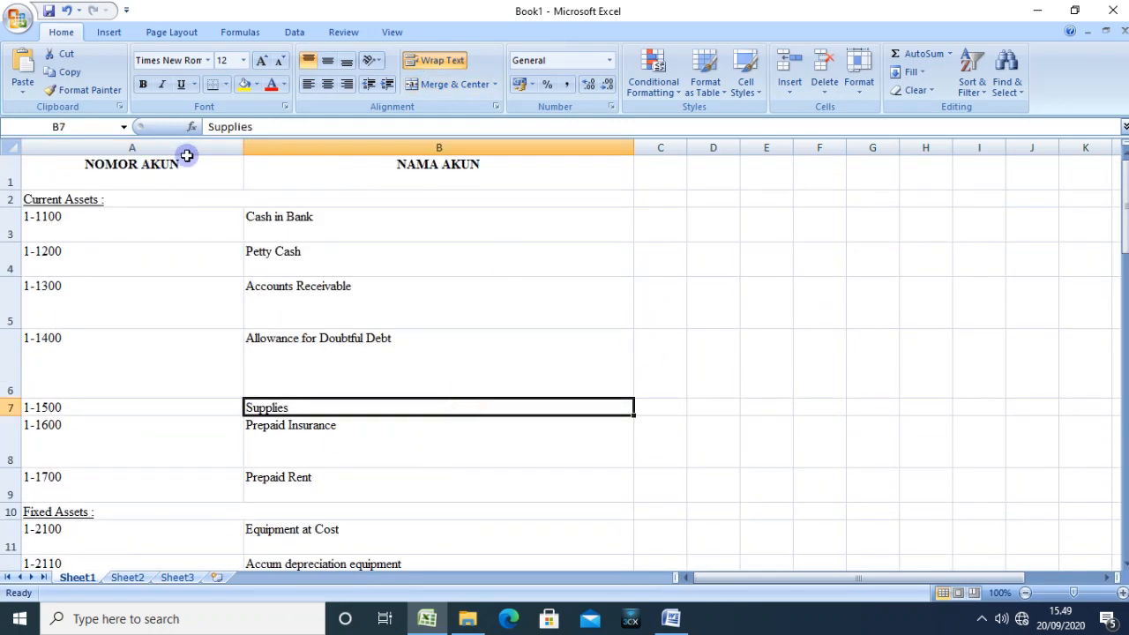
pyautogui.moveTo(243, 147); pyautogui.dragTo(200, 147)
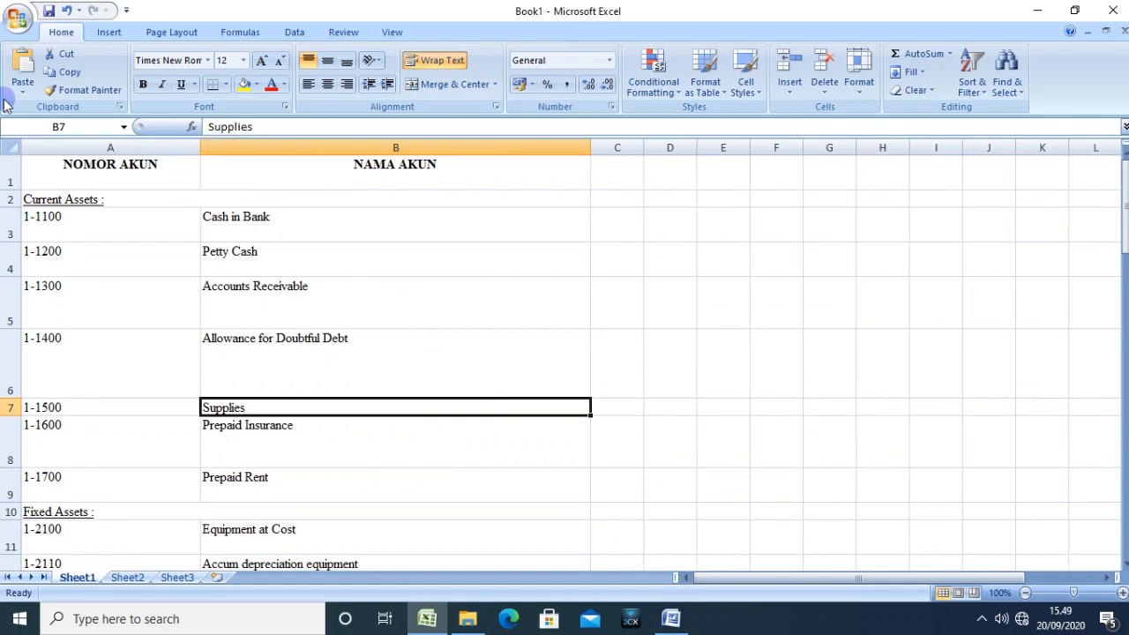
# Step: Start saving the workbook and choose the Praktikum Kom akuntansi folder on New Volume (D:) as its location
pyautogui.click(18, 18)
pyautogui.click(566, 371)
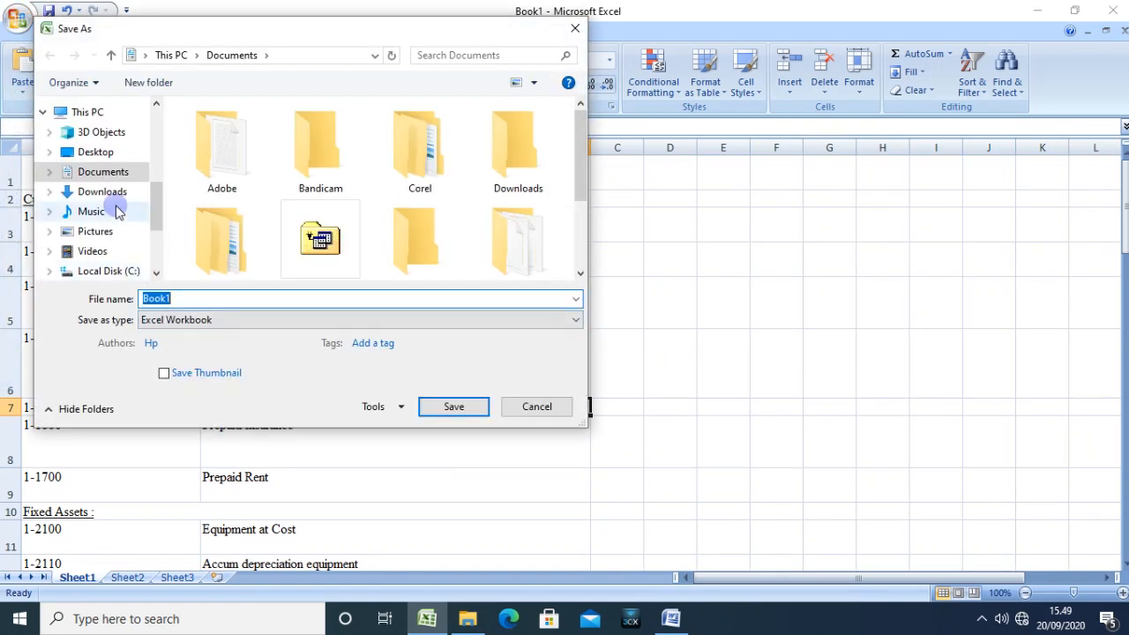
pyautogui.click(157, 249)
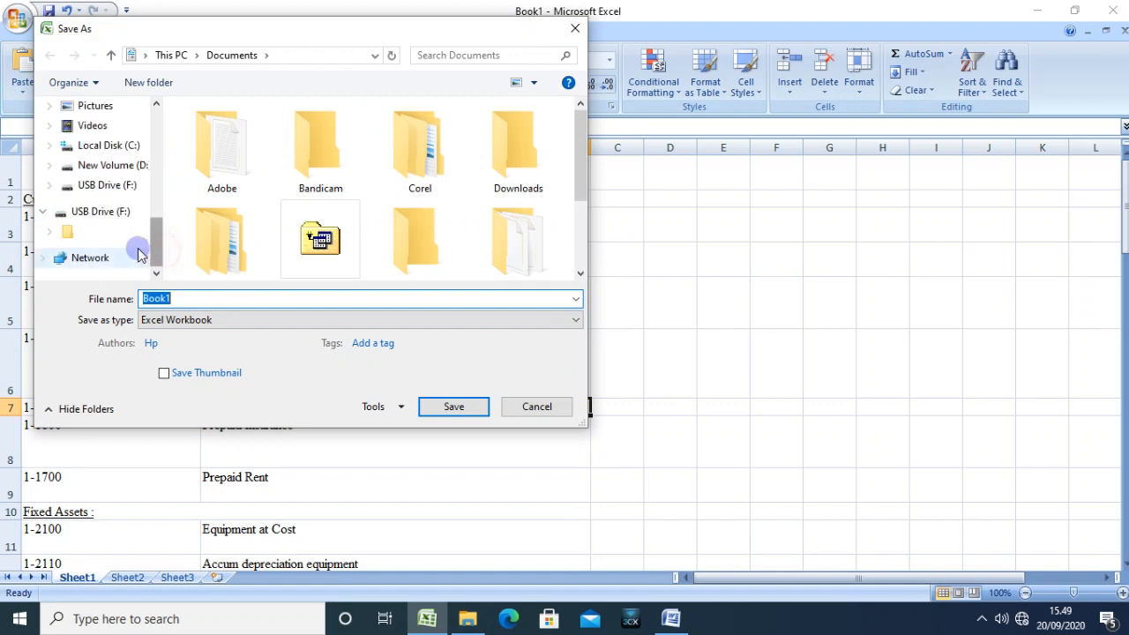
pyautogui.click(119, 184)
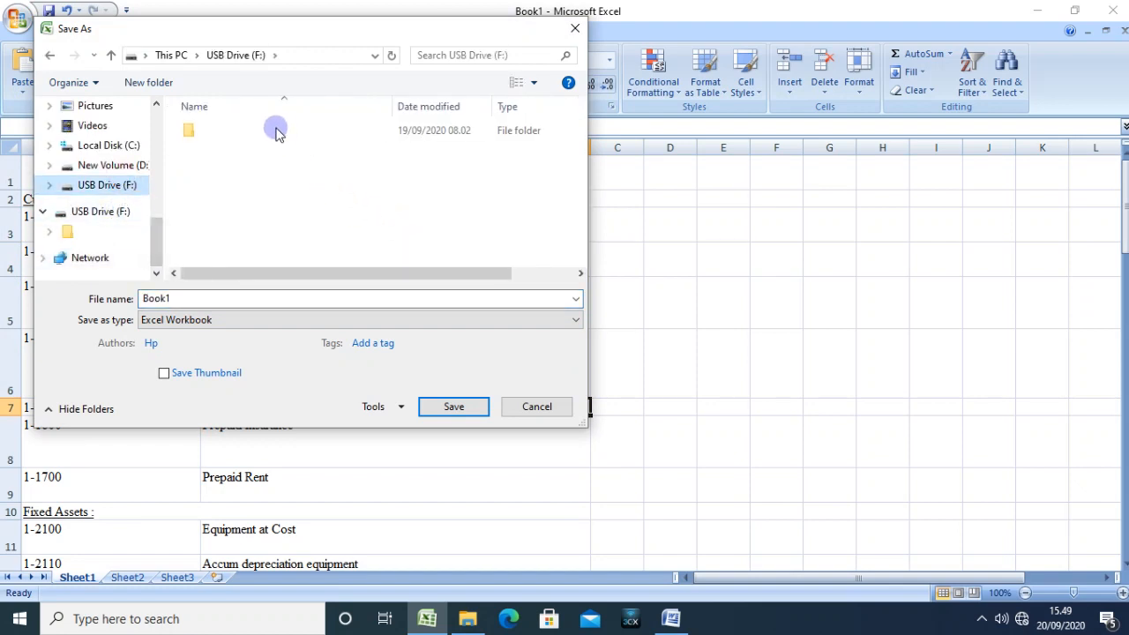
pyautogui.click(89, 164)
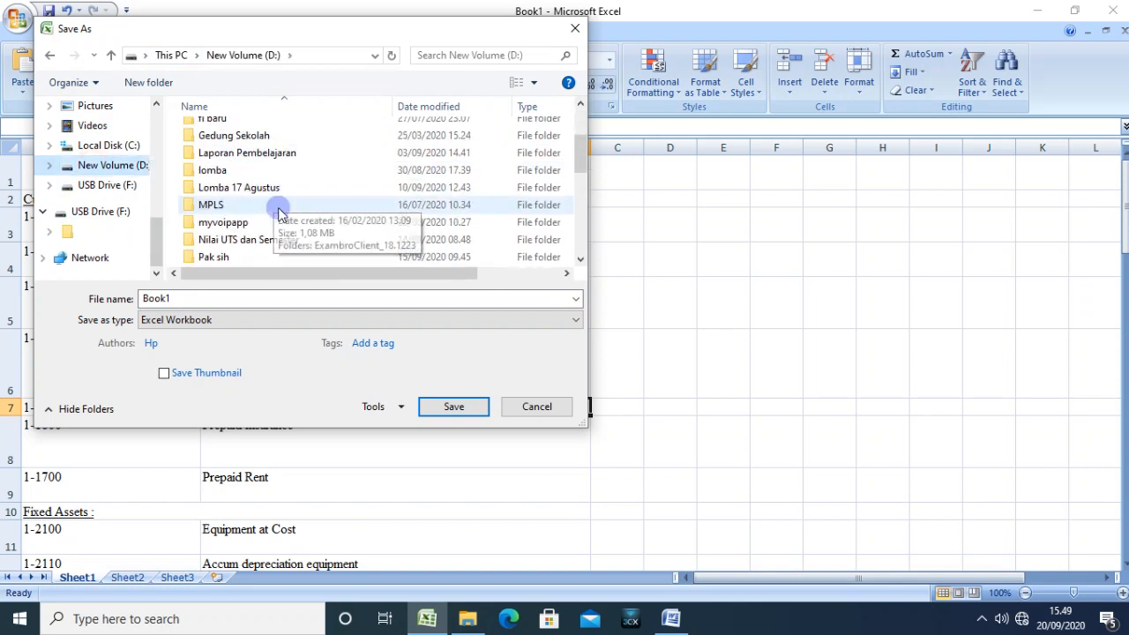
pyautogui.click(279, 208)
pyautogui.scroll(-3, 278, 212)
pyautogui.scroll(1, 277, 211)
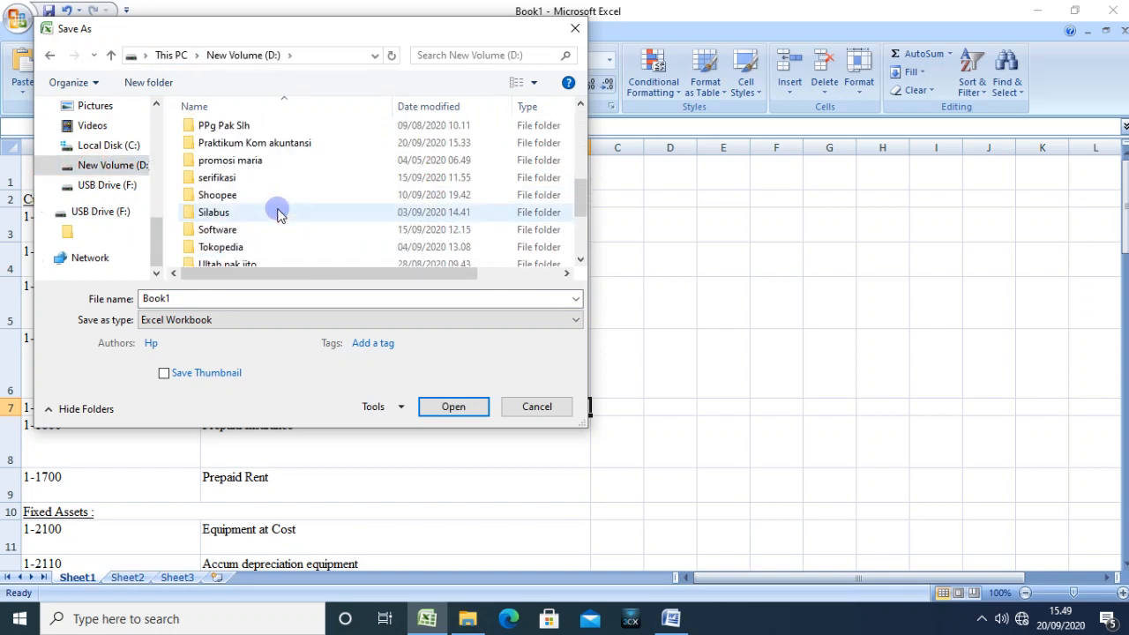
pyautogui.doubleClick(265, 144)
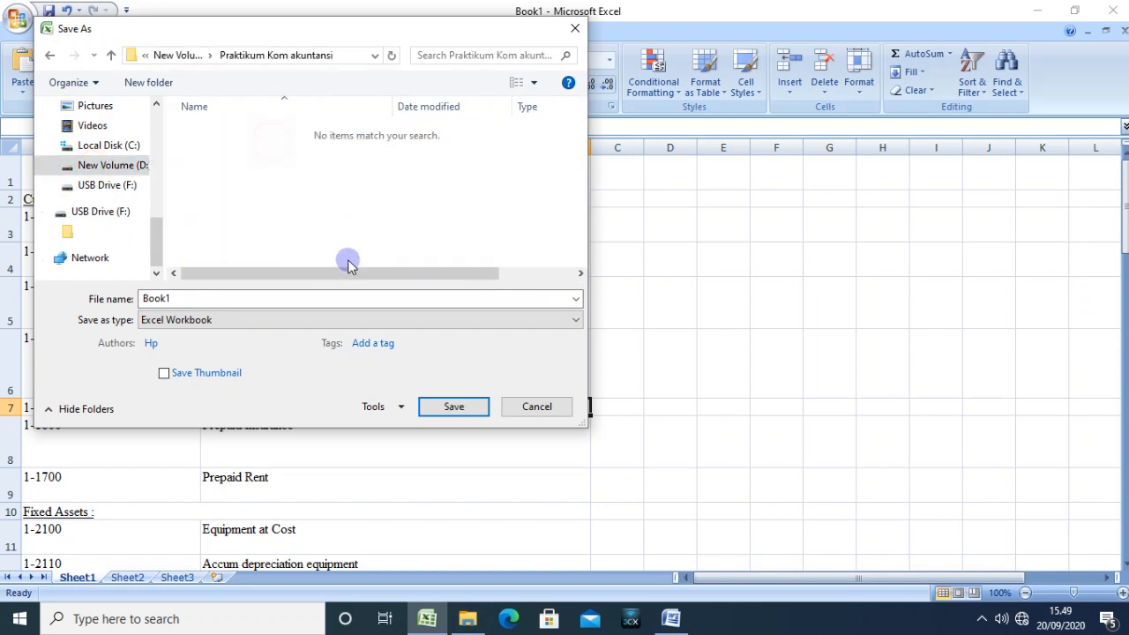
# Step: Check the company name in the Word document, and save the file as an Excel Workbook named "akun salon cantik"
pyautogui.doubleClick(271, 297)
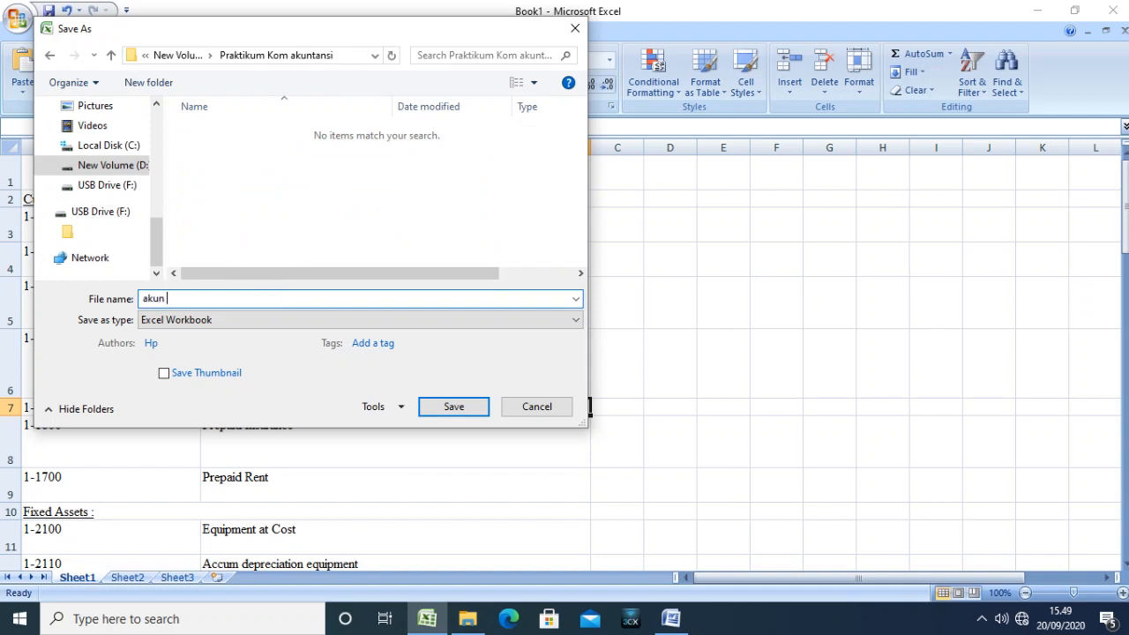
pyautogui.click(671, 618)
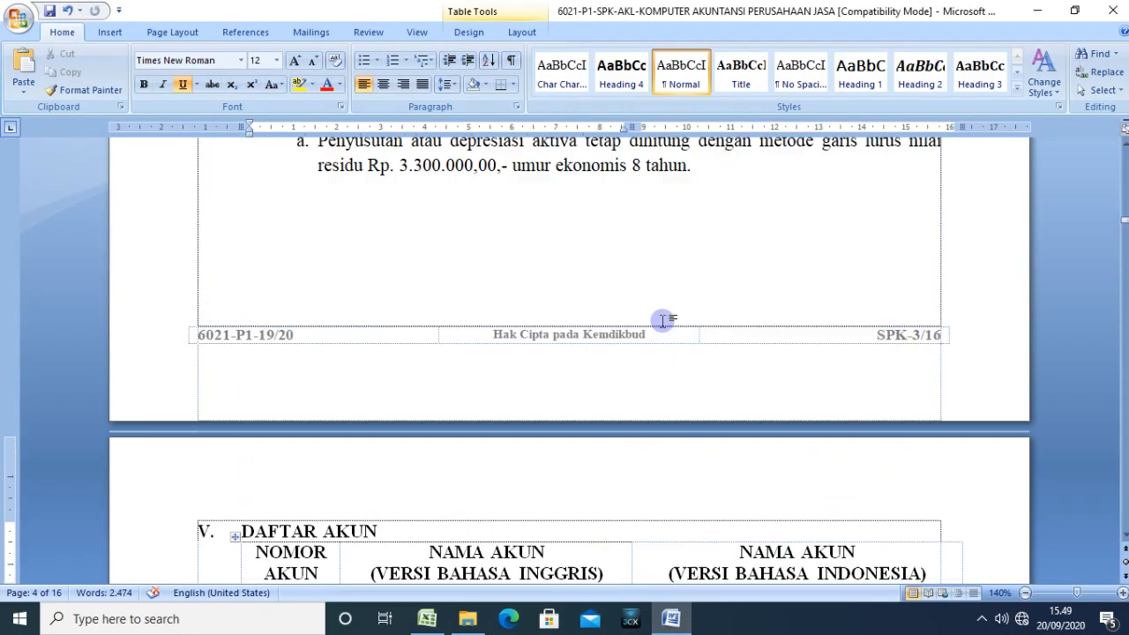
pyautogui.scroll(15, 664, 320)
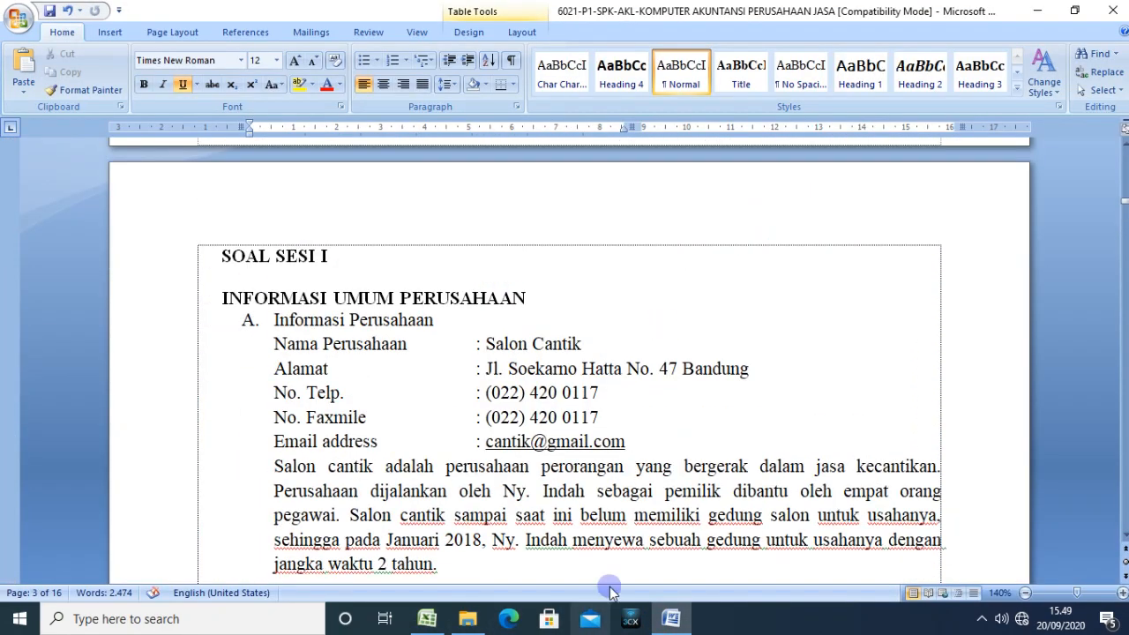
pyautogui.click(427, 618)
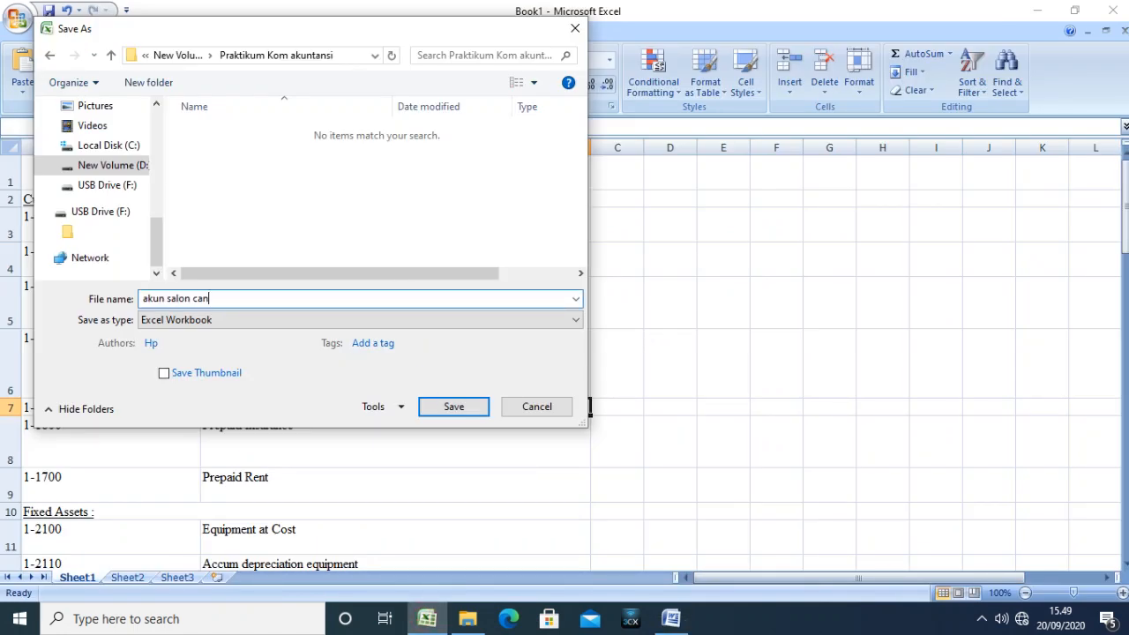
pyautogui.click(462, 407)
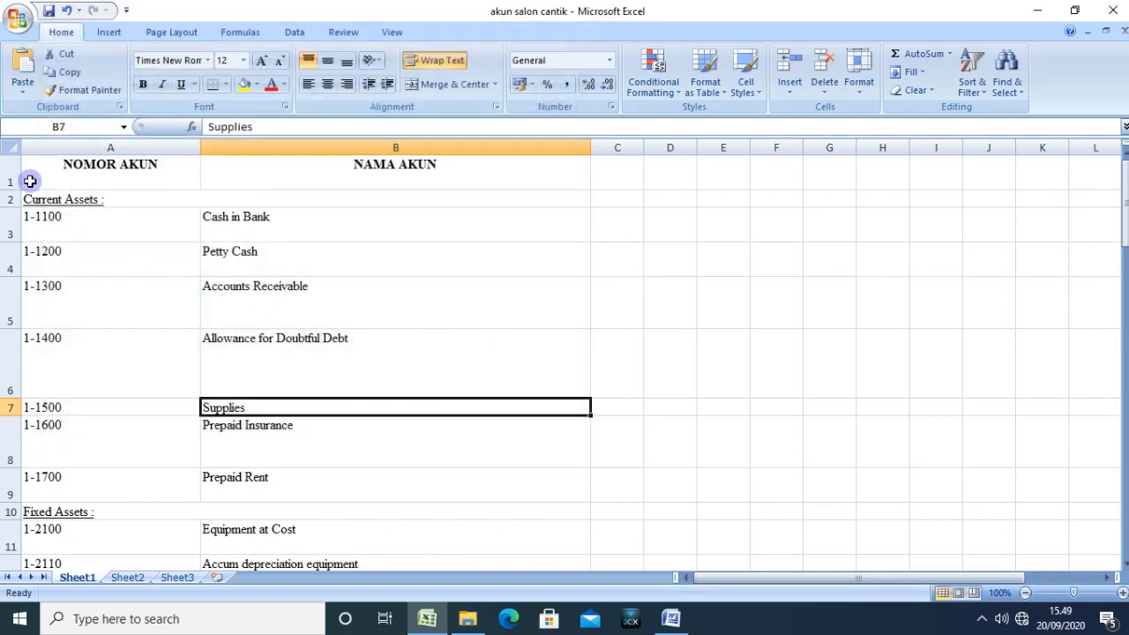
# Step: Save a copy of the workbook as Text (Tab delimited) under the name "akun salon cantik", accepting the format's limitations
pyautogui.click(8, 15)
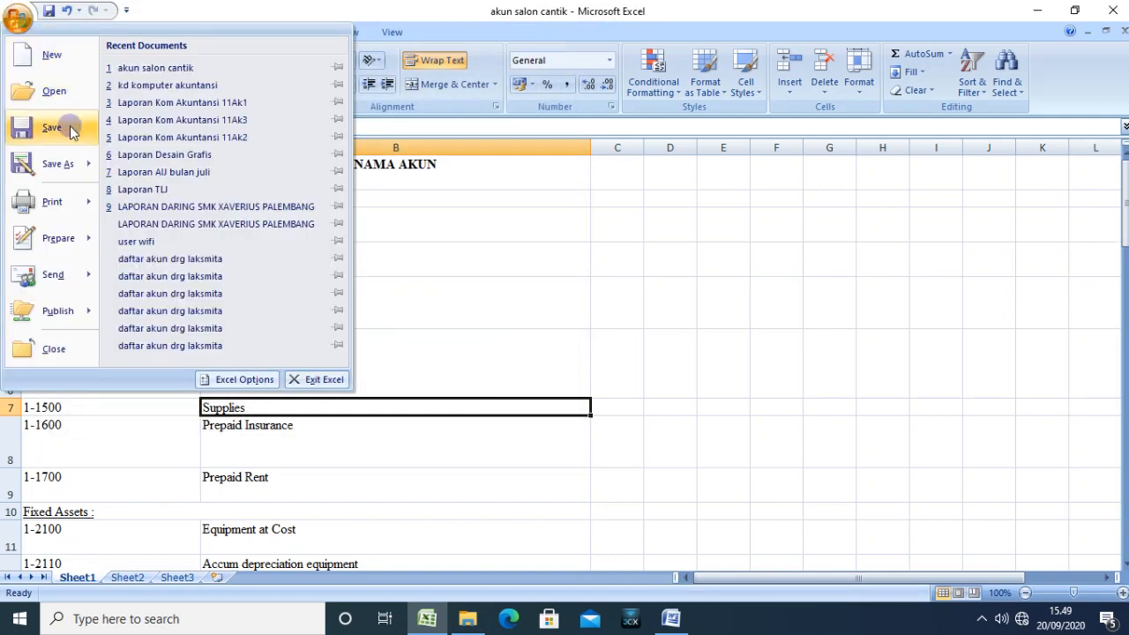
pyautogui.click(62, 163)
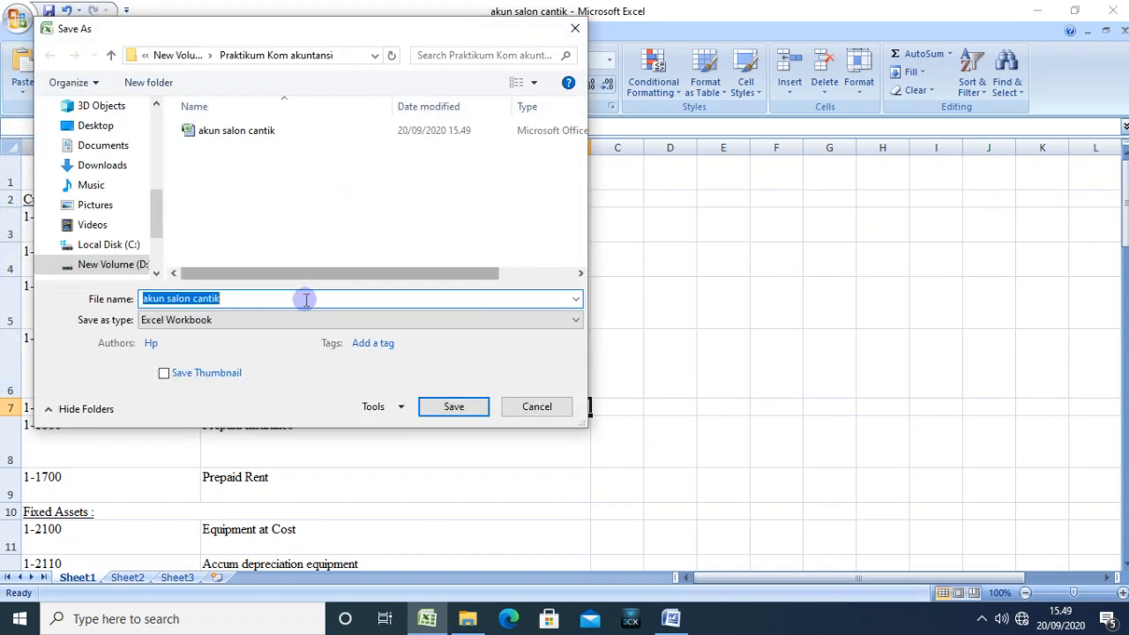
pyautogui.click(296, 323)
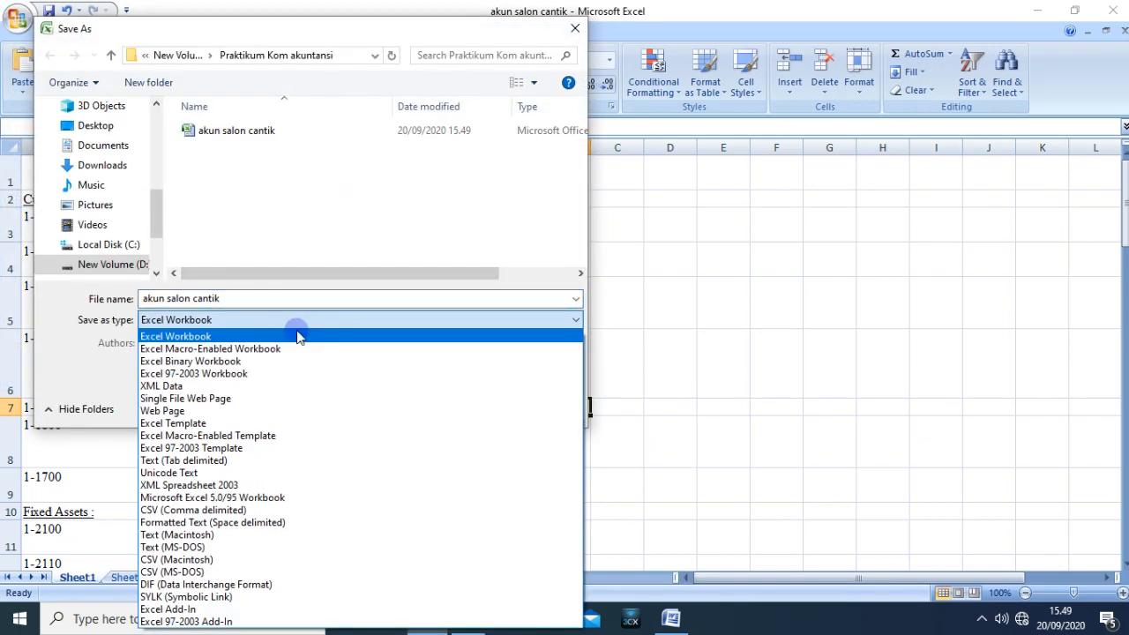
pyautogui.click(280, 462)
pyautogui.click(250, 300)
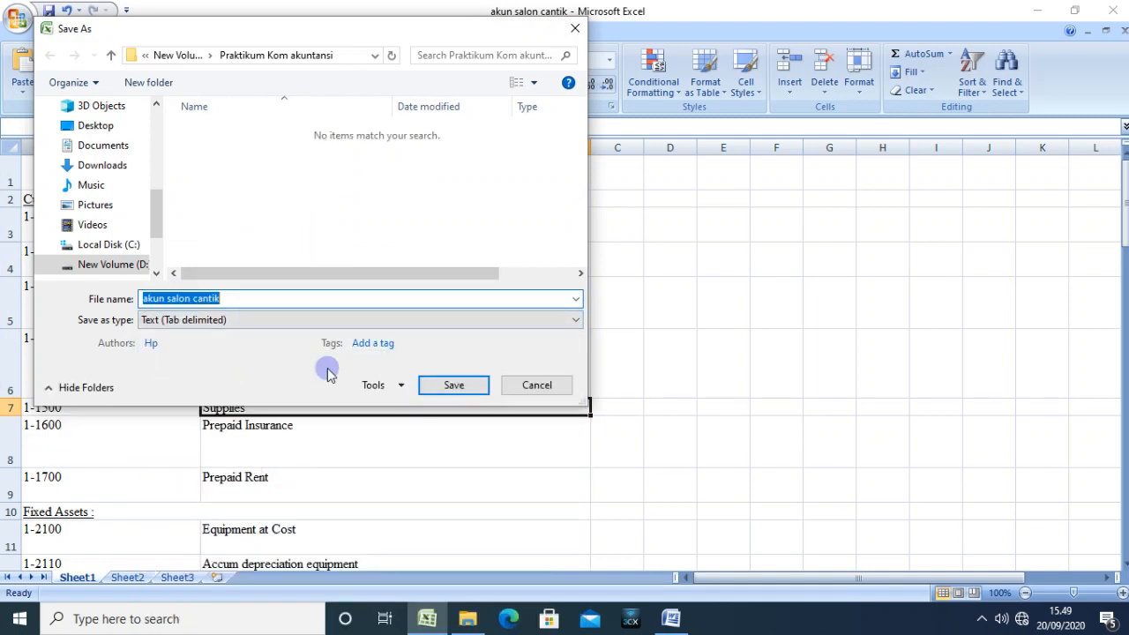
pyautogui.click(476, 386)
pyautogui.click(536, 359)
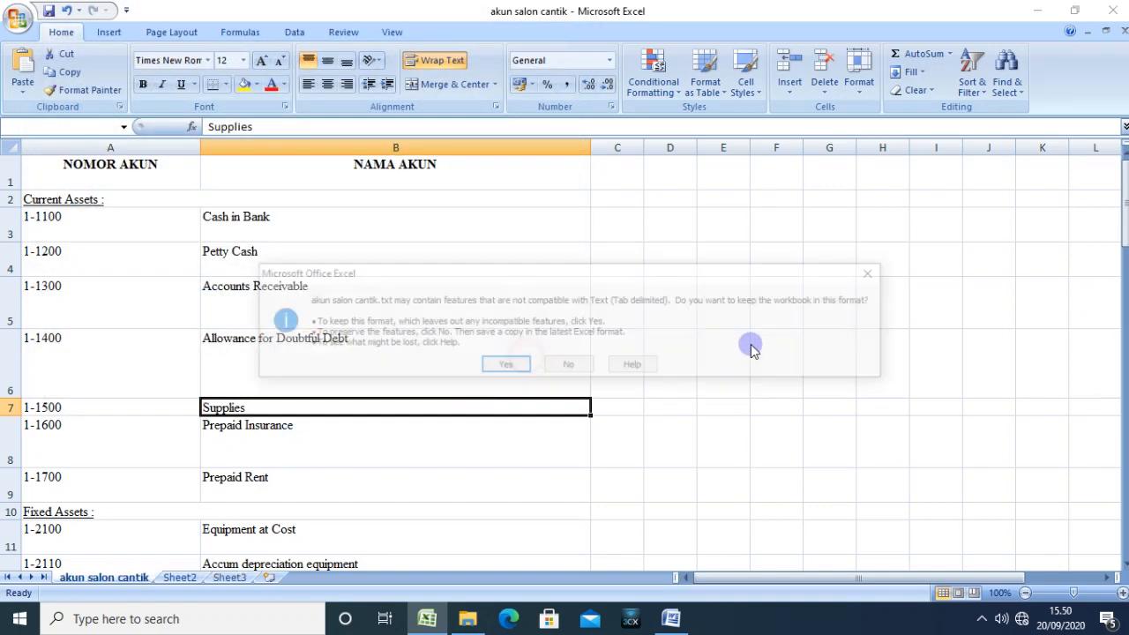
pyautogui.click(500, 368)
pyautogui.click(733, 370)
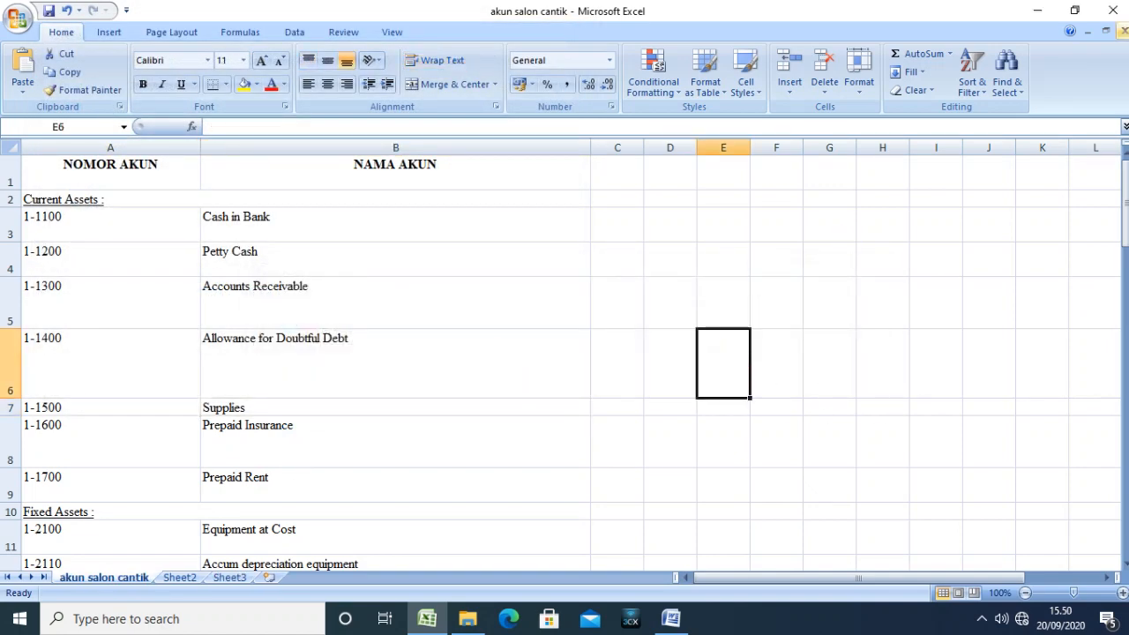
# Step: Minimize the Excel and Word windows to reach the desktop, and launch MYOB Accounting
pyautogui.click(1110, 10)
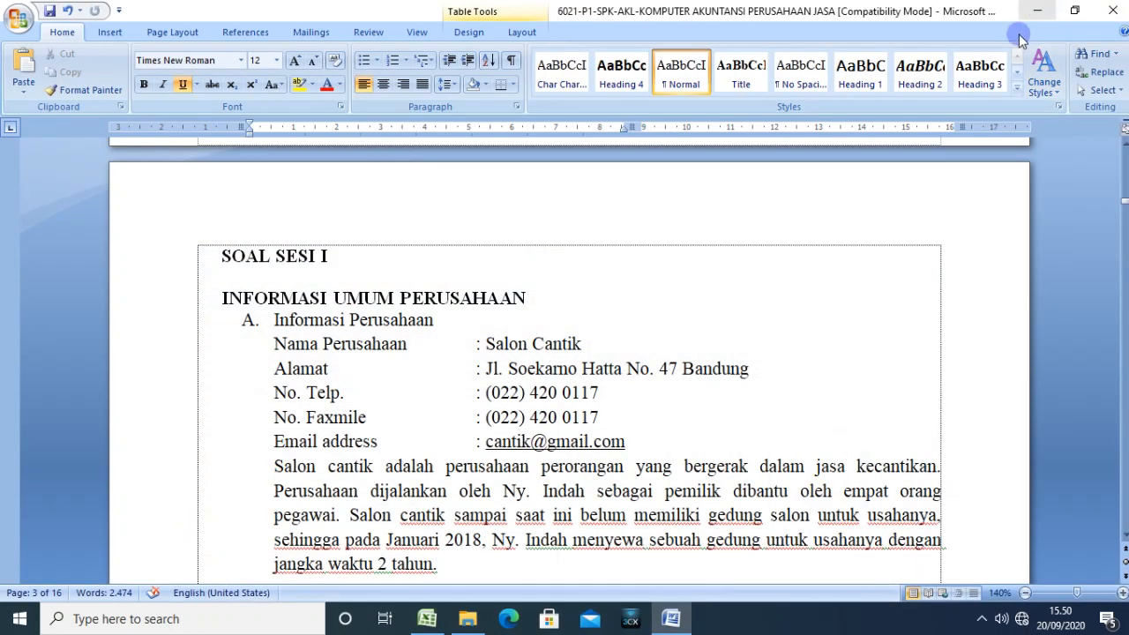
pyautogui.click(1032, 13)
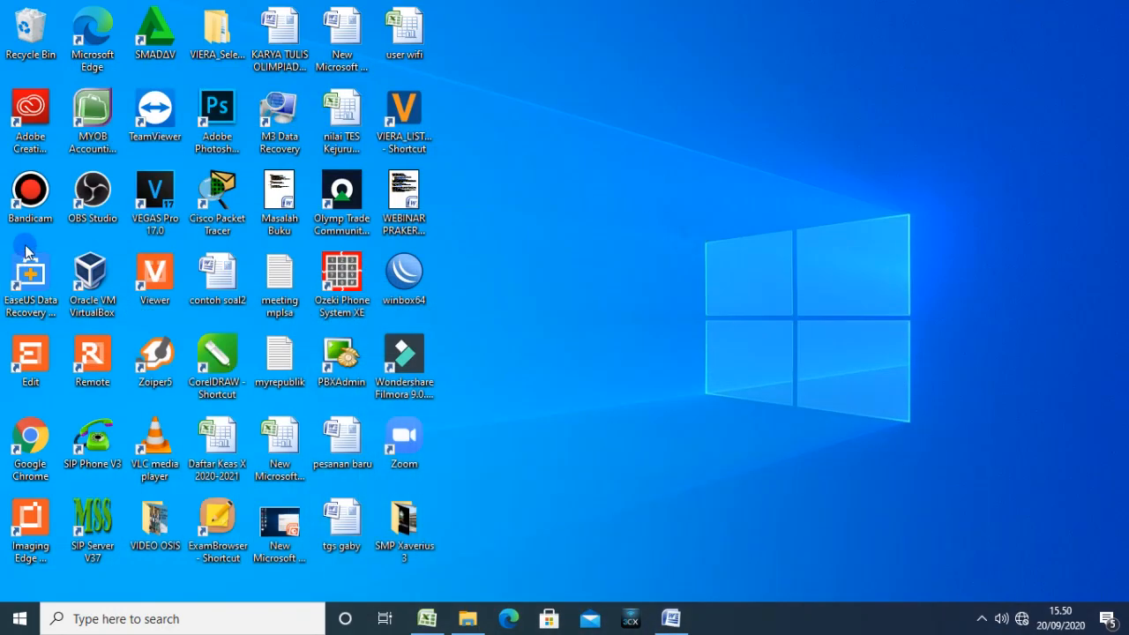
pyautogui.doubleClick(82, 118)
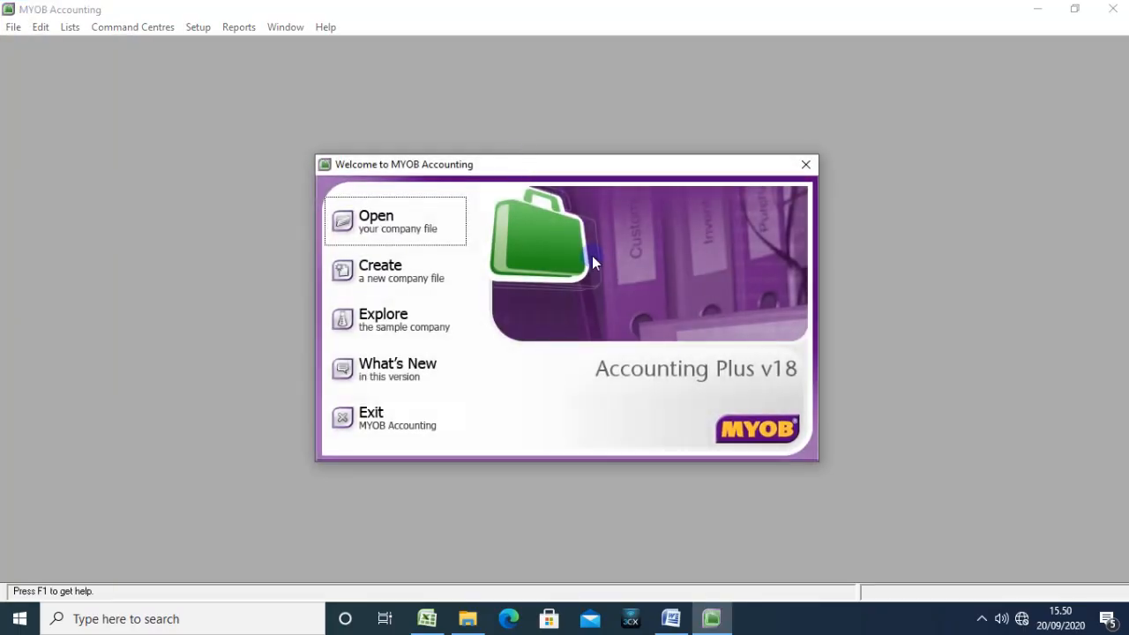
# Step: Start creating a new company file and enter "Salon Cantik" as the company name
pyautogui.click(398, 271)
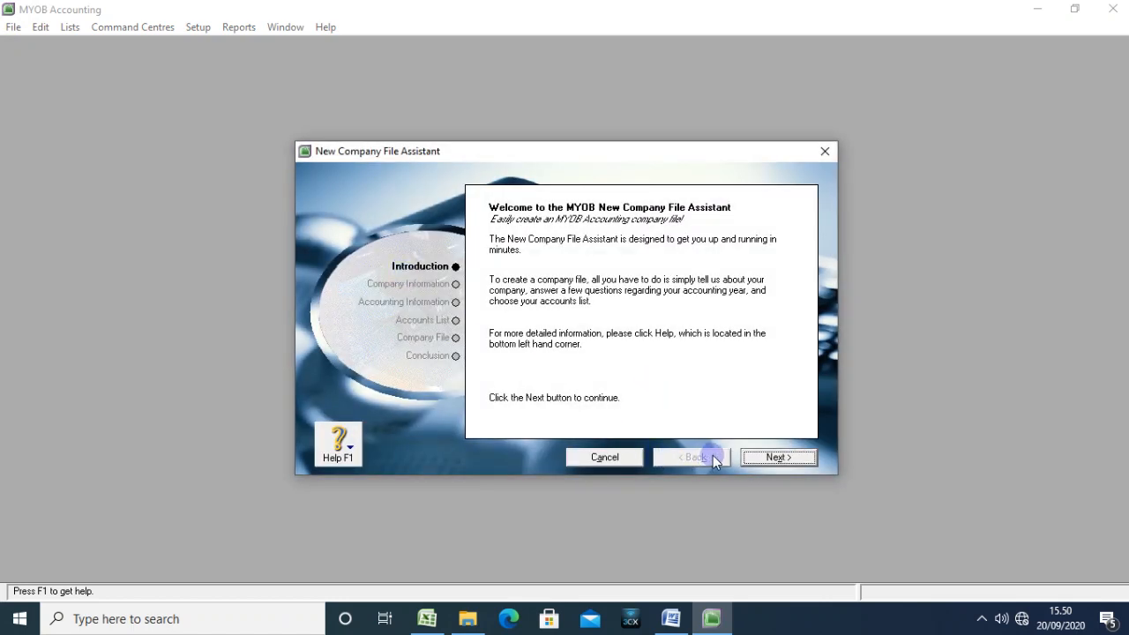
pyautogui.click(781, 458)
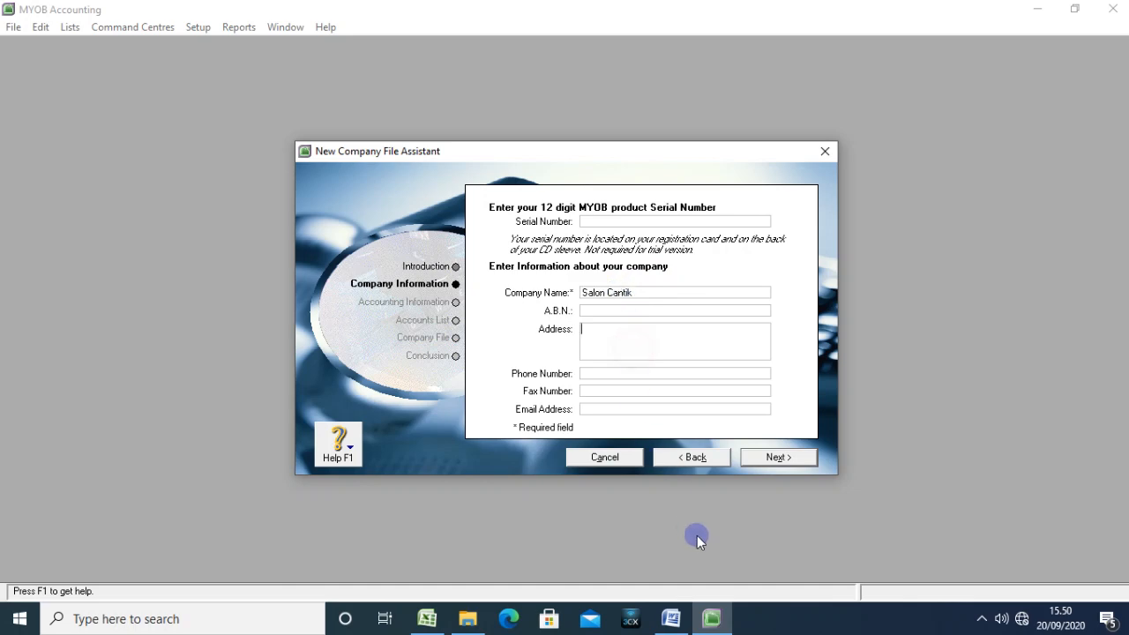
# Step: Copy the company's address from the Word document and paste it into the Address field of the MYOB company information
pyautogui.click(670, 618)
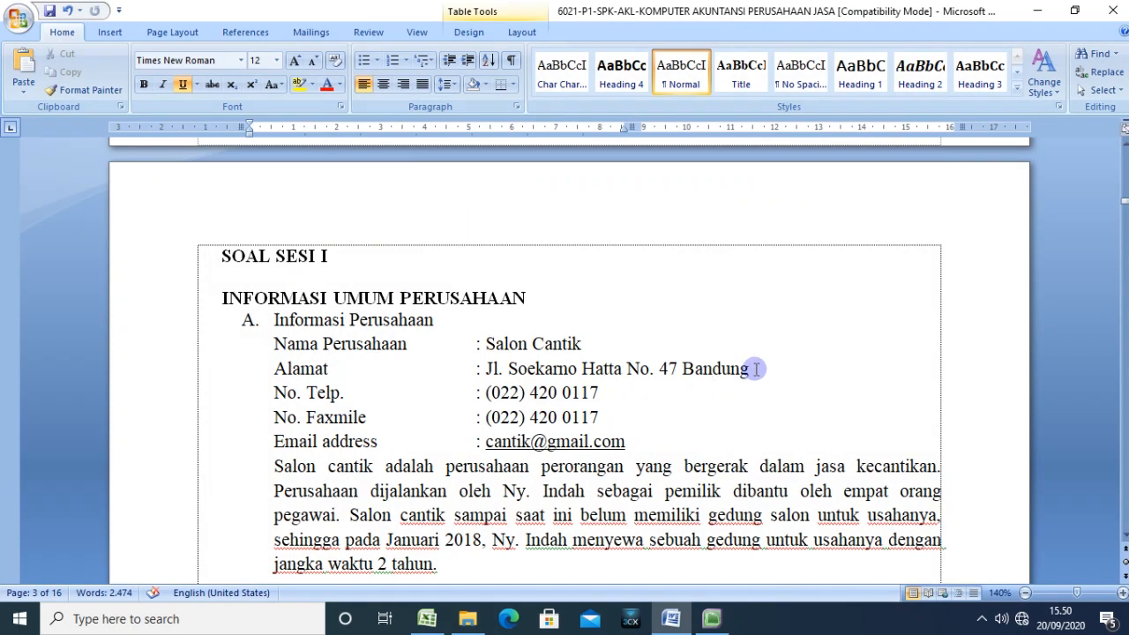
pyautogui.moveTo(756, 368); pyautogui.dragTo(485, 369)
pyautogui.hotkey('ctrl', 'c')
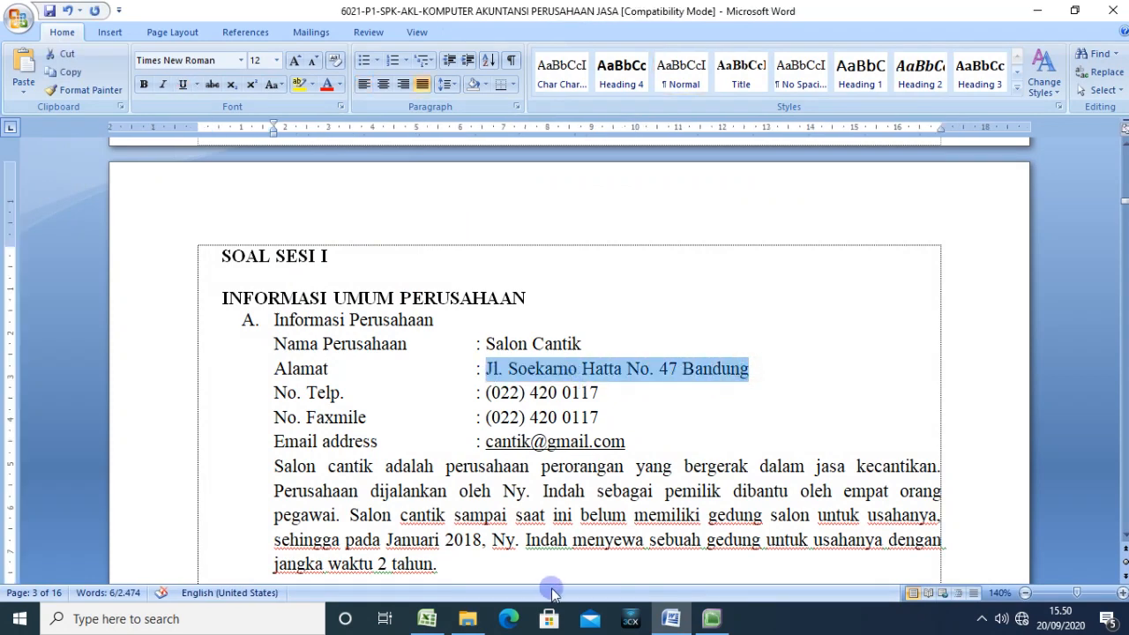
pyautogui.click(713, 620)
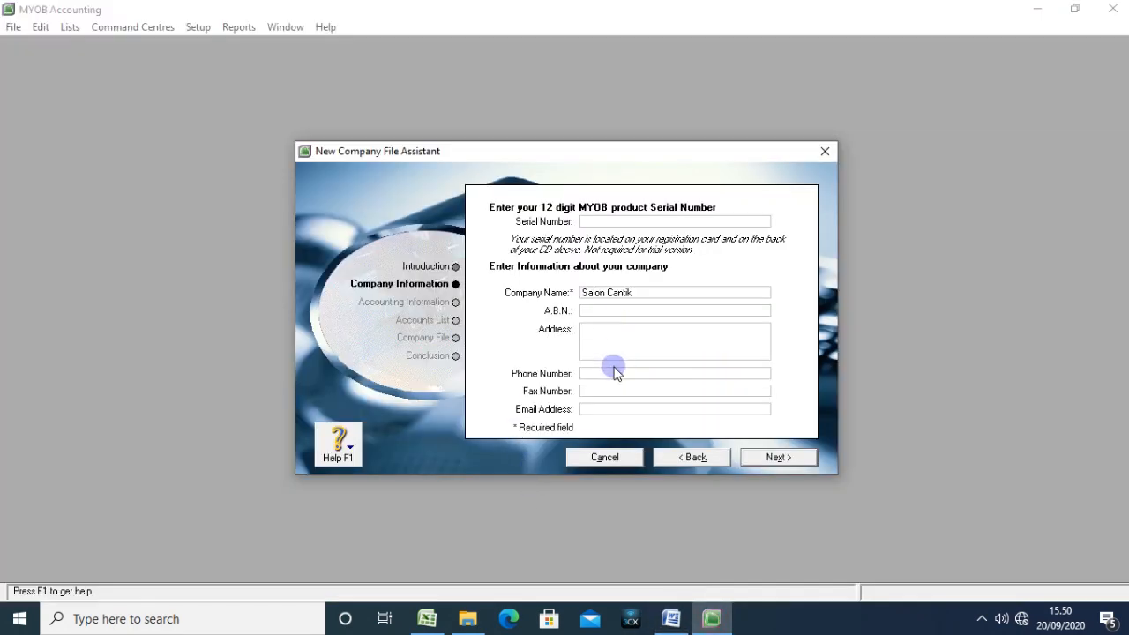
pyautogui.click(670, 618)
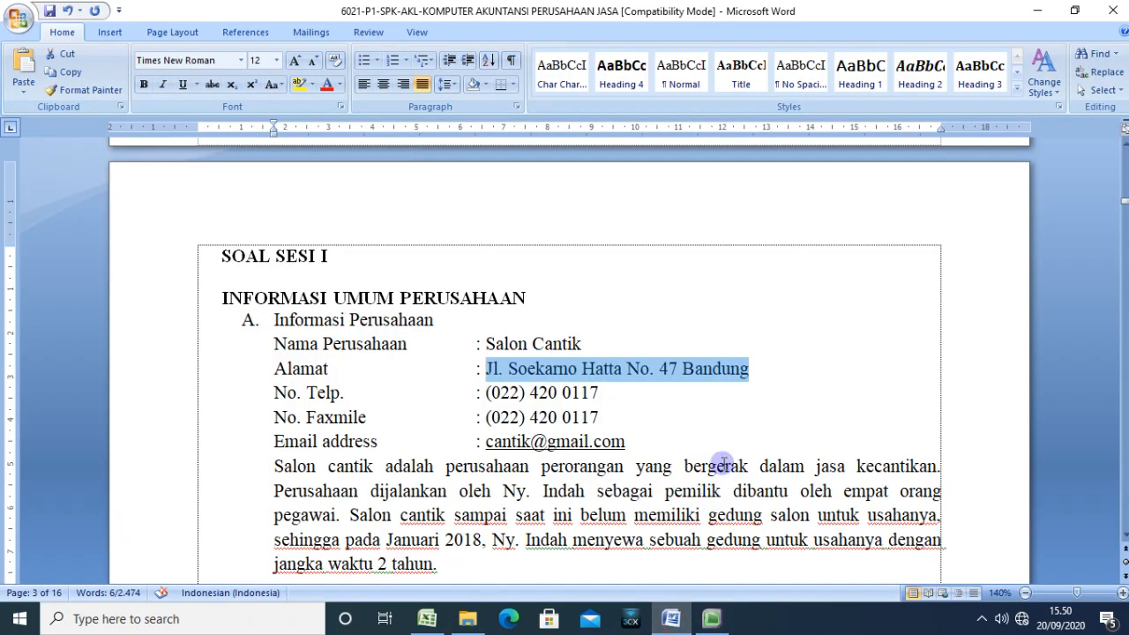
pyautogui.click(713, 619)
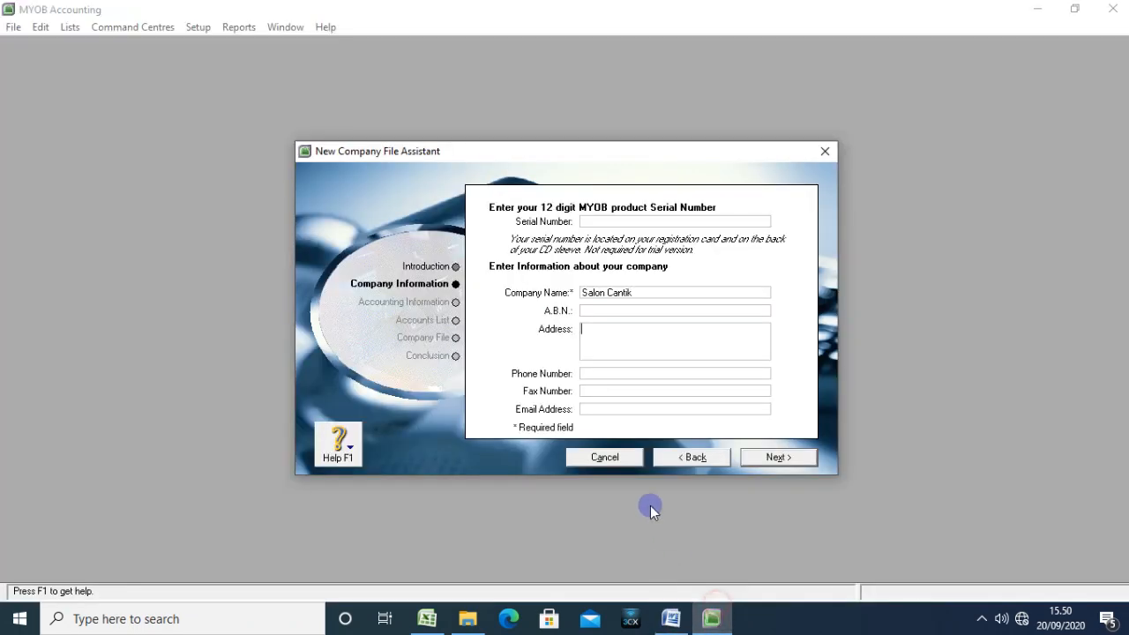
pyautogui.rightClick(596, 343)
pyautogui.click(633, 414)
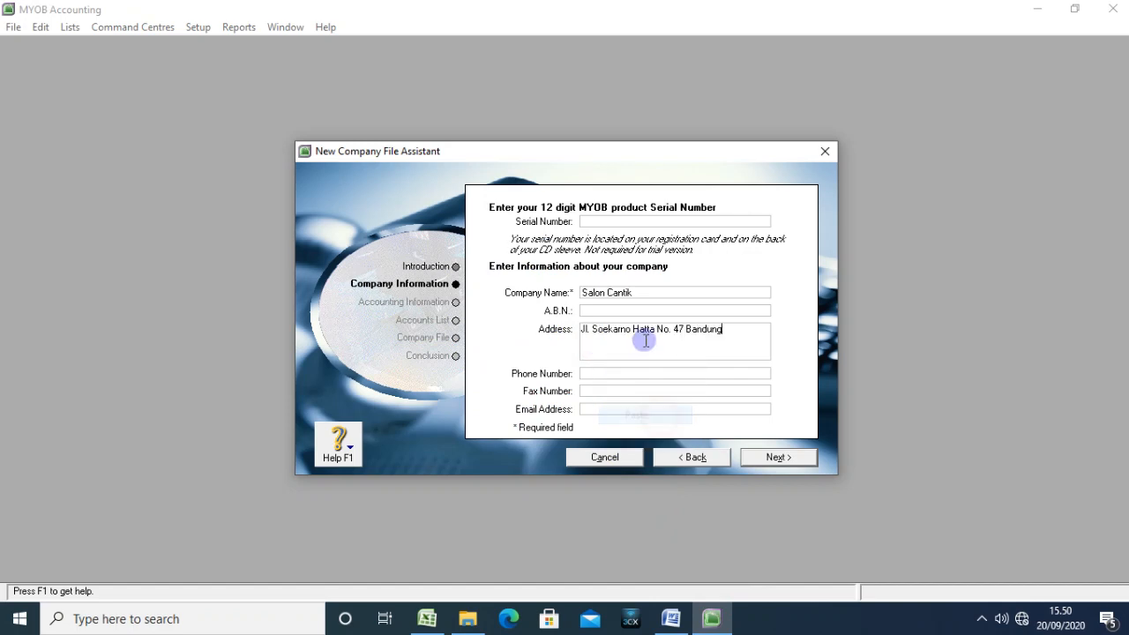
# Step: Copy the company's phone number from the Word document into the Phone Number field in MYOB
pyautogui.click(670, 619)
pyautogui.moveTo(631, 395); pyautogui.dragTo(484, 391)
pyautogui.hotkey('ctrl', 'c')
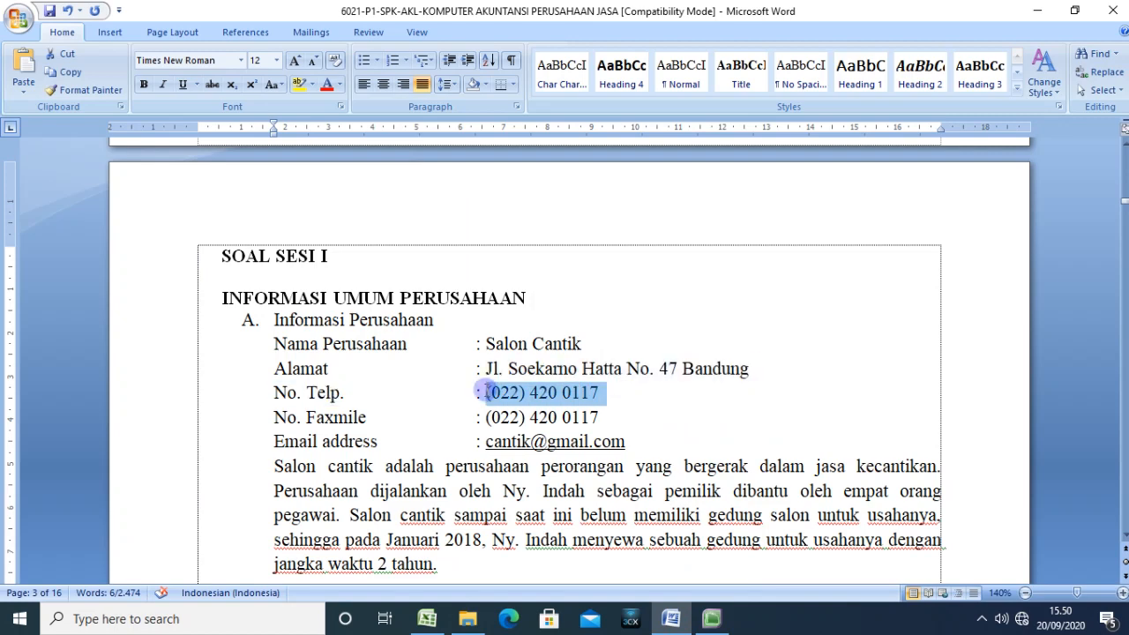
pyautogui.click(711, 618)
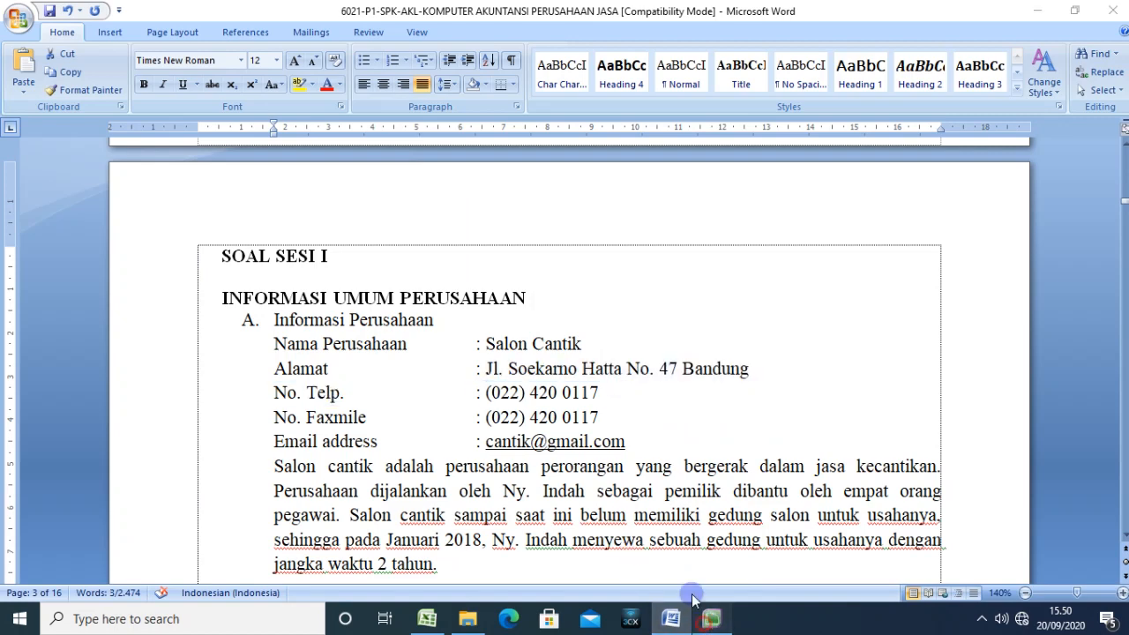
pyautogui.click(591, 376)
pyautogui.rightClick(593, 378)
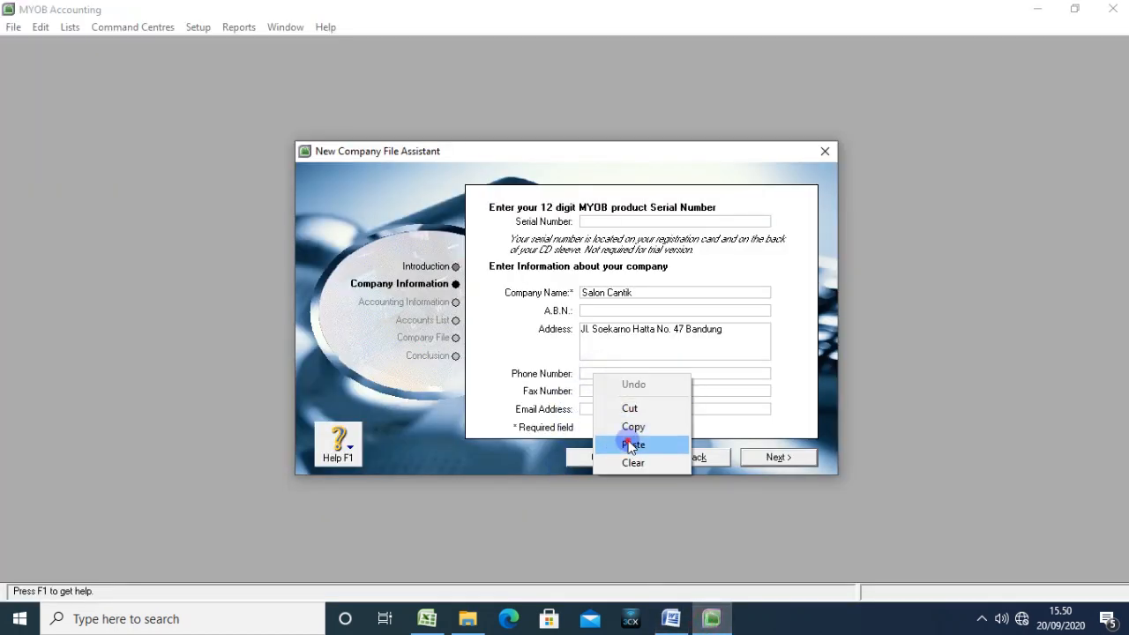
pyautogui.click(631, 445)
# Step: Copy the company's fax number from the Word document into the Fax Number field in MYOB
pyautogui.click(615, 393)
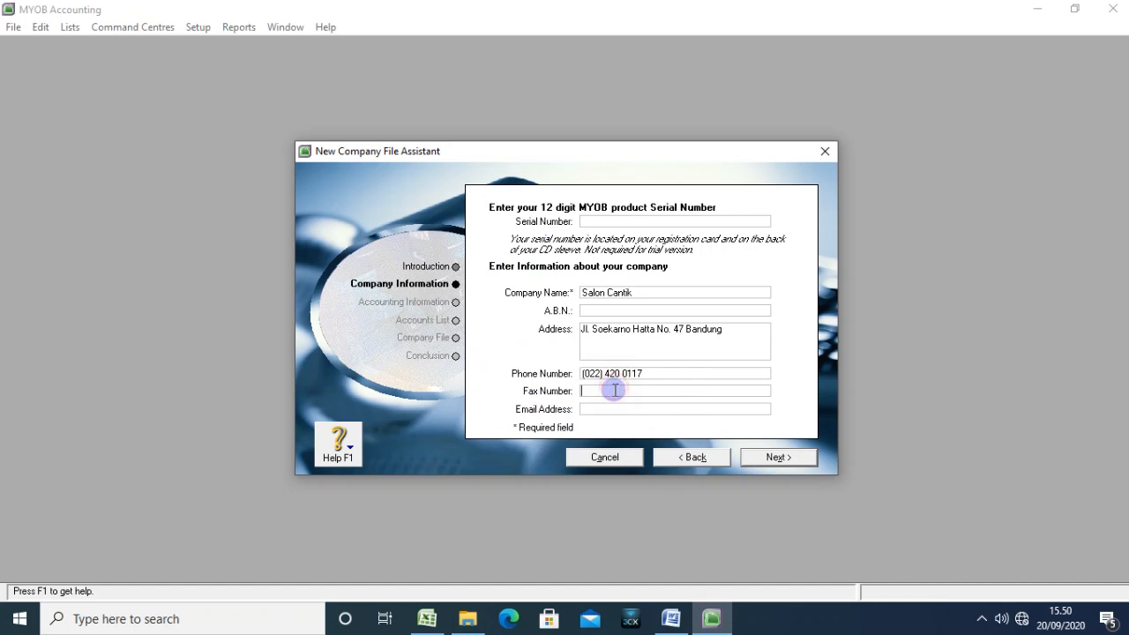
pyautogui.click(670, 619)
pyautogui.moveTo(603, 419); pyautogui.dragTo(495, 414)
pyautogui.hotkey('ctrl', 'c')
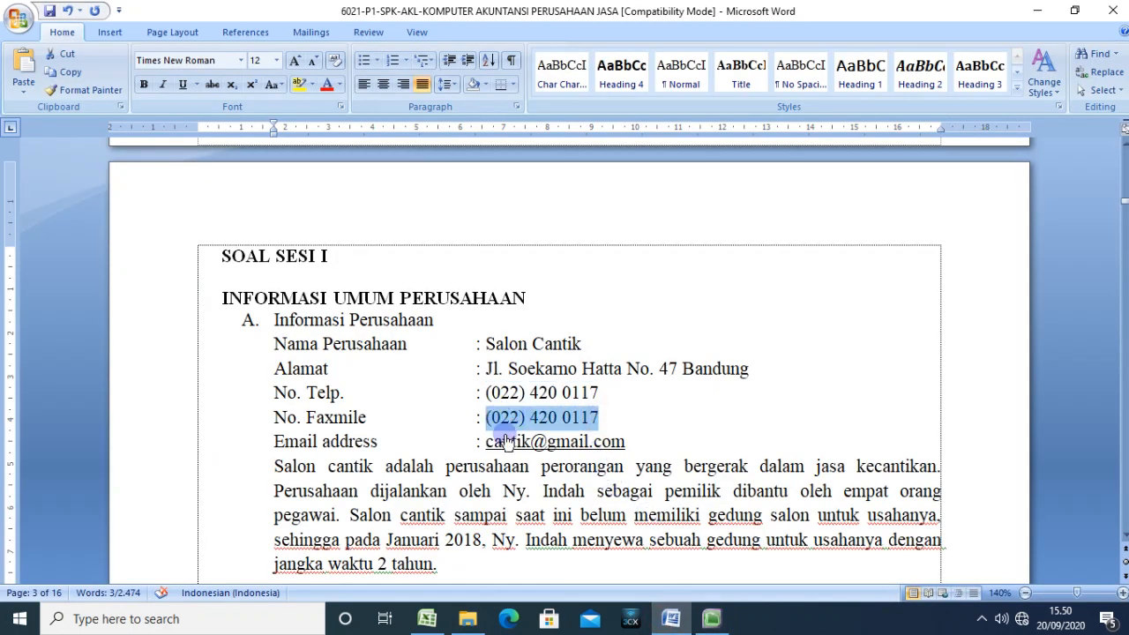
pyautogui.click(711, 619)
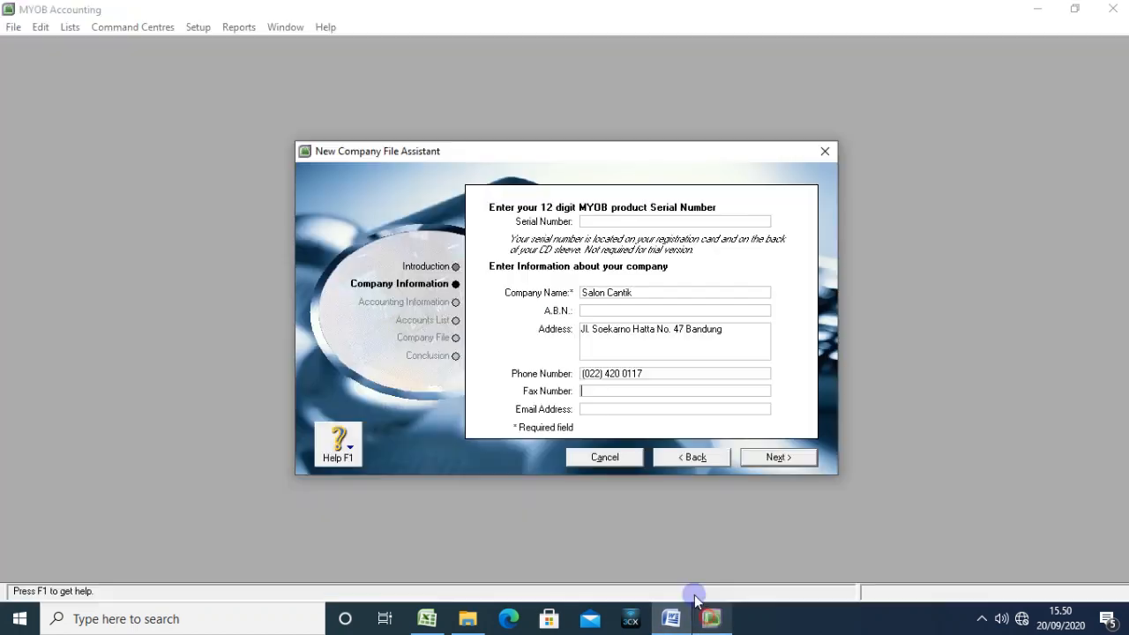
pyautogui.rightClick(599, 391)
pyautogui.click(630, 460)
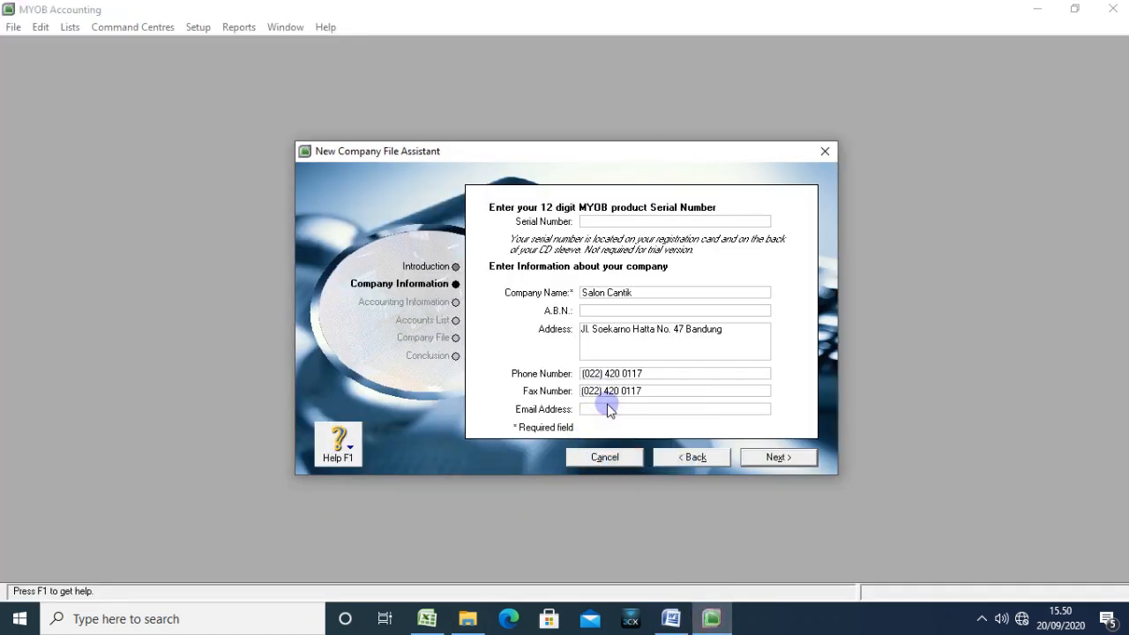
# Step: Copy the company's e-mail address from the Word document into MYOB's Email Address field, and continue to the accounting information
pyautogui.click(670, 618)
pyautogui.moveTo(635, 440); pyautogui.dragTo(487, 441)
pyautogui.hotkey('ctrl', 'c')
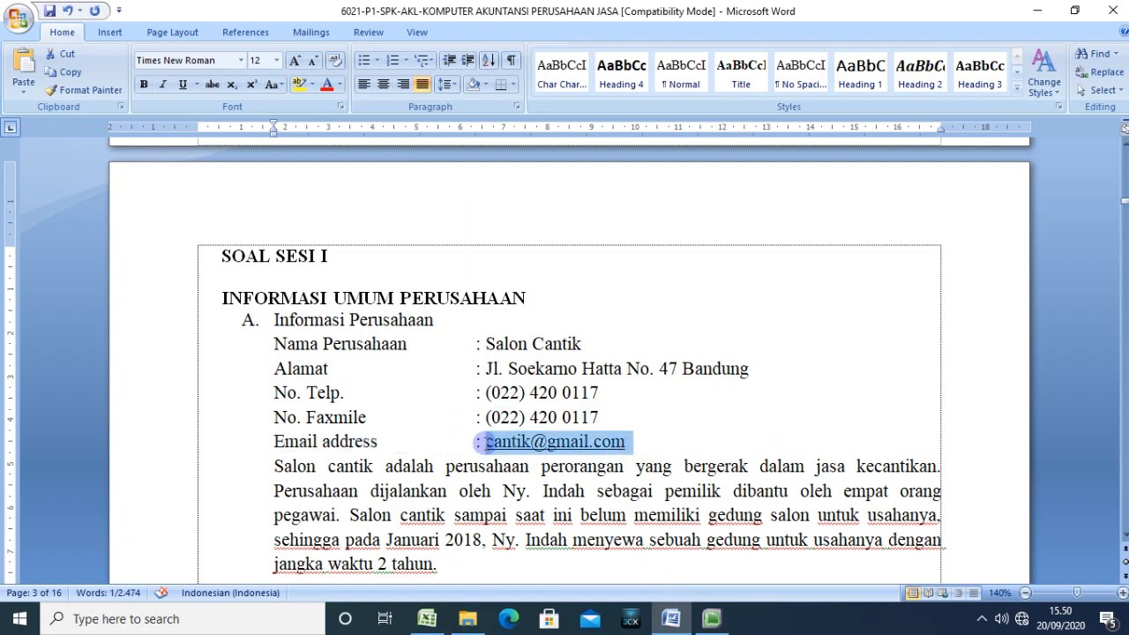
pyautogui.click(711, 618)
pyautogui.rightClick(600, 409)
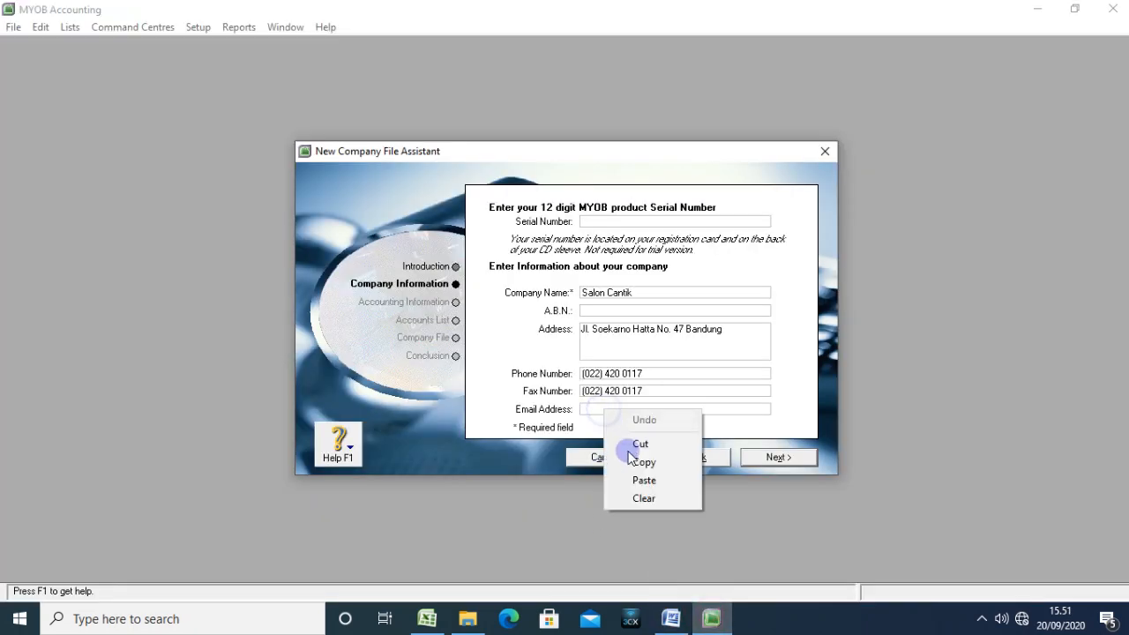
pyautogui.click(642, 479)
pyautogui.click(767, 457)
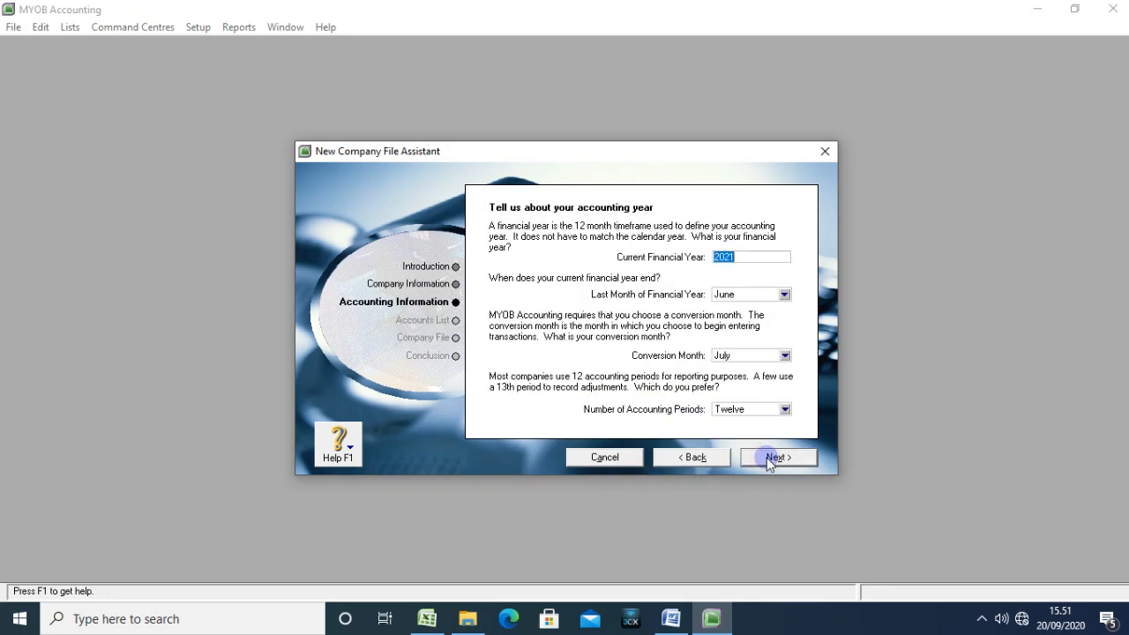
# Step: Examine the accounting policies and the trial balance heading in the Word document for the accounting period and opening balance date
pyautogui.click(671, 620)
pyautogui.scroll(-15, 639, 485)
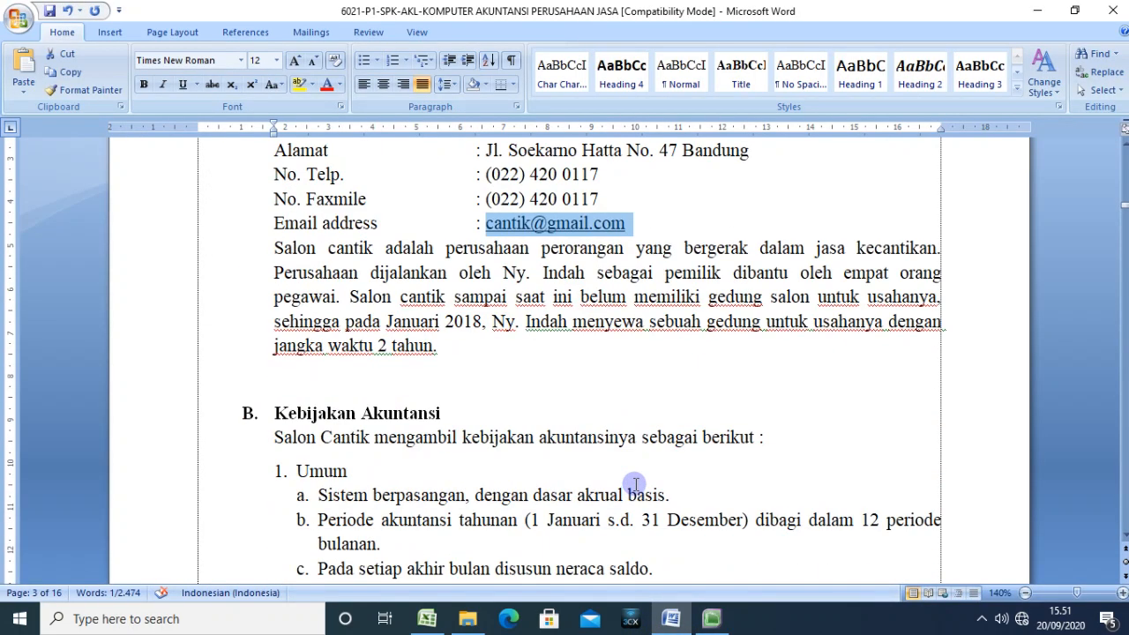
pyautogui.scroll(-15, 631, 485)
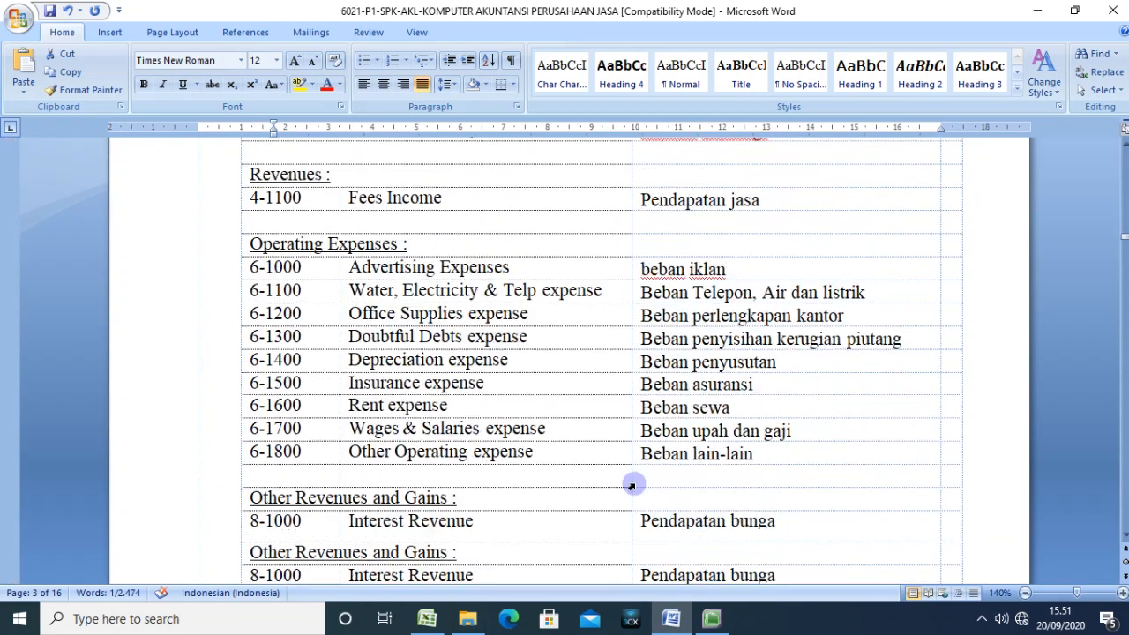
pyautogui.scroll(-5, 635, 484)
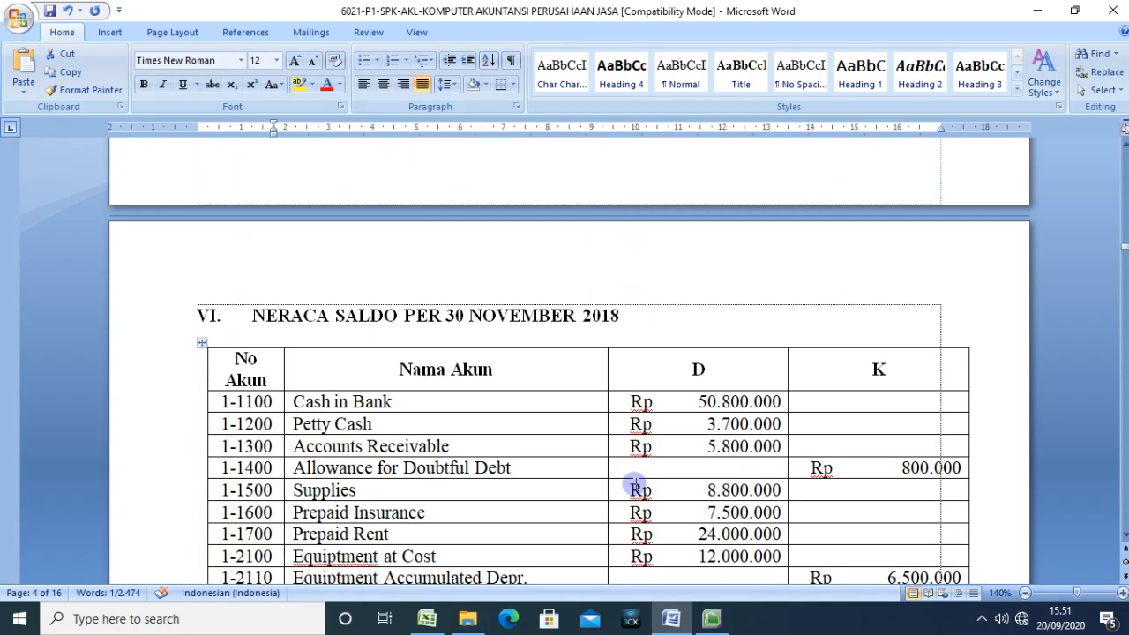
pyautogui.click(555, 362)
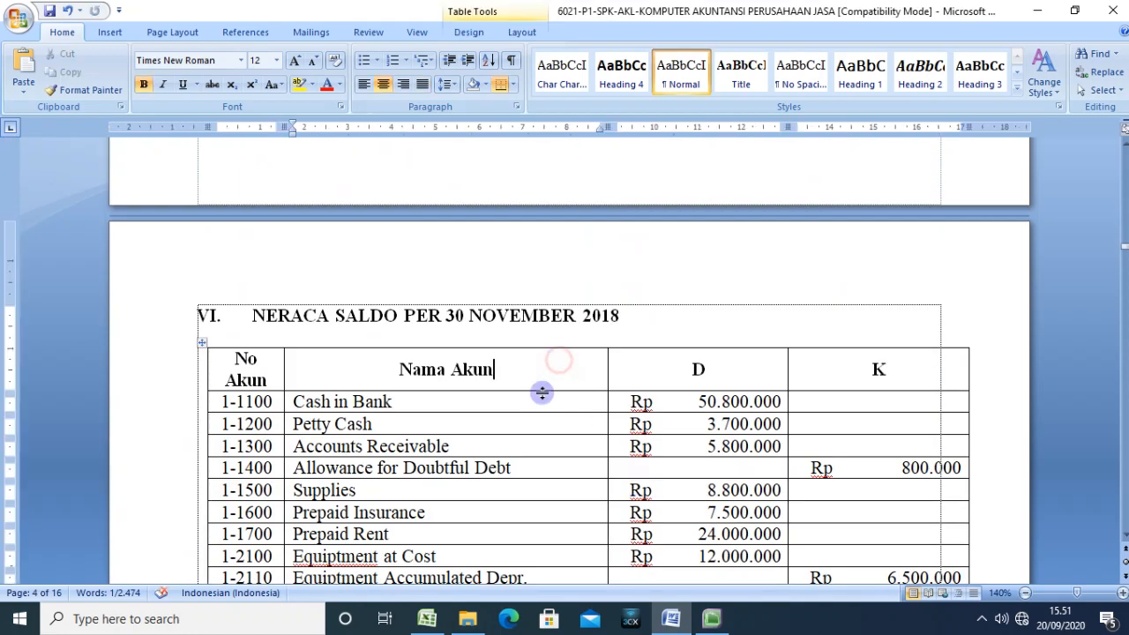
pyautogui.click(445, 331)
pyautogui.scroll(-3, 502, 326)
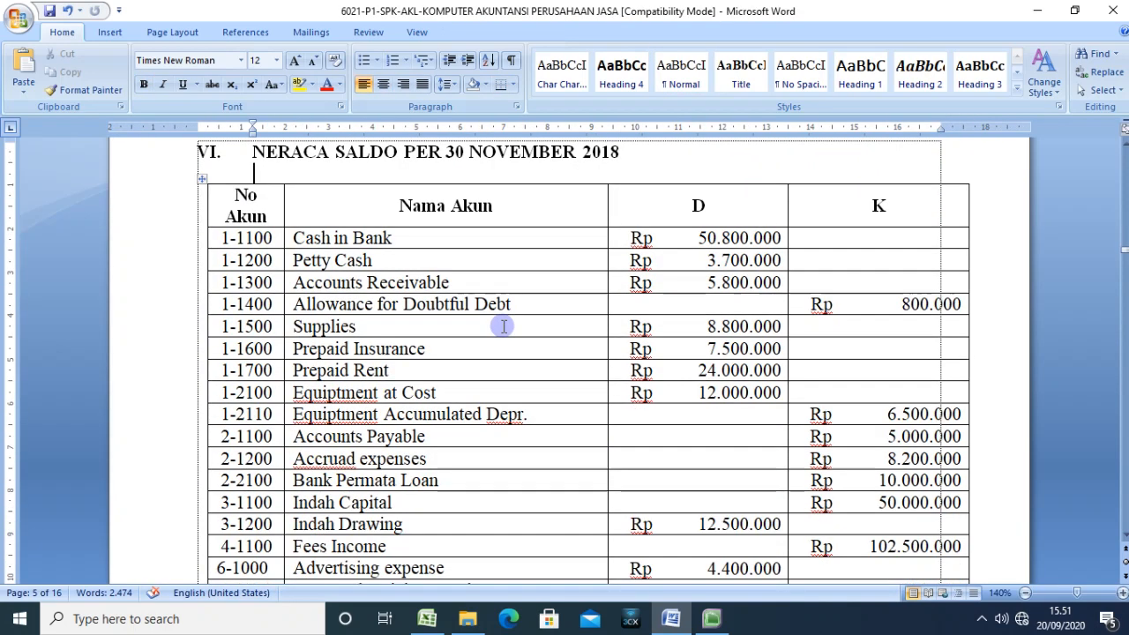
pyautogui.scroll(2, 504, 326)
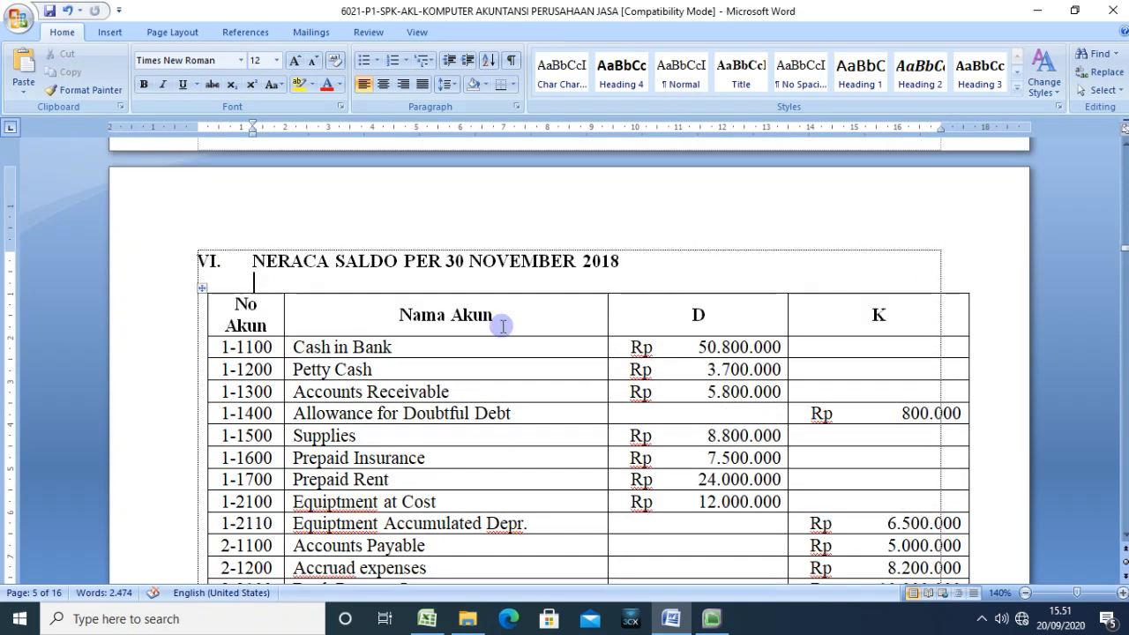
# Step: Check the voucher and cheque dates on the first transaction document, under Soal Sesi II in the Word file
pyautogui.scroll(-20, 502, 326)
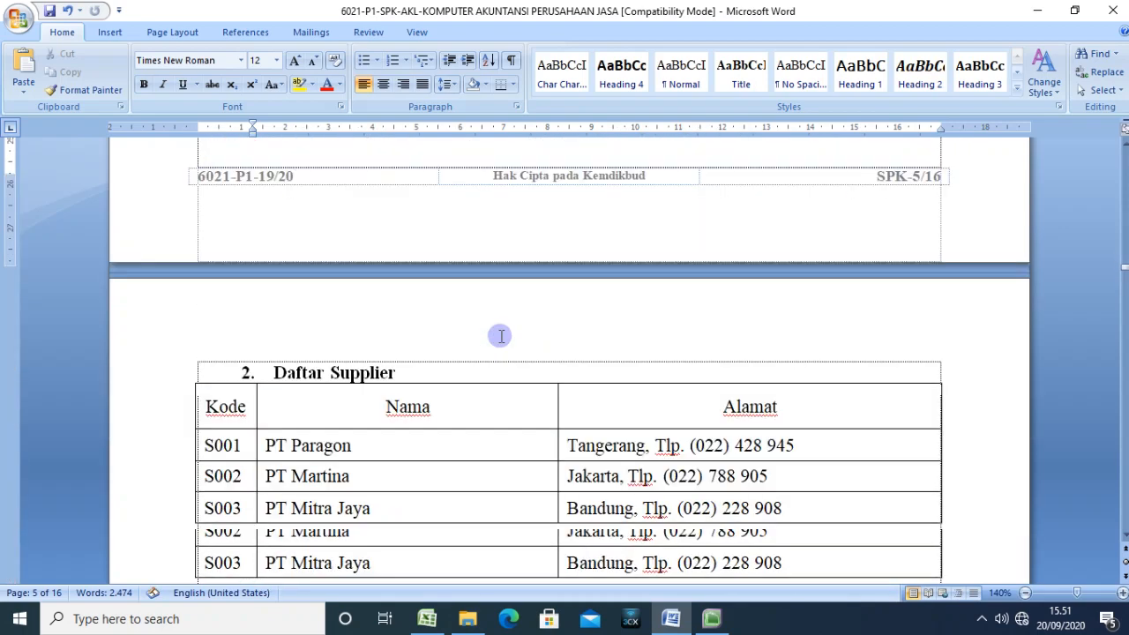
pyautogui.scroll(-20, 500, 336)
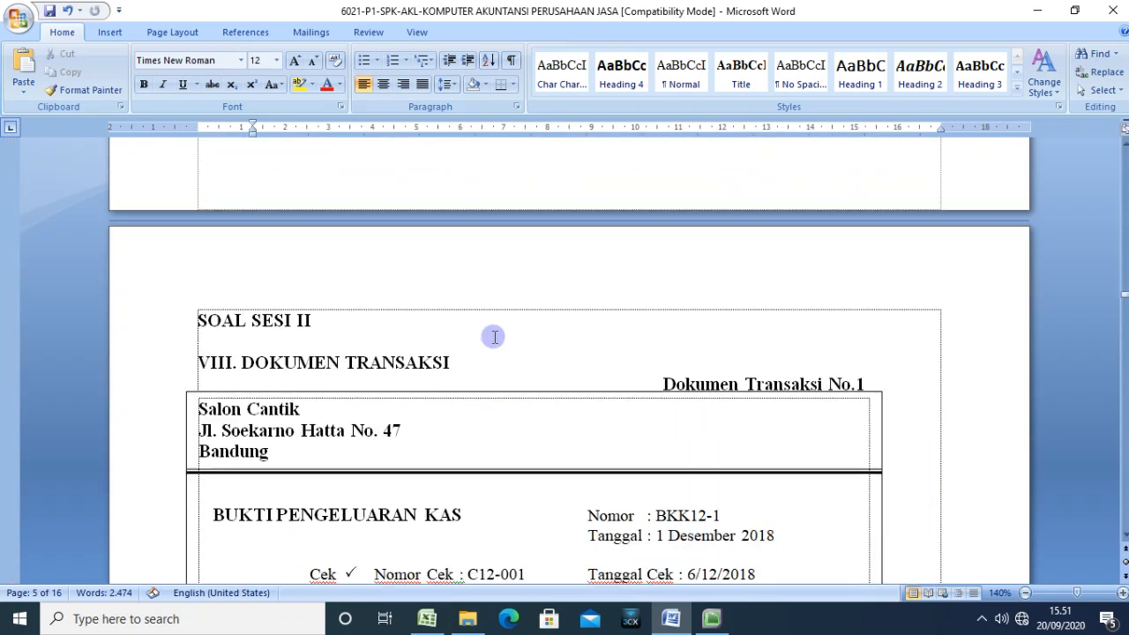
pyautogui.scroll(-4, 564, 370)
pyautogui.scroll(3, 565, 384)
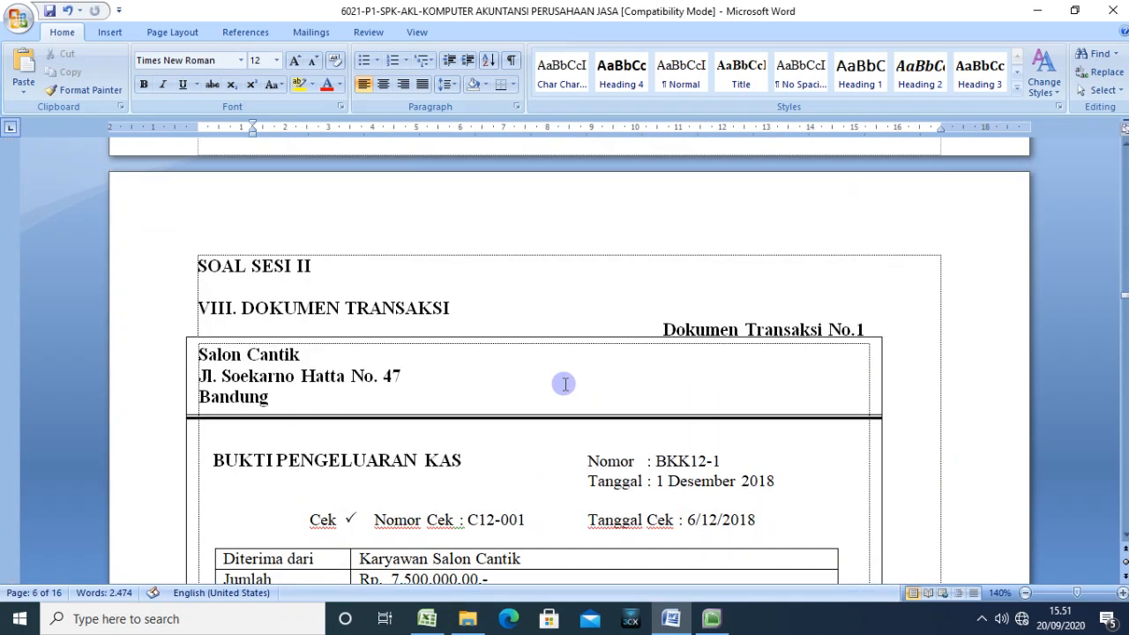
pyautogui.scroll(-2, 564, 384)
pyautogui.click(723, 410)
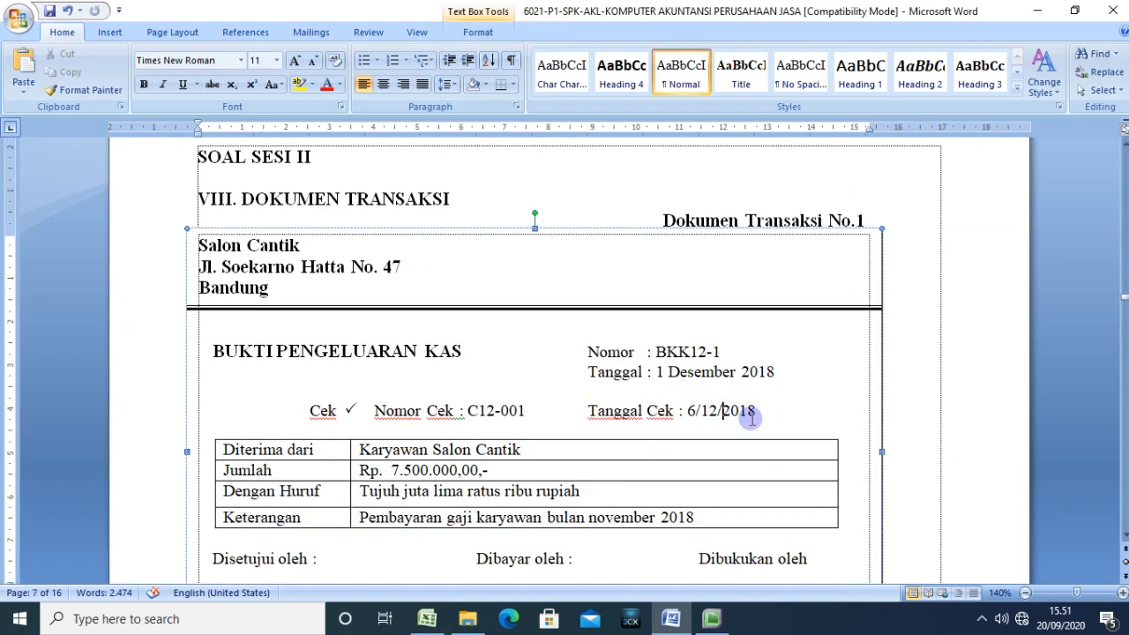
pyautogui.click(696, 372)
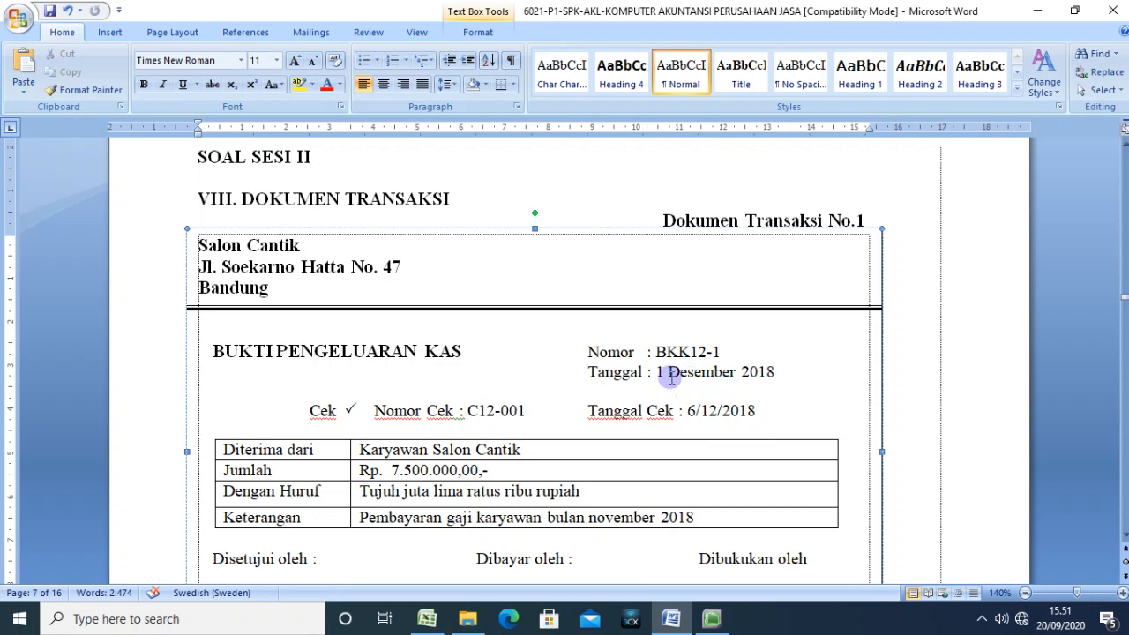
pyautogui.scroll(10, 674, 379)
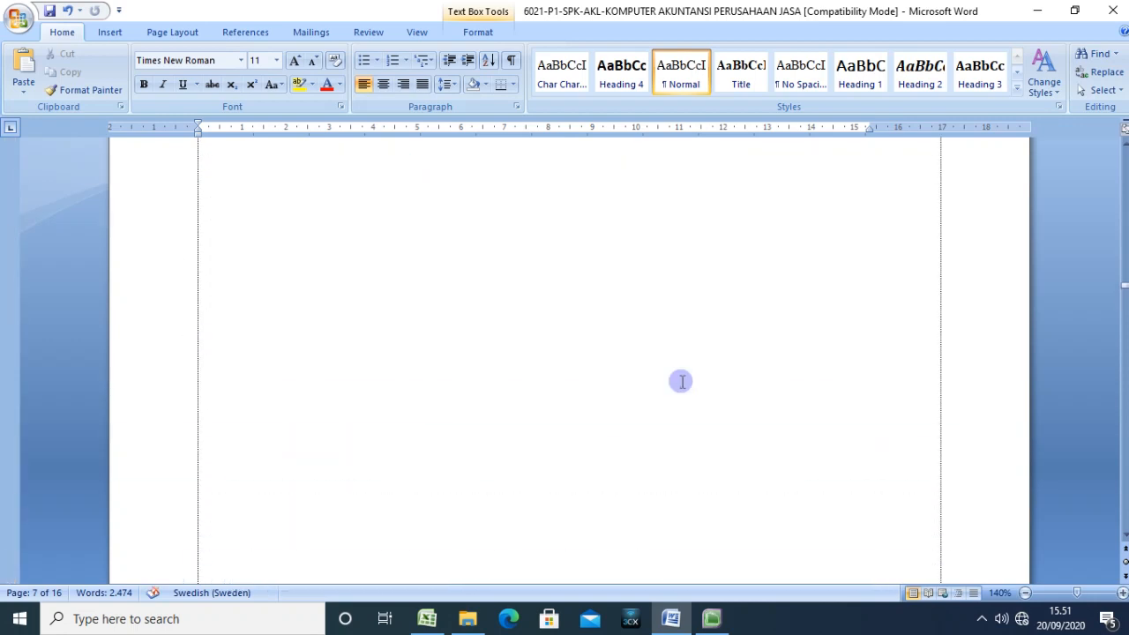
# Step: In MYOB, set the last month of the financial year and the conversion month to December, with Twelve accounting periods
pyautogui.click(711, 618)
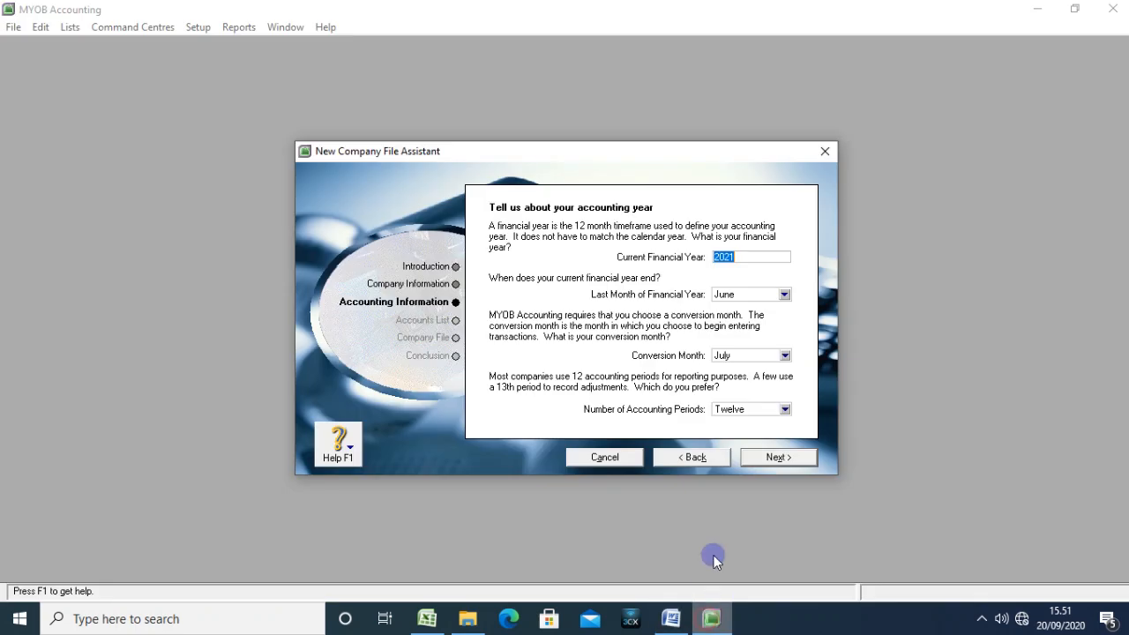
pyautogui.click(785, 293)
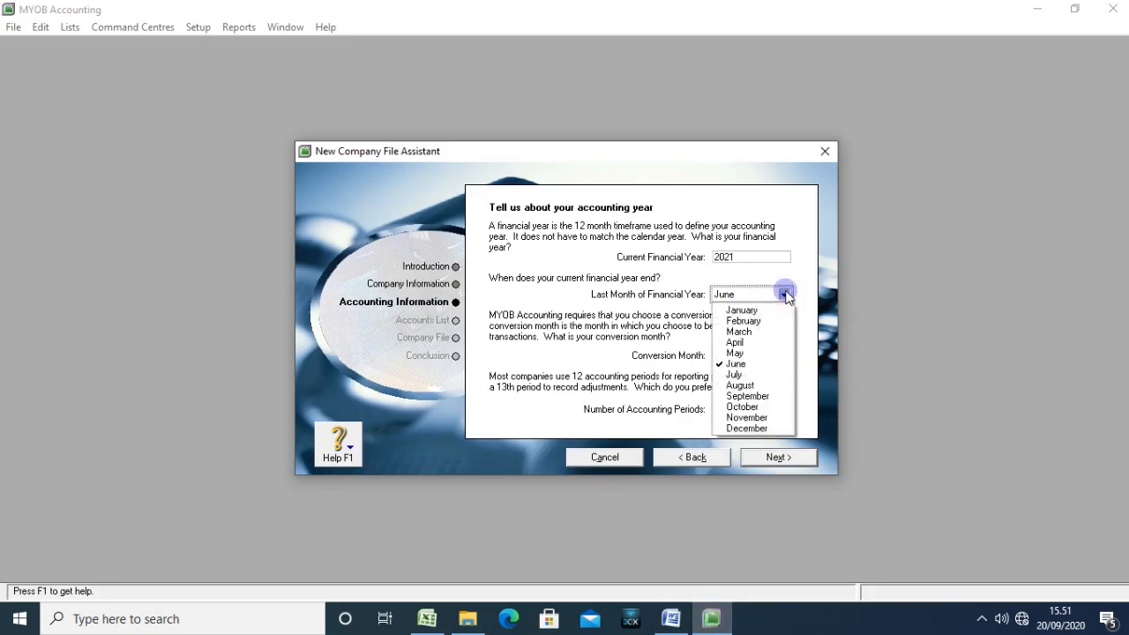
pyautogui.click(745, 428)
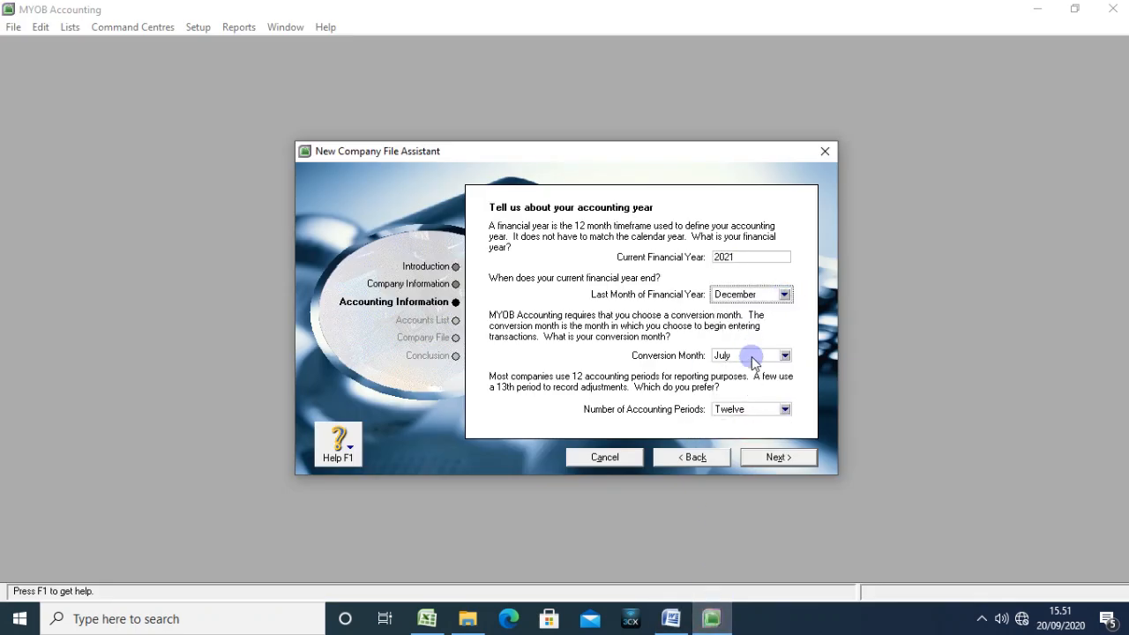
pyautogui.click(753, 357)
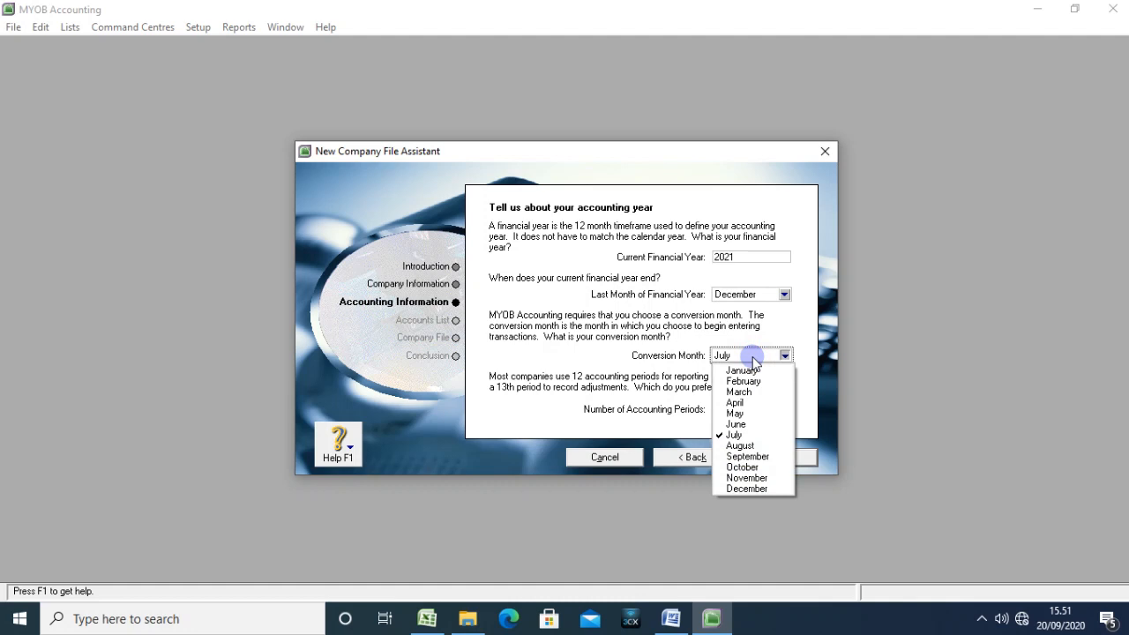
pyautogui.click(746, 488)
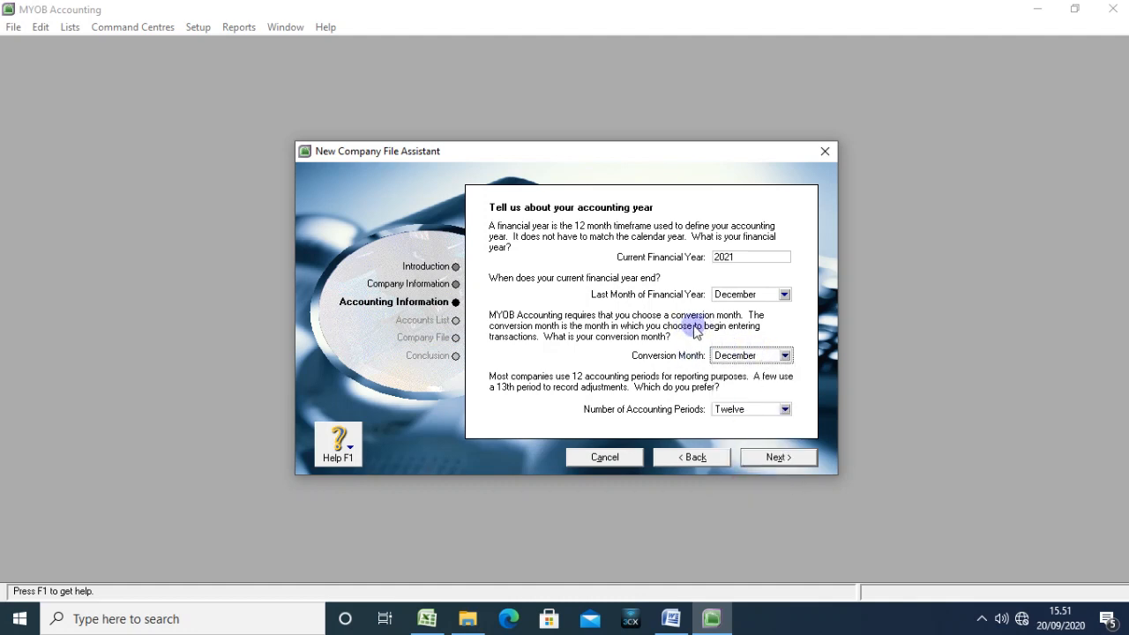
pyautogui.click(730, 409)
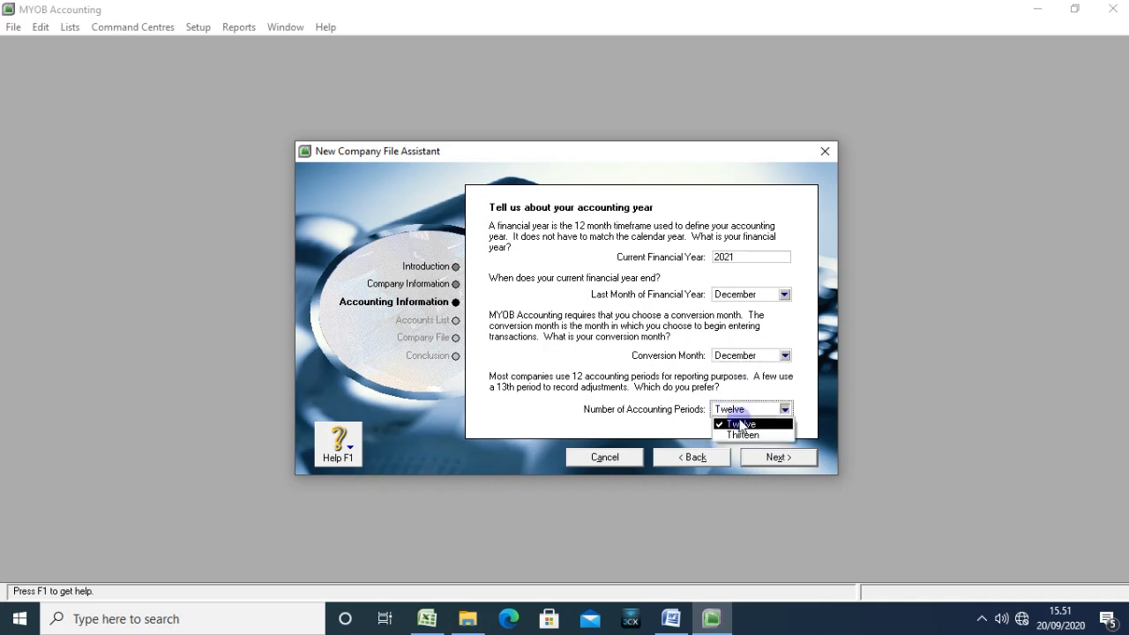
pyautogui.click(739, 424)
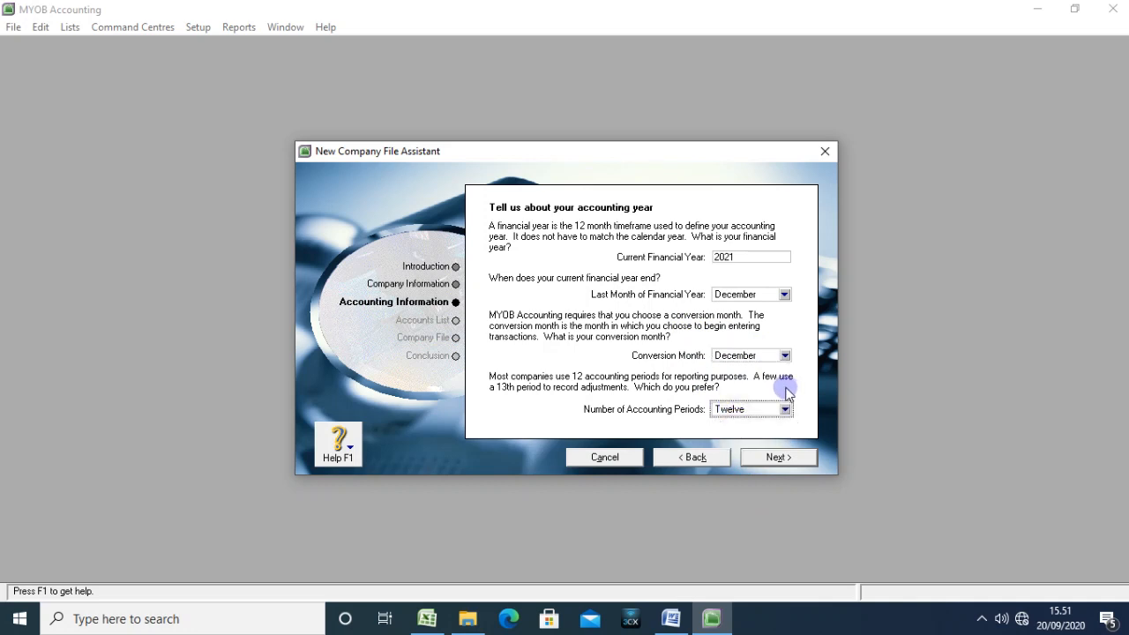
# Step: Review the accounting information summary, return to the accounting year page, and check the trial balance date in the Word document
pyautogui.click(770, 456)
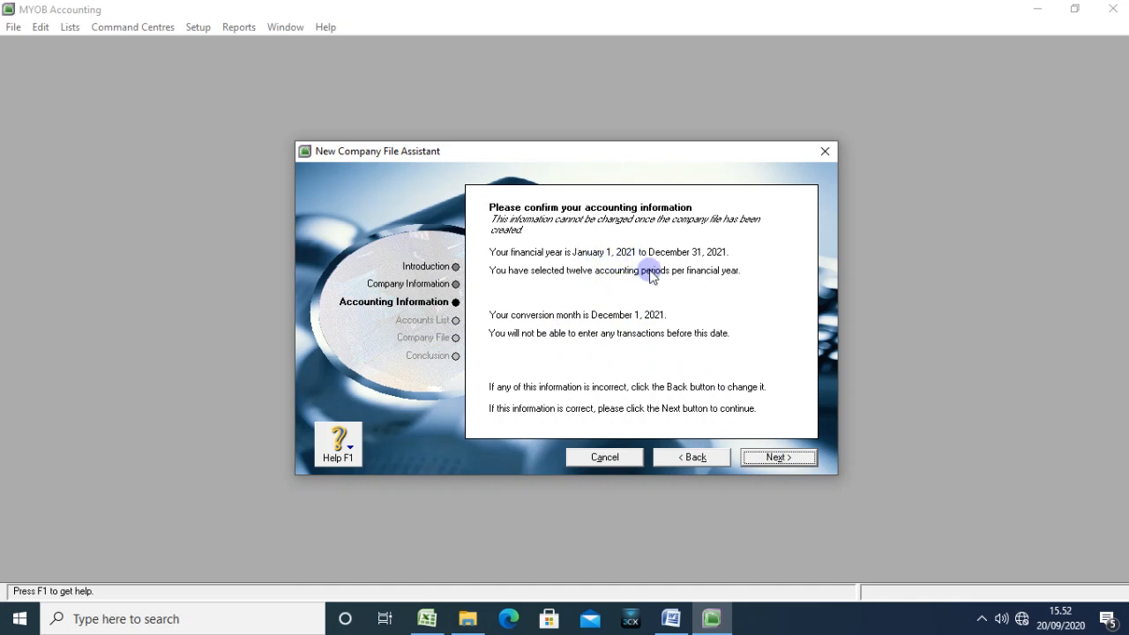
pyautogui.click(674, 455)
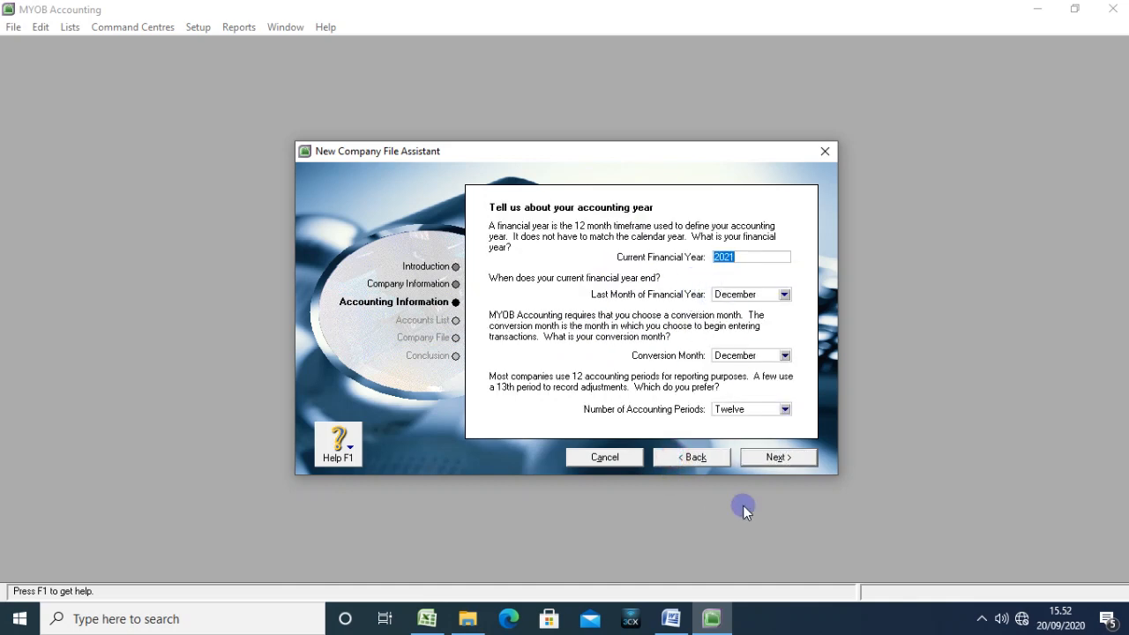
pyautogui.click(674, 621)
pyautogui.scroll(20, 647, 388)
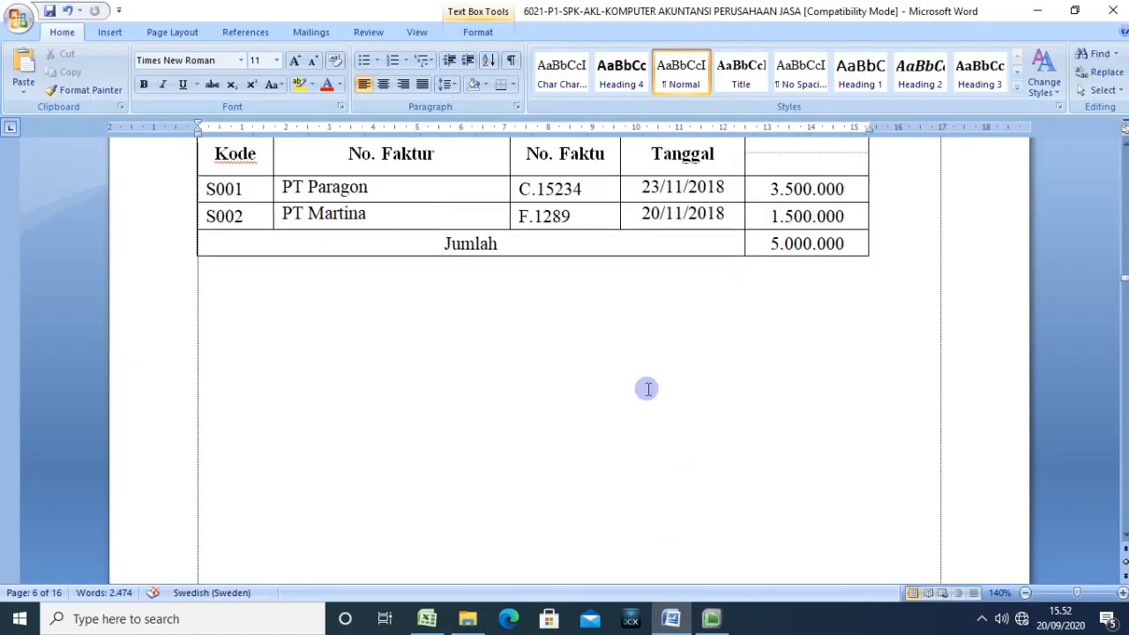
pyautogui.scroll(20, 647, 390)
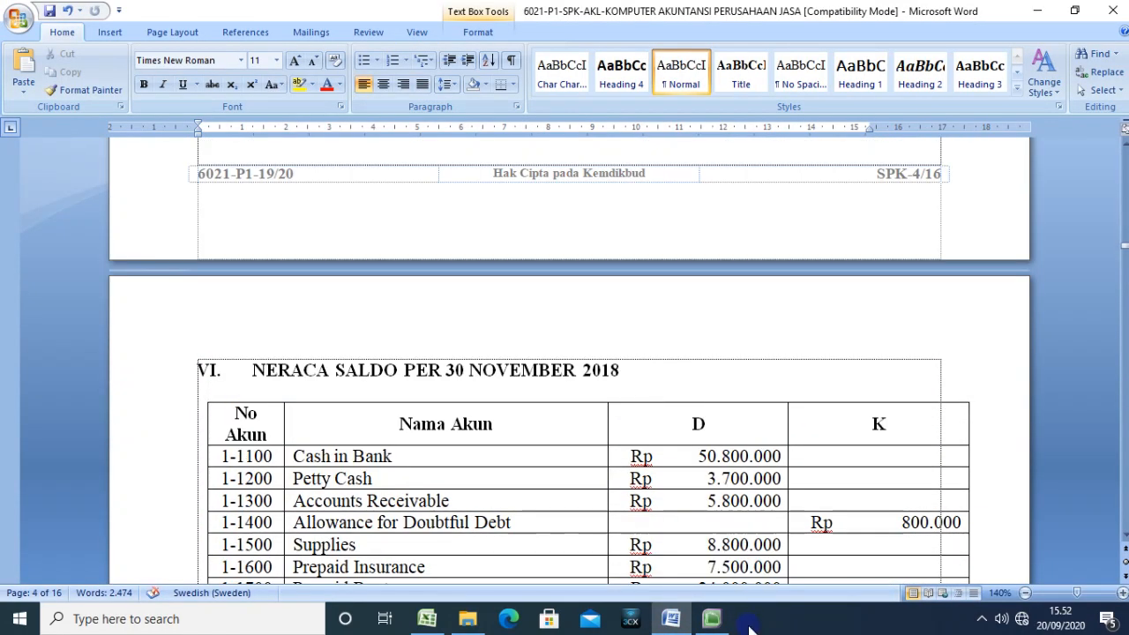
# Step: In MYOB, set the current financial year to 2018 and continue to the accounting information summary
pyautogui.click(711, 619)
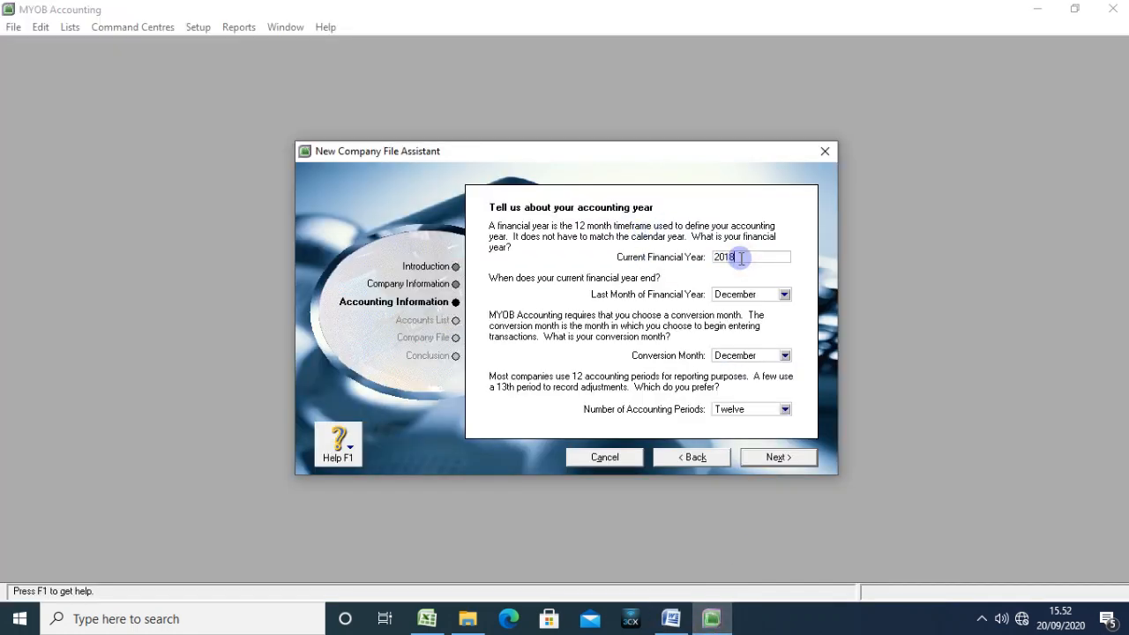
pyautogui.click(741, 257)
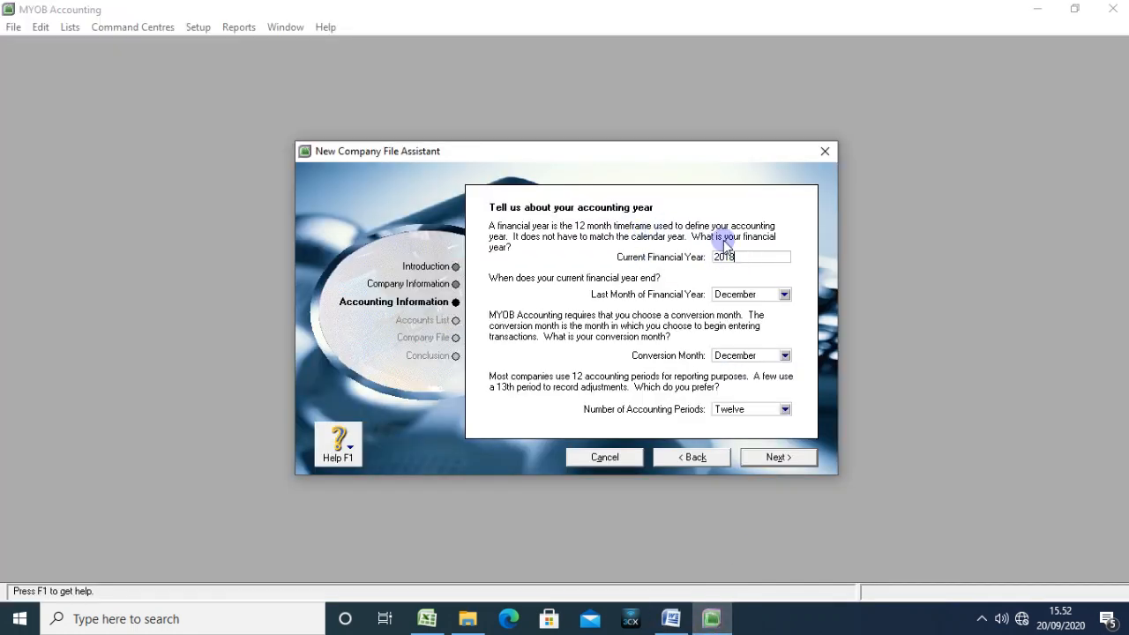
pyautogui.click(778, 456)
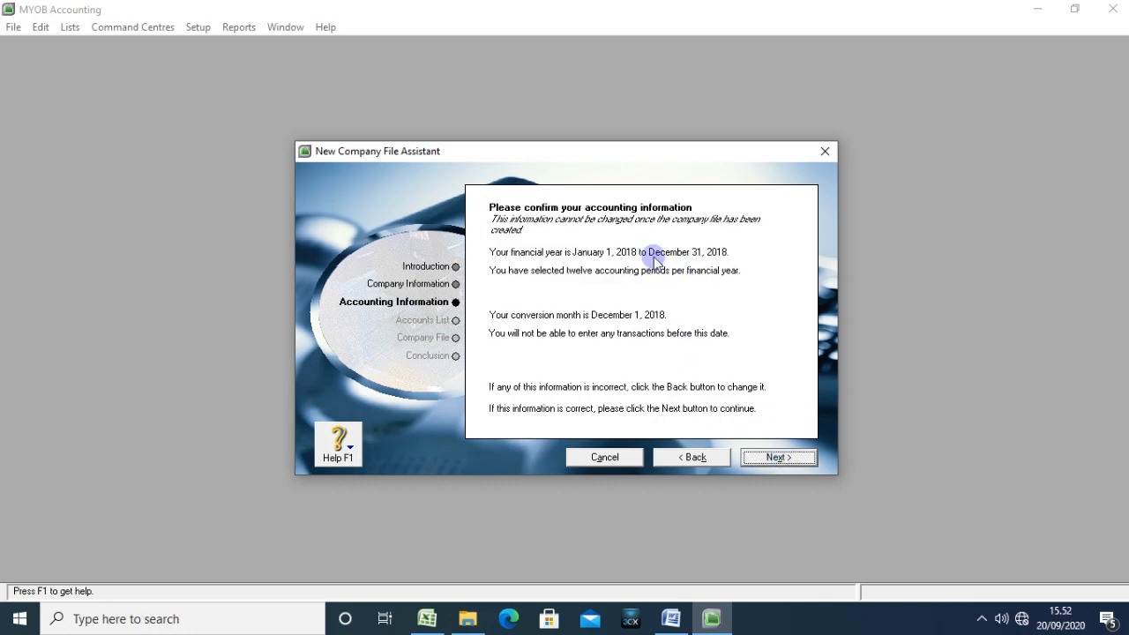
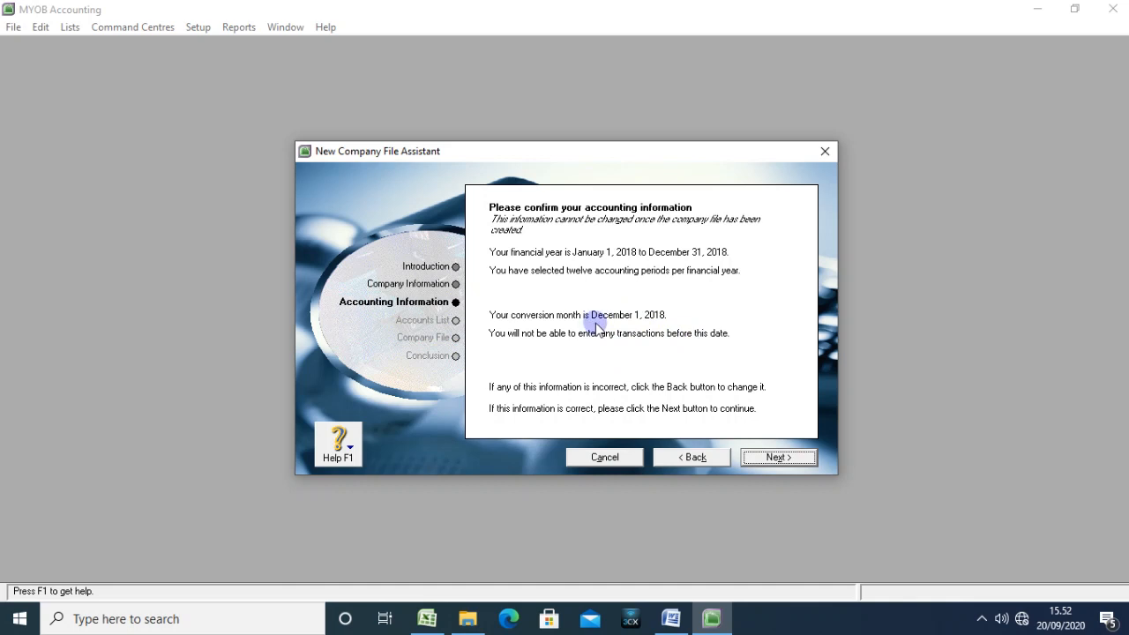
# Step: Accept the accounting information and choose to import a list of accounts provided by the accountant after creating the company file
pyautogui.click(761, 457)
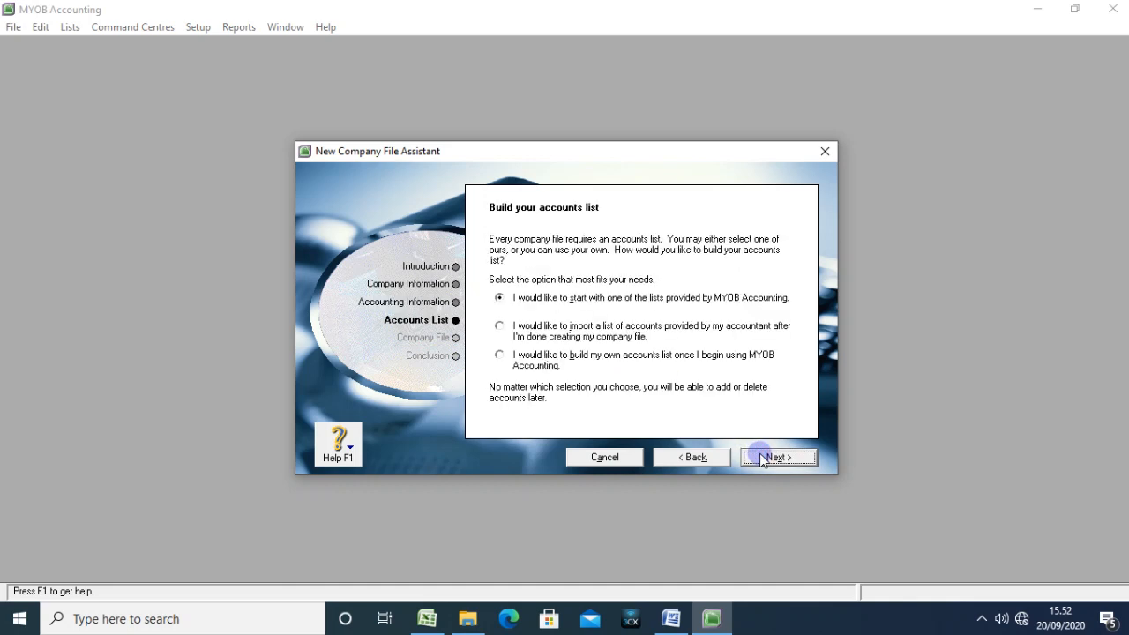
pyautogui.click(557, 328)
pyautogui.click(761, 457)
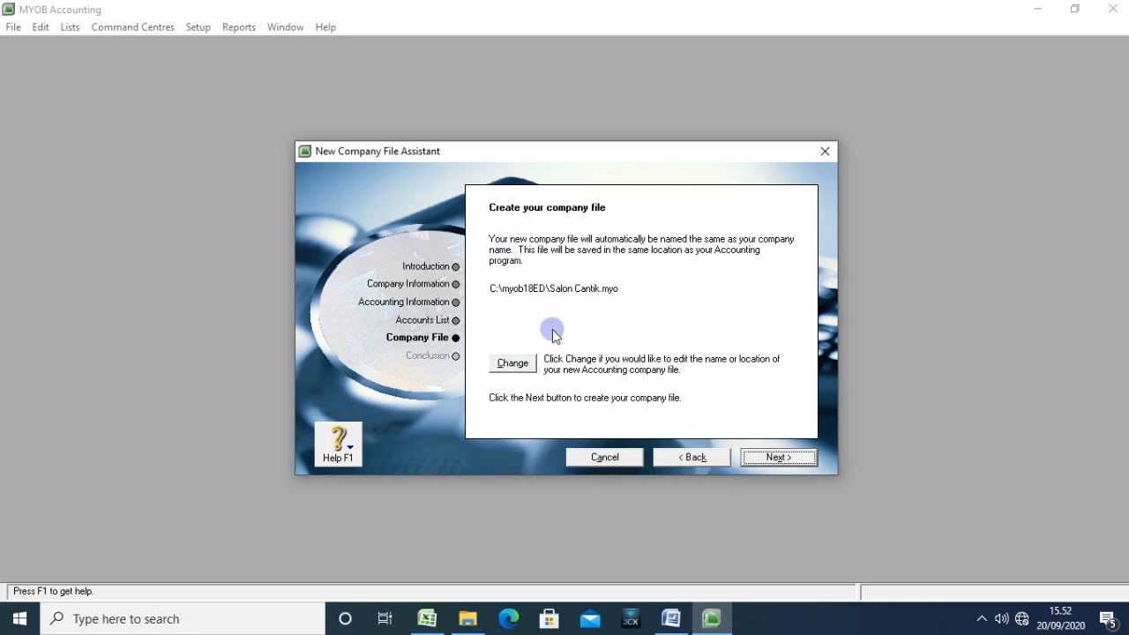
# Step: Create the company file Salon Cantik in the folder D:\Praktikum Kom akuntansi and go to its Command Centre
pyautogui.click(514, 363)
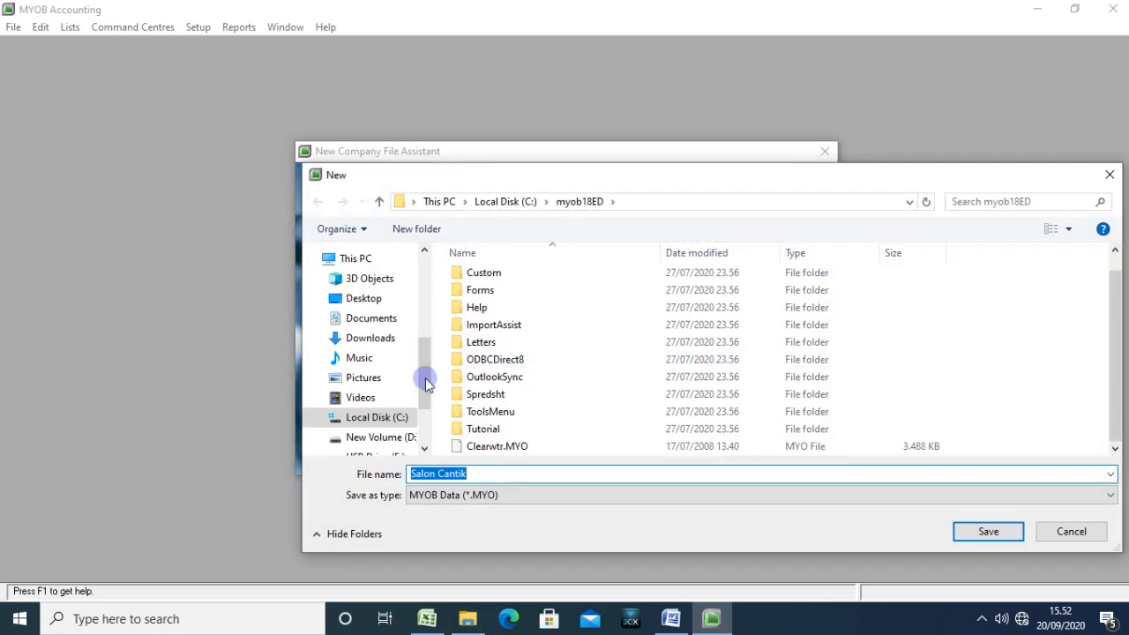
pyautogui.click(392, 436)
pyautogui.scroll(-3, 491, 396)
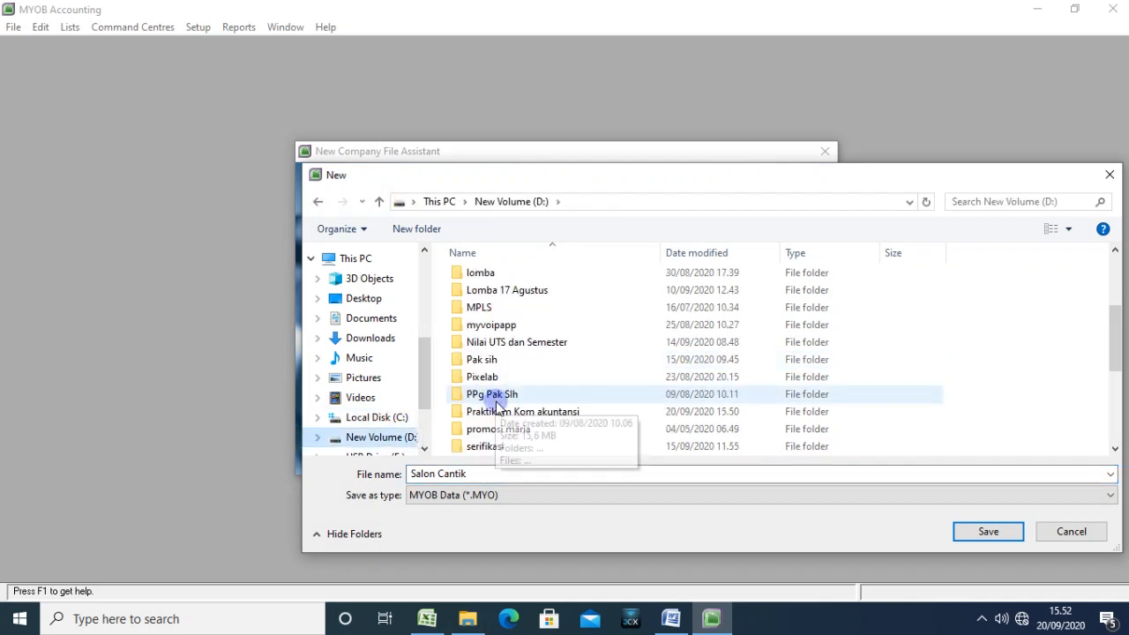
pyautogui.doubleClick(499, 411)
pyautogui.click(981, 531)
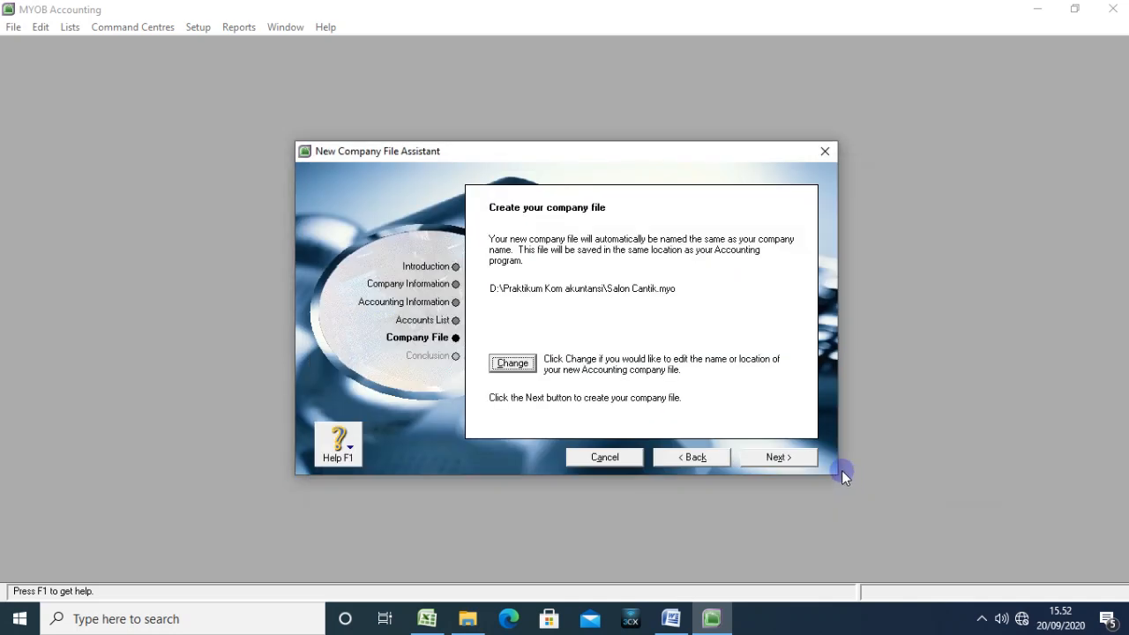
pyautogui.click(785, 457)
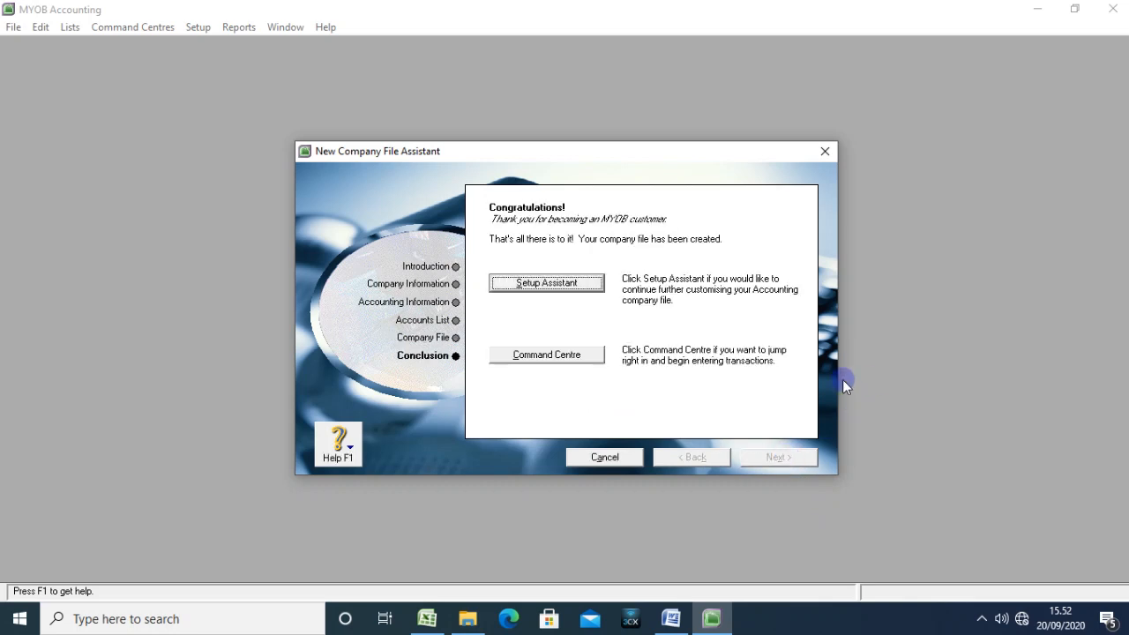
pyautogui.click(580, 355)
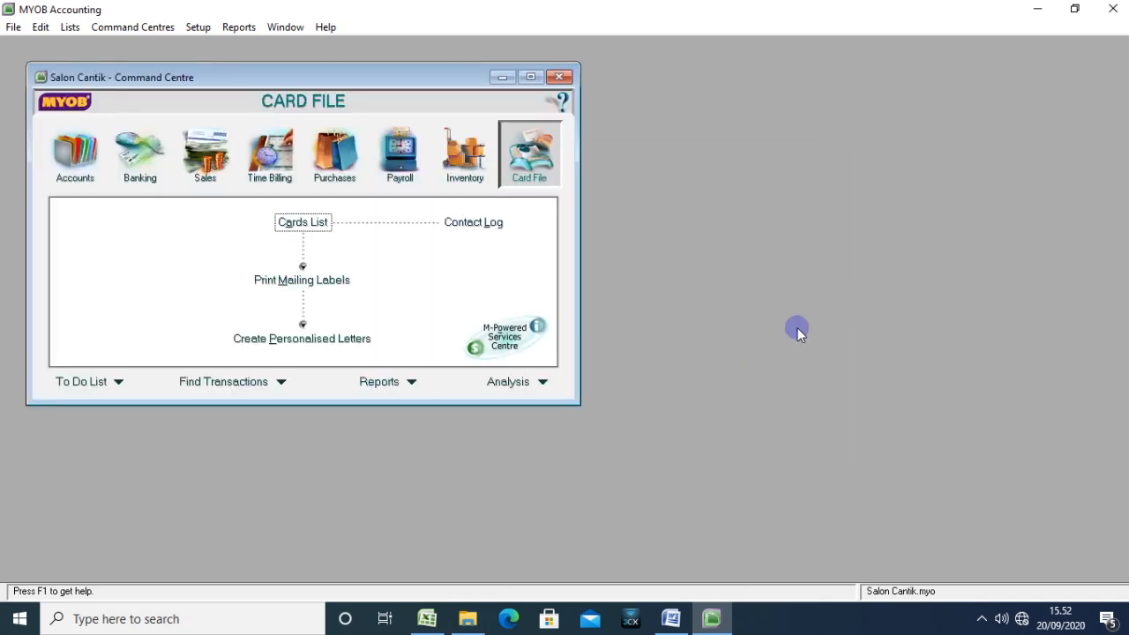
# Step: Switch to Excel and close it, saving akun salon cantik as Text (Tab delimited) over the existing file and keeping that format
pyautogui.click(426, 618)
pyautogui.click(564, 487)
pyautogui.click(1113, 11)
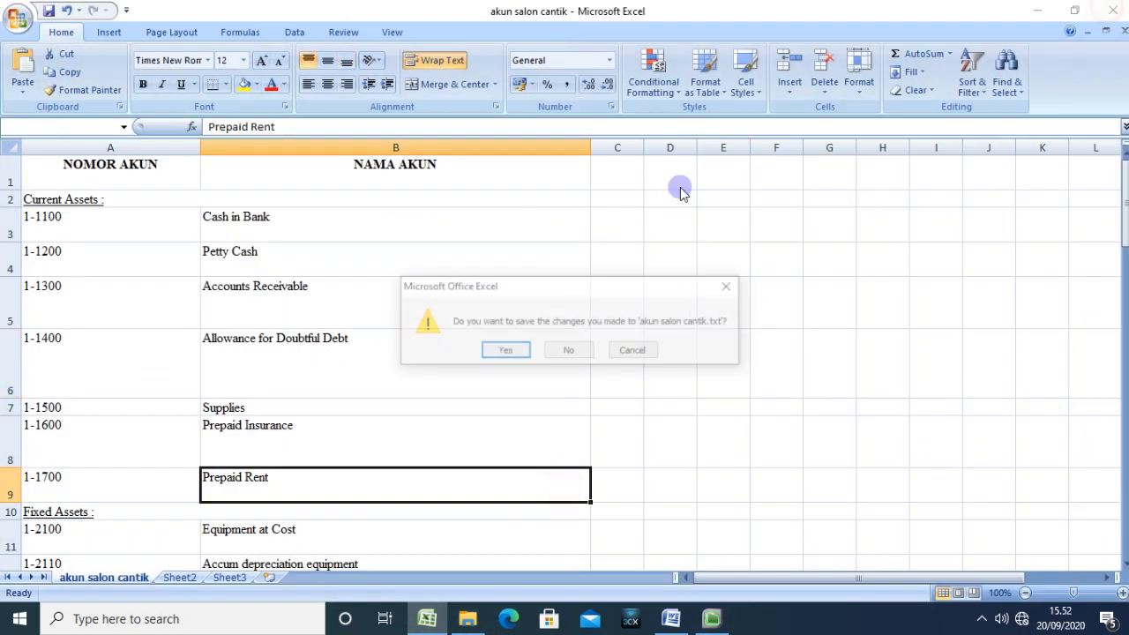
pyautogui.click(506, 351)
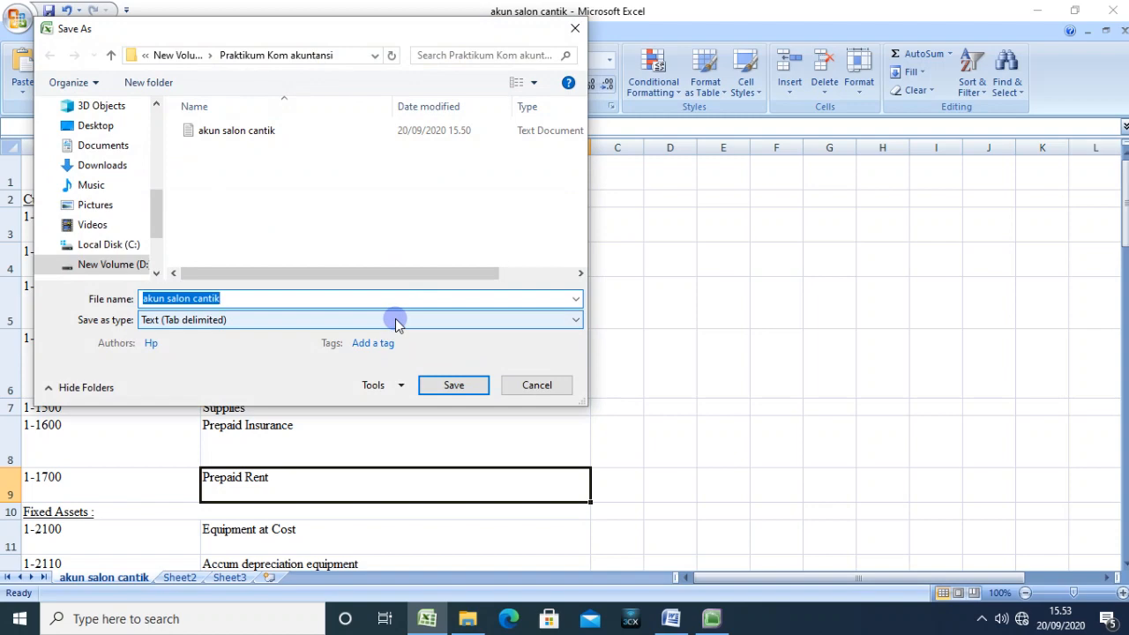
pyautogui.click(395, 320)
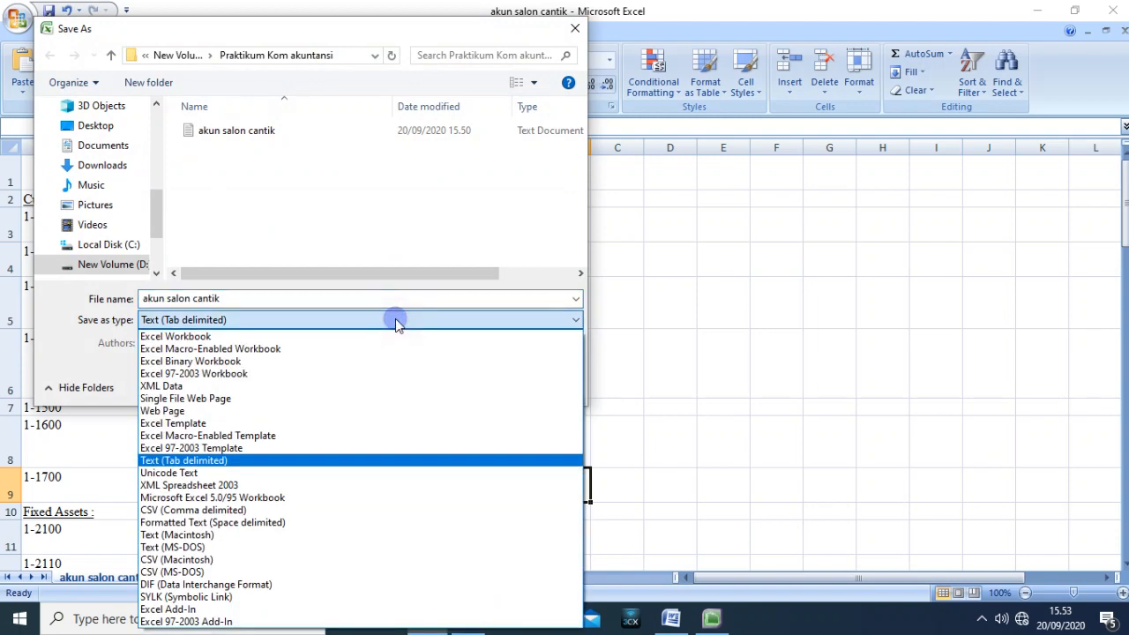
pyautogui.click(395, 320)
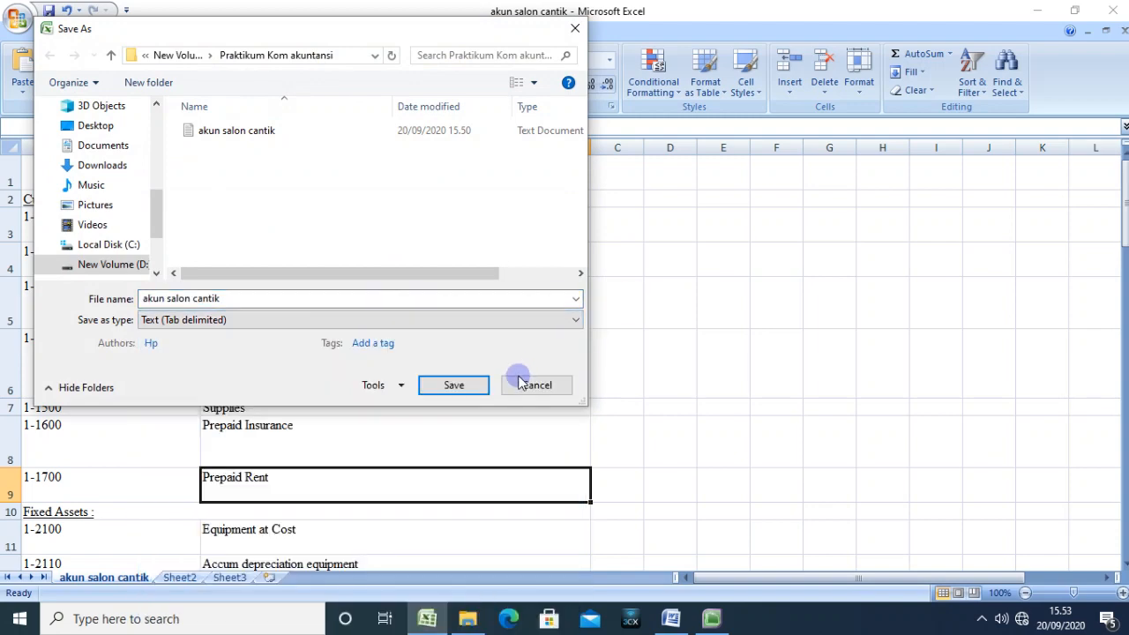
pyautogui.click(444, 385)
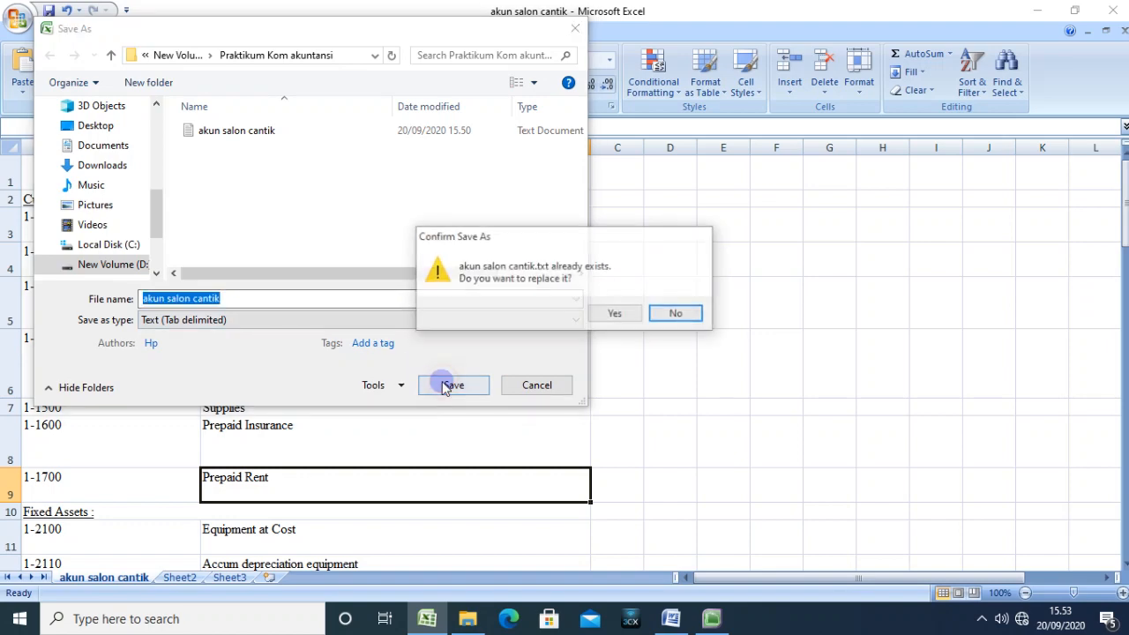
pyautogui.click(608, 314)
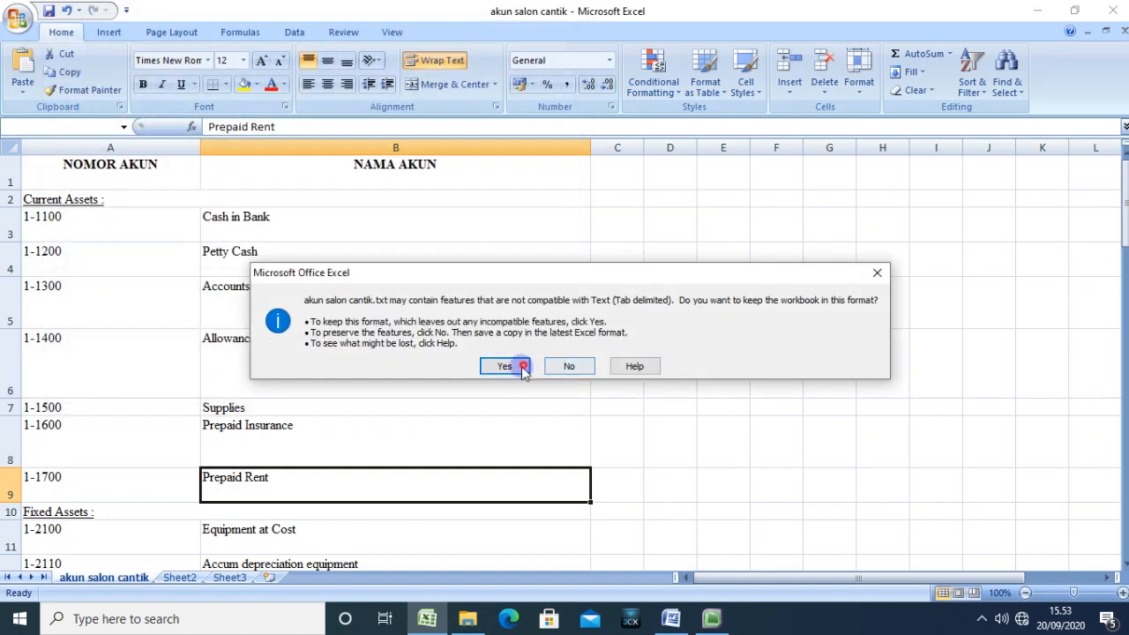
pyautogui.click(504, 365)
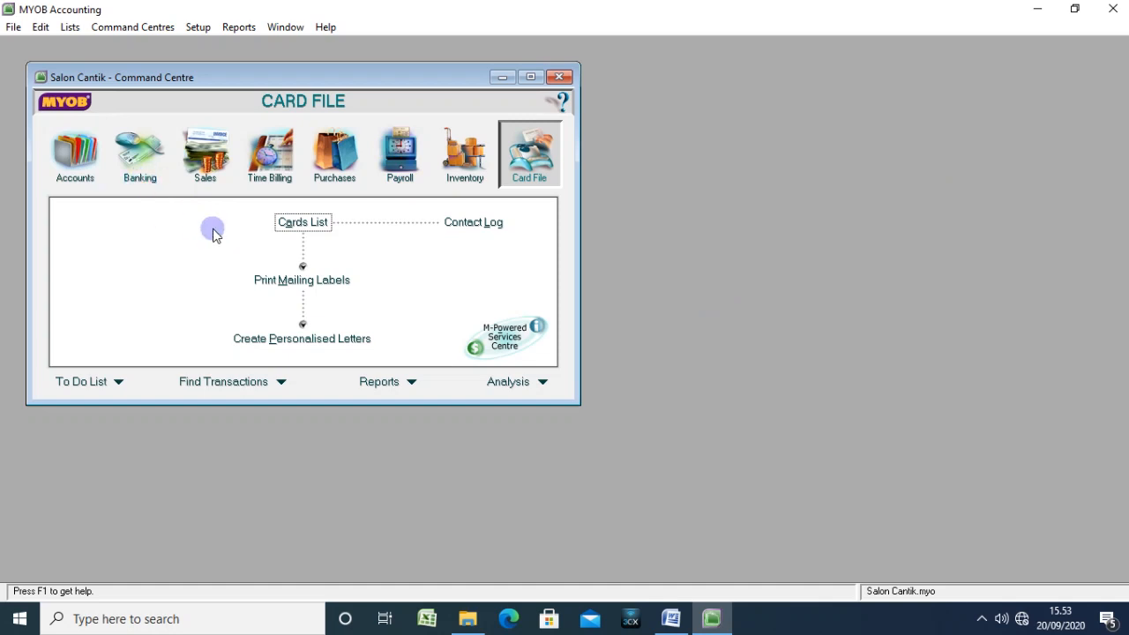
# Step: In MYOB, switch to the Accounts command centre and look for the data import command
pyautogui.click(95, 176)
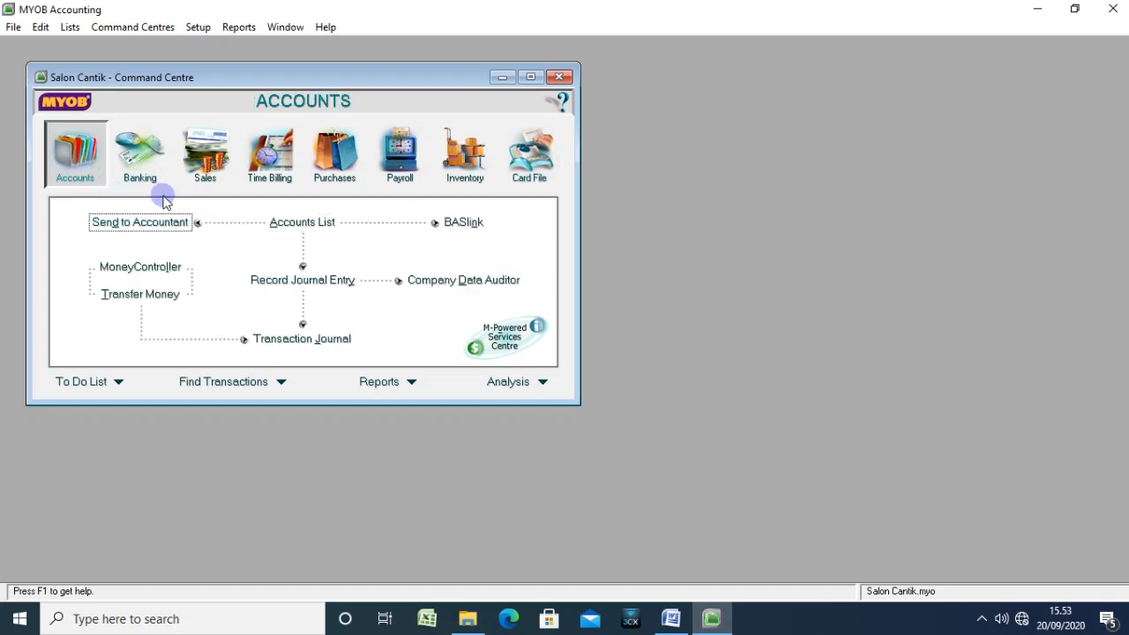
pyautogui.click(15, 27)
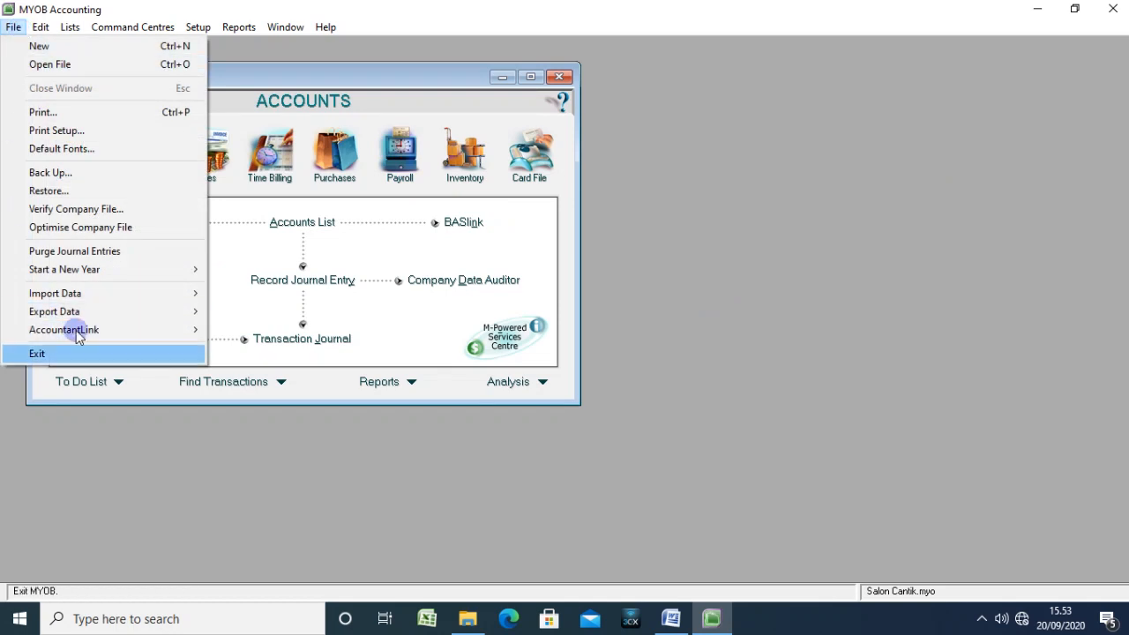
# Step: Start an accounts data import with duplicate records set to Update Existing Record, and continue to the file selection
pyautogui.moveTo(75, 294)
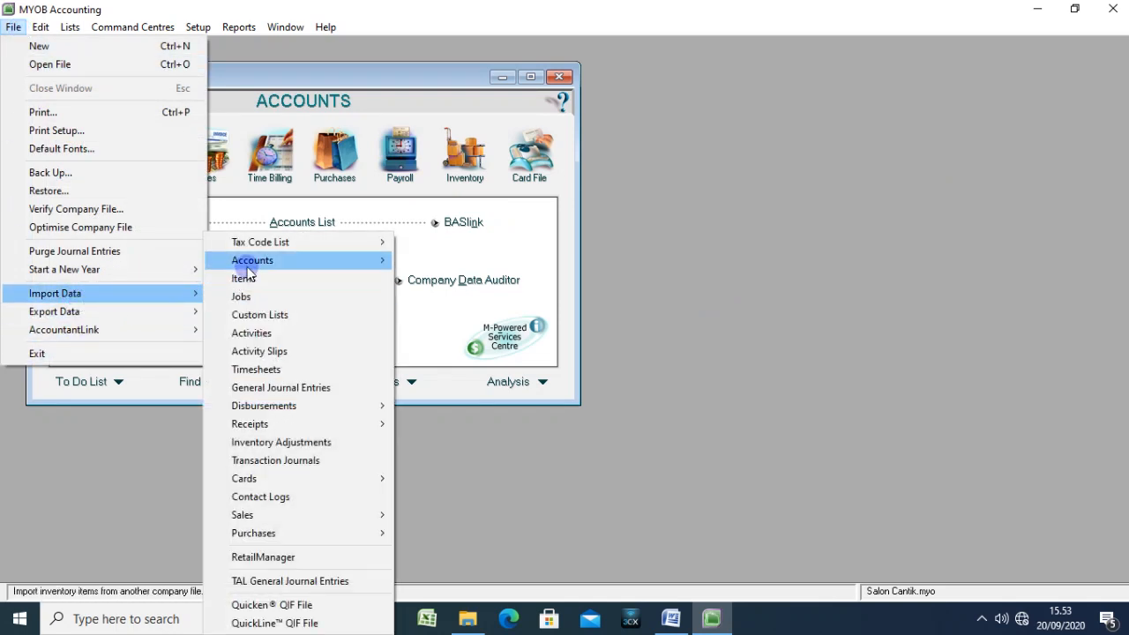
pyautogui.moveTo(248, 258)
pyautogui.click(437, 262)
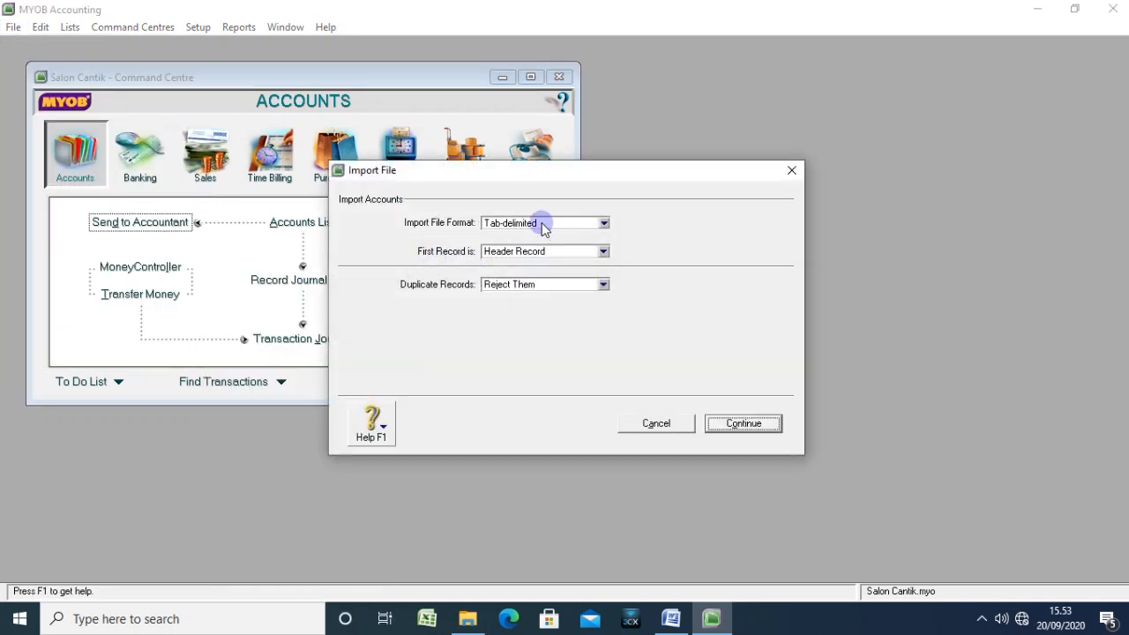
pyautogui.click(506, 284)
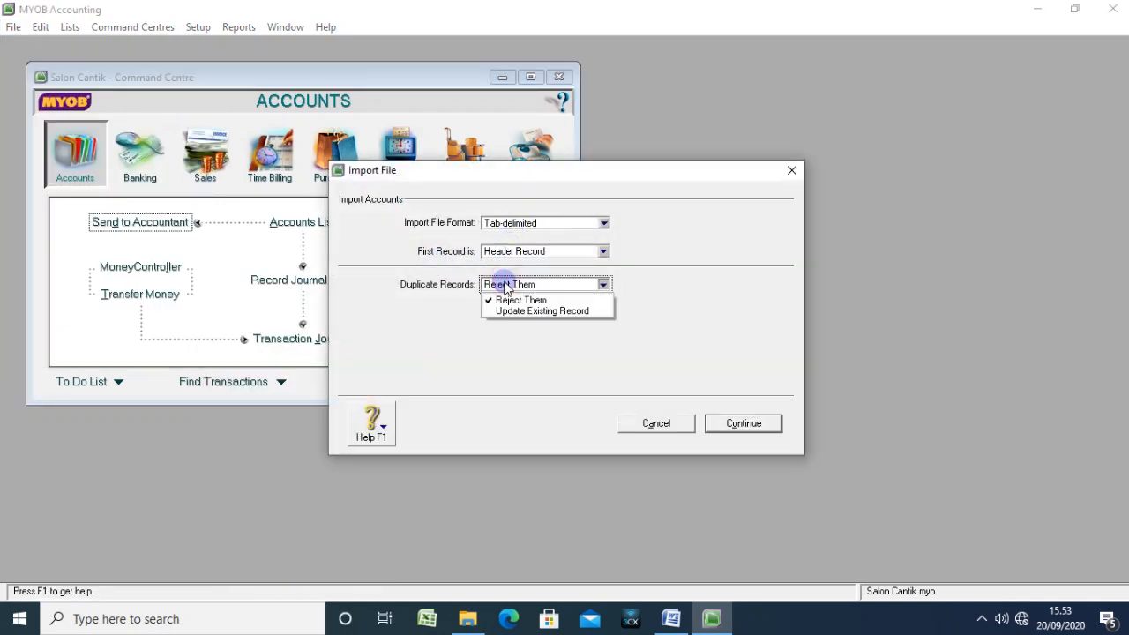
pyautogui.click(507, 310)
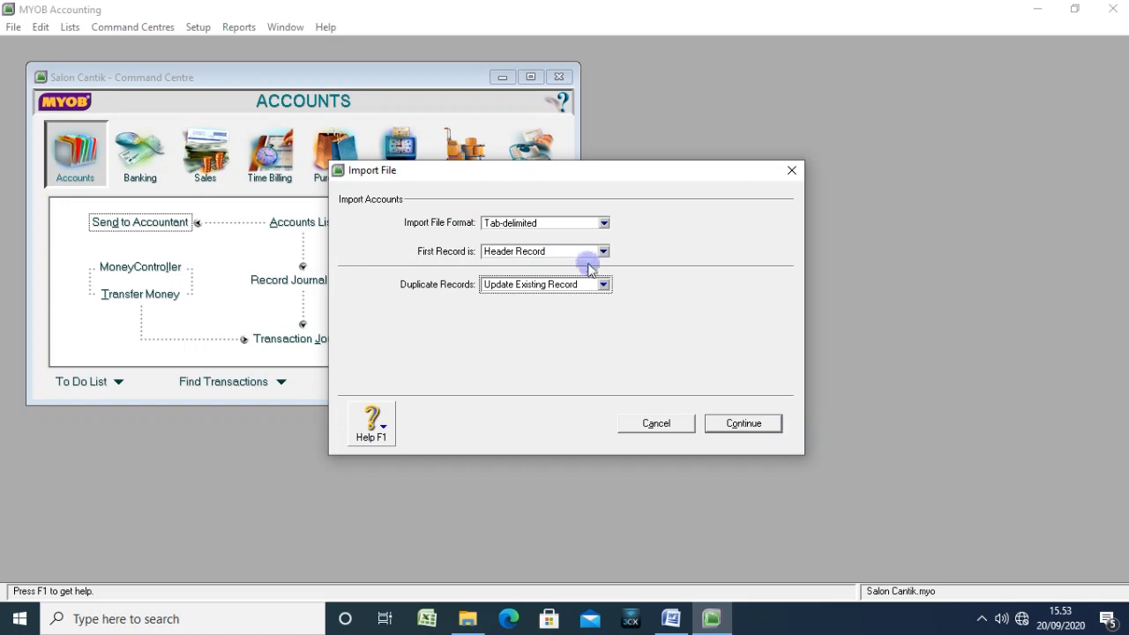
pyautogui.click(724, 423)
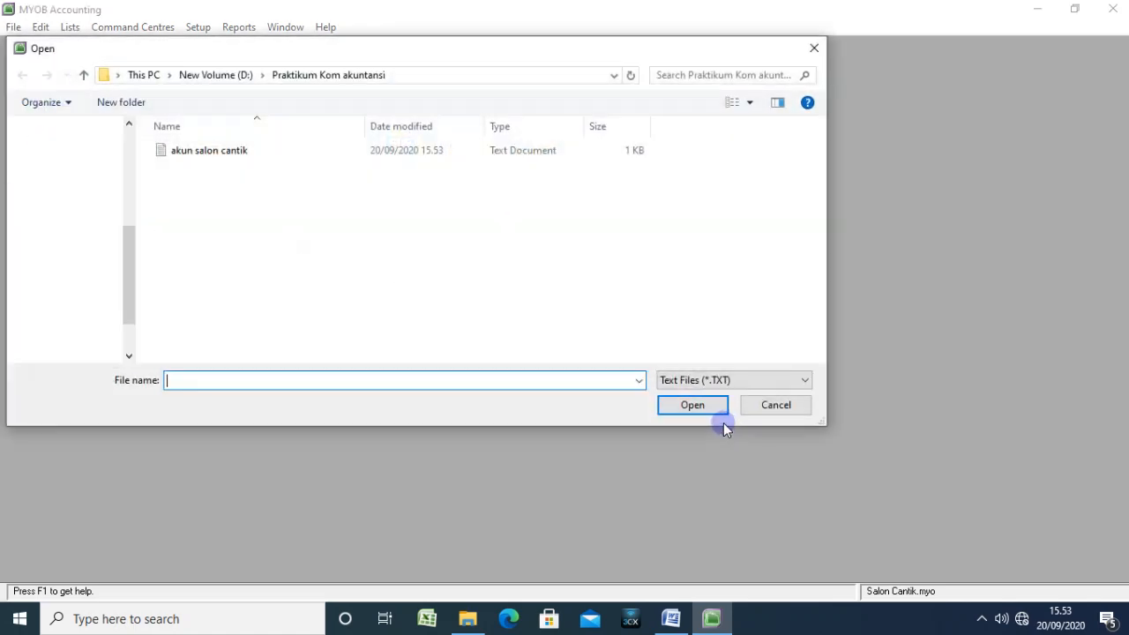
# Step: Import the text file akun salon cantik with all its fields matched to the MYOB fields
pyautogui.click(236, 152)
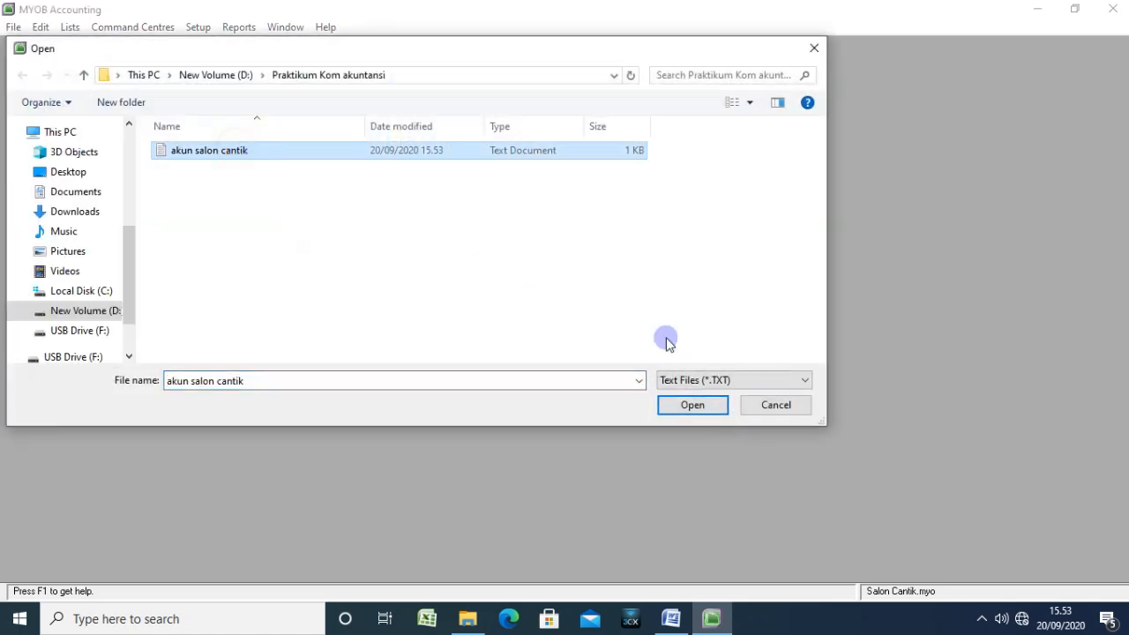
pyautogui.click(691, 404)
pyautogui.click(675, 419)
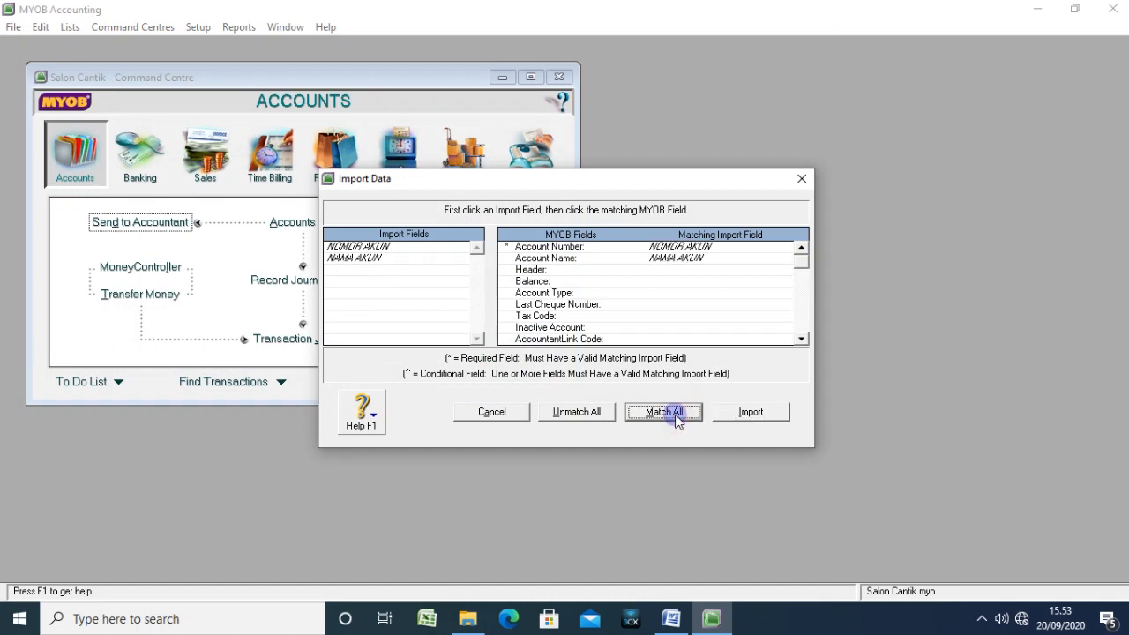
pyautogui.click(751, 411)
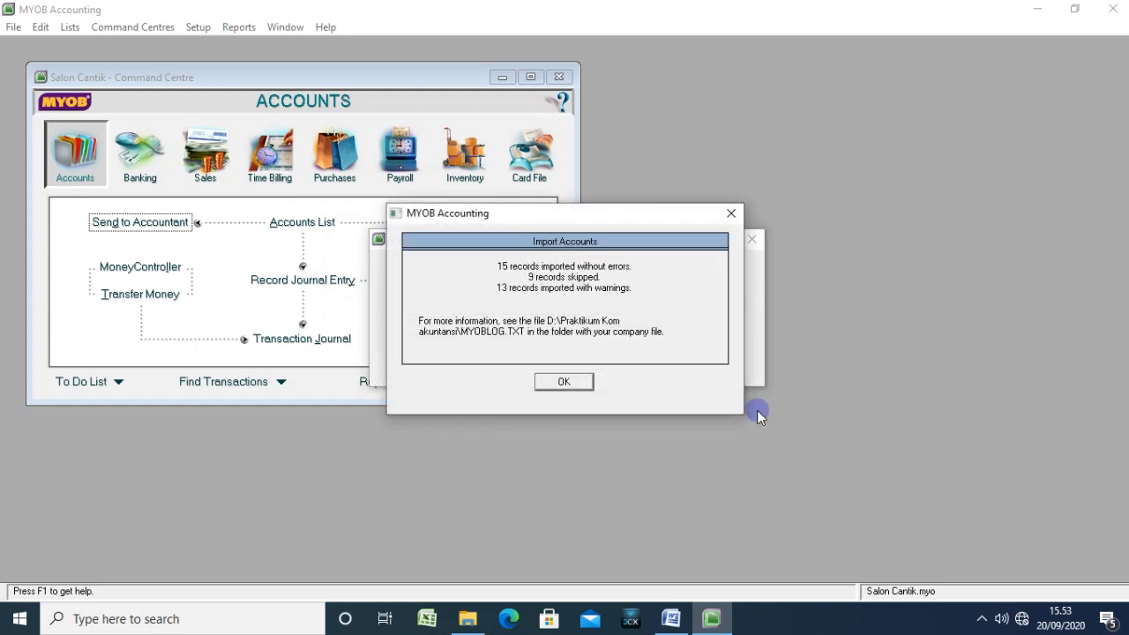
pyautogui.click(564, 381)
pyautogui.click(561, 367)
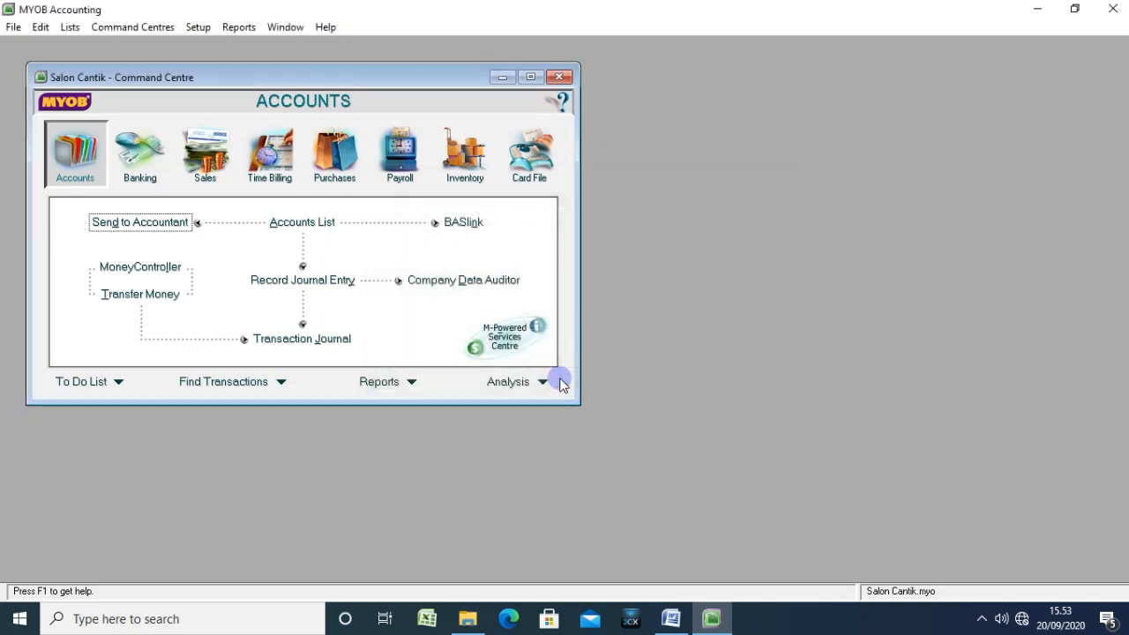
# Step: Open the Accounts List, then switch to the Word assignment document and place it beside the list, showing section V, DAFTAR AKUN
pyautogui.click(269, 222)
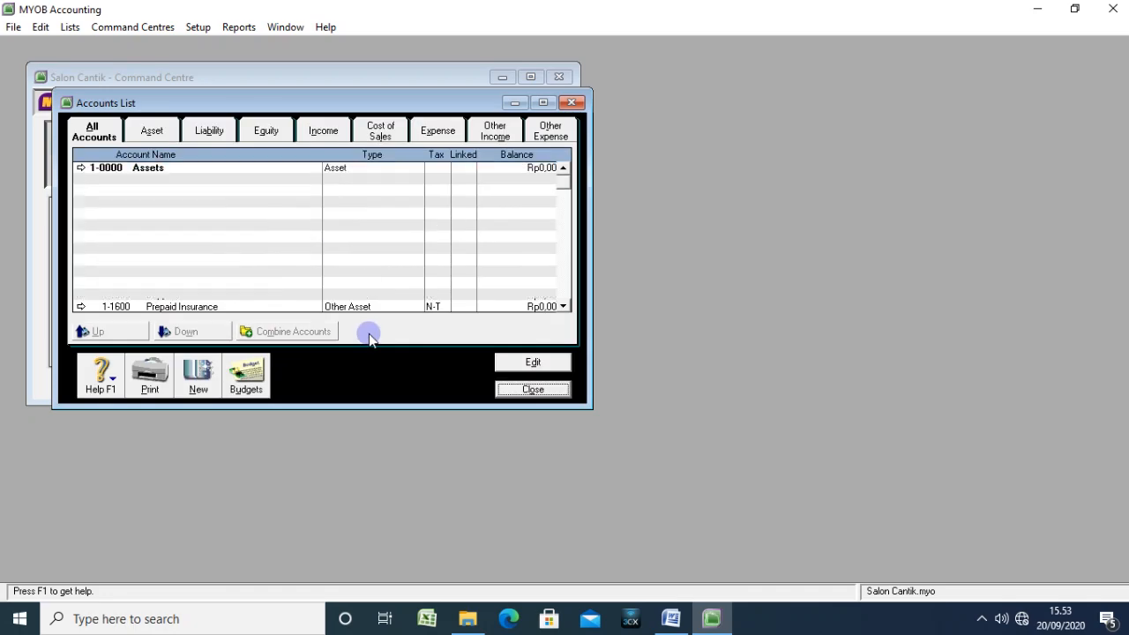
pyautogui.click(295, 226)
pyautogui.click(670, 620)
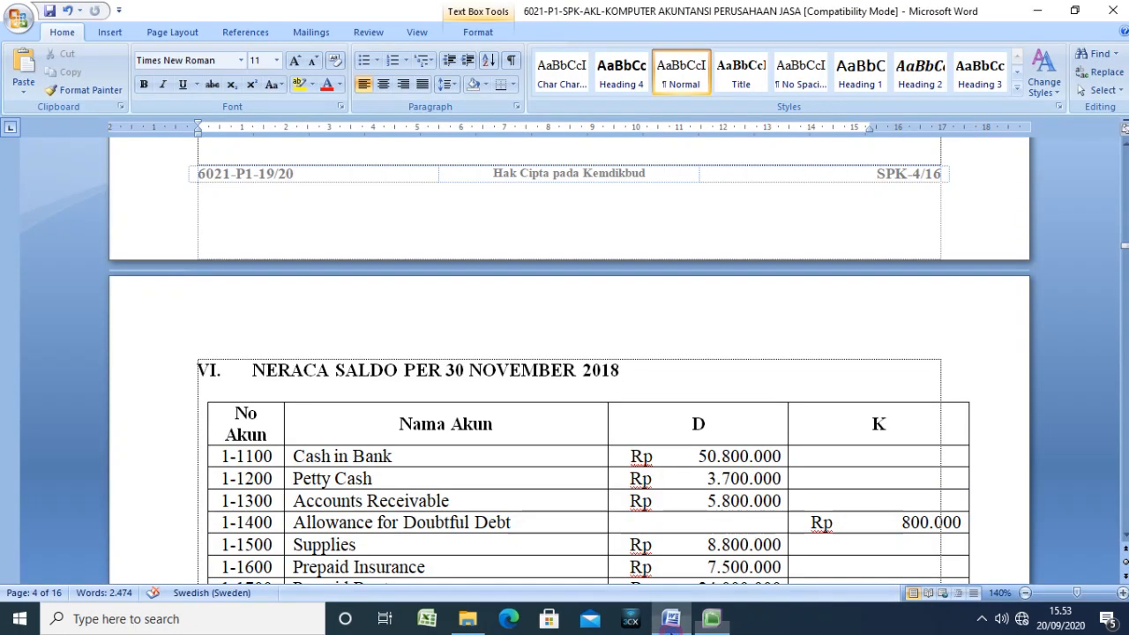
pyautogui.click(1075, 9)
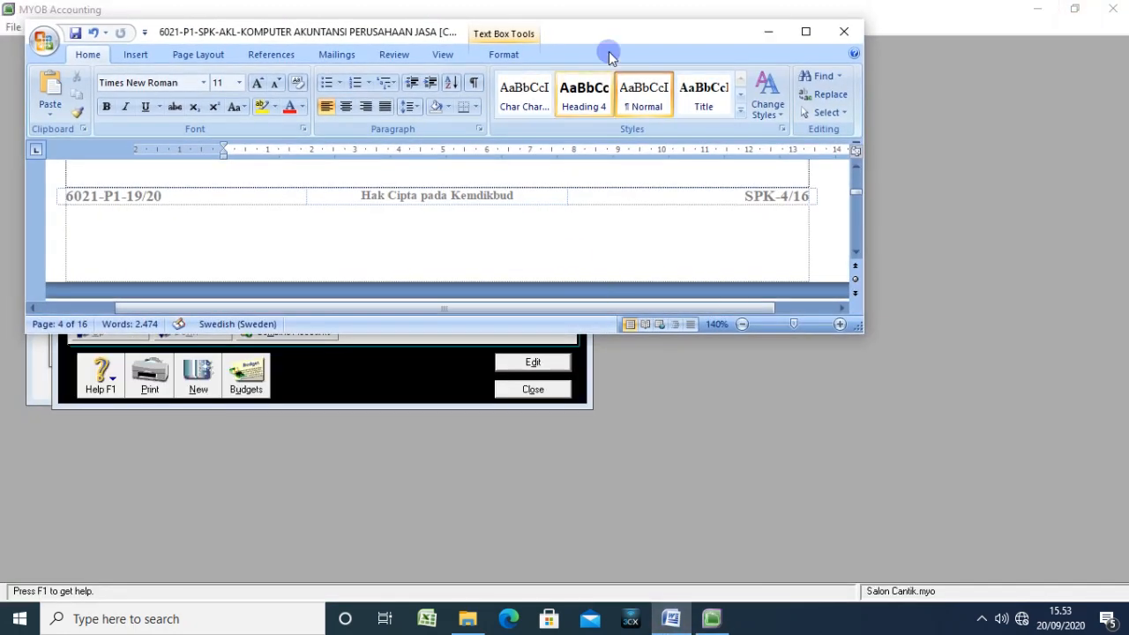
pyautogui.moveTo(605, 38); pyautogui.dragTo(1094, 41)
pyautogui.scroll(10, 822, 211)
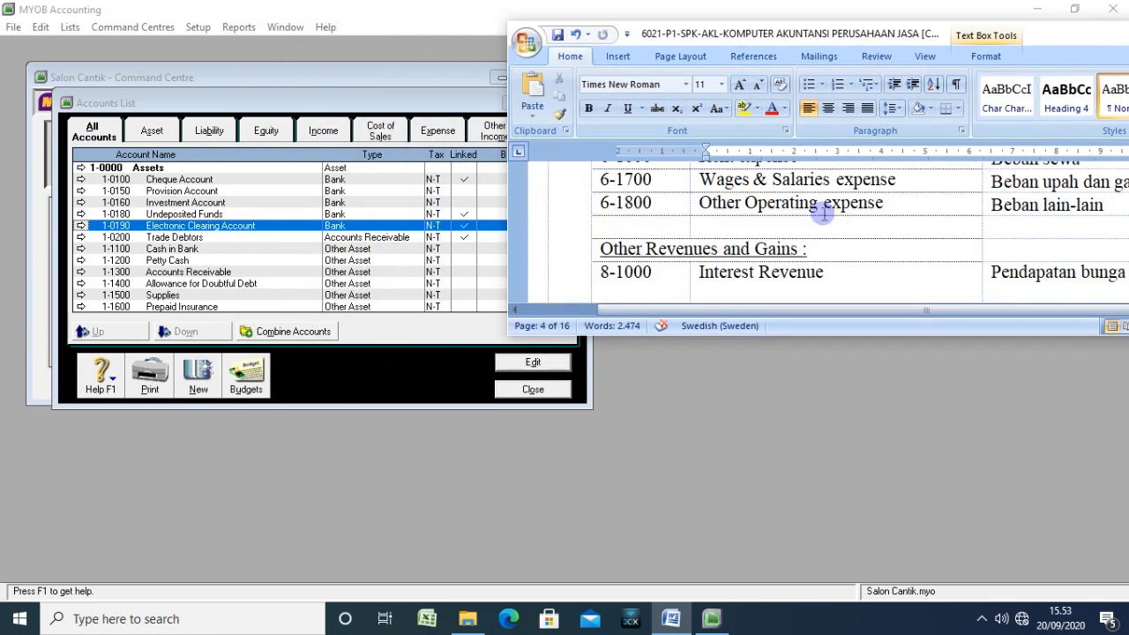
pyautogui.scroll(3, 822, 212)
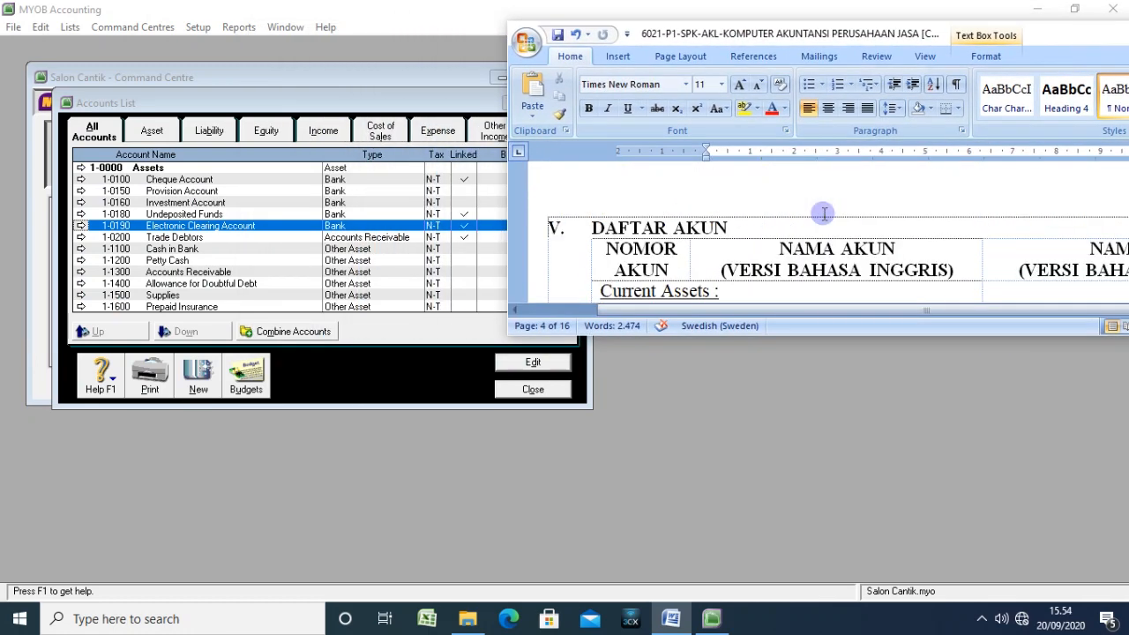
pyautogui.scroll(-1, 807, 220)
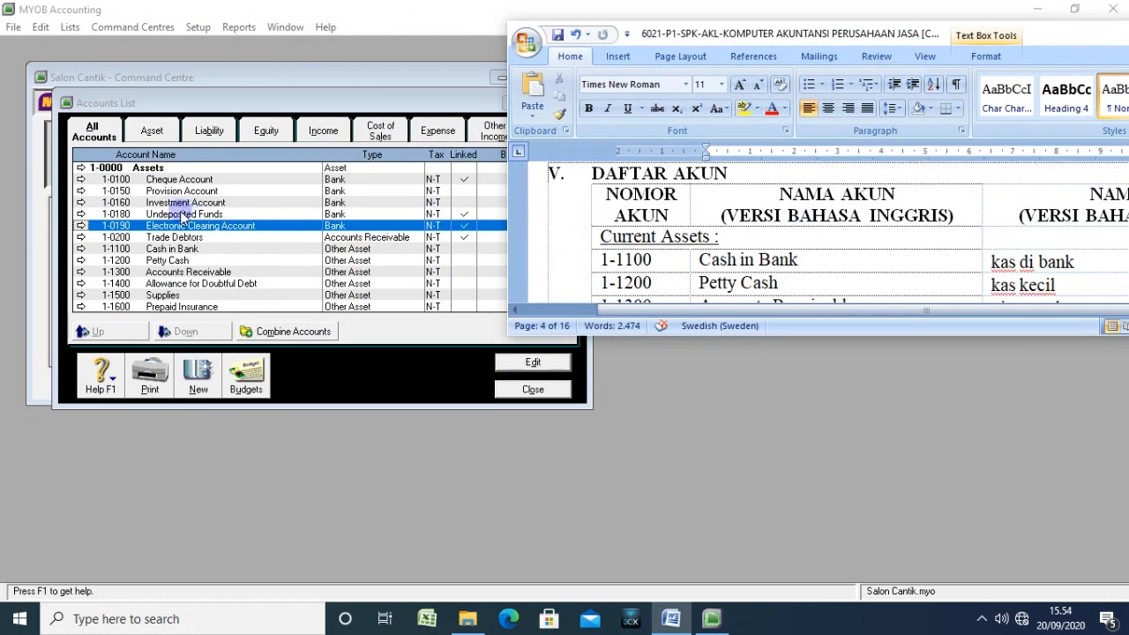
pyautogui.click(173, 250)
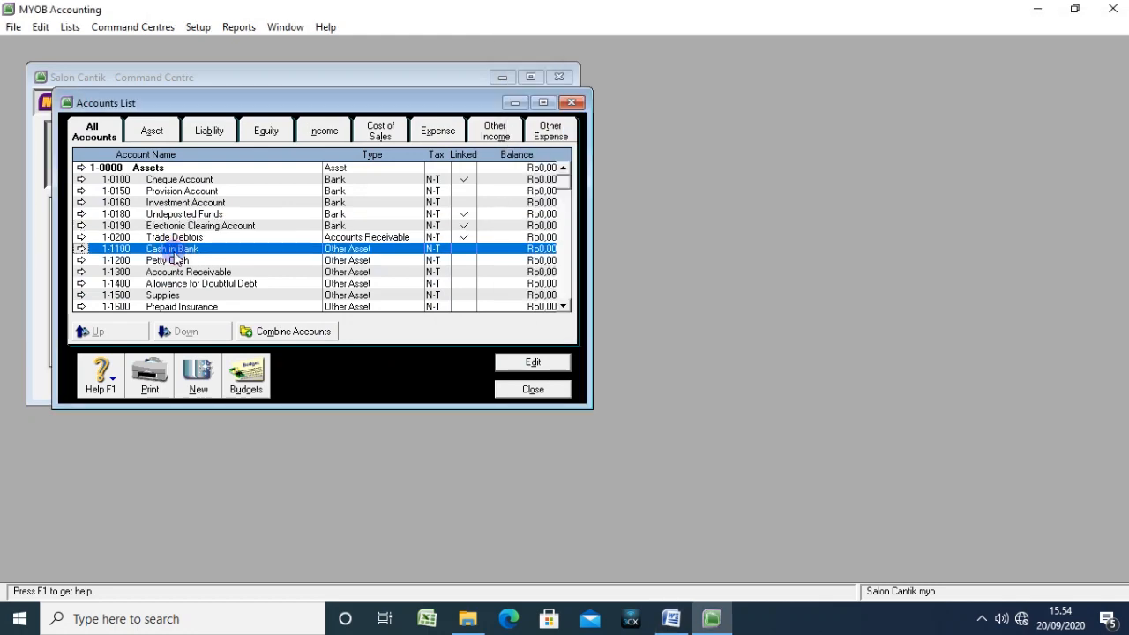
pyautogui.click(671, 618)
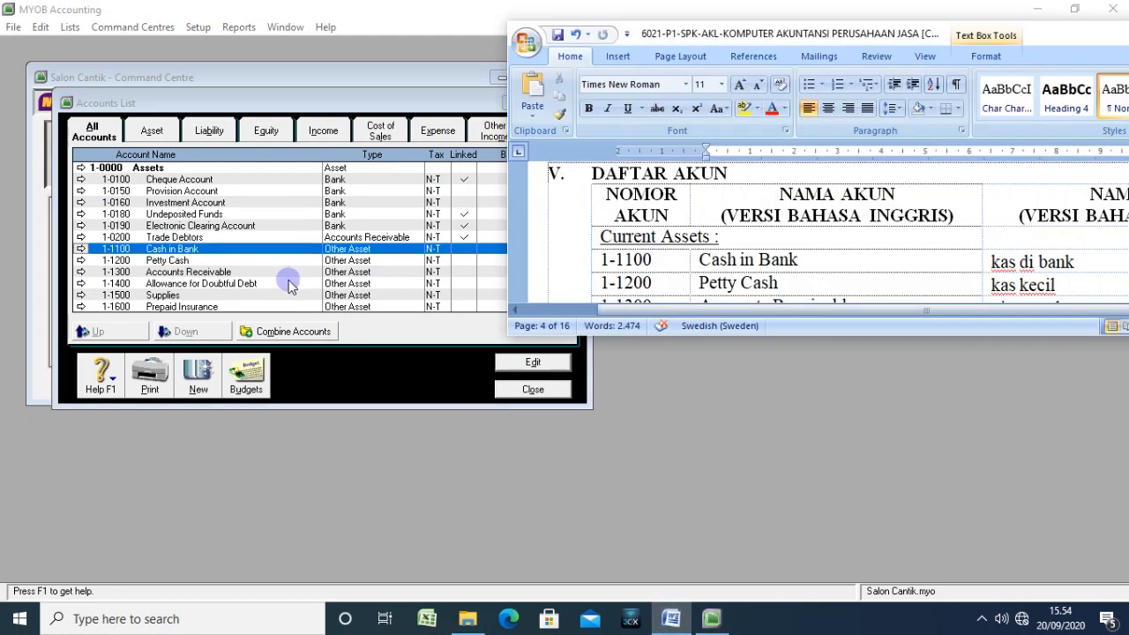
pyautogui.scroll(-15, 287, 285)
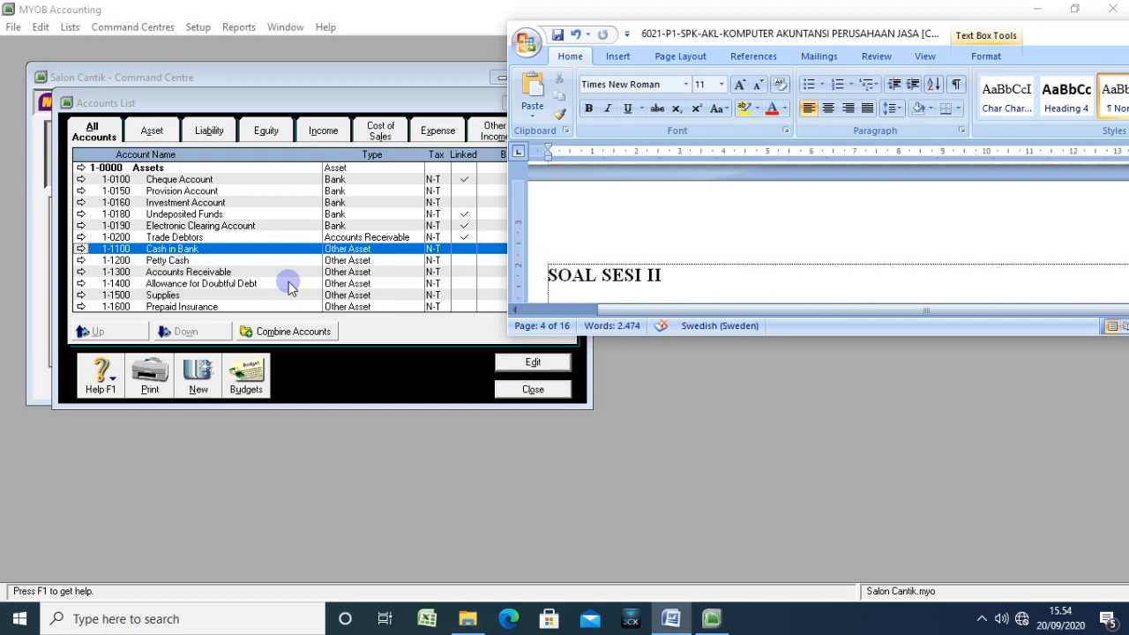
pyautogui.scroll(-5, 741, 276)
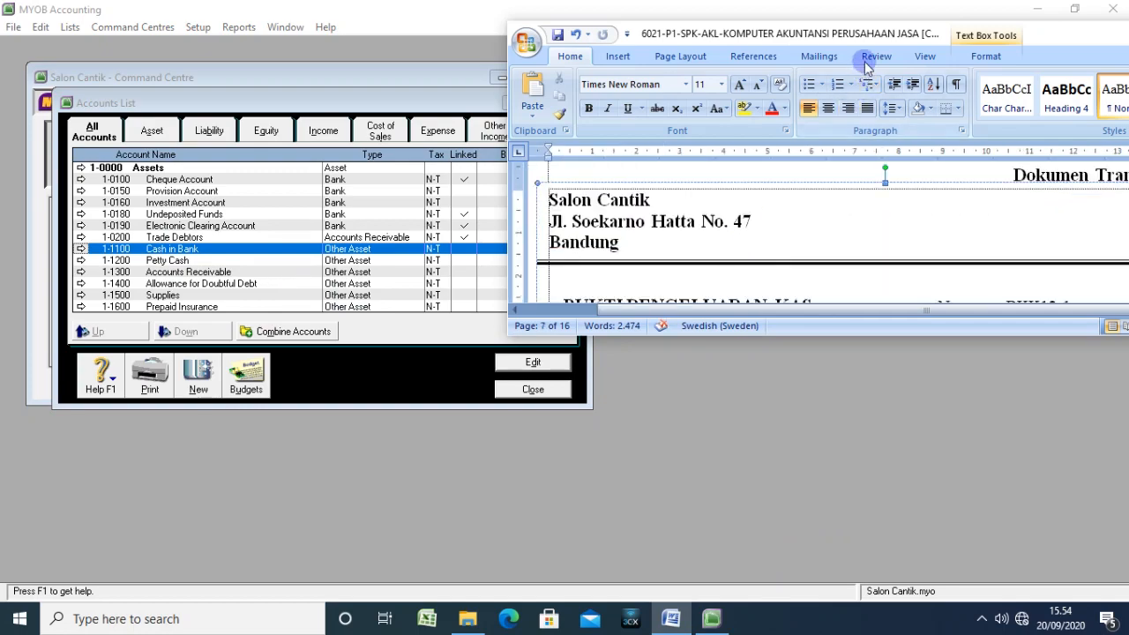
pyautogui.doubleClick(866, 34)
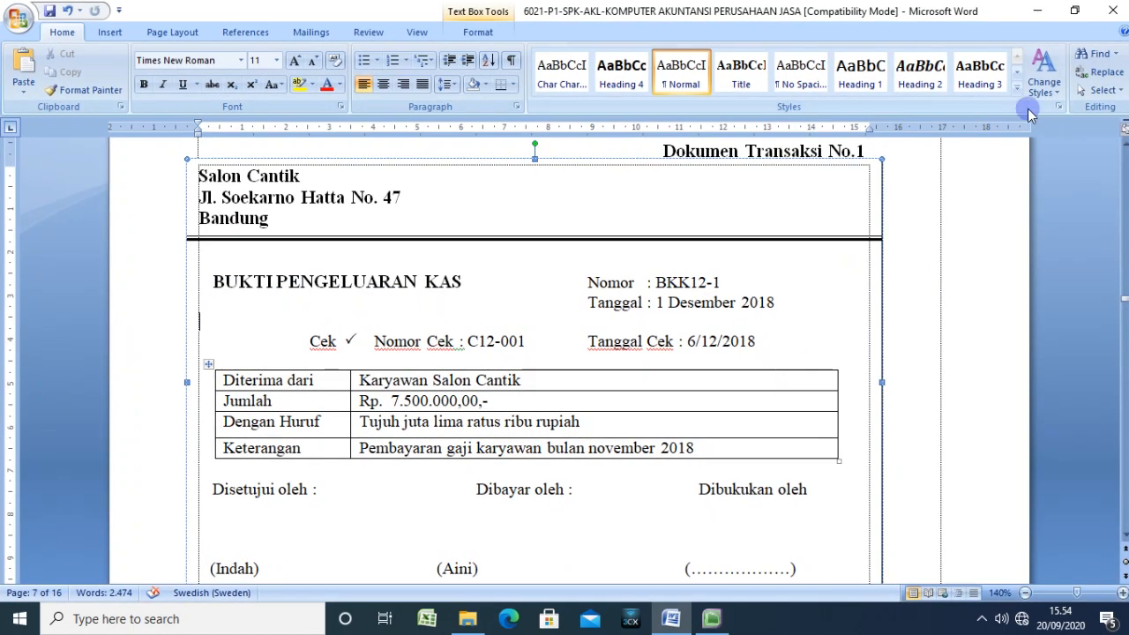
pyautogui.click(1074, 10)
pyautogui.click(836, 441)
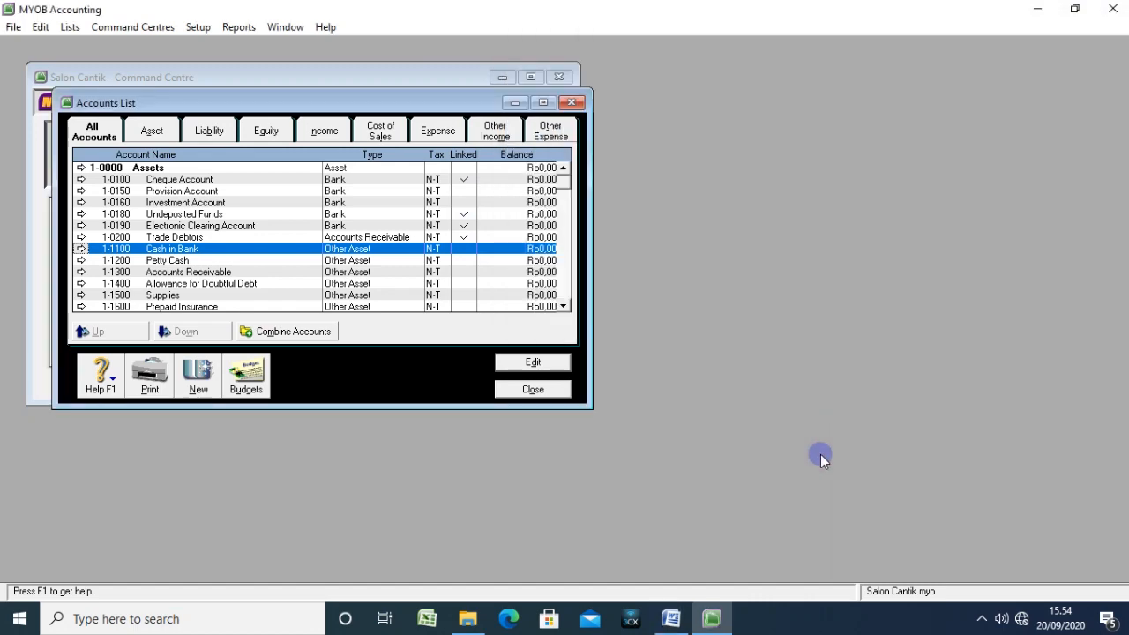
pyautogui.click(172, 214)
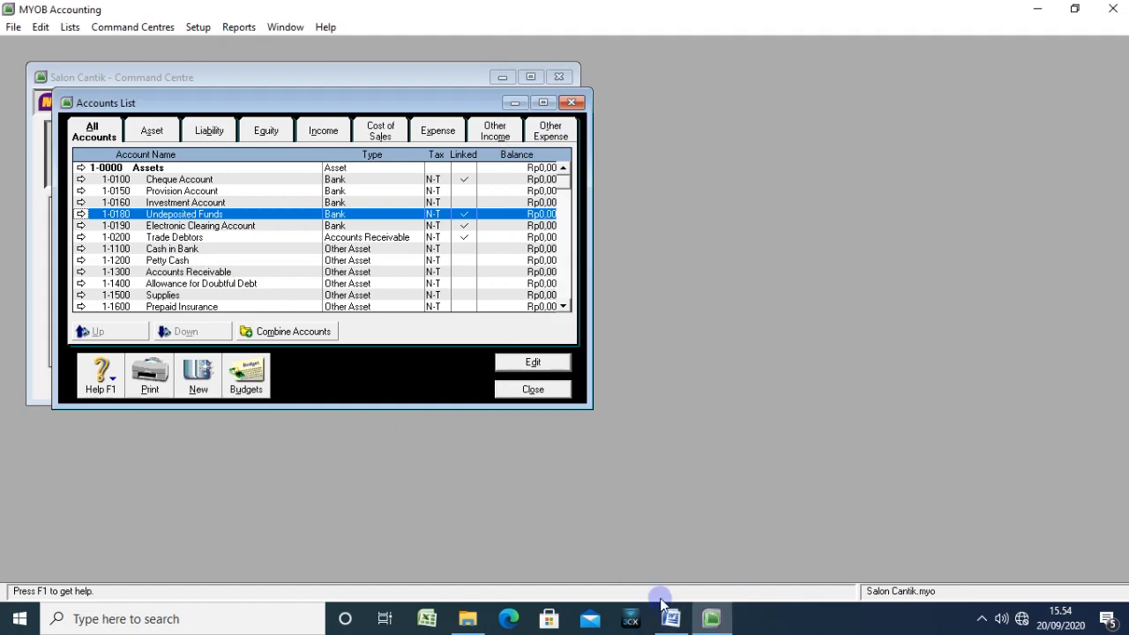
# Step: Shrink the MYOB window and arrange the Word document beside it so both can be read together
pyautogui.click(668, 618)
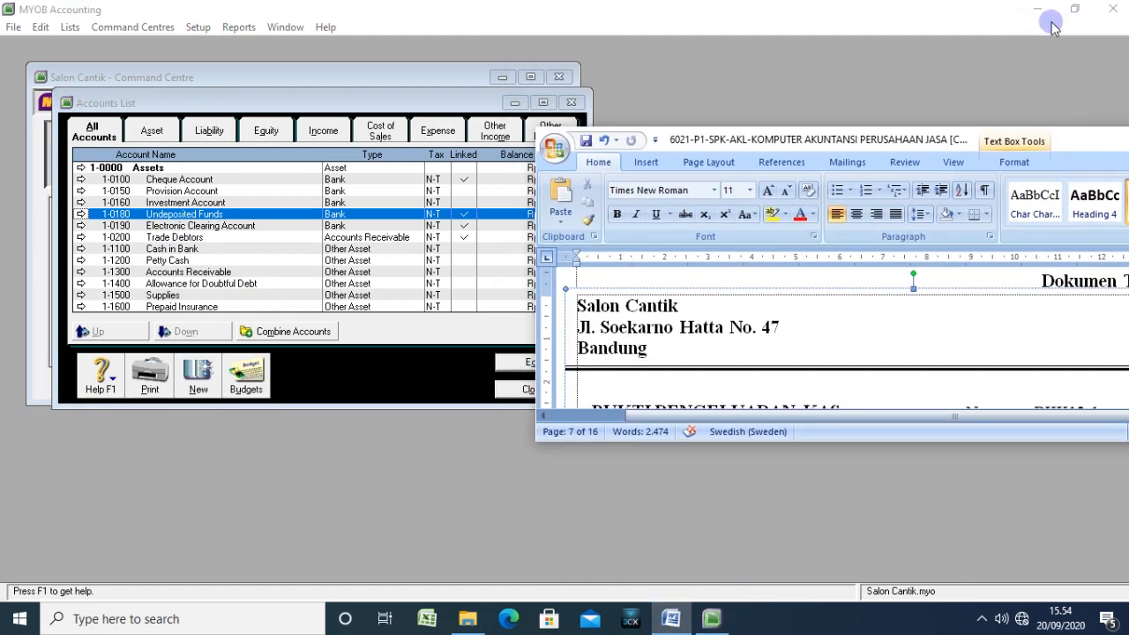
pyautogui.click(1072, 11)
pyautogui.moveTo(871, 101); pyautogui.dragTo(605, 102)
pyautogui.moveTo(724, 140); pyautogui.dragTo(794, 26)
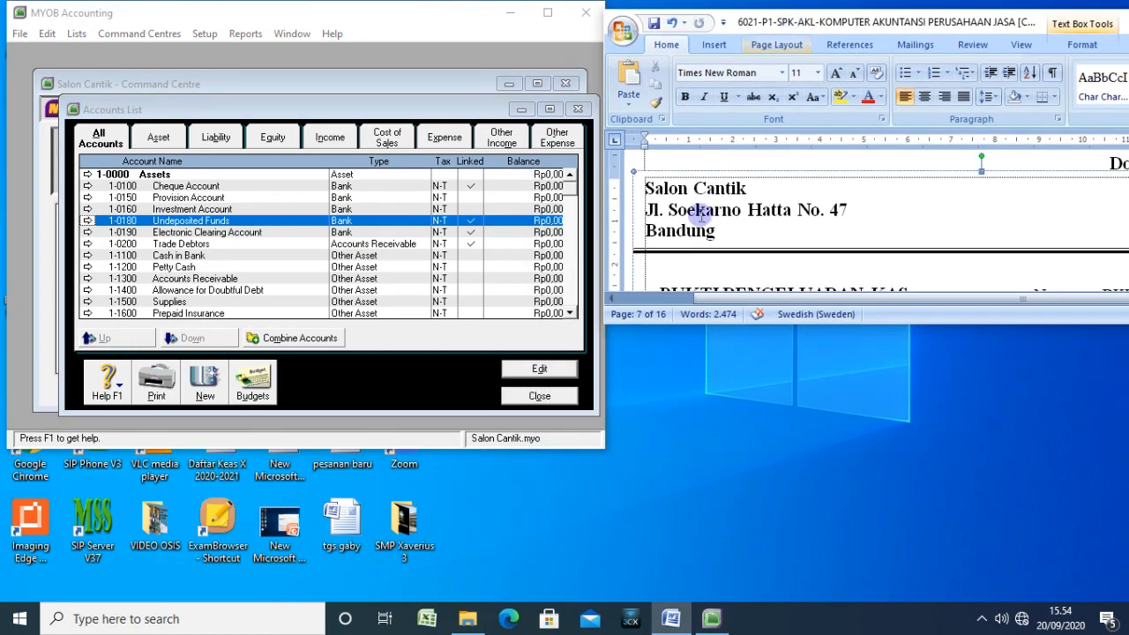
# Step: Find the trial balance table in section VI, NERACA SALDO PER 30 NOVEMBER 2018, of the Word document
pyautogui.scroll(-5, 697, 225)
pyautogui.scroll(-4, 697, 225)
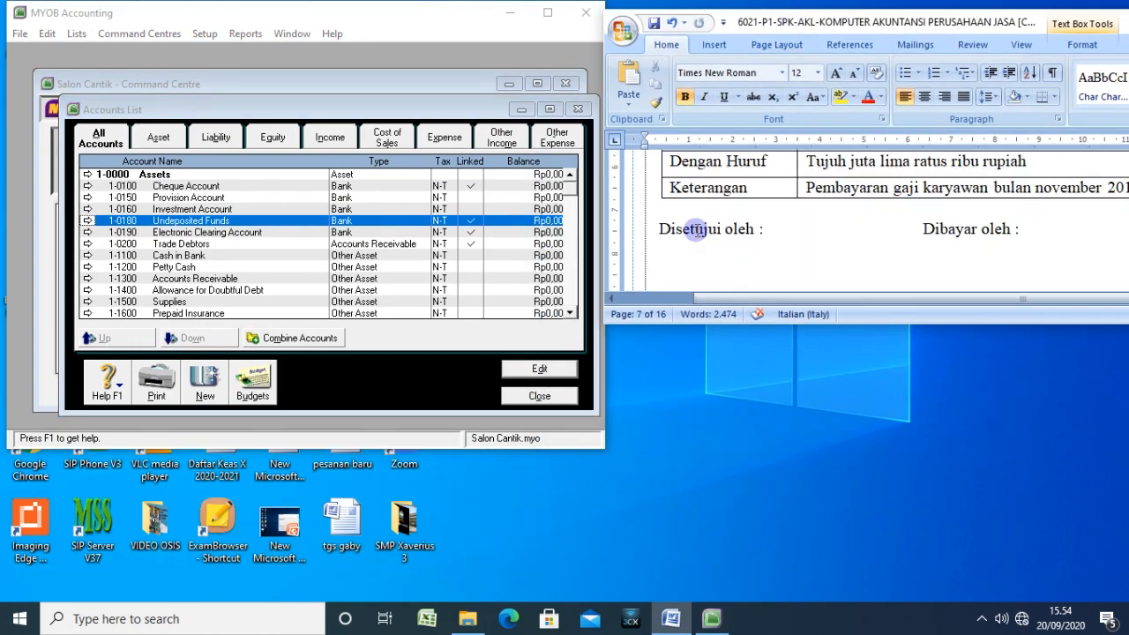
pyautogui.scroll(6, 697, 227)
pyautogui.scroll(-6, 696, 230)
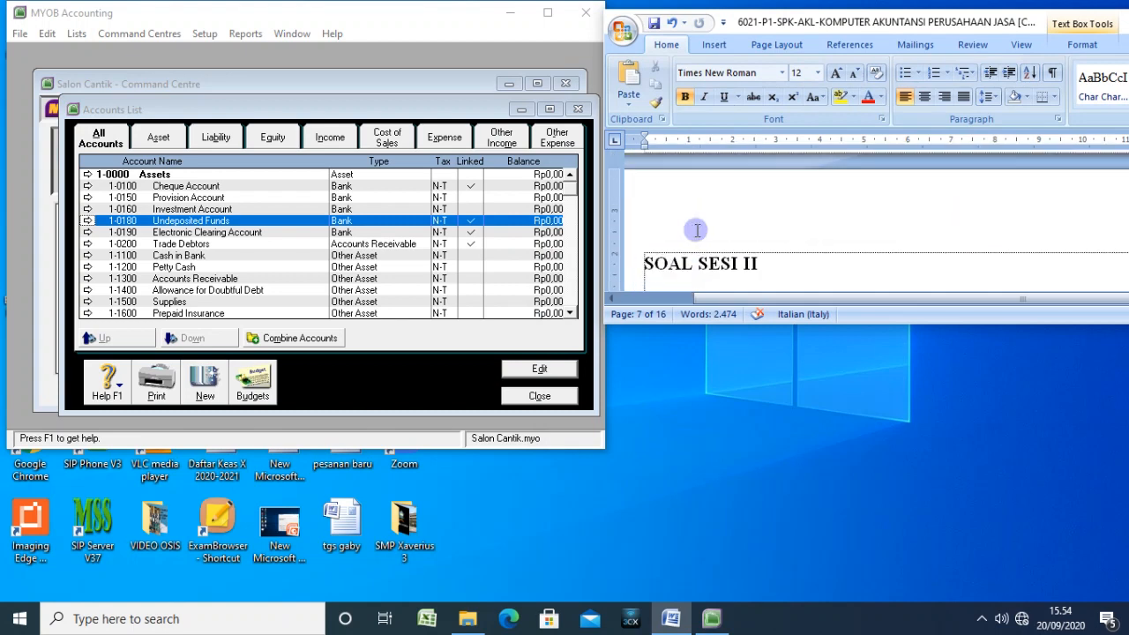
pyautogui.scroll(-10, 738, 244)
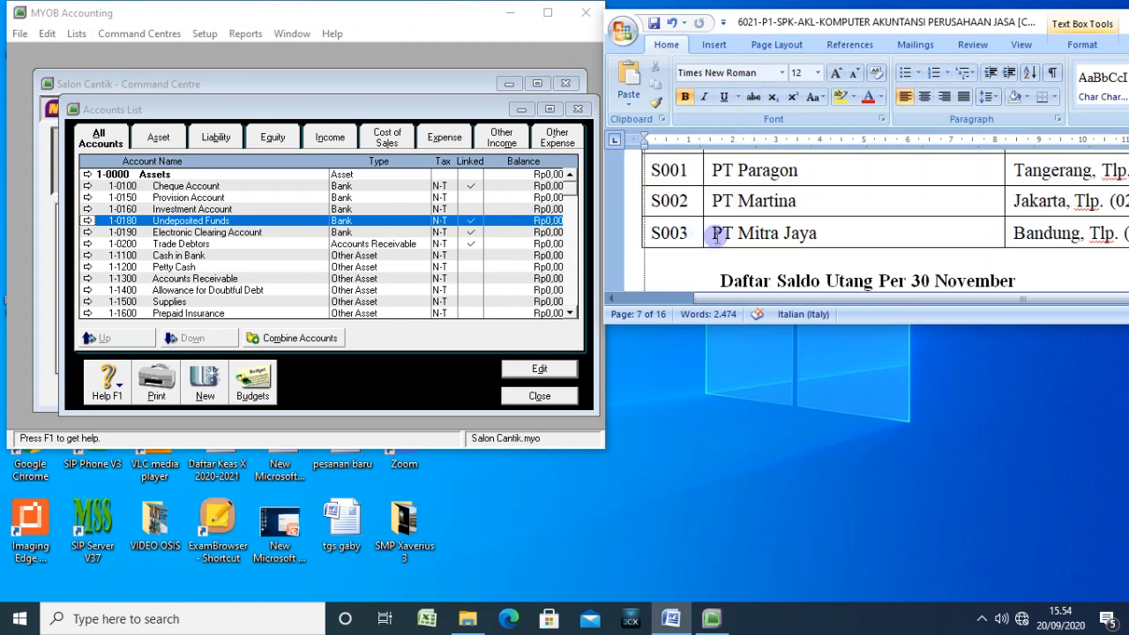
pyautogui.scroll(2, 742, 247)
pyautogui.scroll(15, 741, 247)
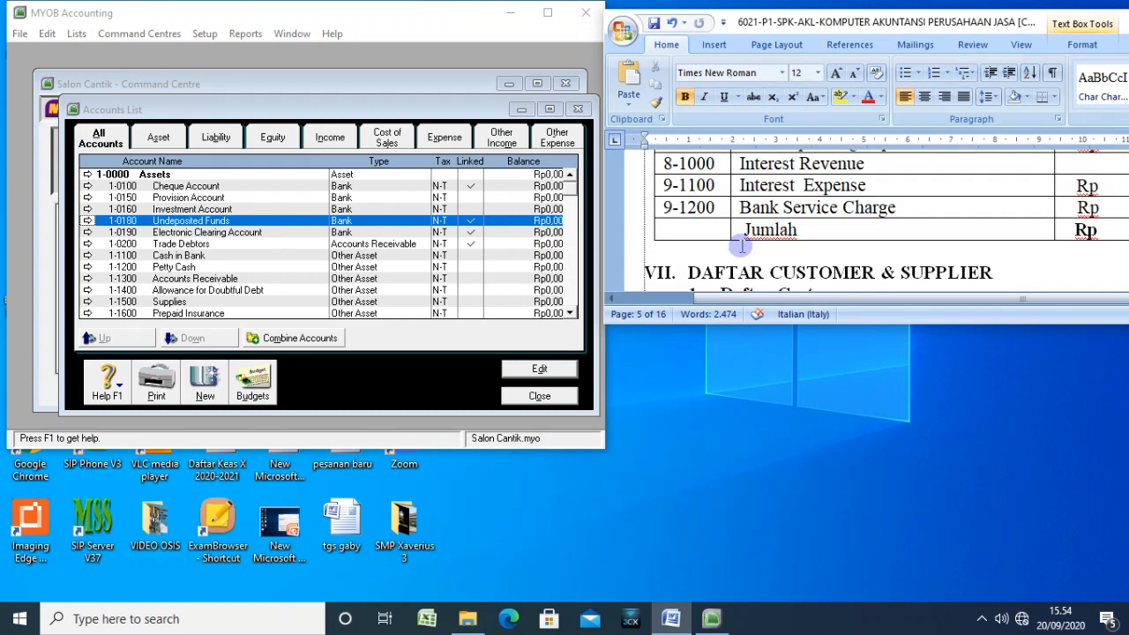
pyautogui.scroll(-3, 739, 244)
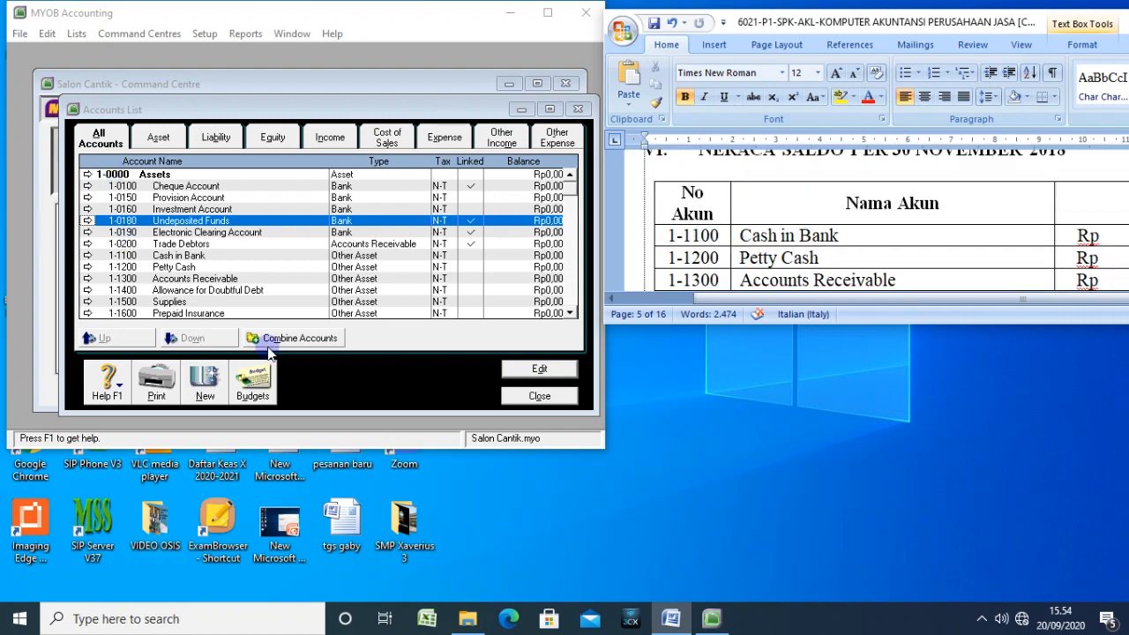
# Step: Compare MYOB's asset accounts 1-1100 Cash in Bank, 1-1200 Petty Cash and 1-1300 Accounts Receivable with the Word document's trial balance
pyautogui.click(201, 256)
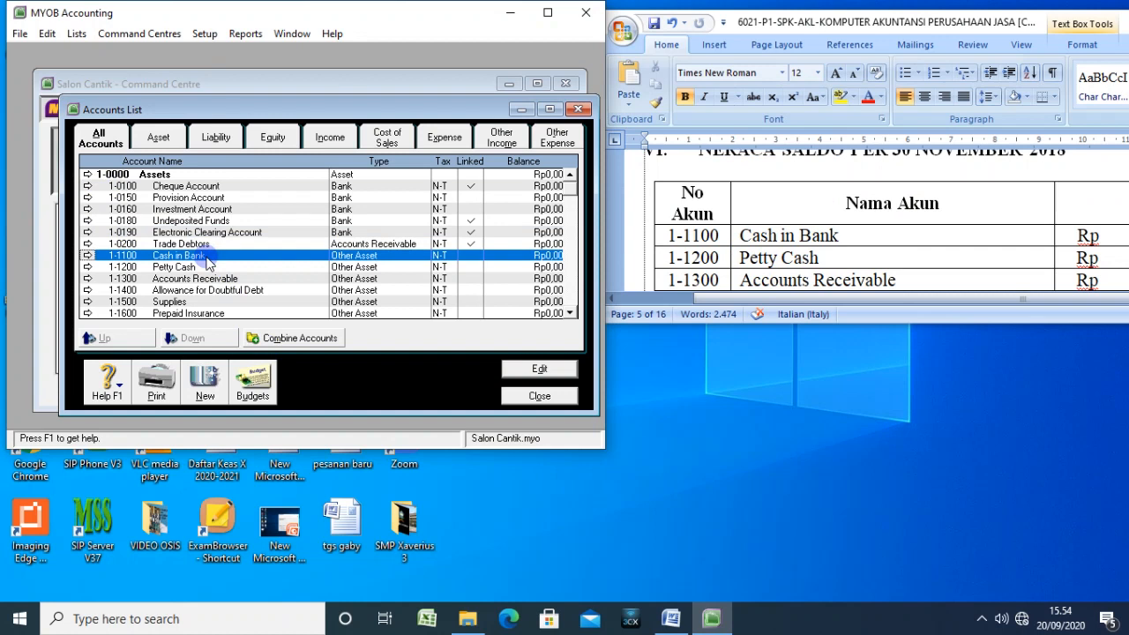
pyautogui.press('Down')
pyautogui.press('Down')
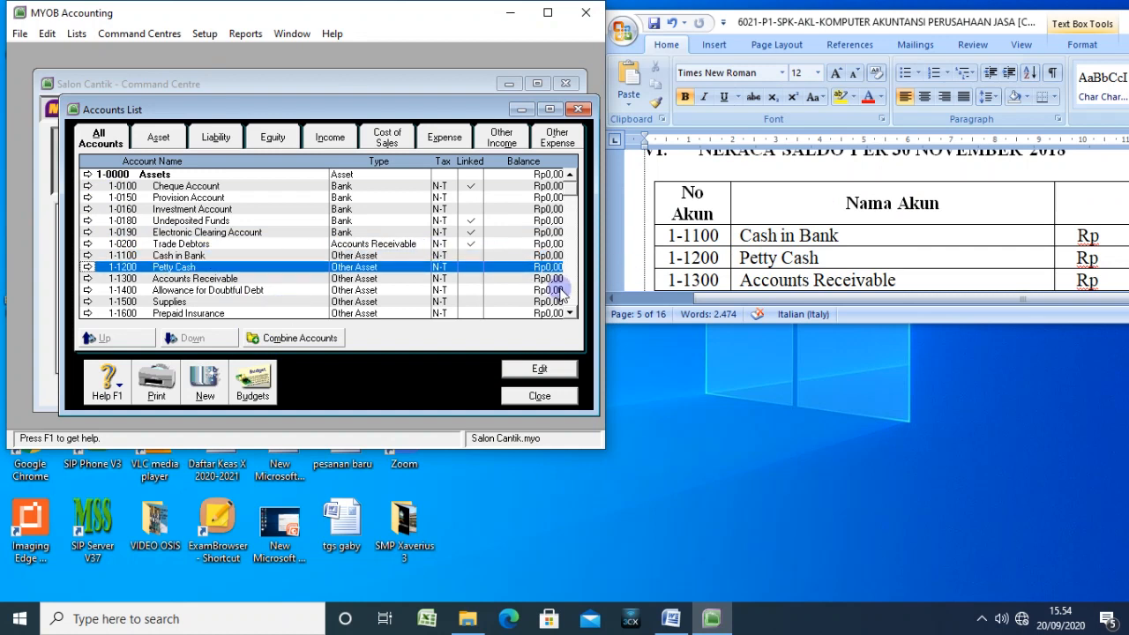
pyautogui.click(800, 257)
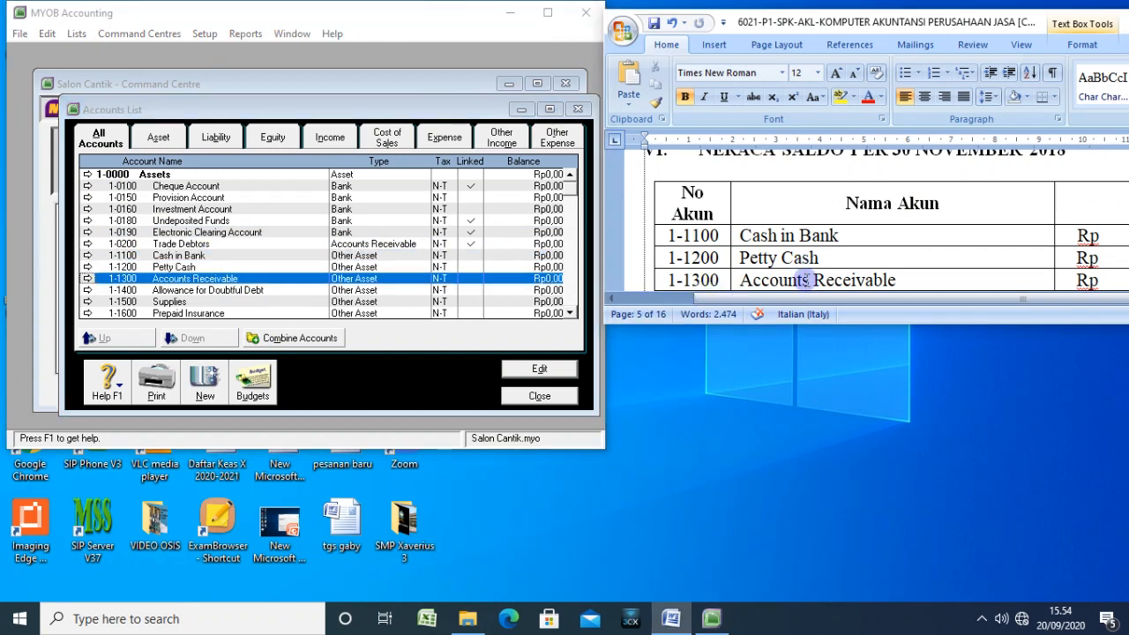
pyautogui.scroll(-2, 806, 282)
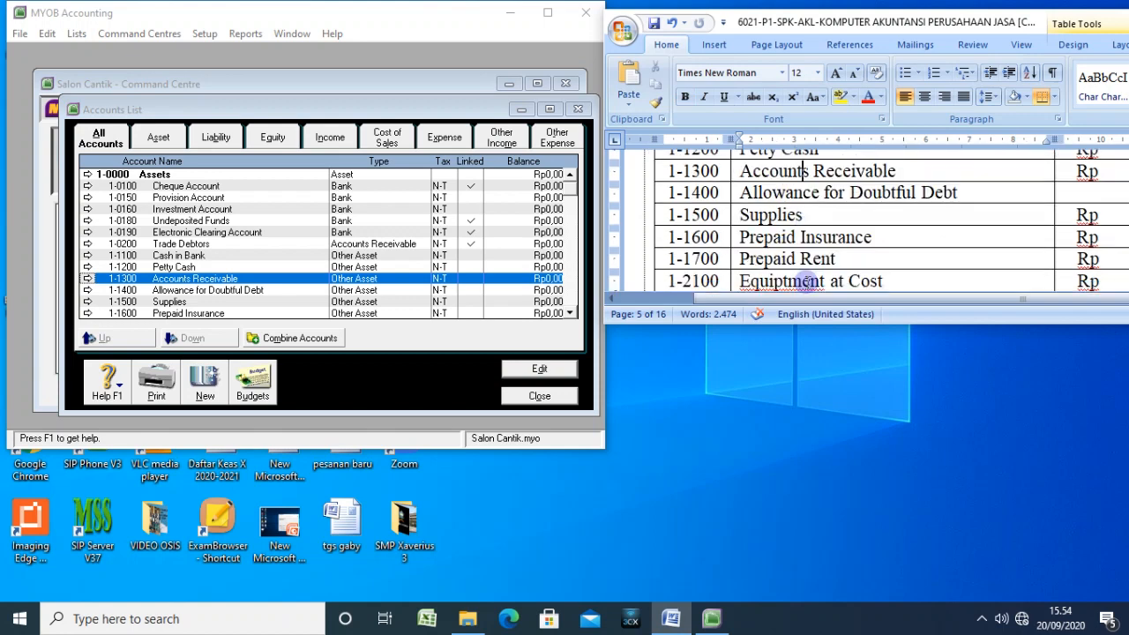
# Step: Compare asset accounts 1-1400 Allowance for Doubtful Debt through 1-2100 Equipment at Cost with the trial balance rows
pyautogui.click(199, 291)
pyautogui.click(219, 302)
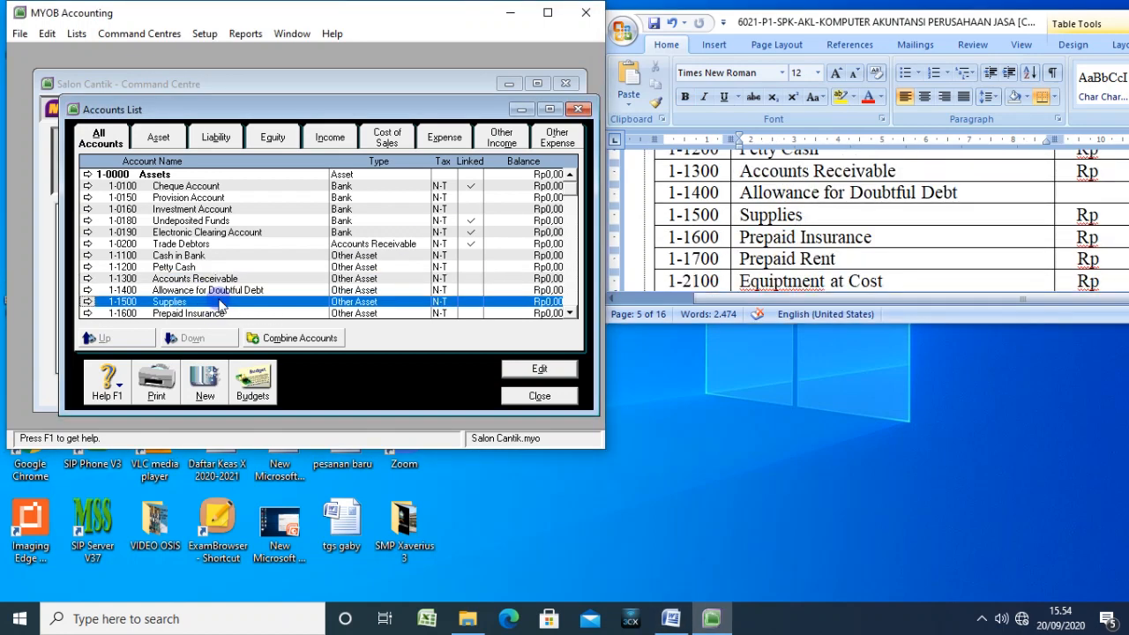
pyautogui.press('Down')
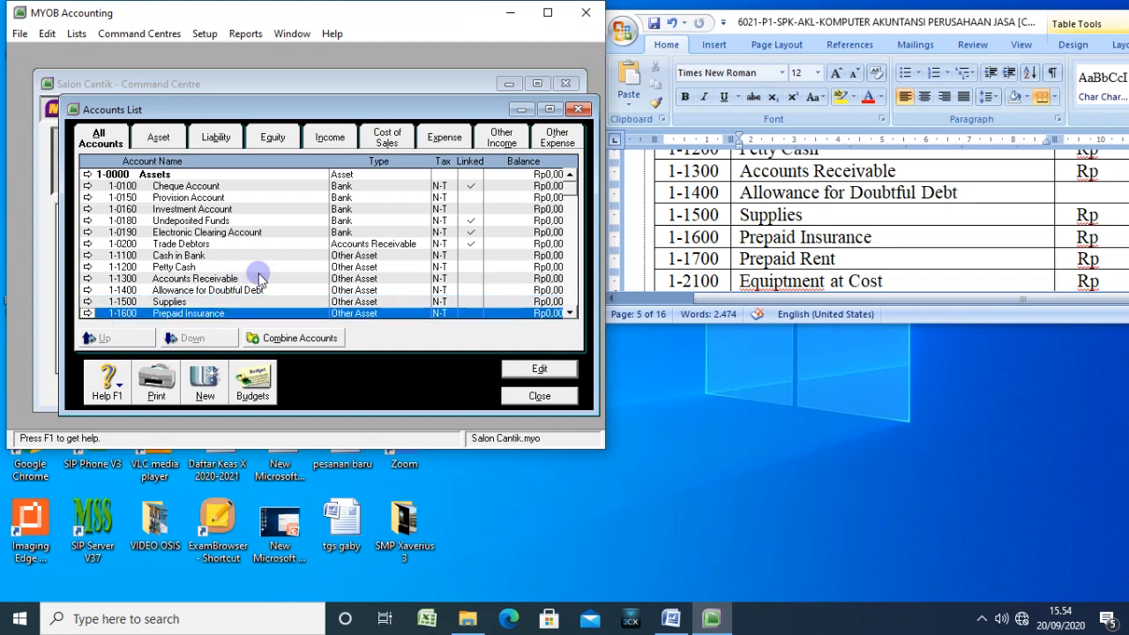
pyautogui.press('Down')
pyautogui.press('Down')
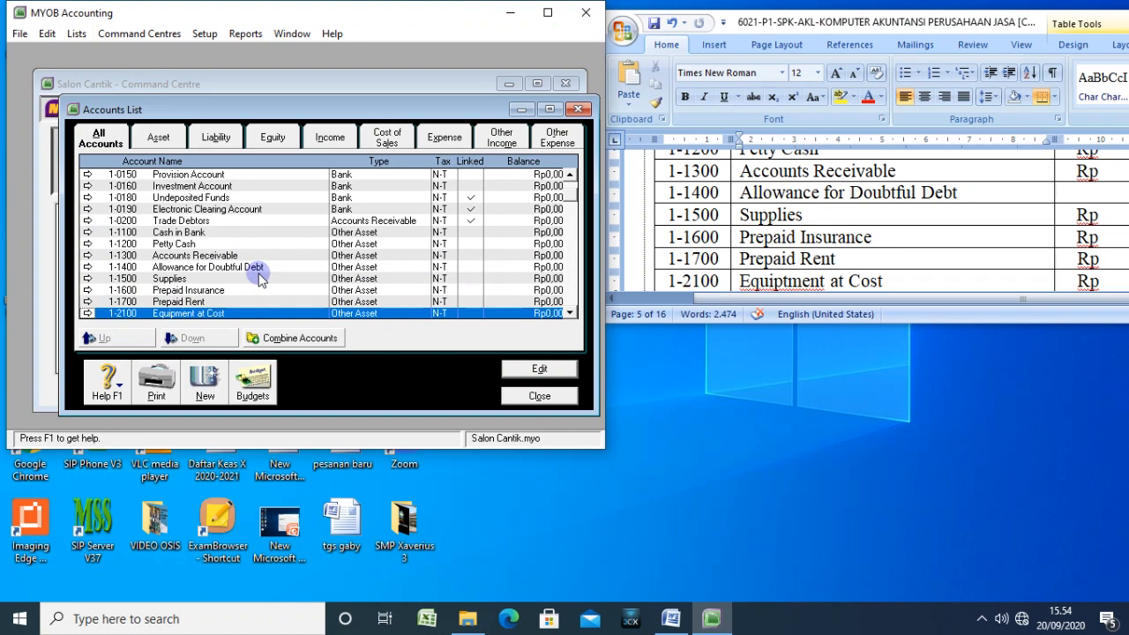
pyautogui.press('Down')
pyautogui.press('Down')
# Step: Check accounts 1-1700 Prepaid Rent, 1-2100 Equipment at Cost and 1-2110 Accum depreciation equipment against the trial balance
pyautogui.click(200, 279)
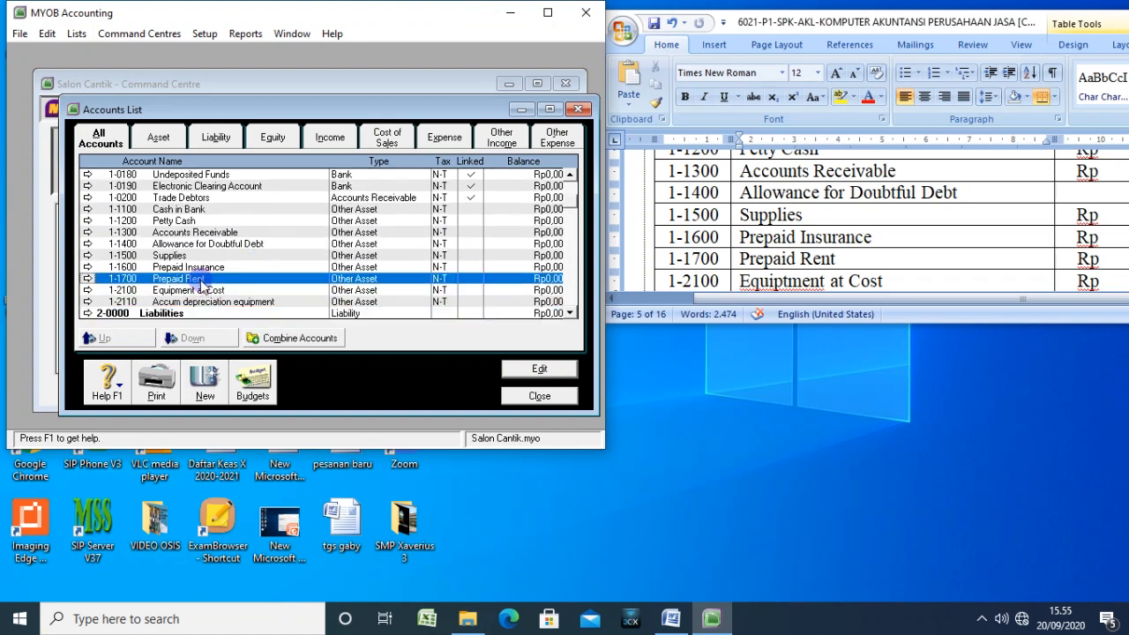
pyautogui.press('Down')
pyautogui.press('Down')
pyautogui.press('Down')
pyautogui.press('Down')
pyautogui.press('Down')
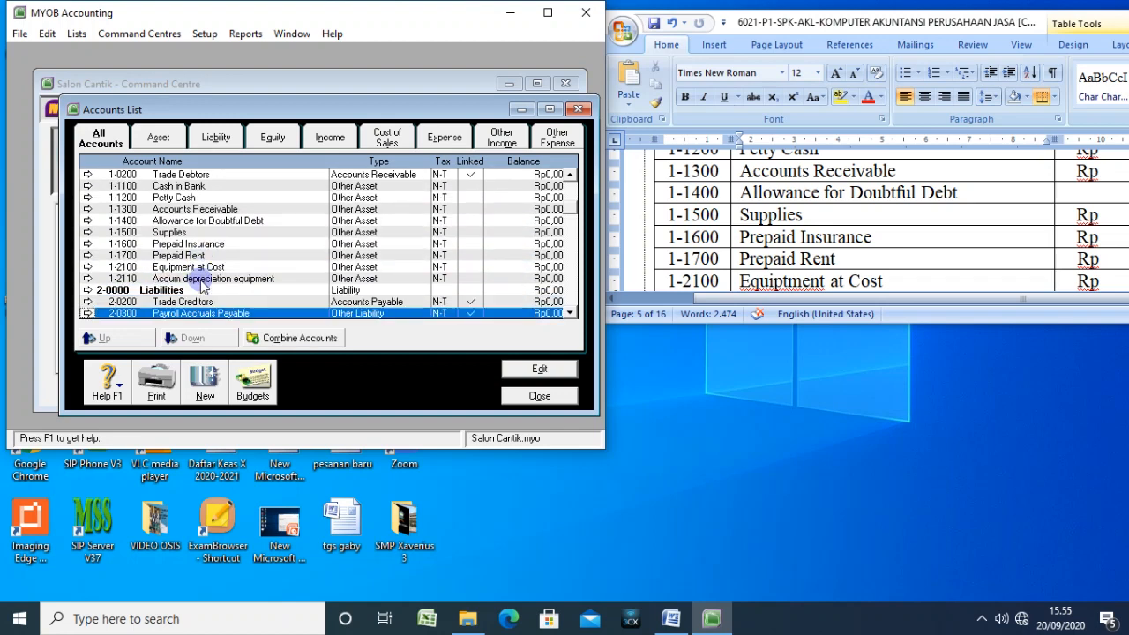
pyautogui.click(807, 272)
pyautogui.scroll(-1, 808, 273)
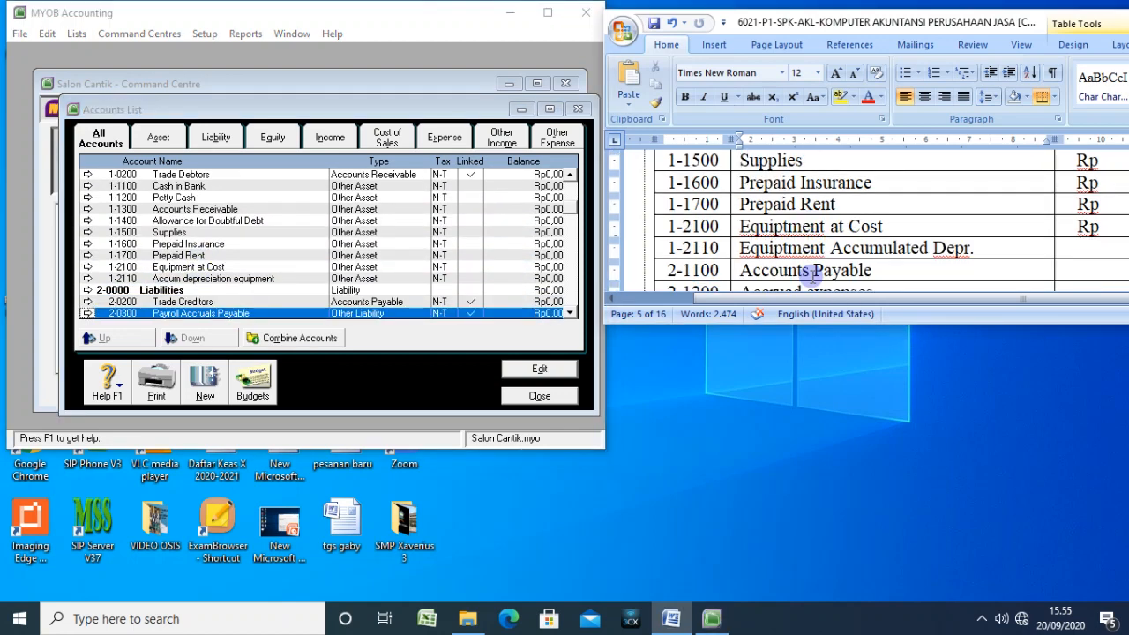
pyautogui.scroll(1, 806, 276)
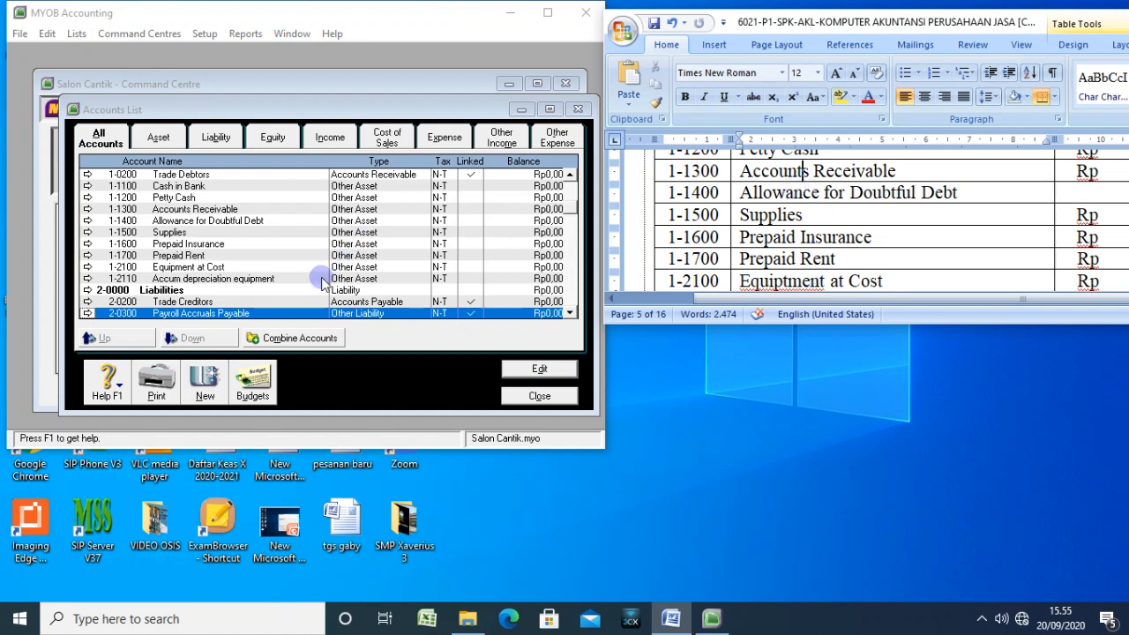
pyautogui.click(236, 266)
pyautogui.click(231, 279)
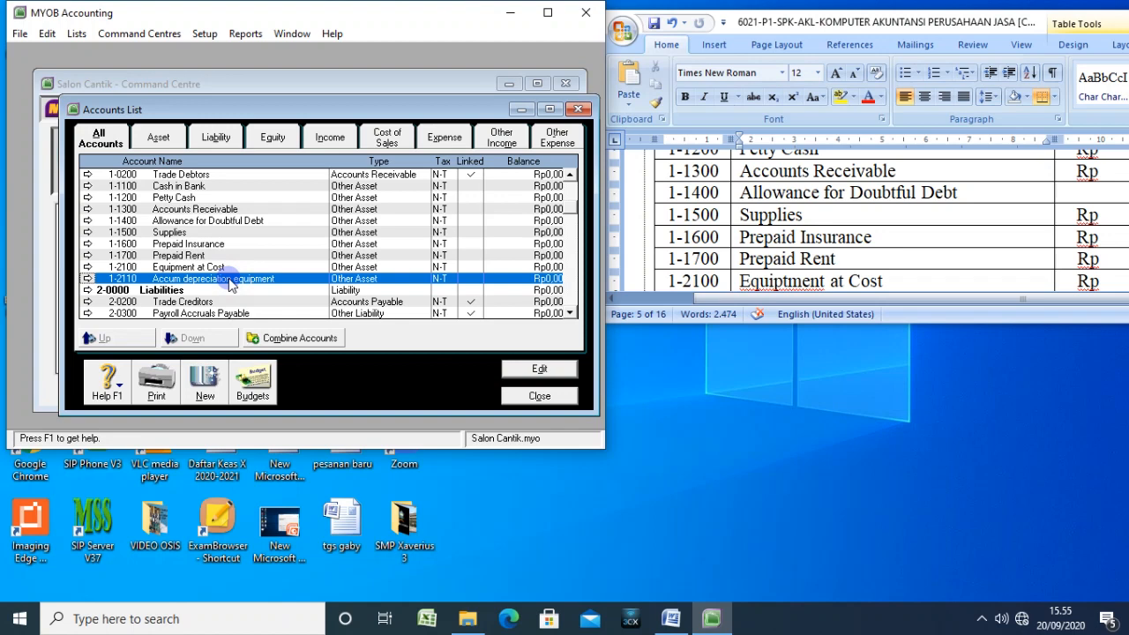
# Step: Compare liability accounts 2-1100 Account Payable, 2-1200 Accrued Expense and 2-2100 Bank Permata Loan with the trial balance
pyautogui.click(873, 240)
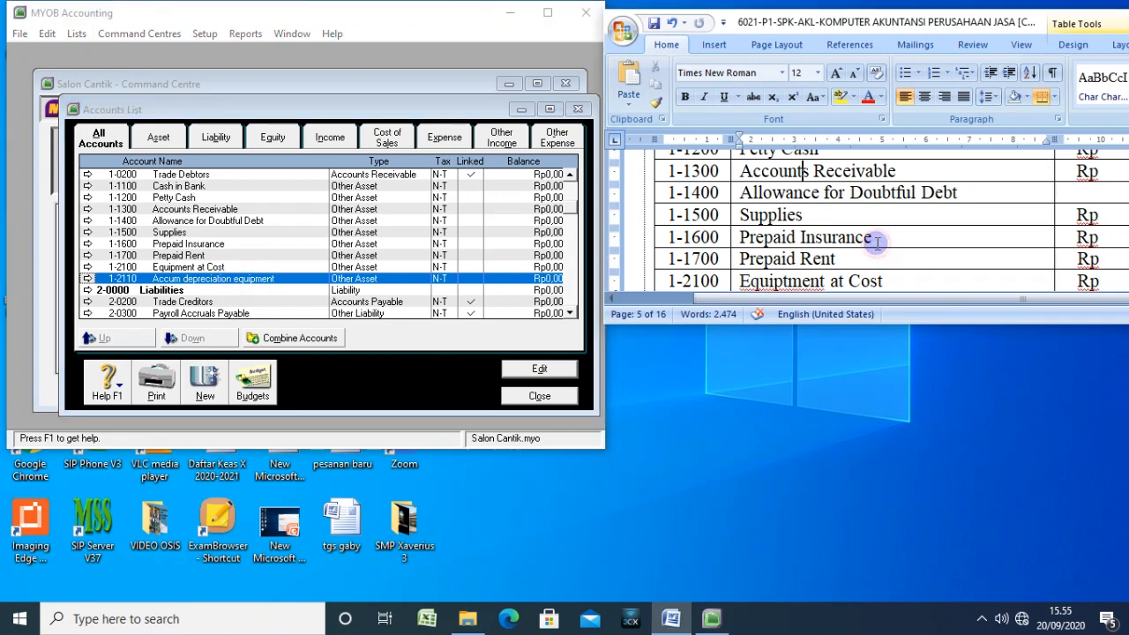
pyautogui.scroll(-2, 860, 243)
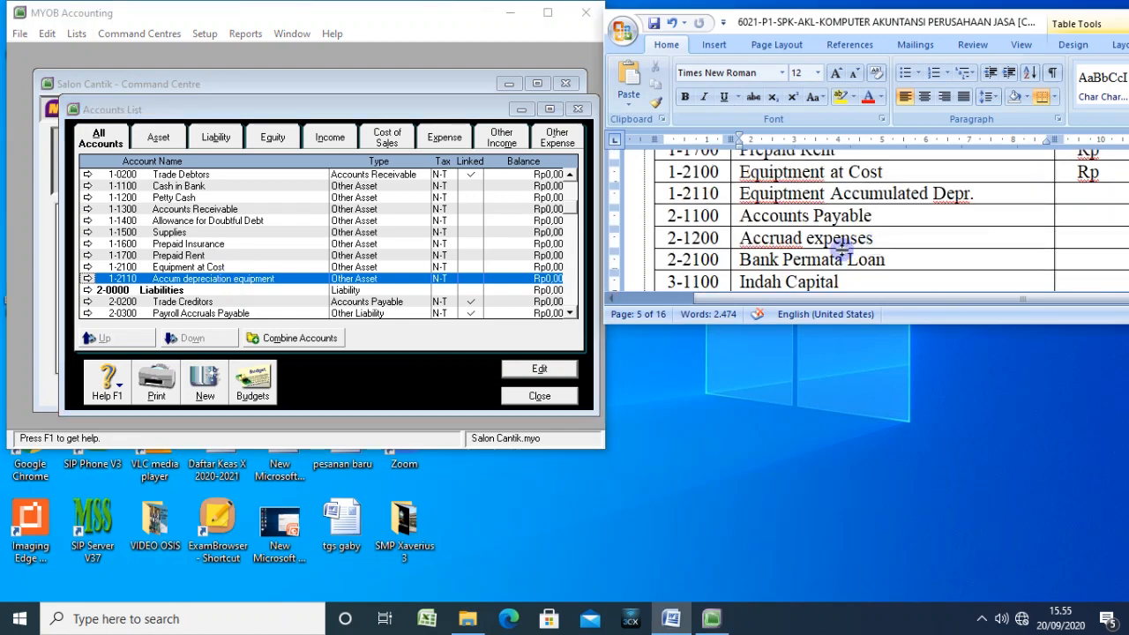
pyautogui.click(219, 295)
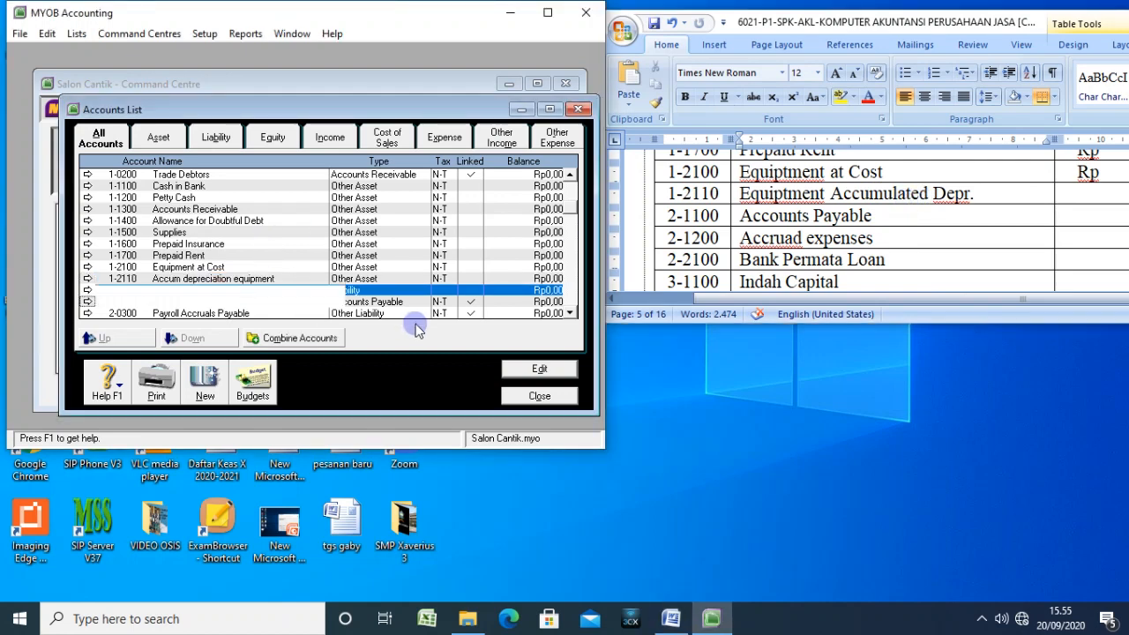
pyautogui.scroll(-3, 416, 328)
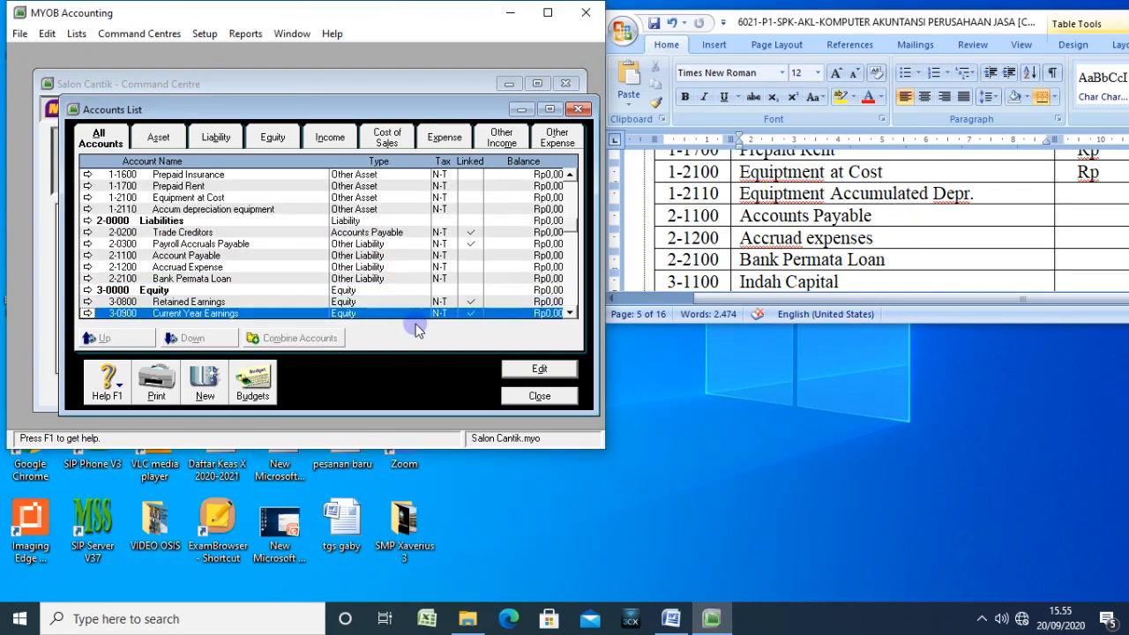
# Step: Compare the owner's capital account 3-1100 and drawing account 3-1200 in the Accounts List with the trial balance
pyautogui.click(791, 248)
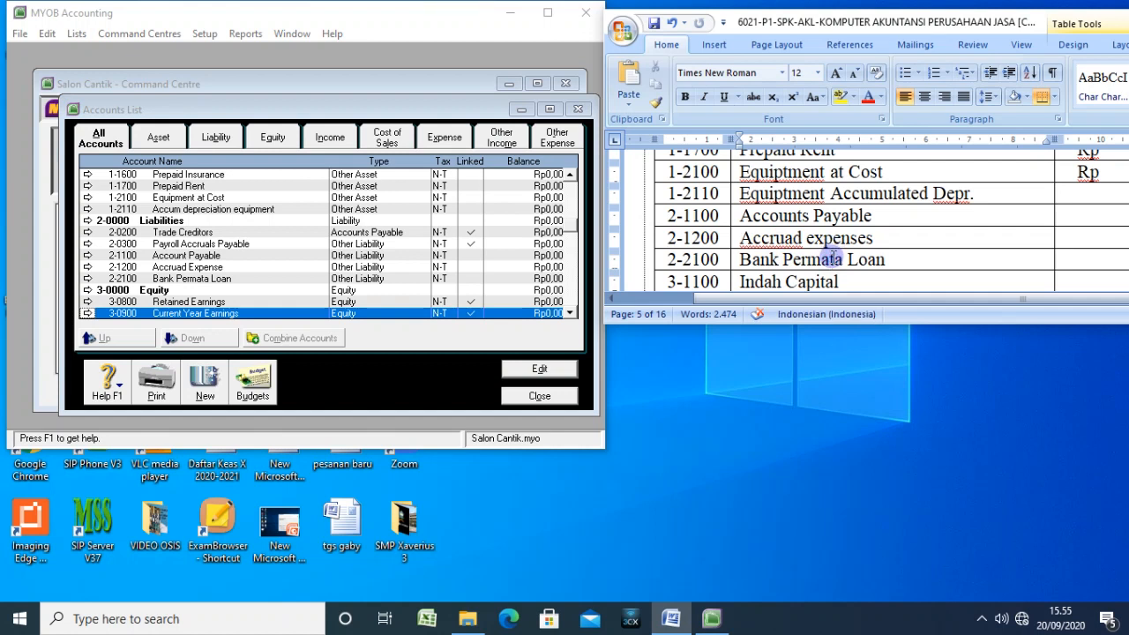
pyautogui.scroll(-3, 832, 258)
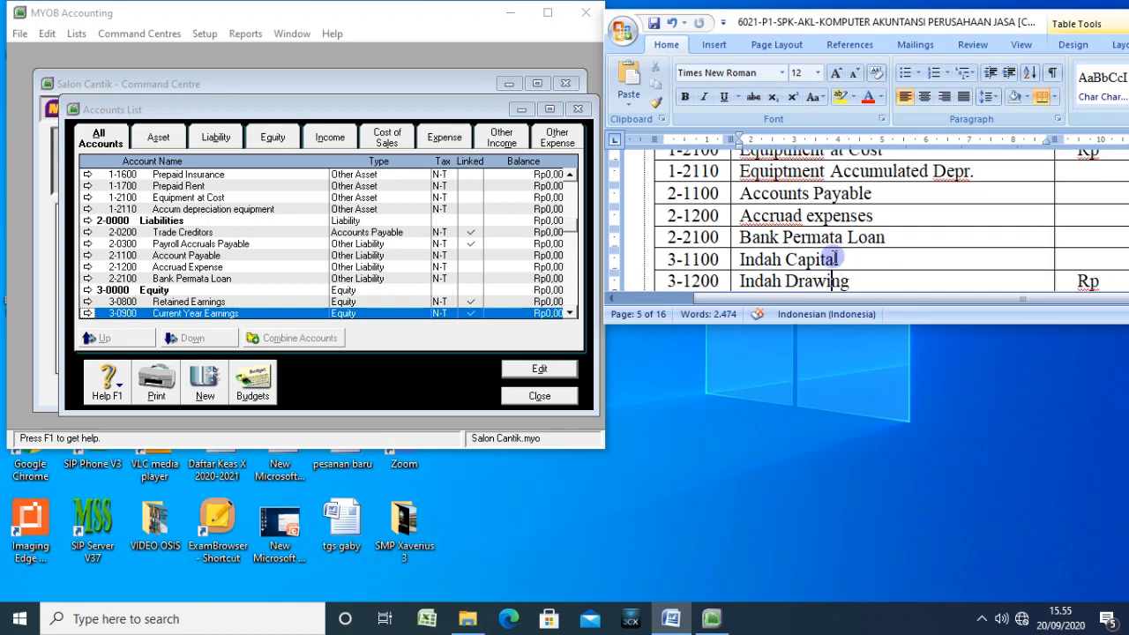
pyautogui.click(693, 214)
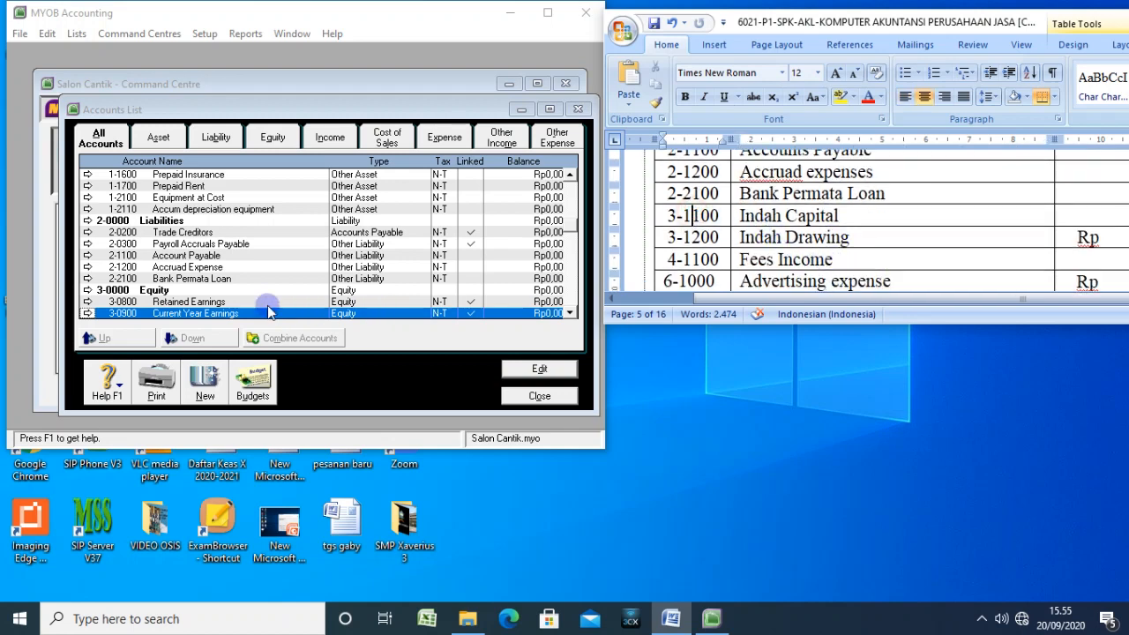
pyautogui.click(247, 290)
pyautogui.scroll(-1, 233, 296)
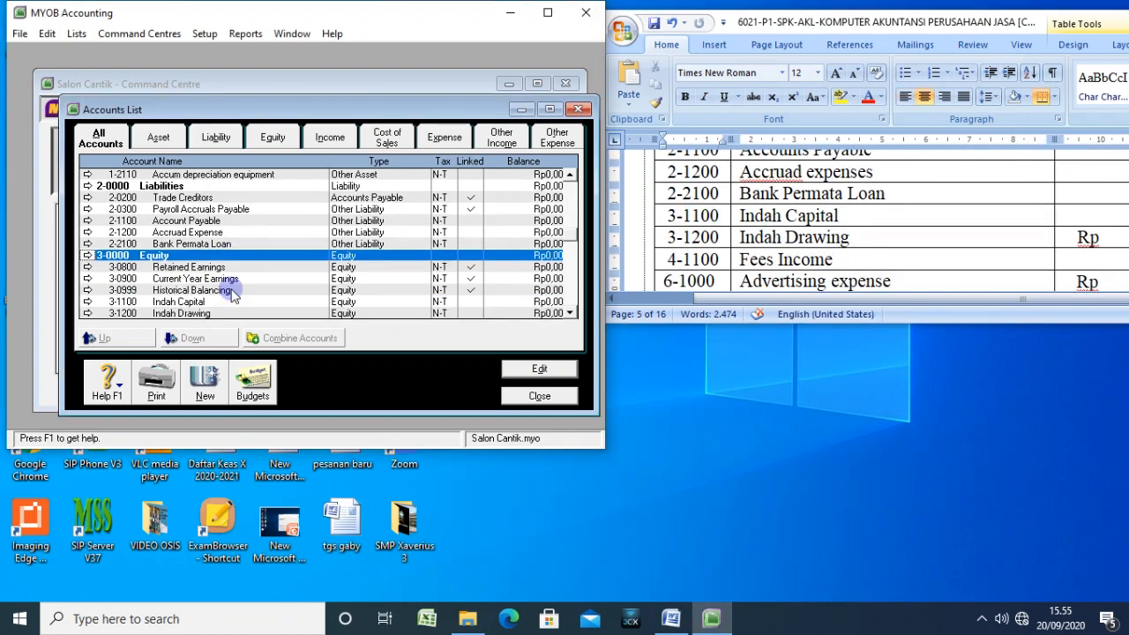
# Step: Go back to the Equity section of the document's account list and check equity accounts 3-1100, 3-1200 and 3-1300 Income Summary in MYOB
pyautogui.scroll(-10, 894, 222)
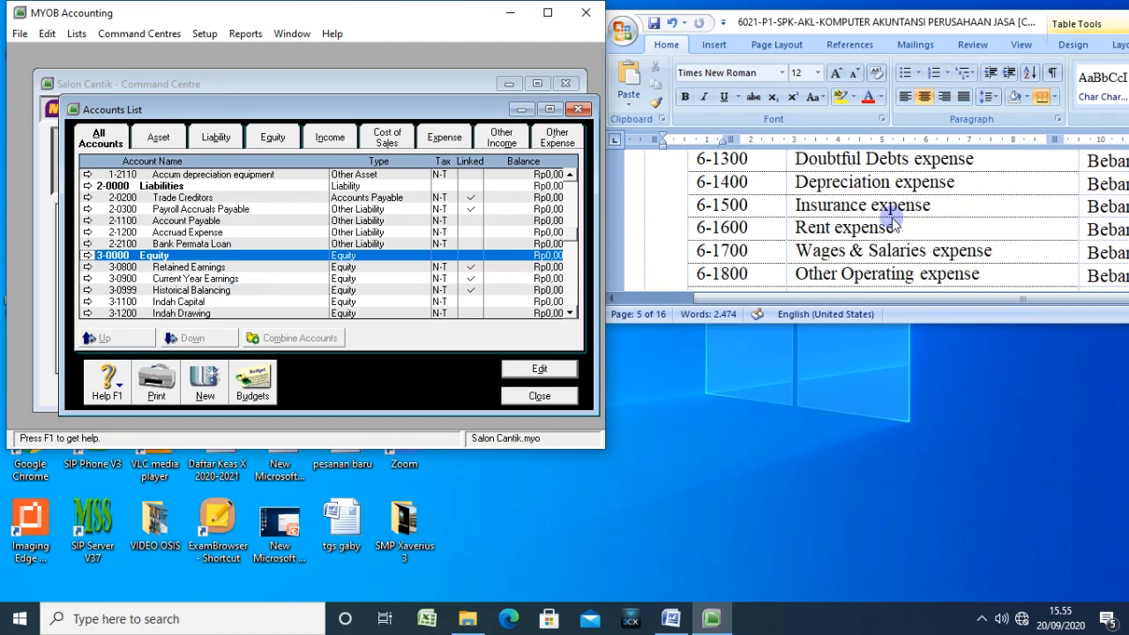
pyautogui.scroll(10, 893, 223)
pyautogui.scroll(-2, 894, 223)
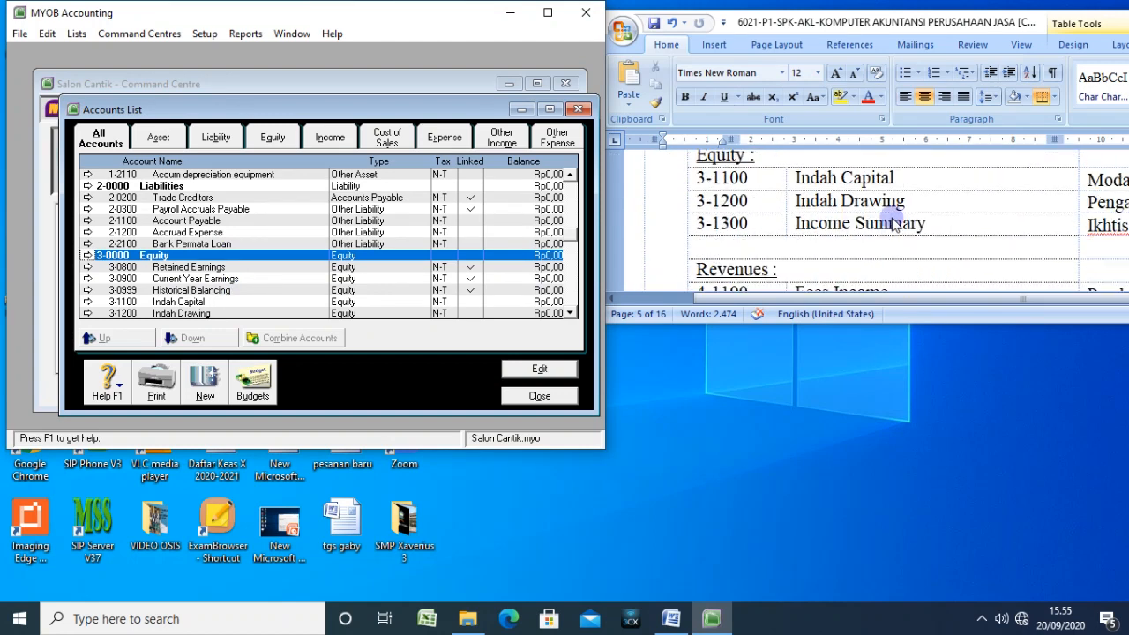
pyautogui.click(159, 302)
pyautogui.scroll(-1, 159, 301)
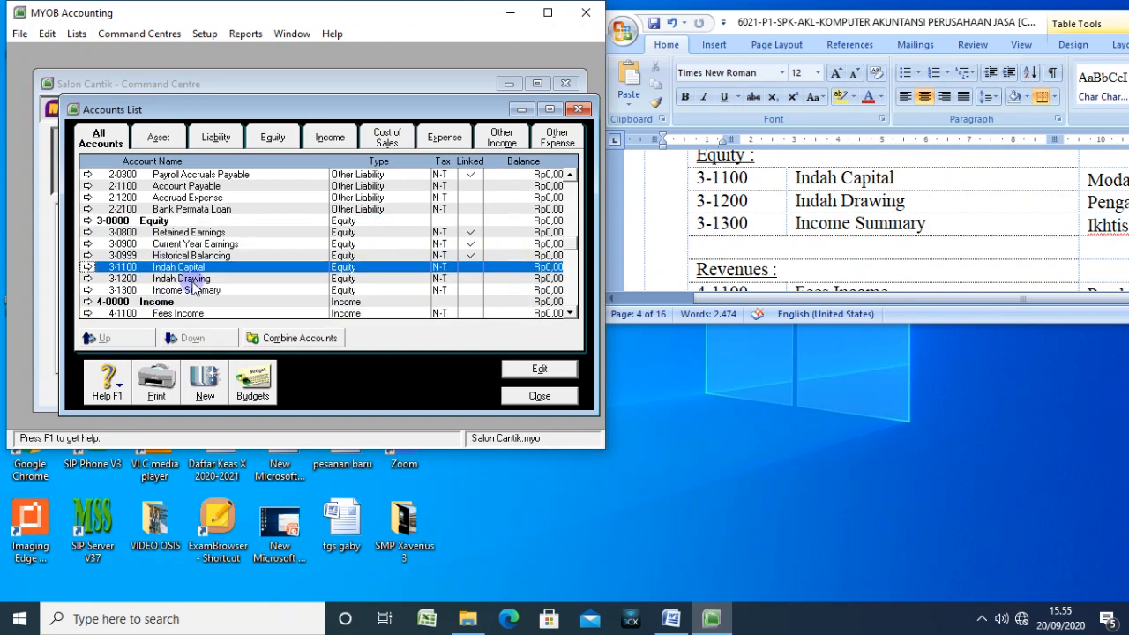
pyautogui.click(183, 278)
pyautogui.click(196, 291)
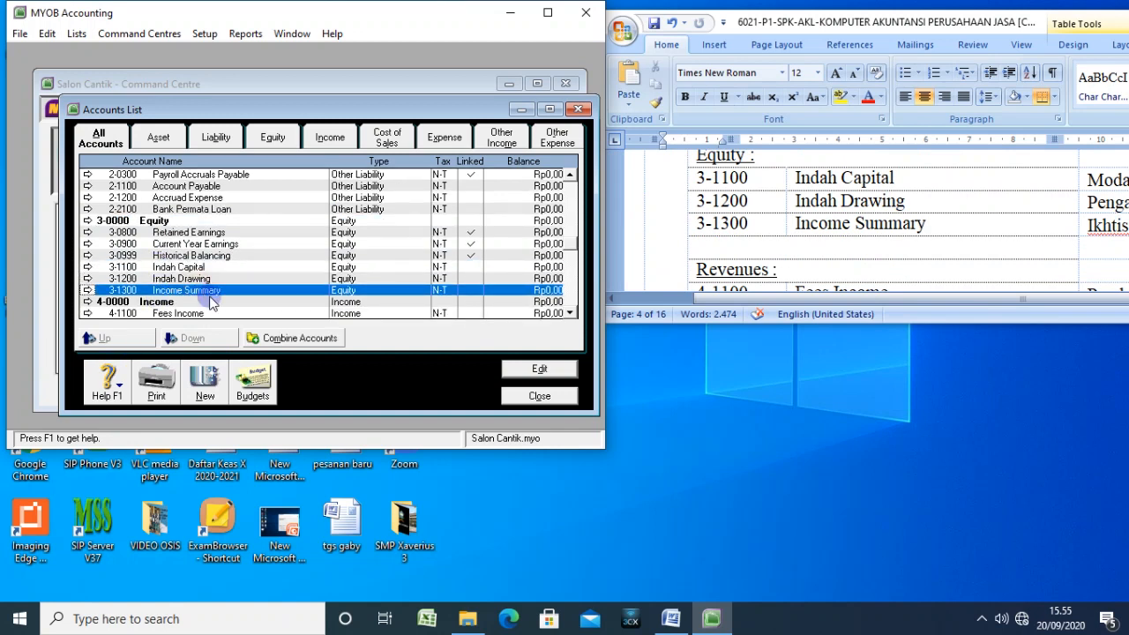
# Step: Check income account 4-1100 Fees Income in MYOB against the Revenues section of the document's account list
pyautogui.click(957, 243)
pyautogui.scroll(-2, 880, 228)
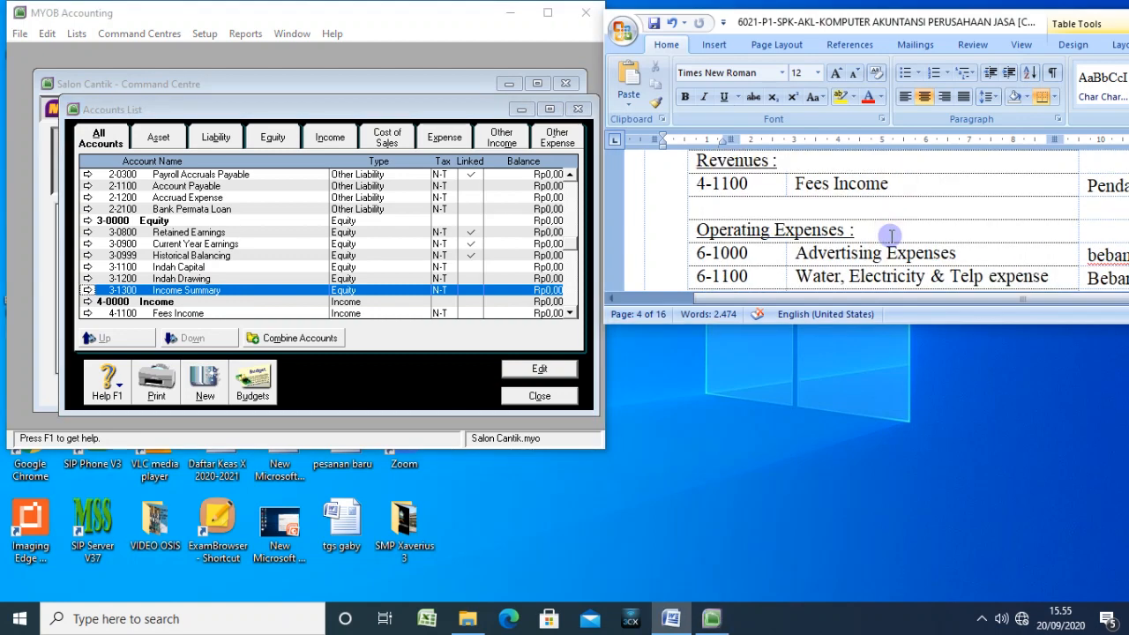
pyautogui.click(265, 291)
pyautogui.scroll(-1, 232, 297)
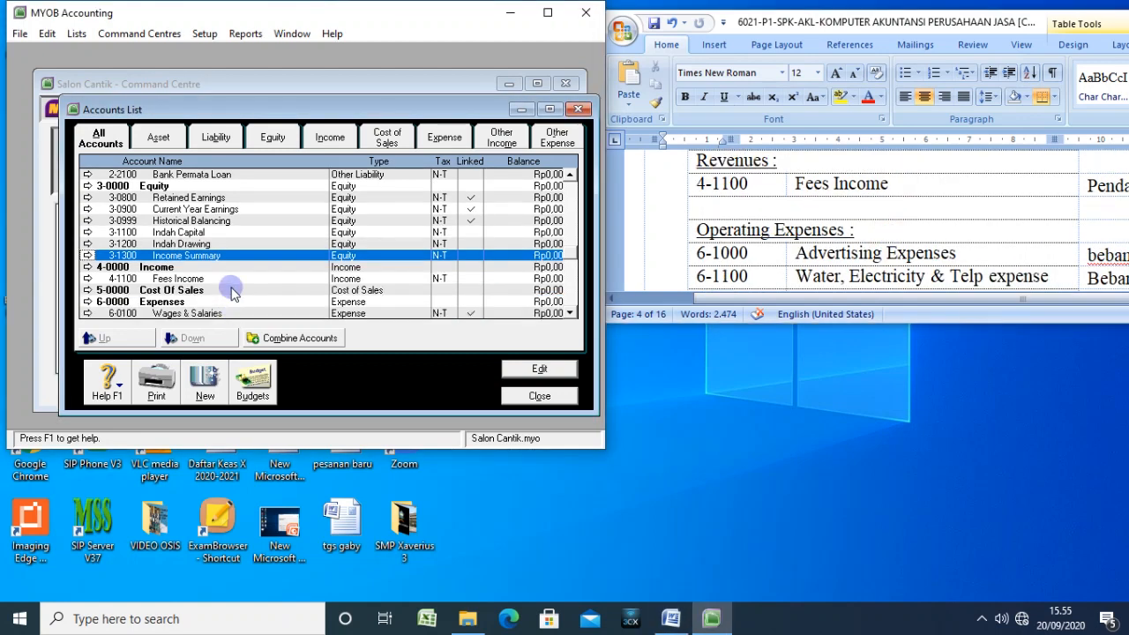
pyautogui.click(232, 279)
pyautogui.scroll(-1, 235, 294)
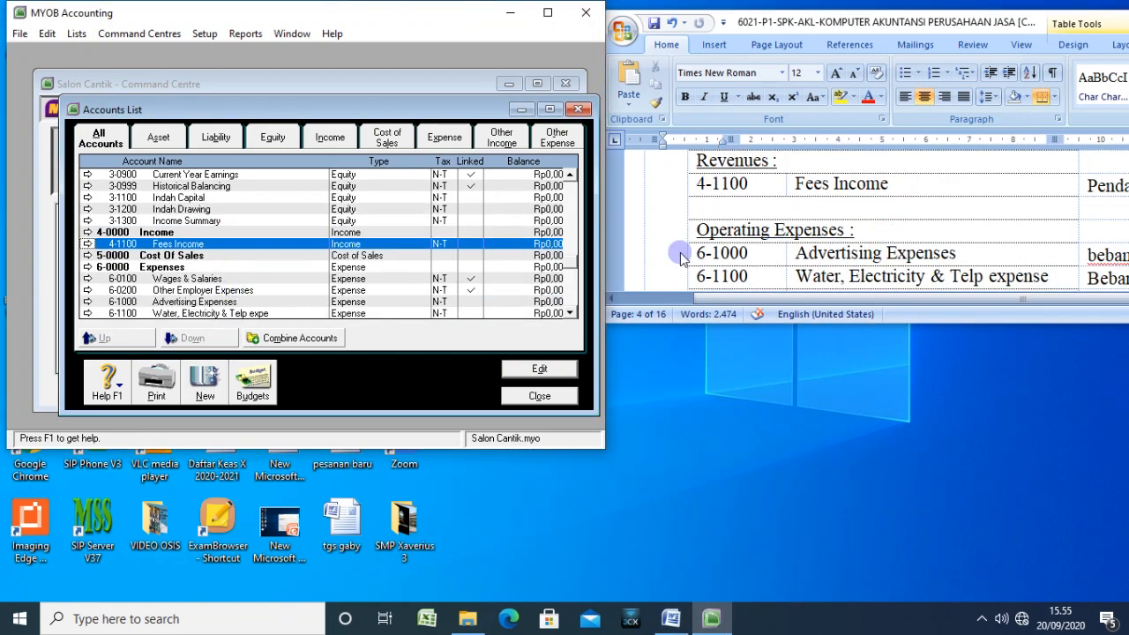
# Step: Read the Operating Expenses section of the document's account list, from 6-1000 Advertising Expenses to 6-1600 Rent expense
pyautogui.click(728, 252)
pyautogui.scroll(-1, 729, 253)
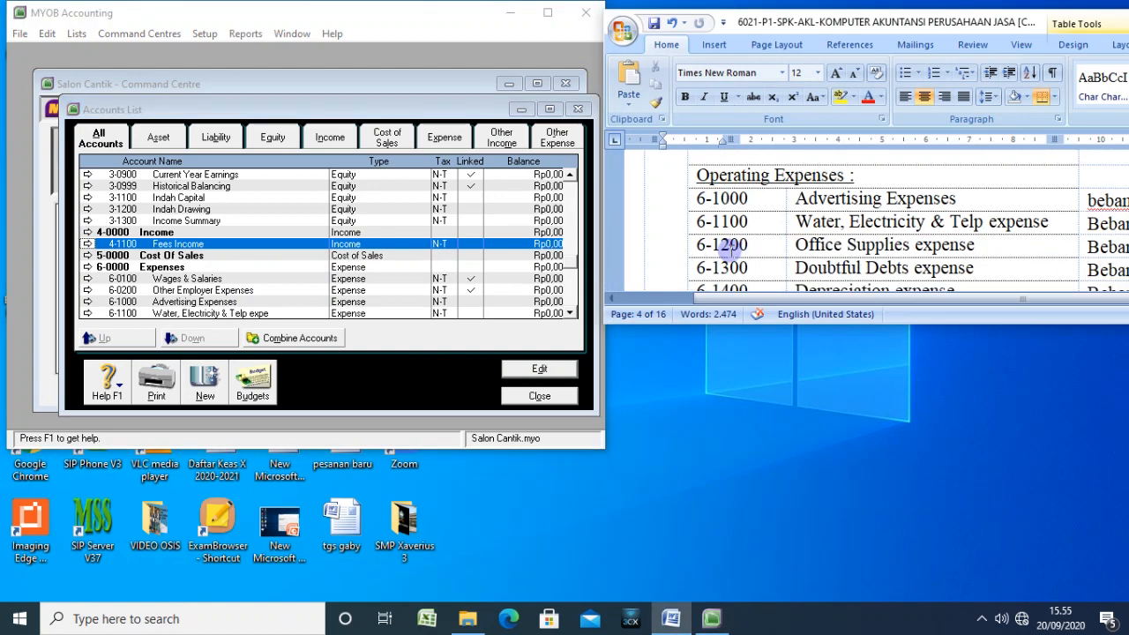
pyautogui.scroll(2, 726, 250)
pyautogui.scroll(-2, 727, 251)
pyautogui.scroll(-1, 725, 250)
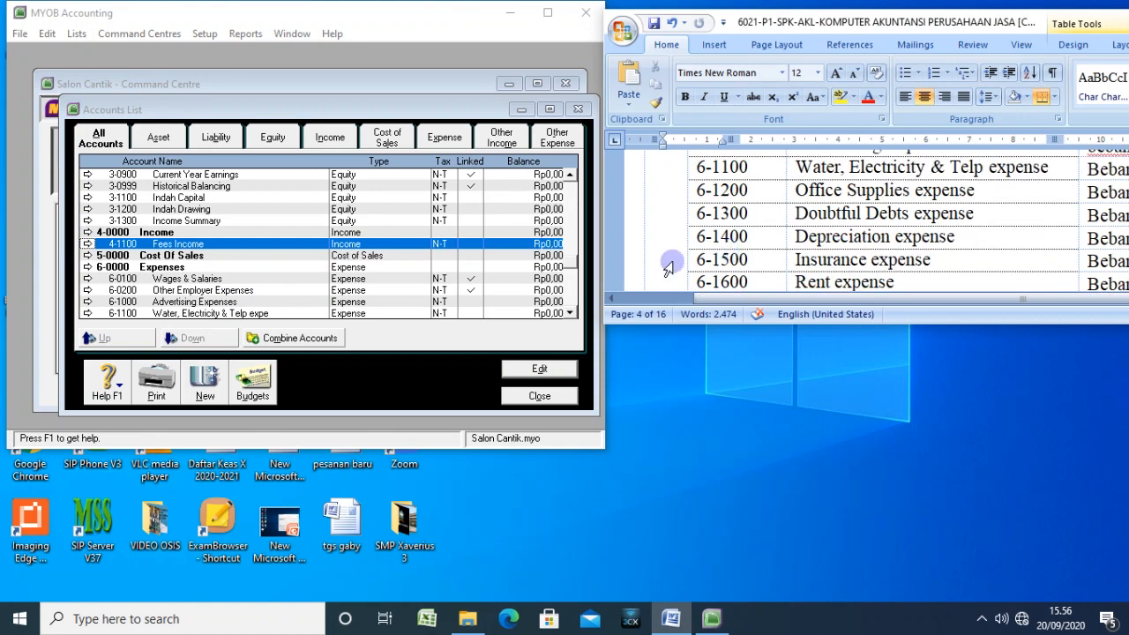
# Step: Compare MYOB's expense accounts 6-1100 Water, Electricity & Telp and 6-1200 Office Supplies expense with the document's account list
pyautogui.click(222, 290)
pyautogui.moveTo(224, 290); pyautogui.dragTo(241, 305)
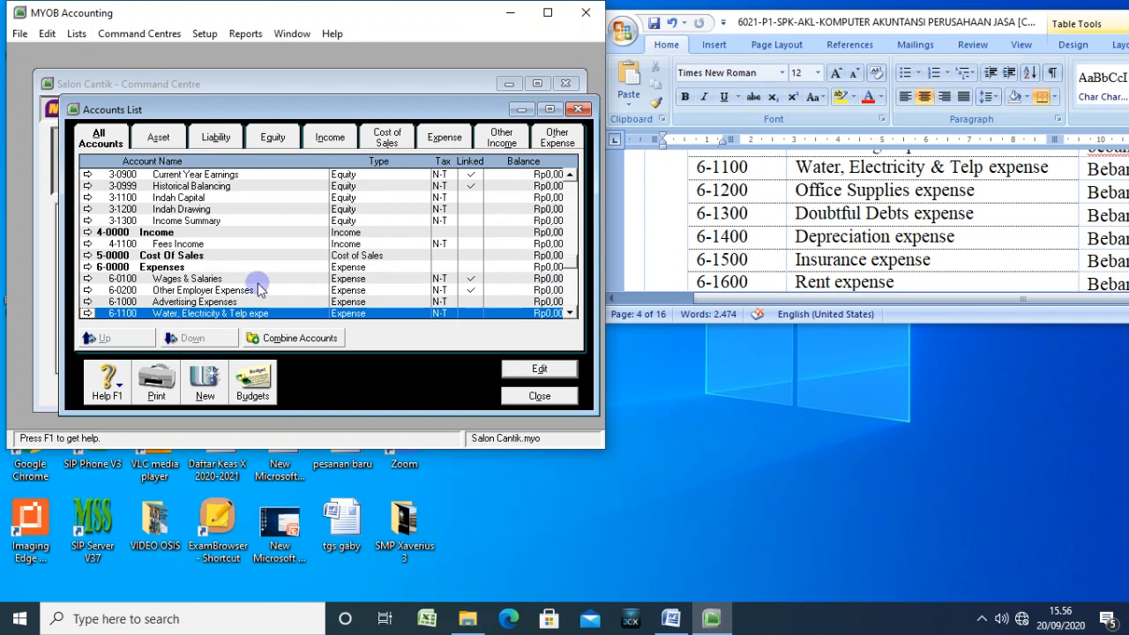
pyautogui.press('Down')
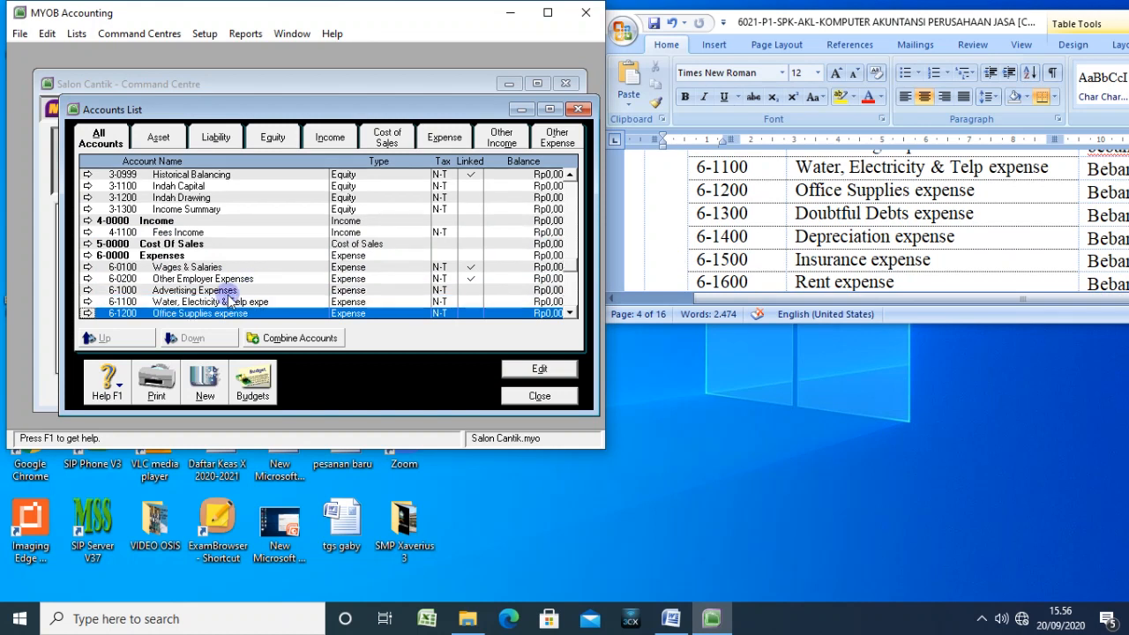
pyautogui.click(226, 302)
pyautogui.press('Down')
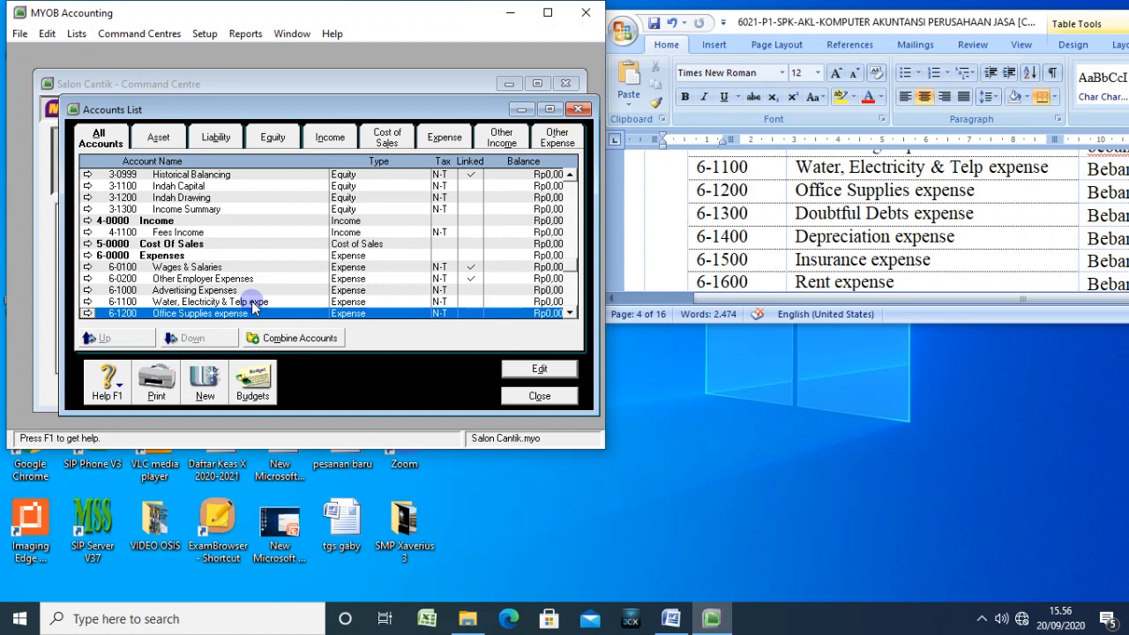
pyautogui.scroll(-1, 247, 298)
pyautogui.click(231, 290)
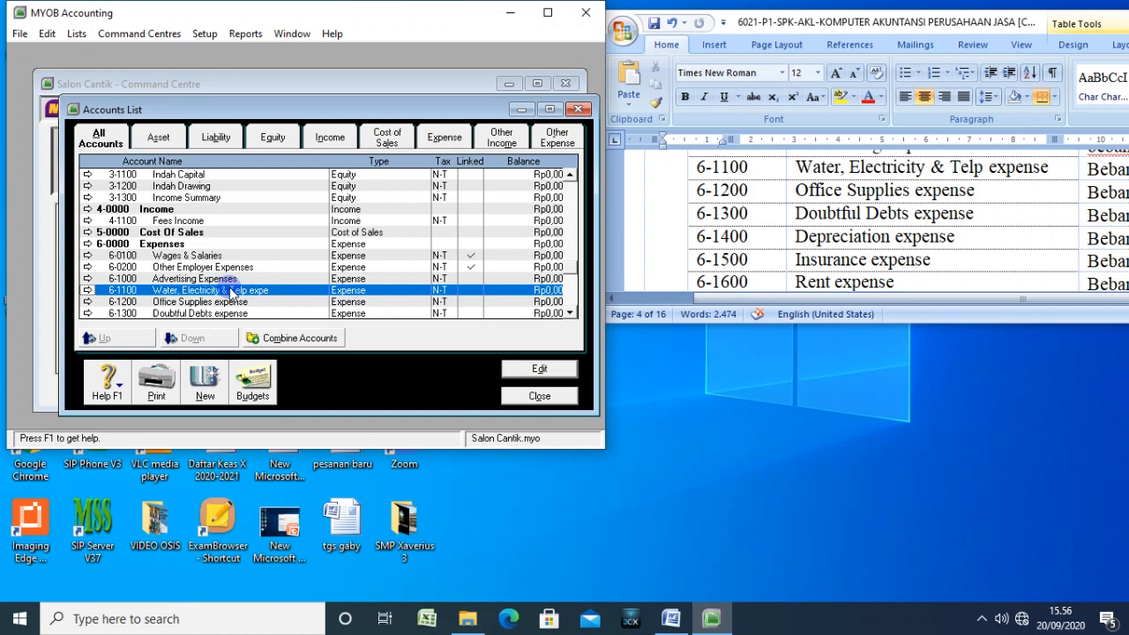
pyautogui.click(226, 302)
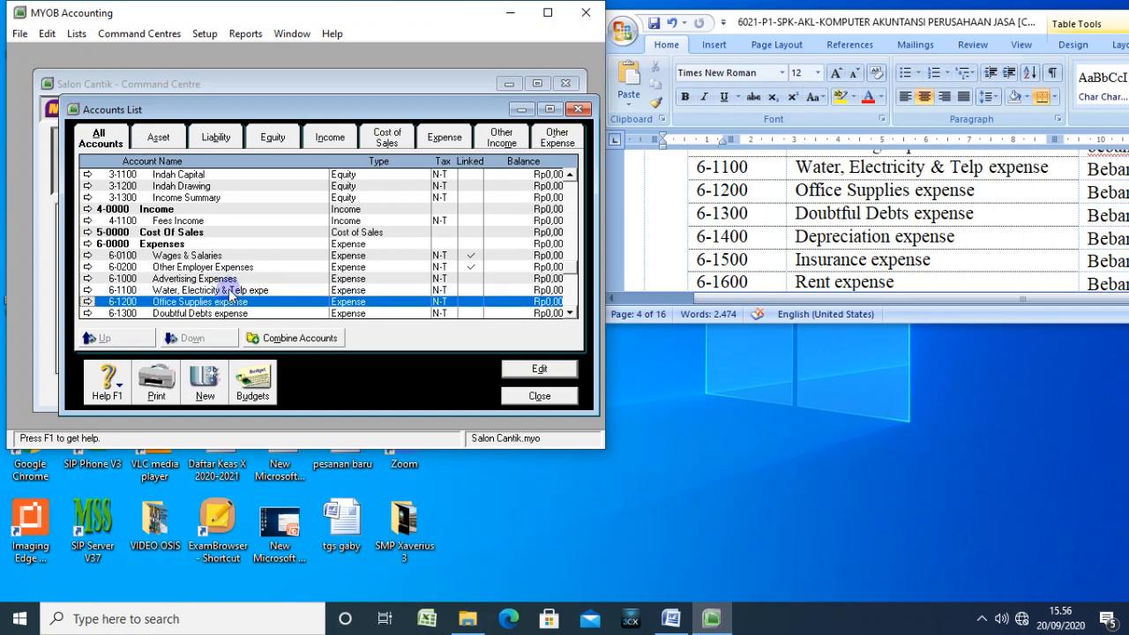
pyautogui.click(231, 290)
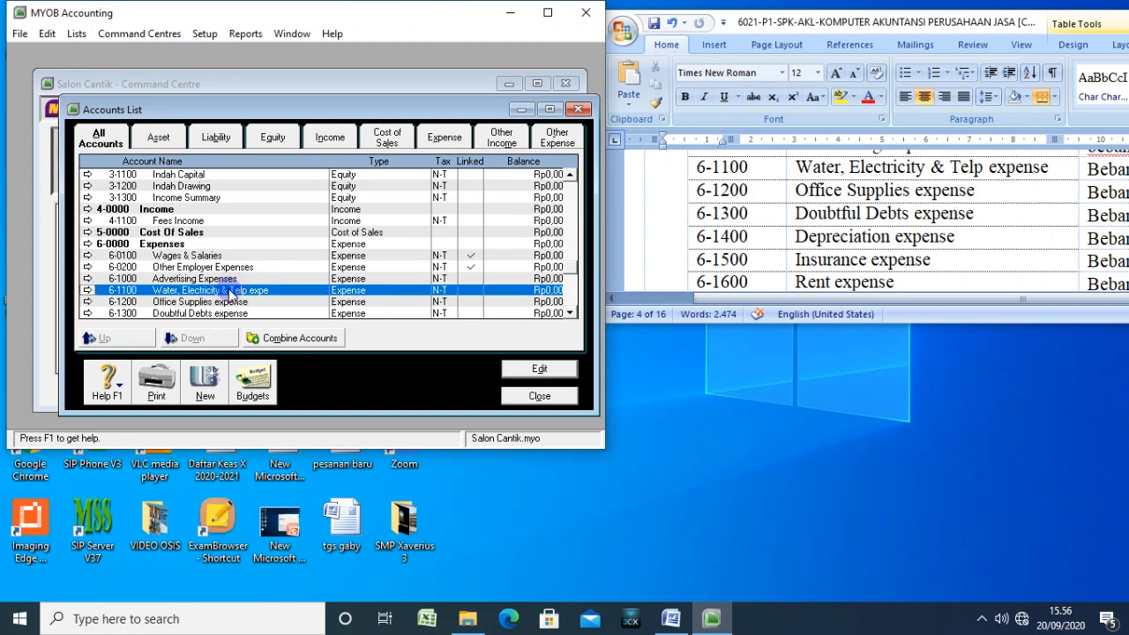
# Step: Check MYOB's expense accounts from 6-1200 Office Supplies expense to 6-1700 Wages & Salaries expense against the document's account list
pyautogui.click(232, 302)
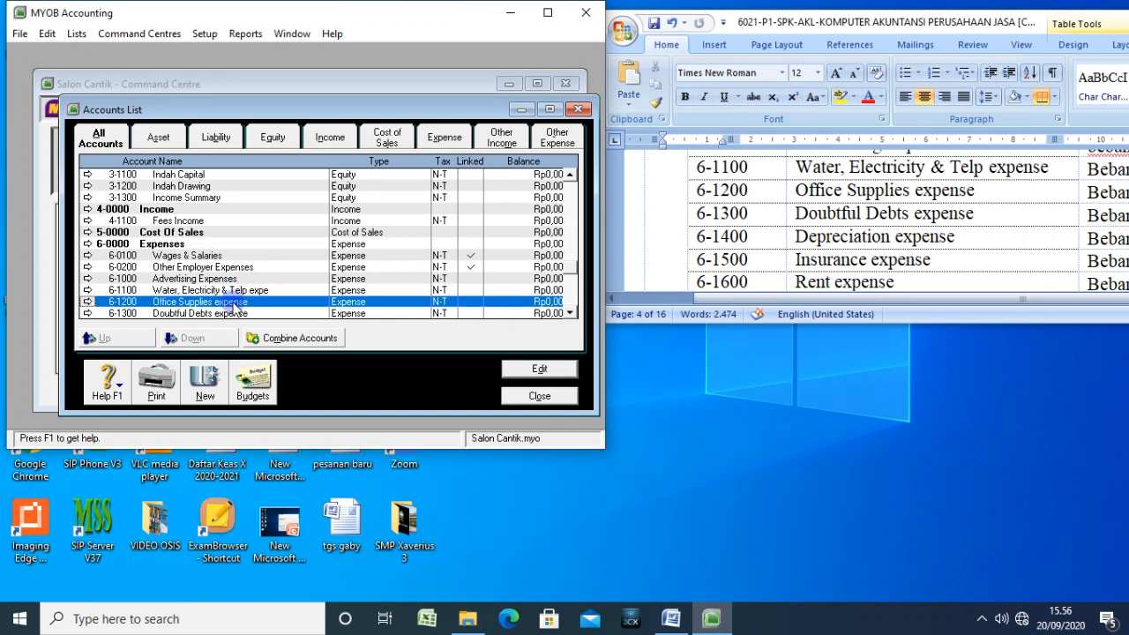
pyautogui.click(239, 314)
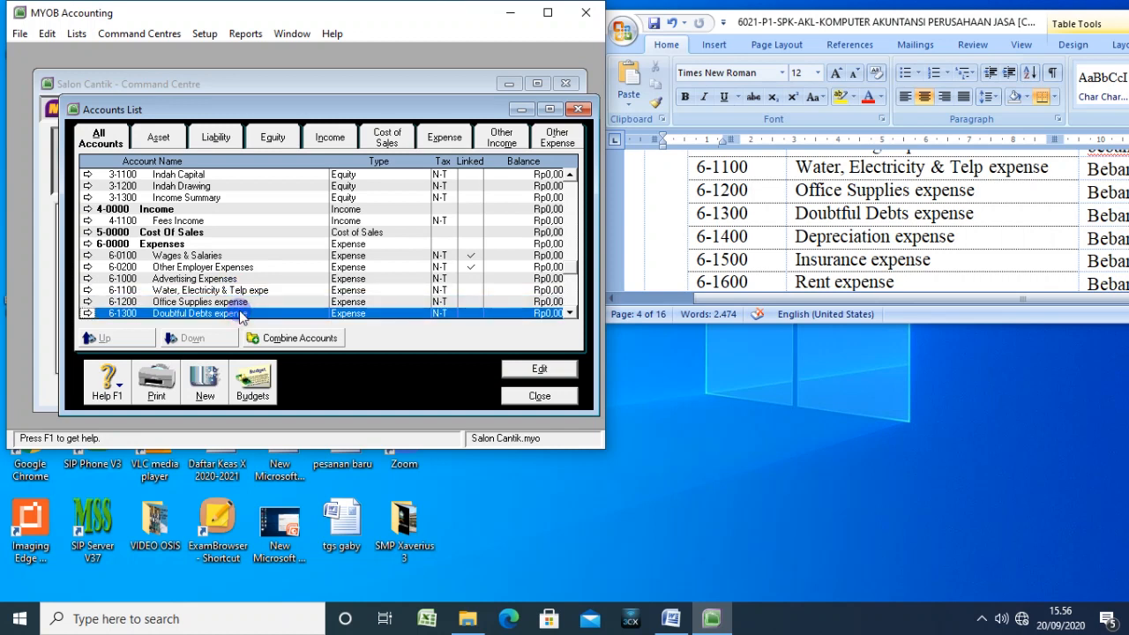
pyautogui.rightClick(239, 311)
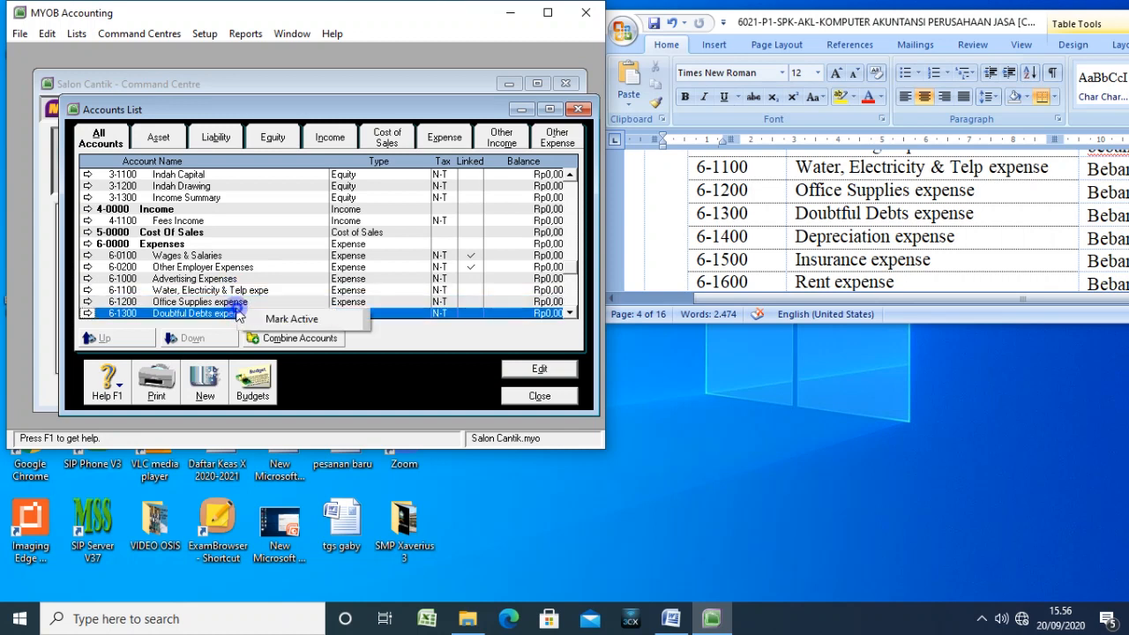
pyautogui.click(224, 303)
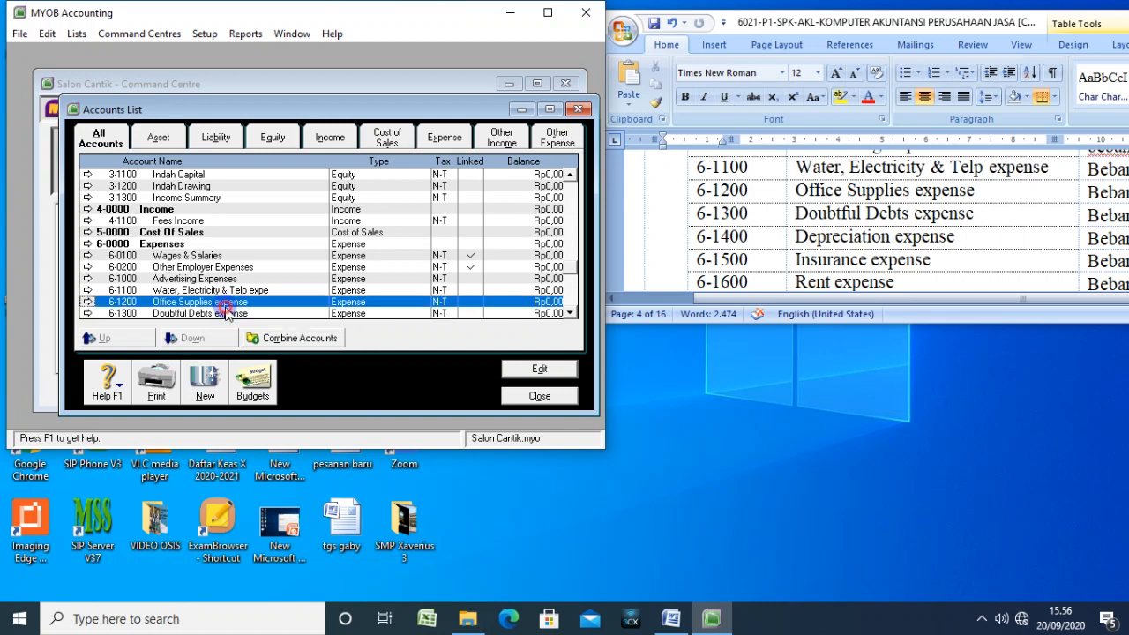
pyautogui.press('Down')
pyautogui.press('Down')
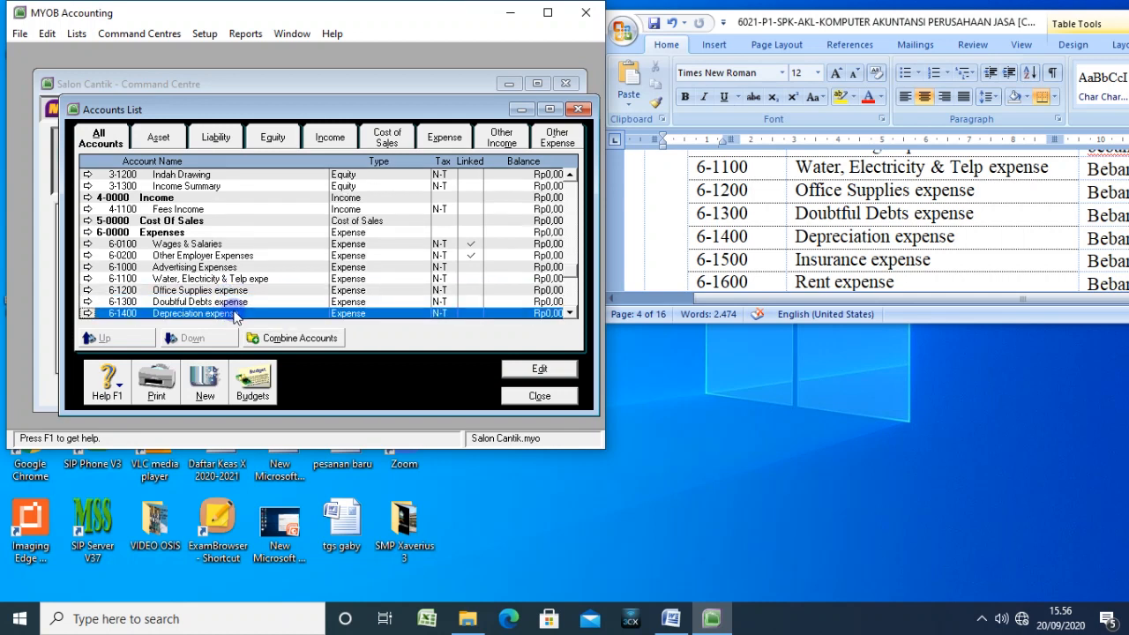
pyautogui.press('Down')
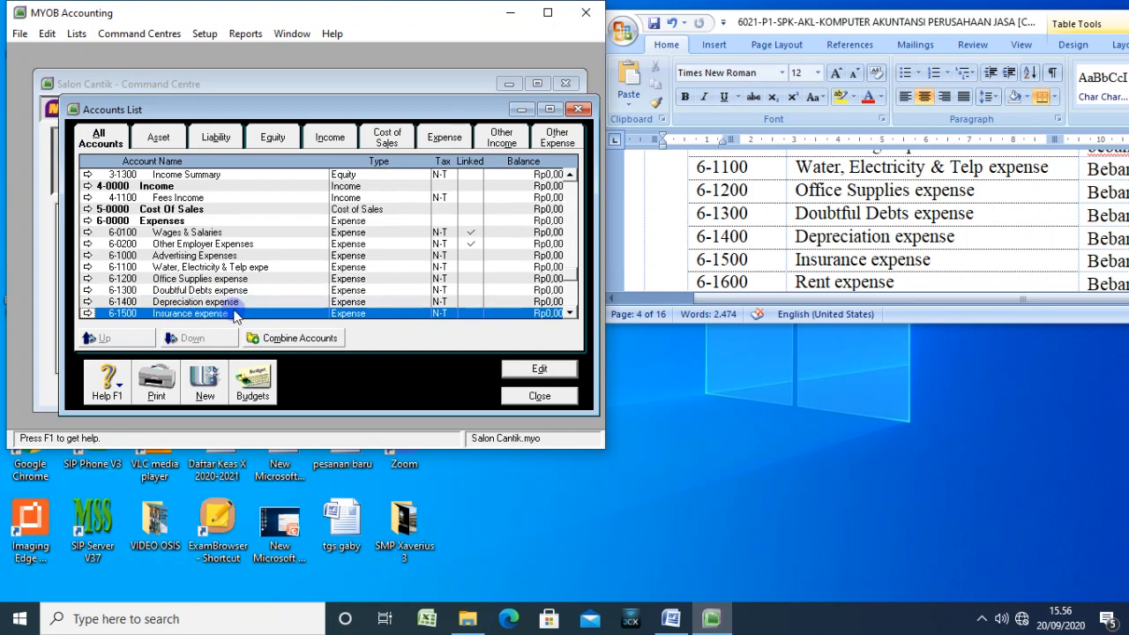
pyautogui.press('Down')
pyautogui.press('Down')
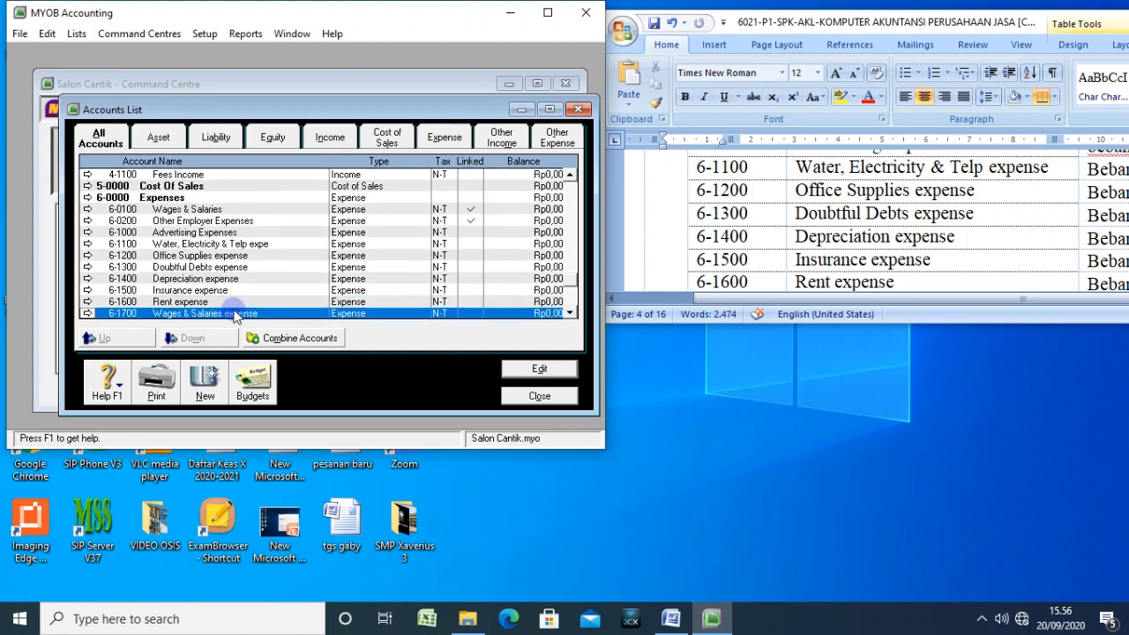
# Step: Read the end of the document's Operating Expenses section and check accounts 6-1600, 6-1700 and 6-1800 Other Operating expense in MYOB
pyautogui.click(845, 253)
pyautogui.scroll(-3, 845, 251)
pyautogui.scroll(2, 845, 251)
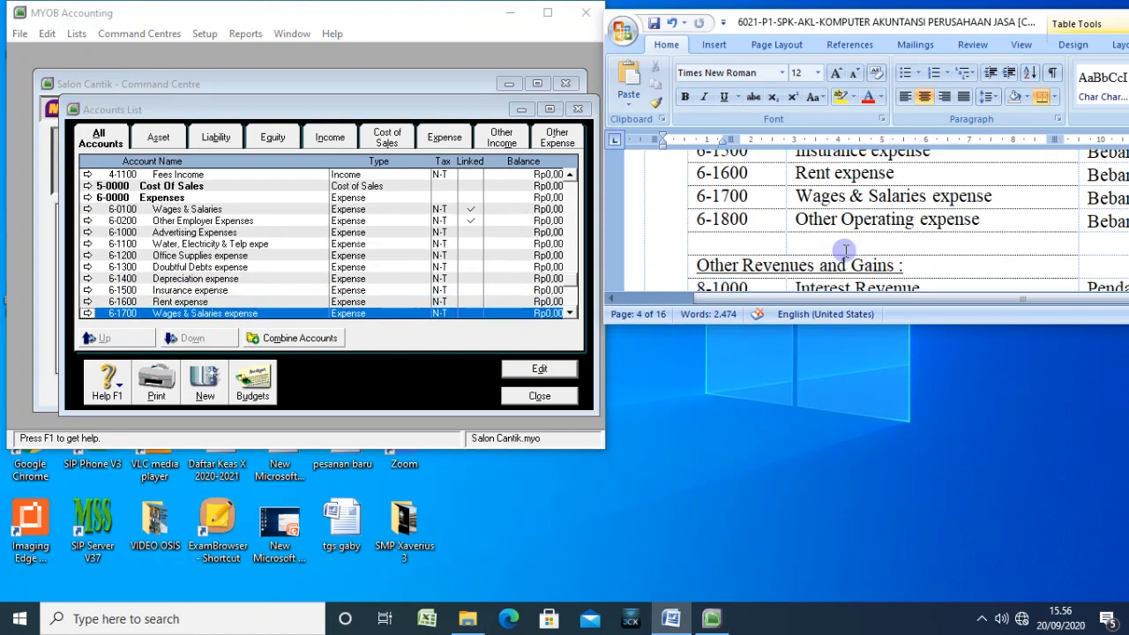
pyautogui.click(225, 302)
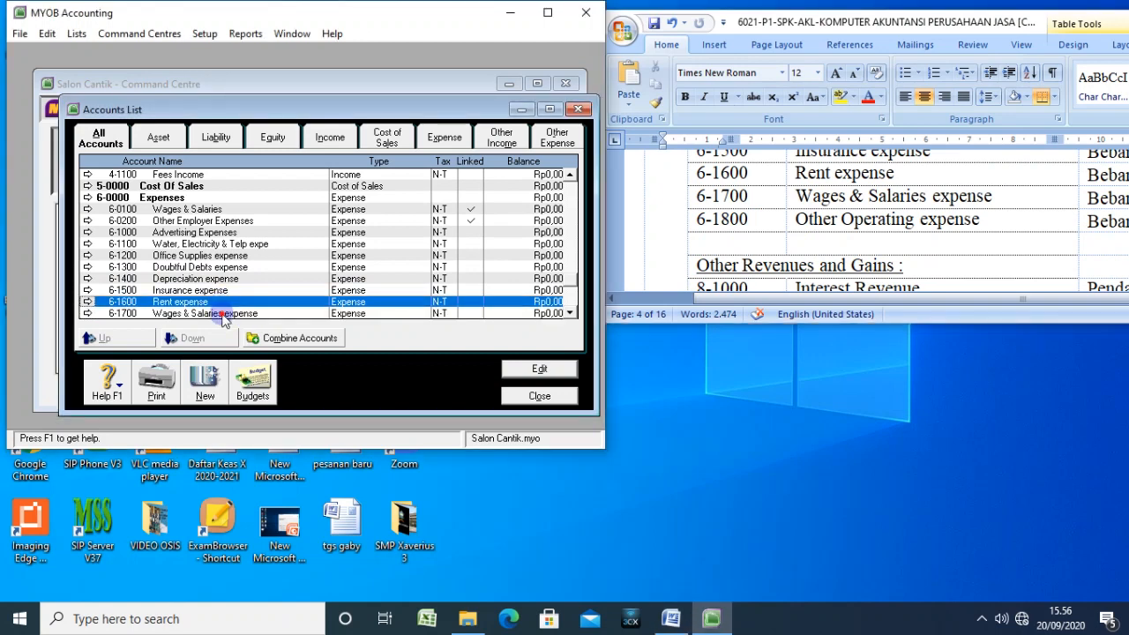
pyautogui.click(223, 315)
pyautogui.press('Down')
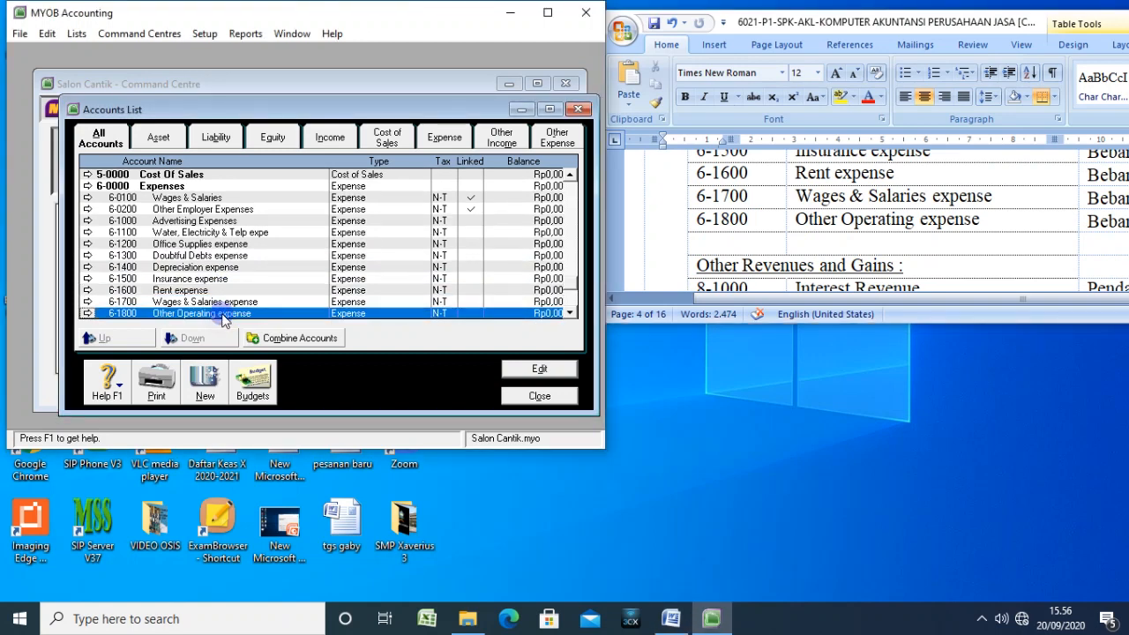
# Step: Check other income account 8-1000 Interest Revenue in MYOB against the document's Other Revenues and Gains section
pyautogui.press('Down')
pyautogui.press('Down')
pyautogui.press('Down')
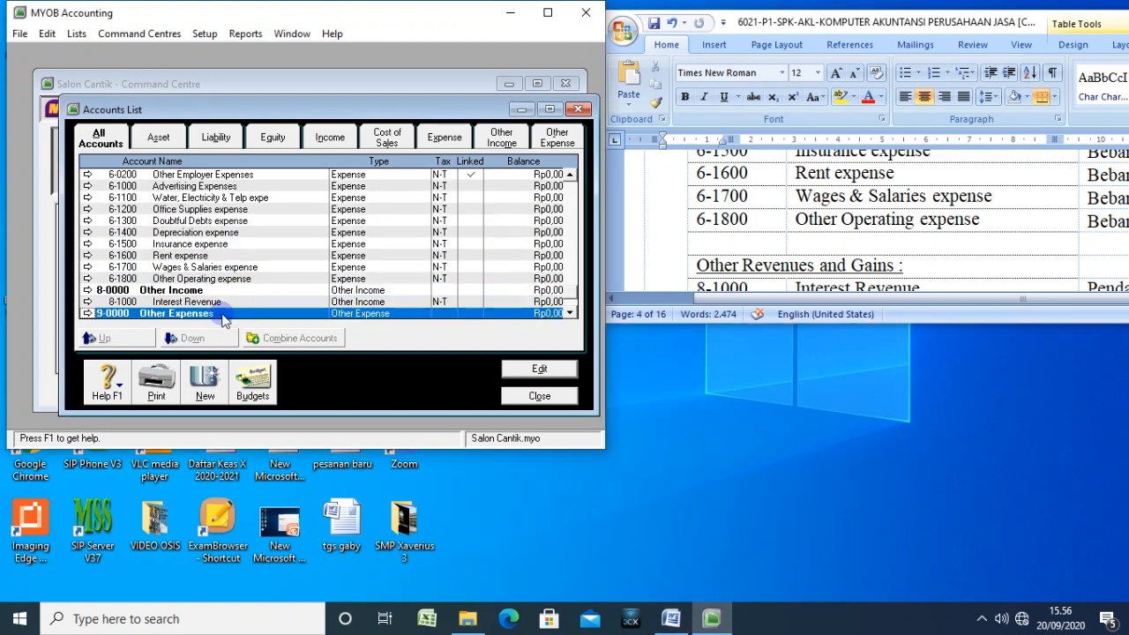
pyautogui.click(234, 303)
pyautogui.click(817, 263)
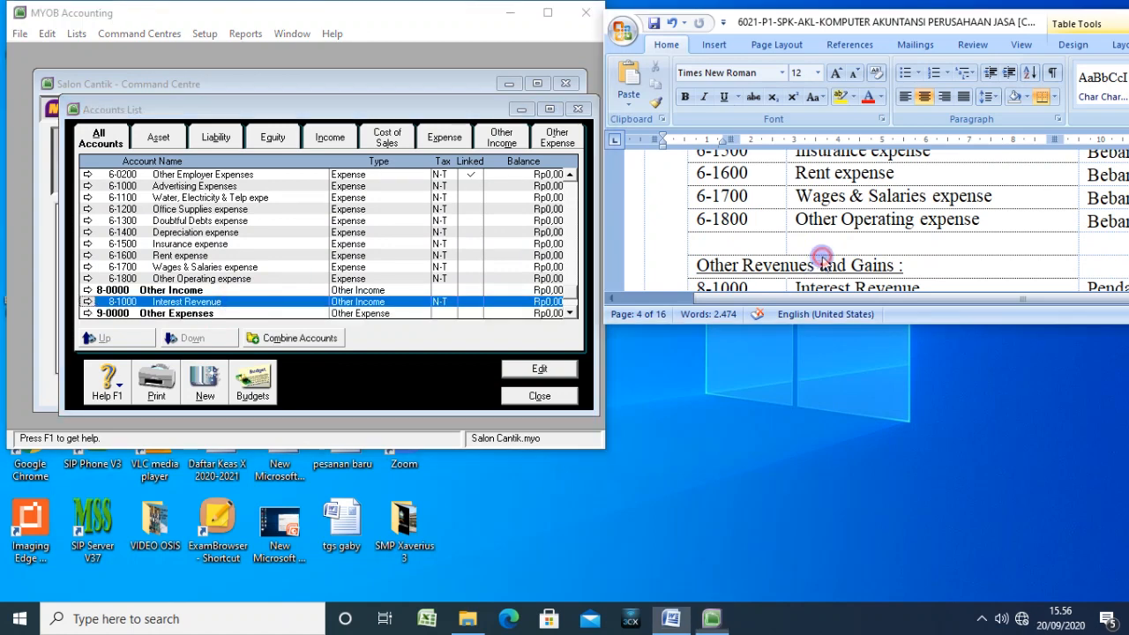
pyautogui.scroll(-2, 818, 260)
pyautogui.press('Down')
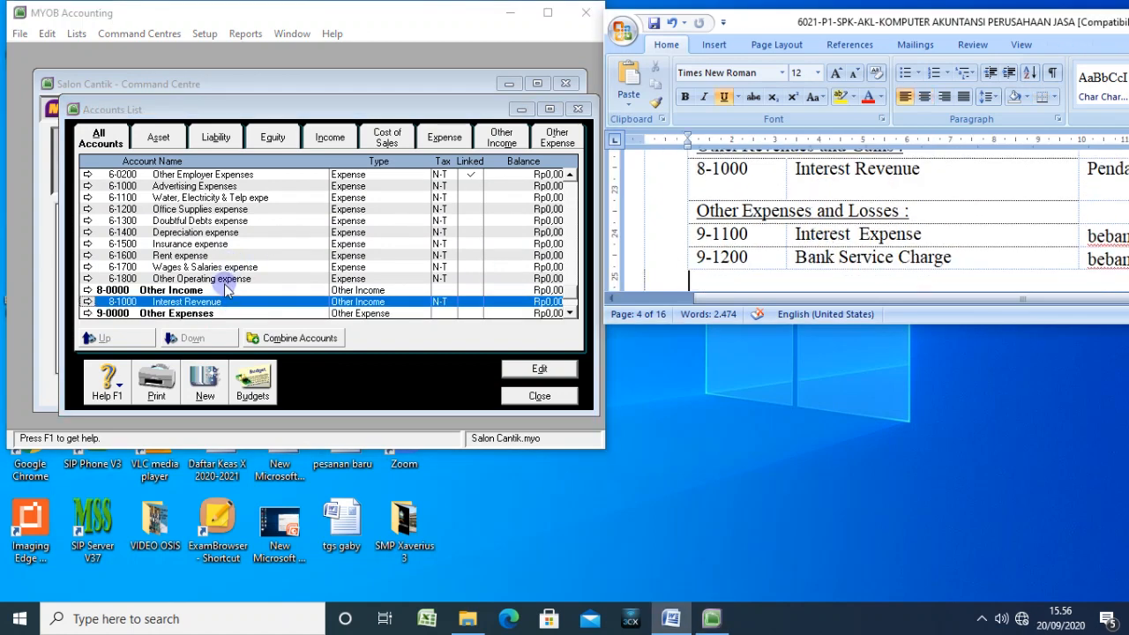
# Step: Check MYOB's other expense accounts 9-1100 Interest Expense and 9-1200 Bank Service Charge against the document's Other Expenses and Losses section
pyautogui.click(224, 284)
pyautogui.press('Down')
pyautogui.press('Down')
pyautogui.press('Tab')
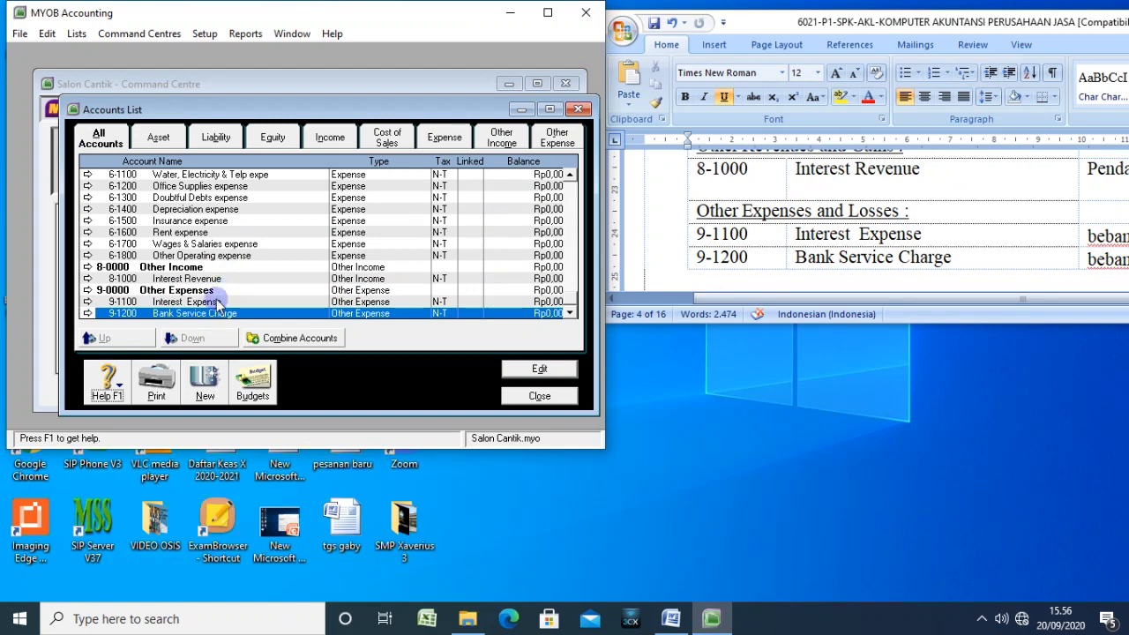
# Step: Inspect the record of default expense account 6-0100 Wages & Salaries, close it, and review the linked marks of the expense accounts
pyautogui.scroll(3, 212, 291)
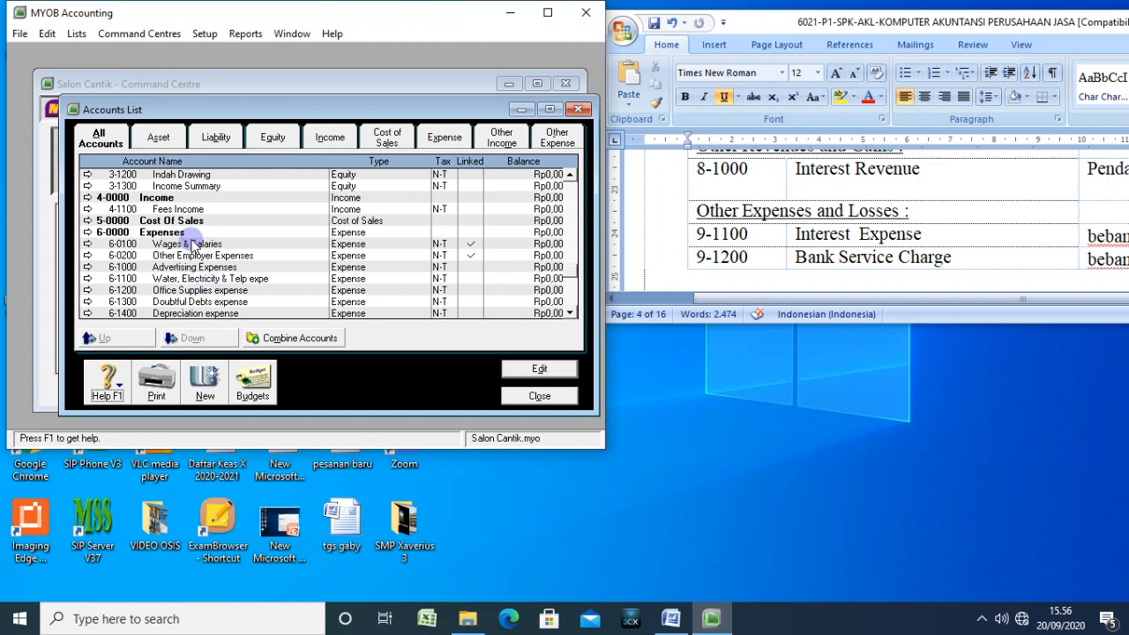
pyautogui.click(192, 244)
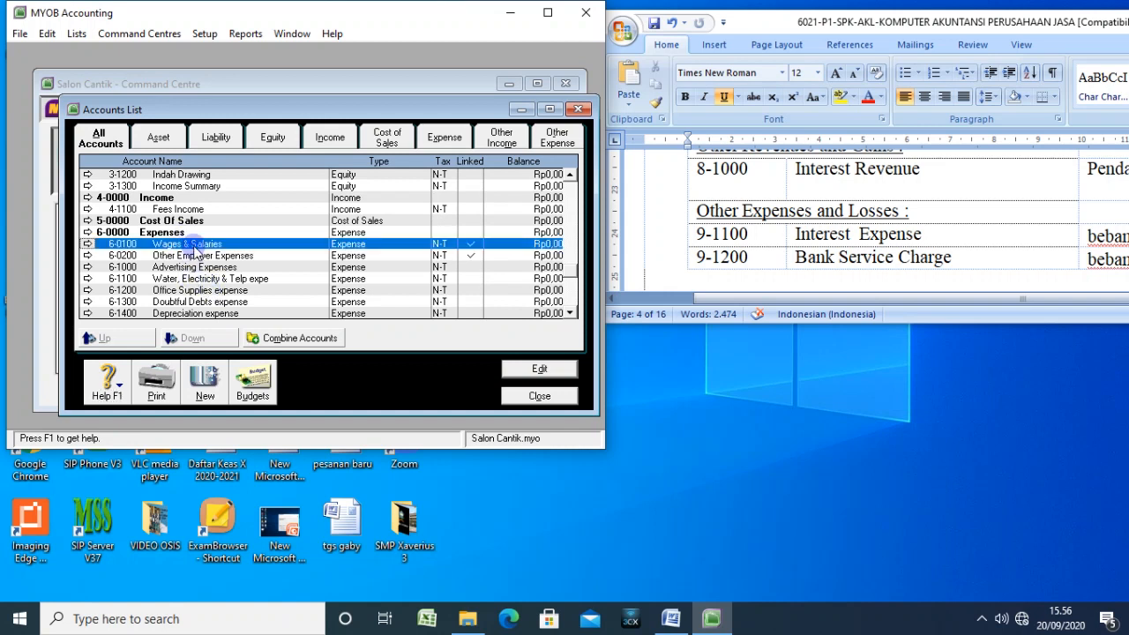
pyautogui.doubleClick(196, 245)
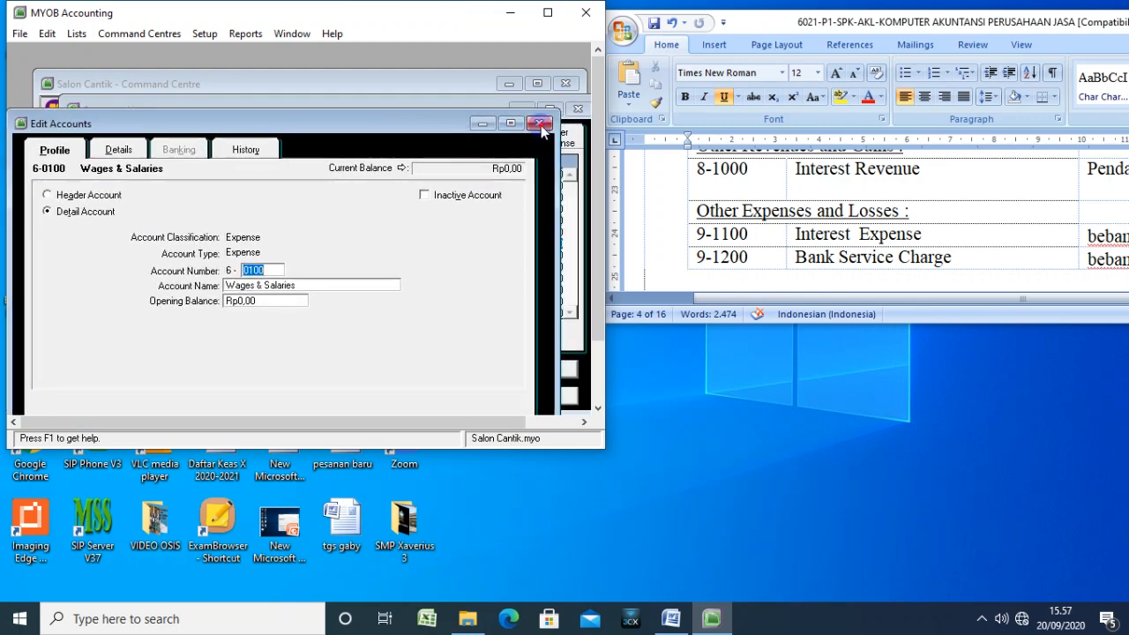
pyautogui.click(541, 126)
pyautogui.click(473, 257)
pyautogui.scroll(-1, 473, 262)
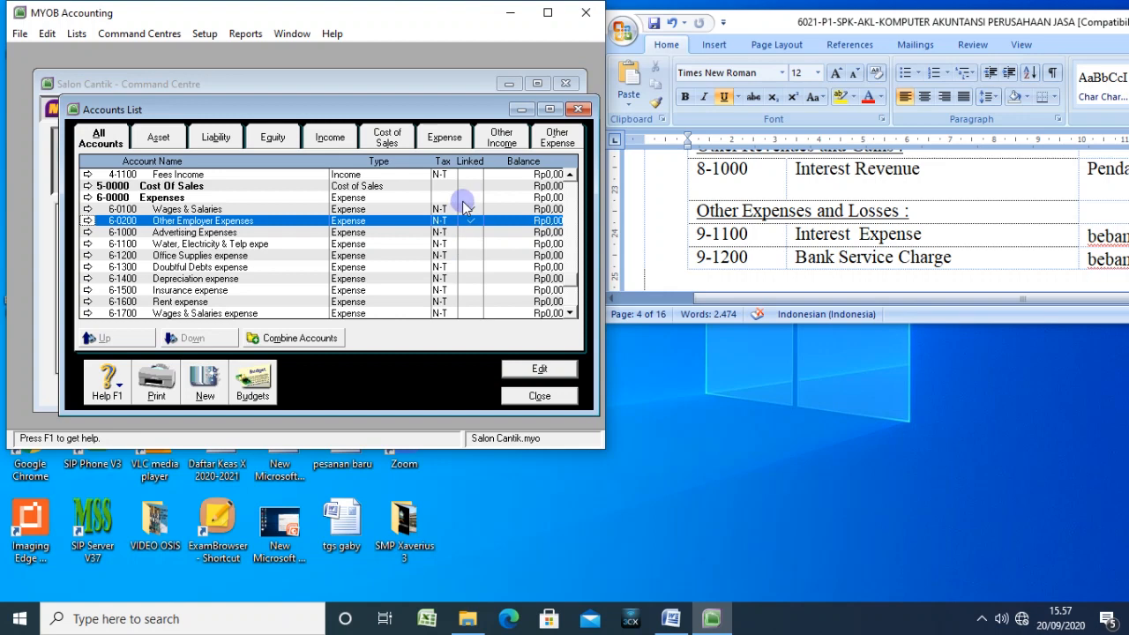
pyautogui.click(219, 244)
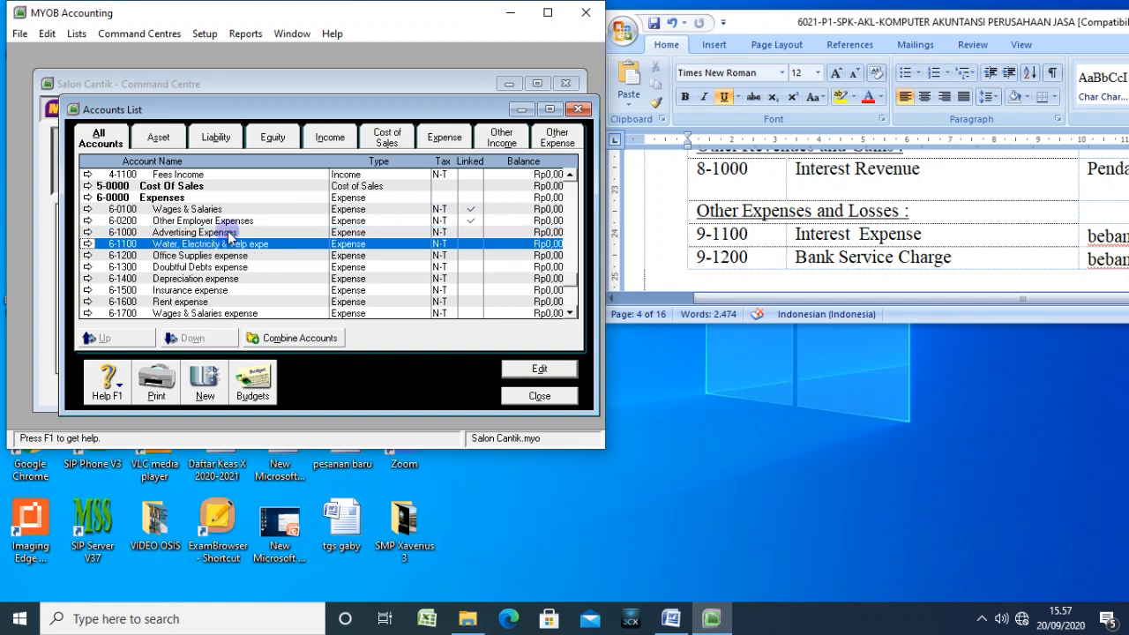
pyautogui.click(228, 231)
# Step: Review the linked default equity accounts 3-0999, 3-0900 and 3-0800 and liability accounts 2-0300 and 2-0200
pyautogui.scroll(3, 251, 256)
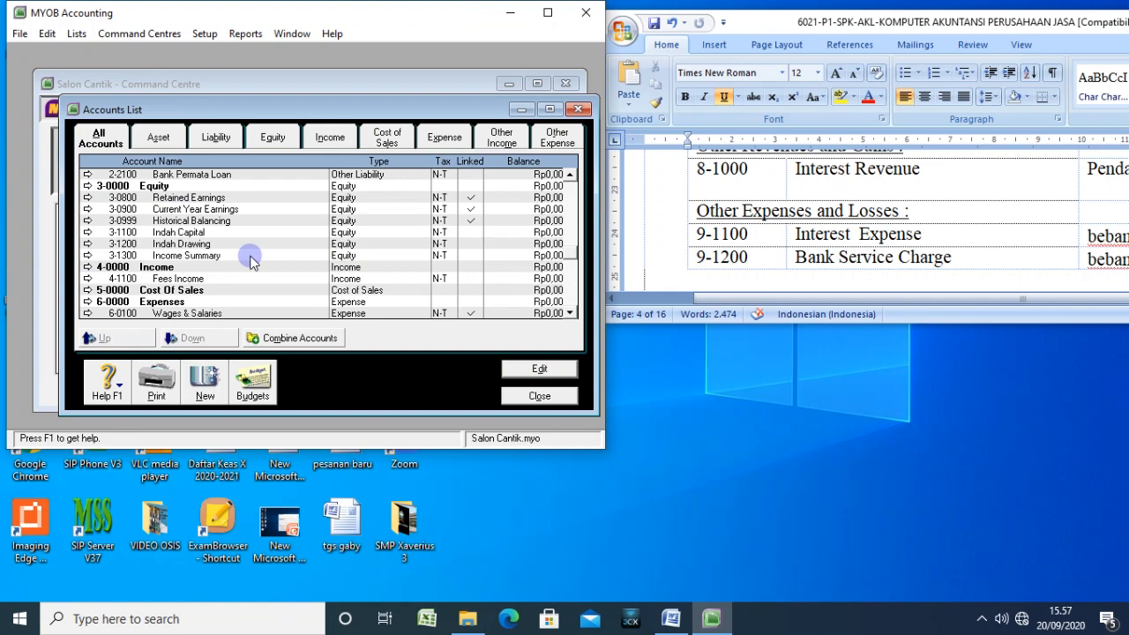
pyautogui.click(240, 221)
pyautogui.click(250, 209)
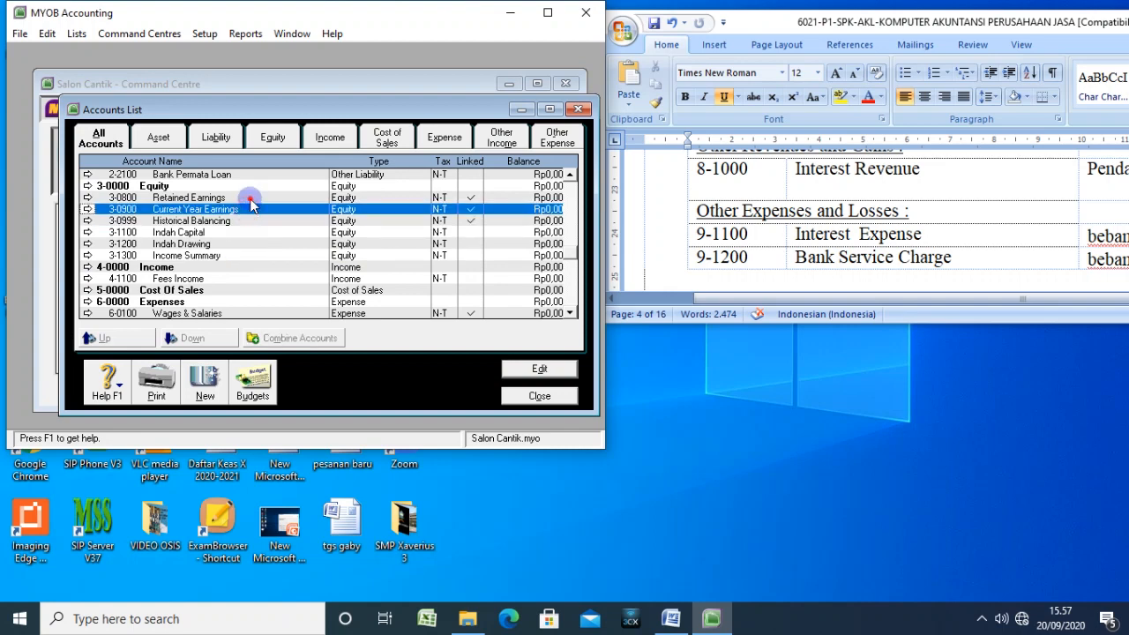
pyautogui.click(251, 198)
pyautogui.scroll(3, 254, 216)
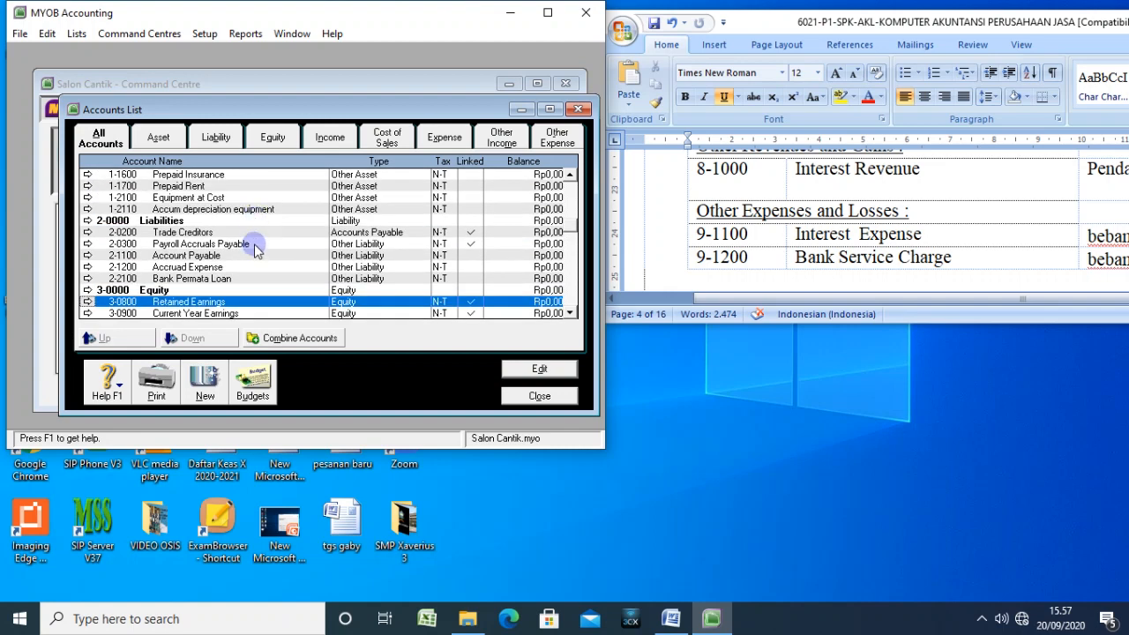
pyautogui.click(253, 245)
pyautogui.click(258, 233)
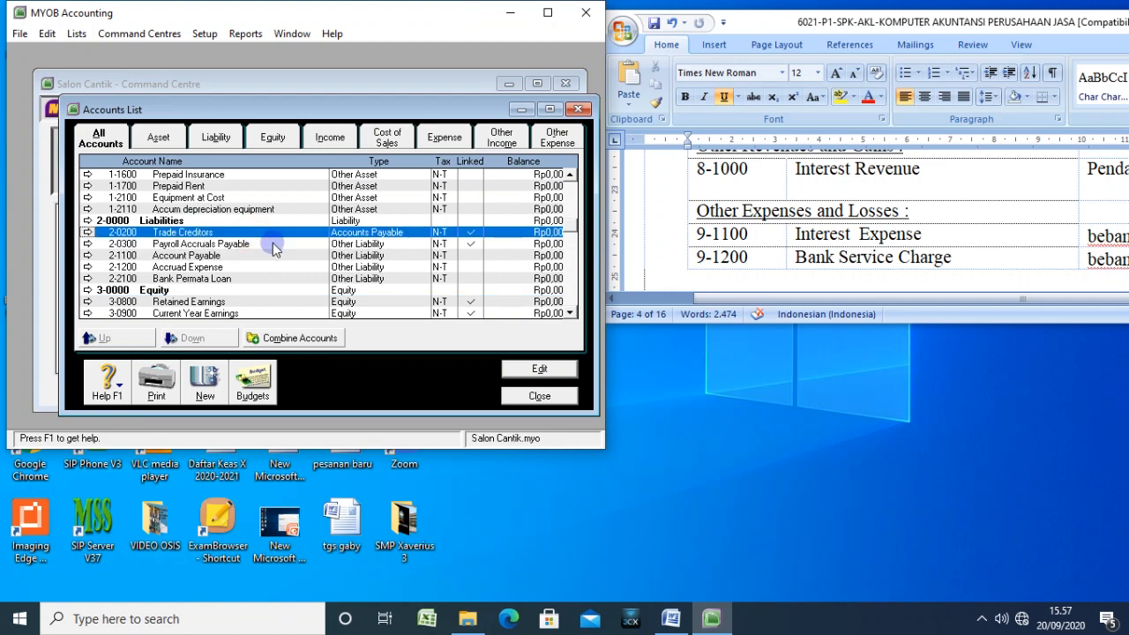
# Step: Review the linked default asset accounts 1-0200 Trade Debtors, 1-0190 Electronic Clearing Account and 1-0180 Undeposited Funds
pyautogui.scroll(4, 269, 243)
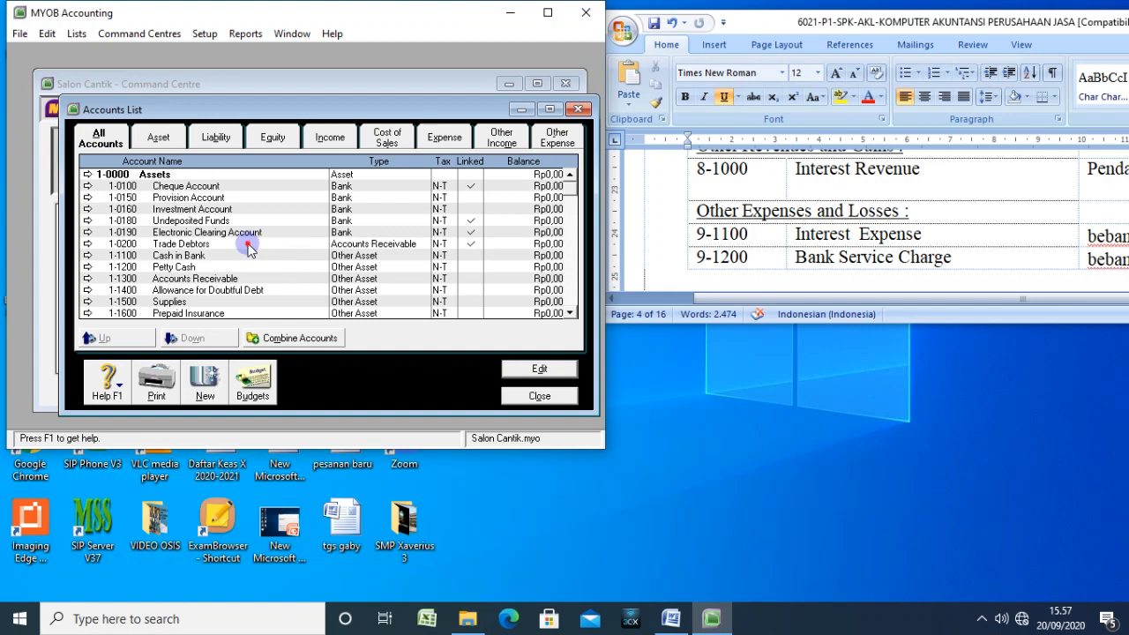
pyautogui.click(252, 243)
pyautogui.click(253, 232)
pyautogui.click(252, 220)
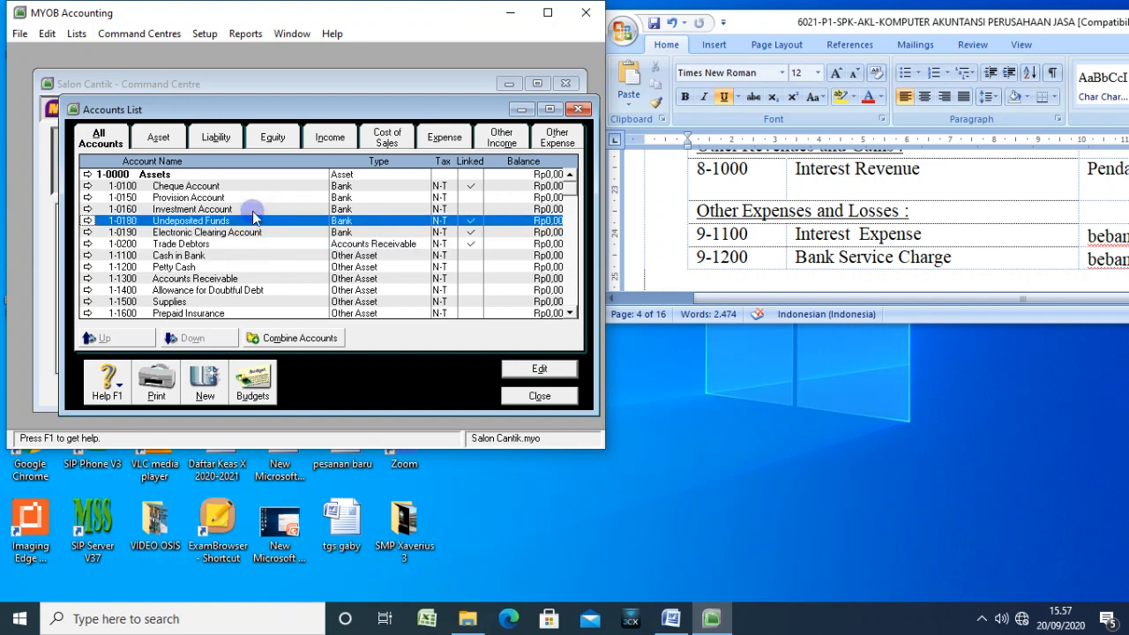
# Step: Delete the unlinked bank account 1-0160 Investment Account from the accounts list
pyautogui.click(254, 209)
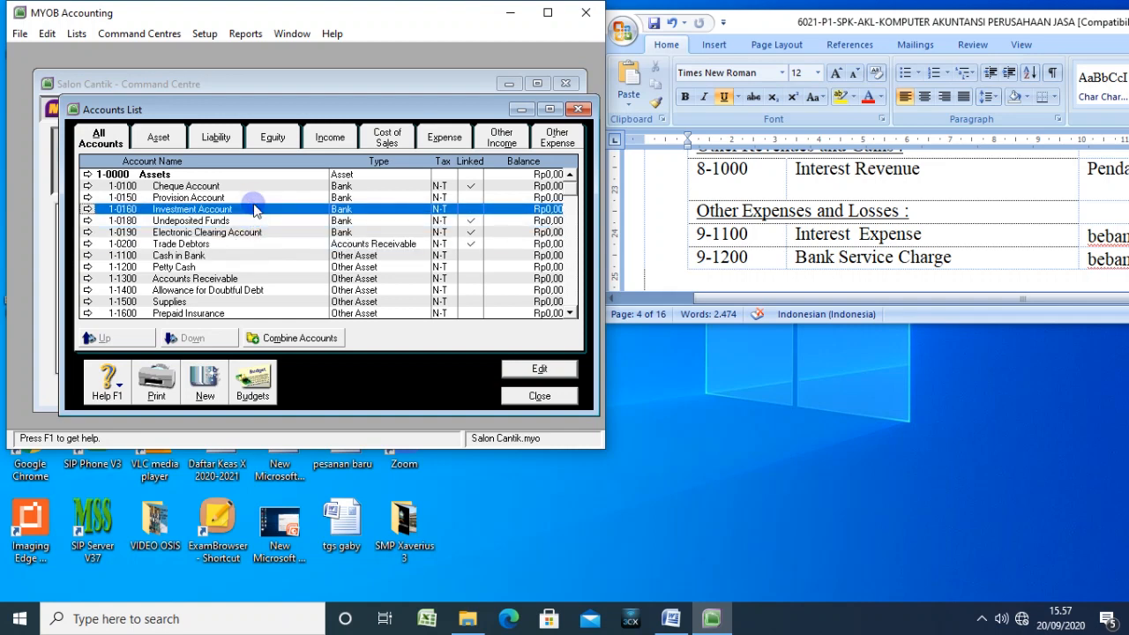
pyautogui.doubleClick(254, 209)
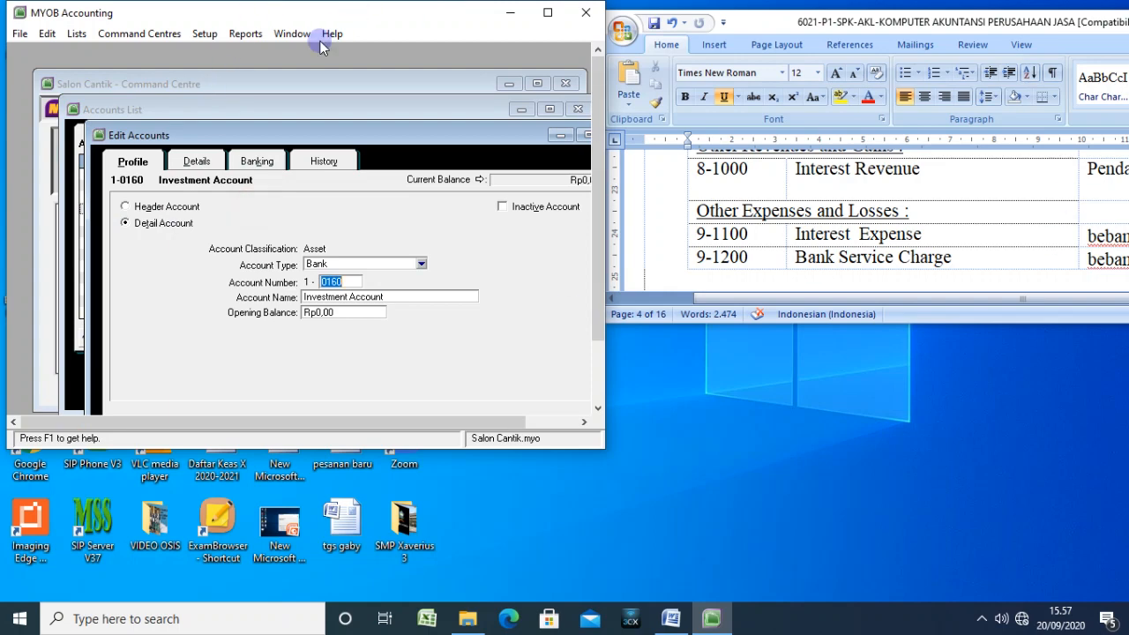
pyautogui.click(46, 33)
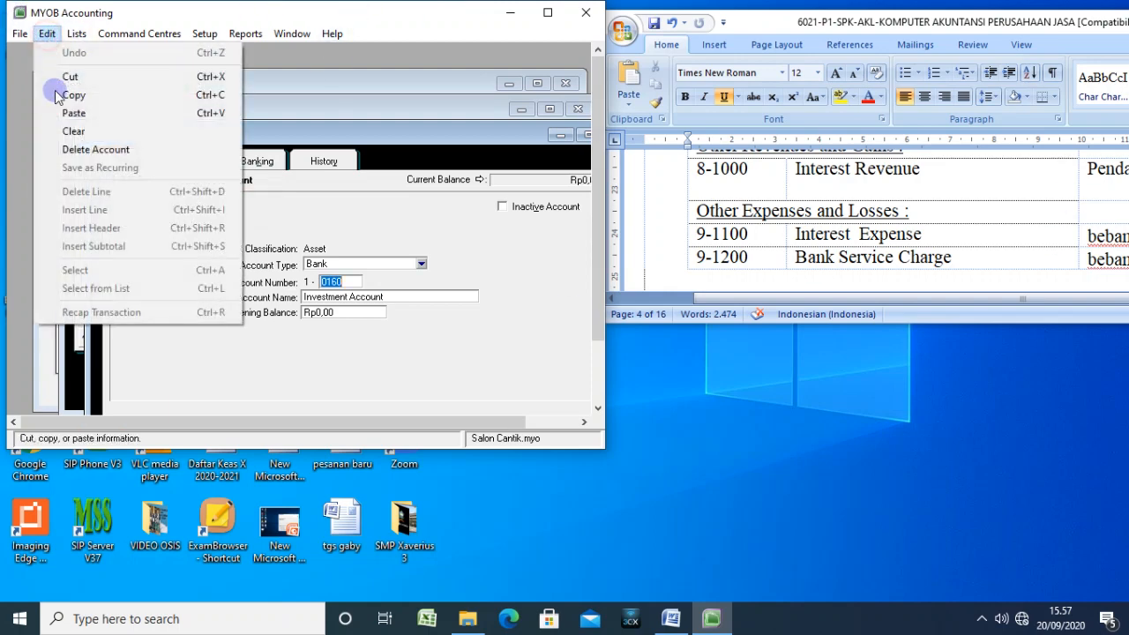
pyautogui.click(88, 150)
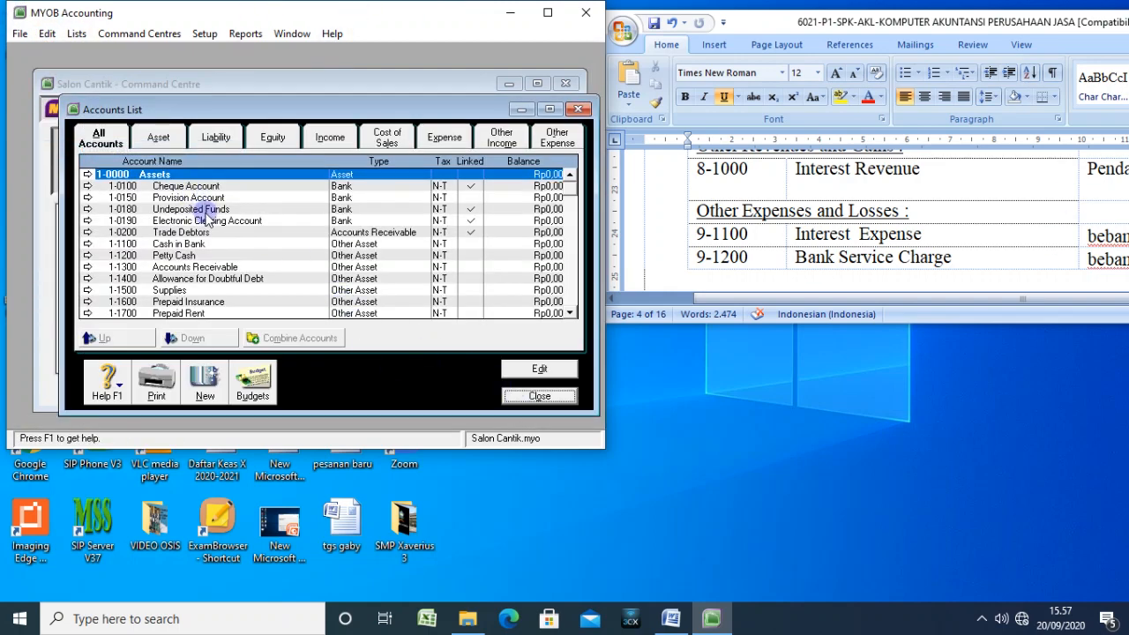
# Step: Delete the unlinked bank account 1-0150 Provision Account from the accounts list
pyautogui.doubleClick(201, 202)
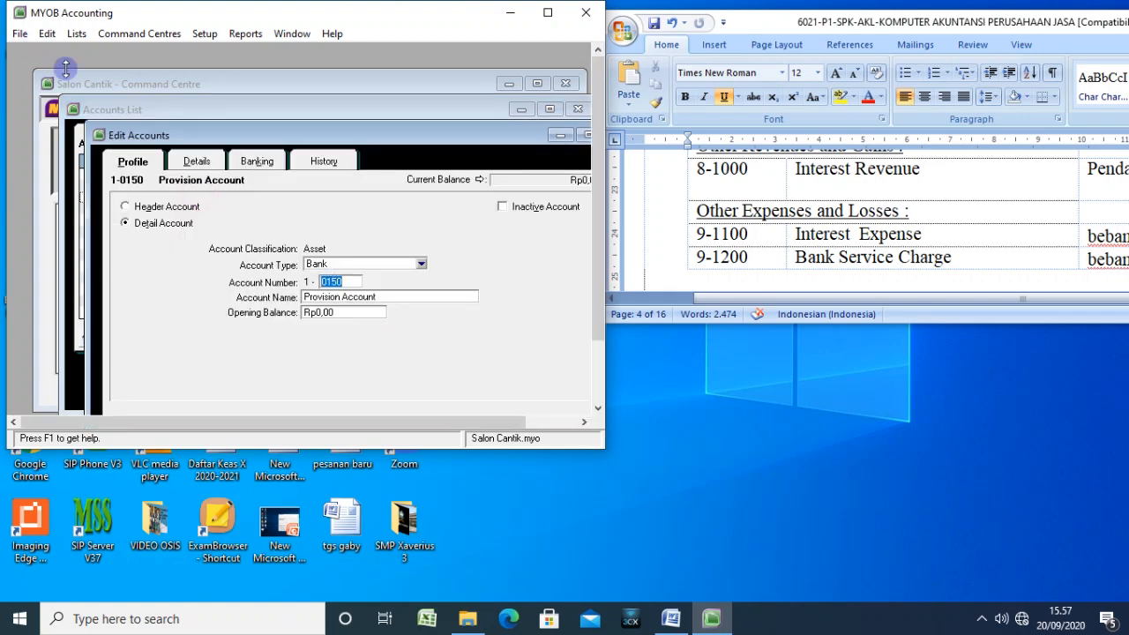
pyautogui.click(48, 33)
pyautogui.click(83, 148)
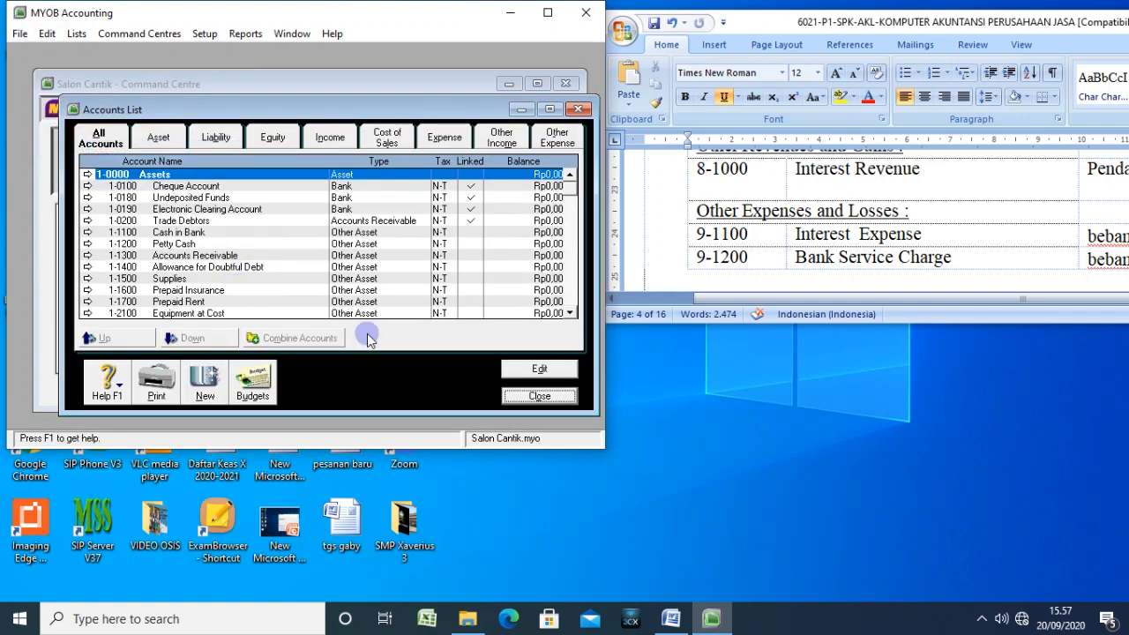
# Step: Enlarge MYOB to full screen and look through the accounts remaining in the accounts list, ending back at the Assets
pyautogui.click(210, 221)
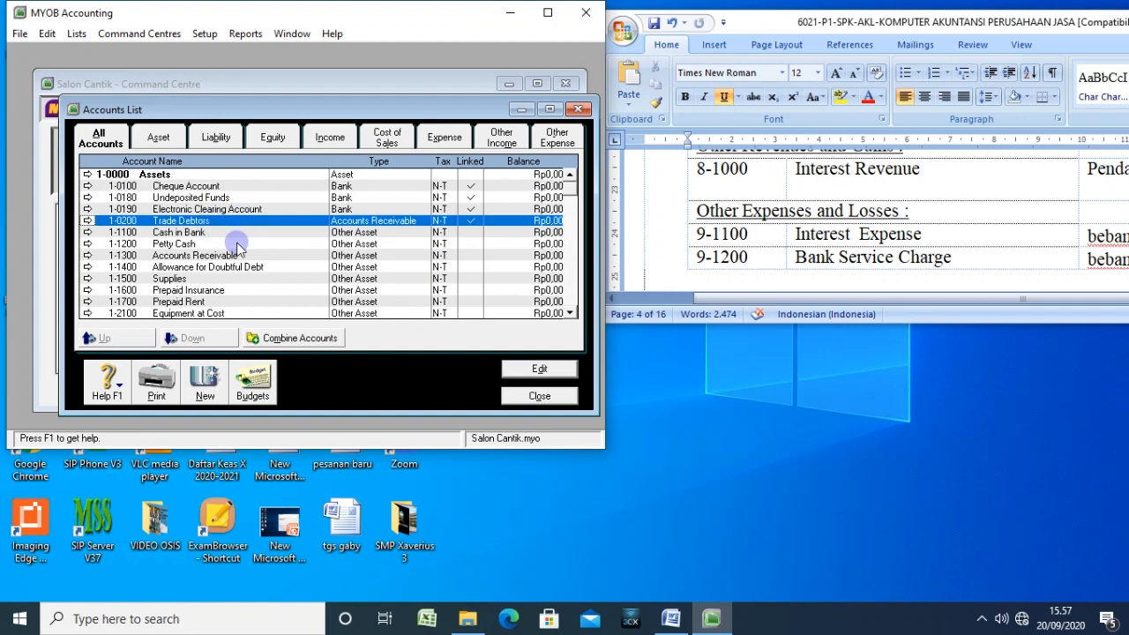
pyautogui.scroll(-1, 247, 258)
pyautogui.scroll(-1, 247, 257)
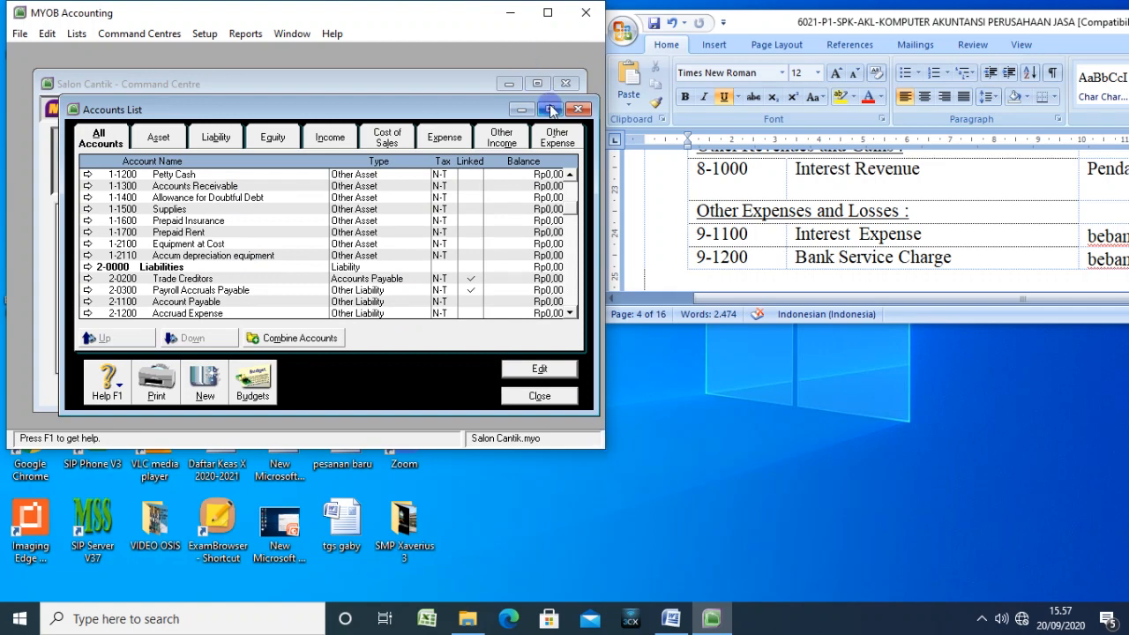
pyautogui.click(547, 13)
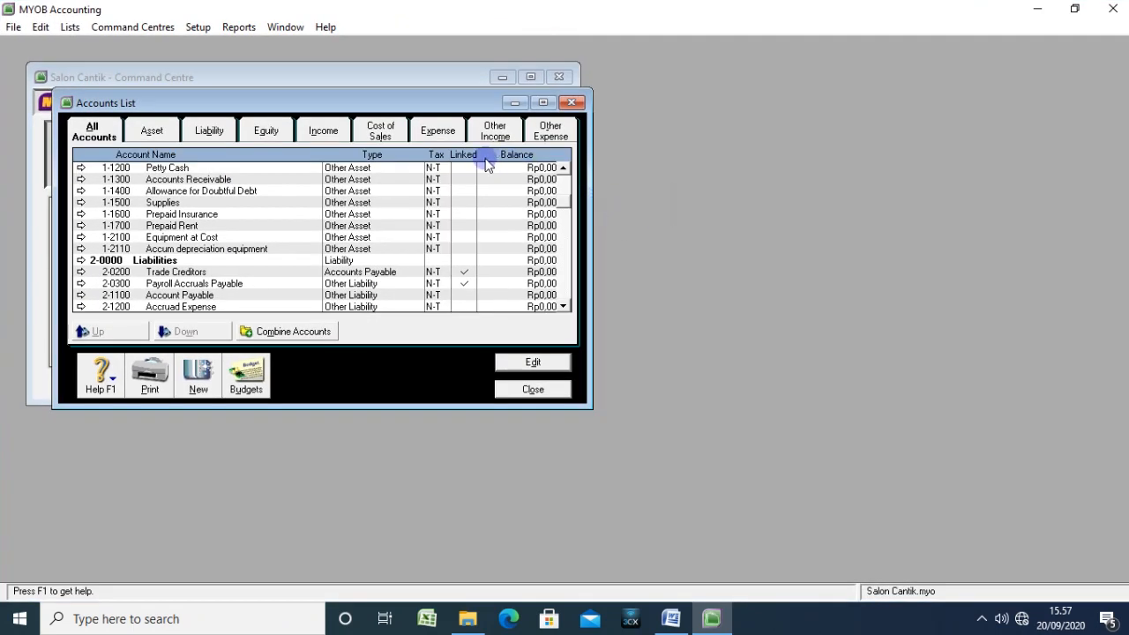
pyautogui.scroll(-3, 235, 234)
pyautogui.scroll(4, 234, 240)
pyautogui.scroll(2, 235, 240)
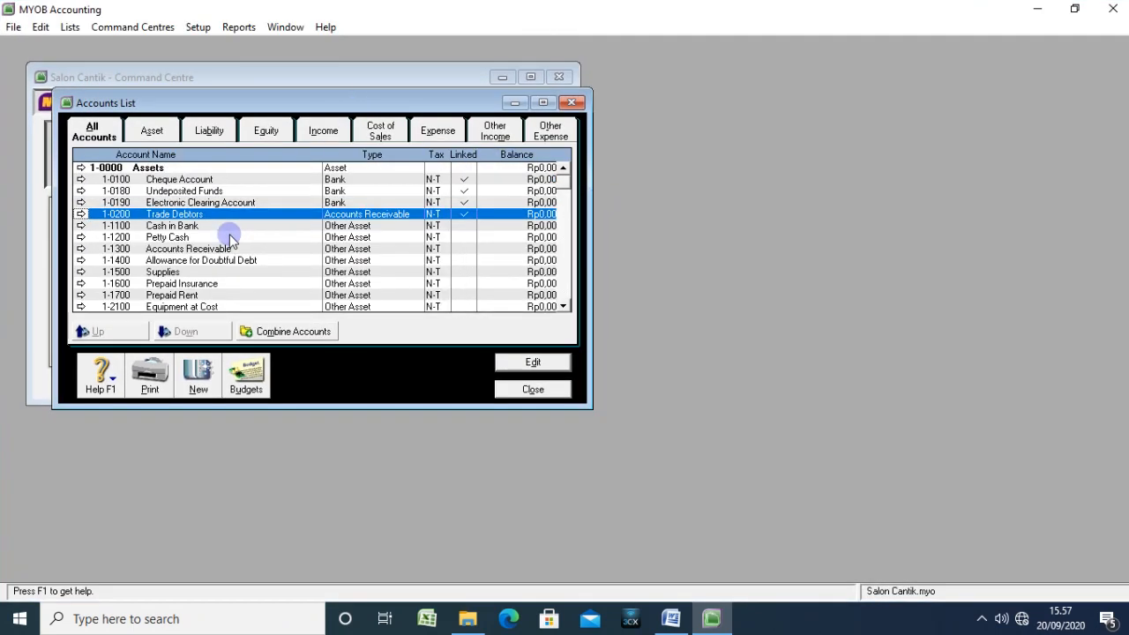
# Step: Open the list of tax codes and place its window beside the account names in the accounts list
pyautogui.scroll(-3, 235, 240)
pyautogui.scroll(3, 231, 240)
pyautogui.click(40, 30)
pyautogui.click(266, 43)
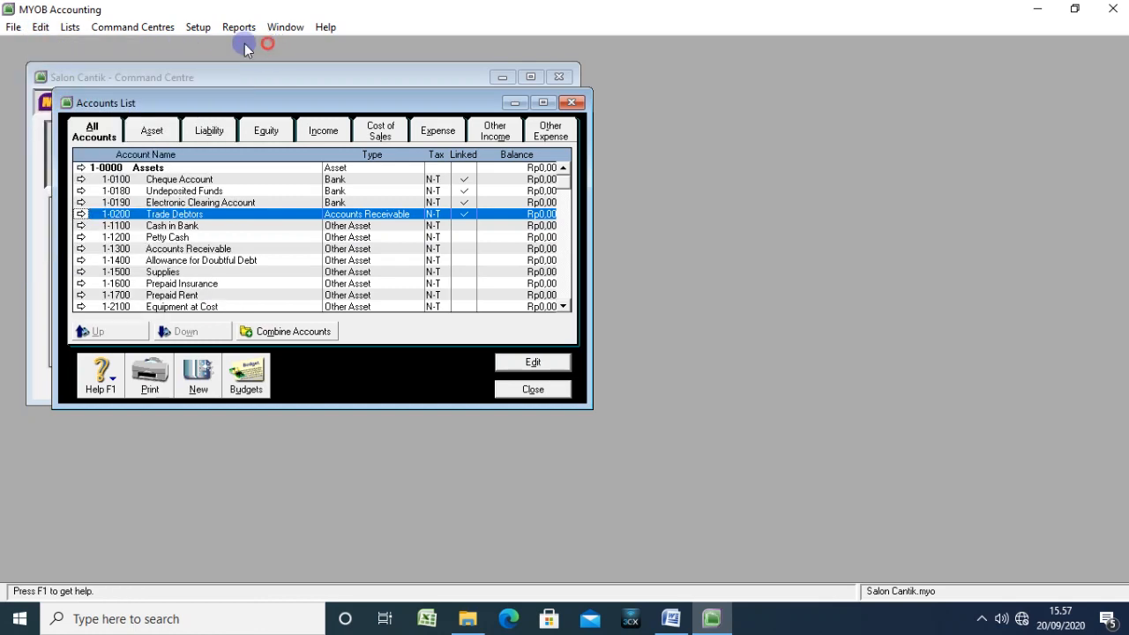
pyautogui.click(70, 27)
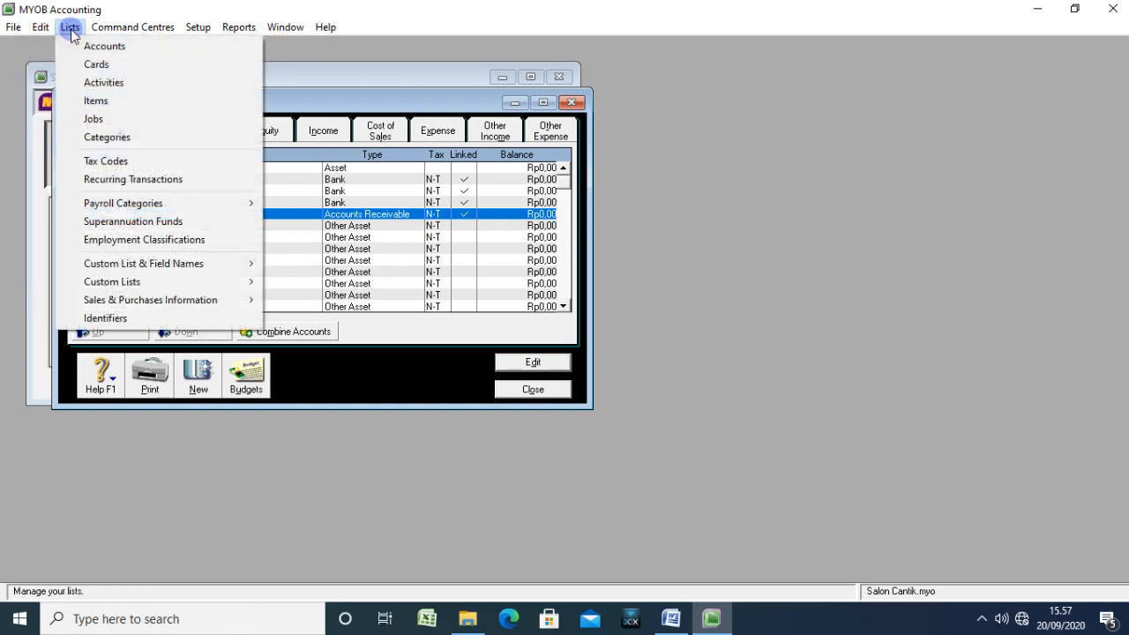
pyautogui.click(106, 164)
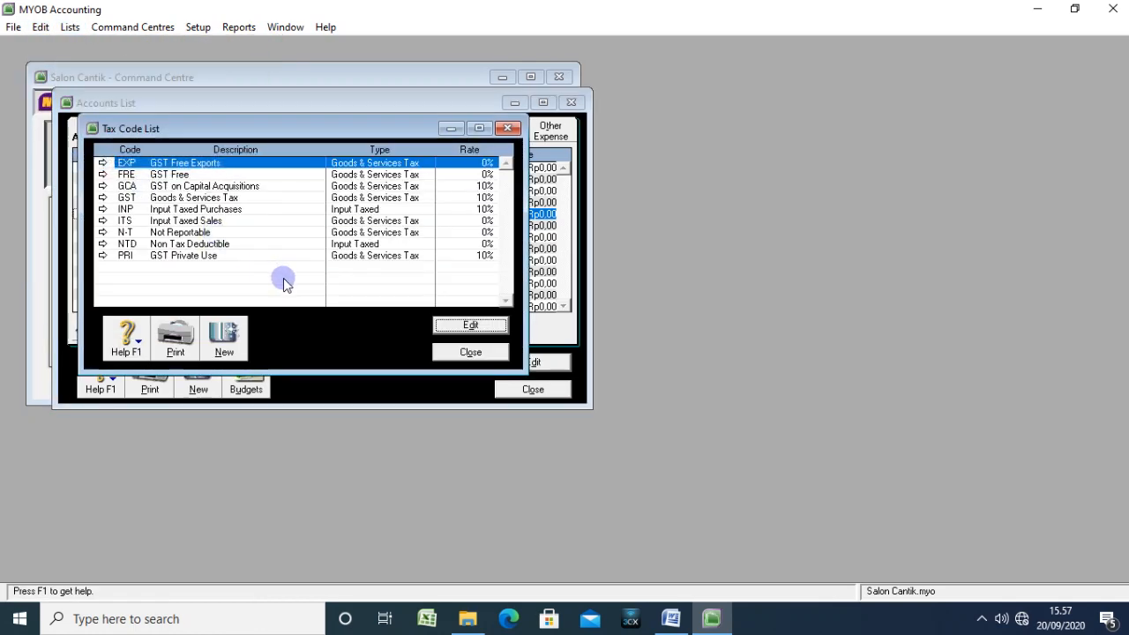
pyautogui.moveTo(184, 128); pyautogui.dragTo(270, 197)
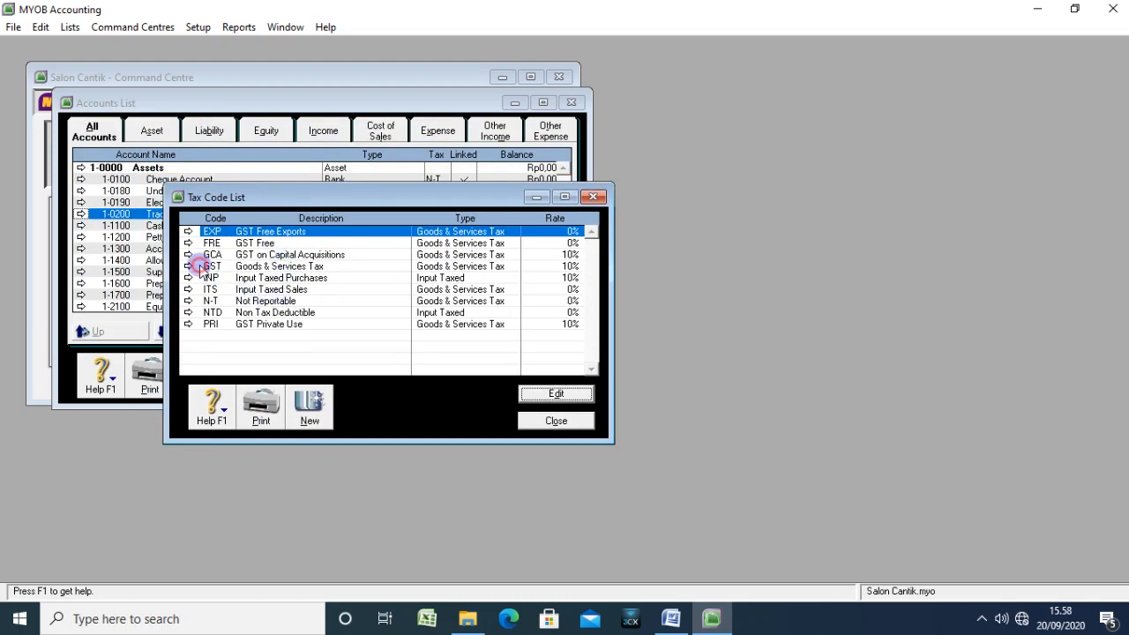
# Step: Rename the GST Goods & Services Tax code to PPN and accept the replacement for existing records
pyautogui.click(240, 265)
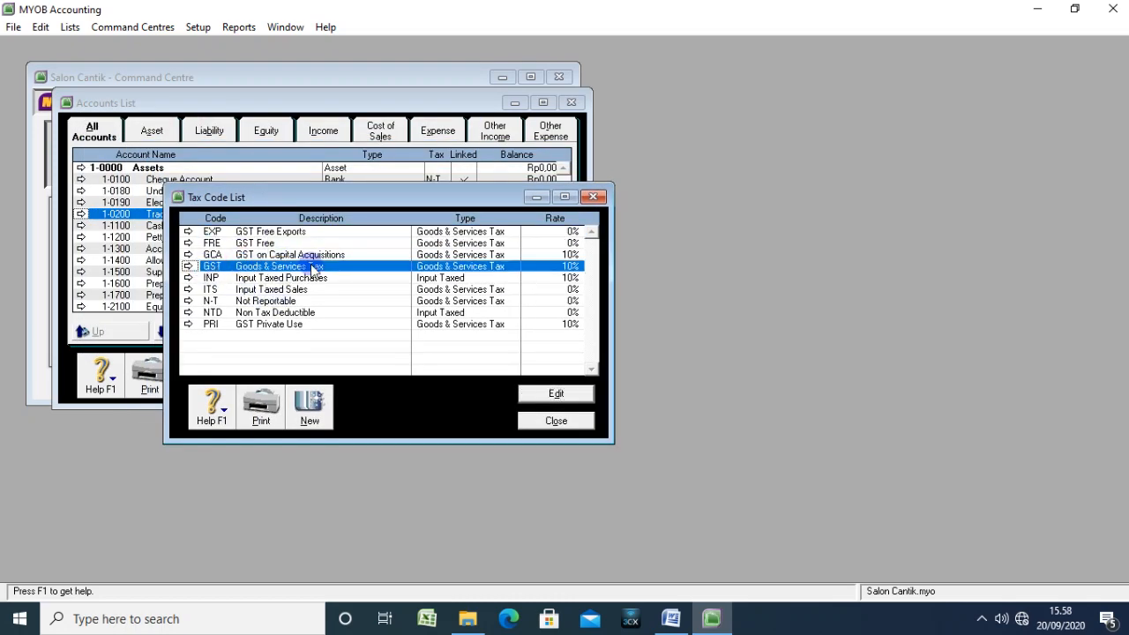
pyautogui.doubleClick(313, 266)
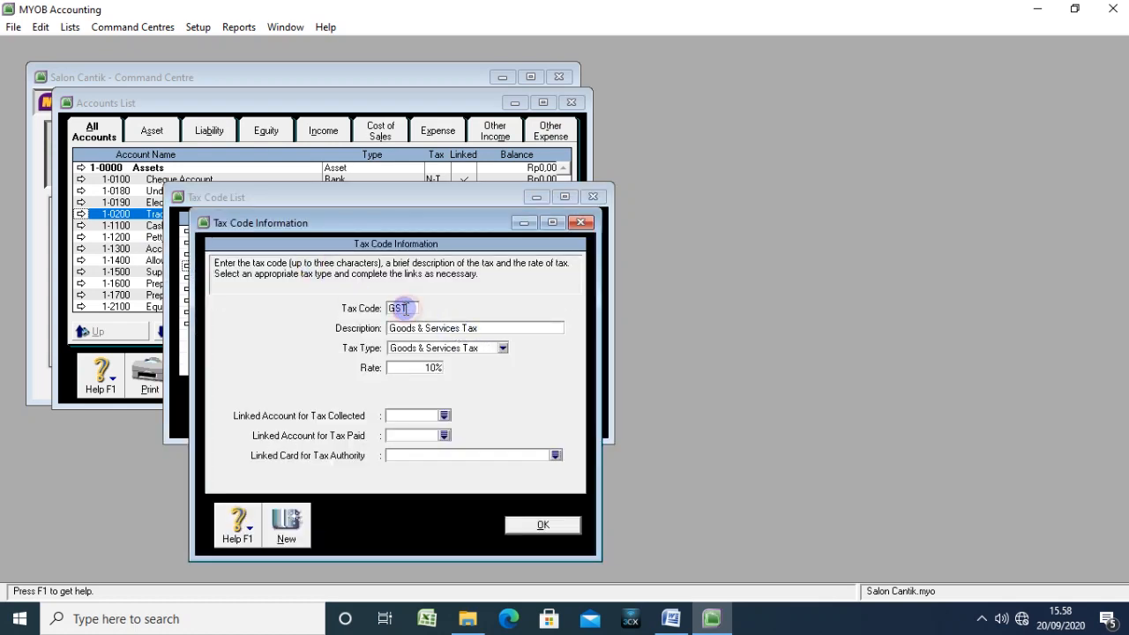
pyautogui.write('PP')
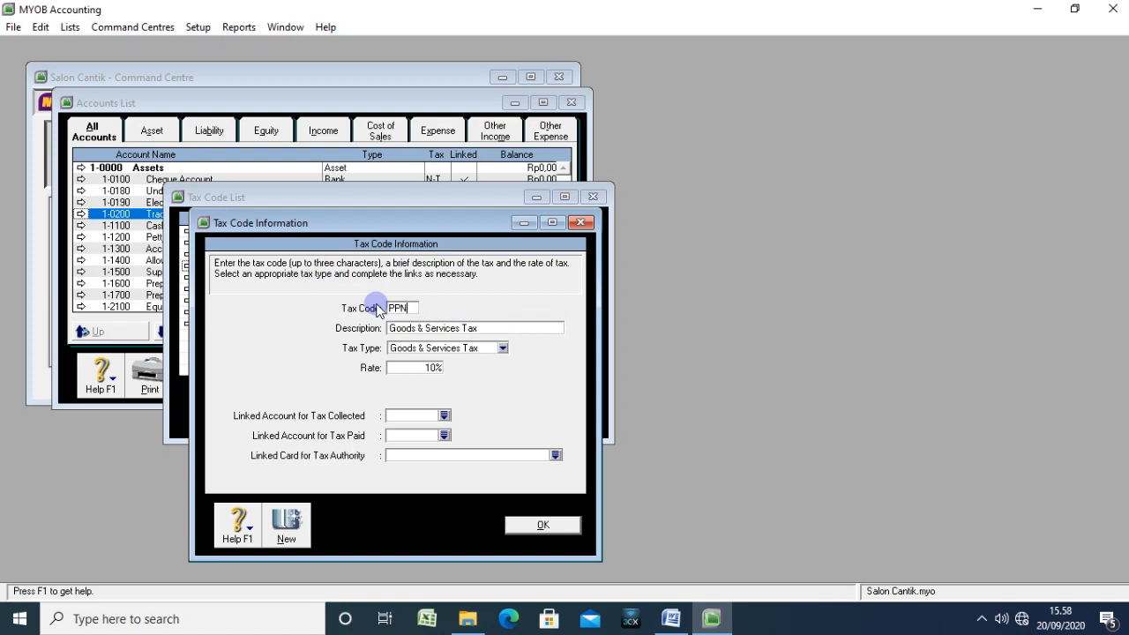
pyautogui.write('N')
pyautogui.click(491, 328)
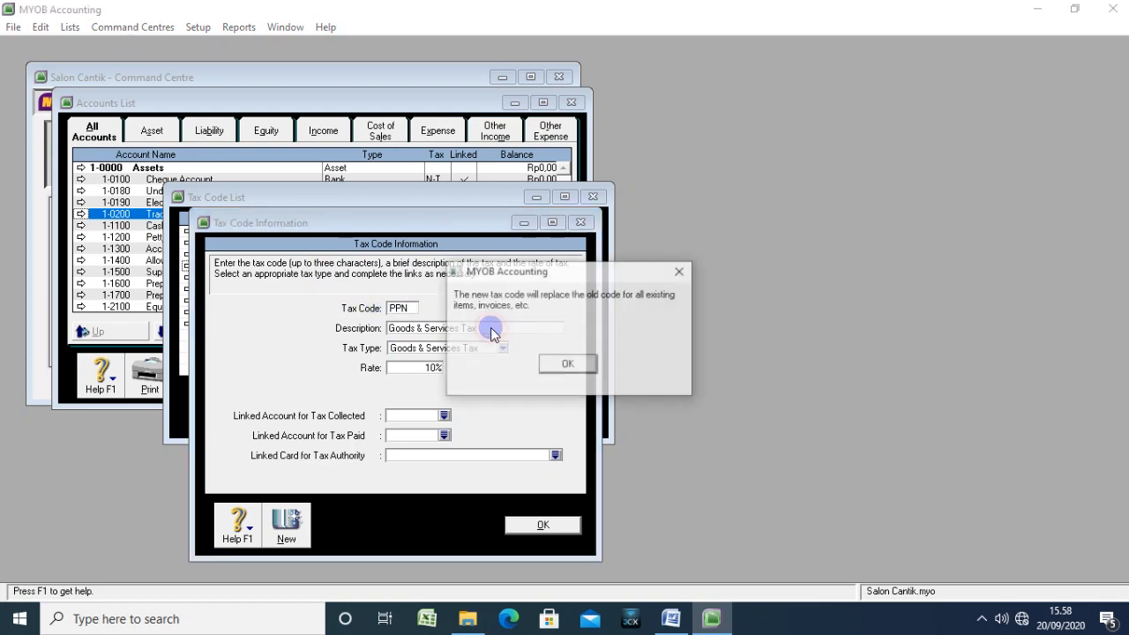
pyautogui.click(564, 364)
# Step: Set the PPN tax code's description to "Pajak Pertambahan nilai" and try to save the tax code
pyautogui.write('Pa')
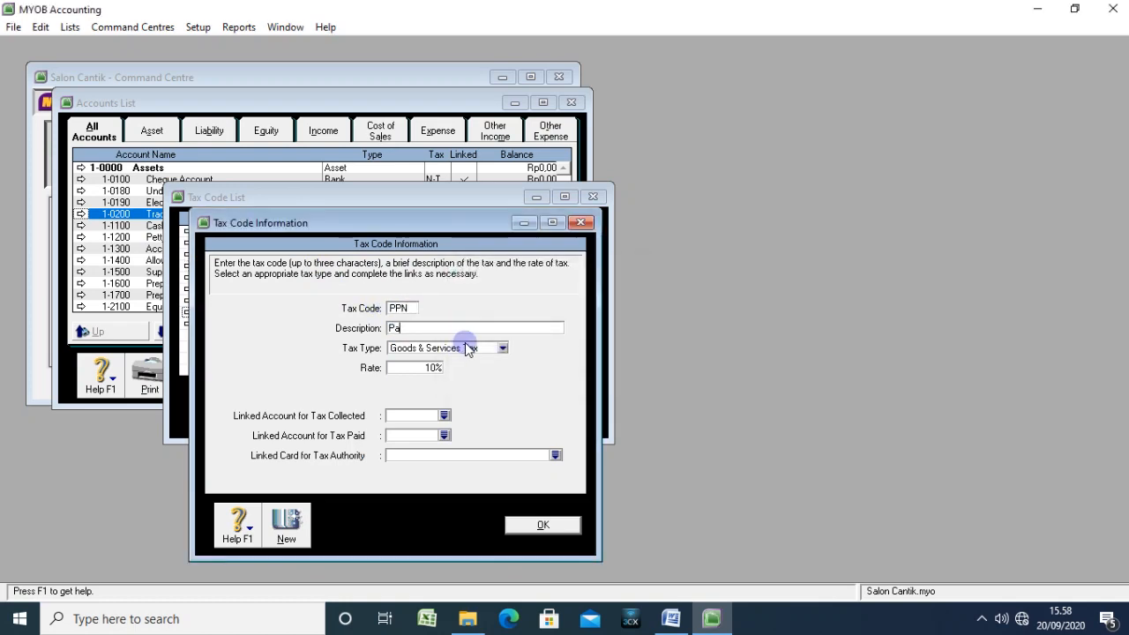
pyautogui.write('jak Pertambahan nilai')
pyautogui.click(467, 348)
pyautogui.click(534, 358)
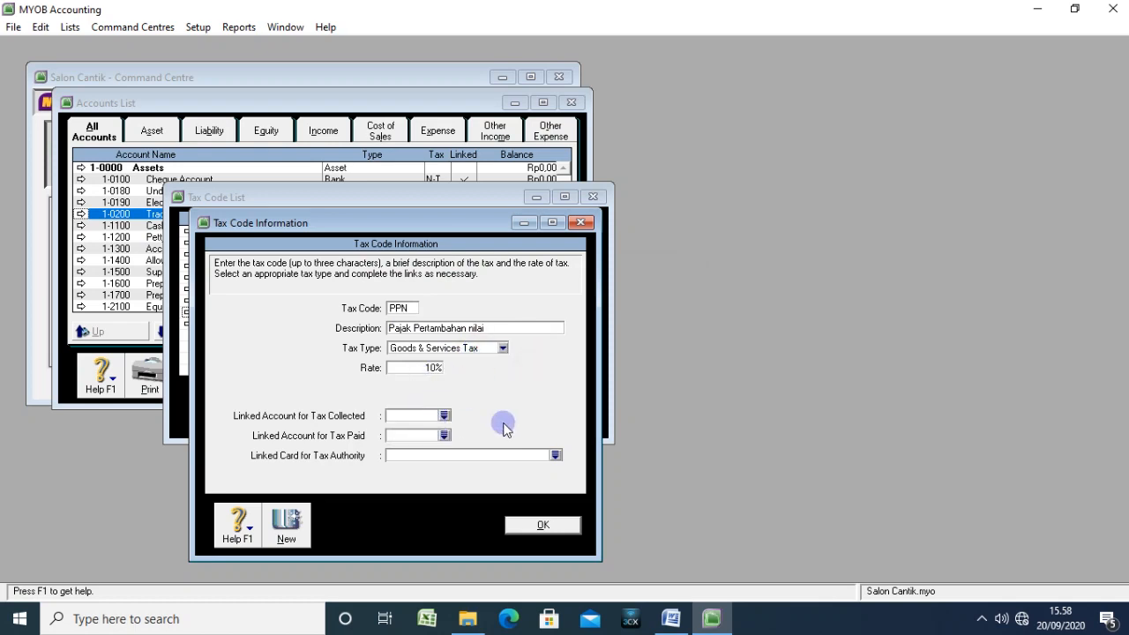
pyautogui.click(543, 525)
pyautogui.click(556, 364)
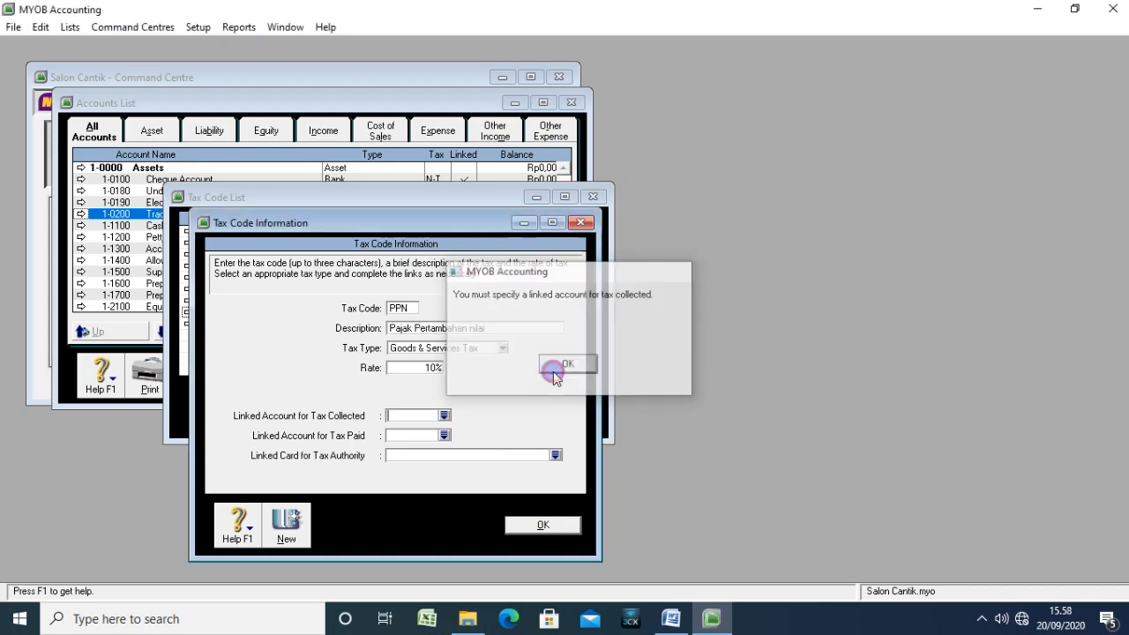
# Step: Examine the accounts selectable as the linked account for tax collected, and try to save the PPN code without one
pyautogui.click(443, 416)
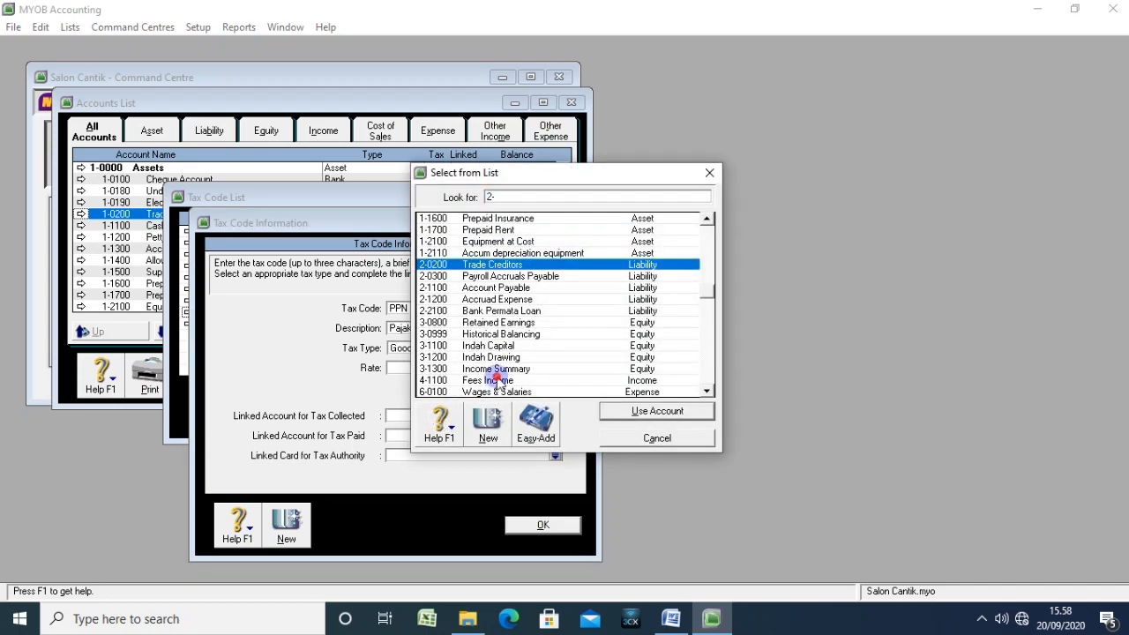
pyautogui.click(497, 380)
pyautogui.scroll(-5, 498, 371)
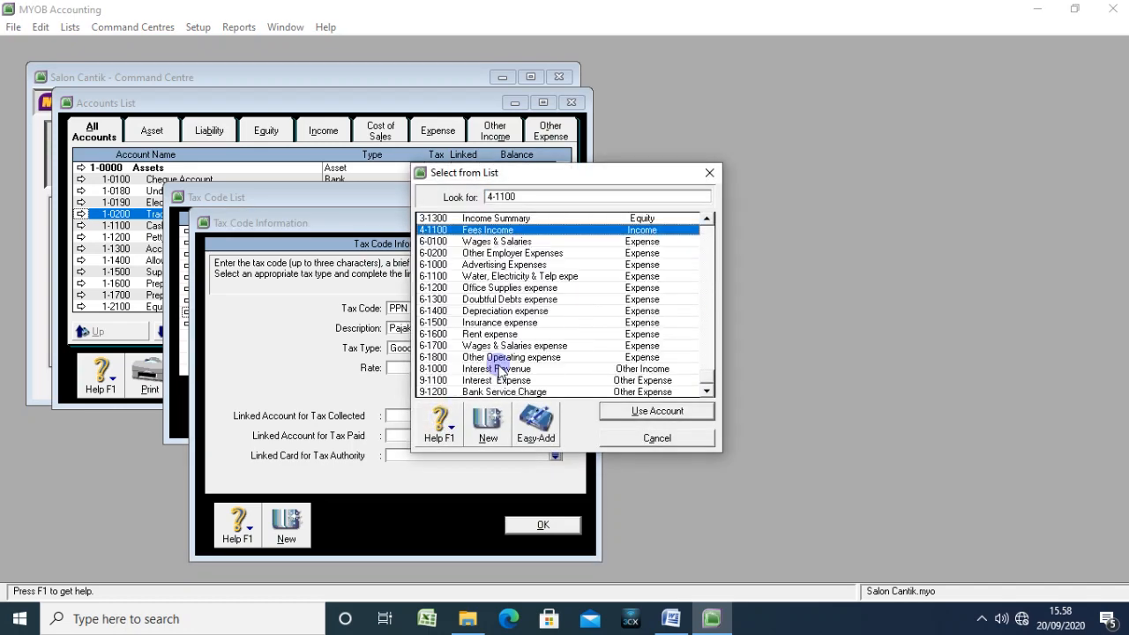
pyautogui.scroll(3, 499, 371)
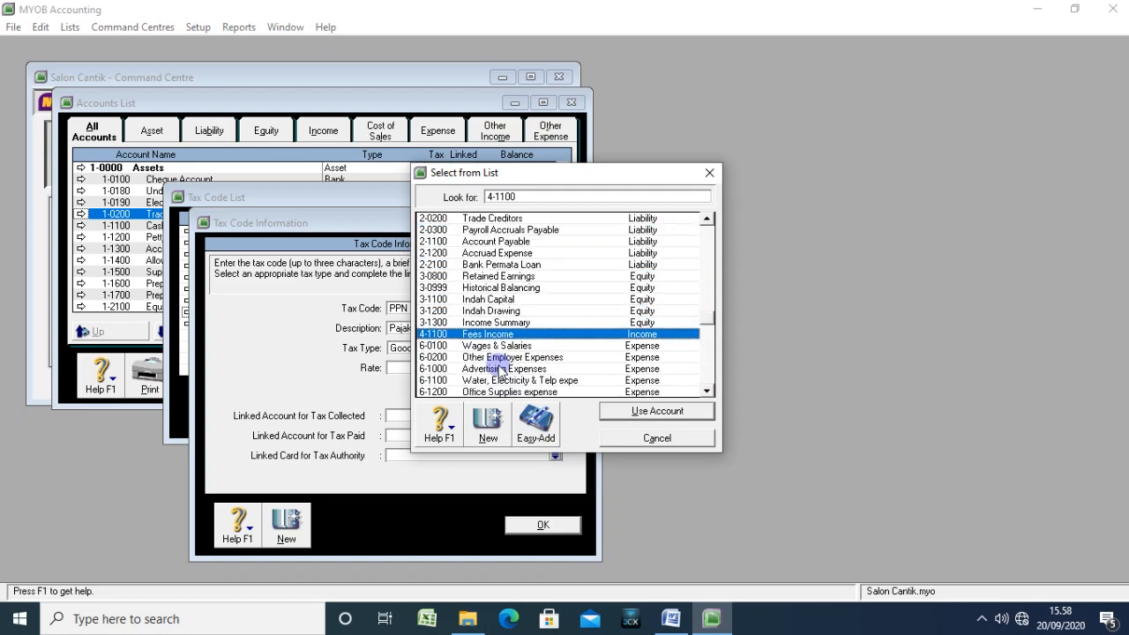
pyautogui.scroll(5, 500, 369)
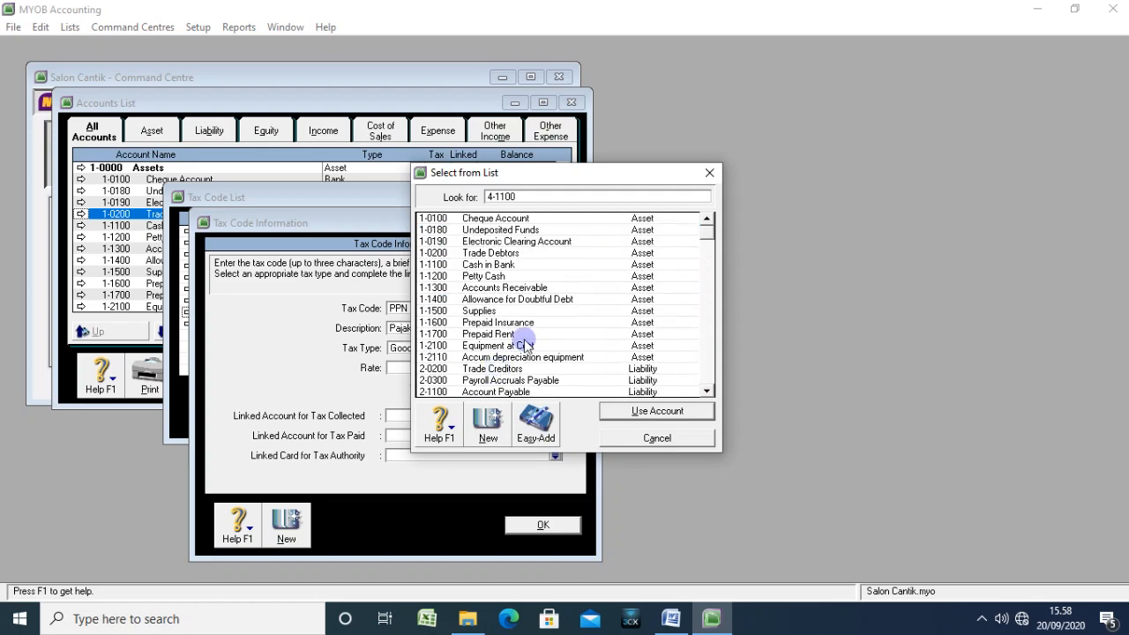
pyautogui.scroll(-7, 524, 344)
pyautogui.scroll(-2, 522, 344)
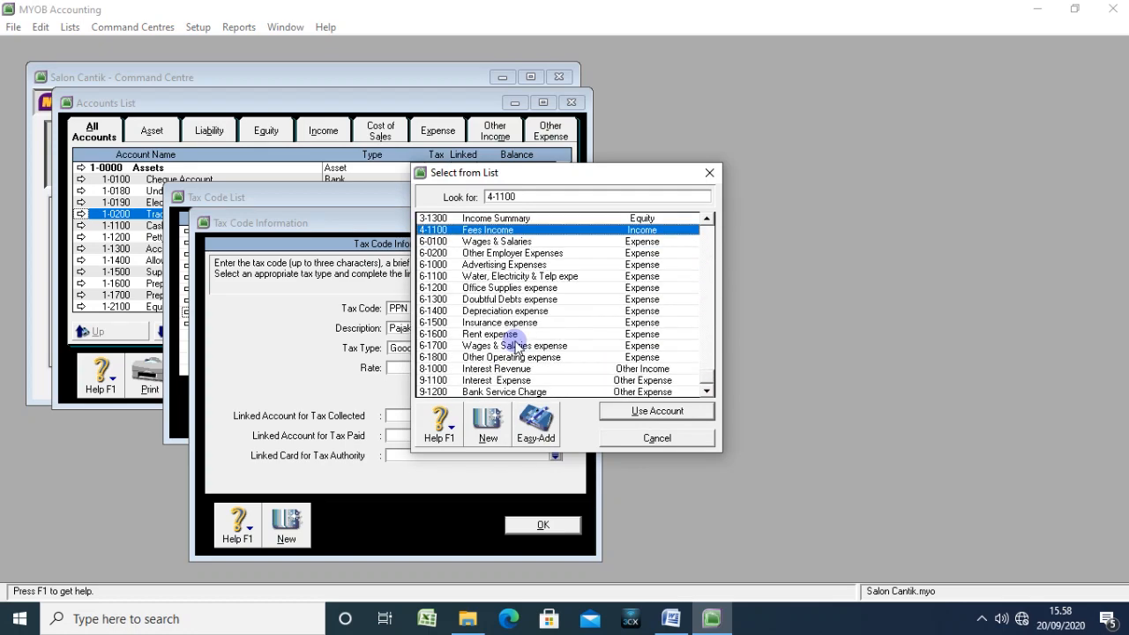
pyautogui.scroll(2, 517, 347)
pyautogui.scroll(2, 517, 344)
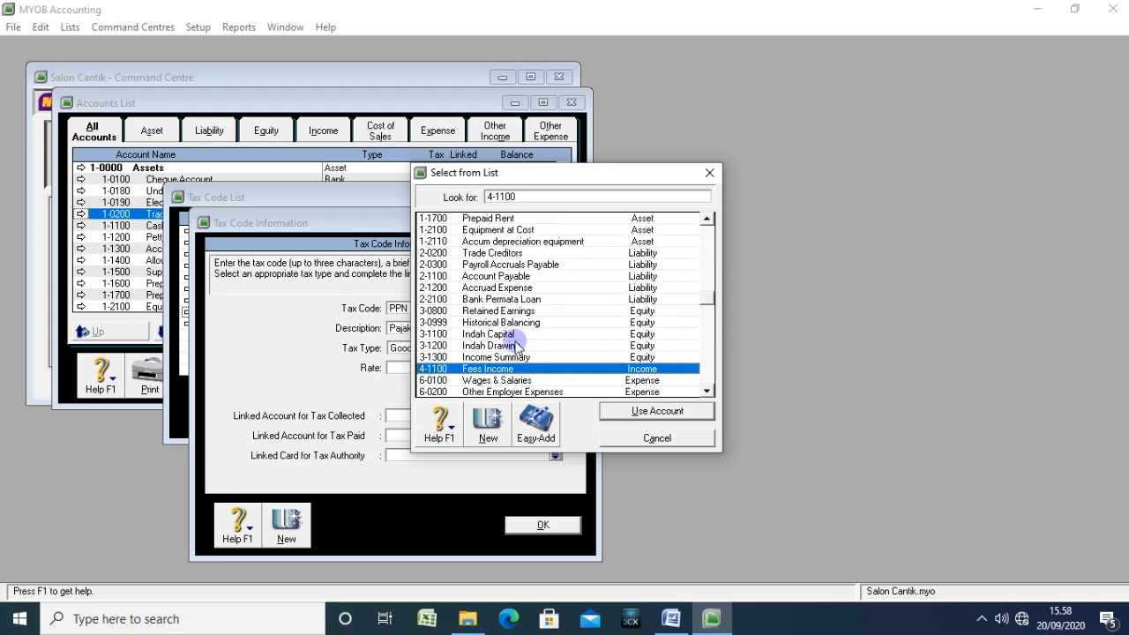
pyautogui.click(620, 438)
pyautogui.click(558, 529)
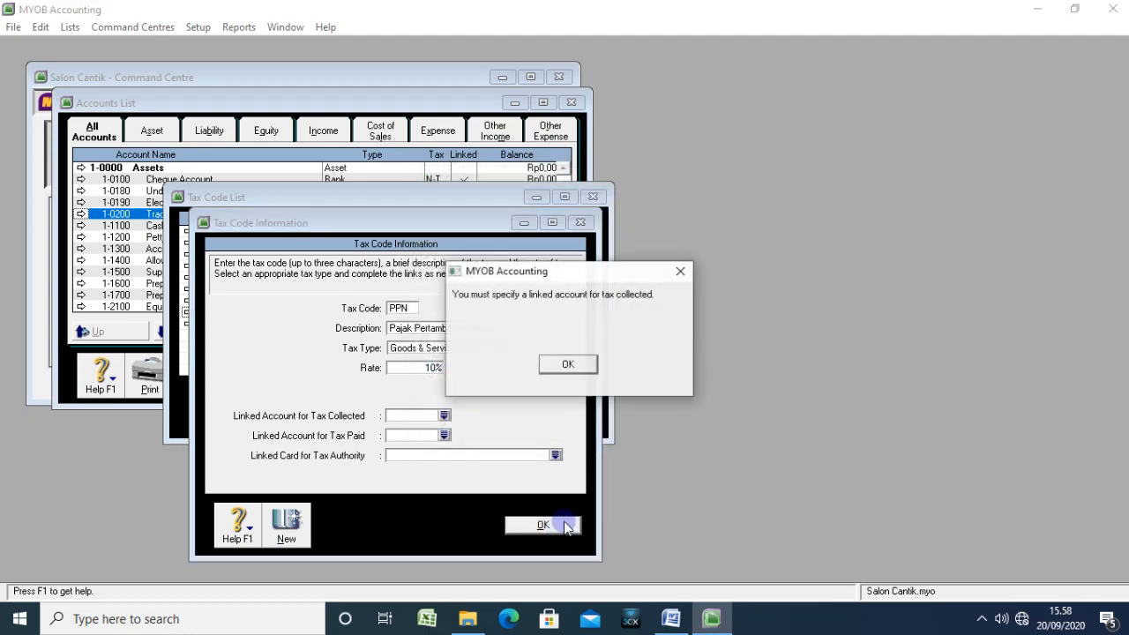
pyautogui.click(575, 362)
# Step: Recheck the asset, liability and equity accounts offered for tax collected, leaving the link empty
pyautogui.click(444, 417)
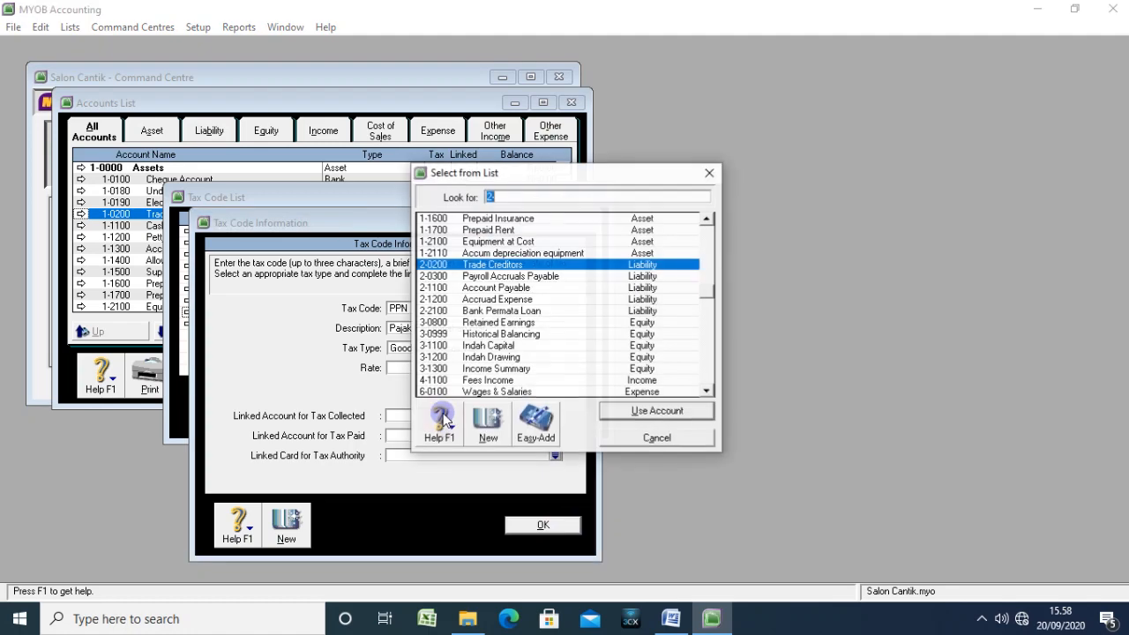
pyautogui.click(505, 353)
pyautogui.scroll(-3, 505, 356)
pyautogui.scroll(3, 506, 357)
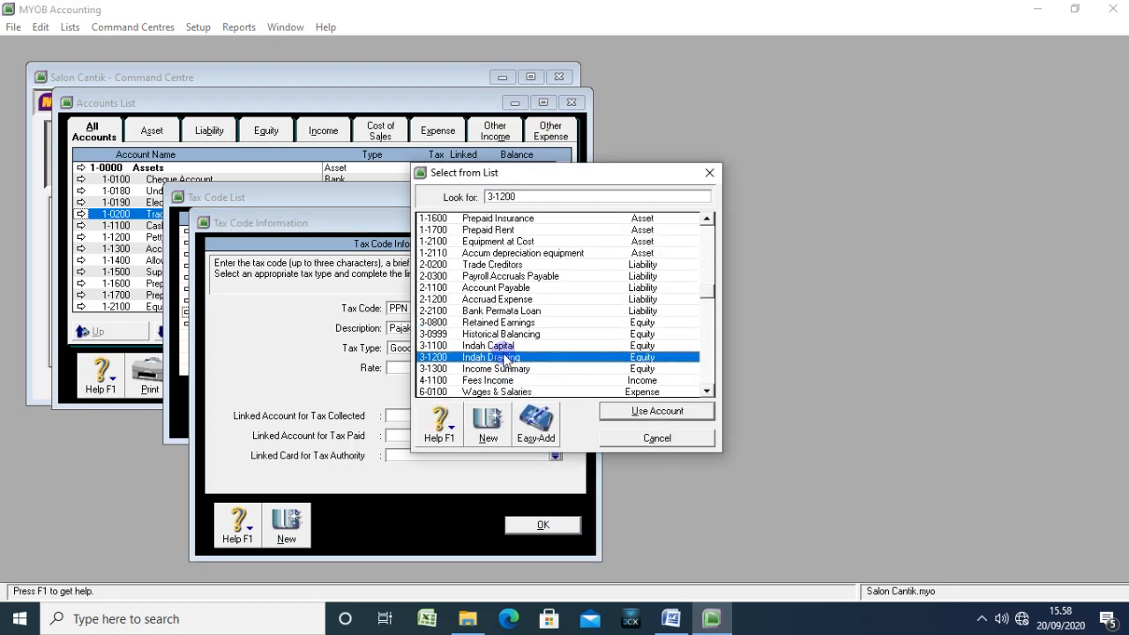
pyautogui.click(358, 244)
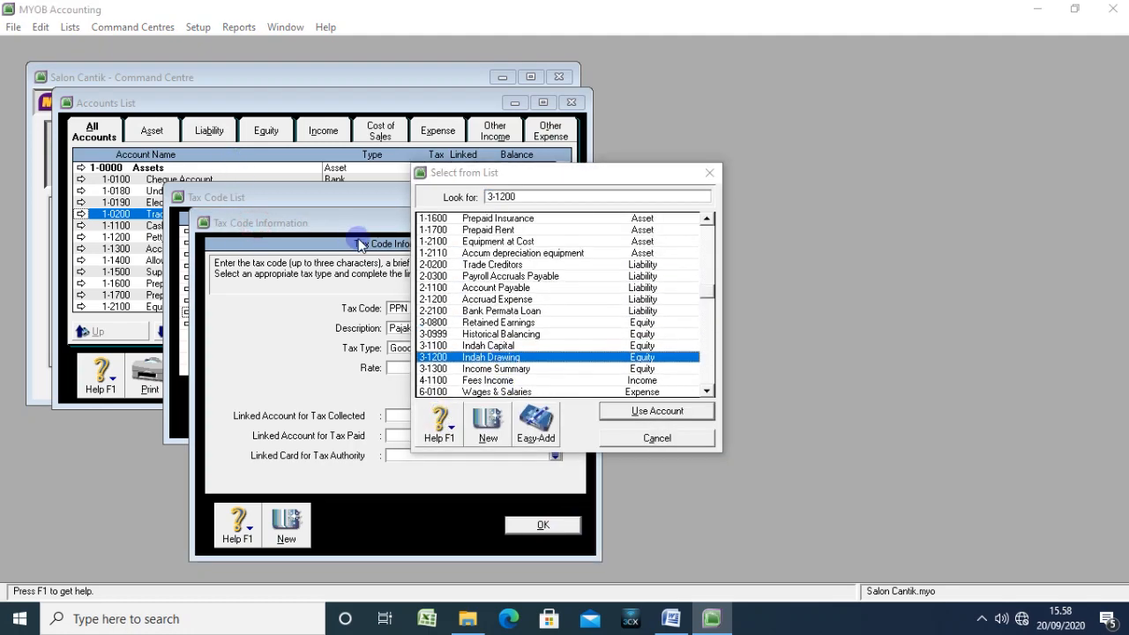
pyautogui.scroll(1, 512, 315)
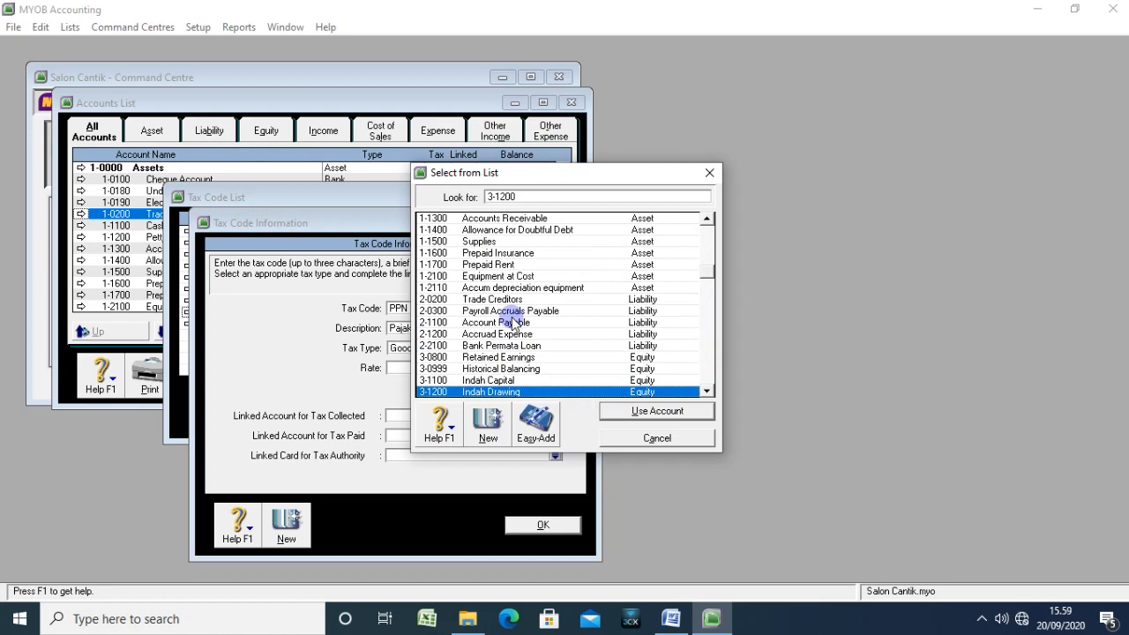
pyautogui.click(613, 438)
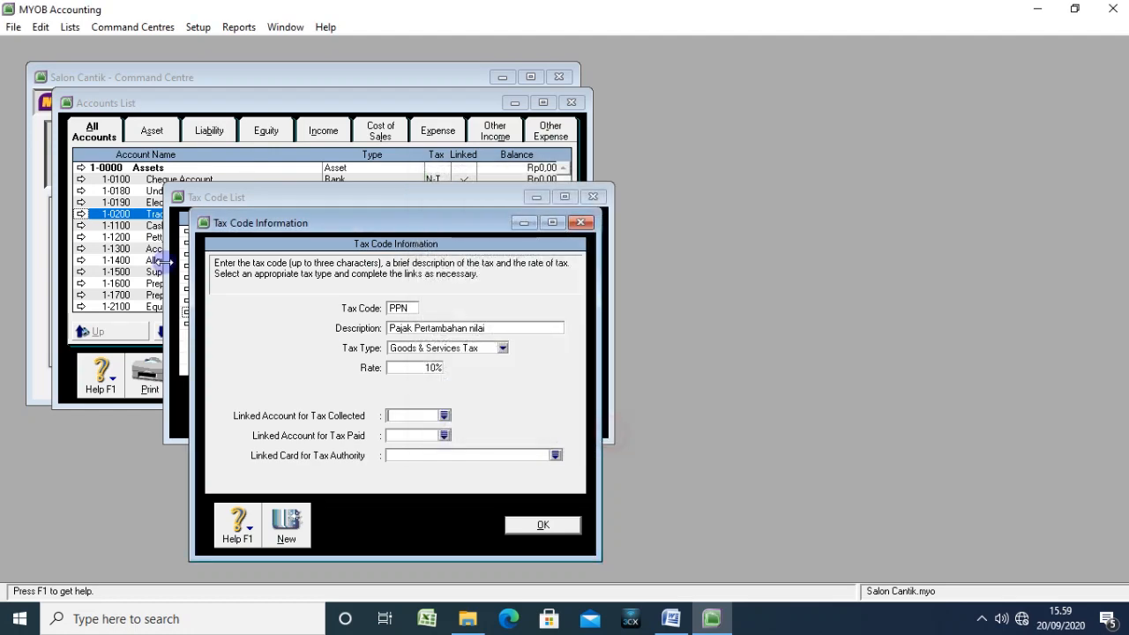
# Step: Return to the accounts list and examine the asset account numbers around 1-1700 Prepaid Rent
pyautogui.click(180, 172)
pyautogui.scroll(-3, 197, 238)
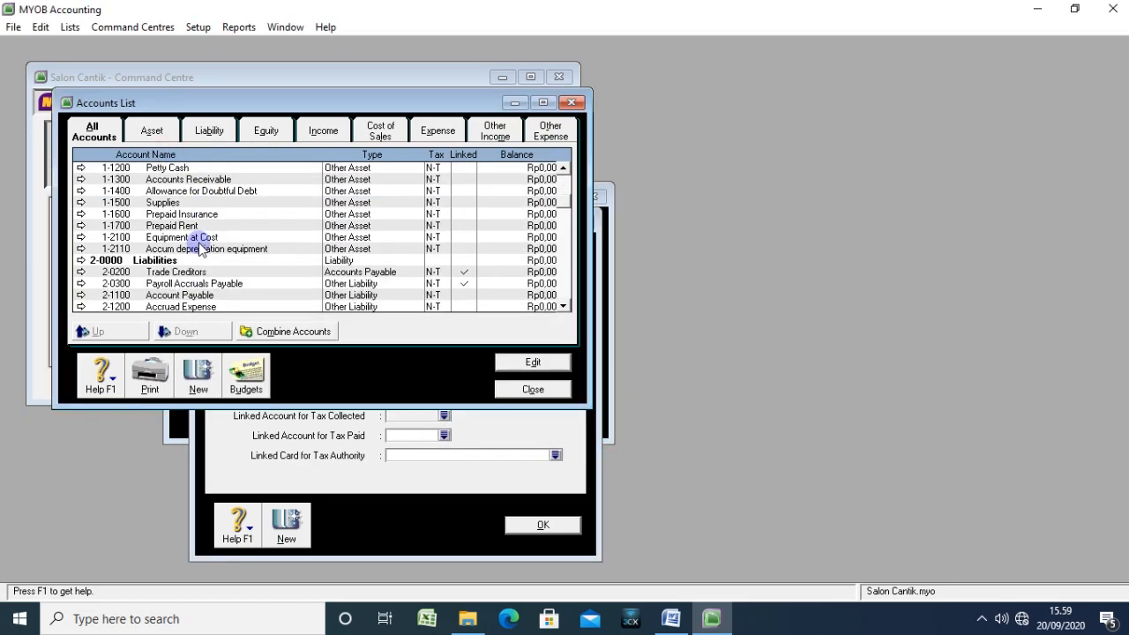
pyautogui.click(198, 249)
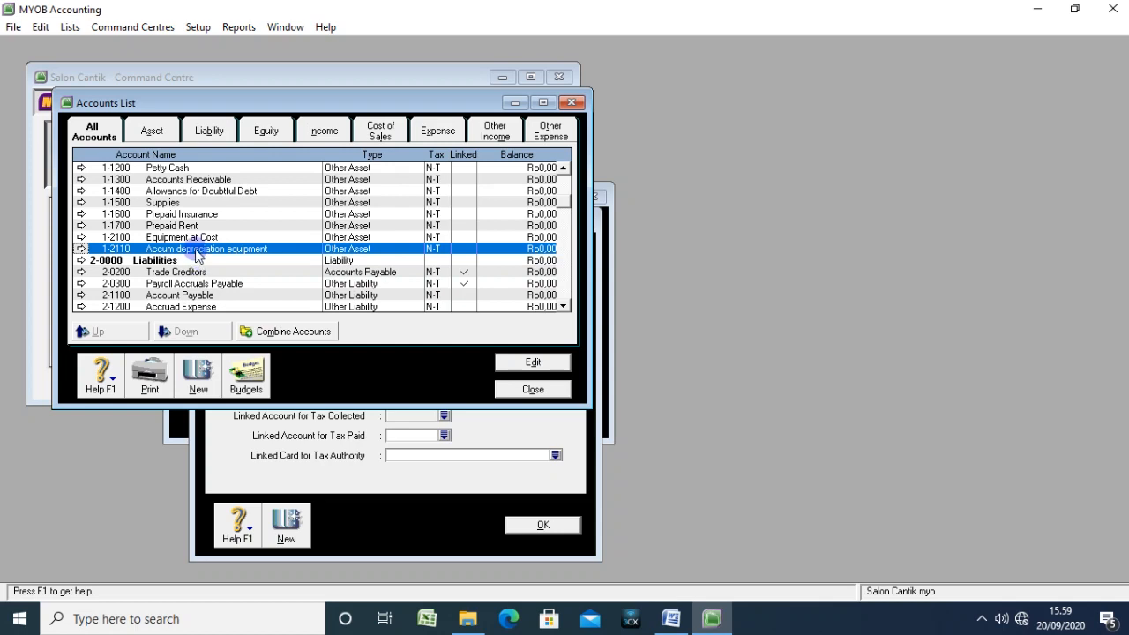
pyautogui.click(183, 214)
pyautogui.click(181, 226)
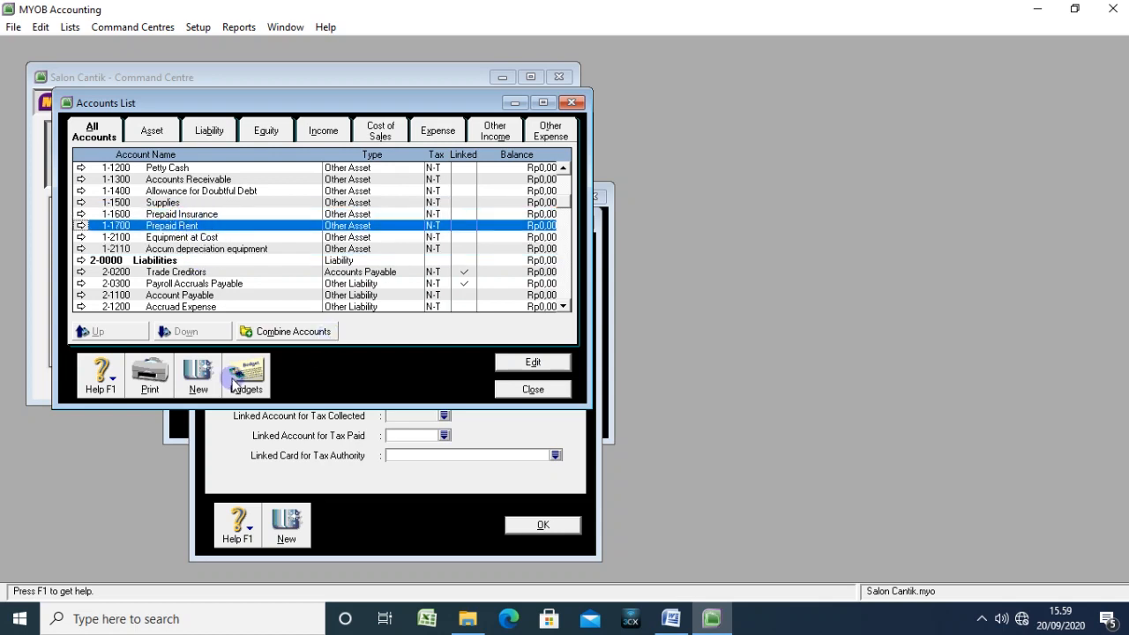
# Step: Create a detail account of type Other Current Asset numbered 1-1800 and named "Vat In"
pyautogui.click(201, 374)
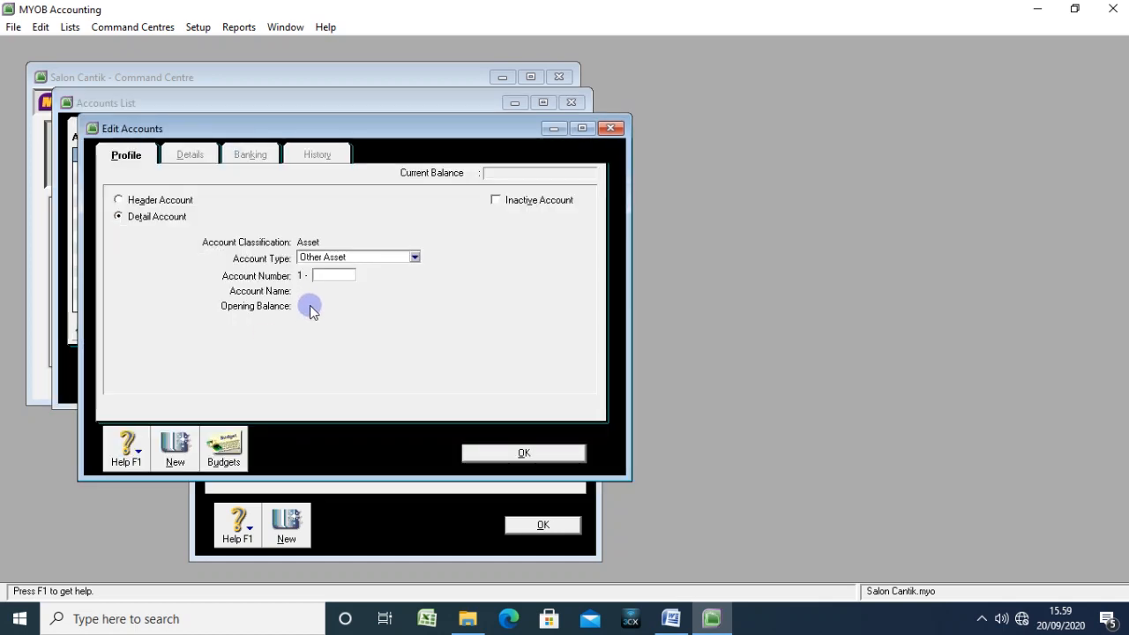
pyautogui.click(414, 257)
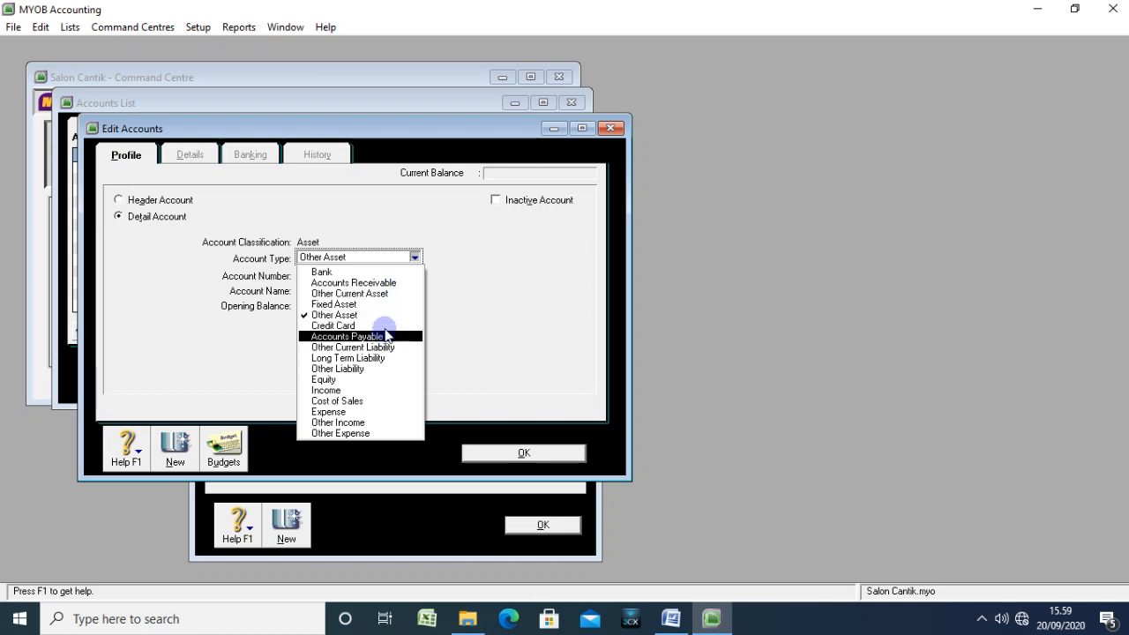
pyautogui.click(381, 294)
pyautogui.click(349, 276)
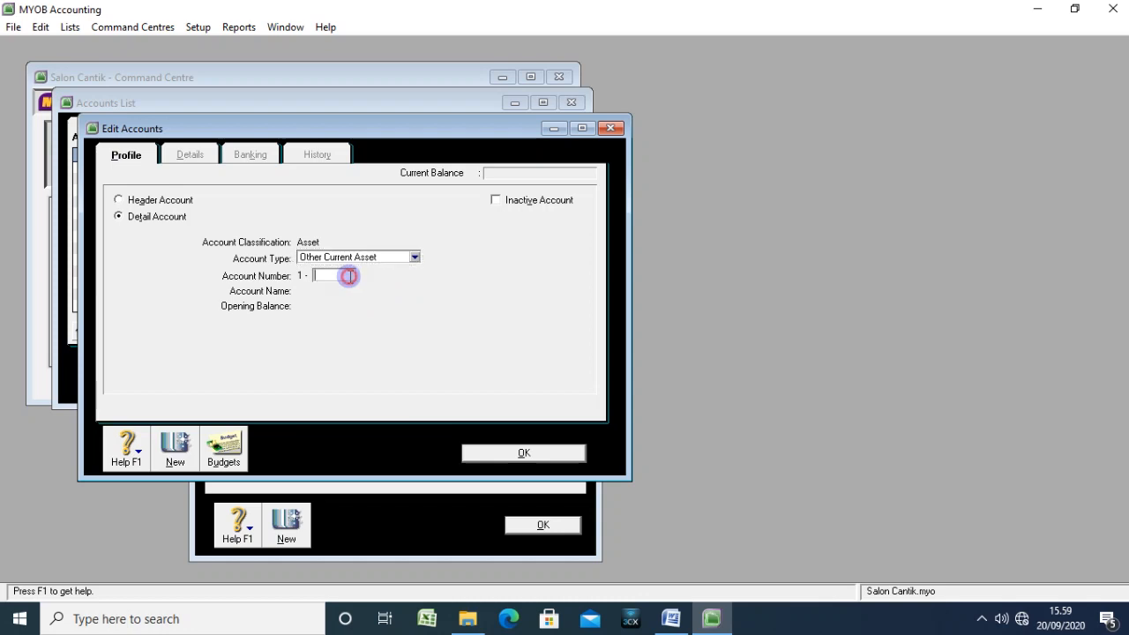
pyautogui.moveTo(391, 126); pyautogui.dragTo(628, 144)
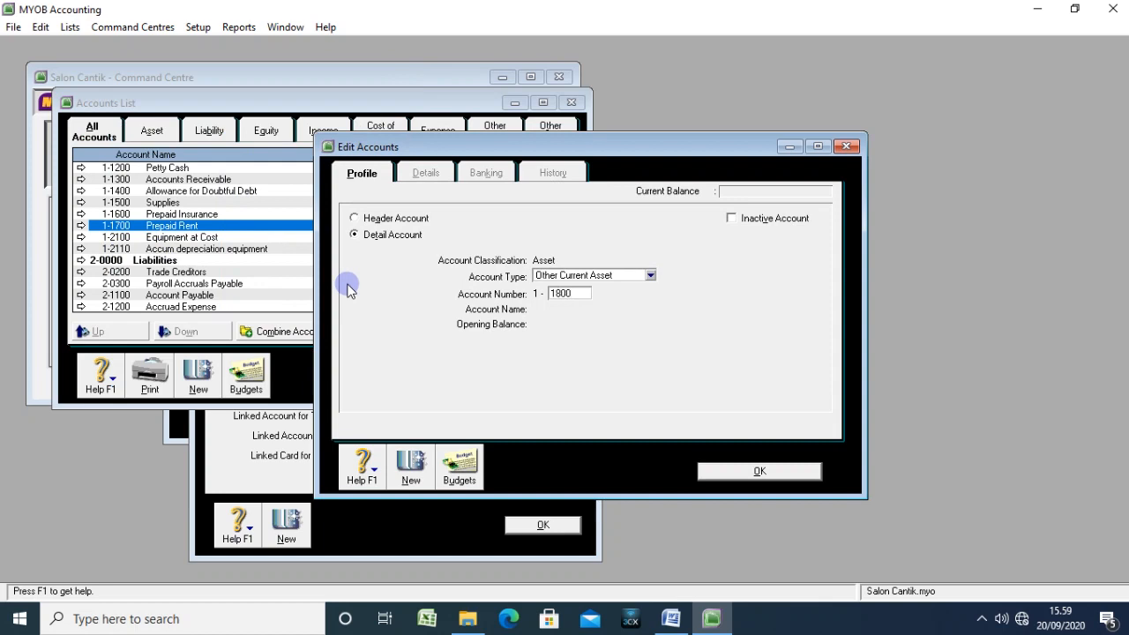
pyautogui.write('1800')
pyautogui.press('Tab')
pyautogui.write('V')
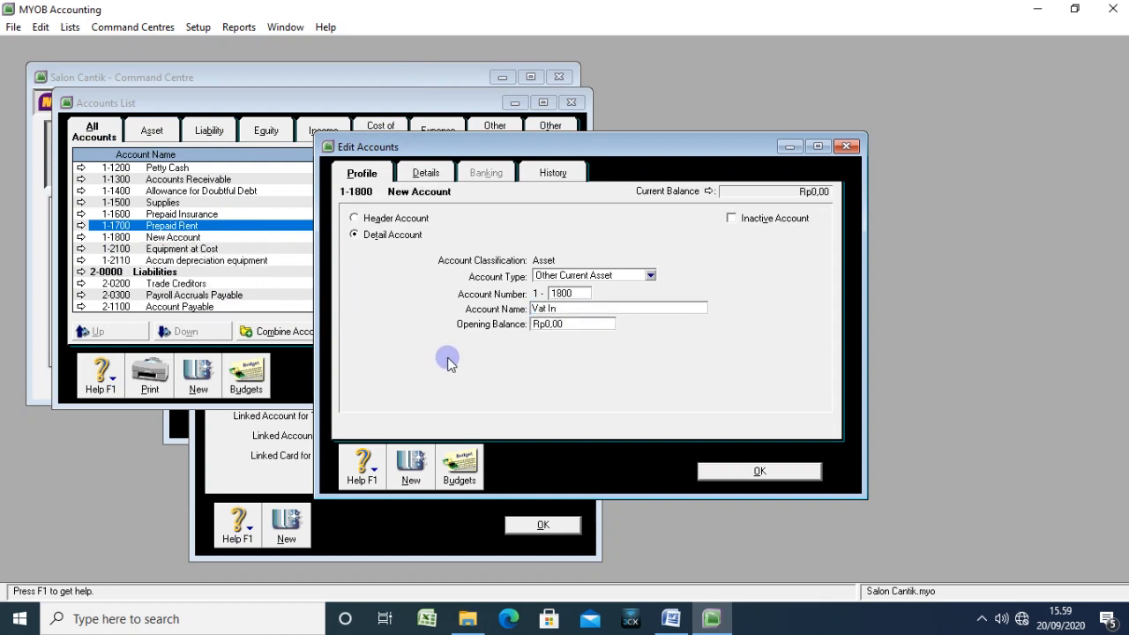
pyautogui.click(719, 470)
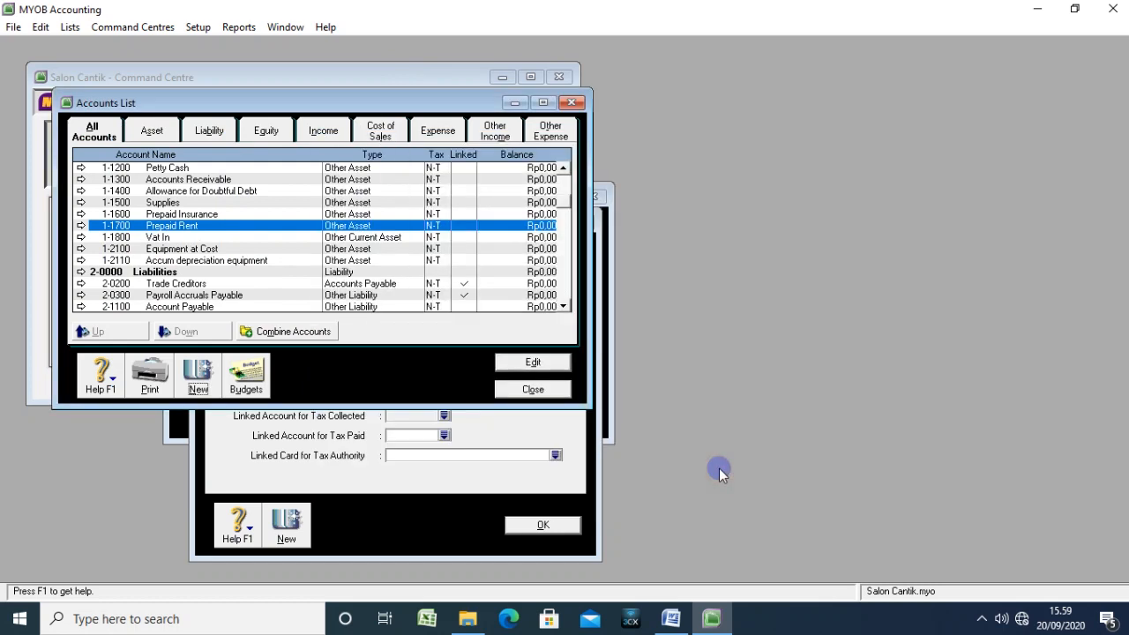
# Step: Start a new detail account in the accounts list with the account type Other Current Liability
pyautogui.click(205, 294)
pyautogui.scroll(-5, 203, 300)
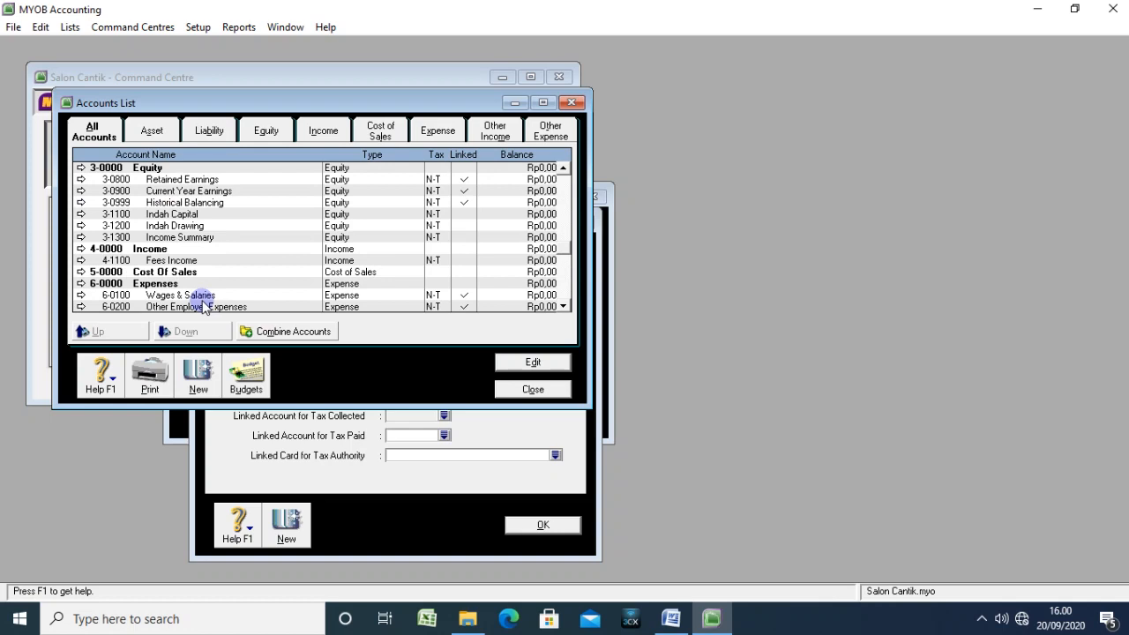
pyautogui.scroll(2, 185, 273)
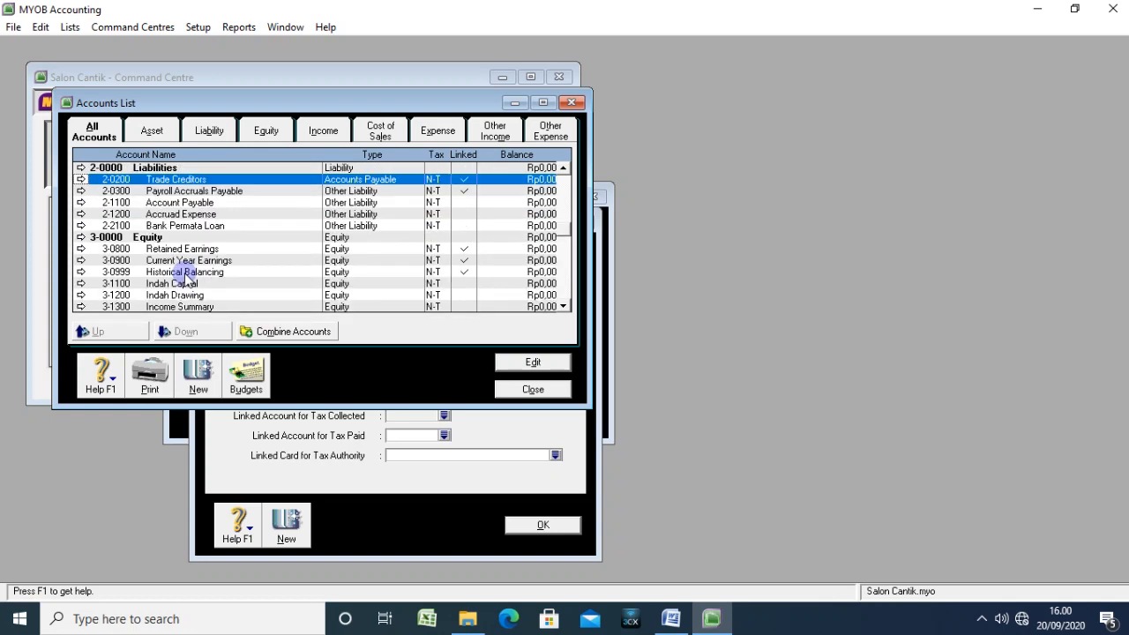
pyautogui.click(173, 215)
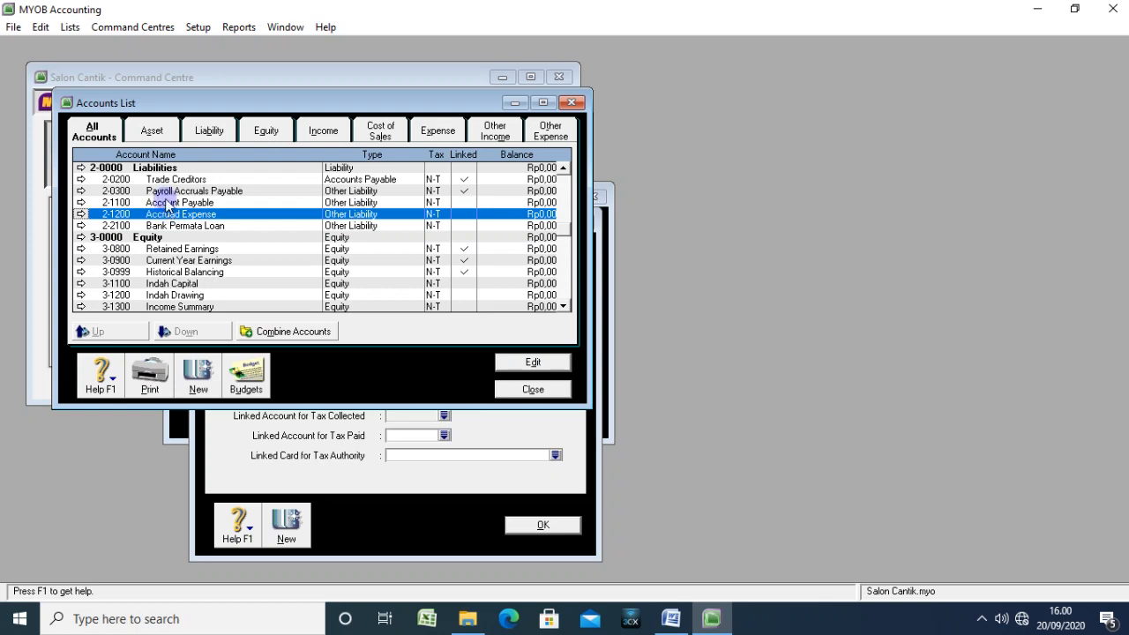
pyautogui.click(198, 372)
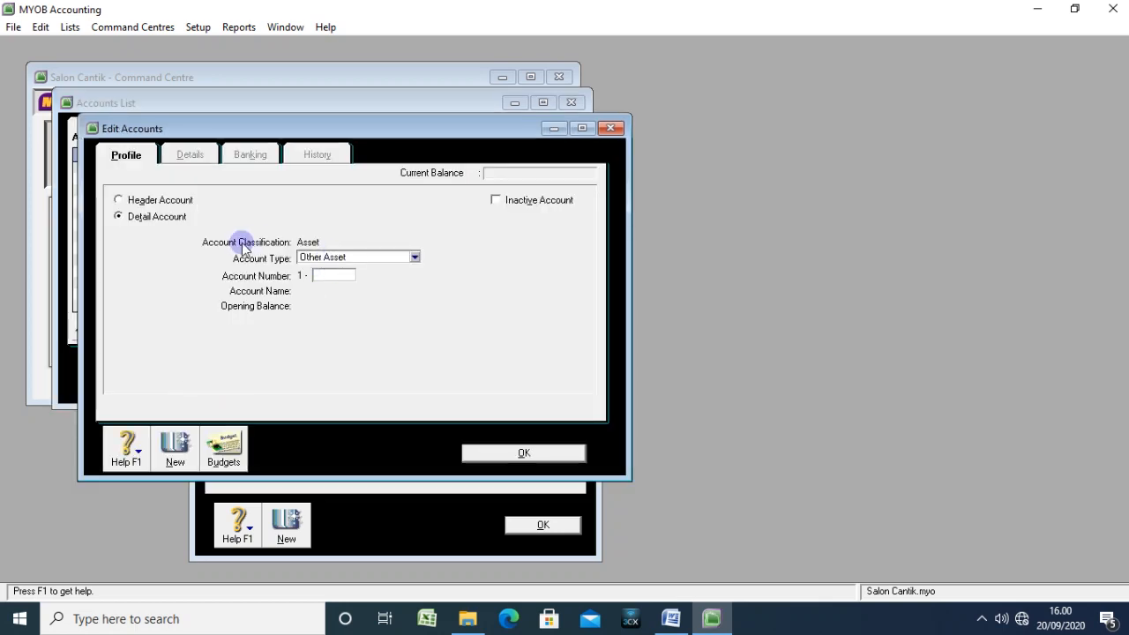
pyautogui.click(338, 258)
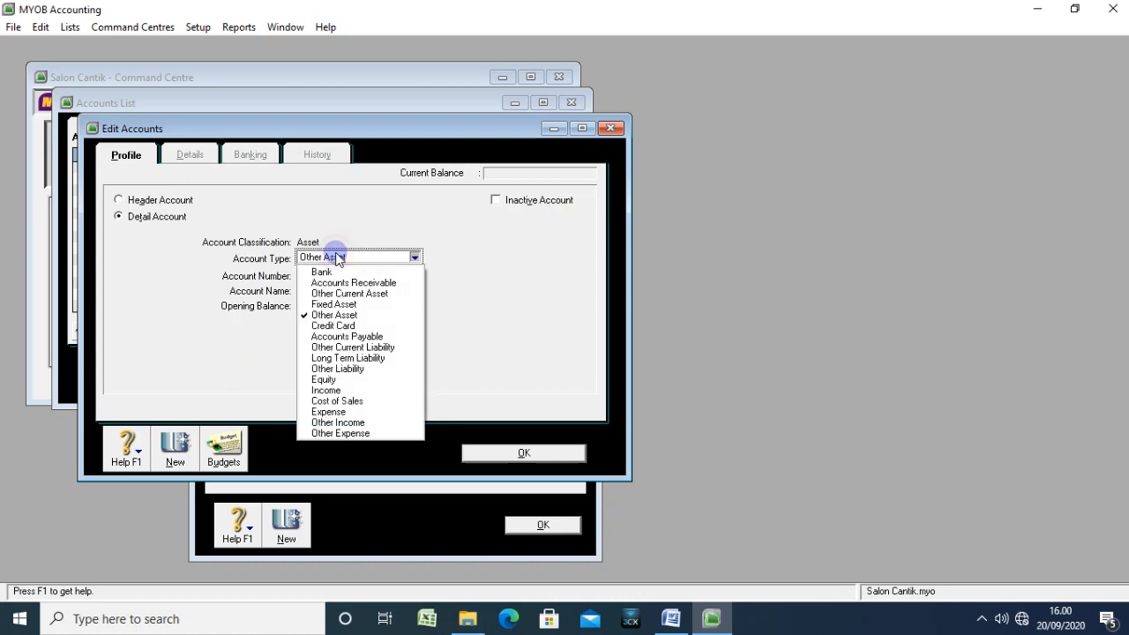
pyautogui.click(360, 346)
# Step: Number the new liability account 2-1300, name it "Vat out" and save it
pyautogui.click(321, 275)
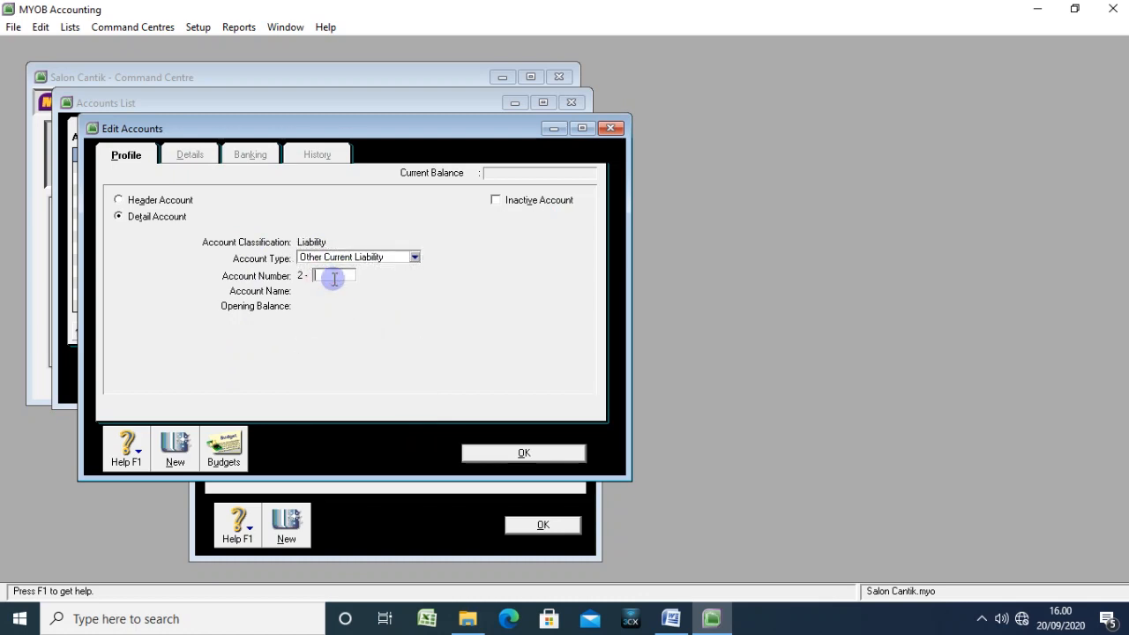
pyautogui.moveTo(282, 131); pyautogui.dragTo(294, 130)
pyautogui.moveTo(495, 161); pyautogui.dragTo(519, 161)
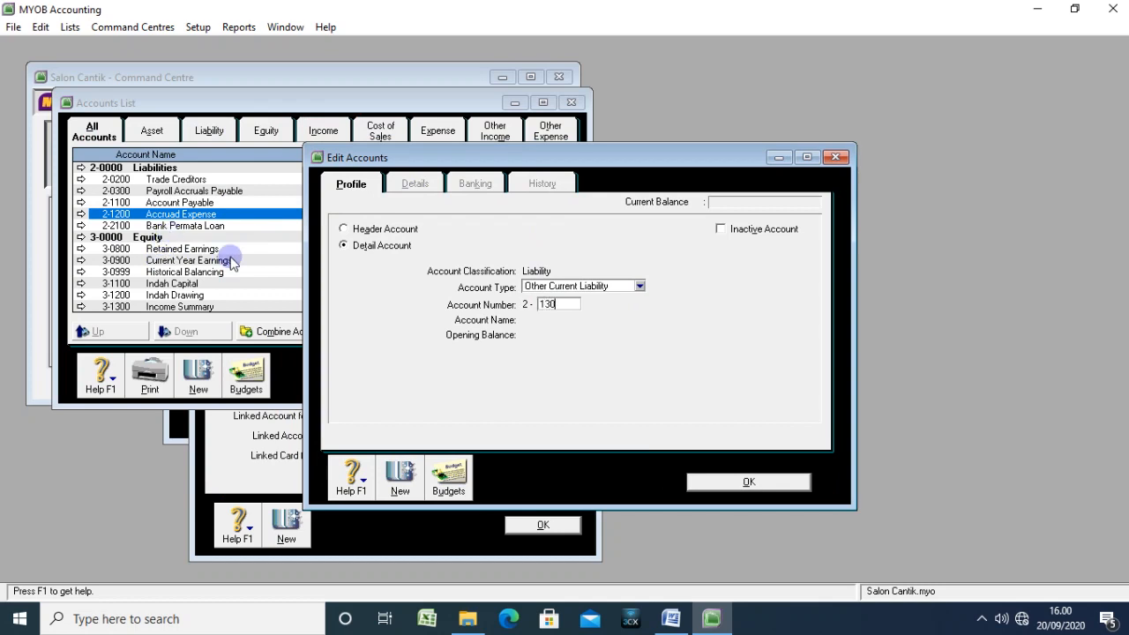
pyautogui.press('Tab')
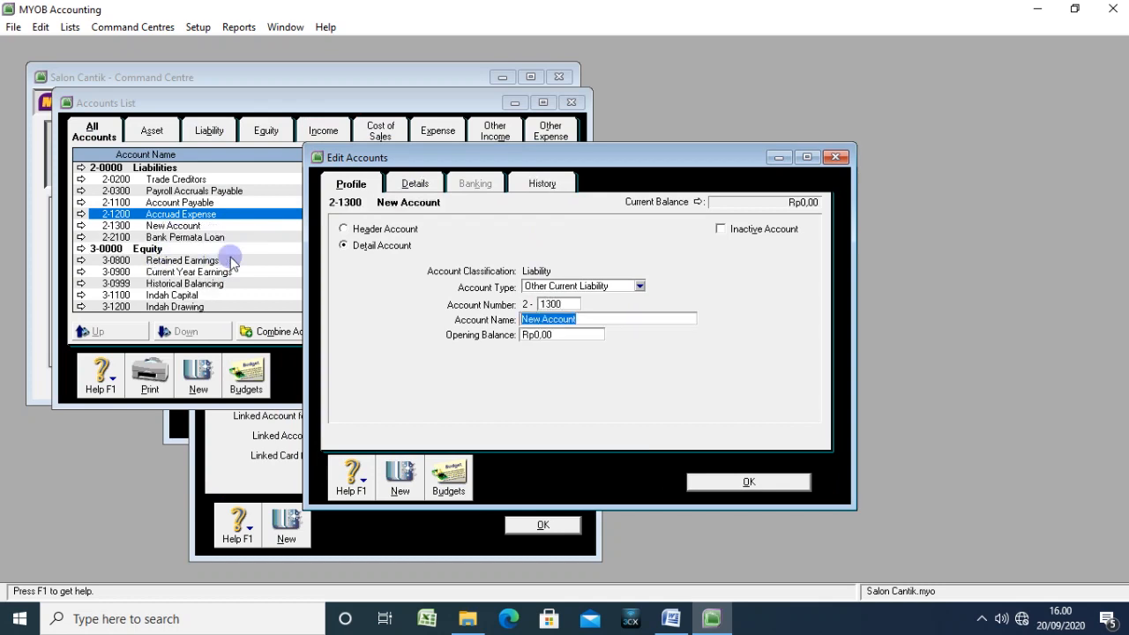
pyautogui.write('Vat out')
pyautogui.click(743, 485)
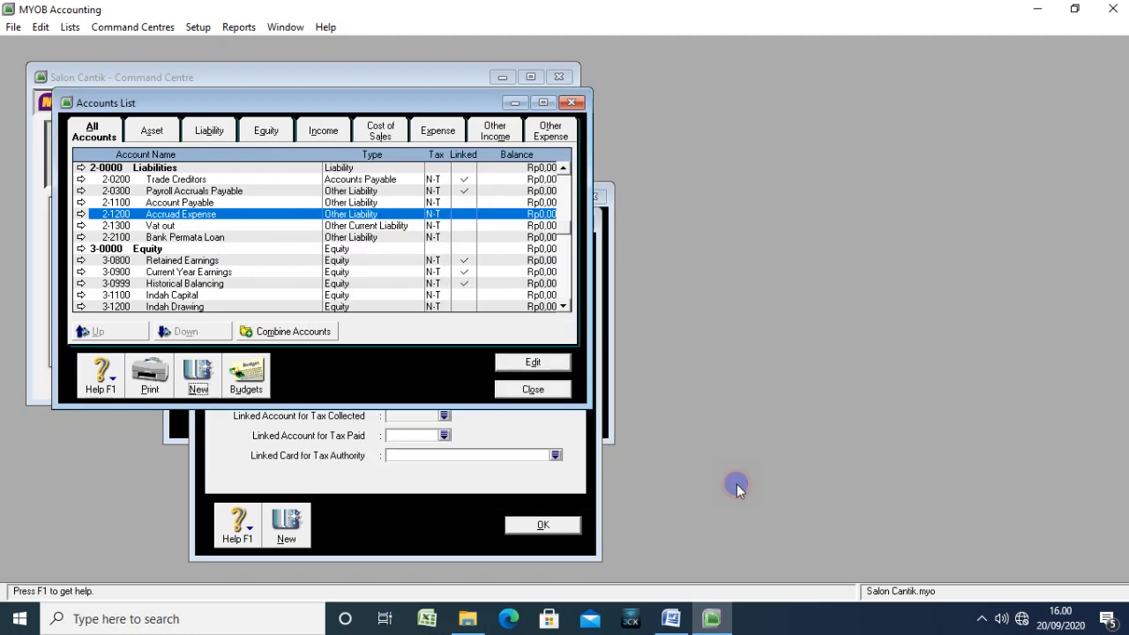
# Step: Return to the PPN tax code and link its tax collected to account 2-1300 Vat out
pyautogui.click(431, 527)
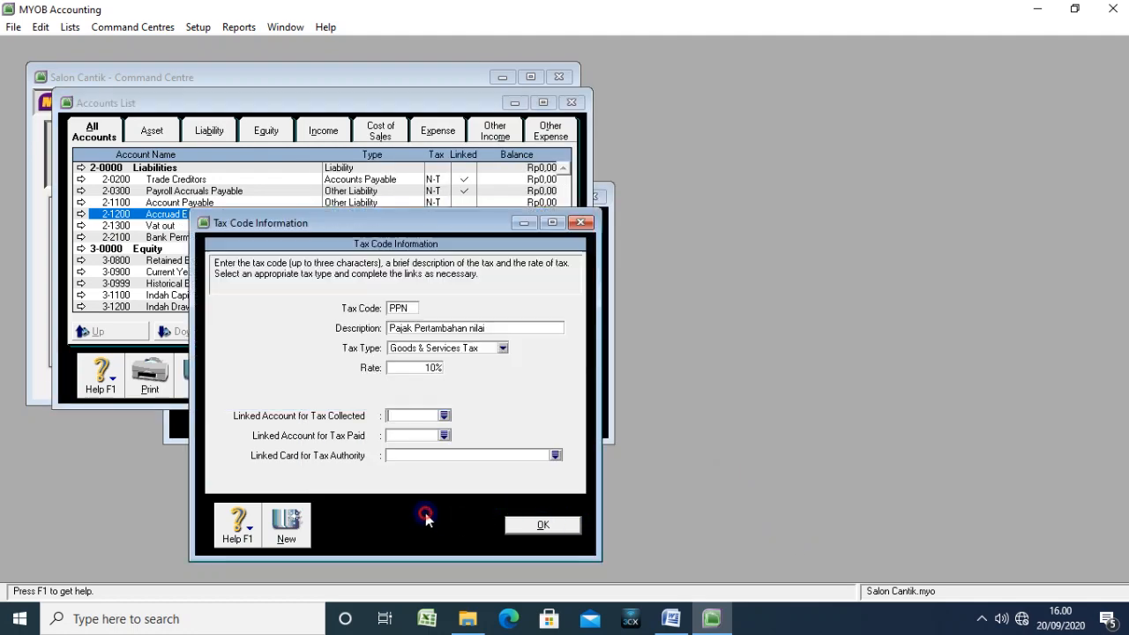
pyautogui.click(444, 416)
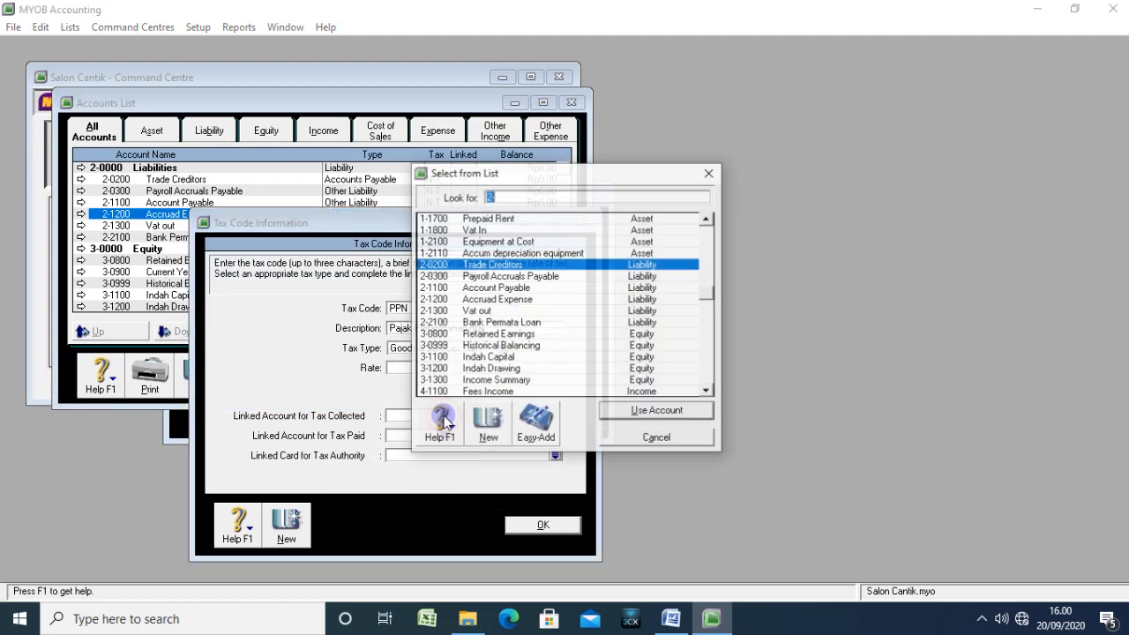
pyautogui.scroll(2, 487, 305)
pyautogui.click(497, 300)
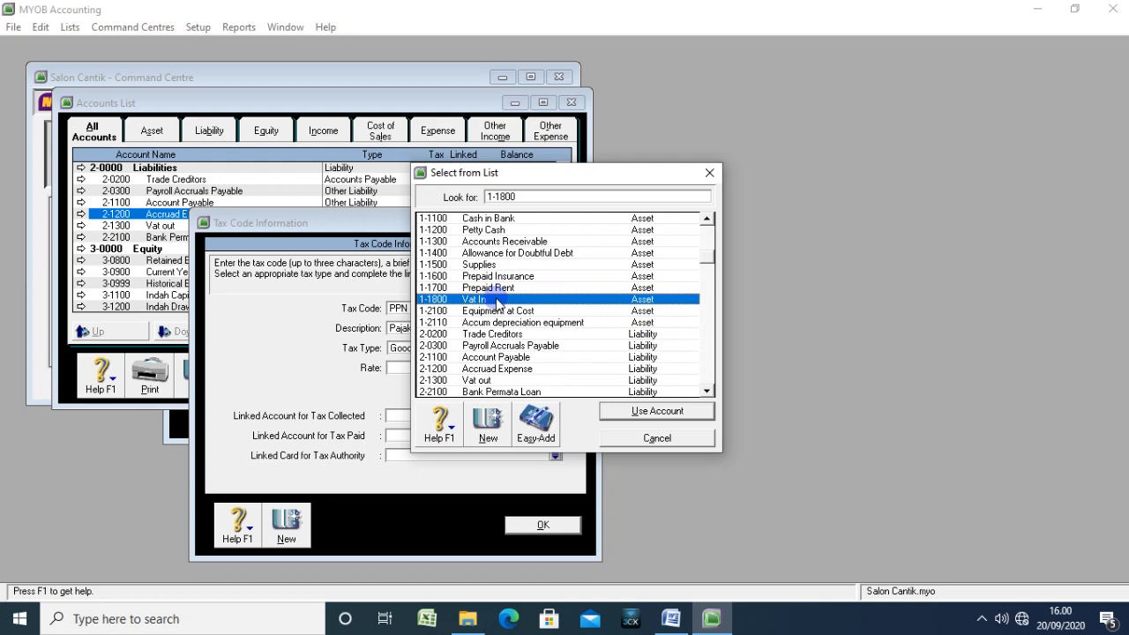
pyautogui.click(481, 380)
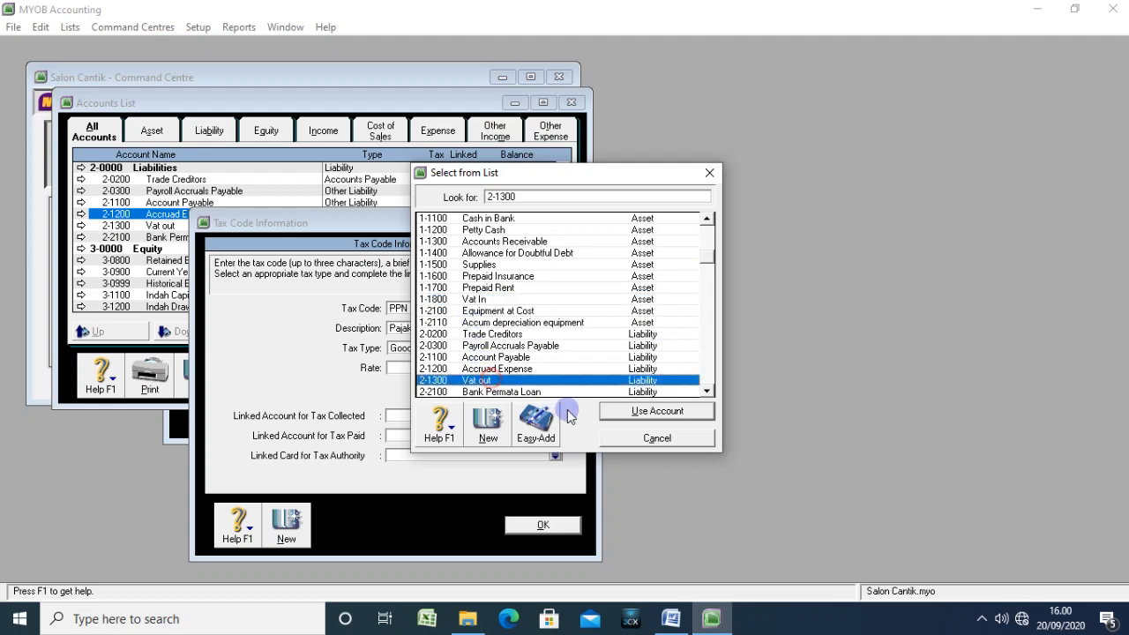
pyautogui.click(616, 412)
# Step: Link the PPN code's tax paid to account 1-1800 Vat In and save the tax code
pyautogui.click(445, 435)
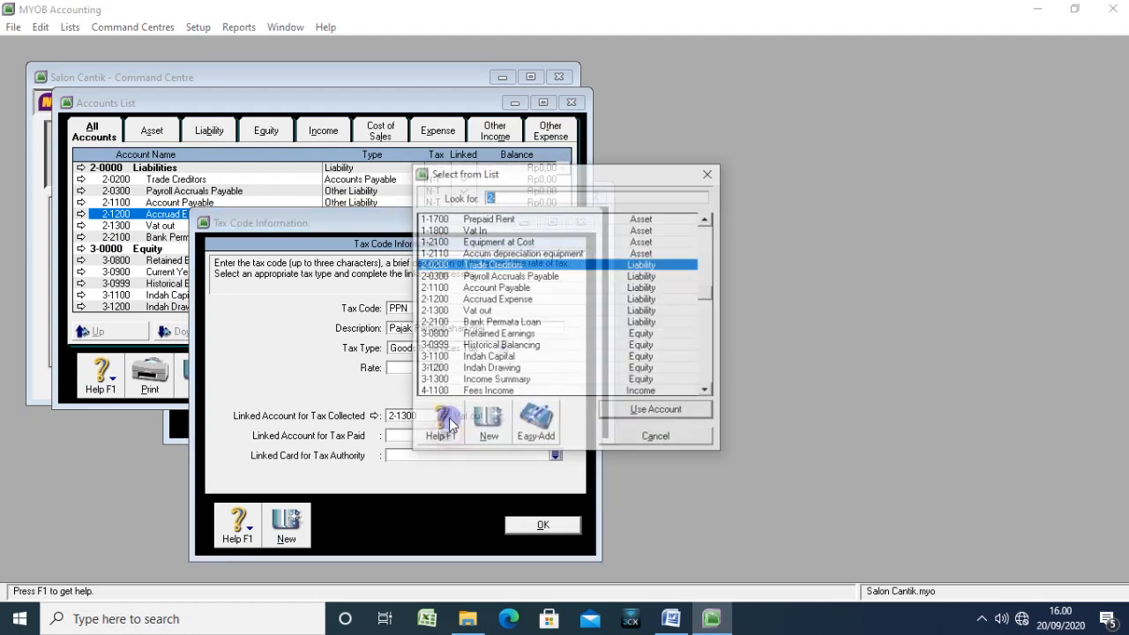
pyautogui.click(487, 230)
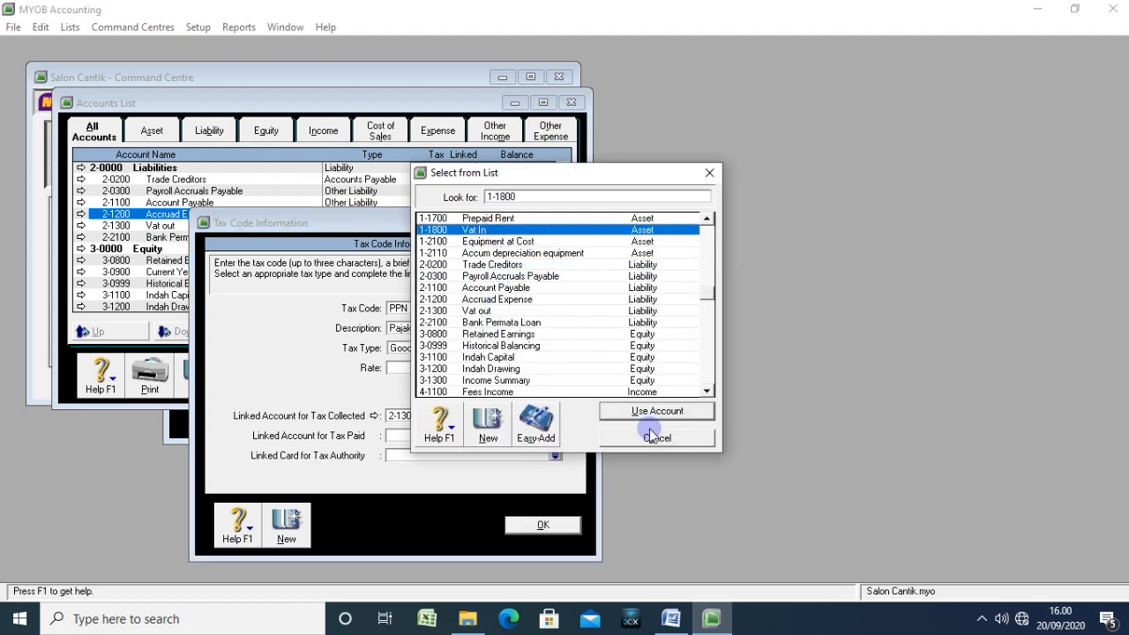
pyautogui.click(628, 414)
pyautogui.click(540, 525)
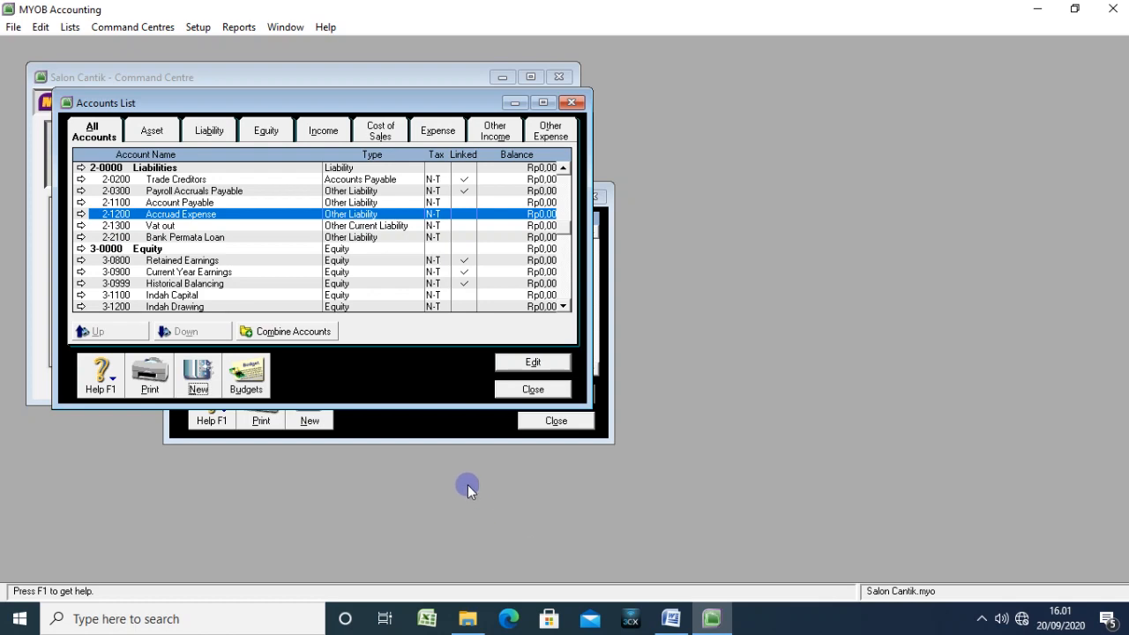
# Step: Open the N-T code from the tax code list and change its description to "Tidak Kena Pajak"
pyautogui.click(460, 437)
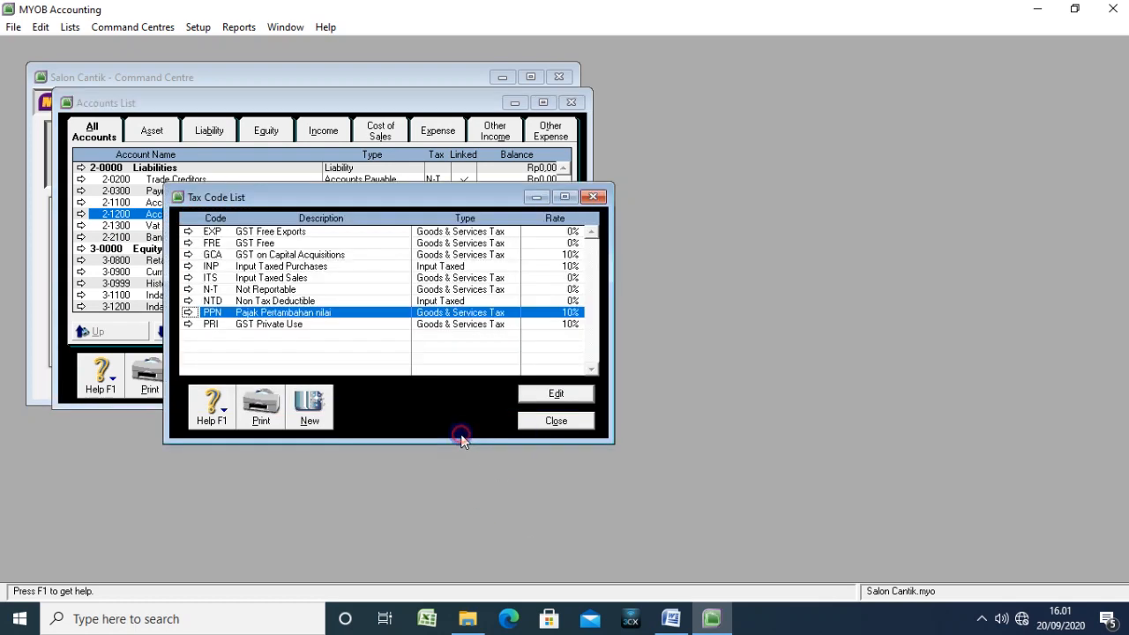
pyautogui.click(269, 290)
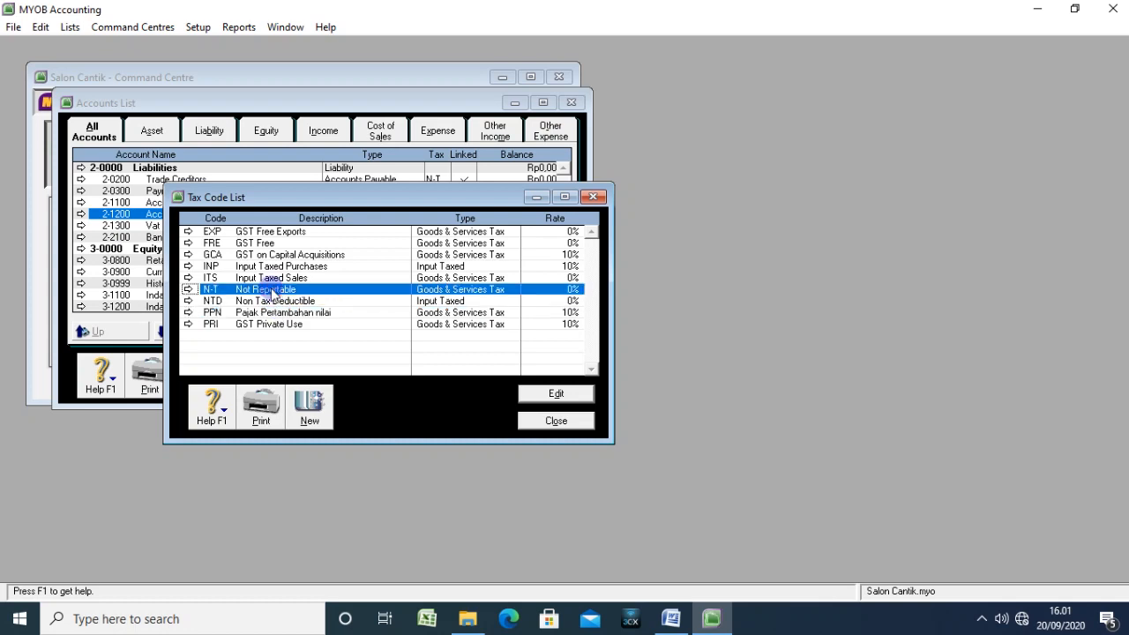
pyautogui.doubleClick(272, 291)
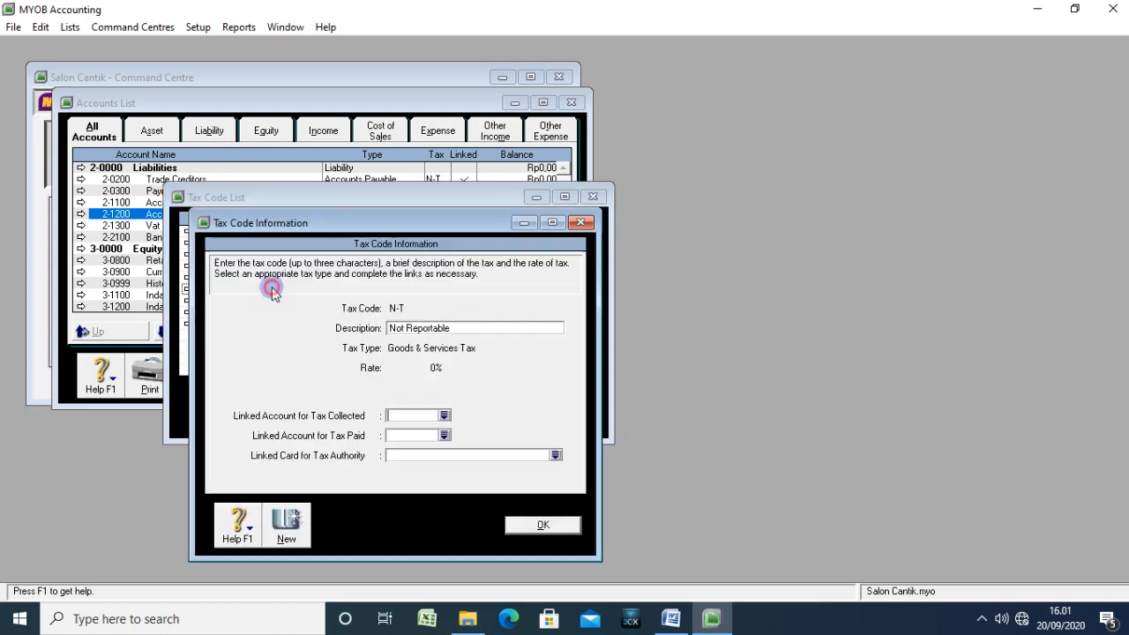
pyautogui.doubleClick(461, 328)
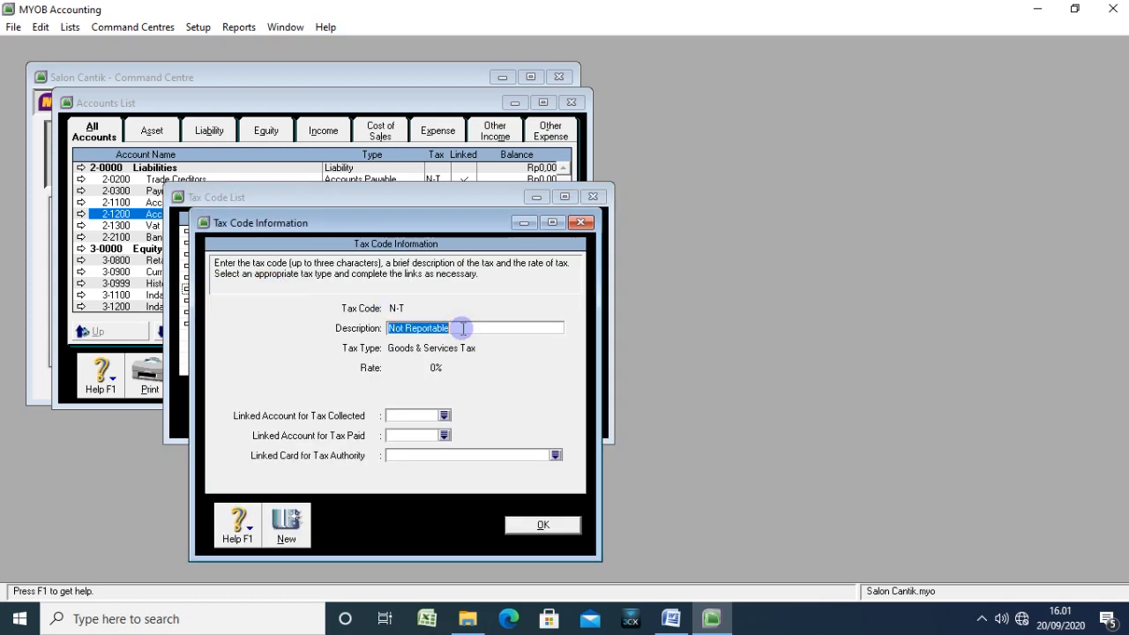
pyautogui.write('Tidak Kena Pajak')
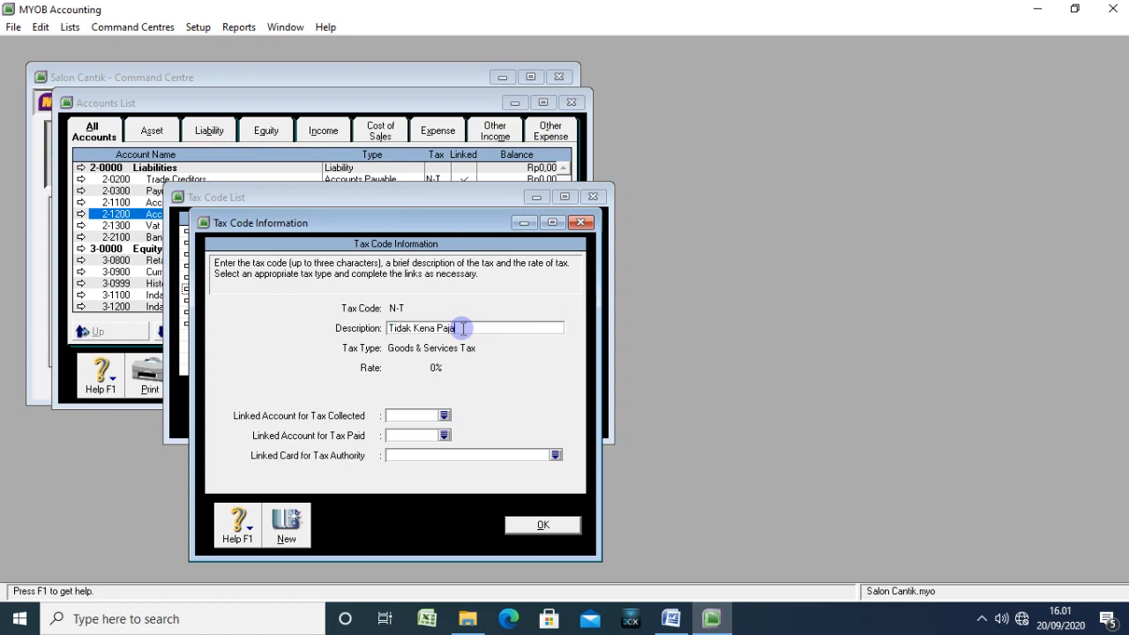
# Step: Link the N-T code's tax collected to 2-1300 Vat out and tax paid to 1-1800 Vat In, and save it
pyautogui.click(443, 414)
pyautogui.write('2-1300')
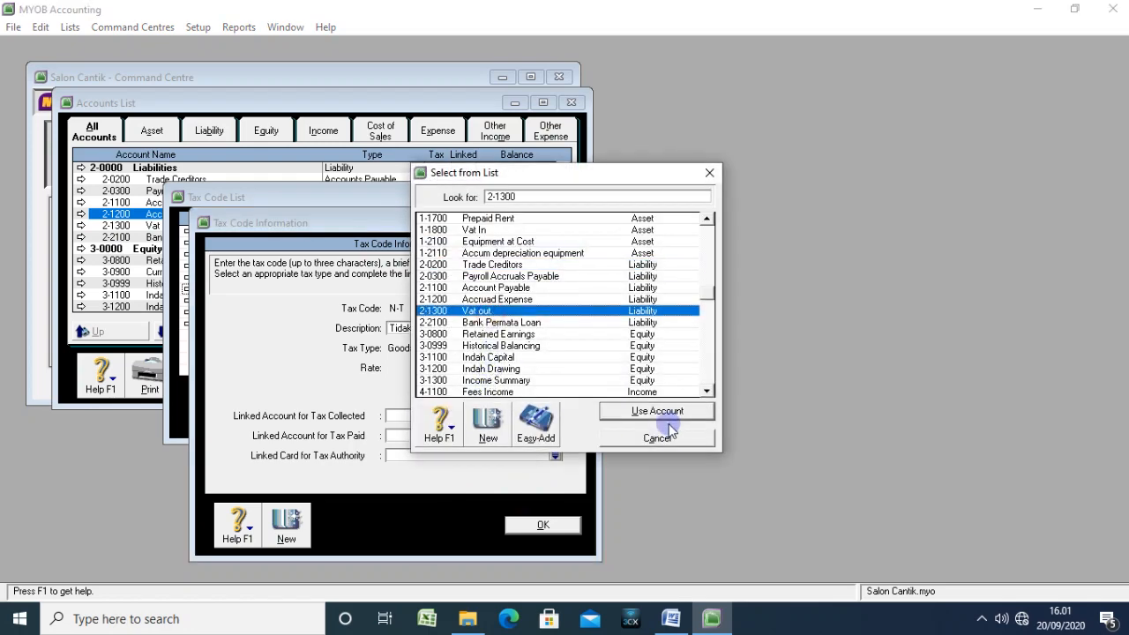
pyautogui.click(657, 411)
pyautogui.click(445, 435)
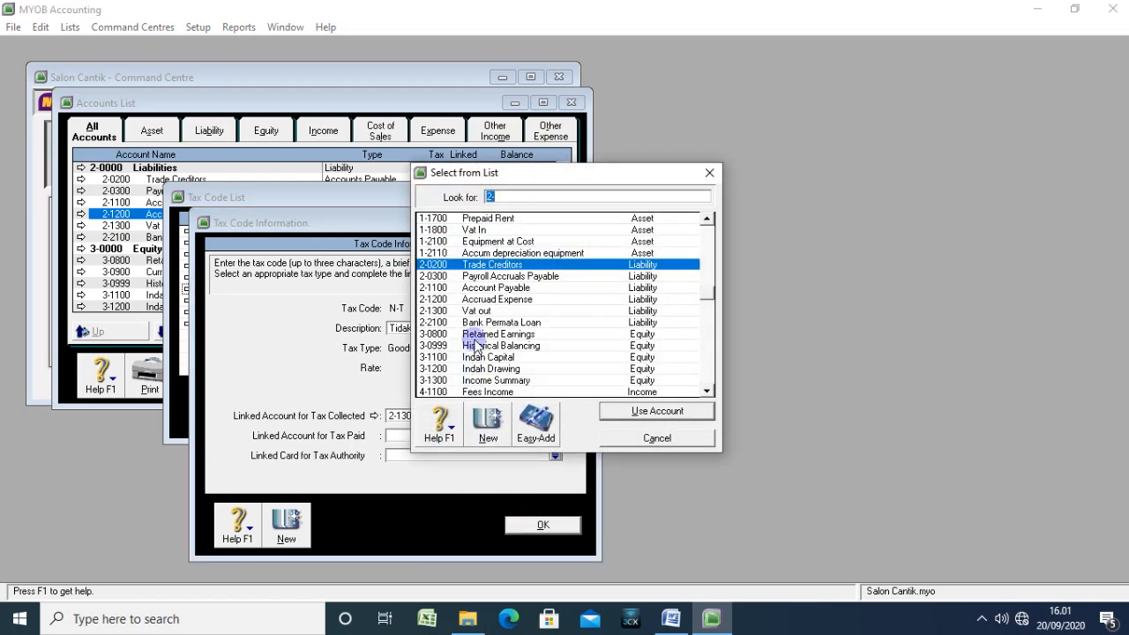
pyautogui.write('1-1800')
pyautogui.click(618, 411)
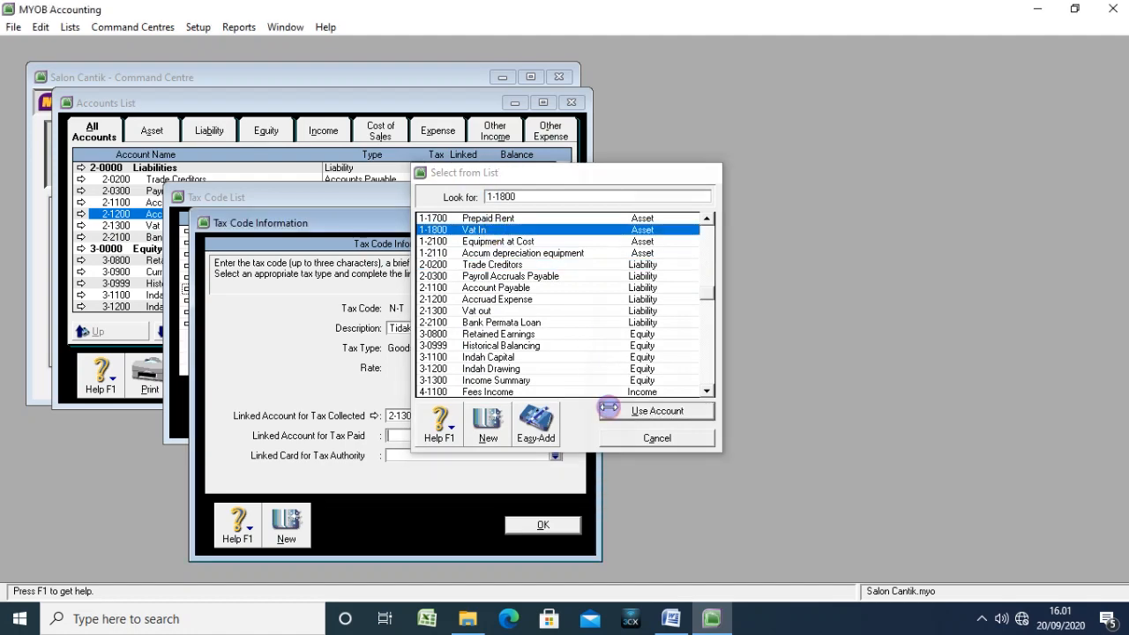
pyautogui.click(527, 525)
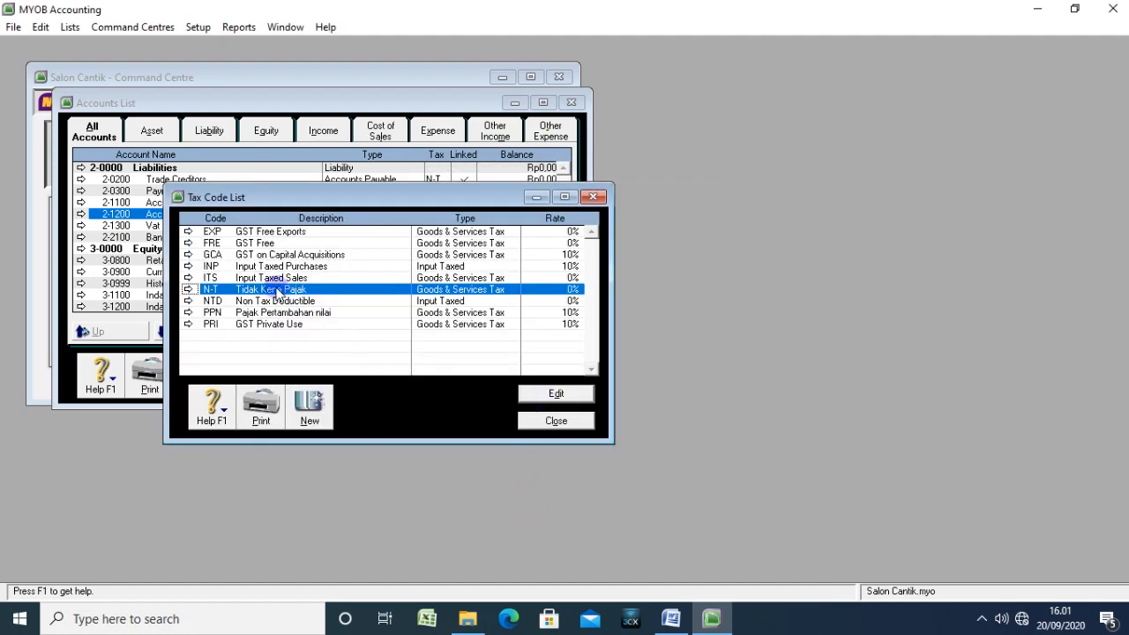
# Step: Delete the EXP tax code (GST Free Exports) and return to the tax code list
pyautogui.click(217, 232)
pyautogui.doubleClick(219, 236)
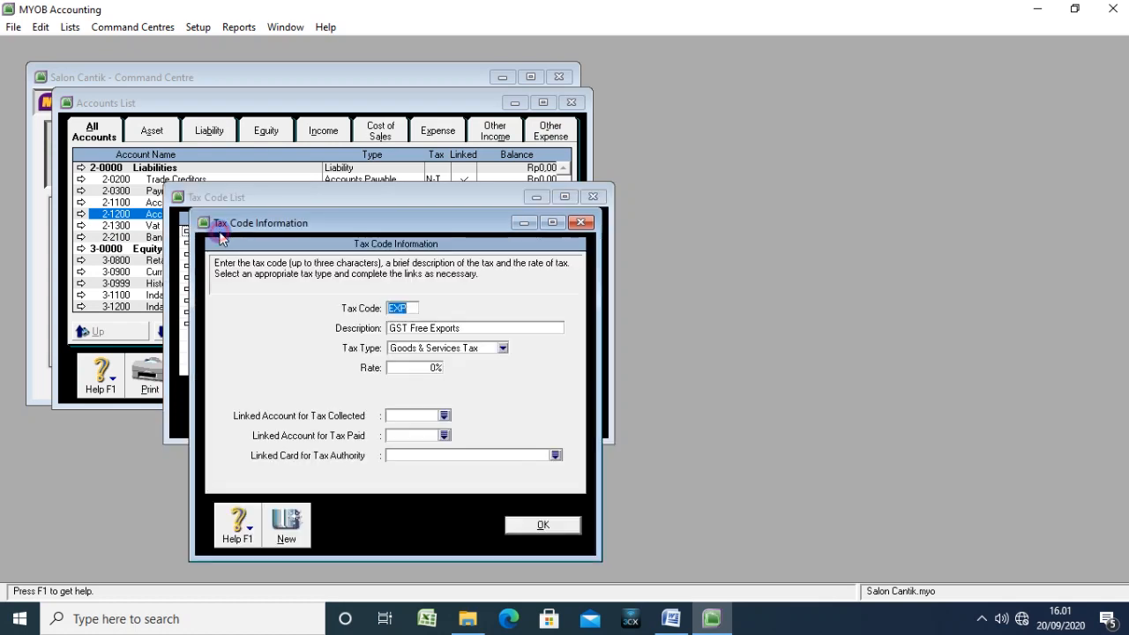
pyautogui.click(41, 27)
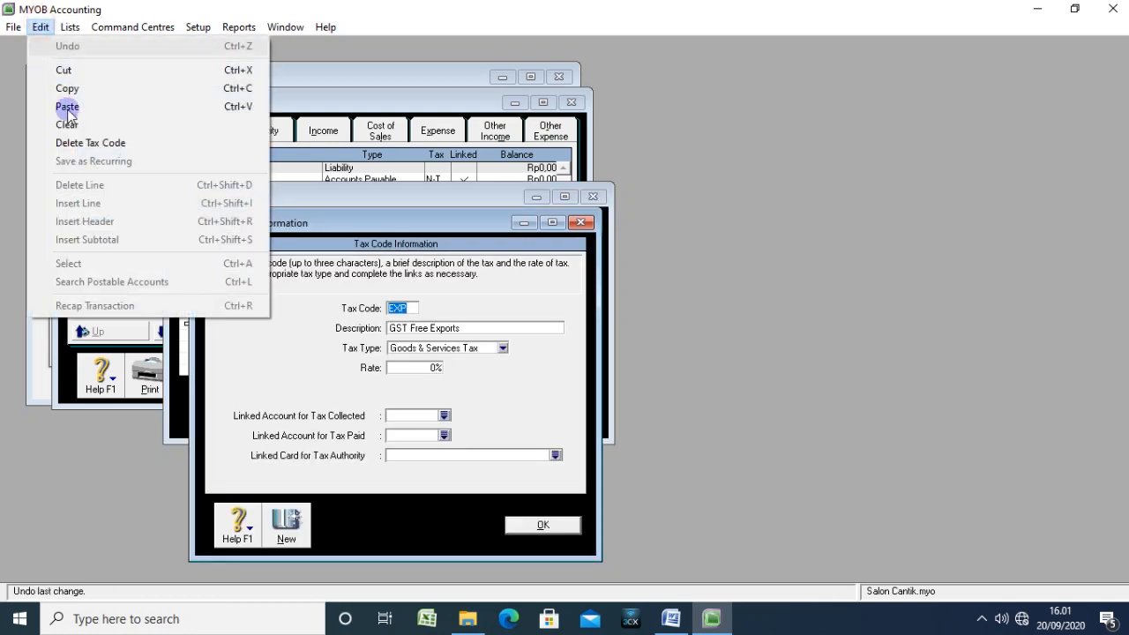
pyautogui.click(79, 141)
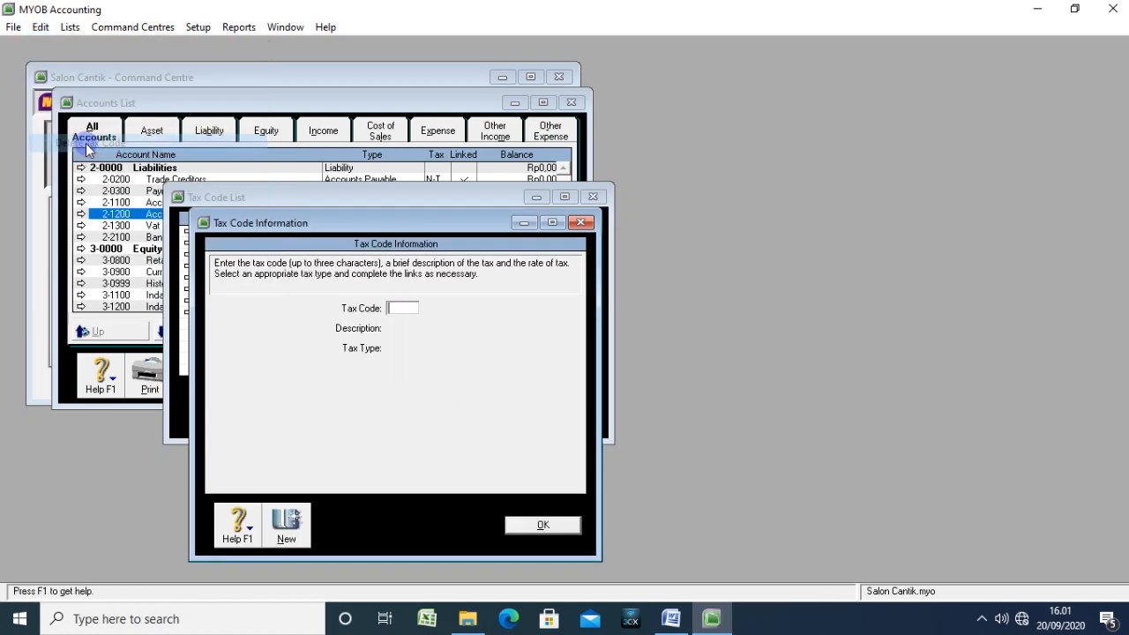
pyautogui.click(537, 524)
# Step: Delete the FRE tax code (GST Free) and close its information window
pyautogui.doubleClick(261, 233)
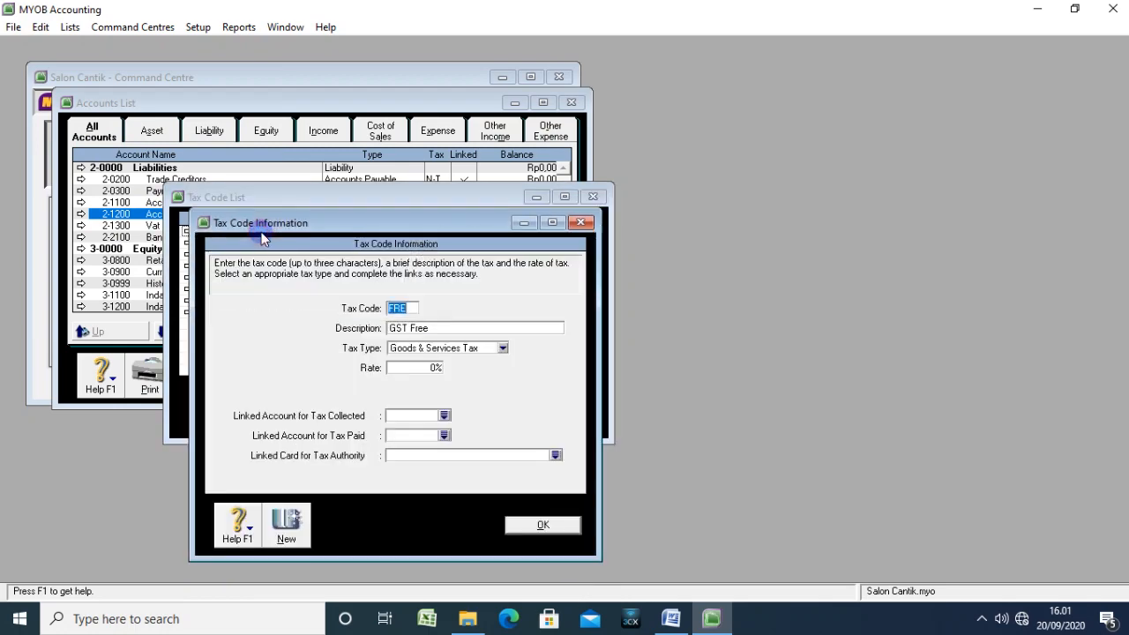
pyautogui.moveTo(51, 72); pyautogui.dragTo(100, 151)
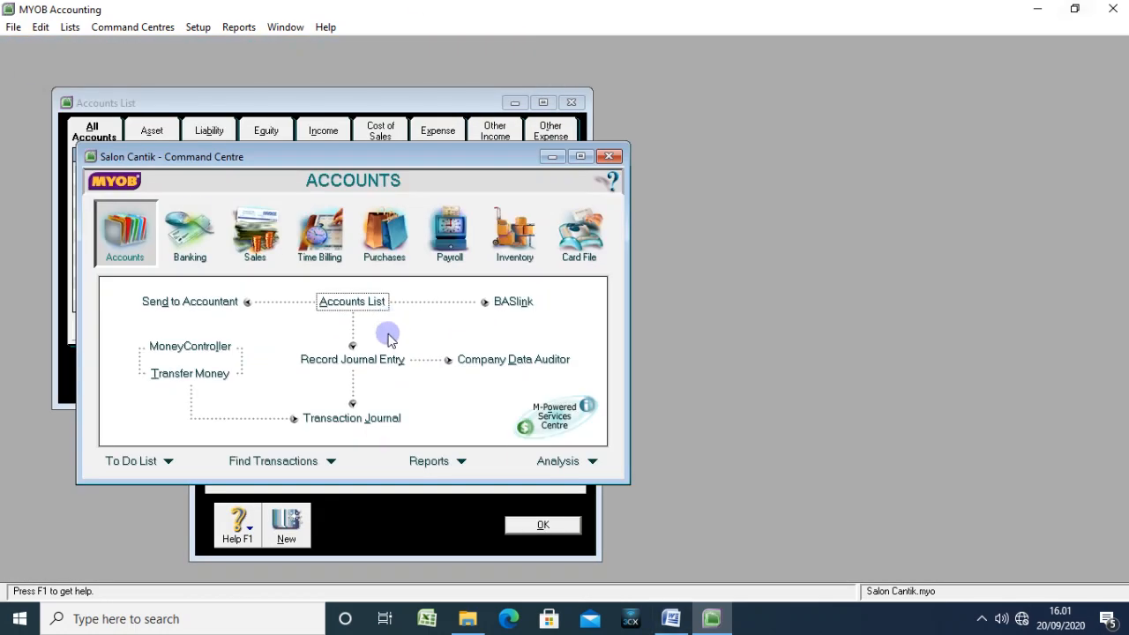
pyautogui.click(443, 529)
pyautogui.click(40, 28)
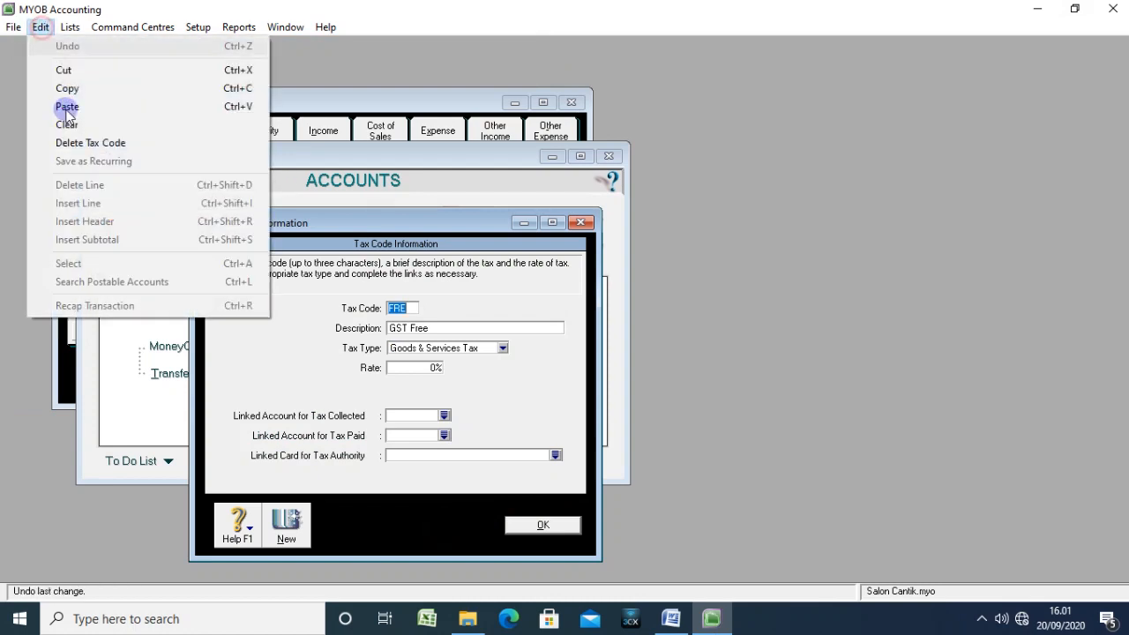
pyautogui.click(76, 141)
pyautogui.click(540, 524)
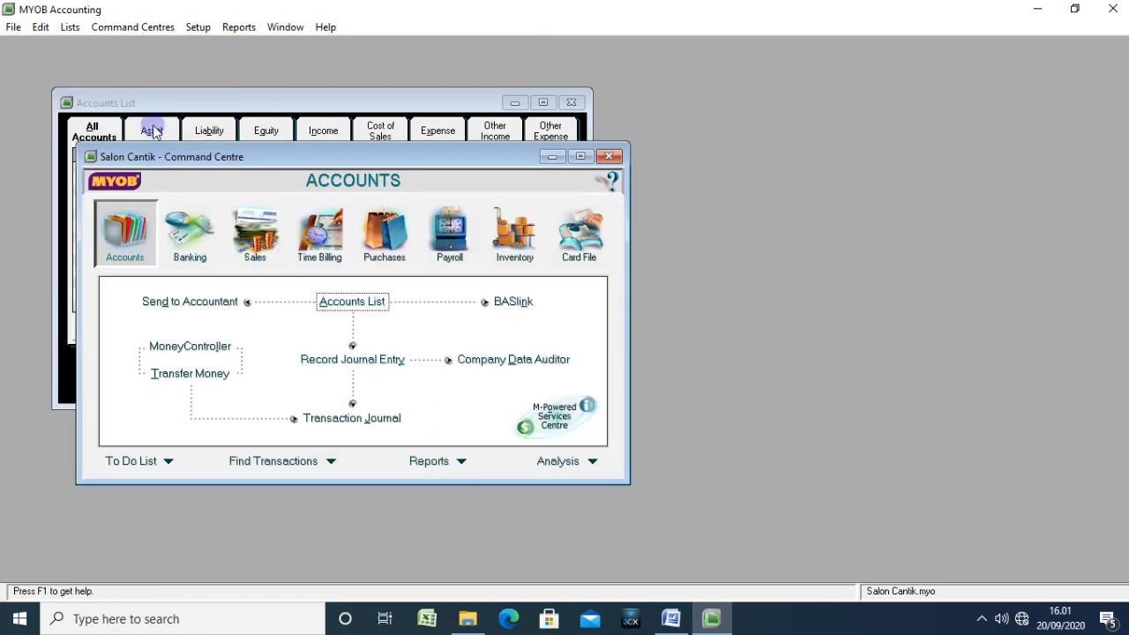
# Step: Reopen the tax code list, delete the GCA tax code (GST on Capital Acquisitions), and close its information window
pyautogui.click(69, 27)
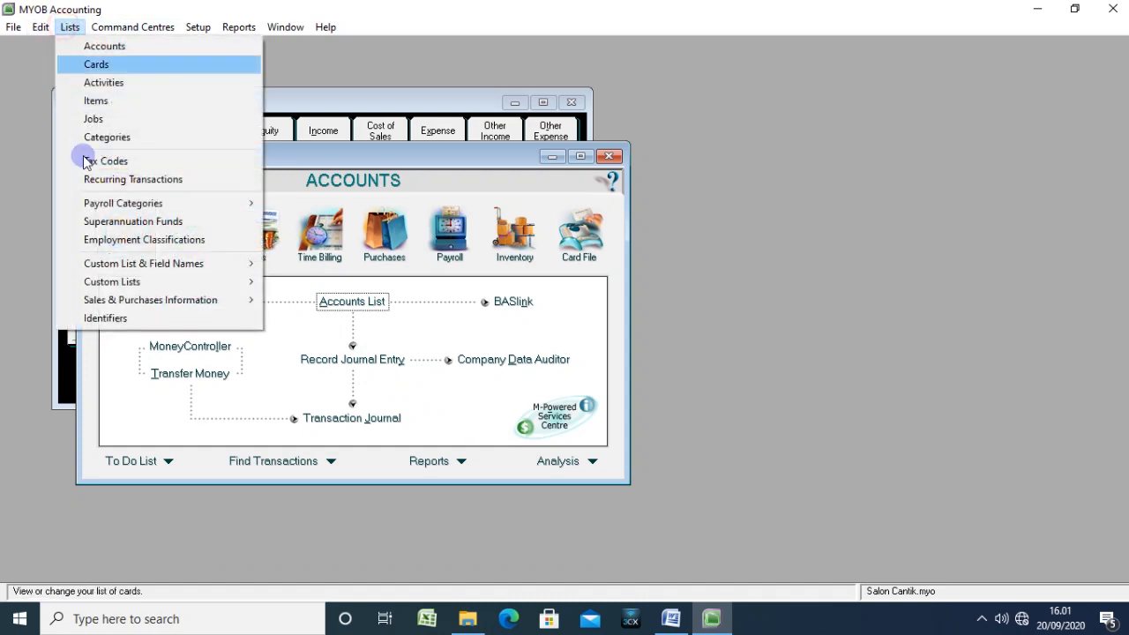
pyautogui.click(113, 161)
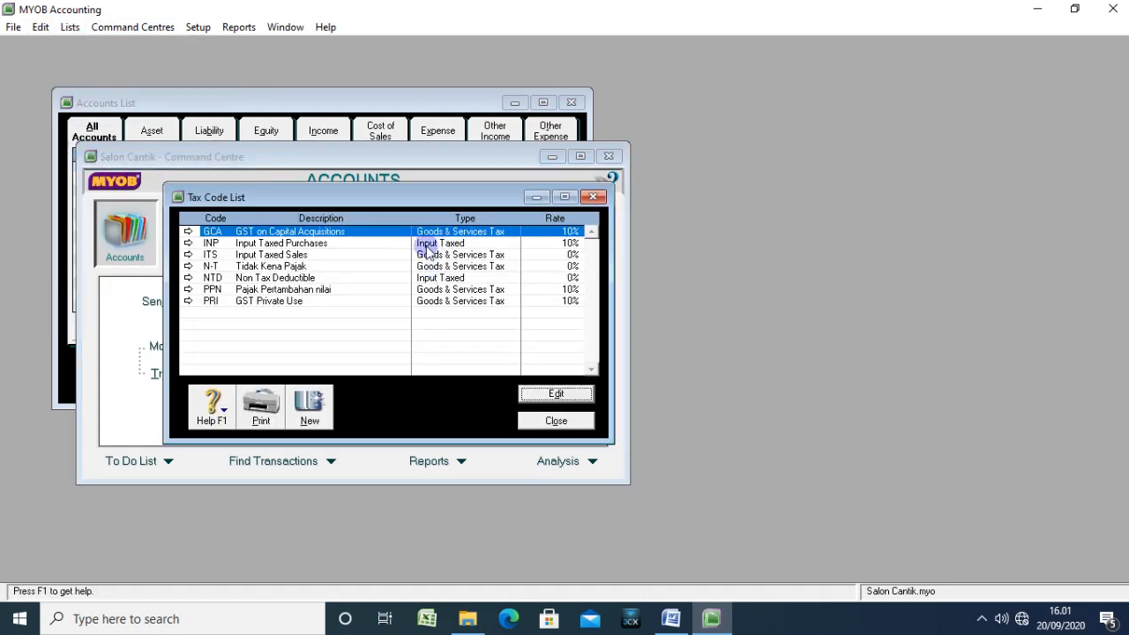
pyautogui.doubleClick(255, 232)
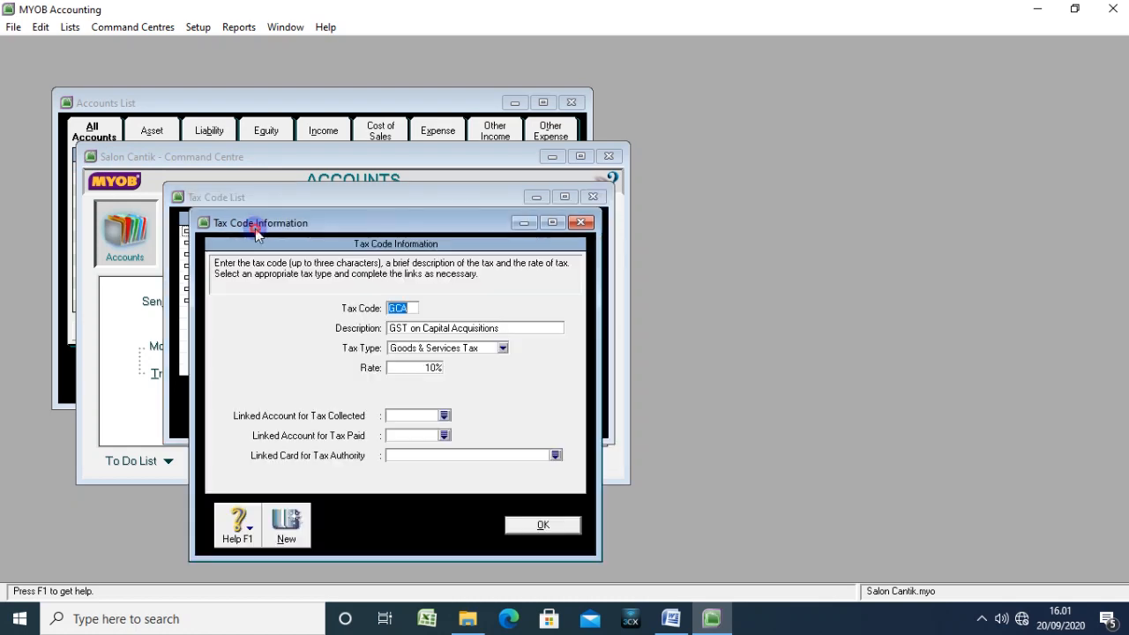
pyautogui.click(68, 27)
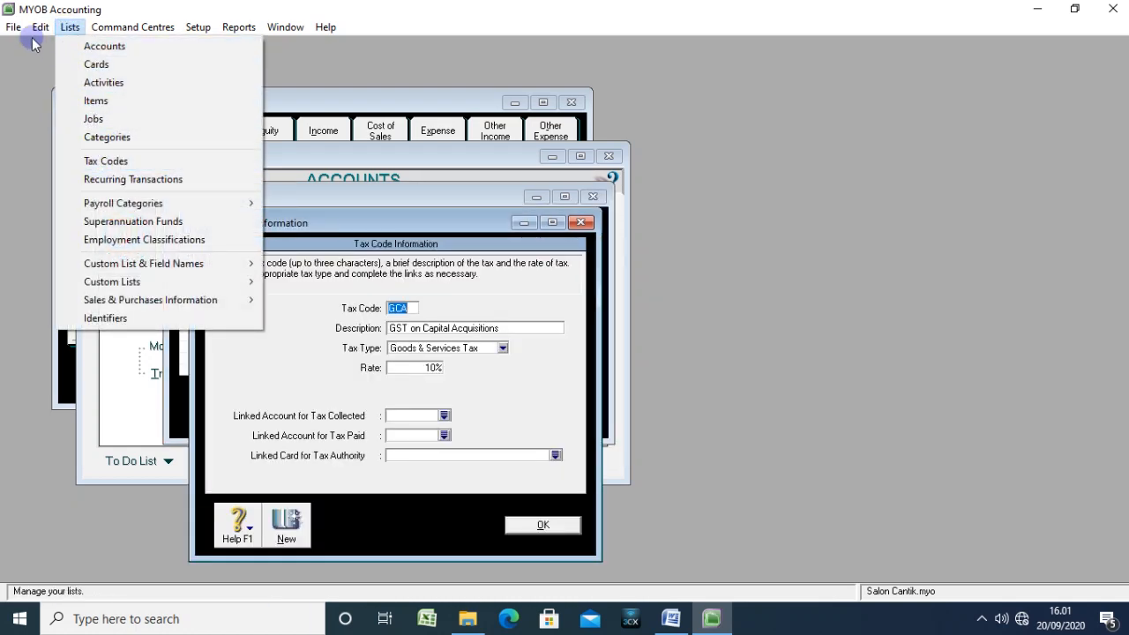
pyautogui.moveTo(40, 23)
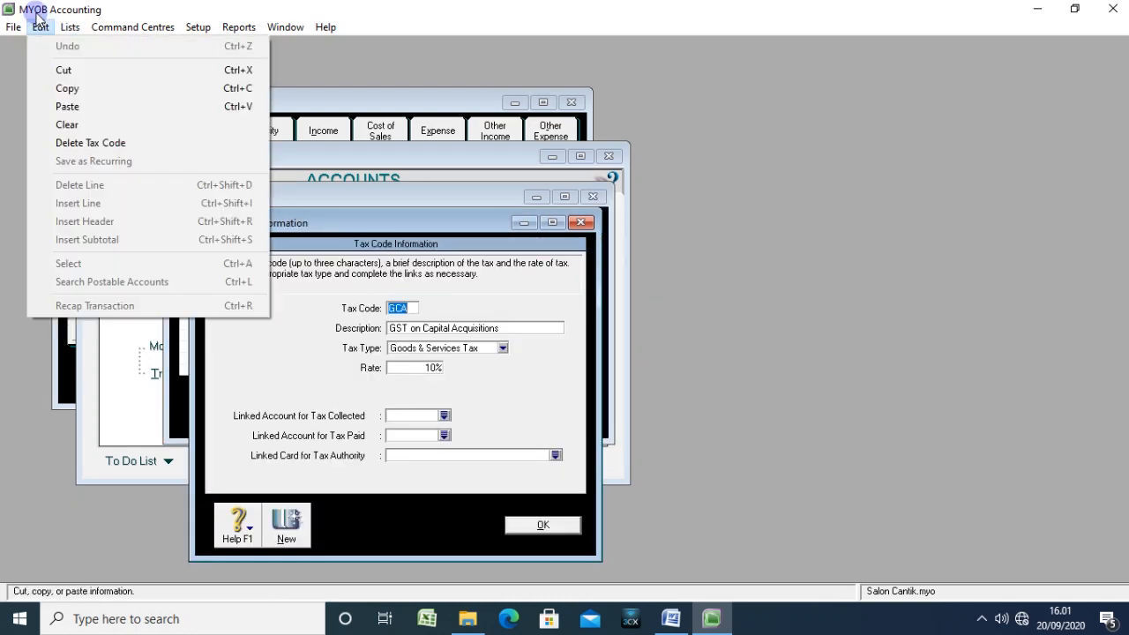
pyautogui.click(110, 143)
pyautogui.click(563, 524)
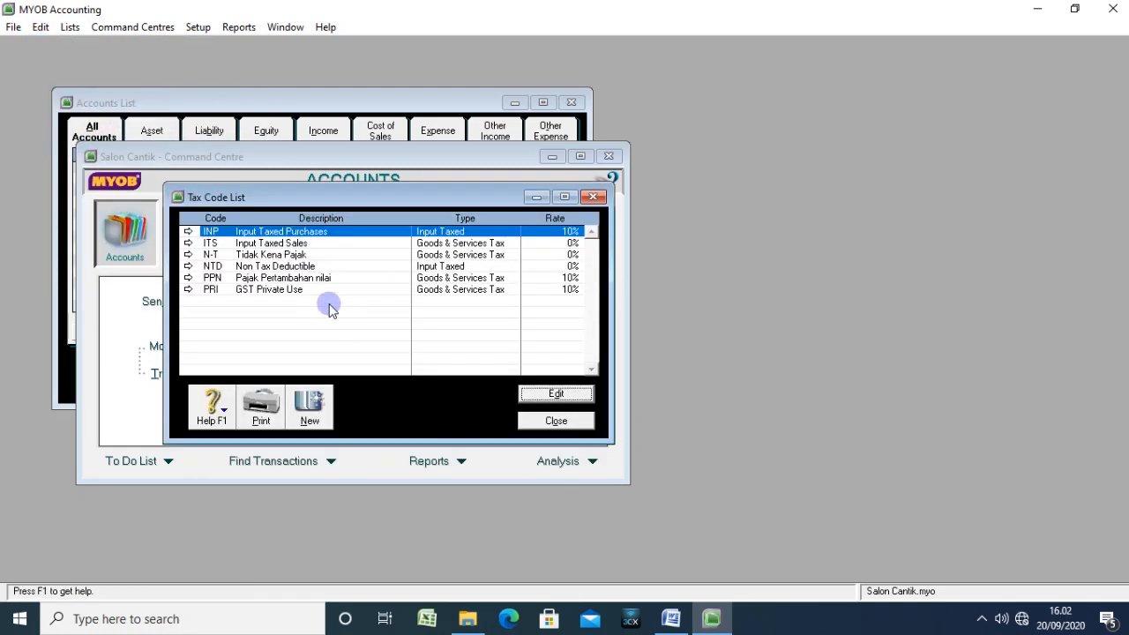
# Step: Delete the INP tax code (Input Taxed Purchases) and return to the tax code list
pyautogui.doubleClick(284, 228)
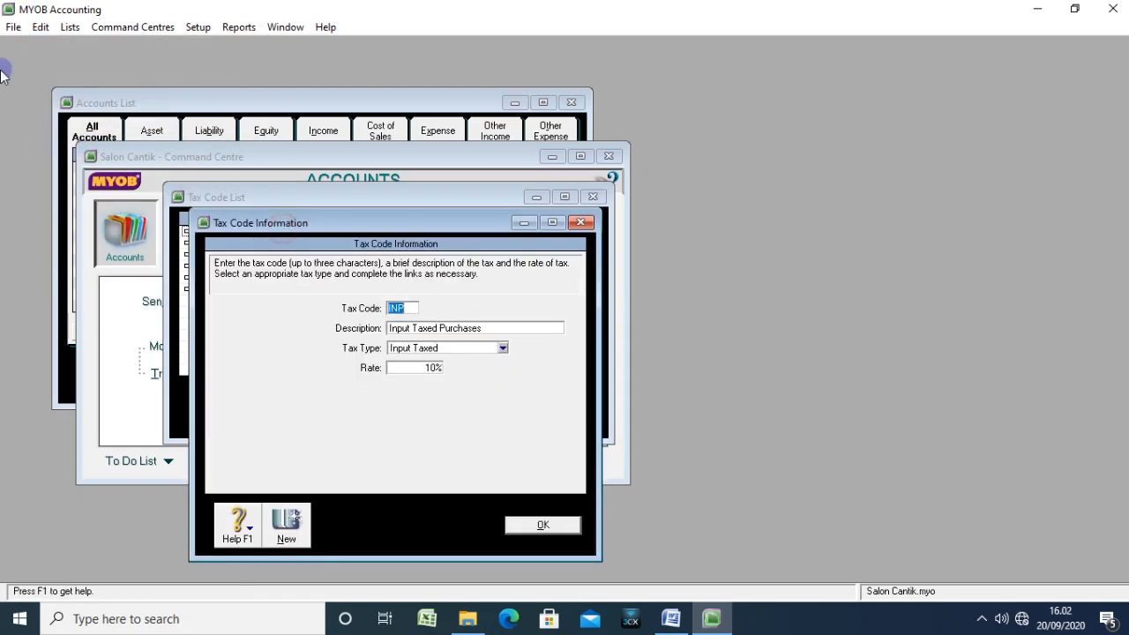
pyautogui.click(41, 27)
pyautogui.click(71, 143)
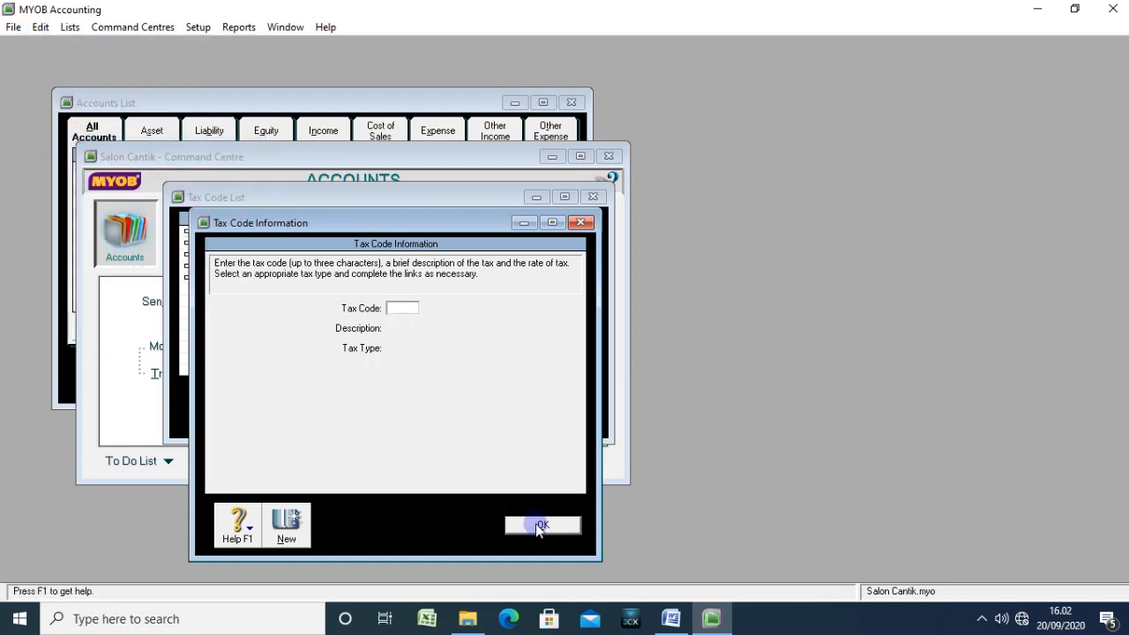
pyautogui.click(536, 524)
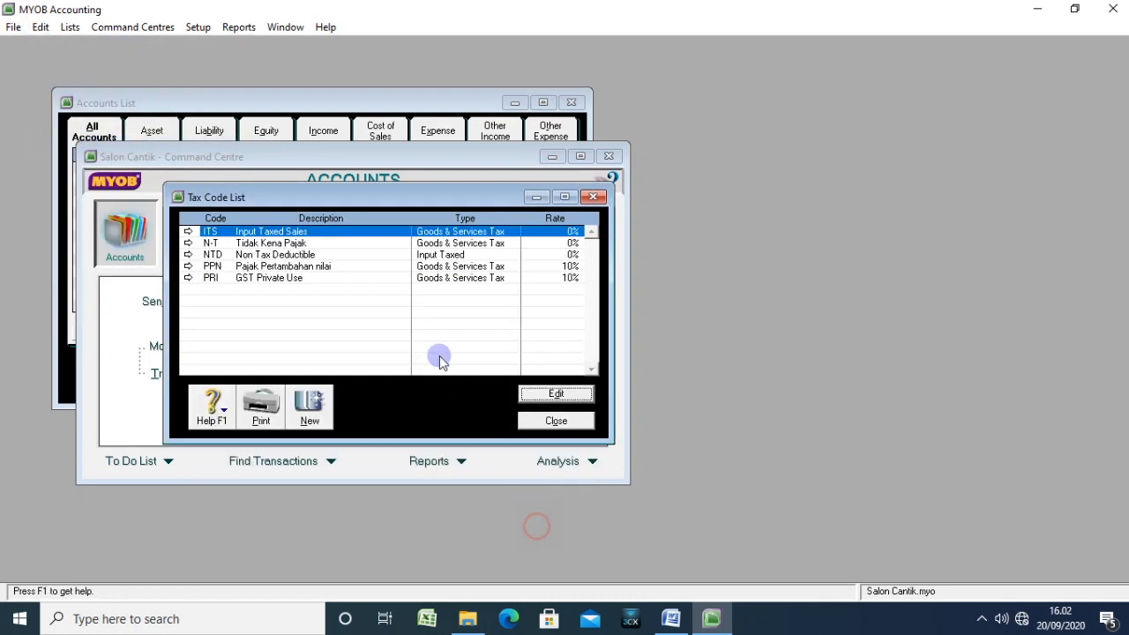
# Step: Delete the ITS tax code (Input Taxed Sales) and return to the tax code list
pyautogui.doubleClick(273, 229)
pyautogui.click(67, 27)
pyautogui.moveTo(40, 26)
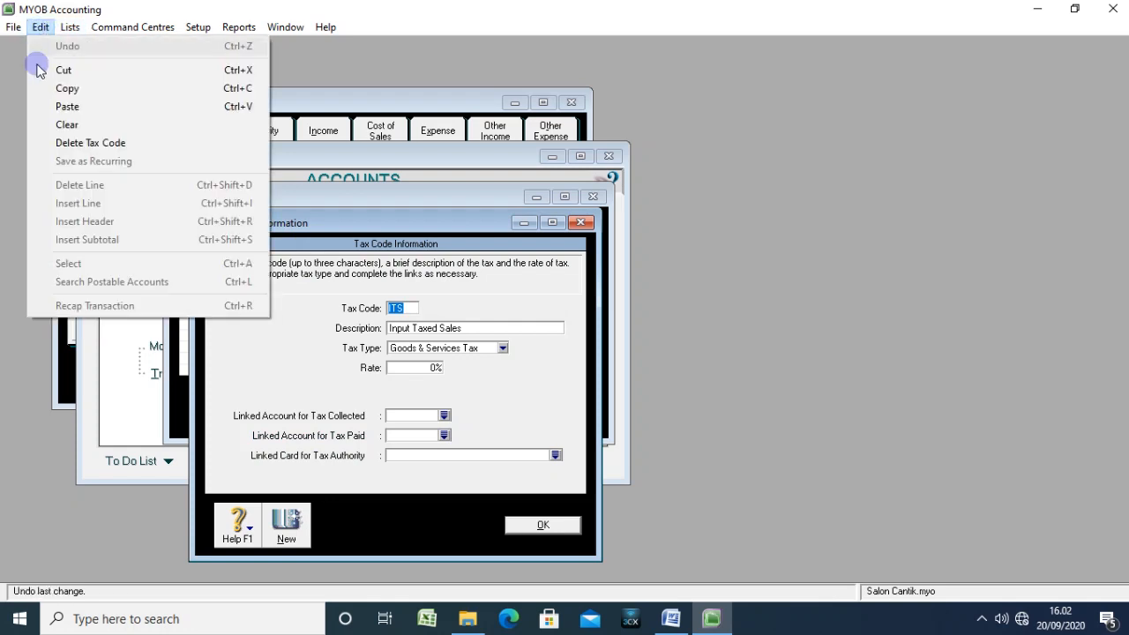
pyautogui.click(42, 141)
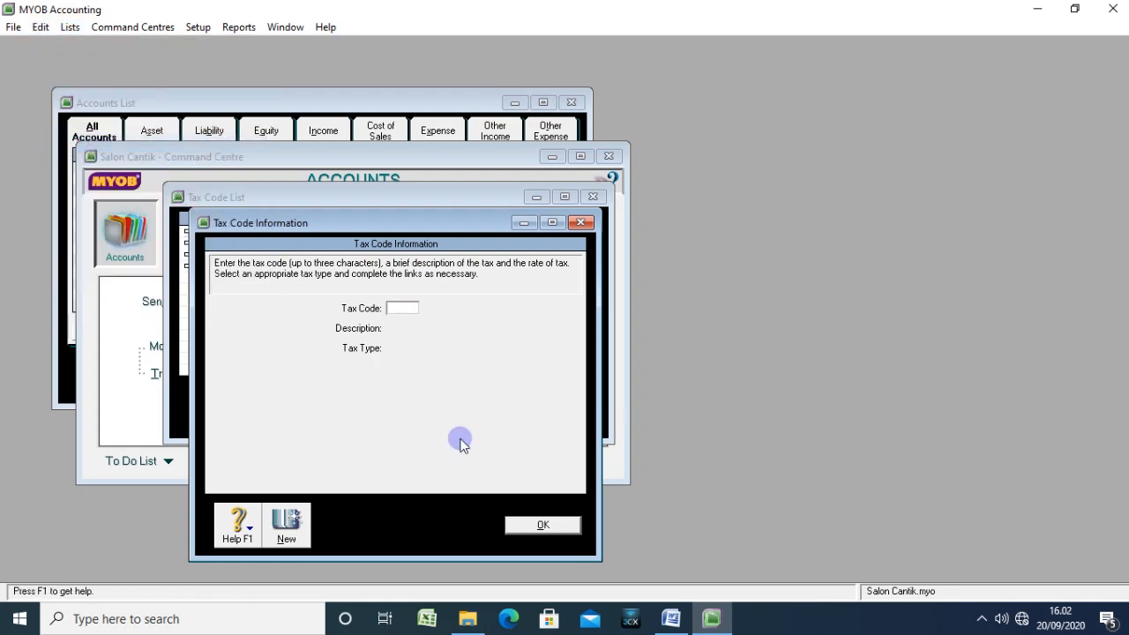
pyautogui.click(536, 524)
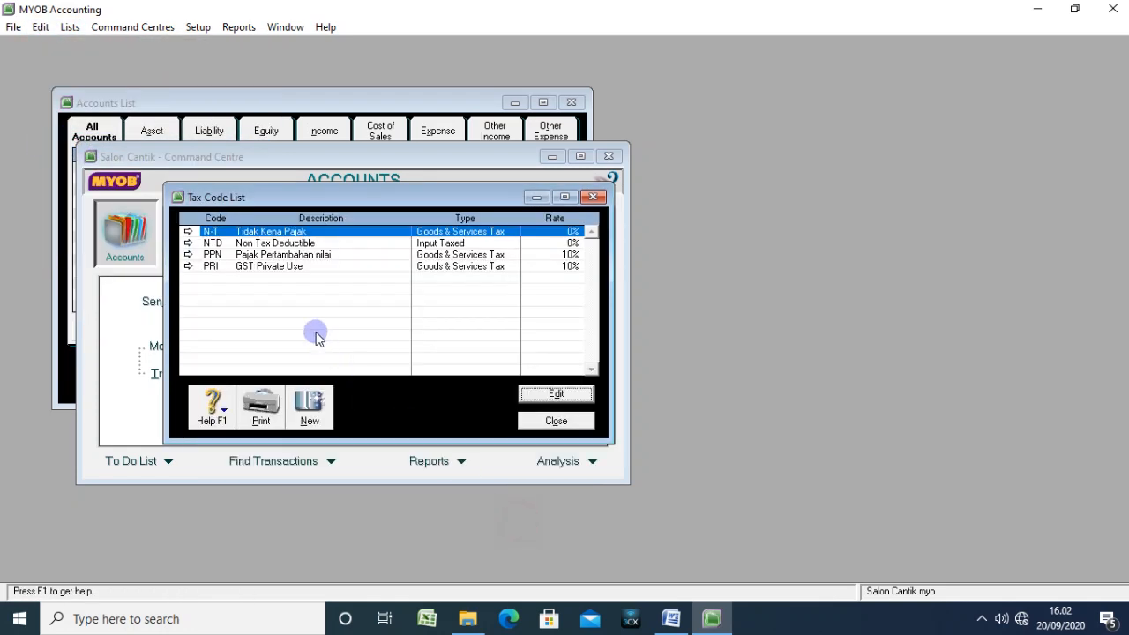
# Step: Delete the NTD tax code (Non Tax Deductible) and return to the tax code list
pyautogui.click(264, 243)
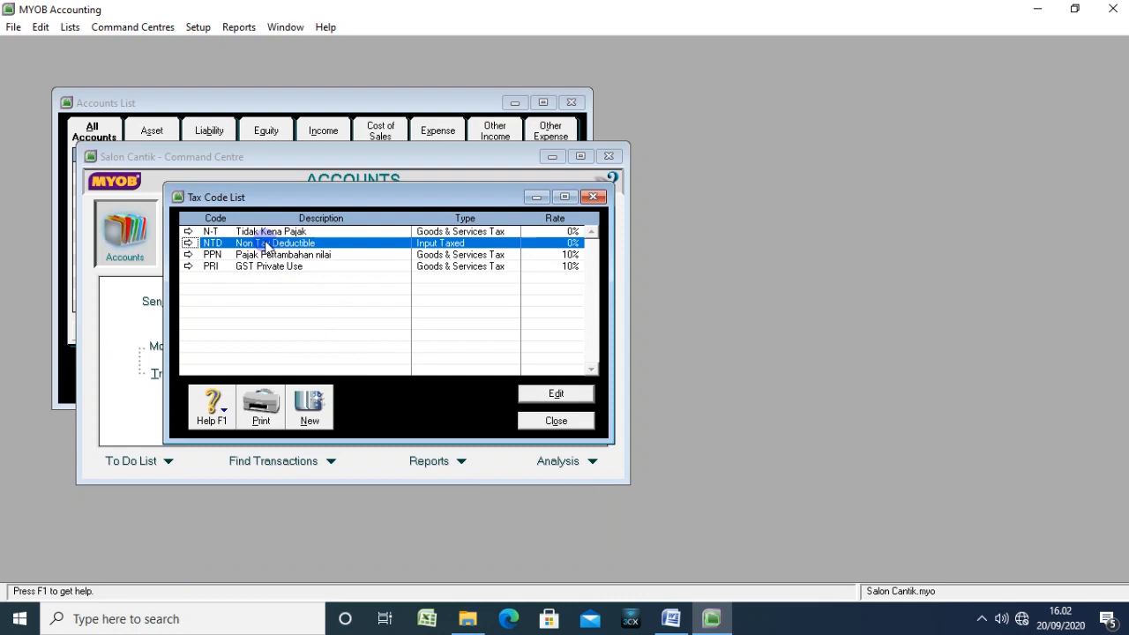
pyautogui.doubleClick(208, 244)
pyautogui.click(35, 27)
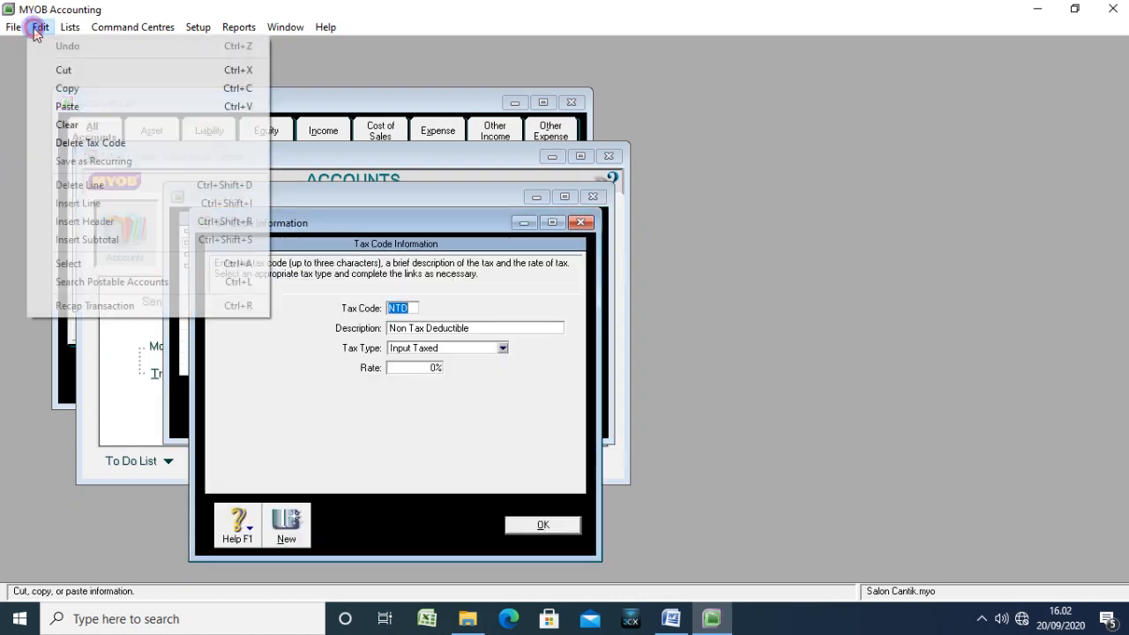
pyautogui.click(63, 145)
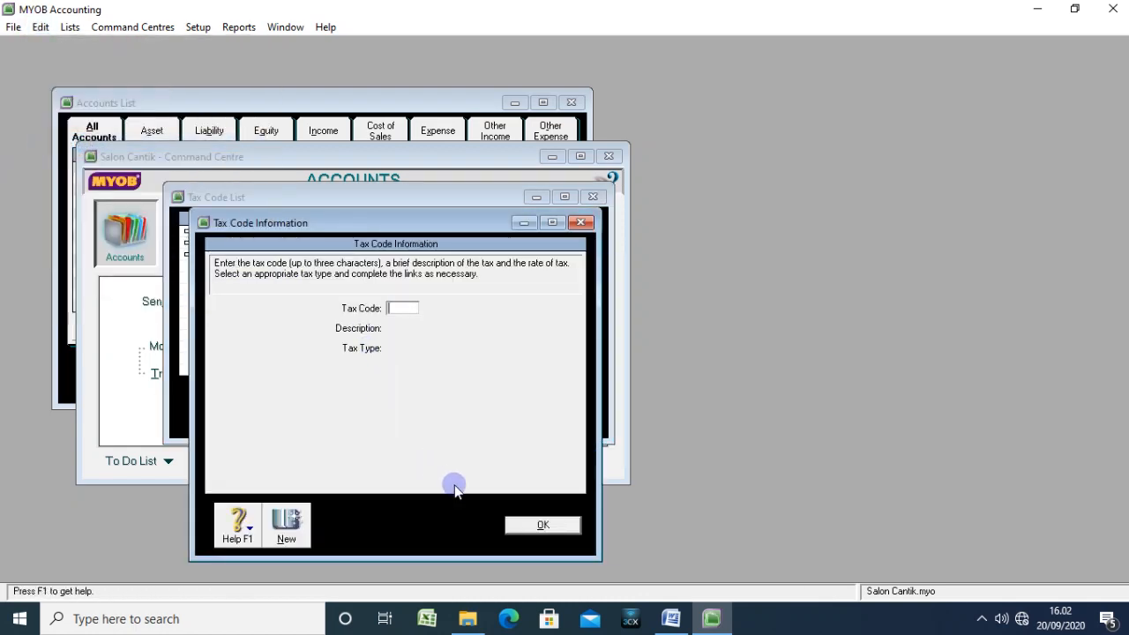
pyautogui.click(529, 525)
# Step: Delete the PRI tax code (GST Private Use) and close the tax code list
pyautogui.click(245, 257)
pyautogui.doubleClick(244, 255)
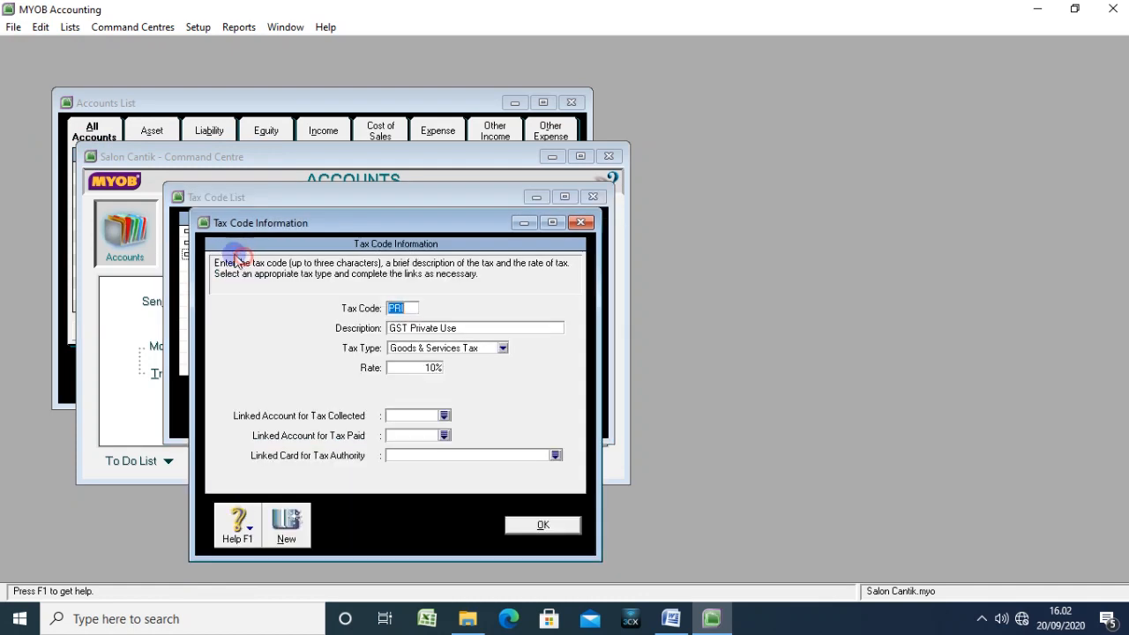
pyautogui.click(41, 27)
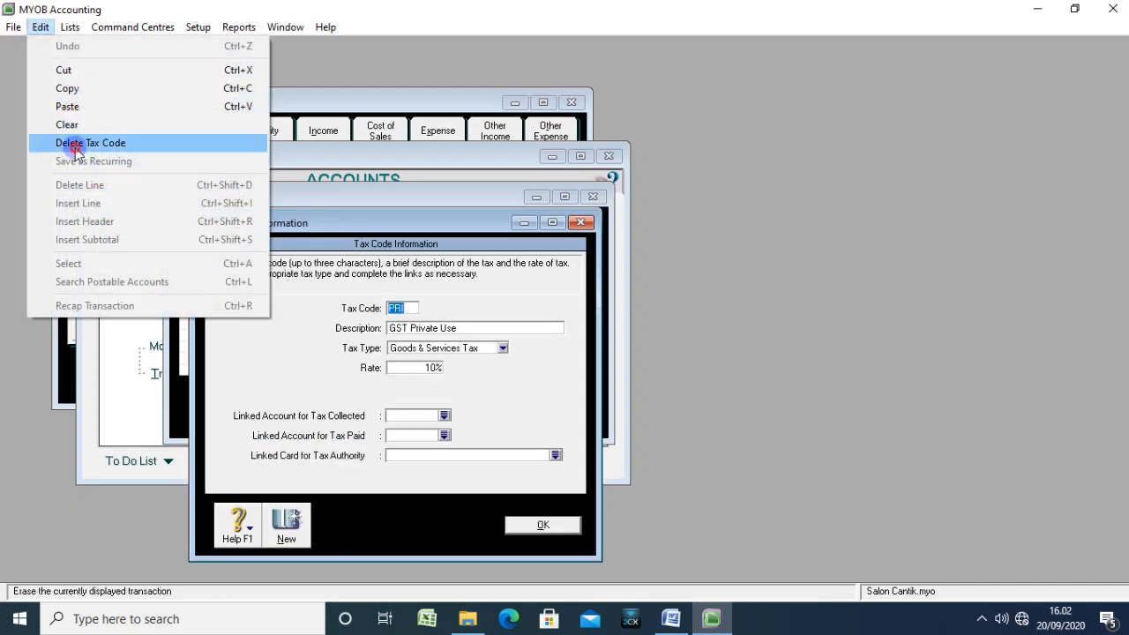
pyautogui.click(64, 143)
pyautogui.click(564, 526)
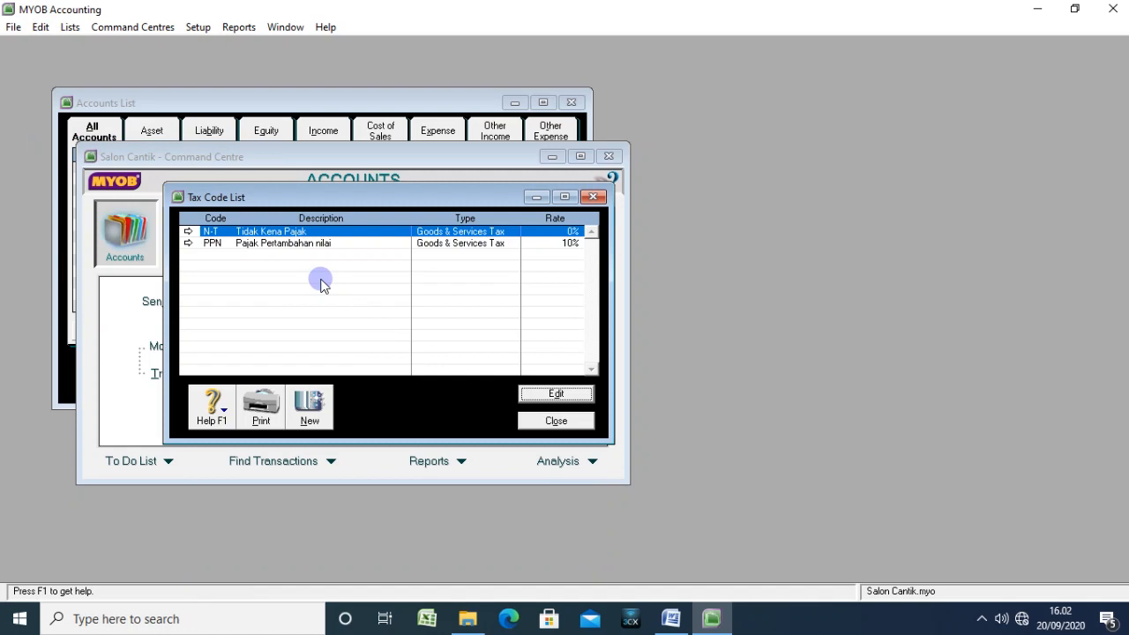
pyautogui.click(283, 246)
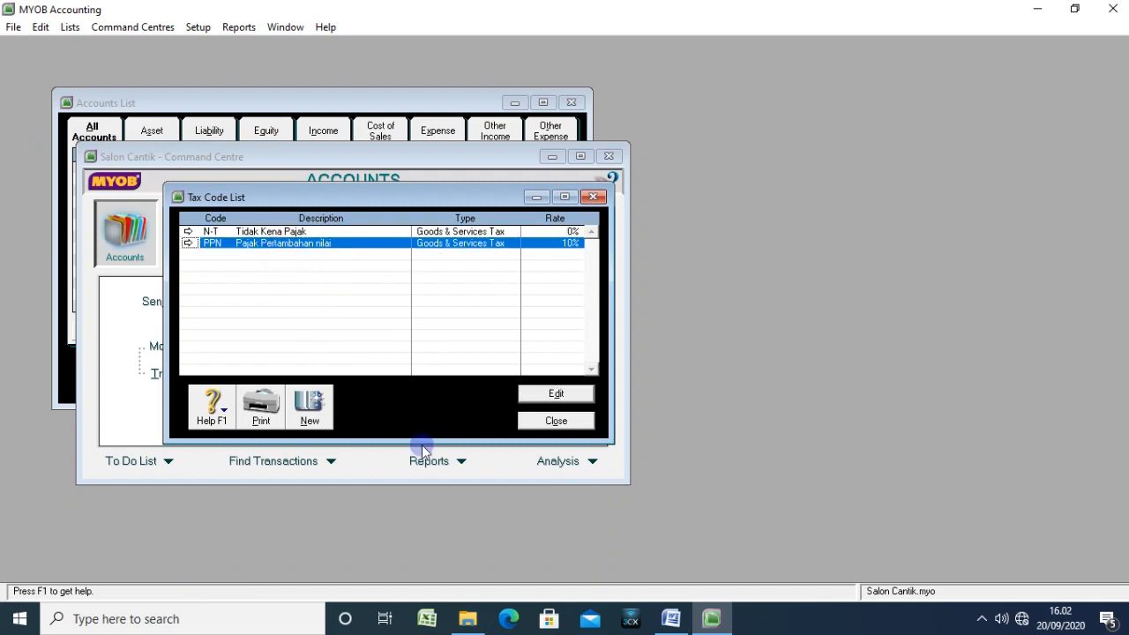
pyautogui.click(548, 421)
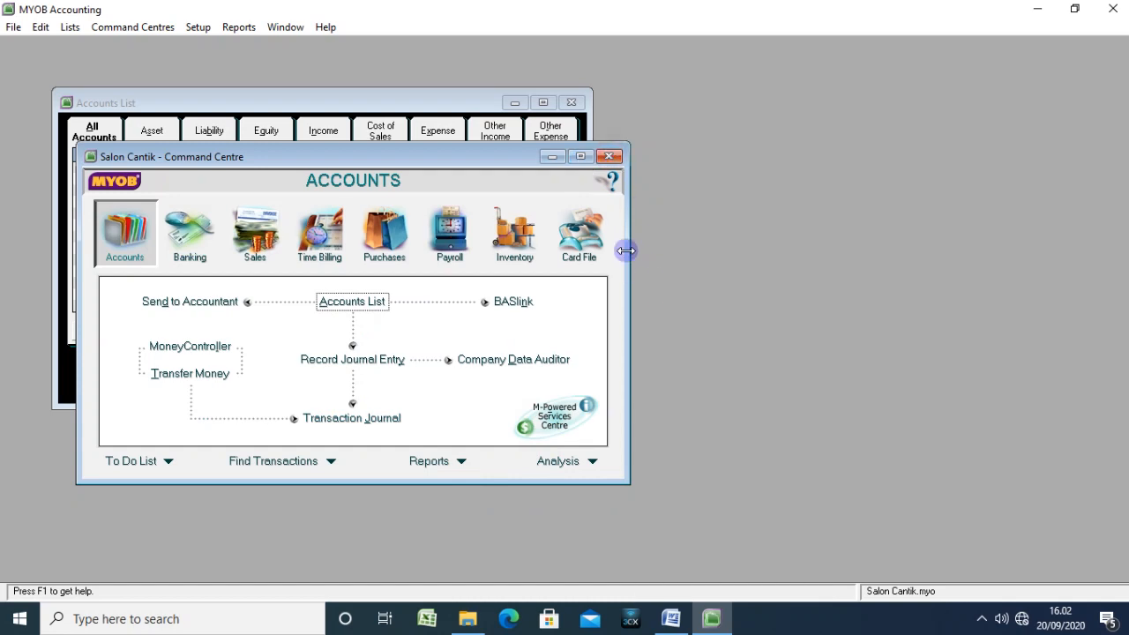
# Step: Close the accounts list after viewing Cost of Sales, and review the Accounts & Banking linked accounts, including the electronic payments choices
pyautogui.click(387, 132)
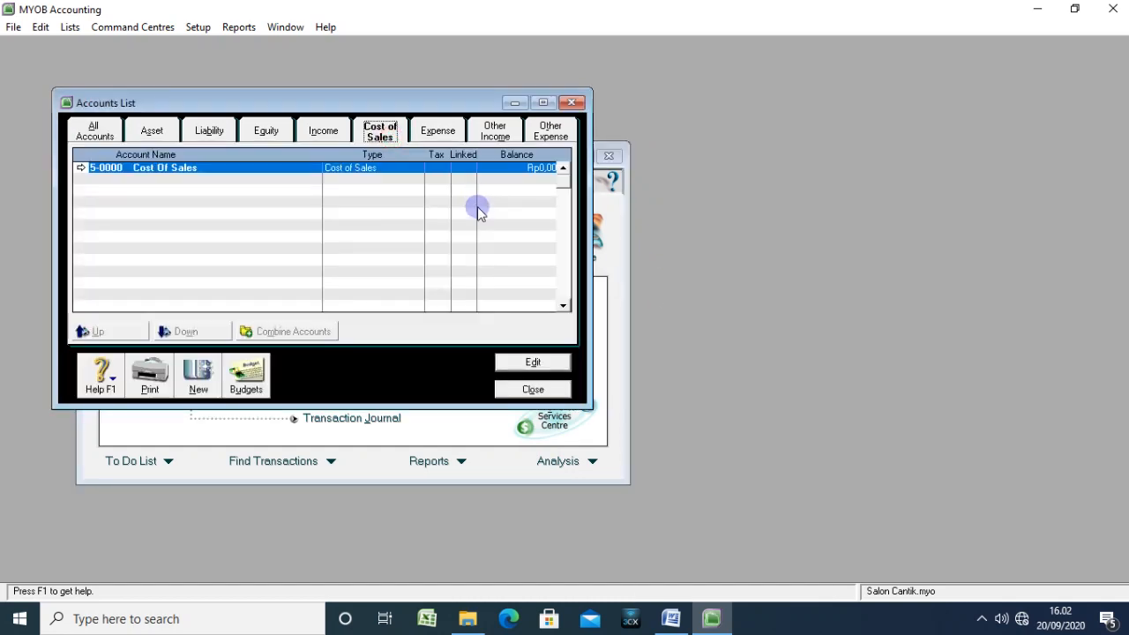
pyautogui.click(569, 103)
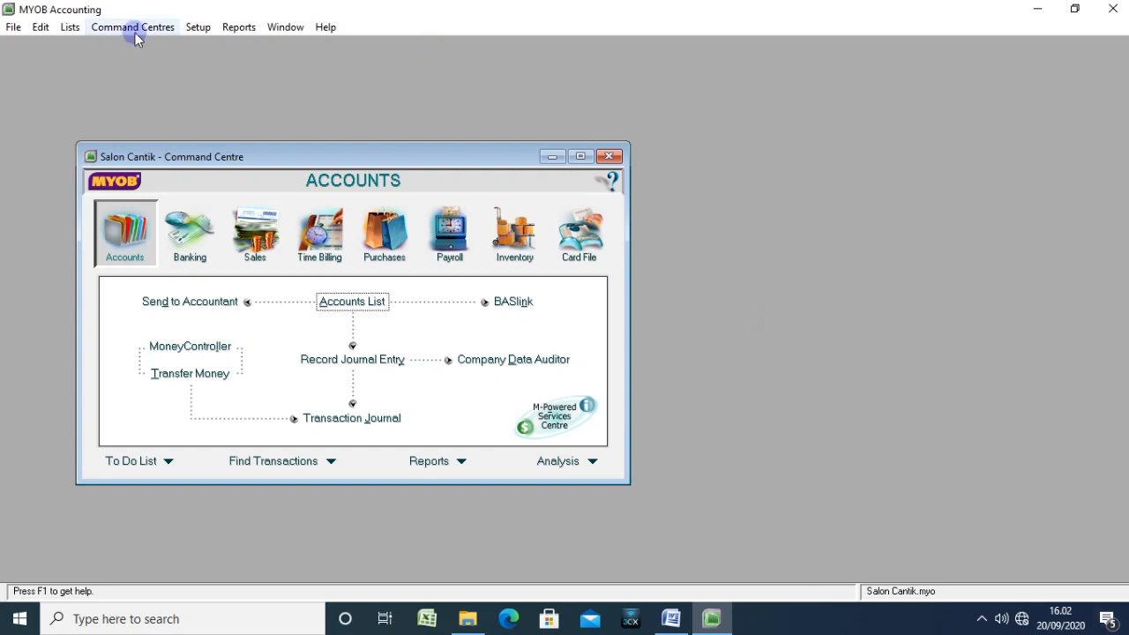
pyautogui.click(196, 29)
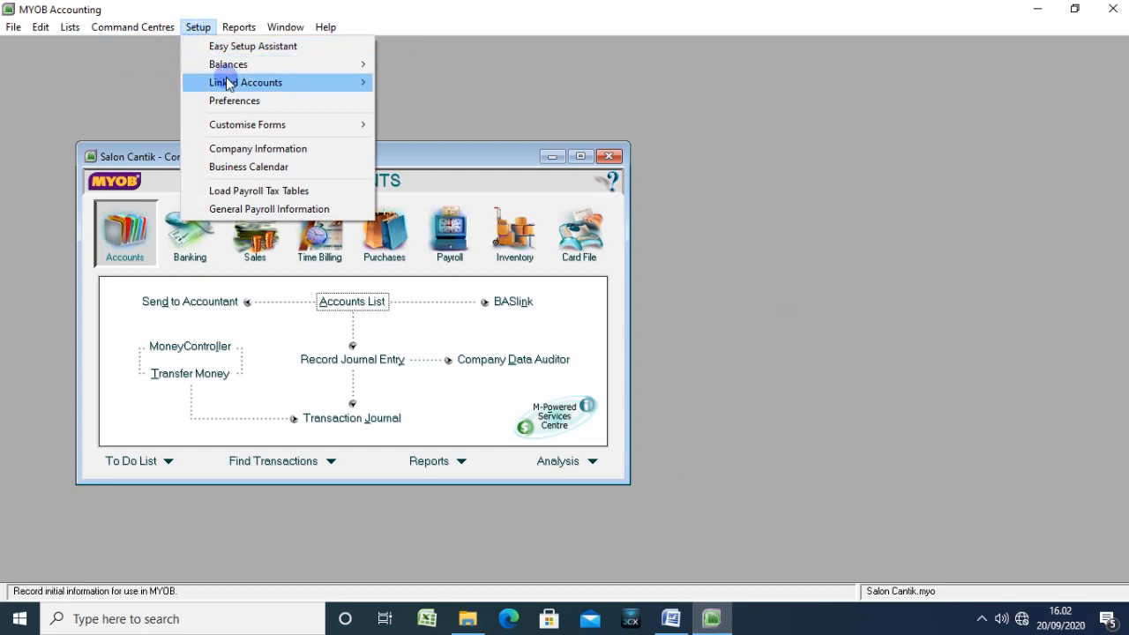
pyautogui.moveTo(352, 82)
pyautogui.click(418, 83)
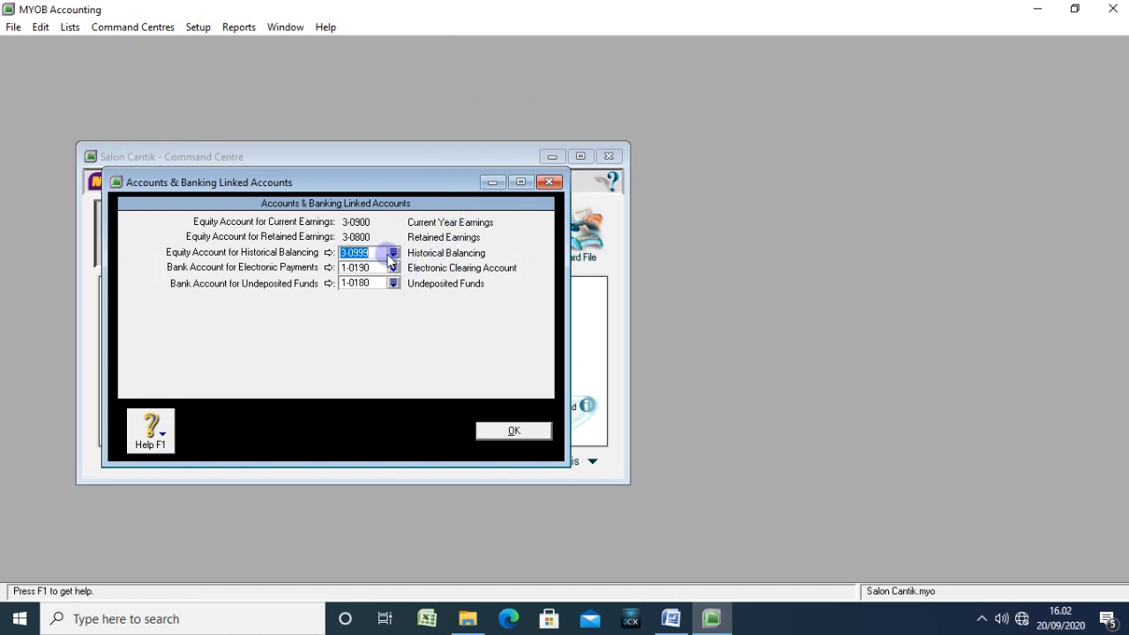
pyautogui.click(375, 269)
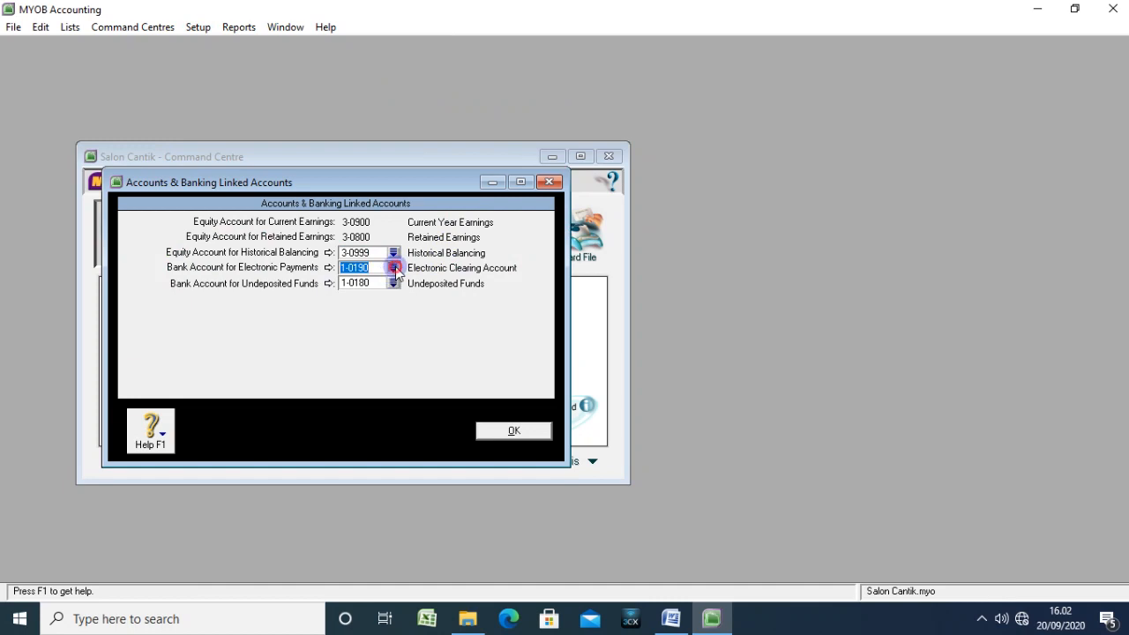
pyautogui.click(393, 268)
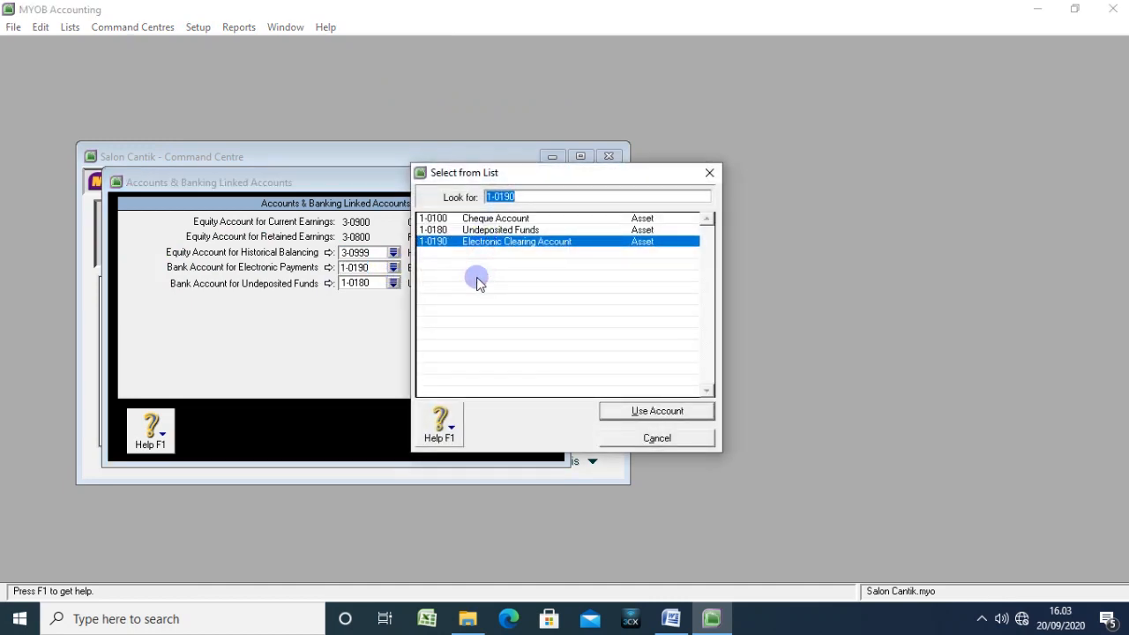
pyautogui.click(701, 437)
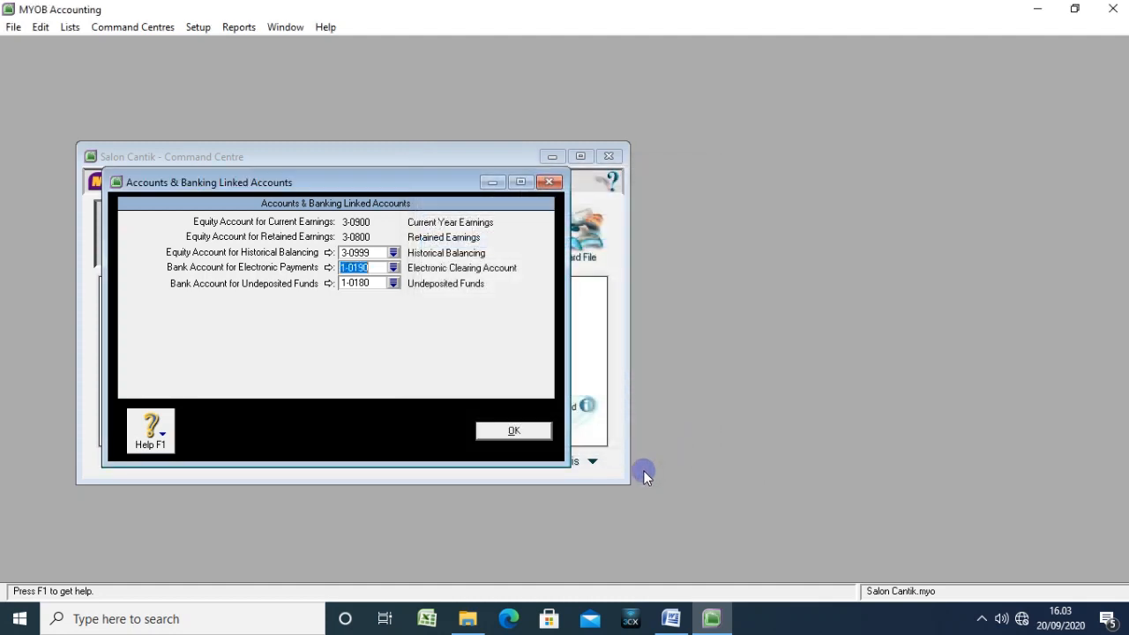
pyautogui.click(495, 434)
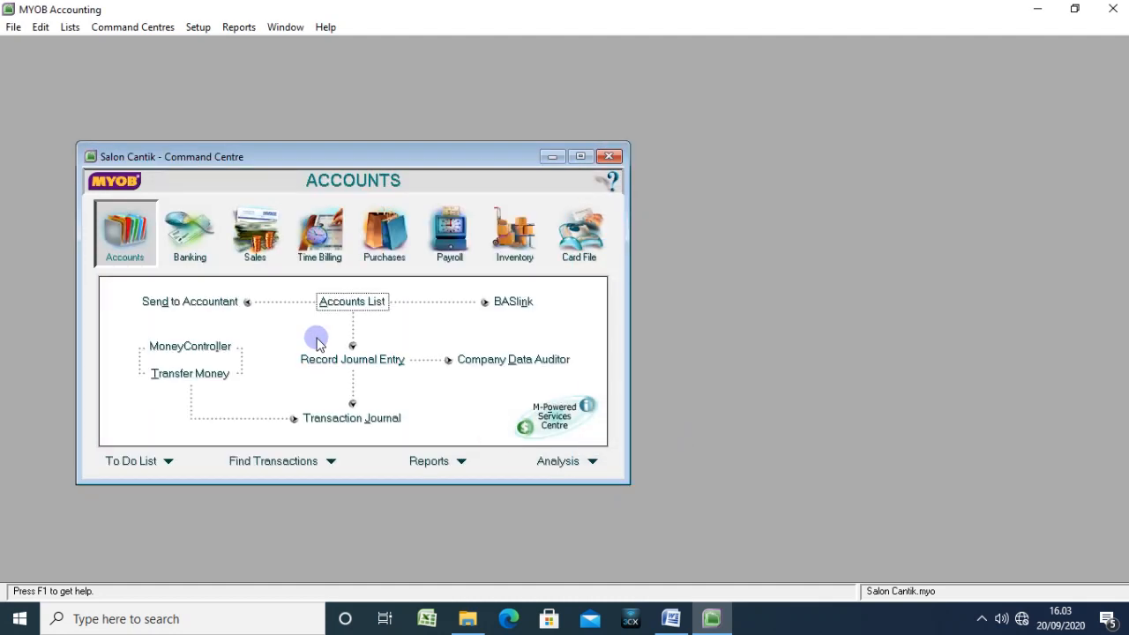
# Step: Reopen the accounts list, show the asset accounts, and select 1-1100 Cash in Bank to check its account type
pyautogui.click(188, 254)
pyautogui.click(131, 240)
pyautogui.click(344, 300)
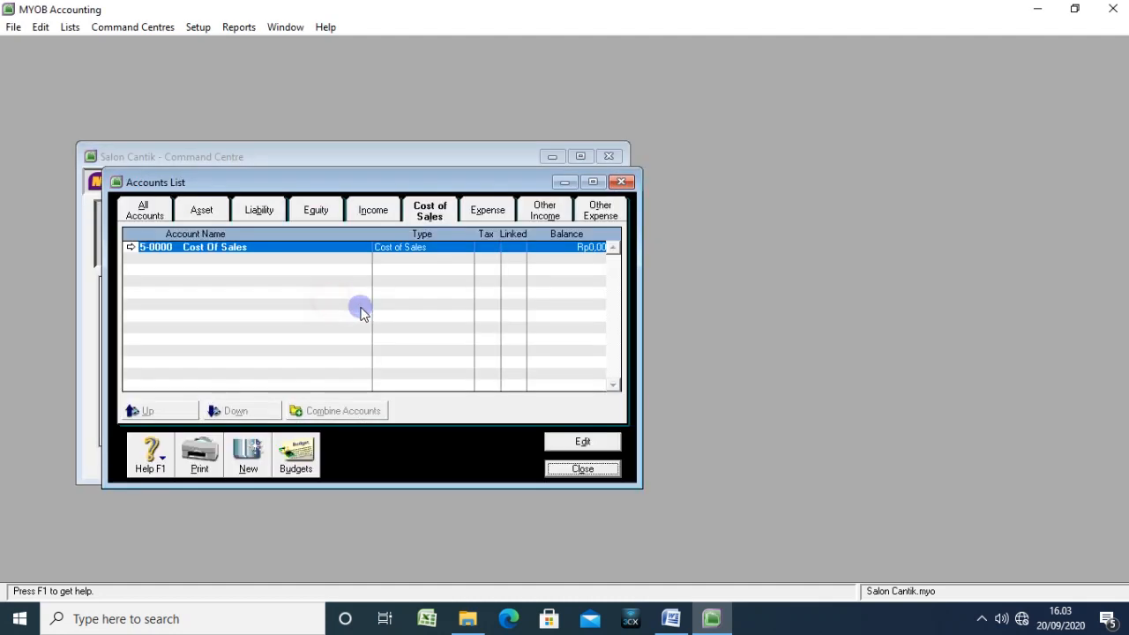
pyautogui.click(148, 210)
pyautogui.click(208, 210)
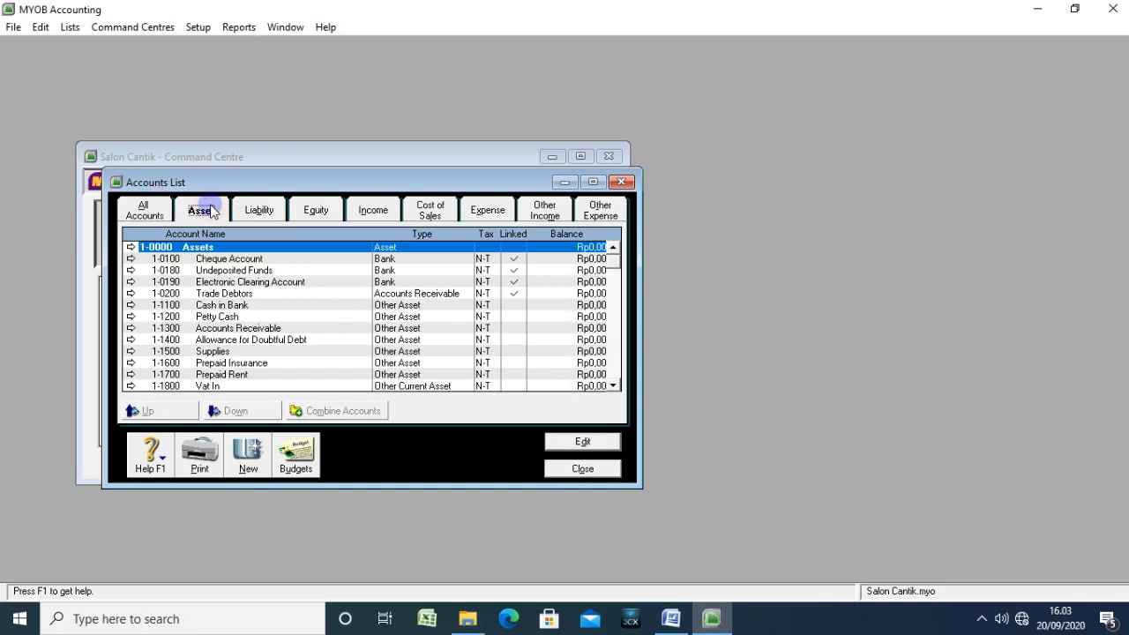
pyautogui.click(394, 305)
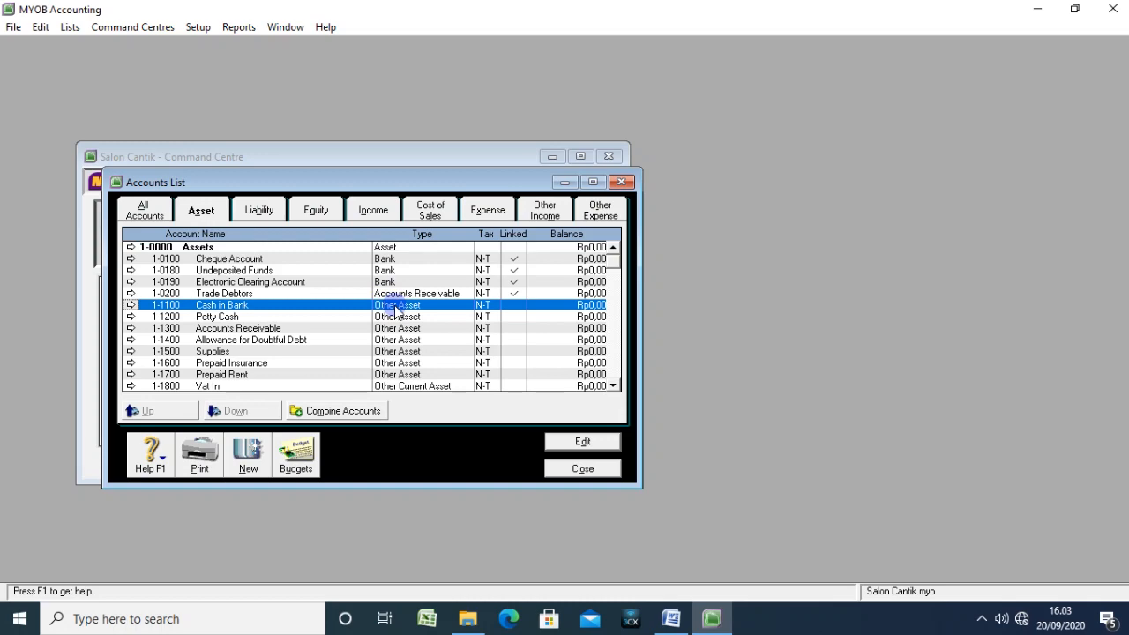
# Step: Switch to the Word assignment document and bring up the Current Assets section of its account table beside the accounts list
pyautogui.click(670, 619)
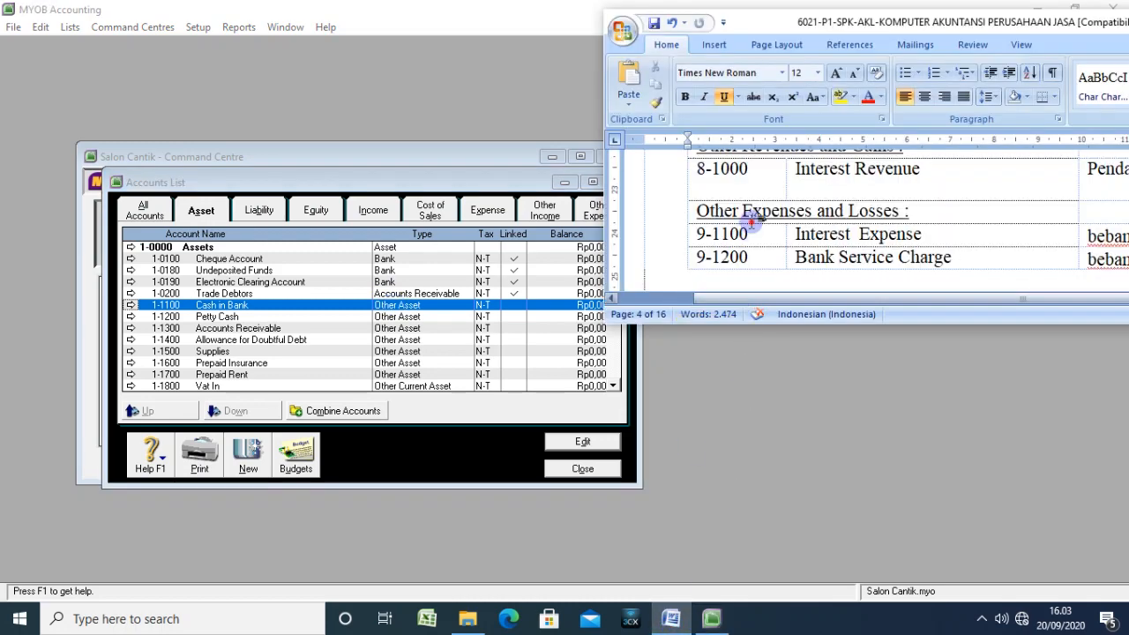
pyautogui.scroll(10, 751, 220)
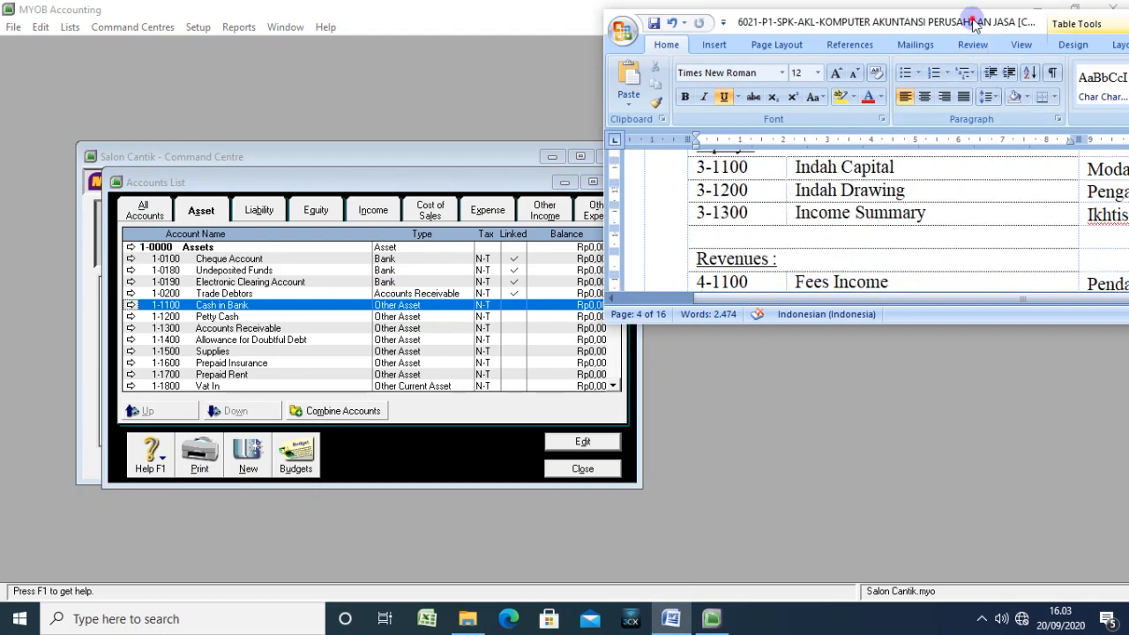
pyautogui.moveTo(973, 23); pyautogui.dragTo(868, 36)
pyautogui.scroll(5, 831, 228)
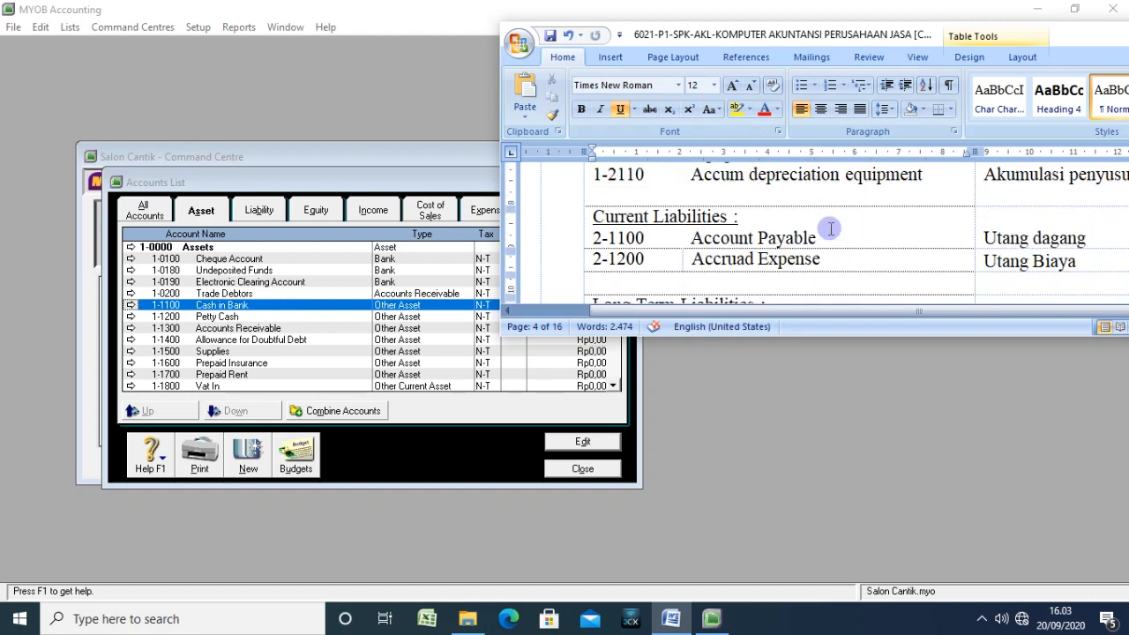
pyautogui.scroll(6, 830, 229)
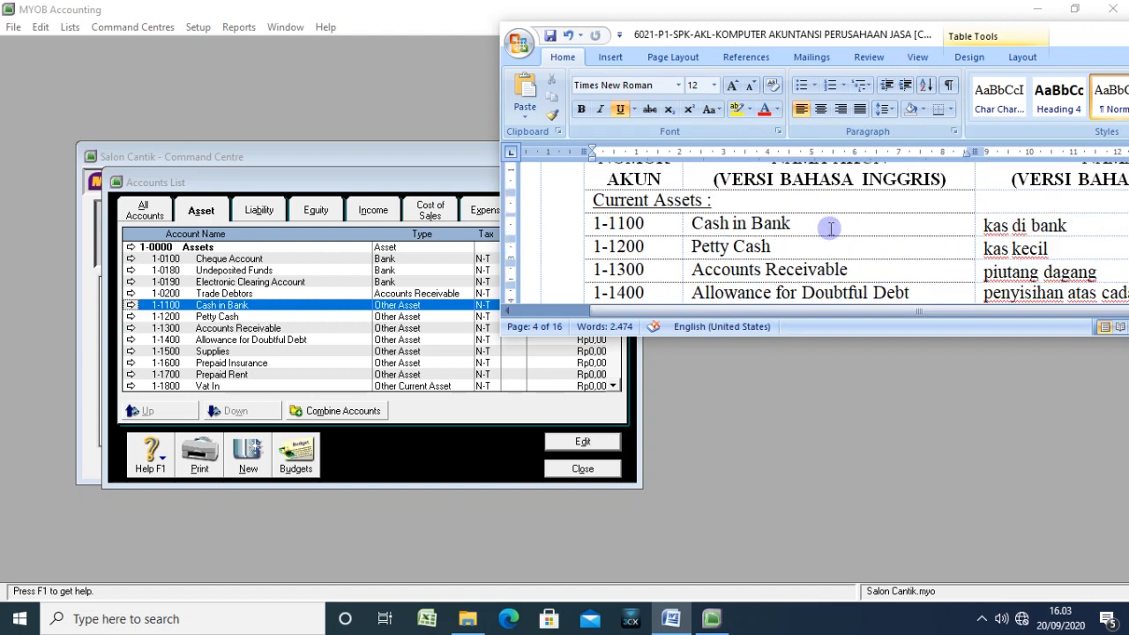
# Step: Return to MYOB from the Word account table and set the account type of 1-1100 Cash in Bank and 1-1200 Petty Cash to Bank
pyautogui.click(799, 227)
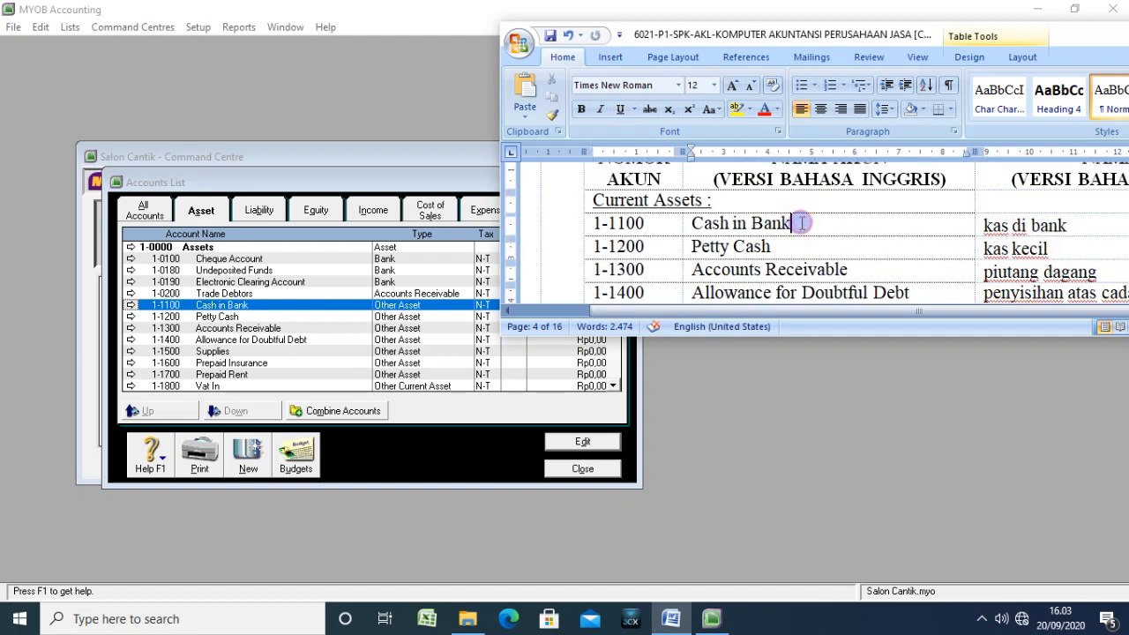
pyautogui.click(799, 244)
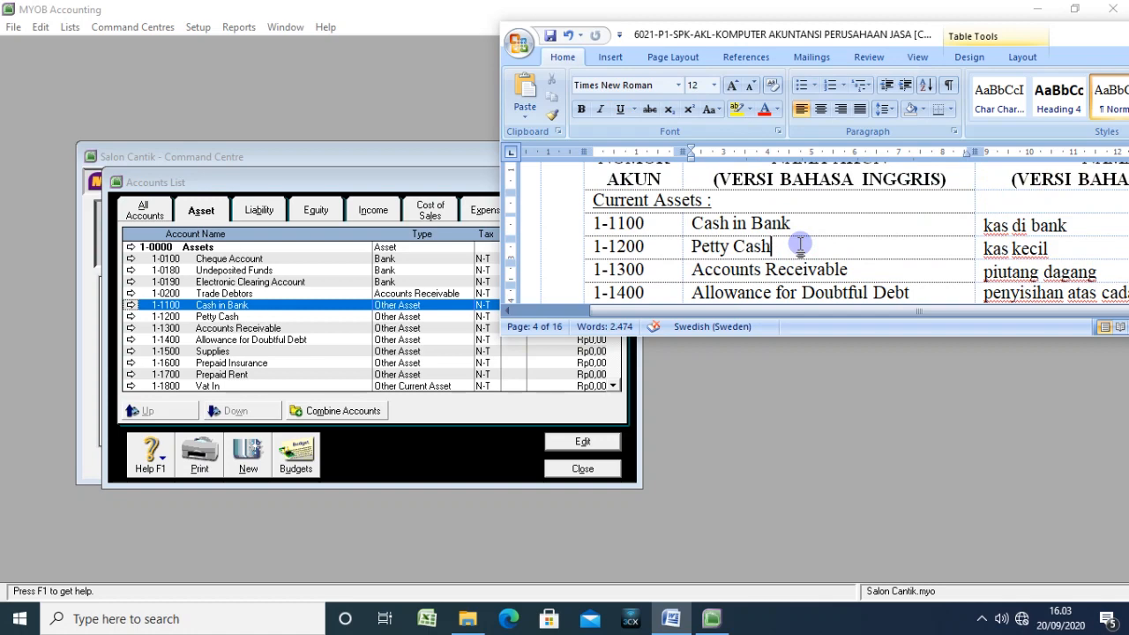
pyautogui.doubleClick(388, 304)
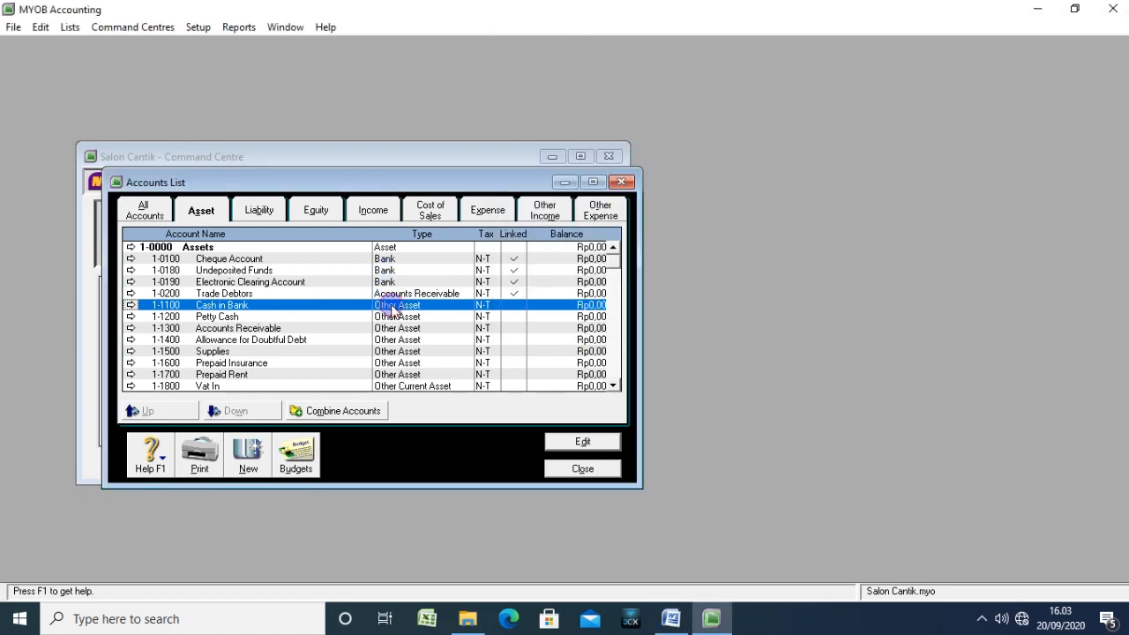
pyautogui.click(400, 336)
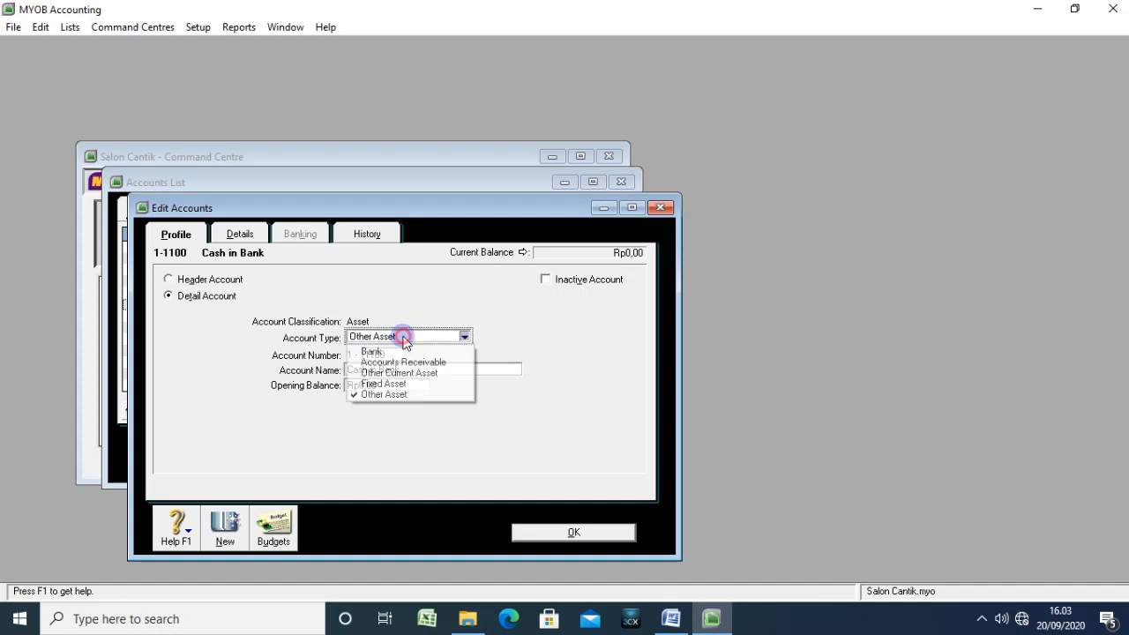
pyautogui.click(404, 352)
pyautogui.click(569, 532)
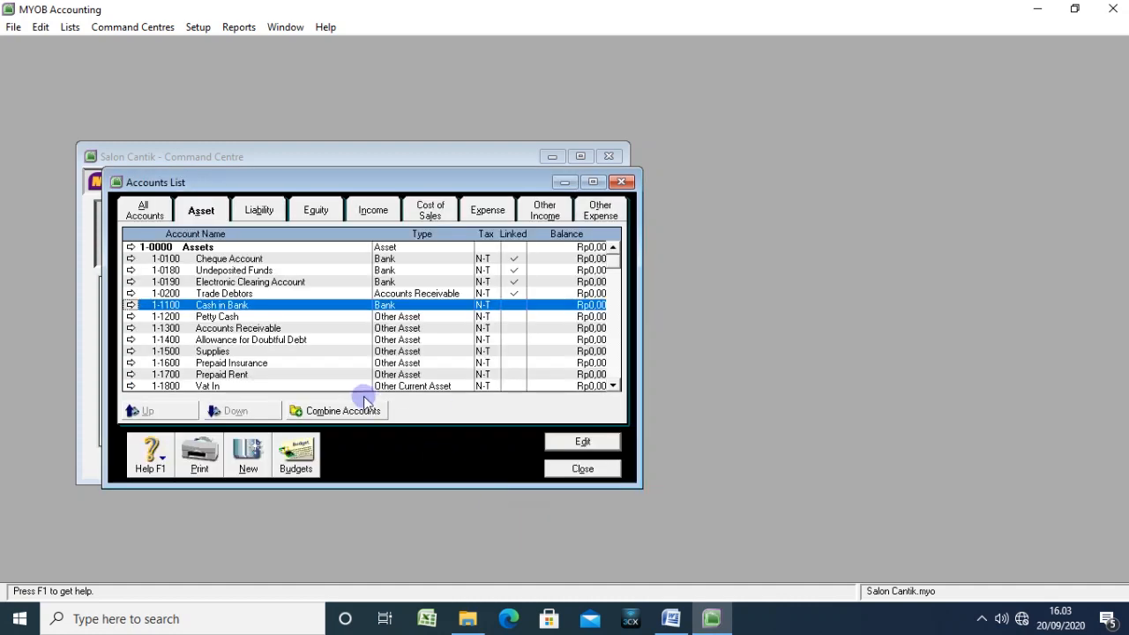
pyautogui.doubleClick(292, 316)
pyautogui.click(444, 336)
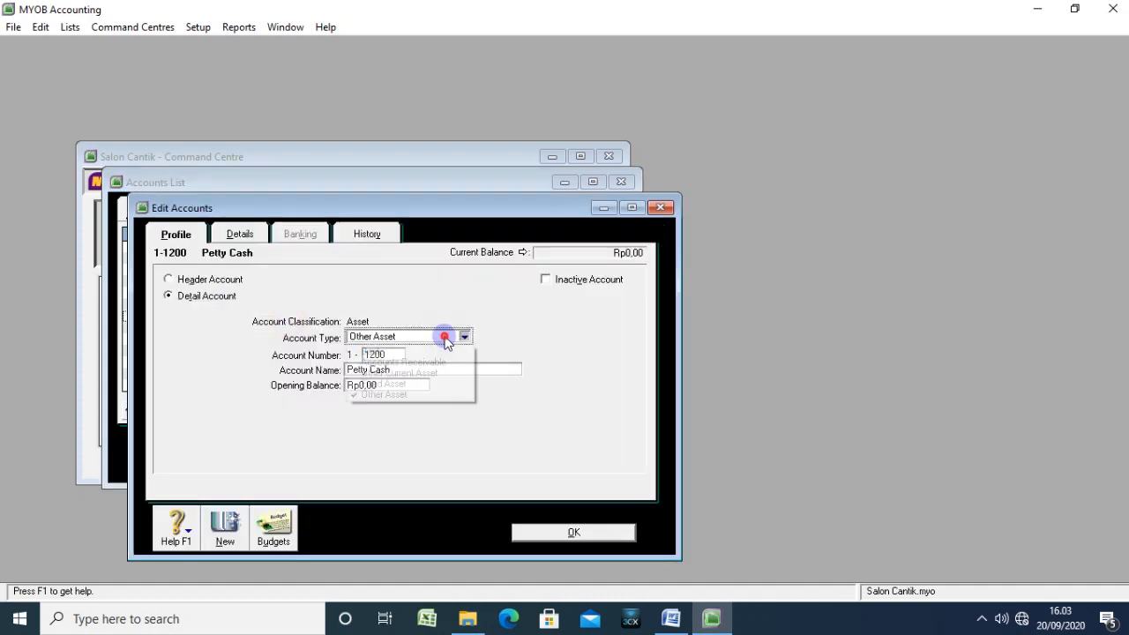
pyautogui.click(440, 352)
pyautogui.click(542, 533)
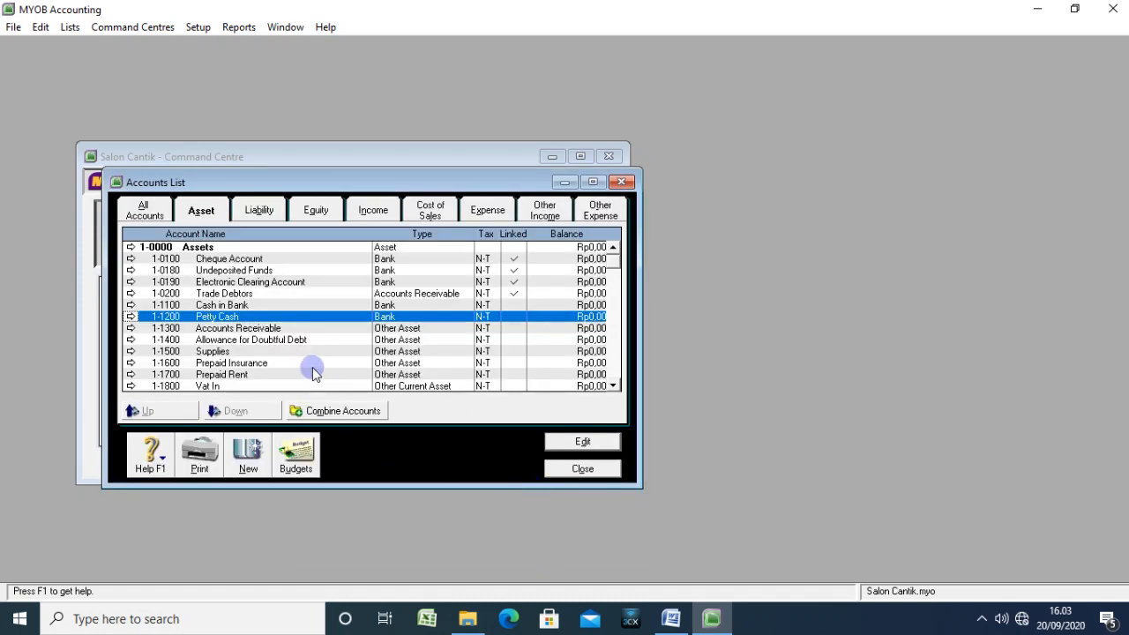
# Step: Set the account type of 1-1300 Accounts Receivable to Accounts Receivable
pyautogui.doubleClick(378, 328)
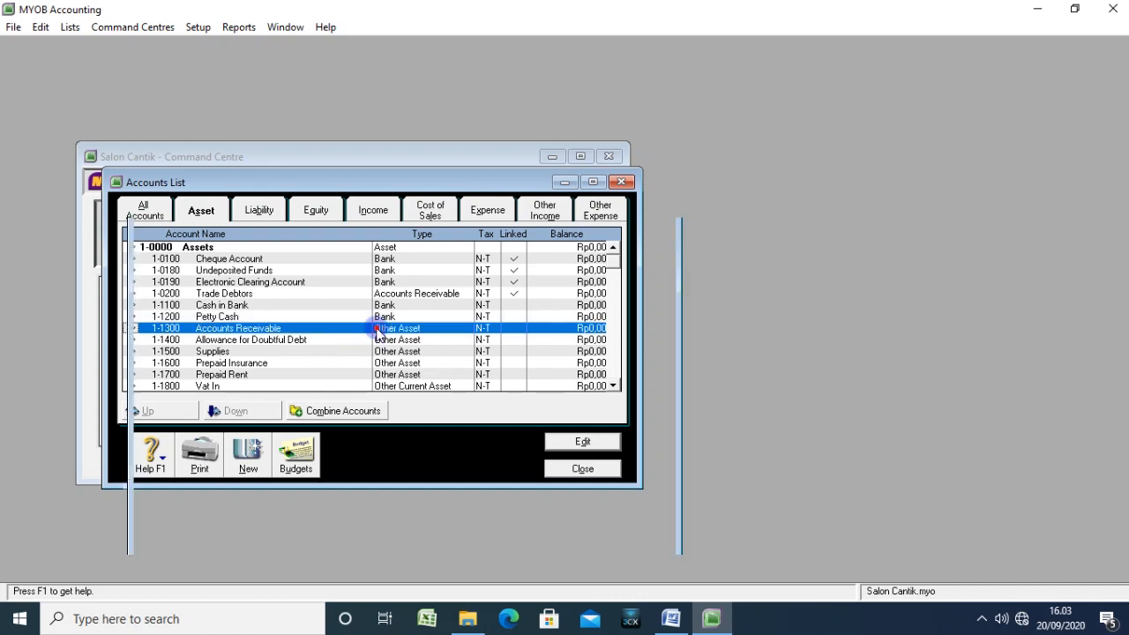
pyautogui.click(404, 336)
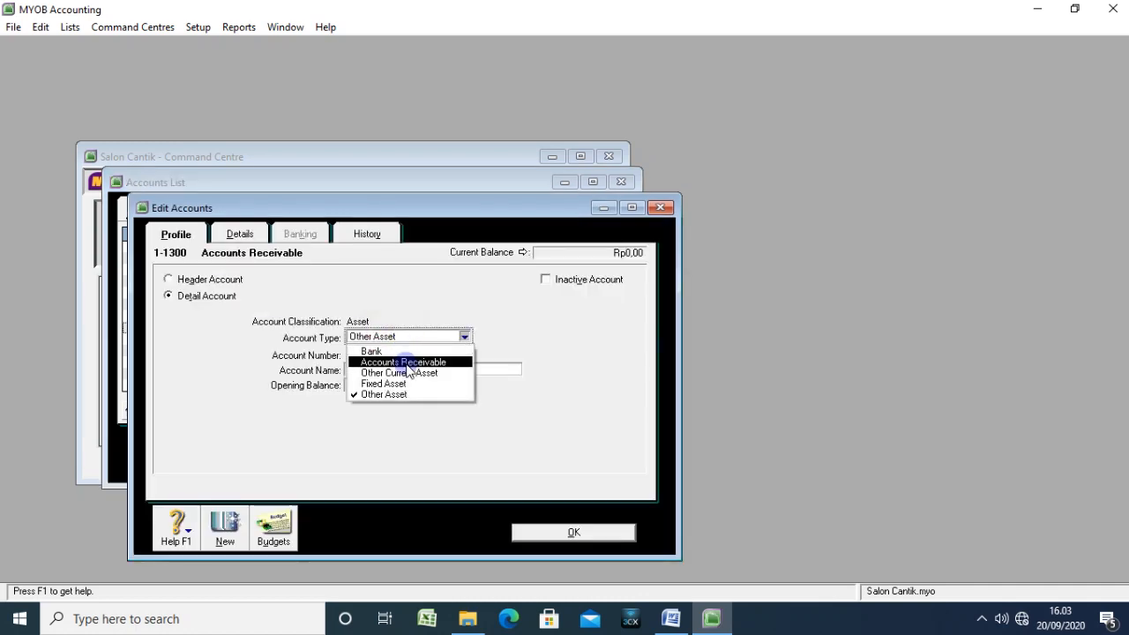
pyautogui.click(403, 361)
pyautogui.click(536, 533)
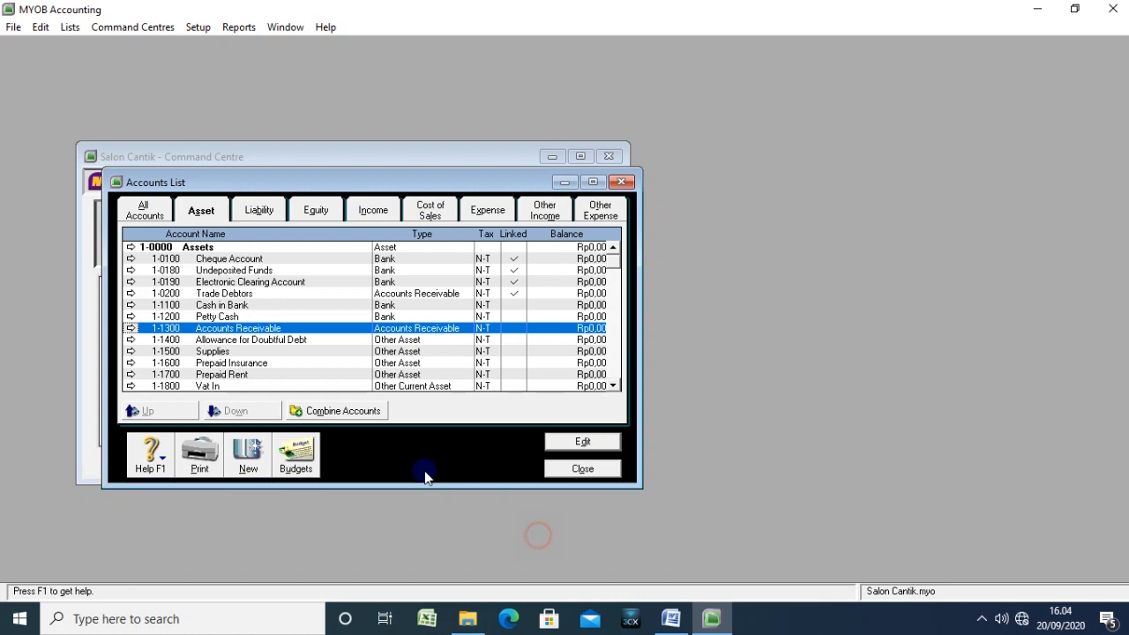
# Step: Look up 1-1400 Allowance for Doubtful Debt in the Word assignment and set its account type in MYOB to Other Current Asset
pyautogui.click(396, 342)
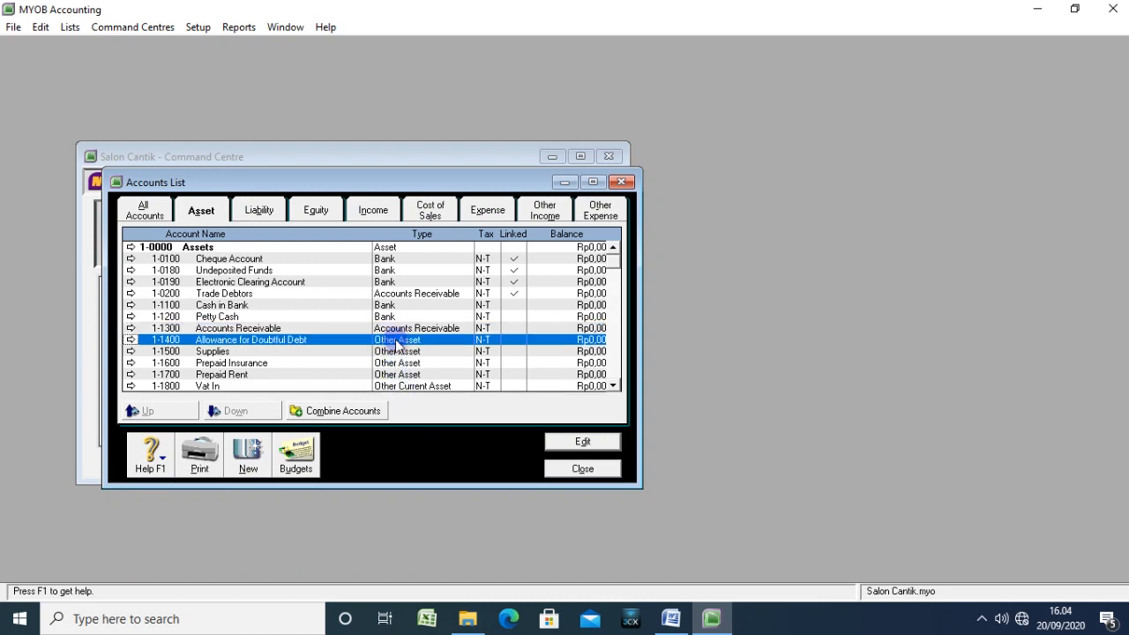
pyautogui.click(672, 619)
pyautogui.scroll(-1, 721, 262)
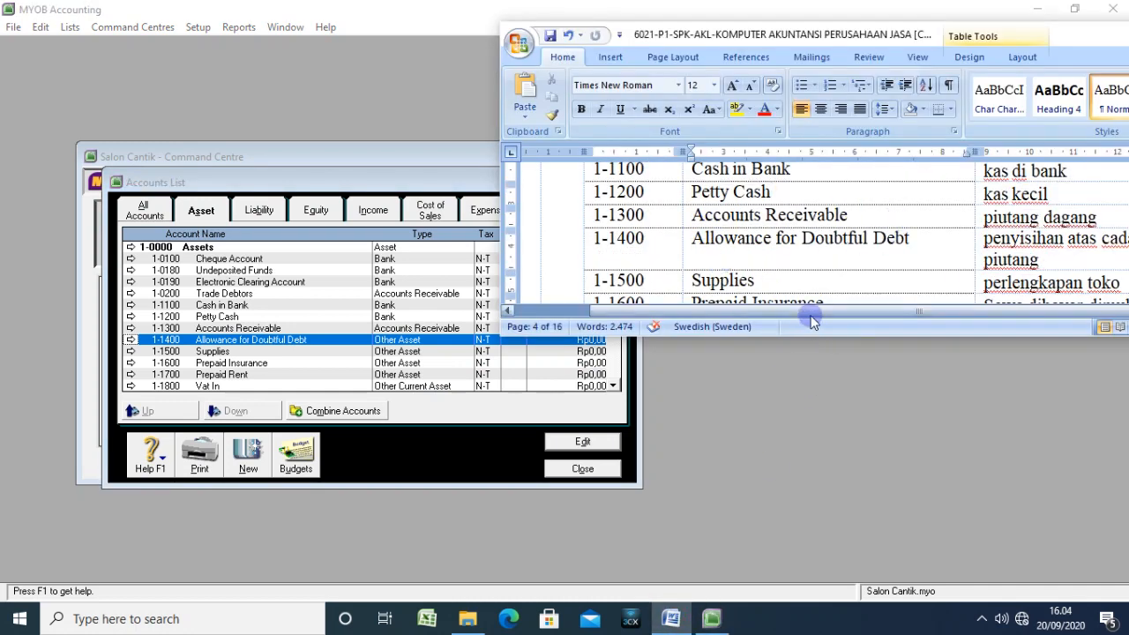
pyautogui.moveTo(807, 311); pyautogui.dragTo(850, 310)
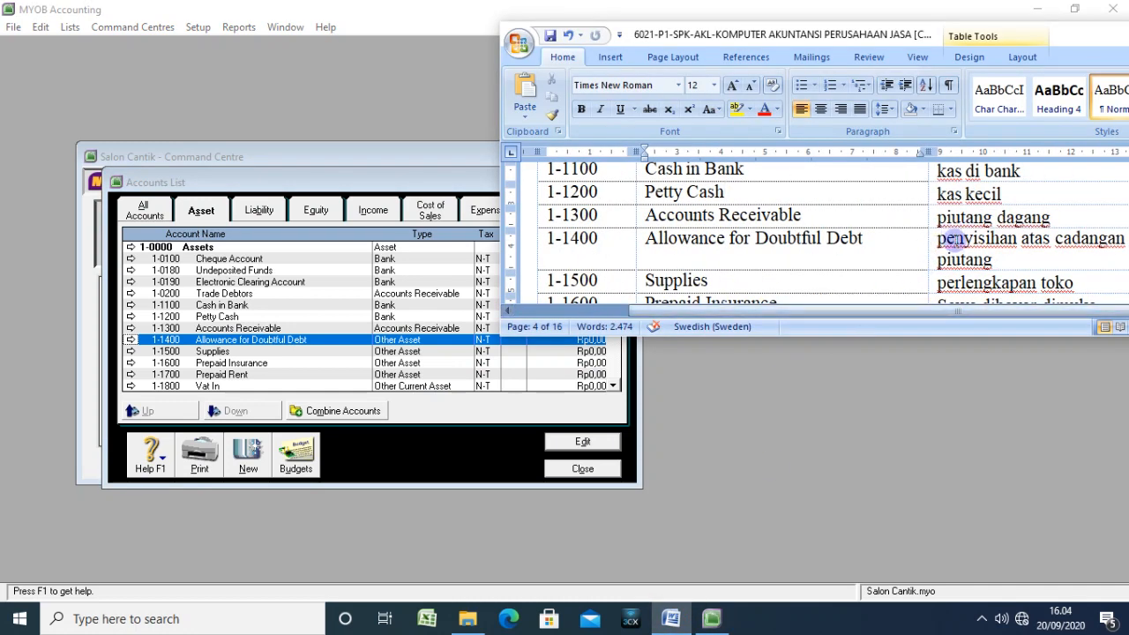
pyautogui.click(955, 244)
pyautogui.moveTo(907, 312); pyautogui.dragTo(974, 311)
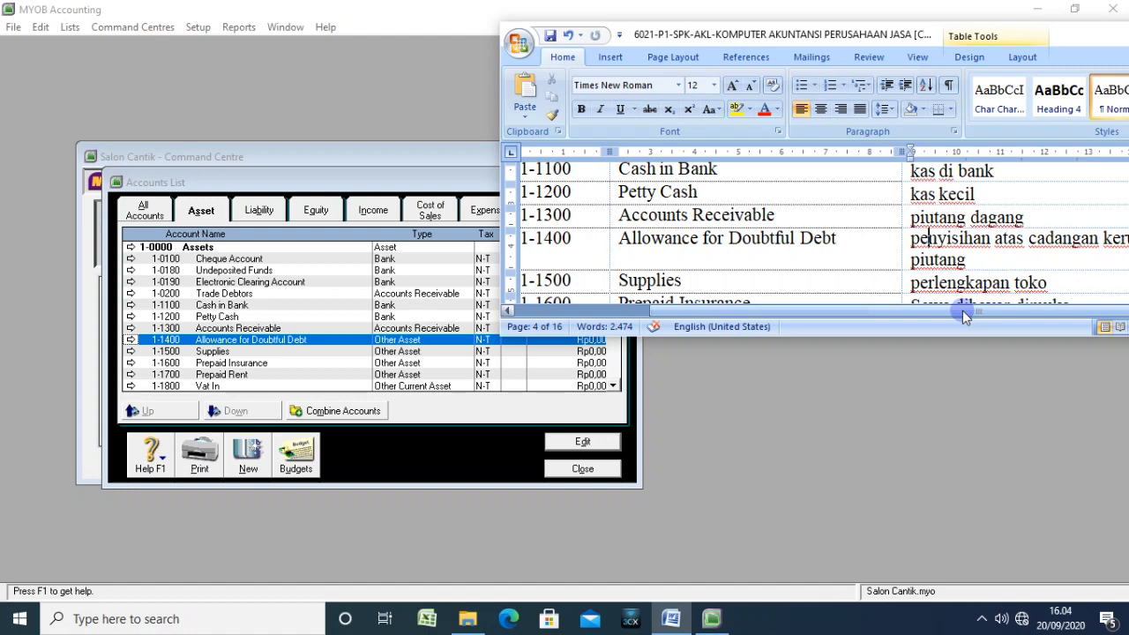
pyautogui.doubleClick(421, 339)
pyautogui.click(431, 335)
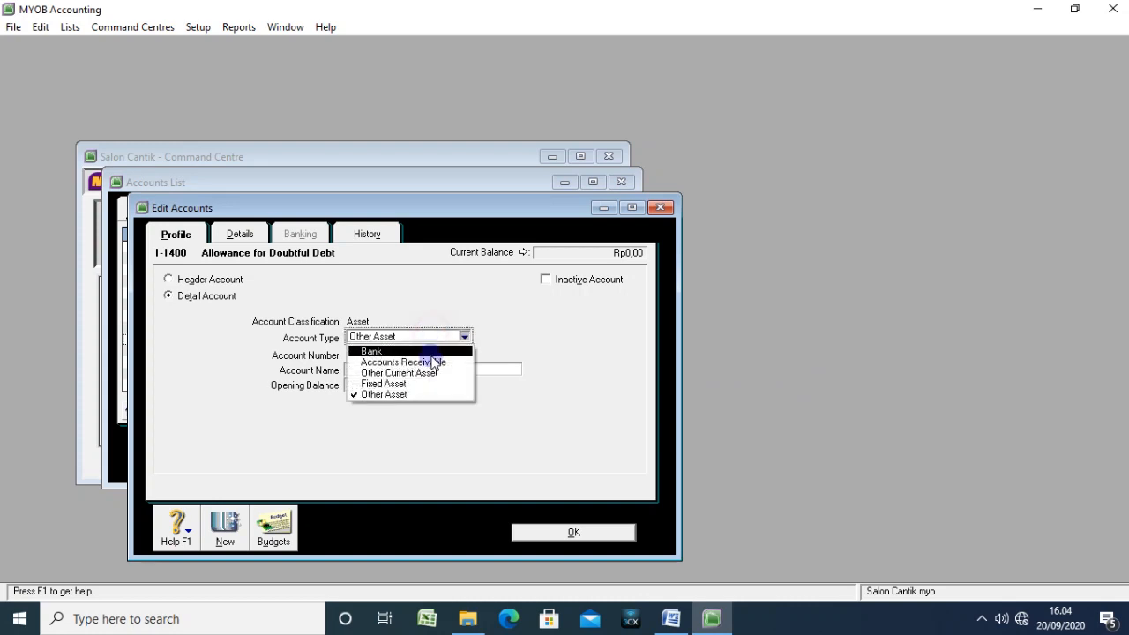
pyautogui.click(434, 373)
pyautogui.click(573, 532)
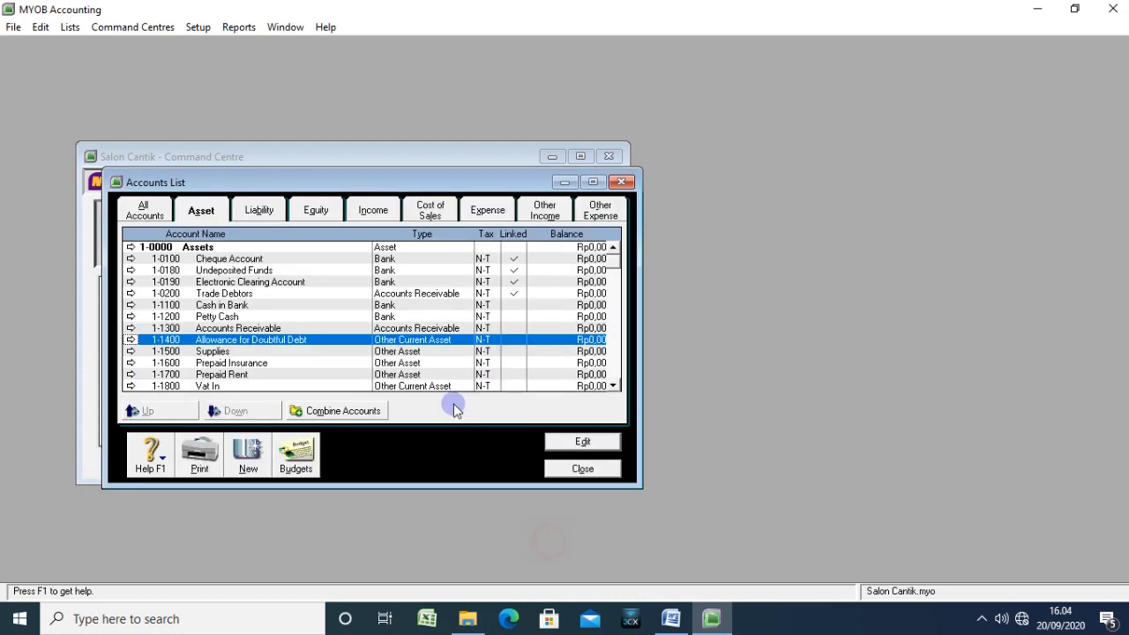
# Step: Set the account type of 1-1500 Supplies and 1-1600 Prepaid Insurance to Other Current Asset
pyautogui.doubleClick(434, 352)
pyautogui.click(404, 337)
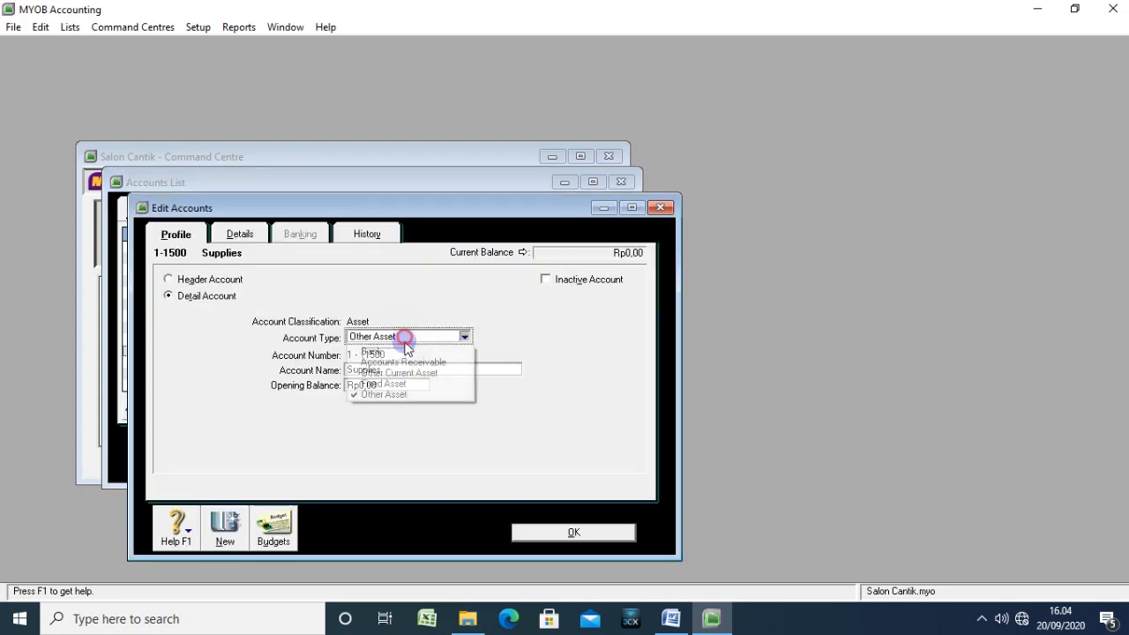
pyautogui.click(404, 373)
pyautogui.click(524, 532)
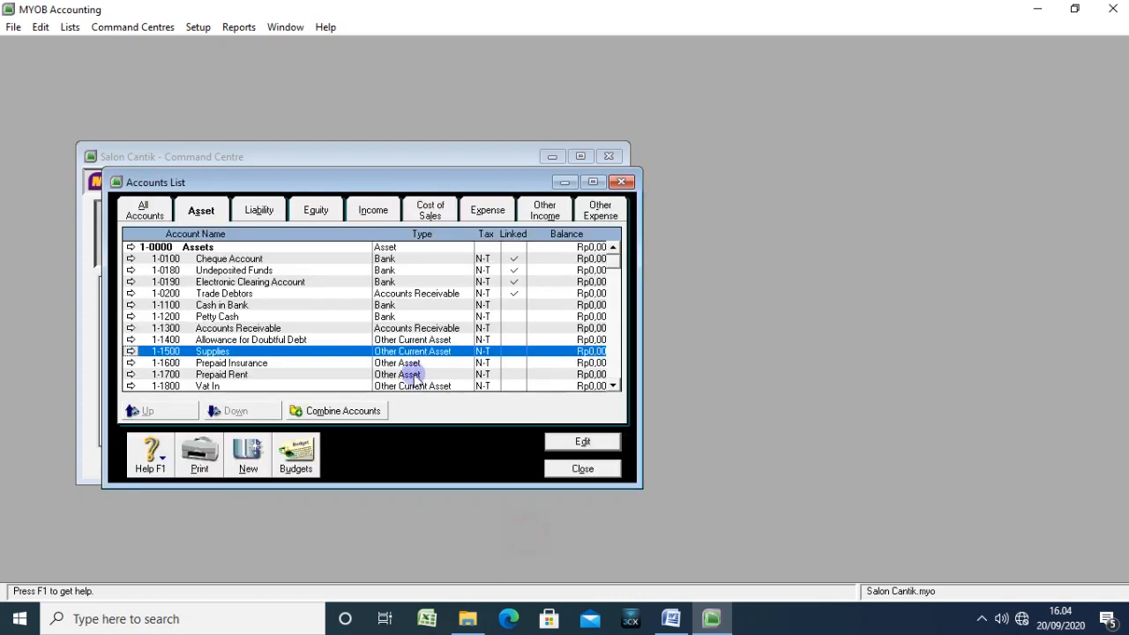
pyautogui.doubleClick(412, 365)
pyautogui.click(413, 338)
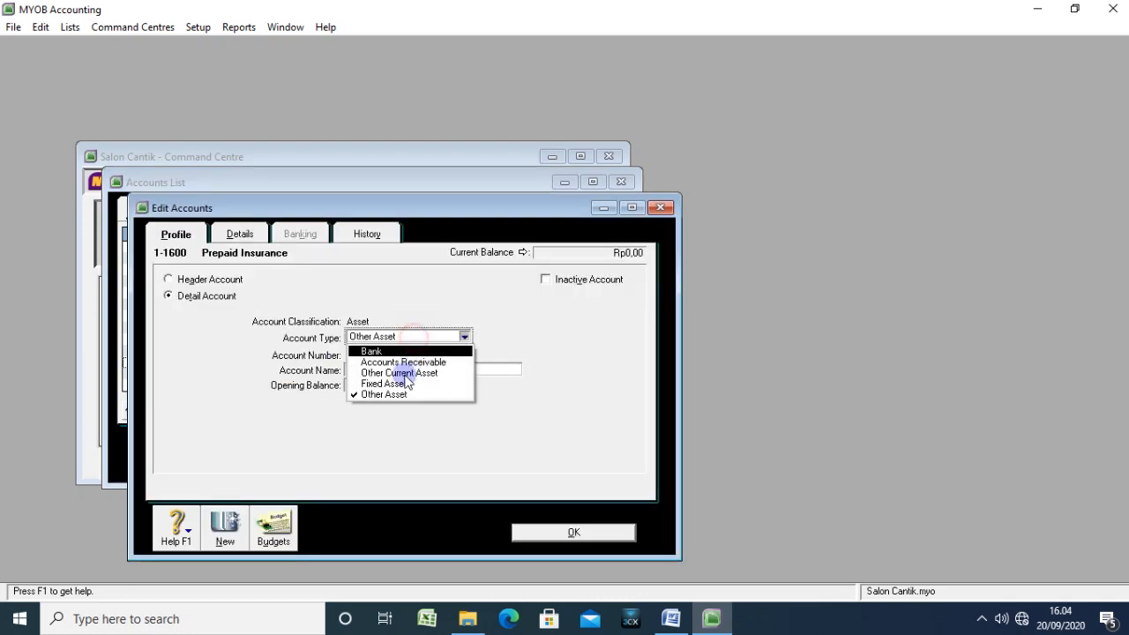
pyautogui.click(404, 373)
pyautogui.click(529, 532)
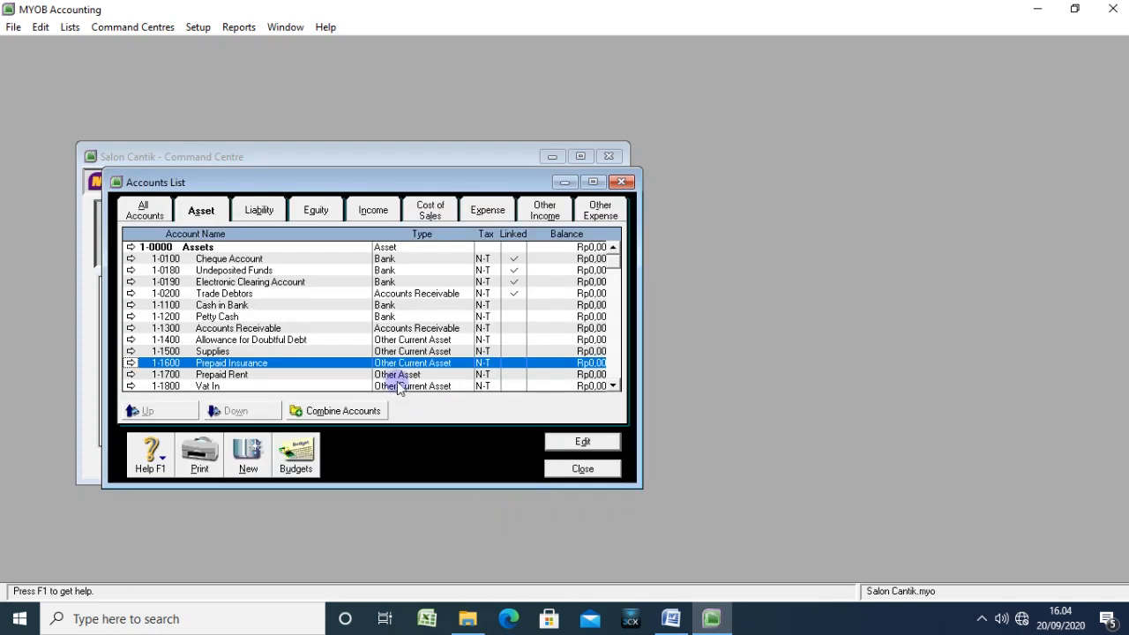
# Step: Set the account type of 1-1700 Prepaid Rent to Other Current Asset
pyautogui.click(397, 375)
pyautogui.doubleClick(397, 374)
pyautogui.click(413, 339)
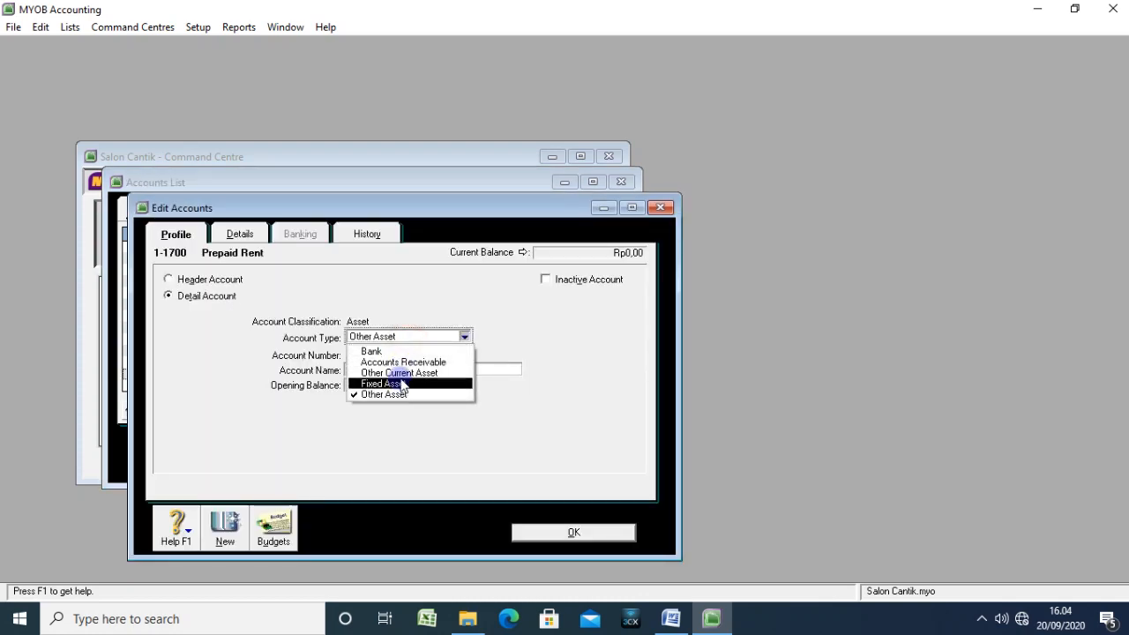
pyautogui.click(404, 373)
pyautogui.click(529, 532)
# Step: Set the account type of 1-2100 Equipment at Cost and 1-2110 Accum depreciation equipment to Fixed Asset
pyautogui.scroll(-1, 357, 383)
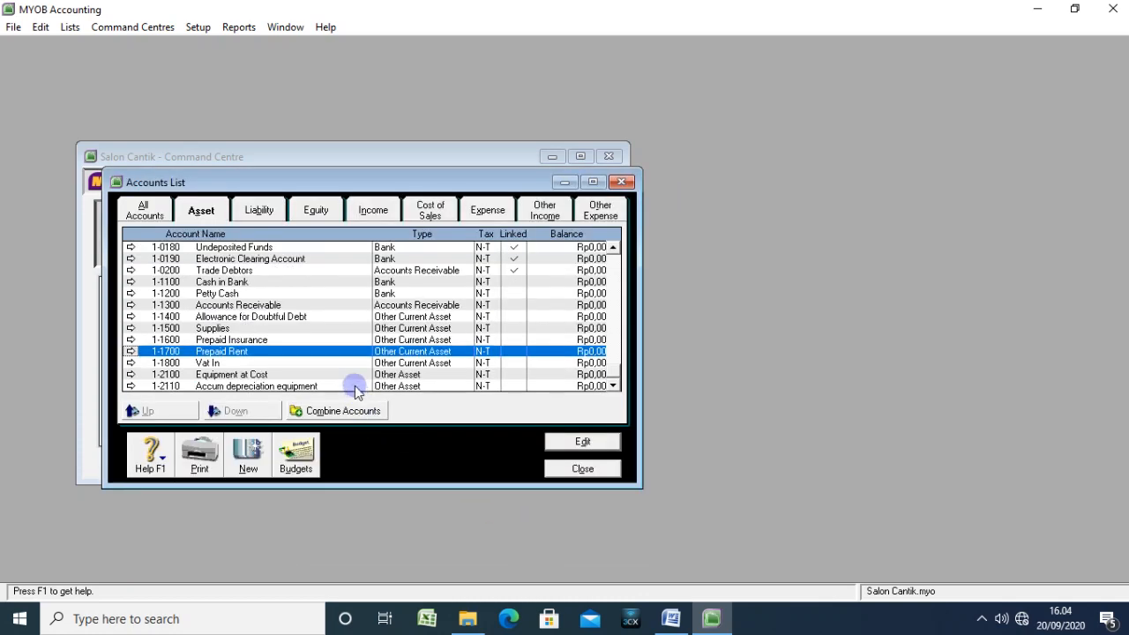
pyautogui.click(410, 376)
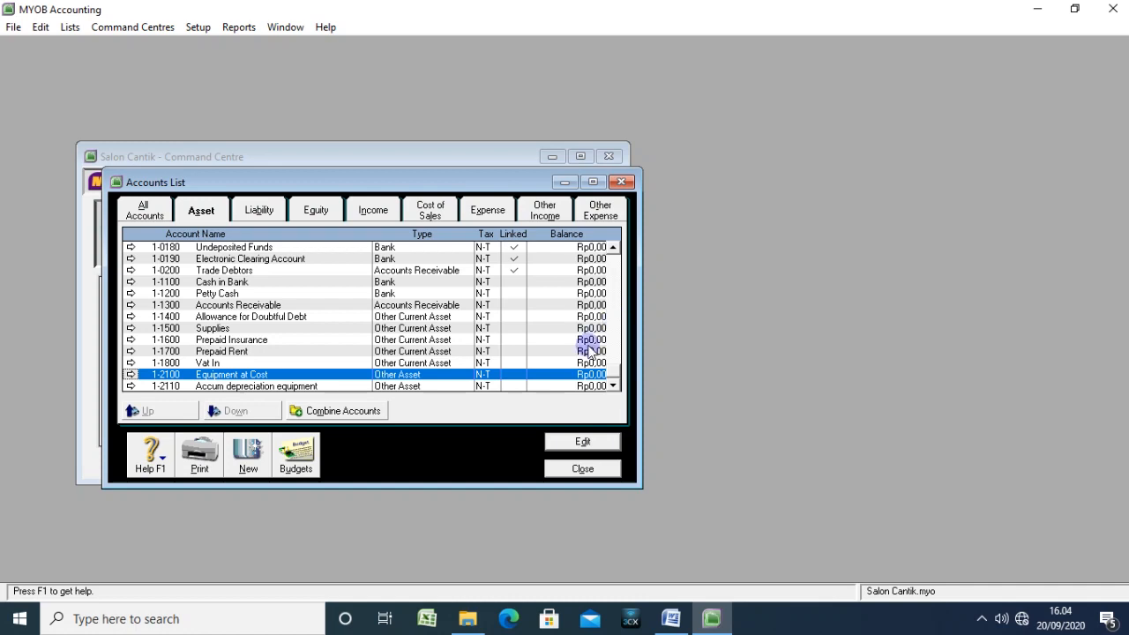
pyautogui.doubleClick(398, 374)
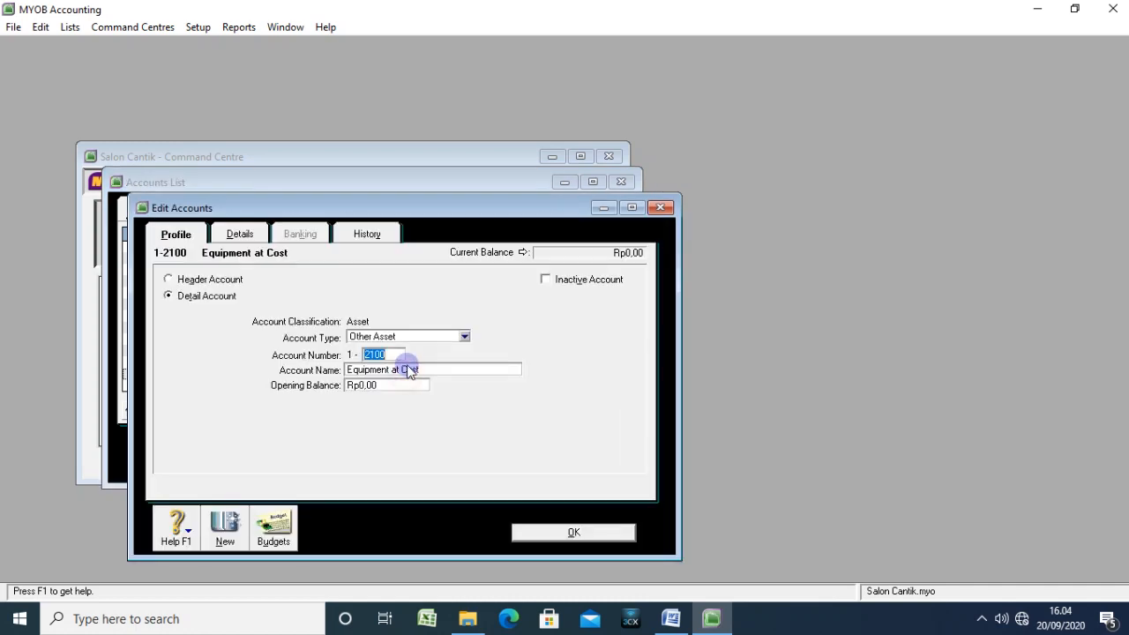
pyautogui.click(403, 338)
pyautogui.click(393, 377)
pyautogui.click(521, 533)
pyautogui.doubleClick(423, 386)
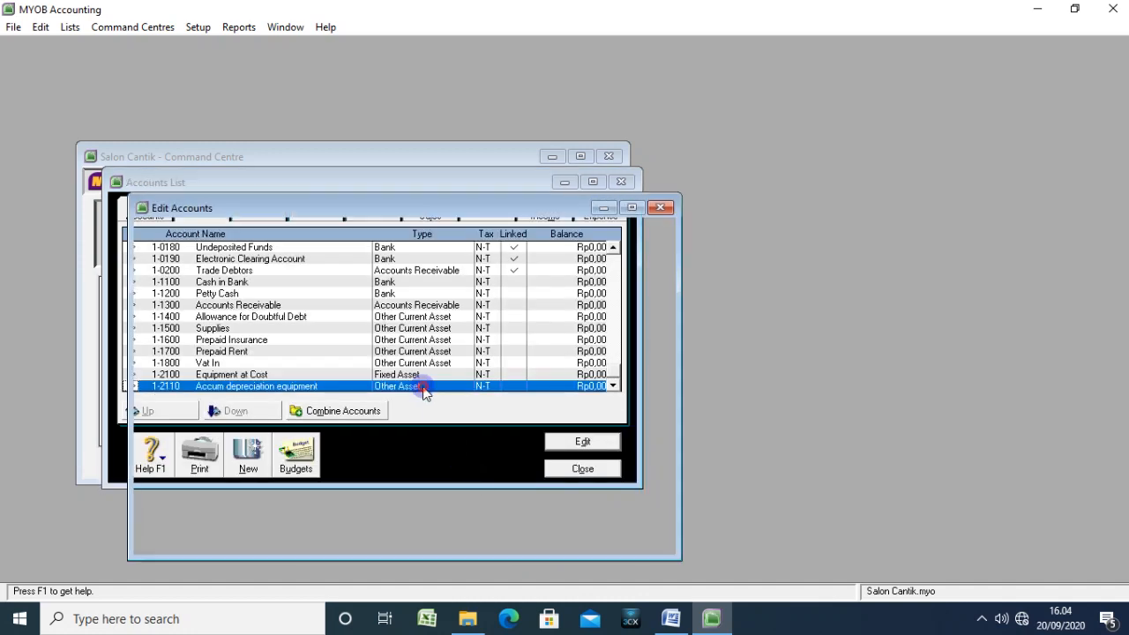
pyautogui.click(409, 336)
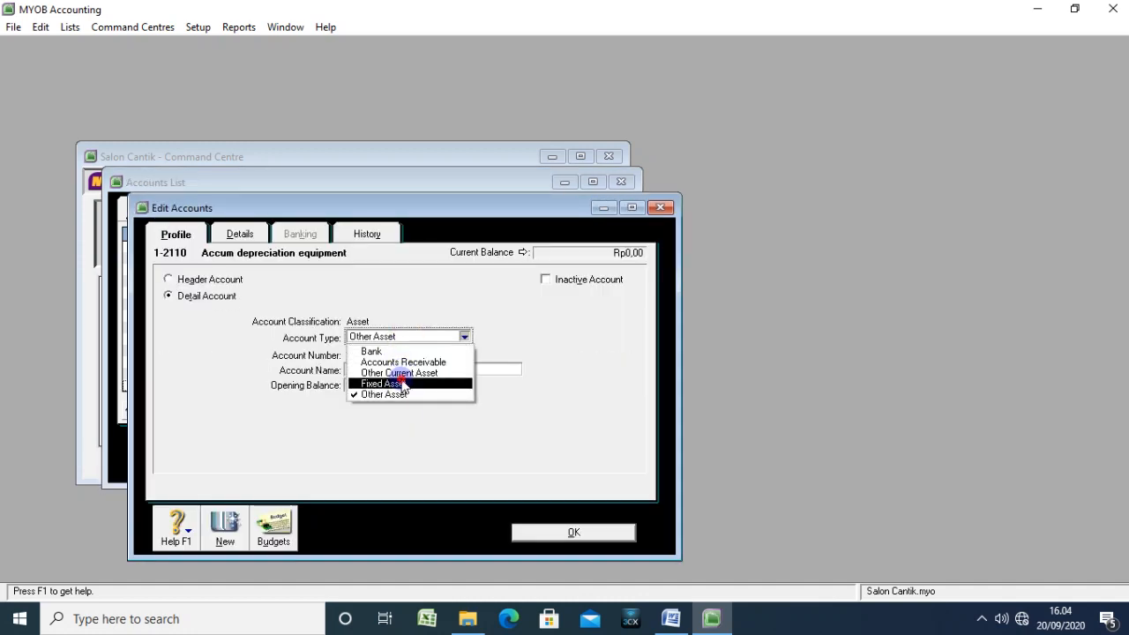
pyautogui.click(396, 382)
pyautogui.click(548, 529)
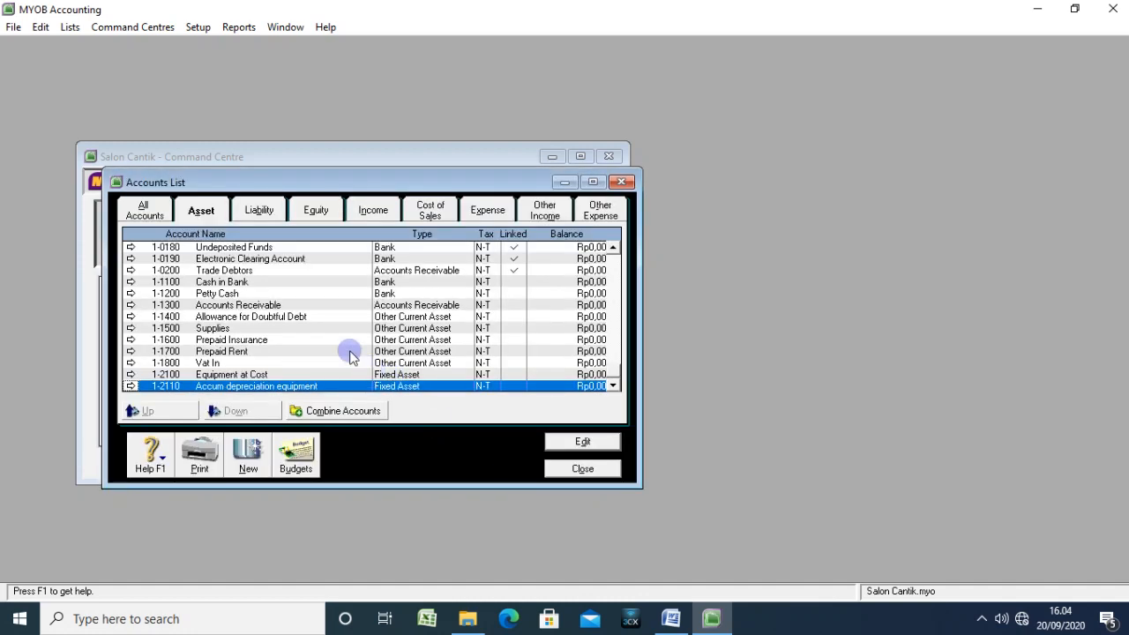
# Step: Show the liability accounts and set the account type of 2-1100 Account Payable to Accounts Payable
pyautogui.click(259, 210)
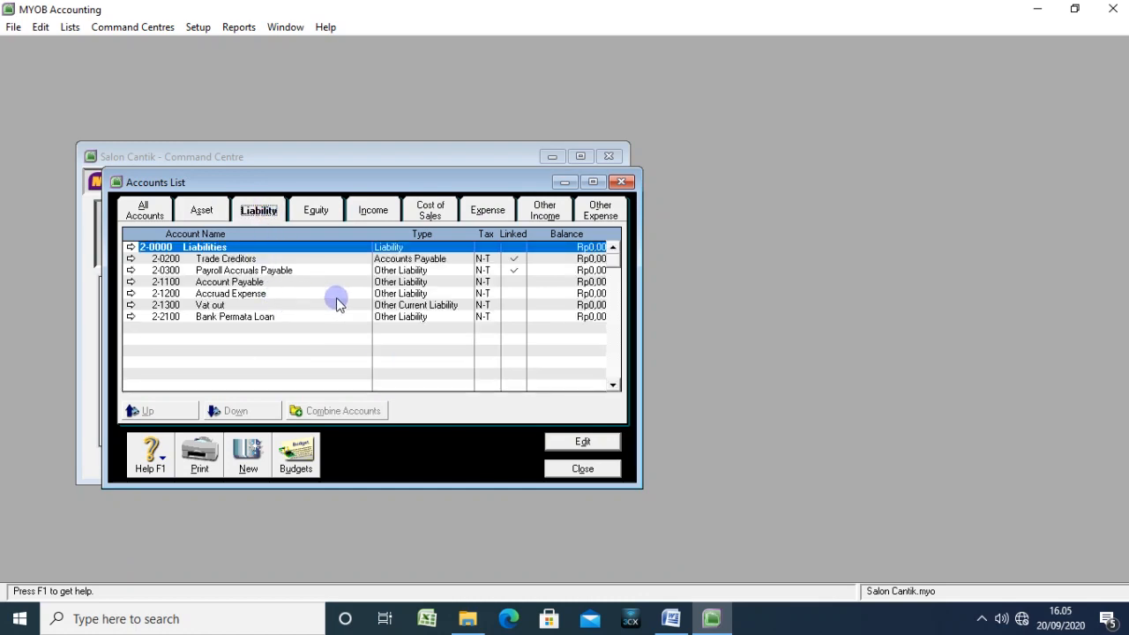
pyautogui.click(401, 260)
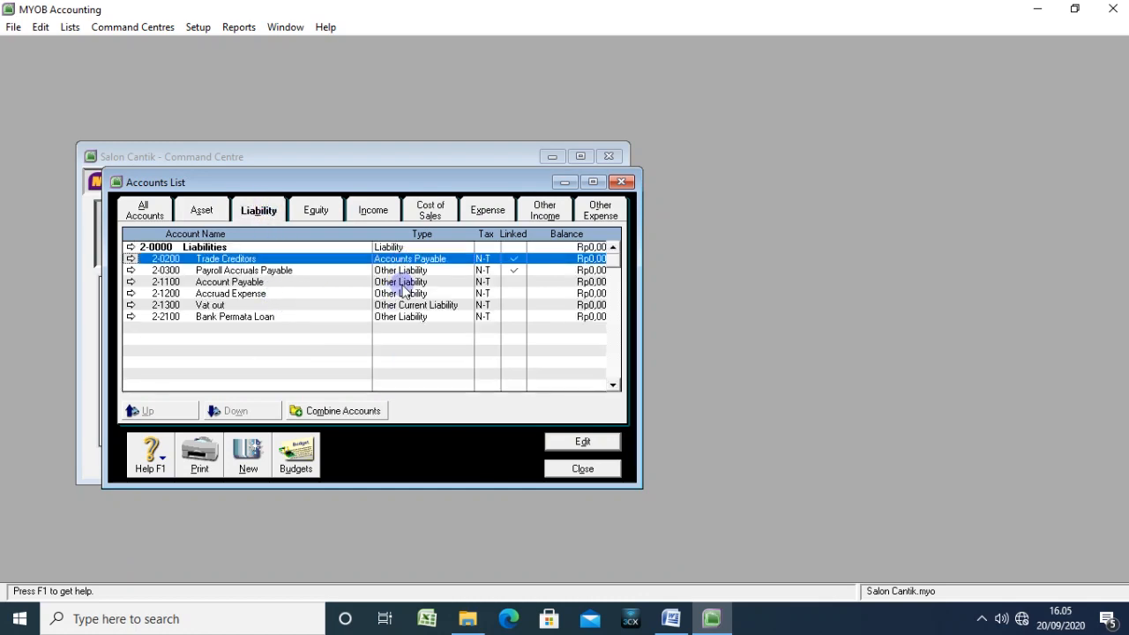
pyautogui.doubleClick(401, 282)
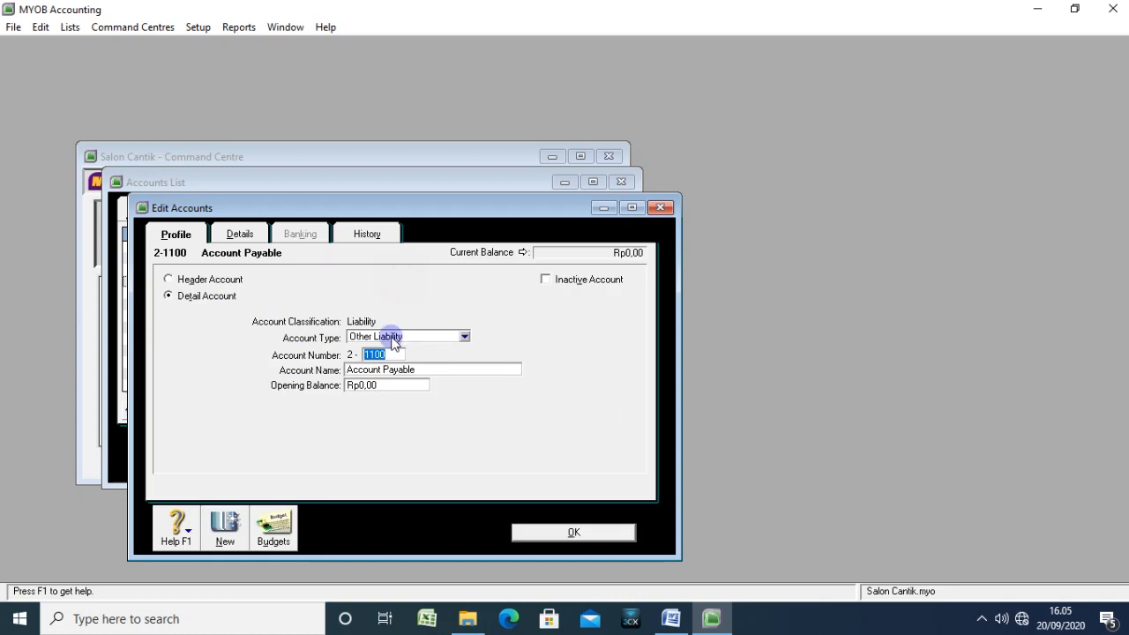
pyautogui.click(399, 336)
pyautogui.click(399, 361)
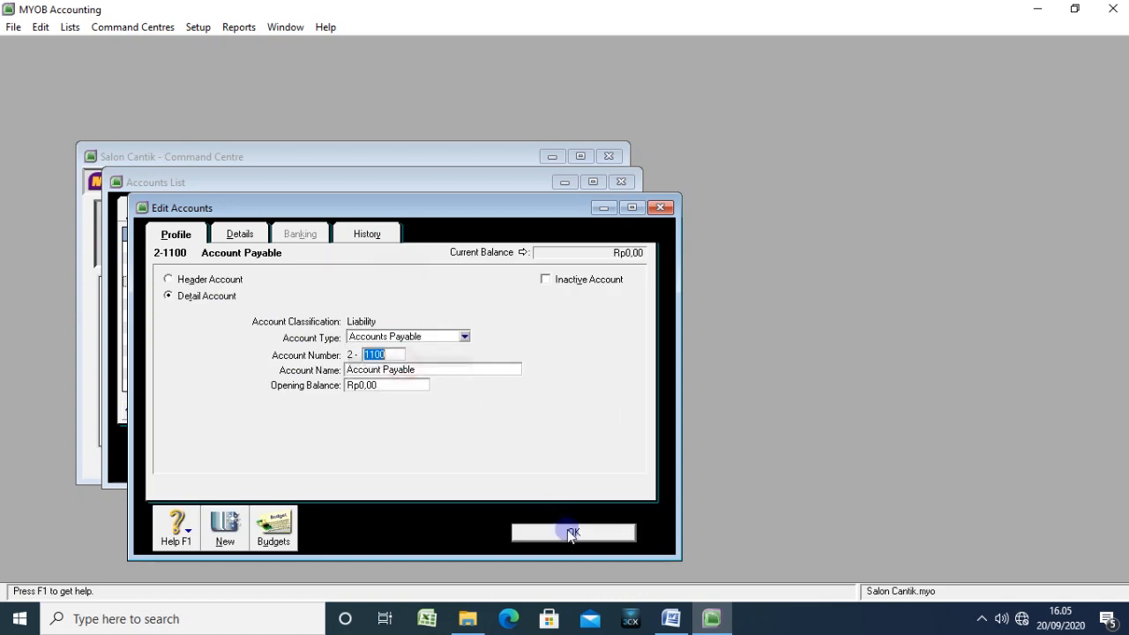
pyautogui.click(570, 531)
# Step: Set the account type of 2-1200 Accruad Expense to Other Current Liability
pyautogui.click(379, 293)
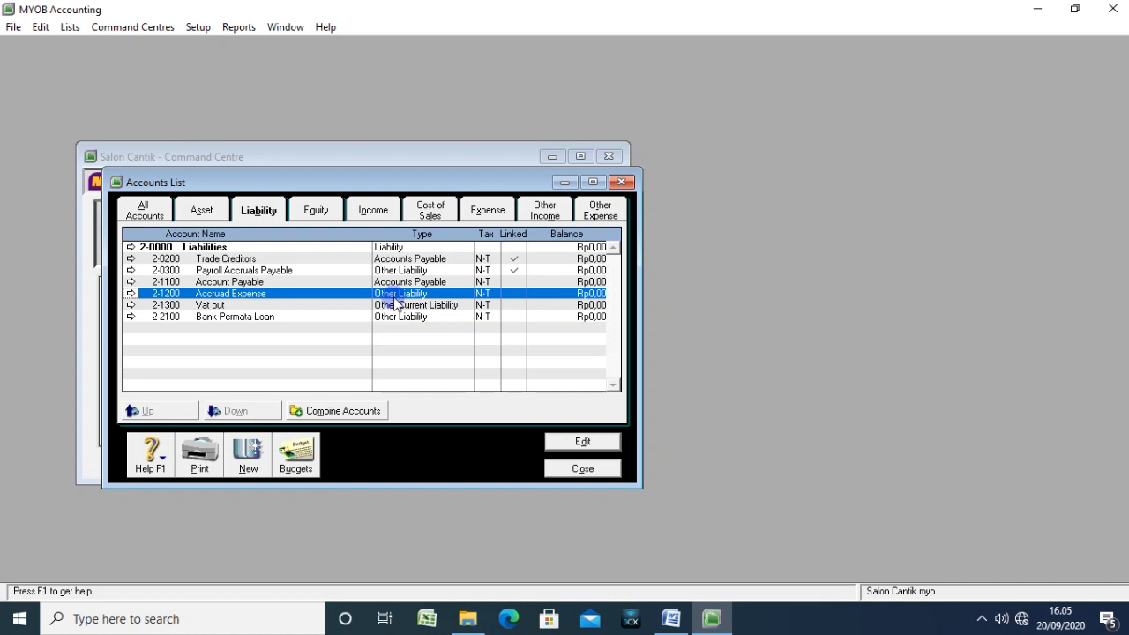
pyautogui.doubleClick(395, 302)
pyautogui.click(432, 339)
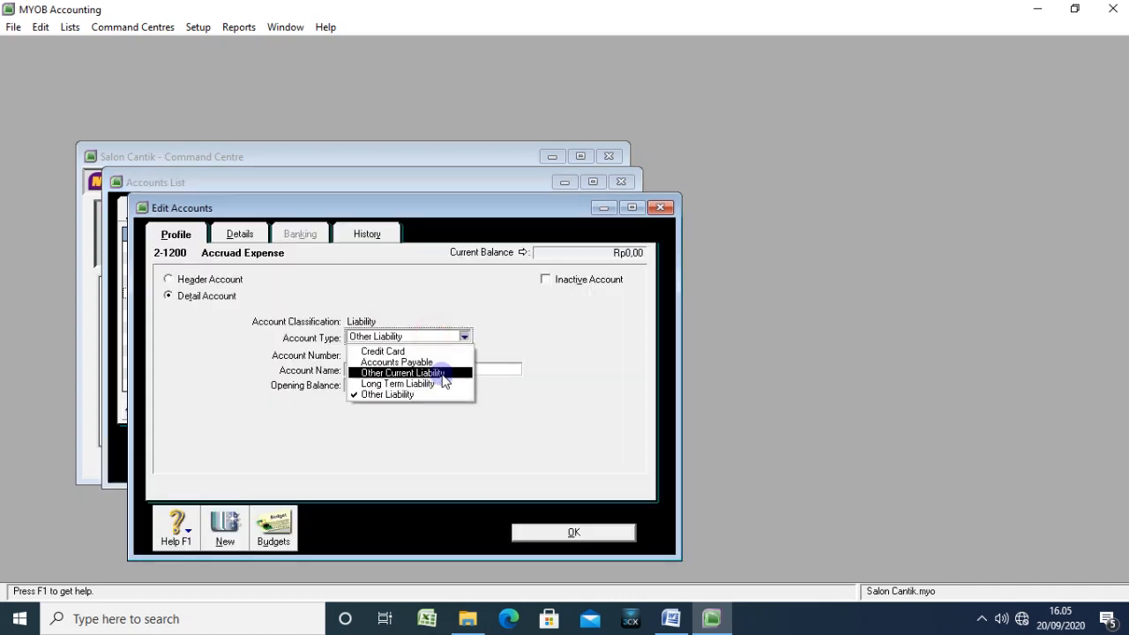
pyautogui.click(443, 374)
pyautogui.click(529, 532)
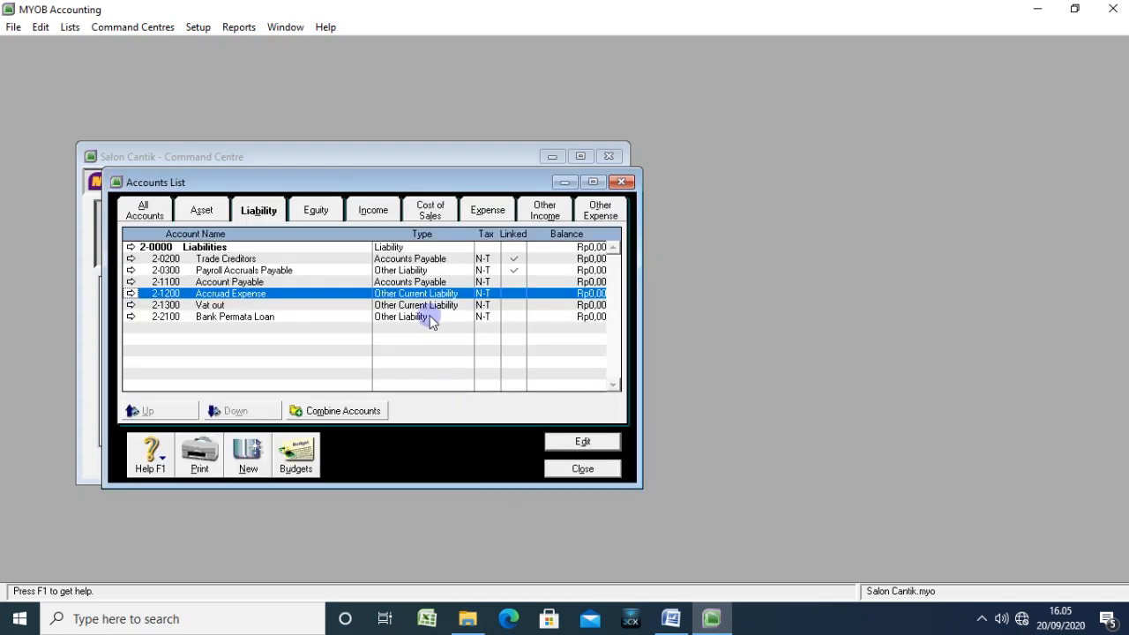
# Step: Set the account type of 2-2100 Bank Permata Loan to Long Term Liability
pyautogui.click(418, 305)
pyautogui.click(419, 318)
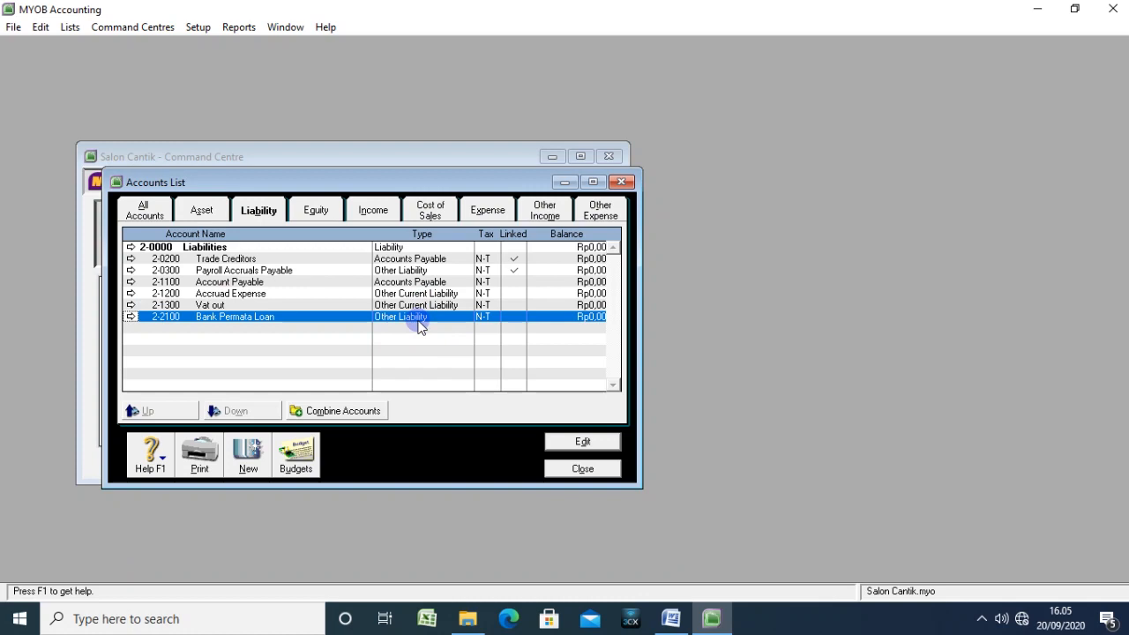
pyautogui.doubleClick(419, 323)
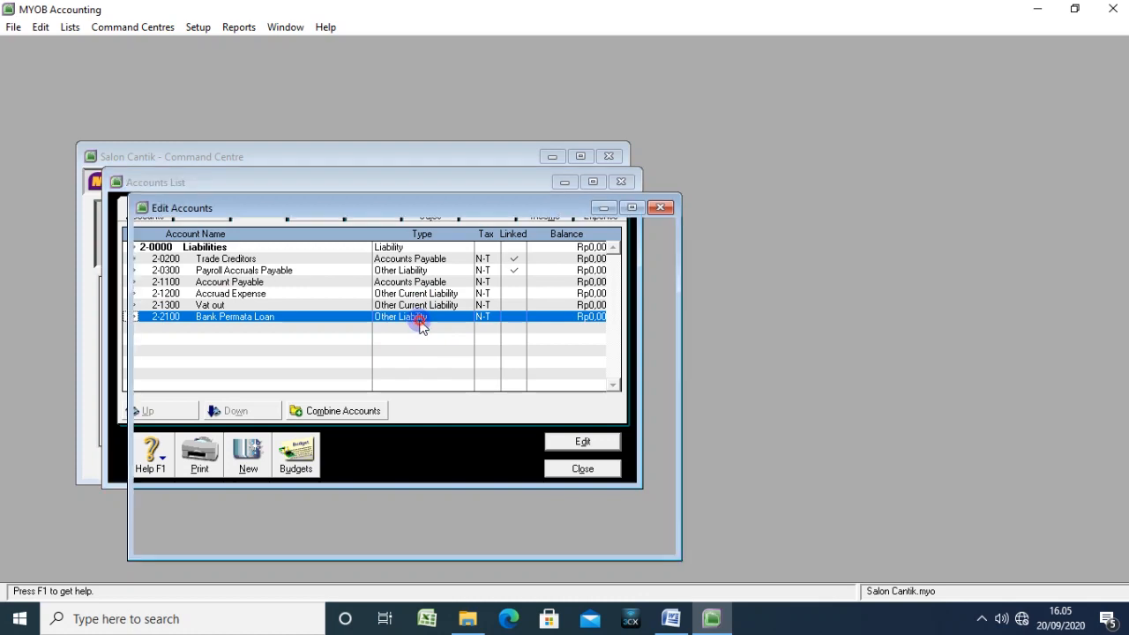
pyautogui.click(409, 336)
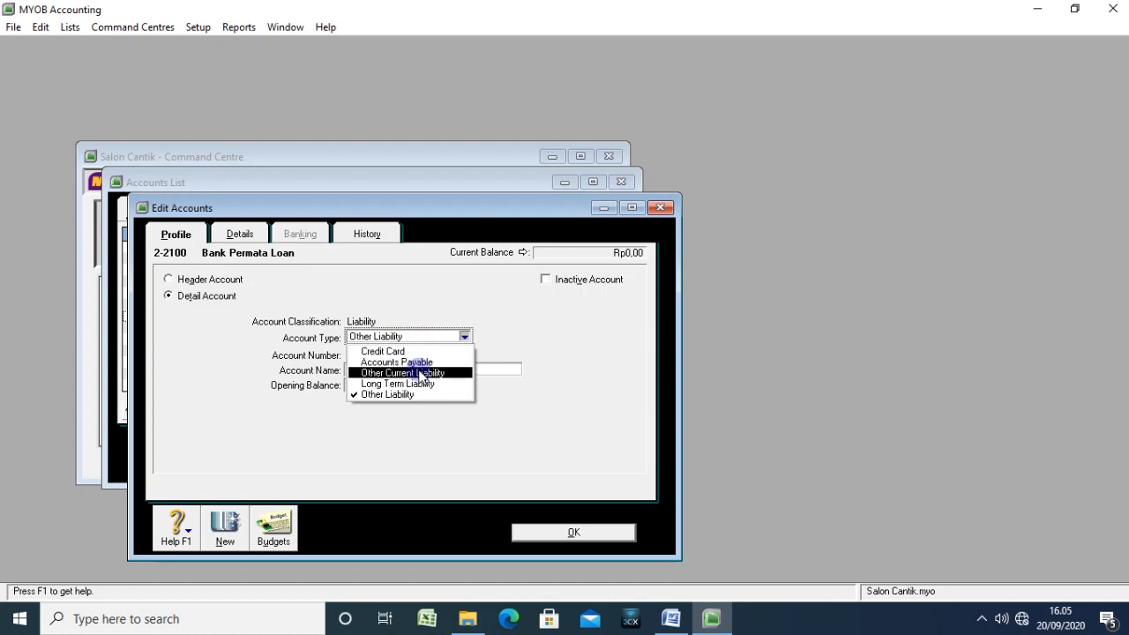
pyautogui.click(407, 384)
pyautogui.click(542, 534)
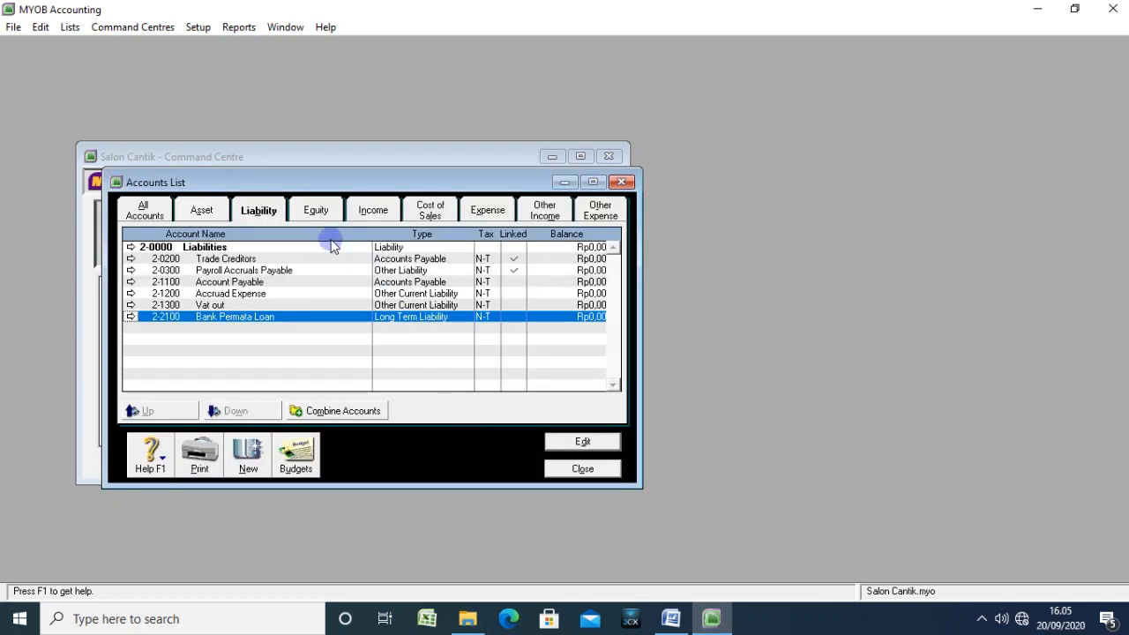
# Step: Review the equity, income, cost of sales, expense, other income and other expense accounts, and close the accounts list
pyautogui.click(317, 212)
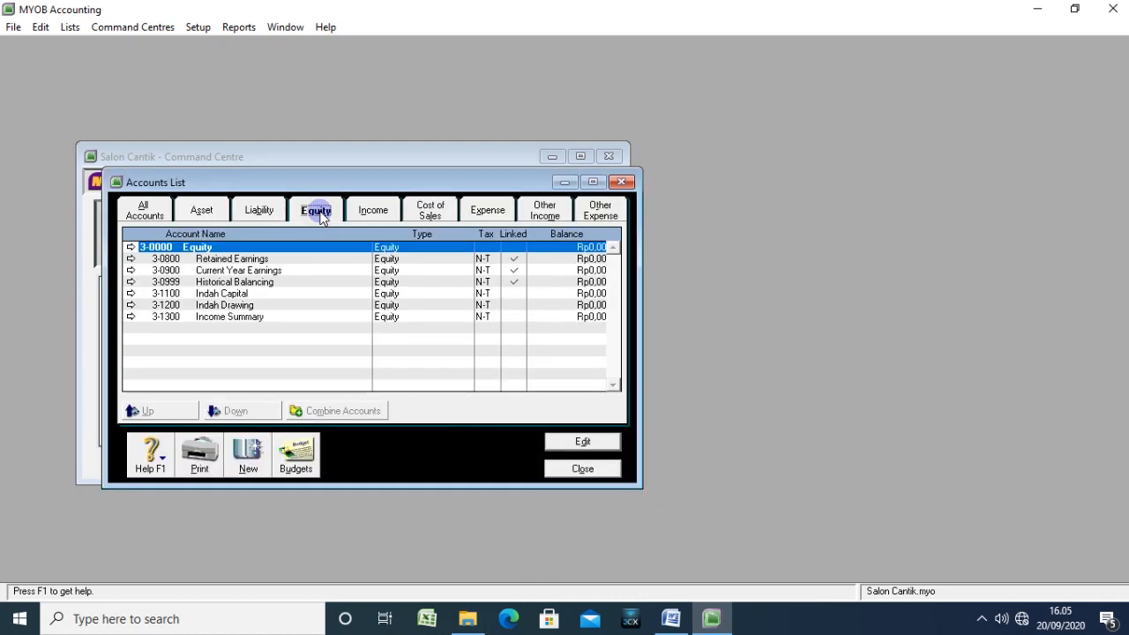
pyautogui.click(366, 206)
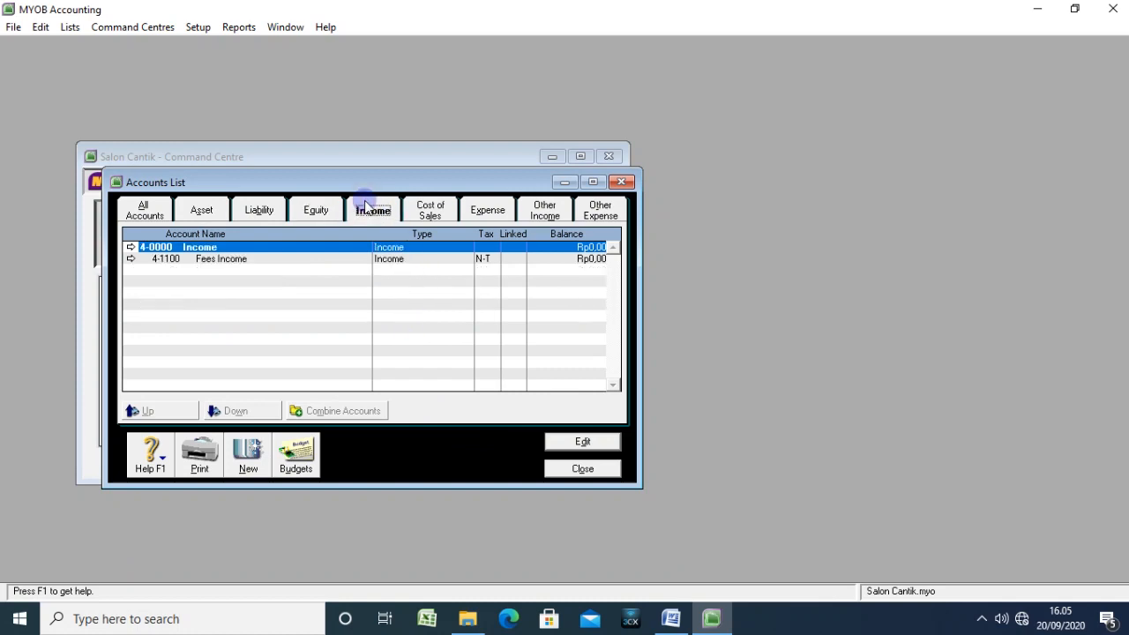
pyautogui.click(438, 212)
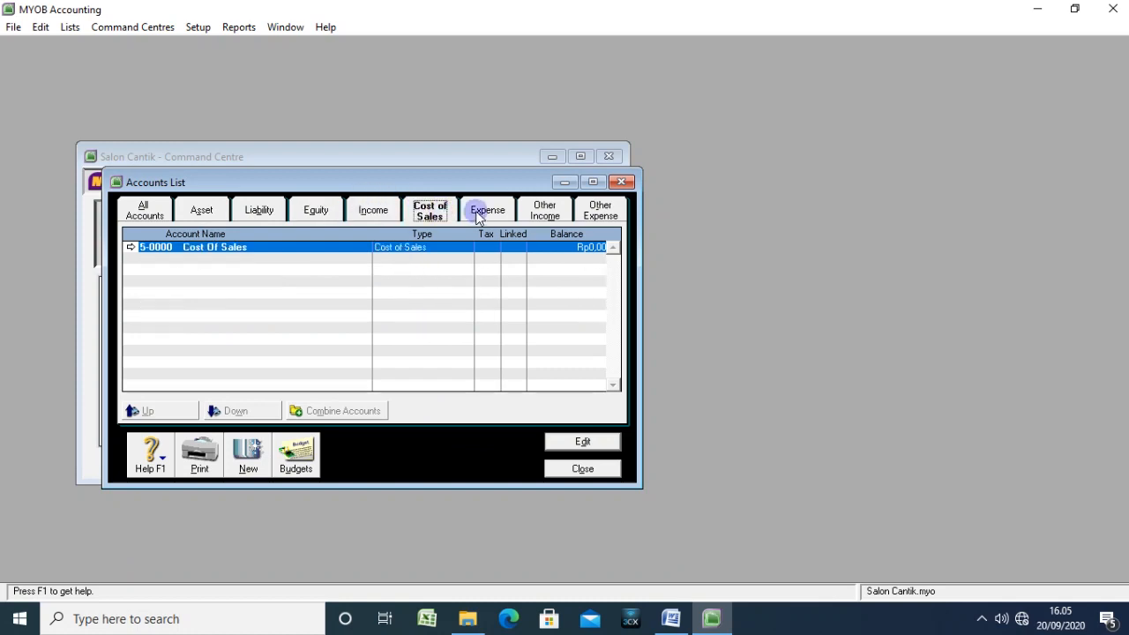
pyautogui.click(478, 216)
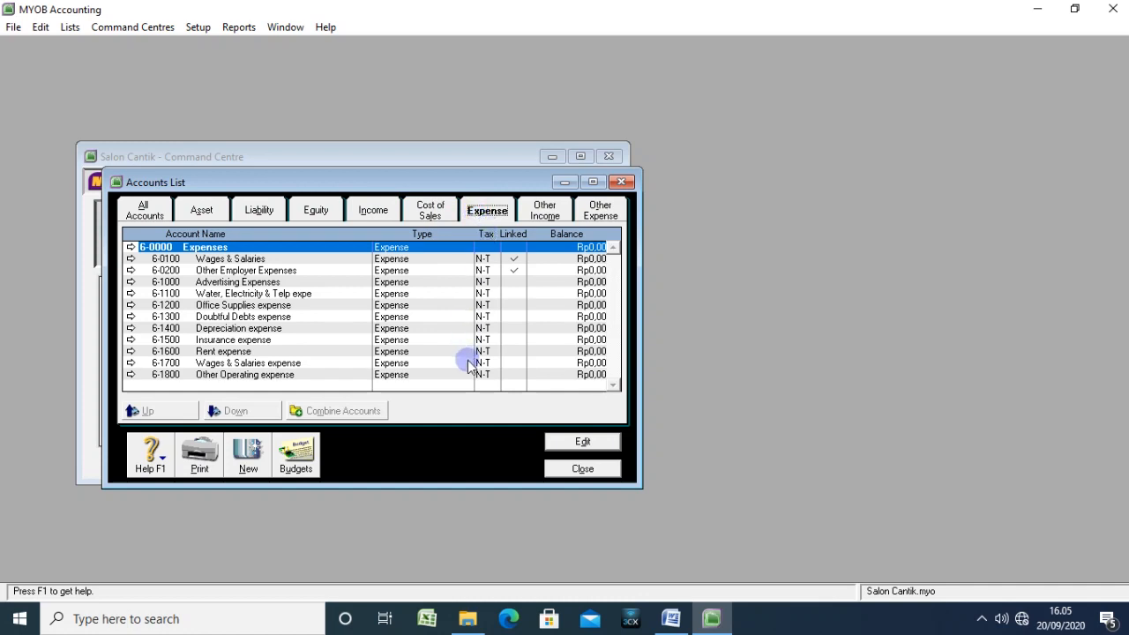
pyautogui.click(527, 215)
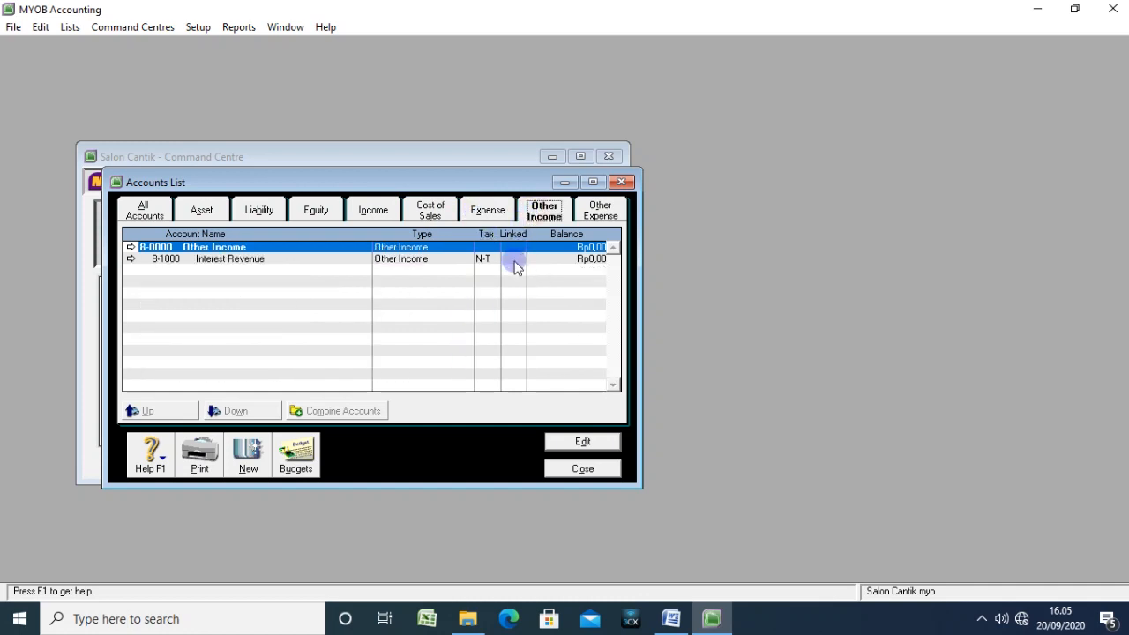
pyautogui.click(600, 212)
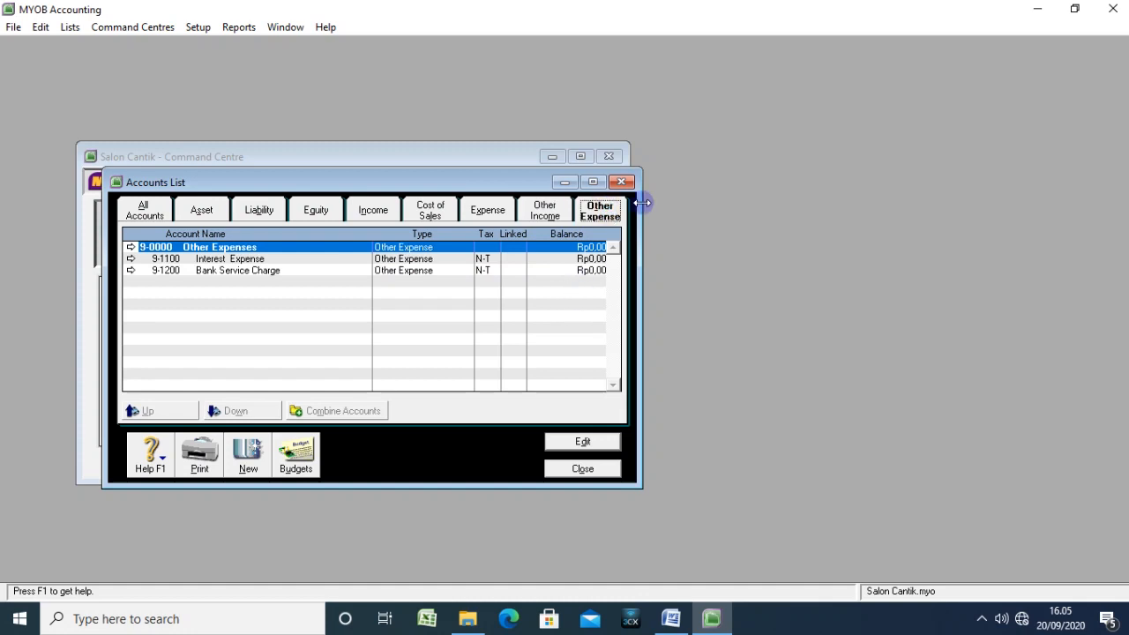
pyautogui.click(622, 181)
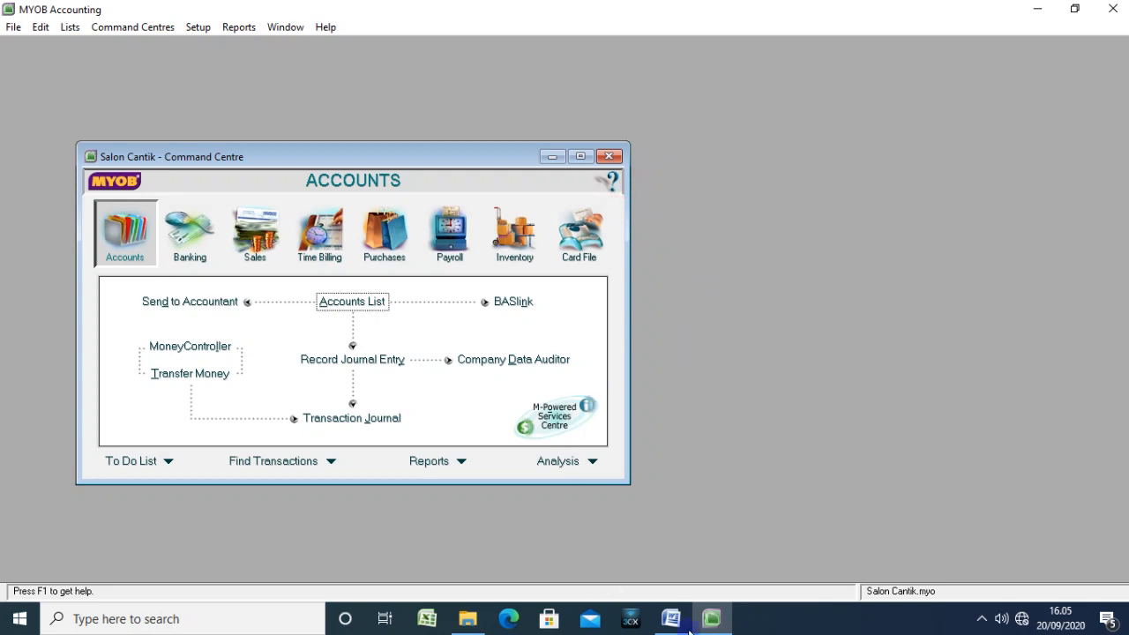
# Step: View the linked accounts for accounts and banking, and close them without changes
pyautogui.click(196, 27)
pyautogui.moveTo(248, 84)
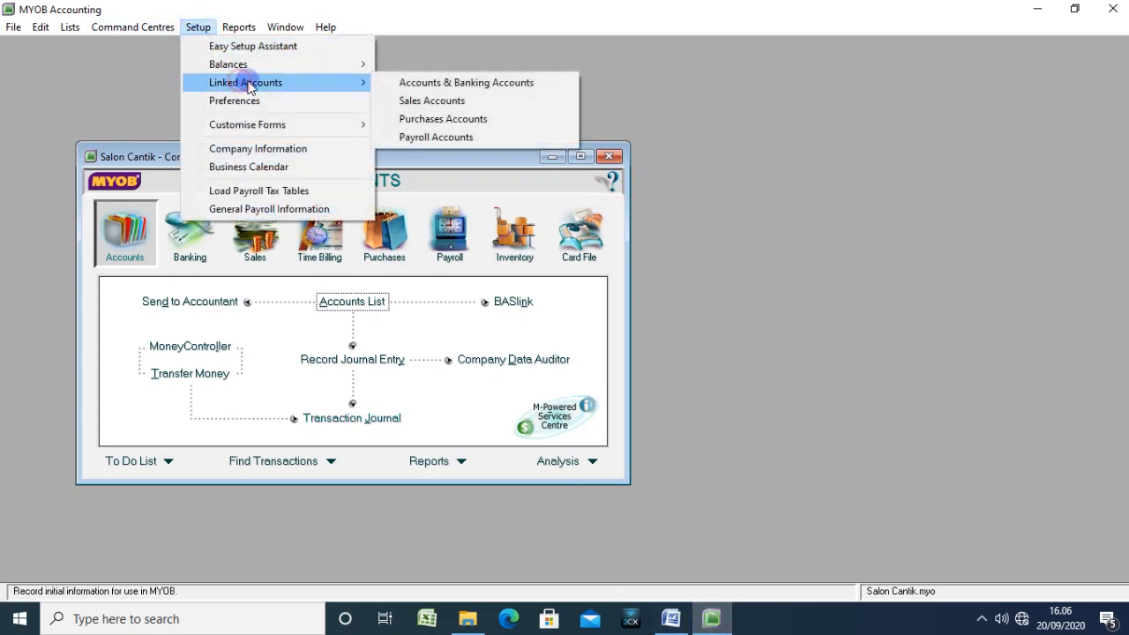
pyautogui.click(416, 82)
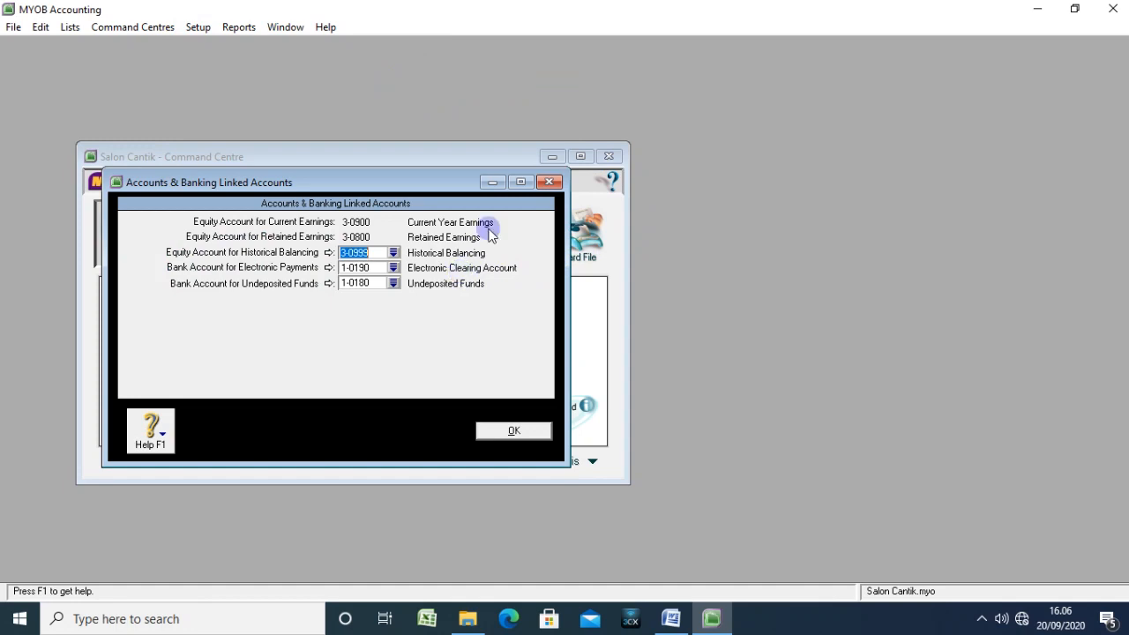
pyautogui.click(549, 182)
# Step: Reopen the Accounts & Banking linked accounts and check the account choices for electronic payments without changing the selection
pyautogui.click(199, 30)
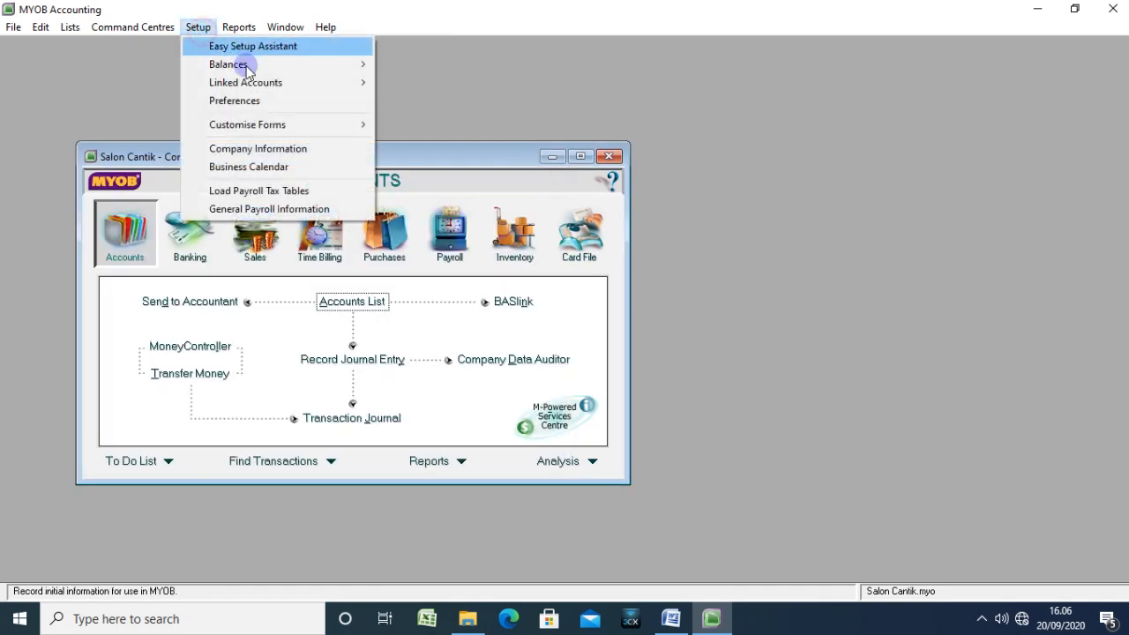
pyautogui.moveTo(247, 67)
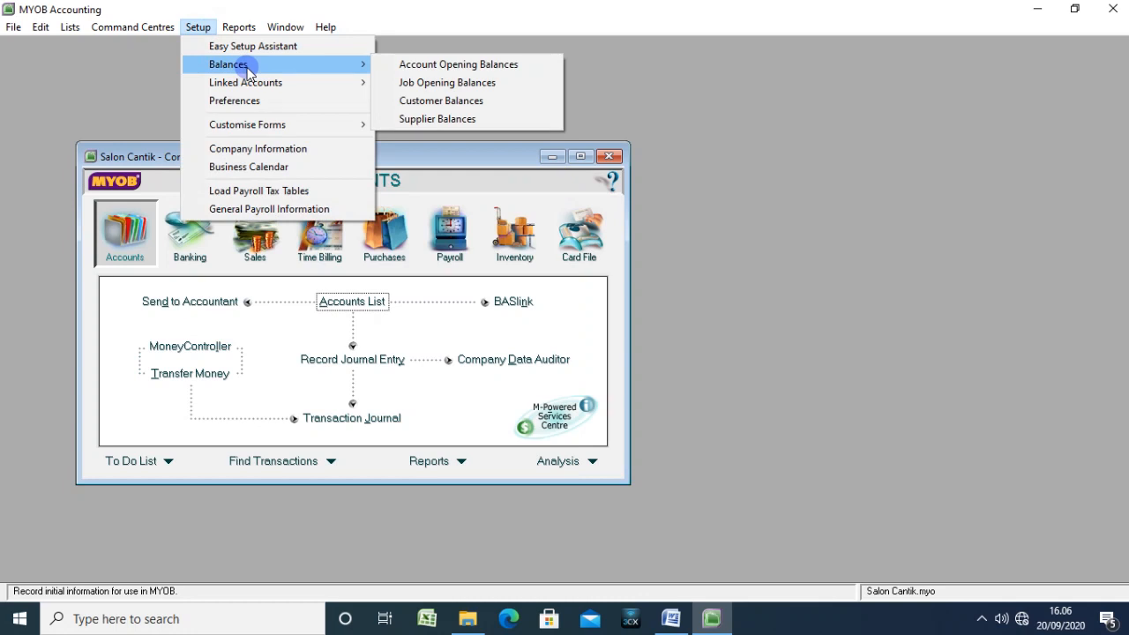
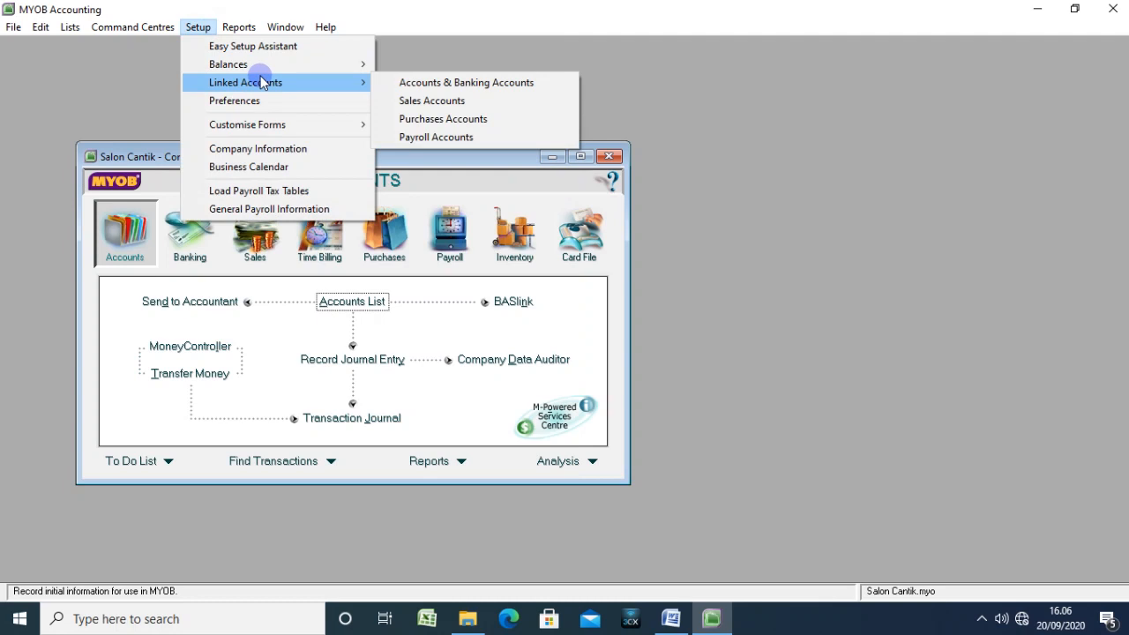
pyautogui.click(428, 82)
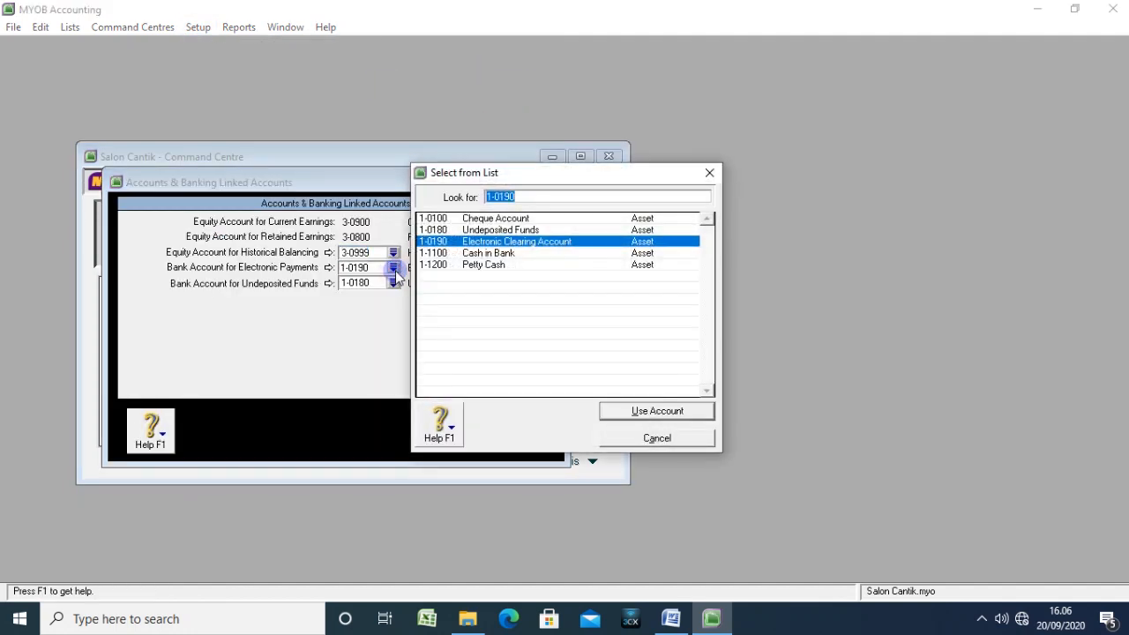
pyautogui.click(643, 438)
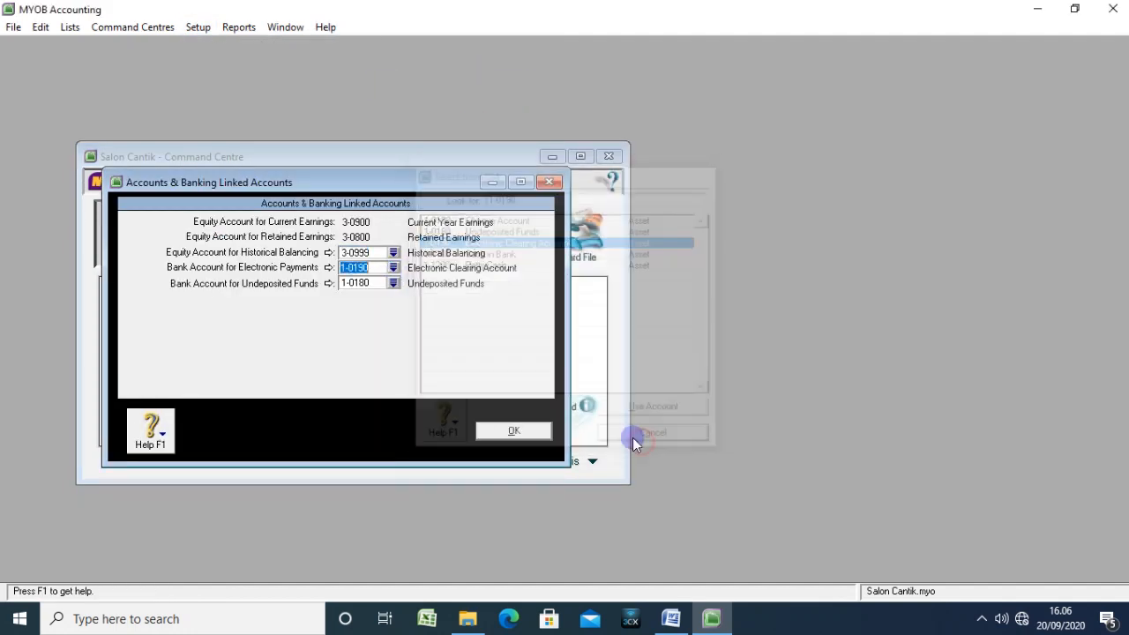
pyautogui.click(393, 283)
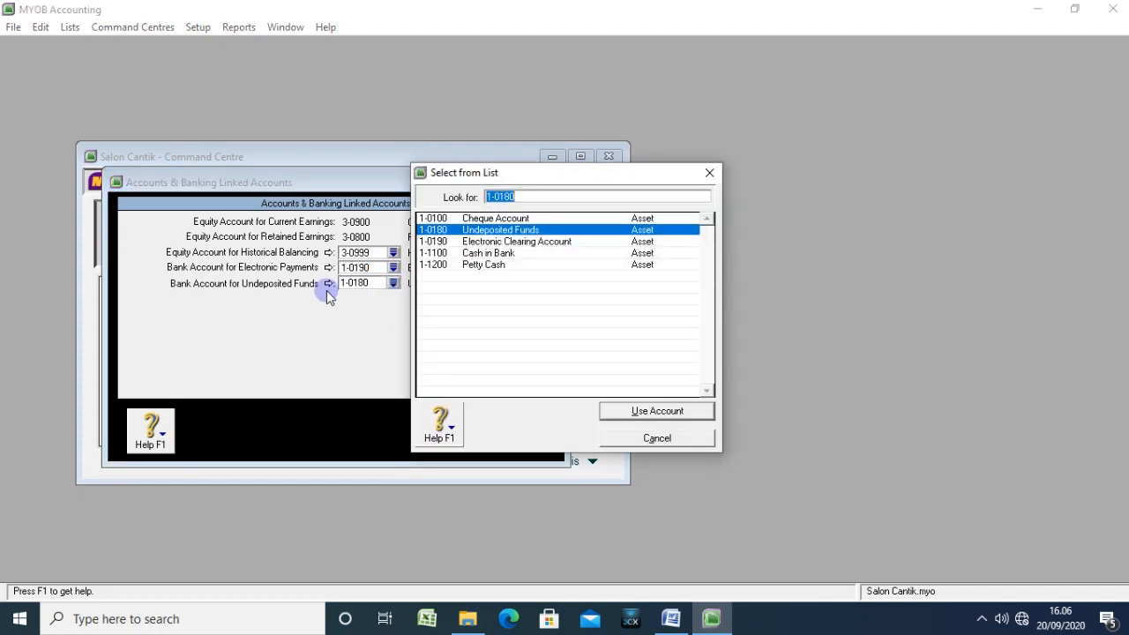
pyautogui.click(495, 253)
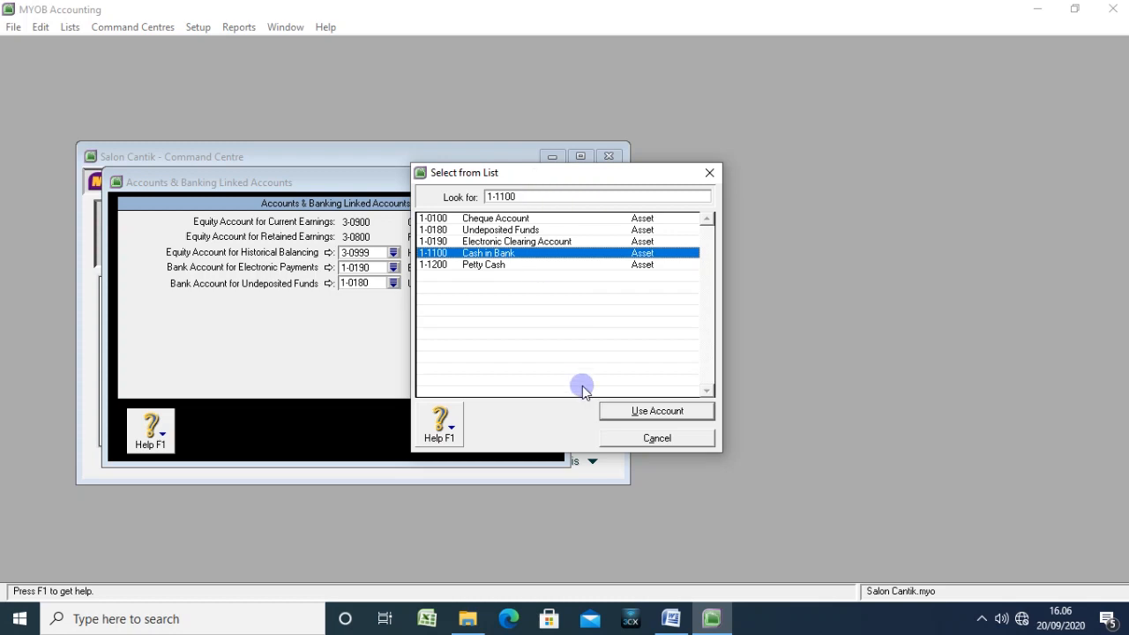
pyautogui.click(618, 412)
pyautogui.click(519, 383)
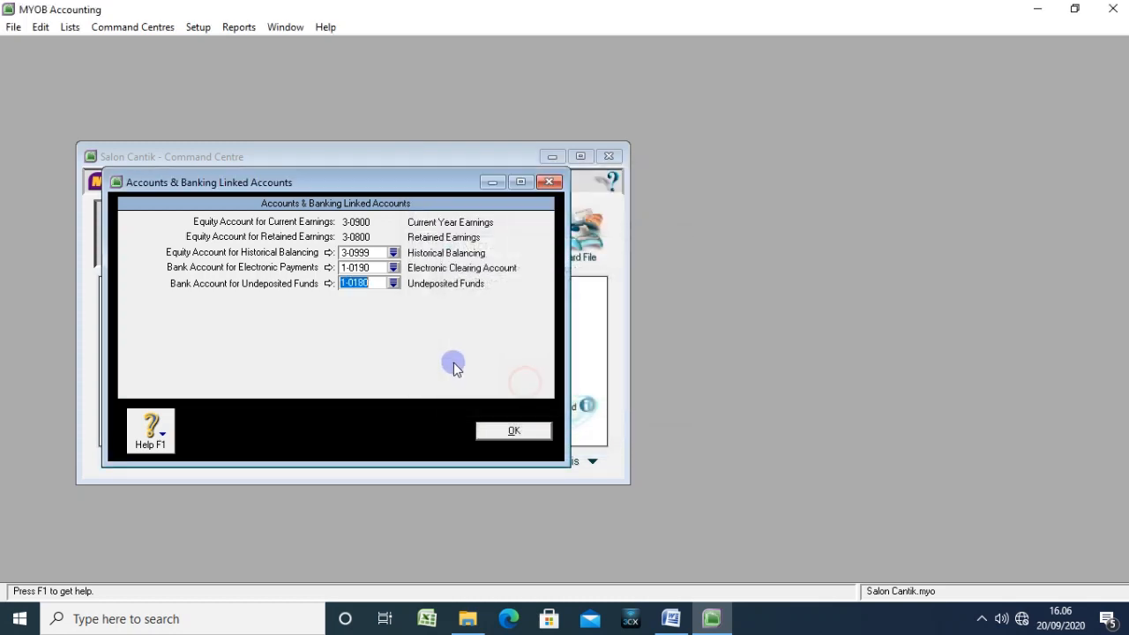
# Step: Set the linked bank account for undeposited funds to 1-1100 Cash in Bank, accept the change and save the linked accounts
pyautogui.click(393, 283)
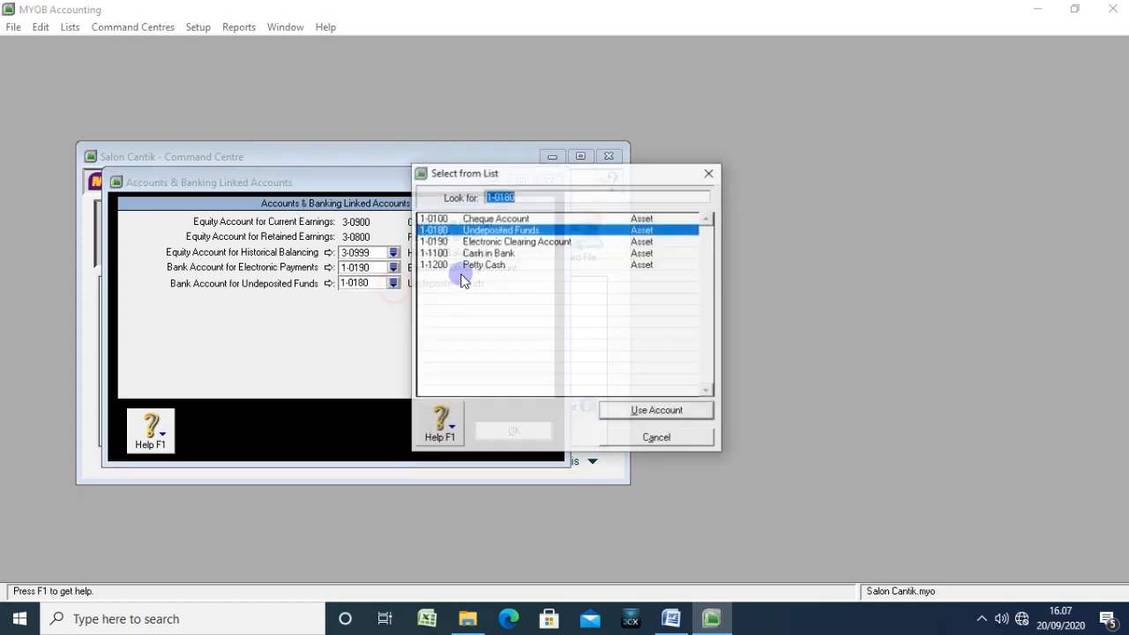
pyautogui.click(491, 253)
pyautogui.click(621, 416)
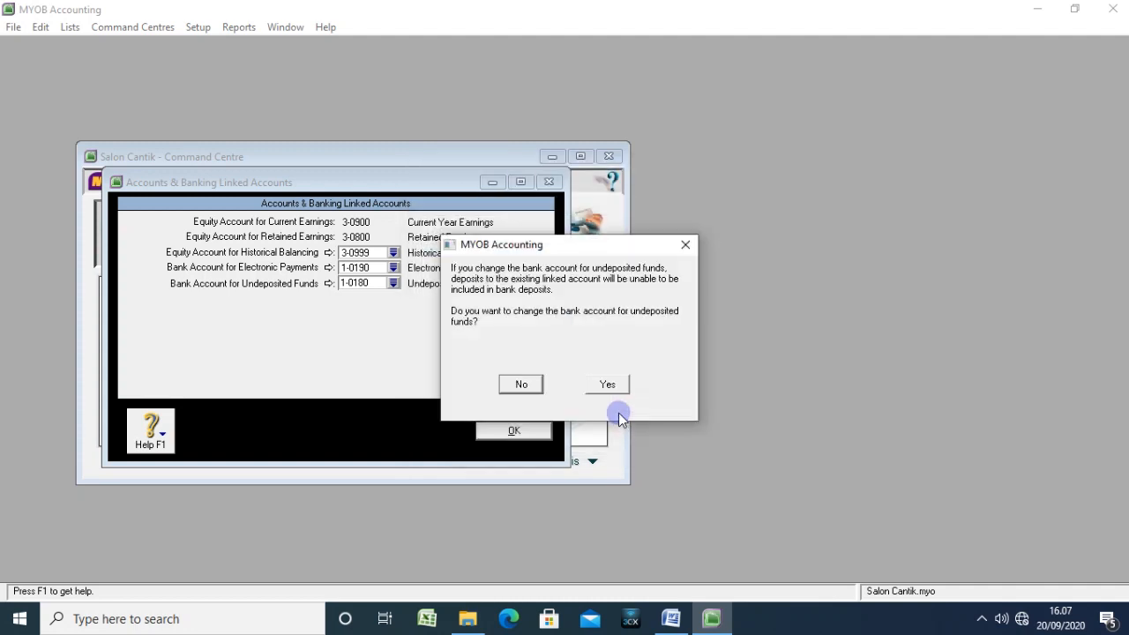
pyautogui.click(602, 383)
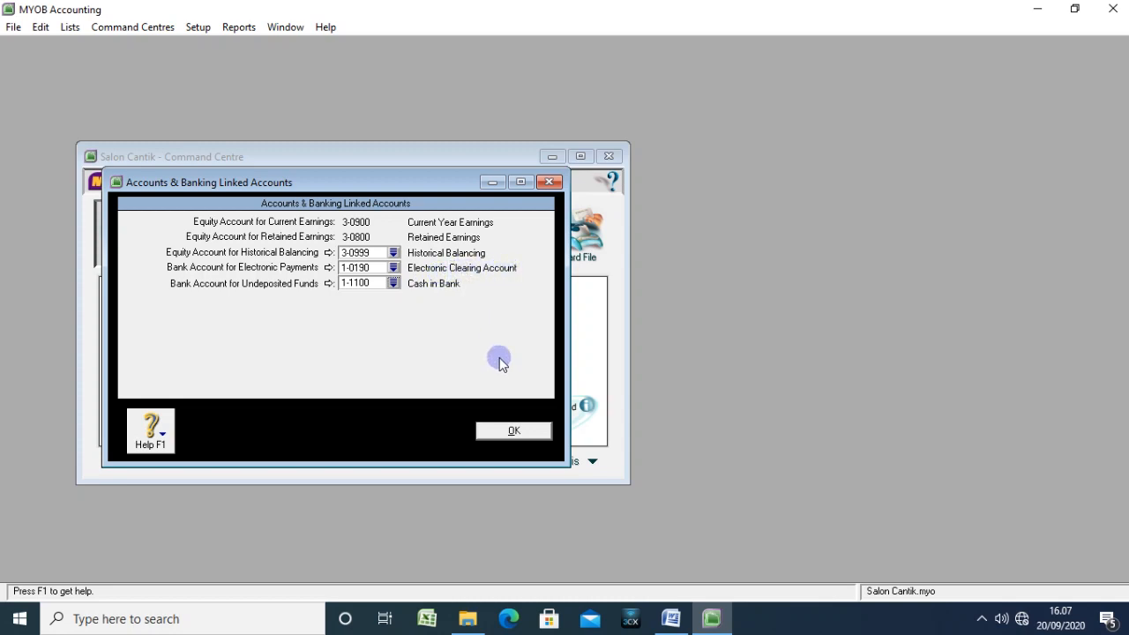
pyautogui.click(510, 433)
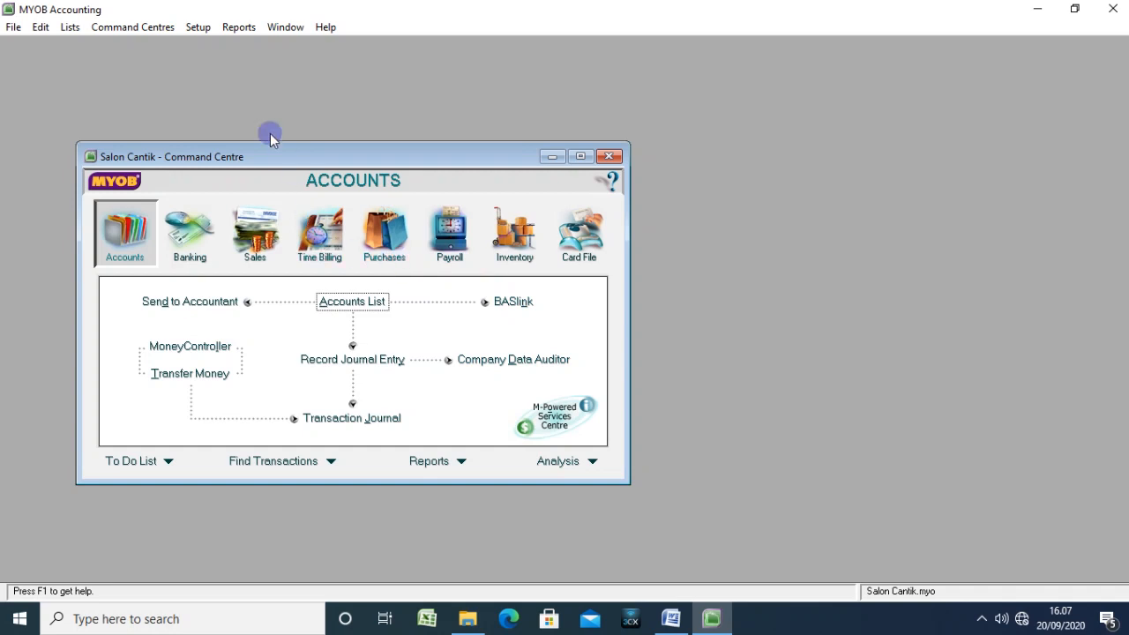
# Step: Open the Sales linked accounts and set the asset account for tracking receivables to 1-1300 Accounts Receivable
pyautogui.click(197, 27)
pyautogui.moveTo(222, 80)
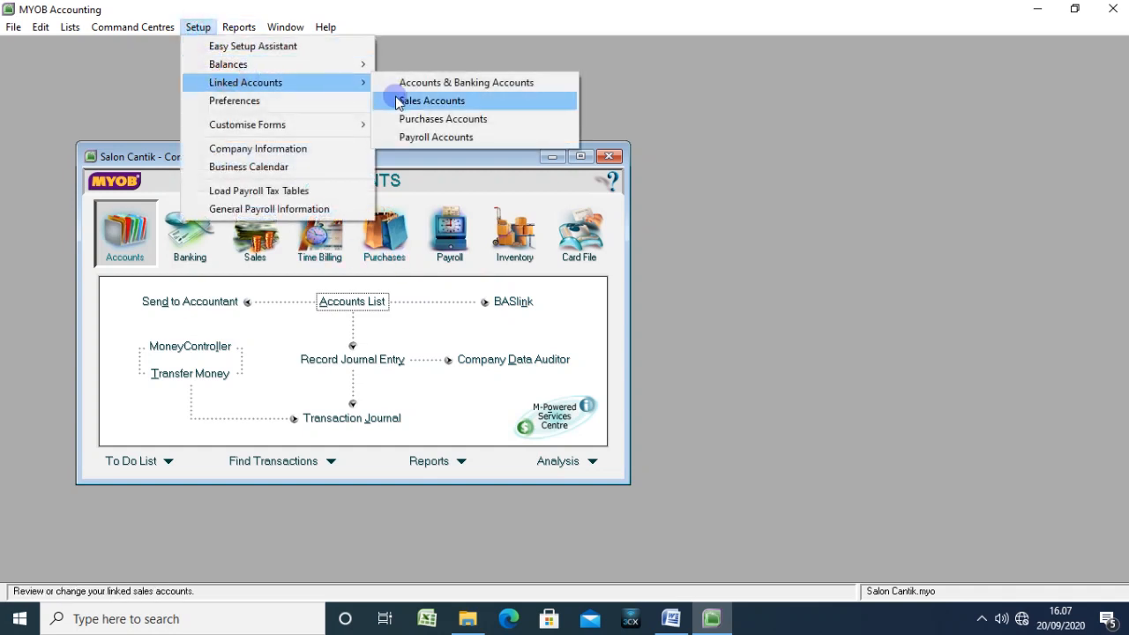
pyautogui.click(396, 101)
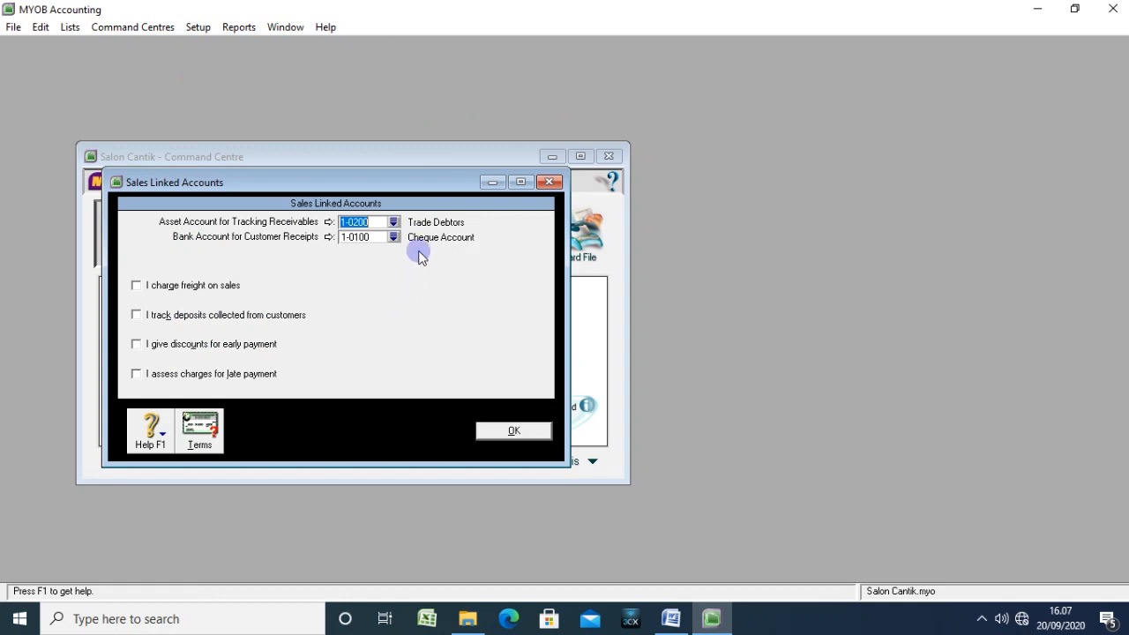
pyautogui.click(394, 222)
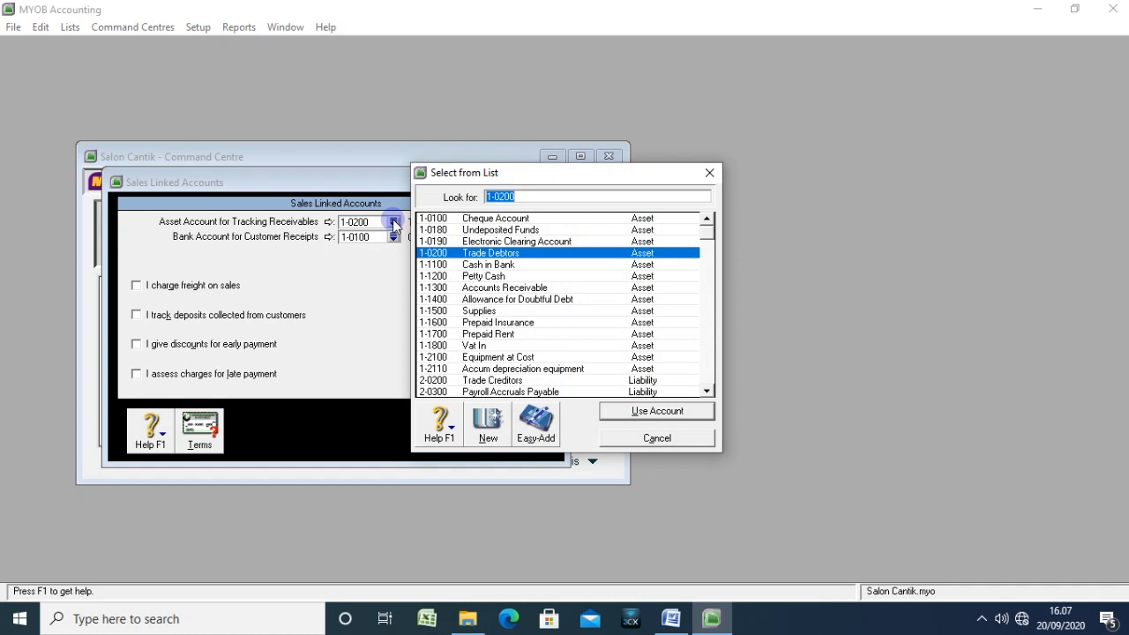
pyautogui.click(504, 289)
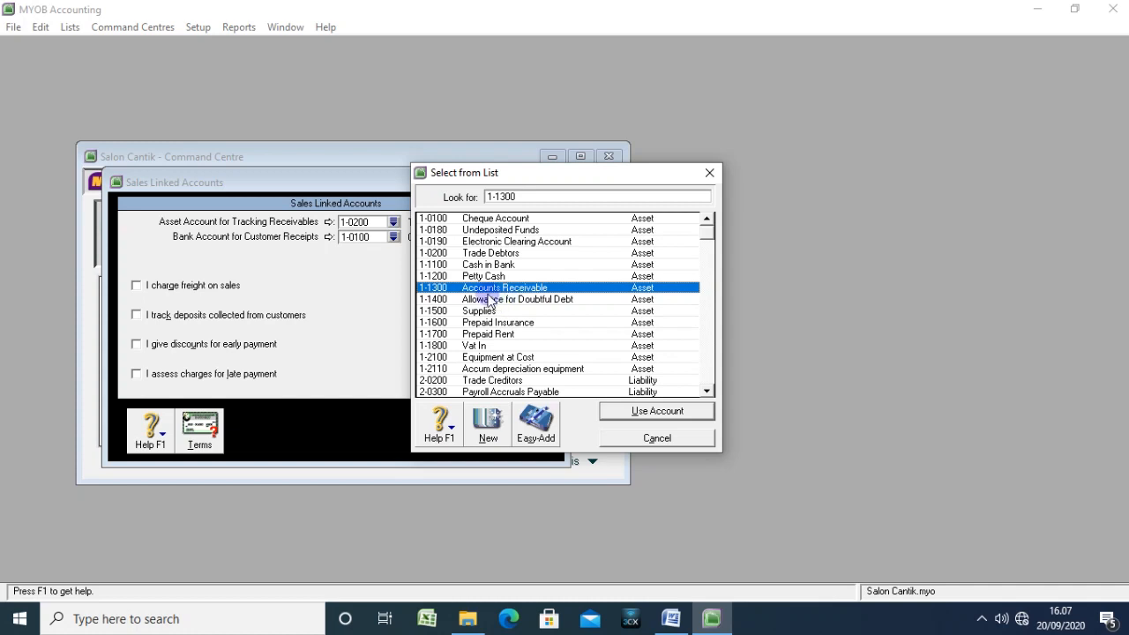
pyautogui.click(629, 413)
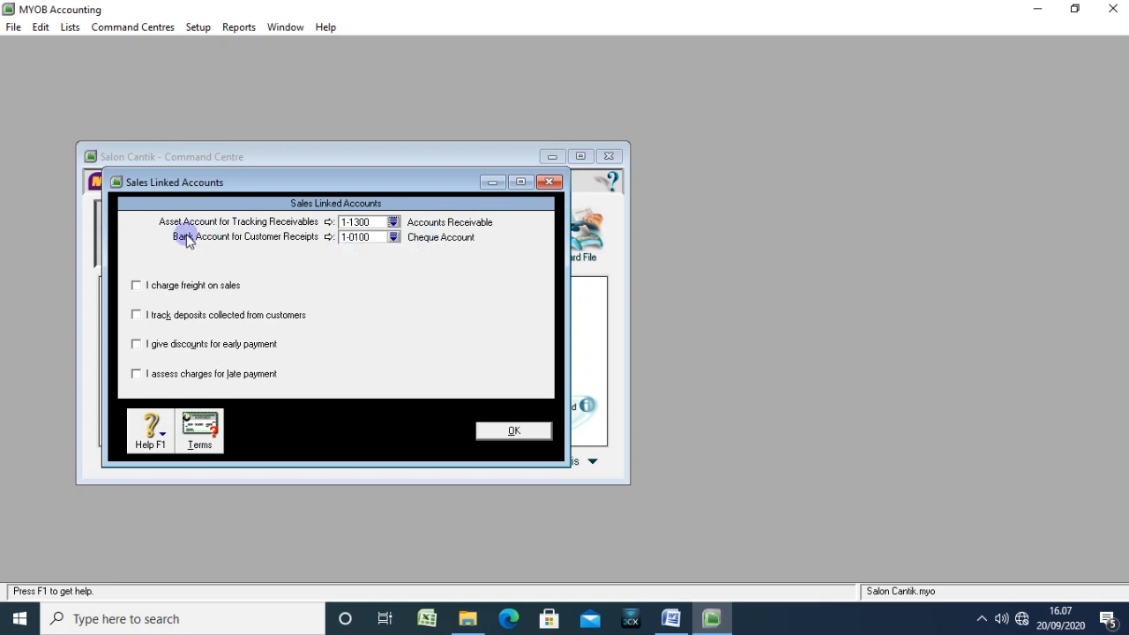
# Step: Set the bank account for customer receipts to 1-1100 Cash in Bank and save the sales linked accounts
pyautogui.click(393, 237)
pyautogui.click(466, 254)
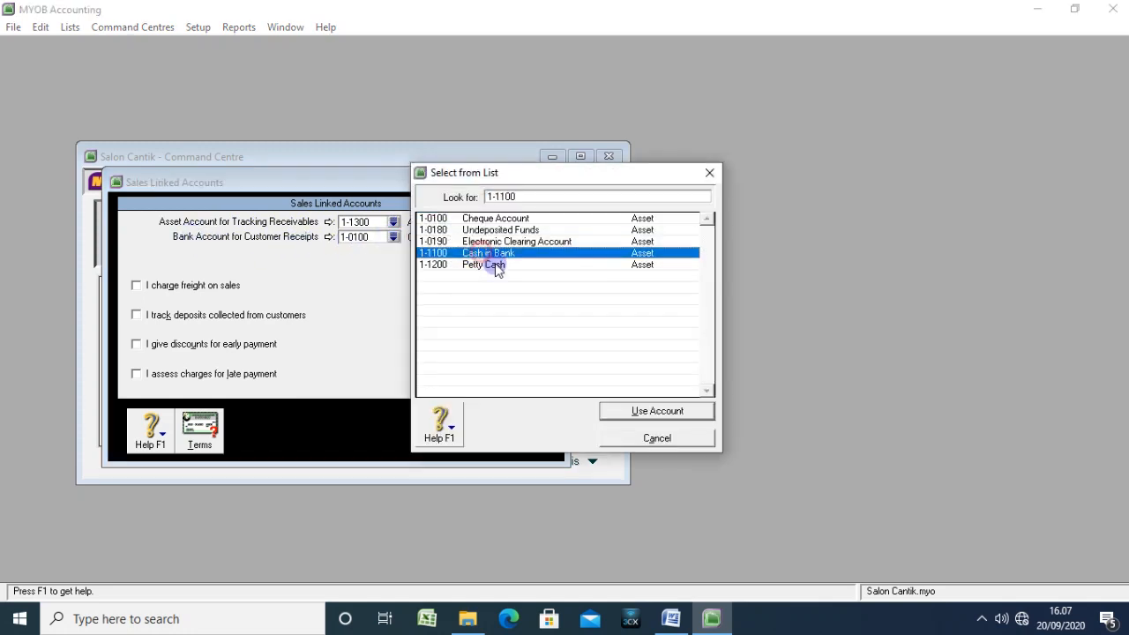
pyautogui.click(605, 410)
pyautogui.click(498, 430)
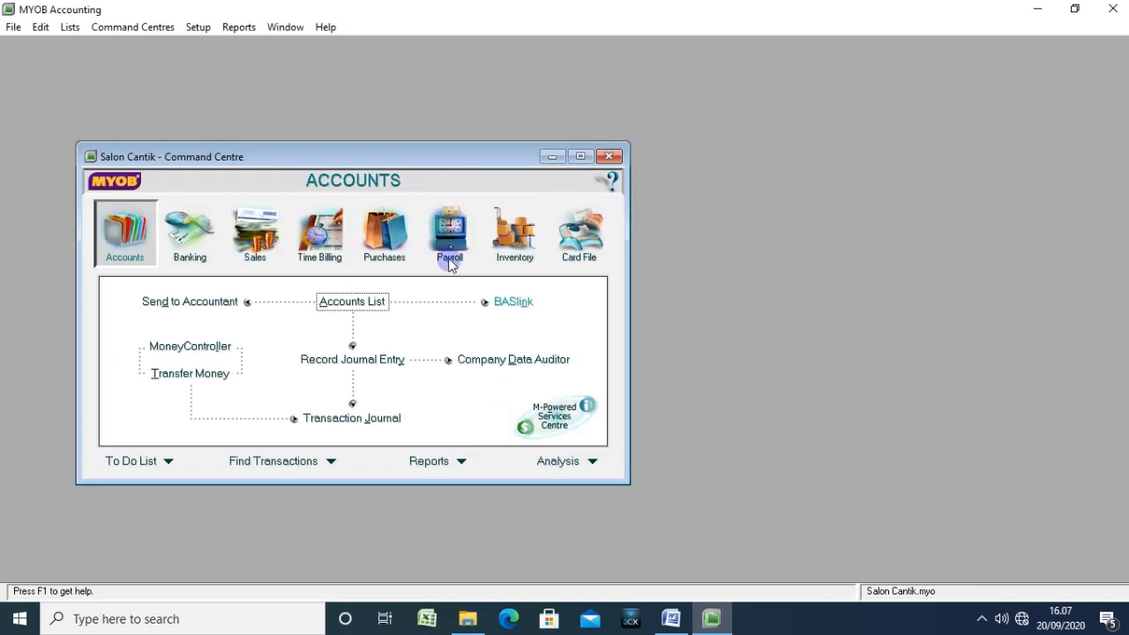
# Step: Open the Purchases linked accounts and set the liability account for tracking payables to 2-1100 Account Payable
pyautogui.click(199, 28)
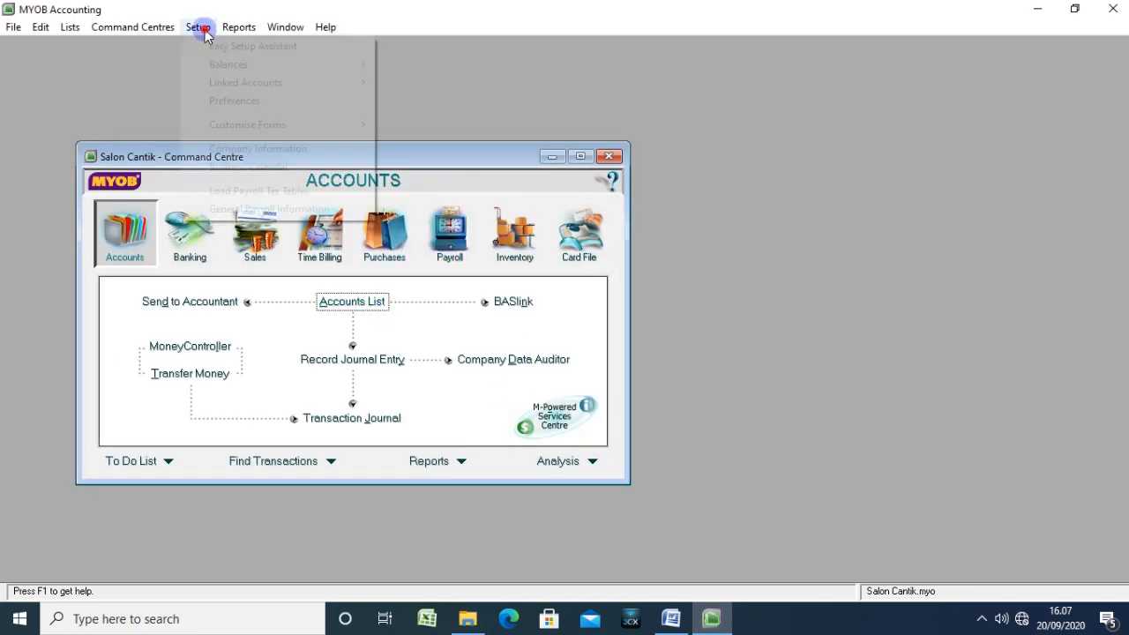
pyautogui.click(231, 82)
pyautogui.click(433, 117)
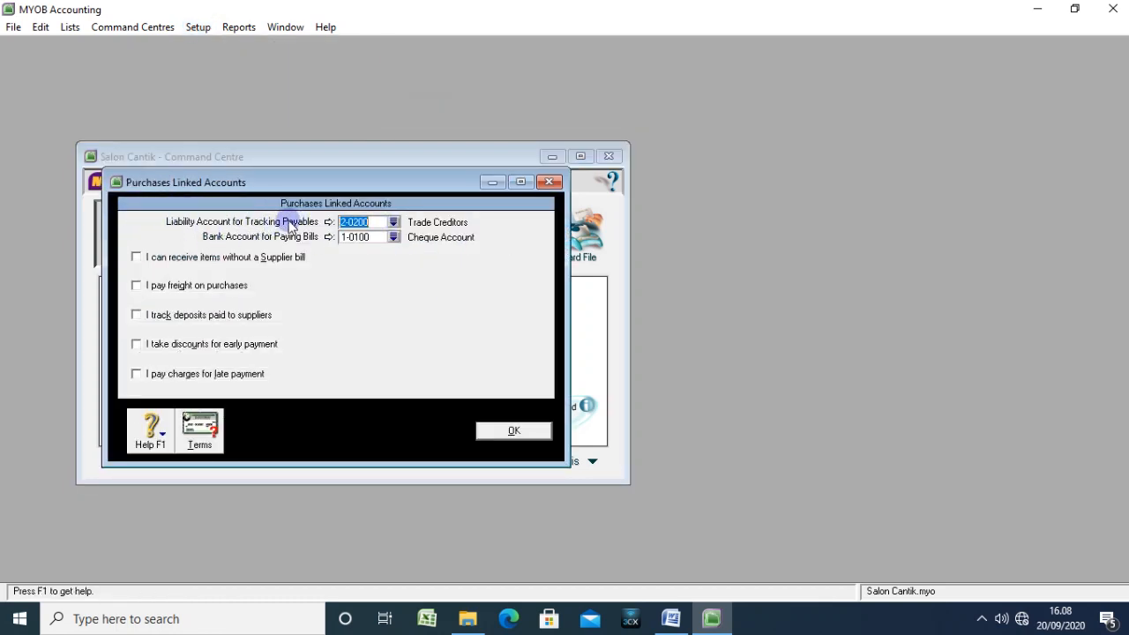
pyautogui.click(394, 222)
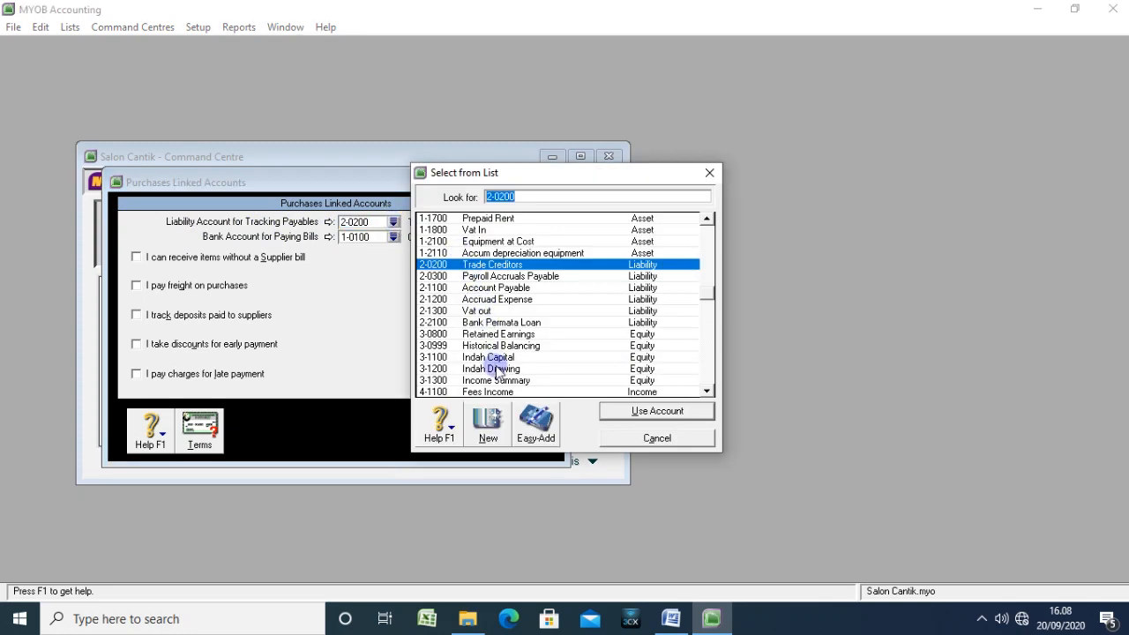
pyautogui.scroll(4, 498, 366)
pyautogui.scroll(-3, 501, 357)
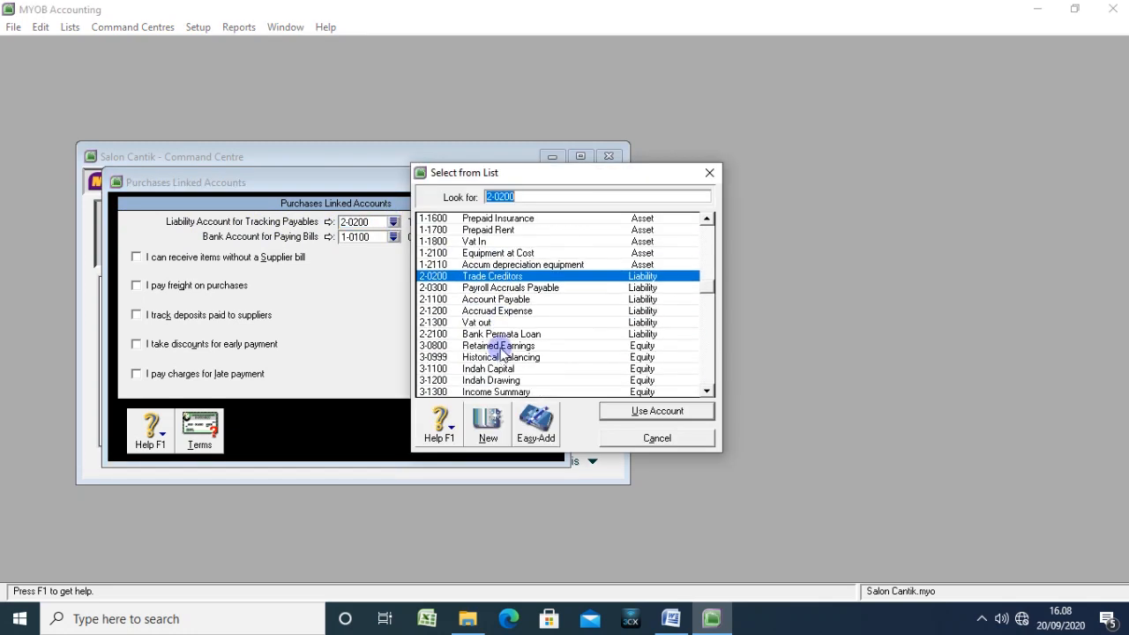
pyautogui.scroll(-4, 501, 353)
pyautogui.scroll(4, 503, 351)
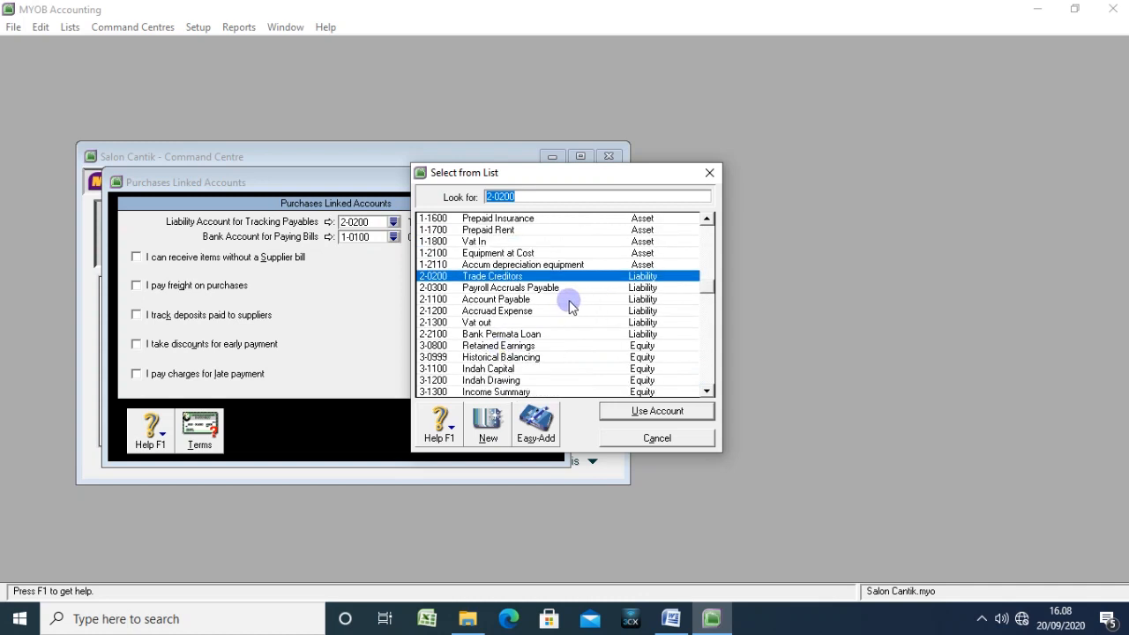
pyautogui.click(529, 300)
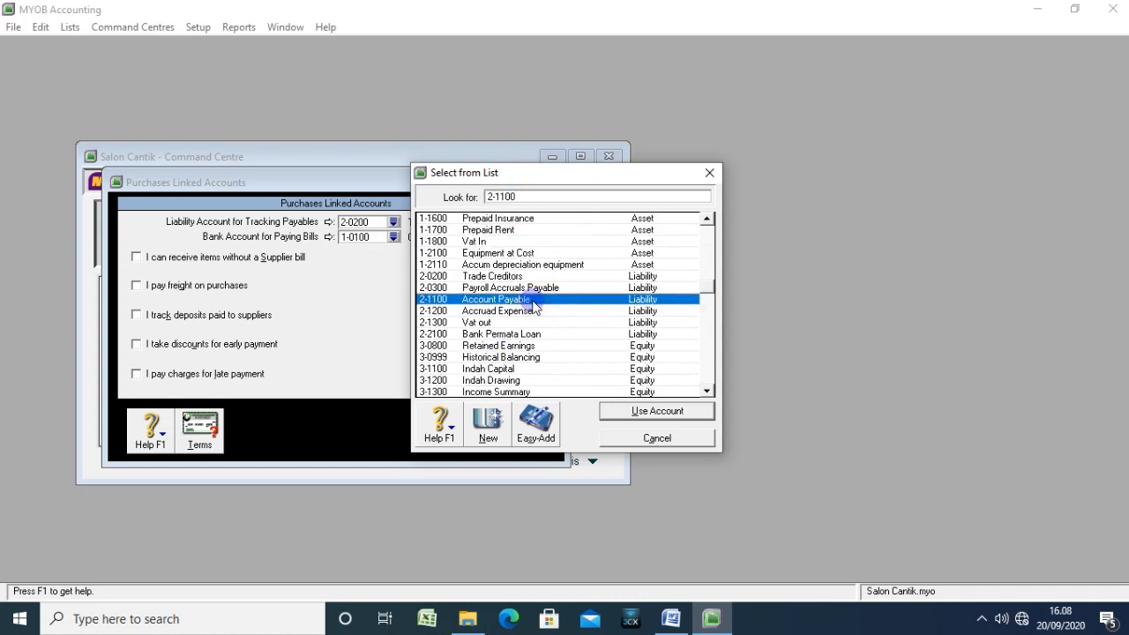
pyautogui.click(650, 410)
# Step: Set the bank account for paying bills to 1-1100 Cash in Bank and save the purchases linked accounts
pyautogui.click(385, 236)
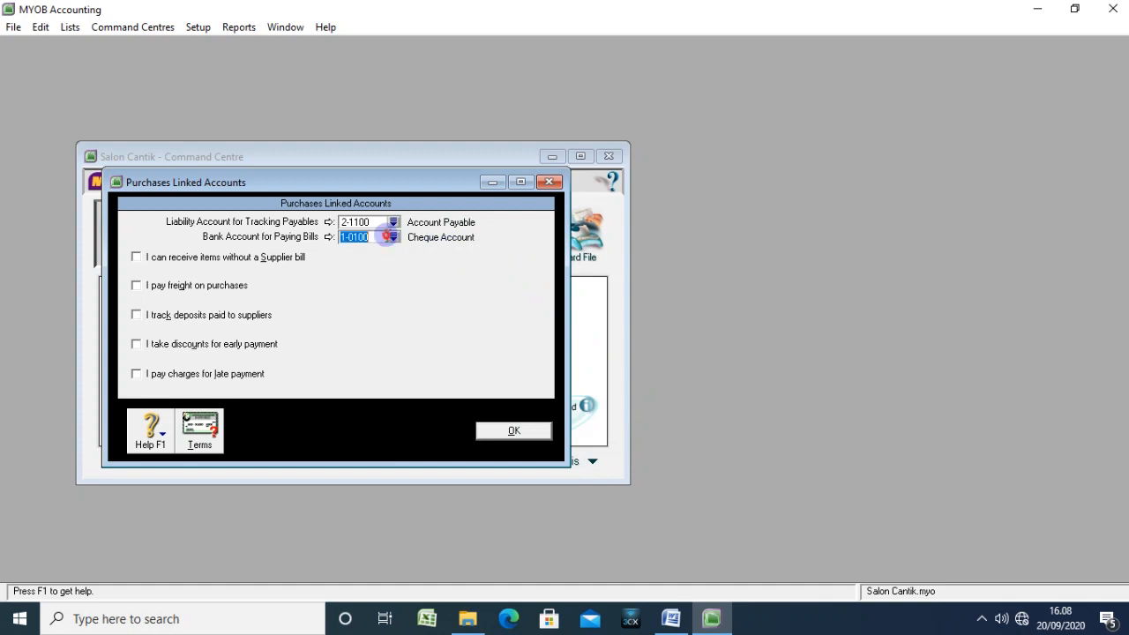
pyautogui.click(393, 237)
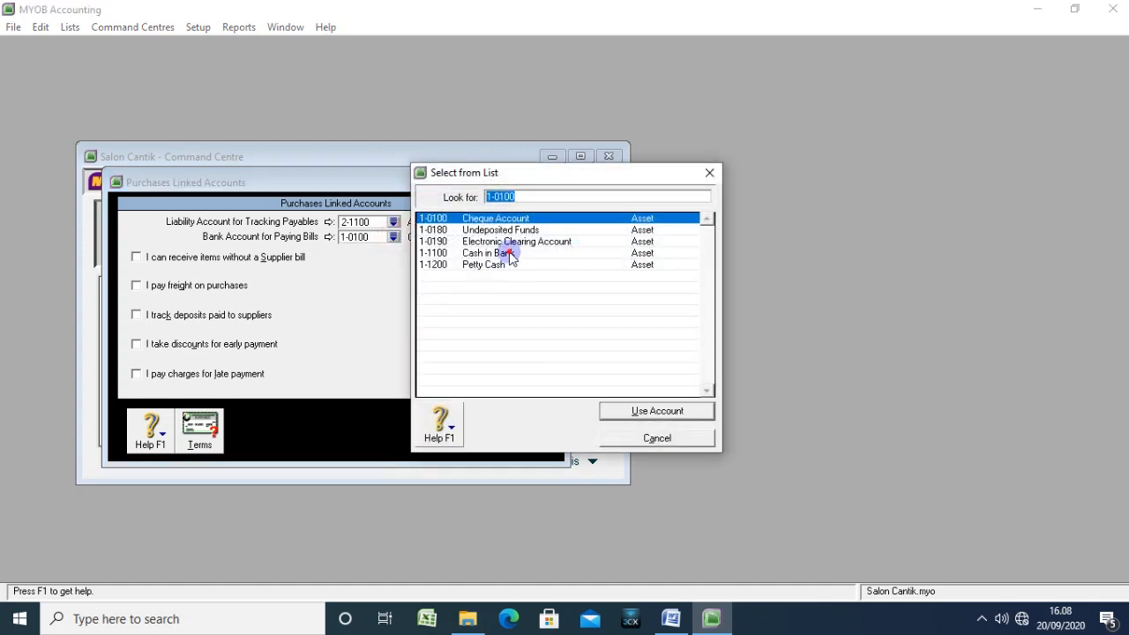
pyautogui.click(509, 256)
pyautogui.click(607, 410)
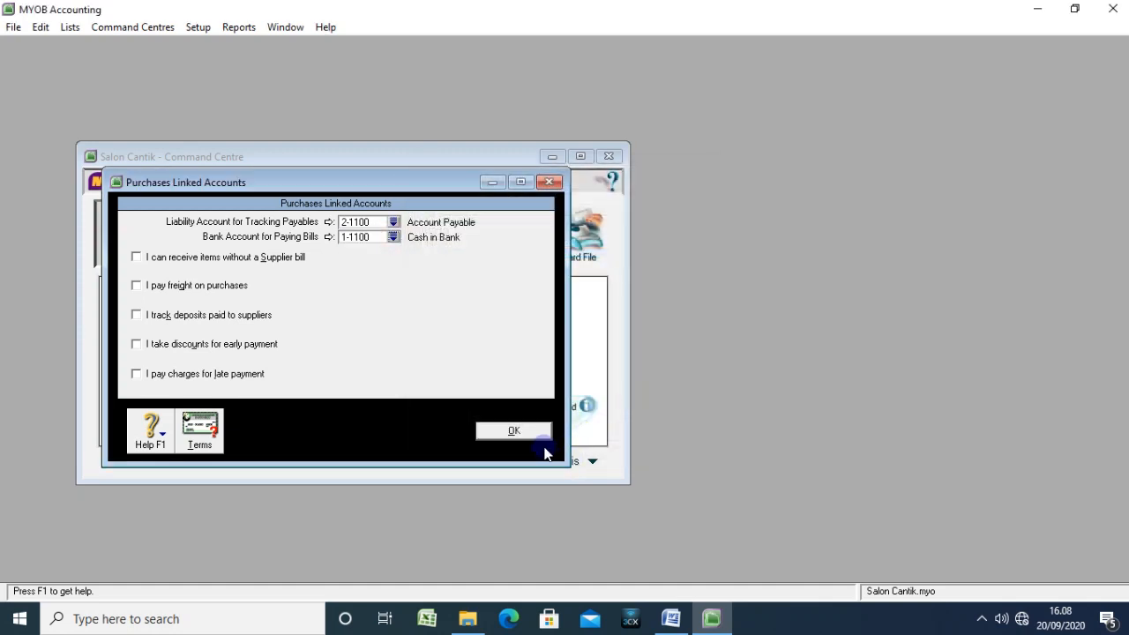
pyautogui.click(516, 430)
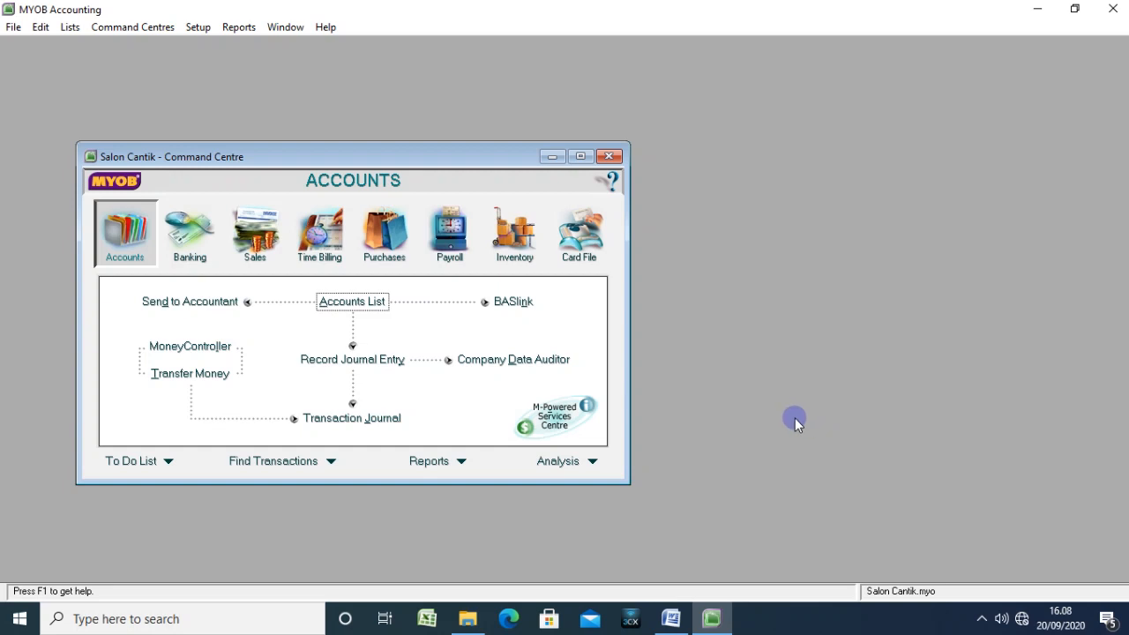
# Step: Open the Payroll linked accounts and set the bank accounts for cash payments and cheque payments to 1-1100 Cash in Bank
pyautogui.click(198, 28)
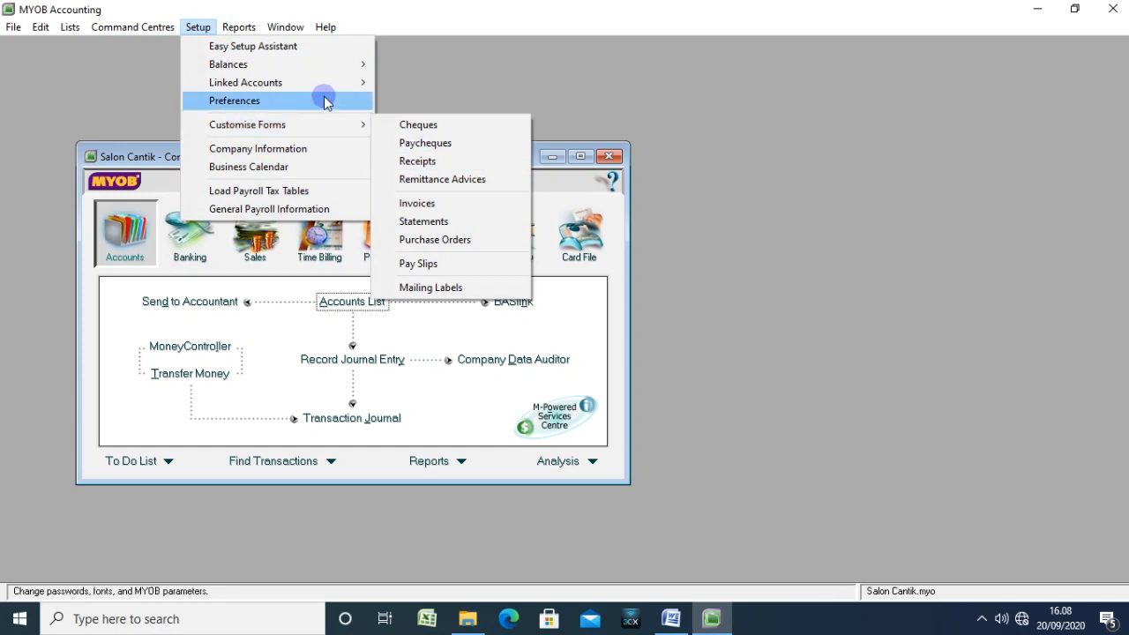
pyautogui.moveTo(327, 81)
pyautogui.click(414, 137)
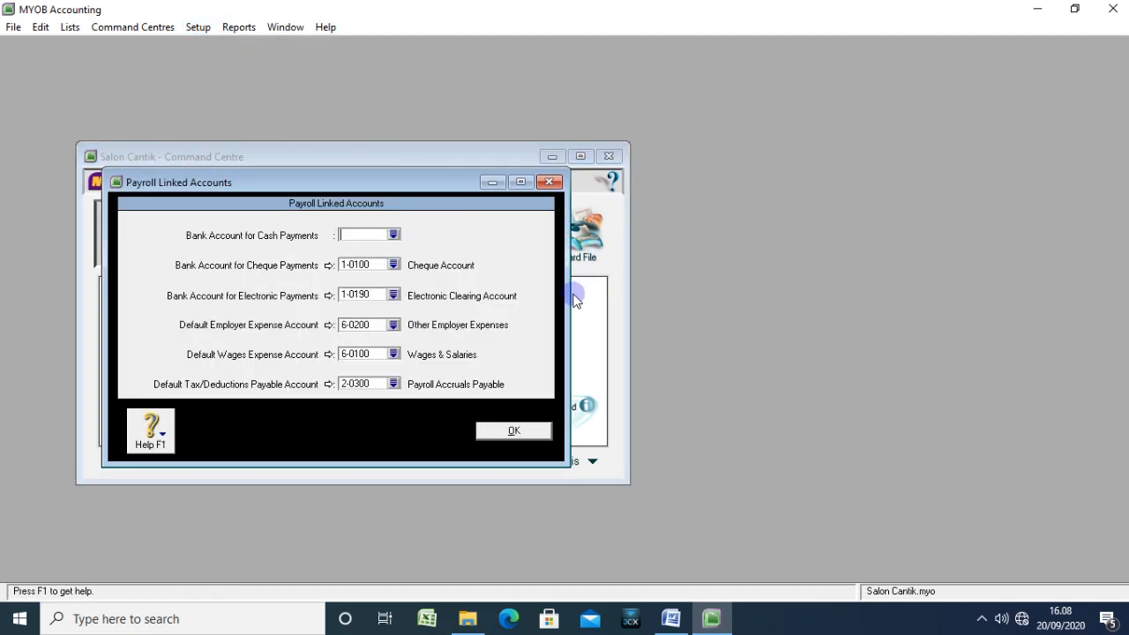
pyautogui.click(394, 234)
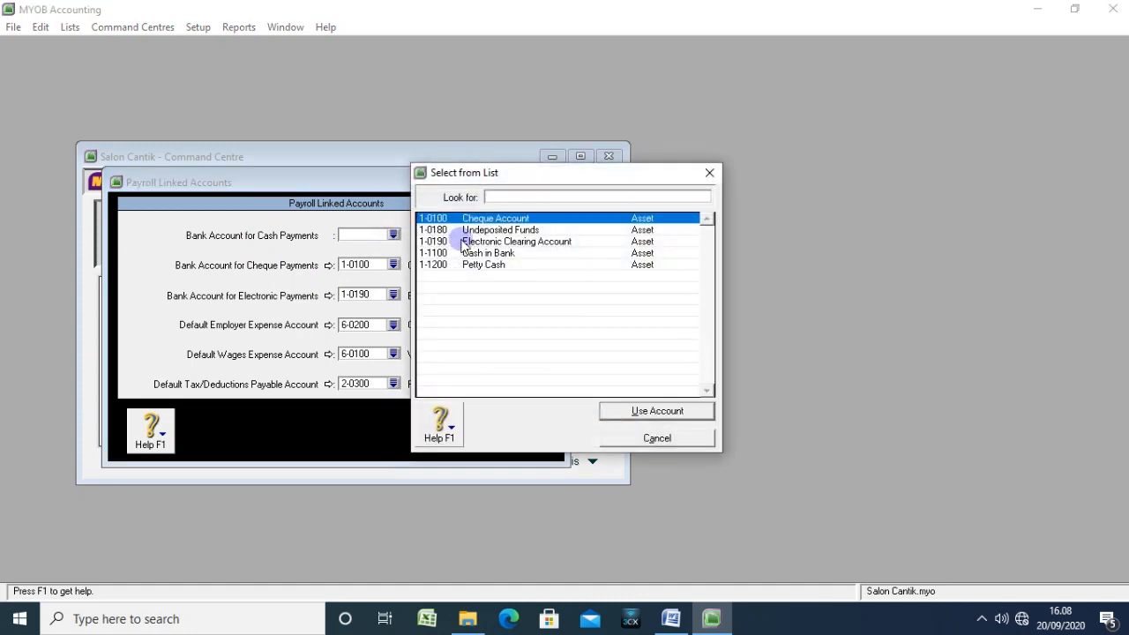
pyautogui.click(476, 253)
pyautogui.click(613, 407)
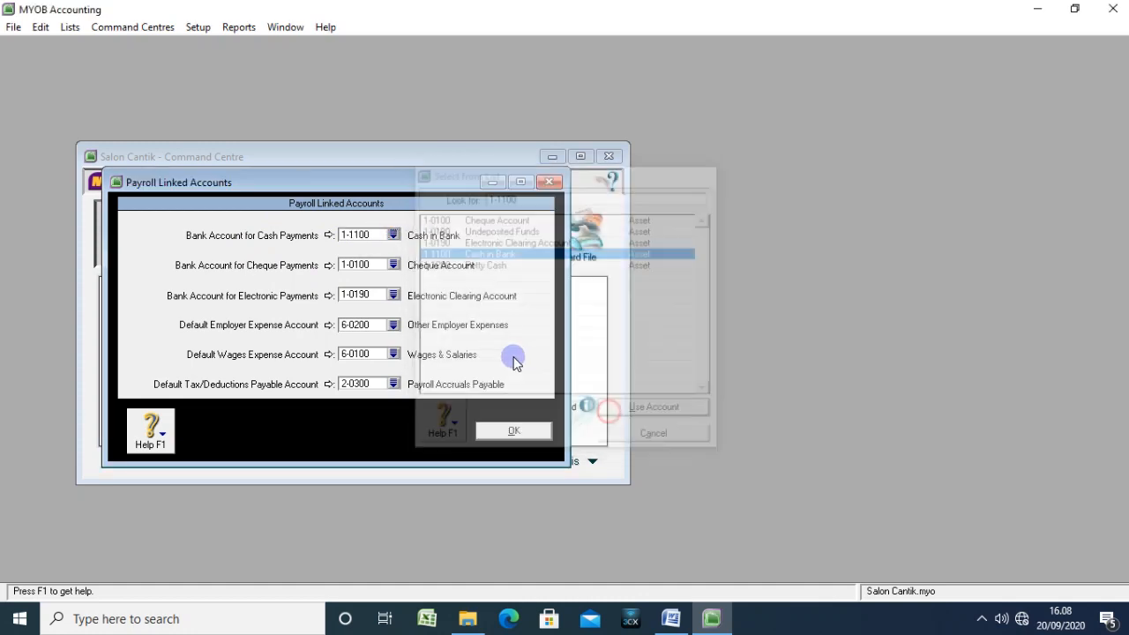
pyautogui.click(393, 264)
pyautogui.click(461, 253)
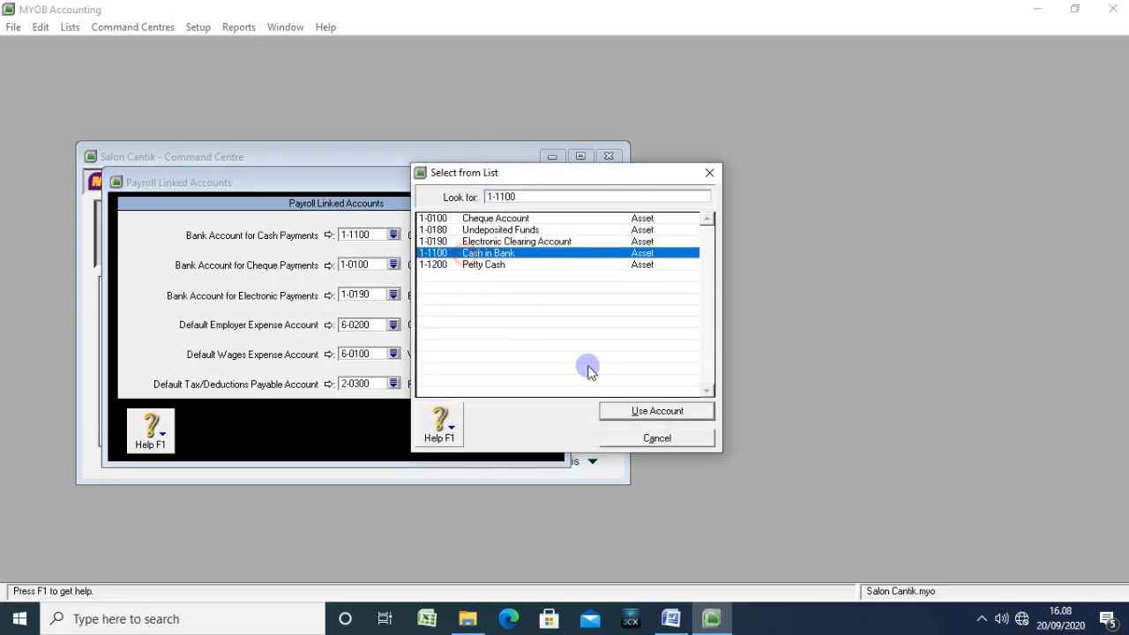
pyautogui.click(618, 411)
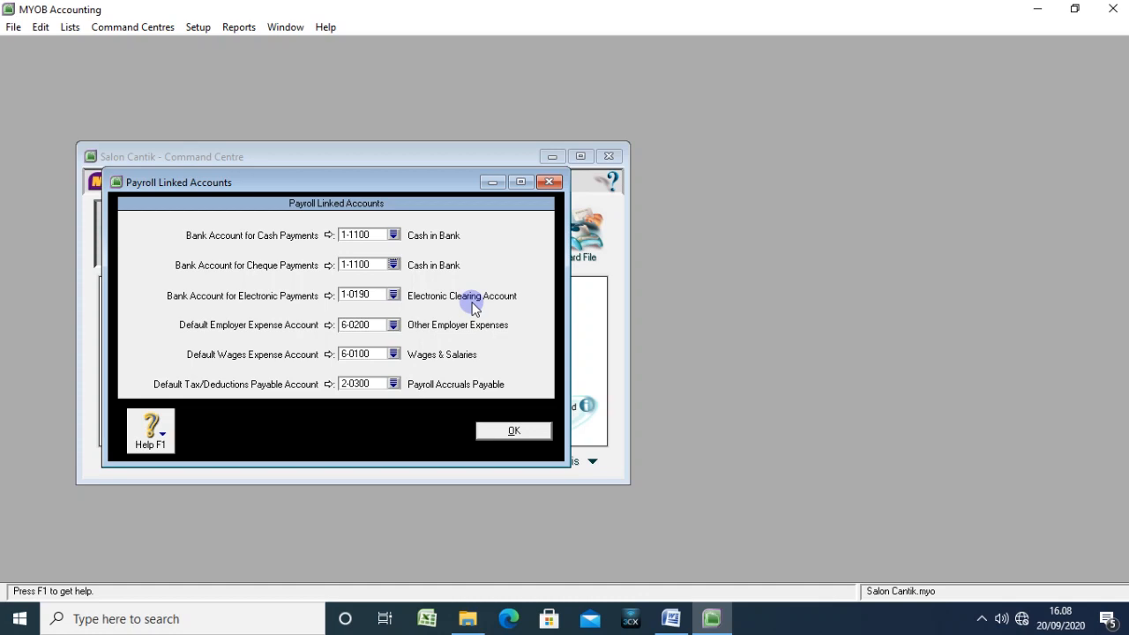
# Step: Set the default employer expense and default wages expense accounts to 6-1700 Wages & Salaries expense and save the payroll linked accounts
pyautogui.click(393, 326)
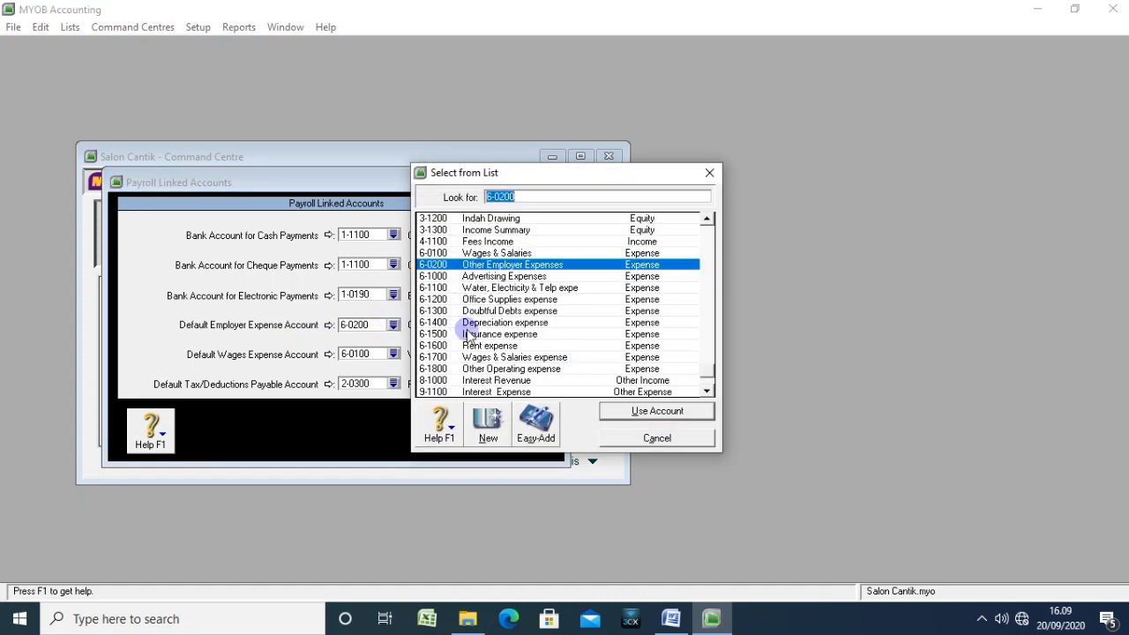
pyautogui.click(481, 357)
pyautogui.click(628, 411)
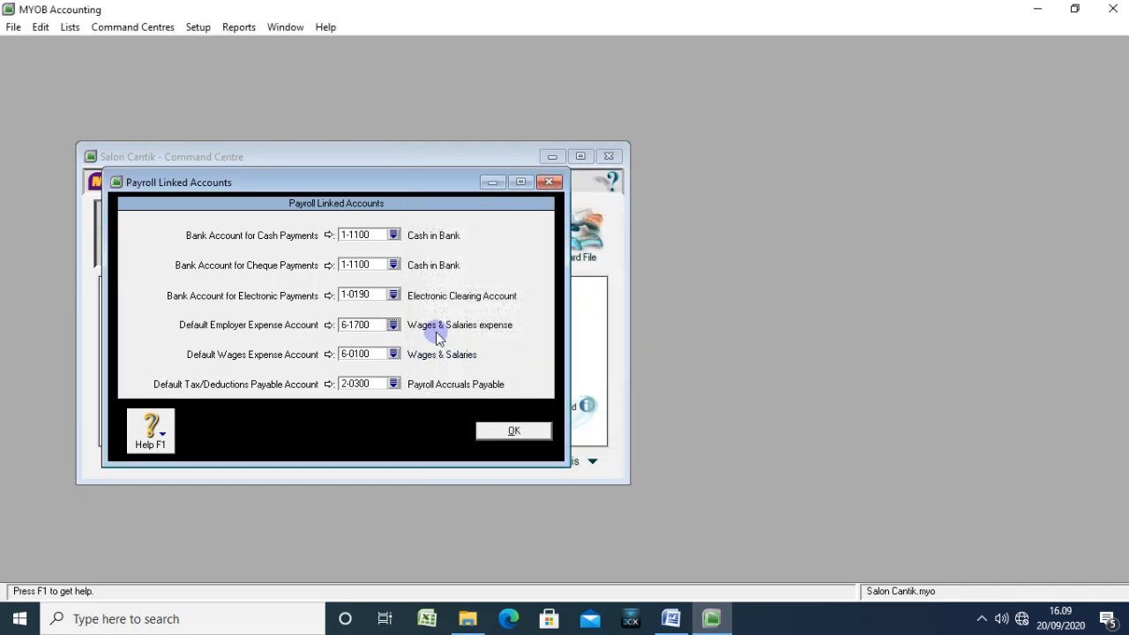
pyautogui.click(394, 354)
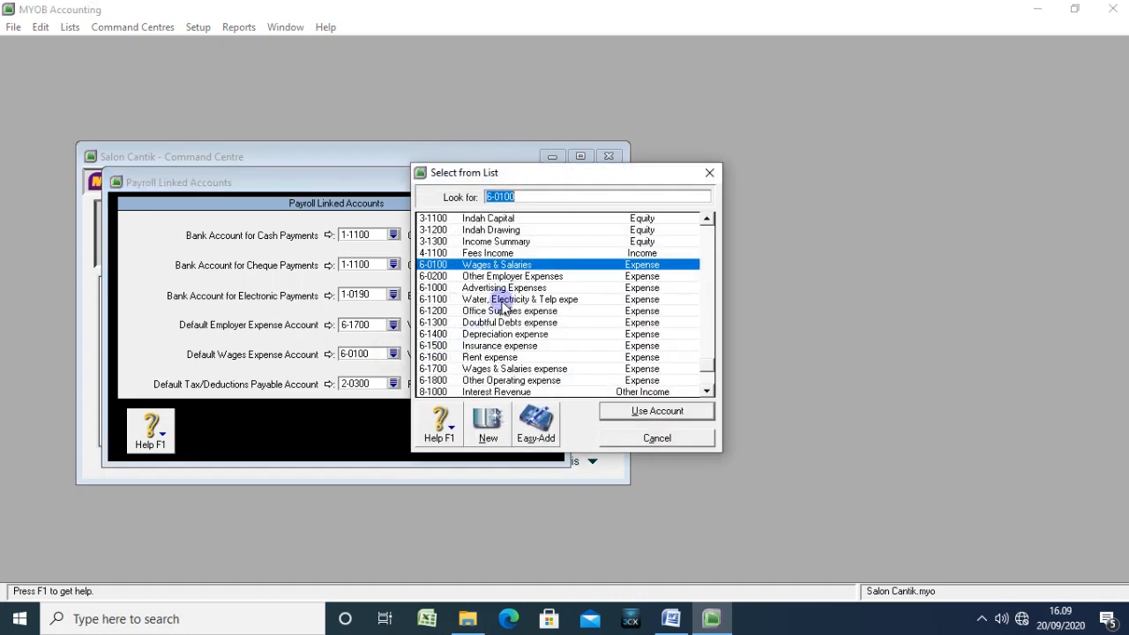
pyautogui.click(491, 368)
pyautogui.click(650, 411)
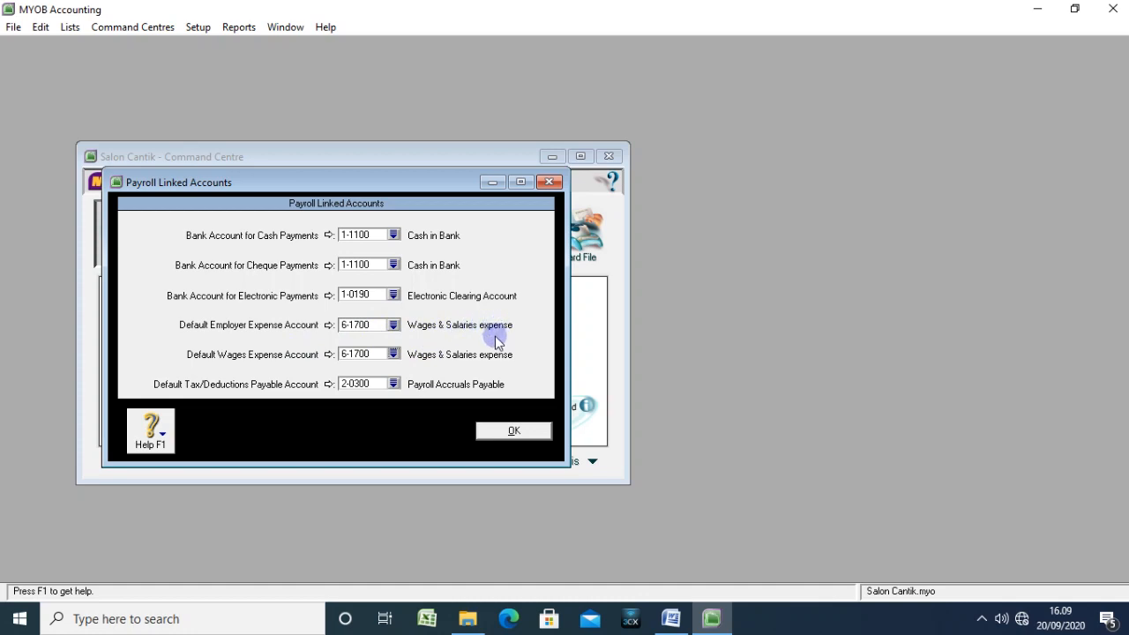
pyautogui.click(504, 432)
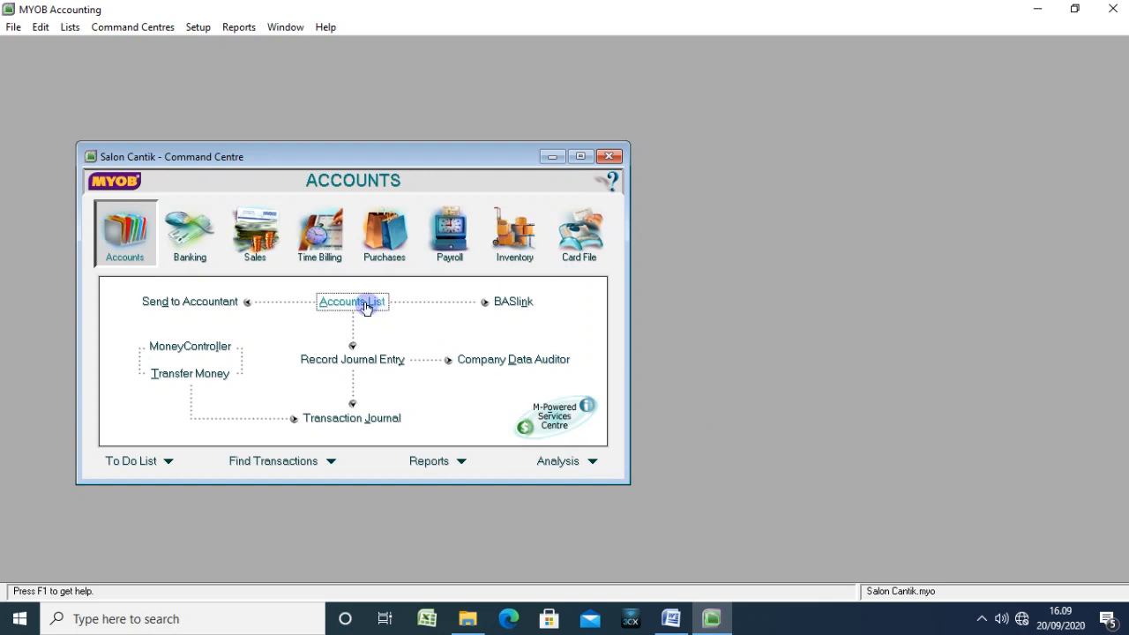
pyautogui.click(201, 27)
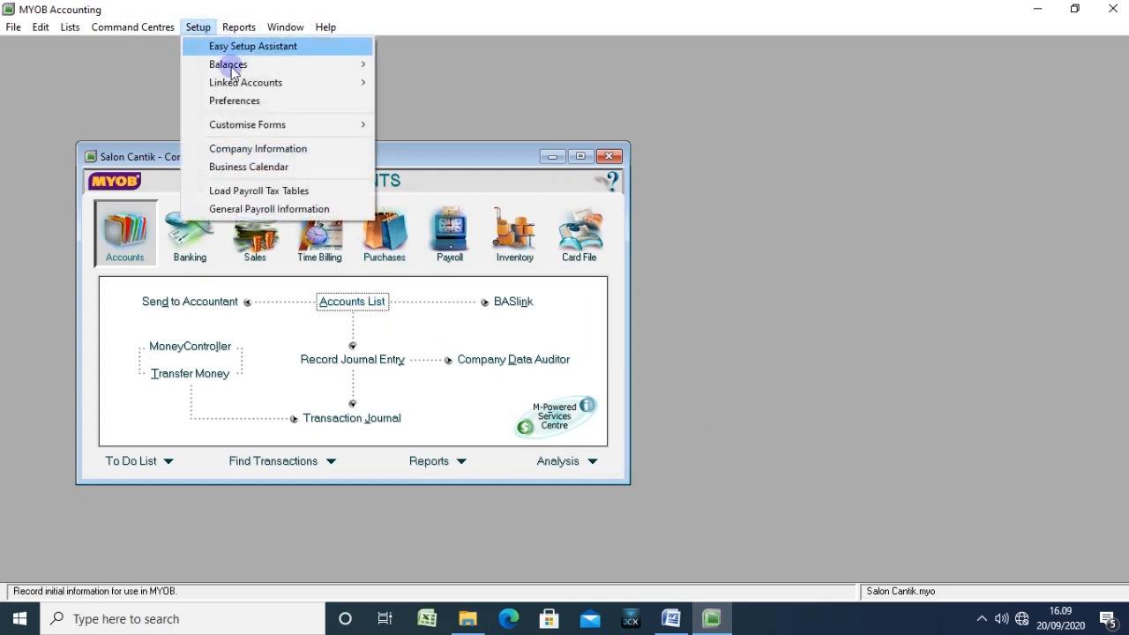
pyautogui.click(743, 112)
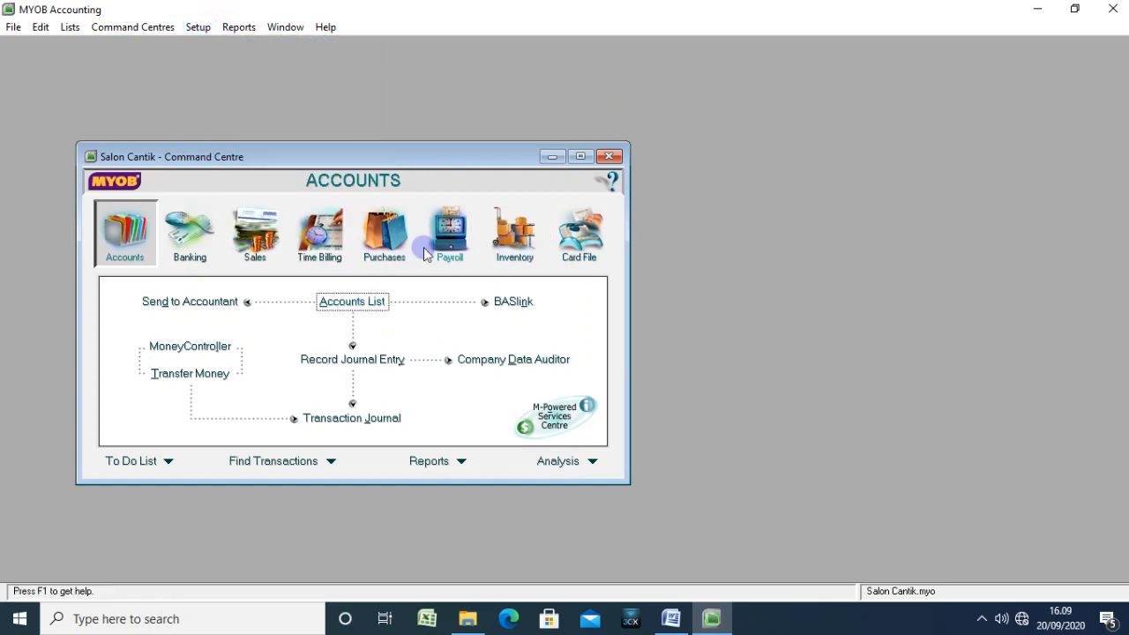
pyautogui.click(175, 237)
pyautogui.click(128, 233)
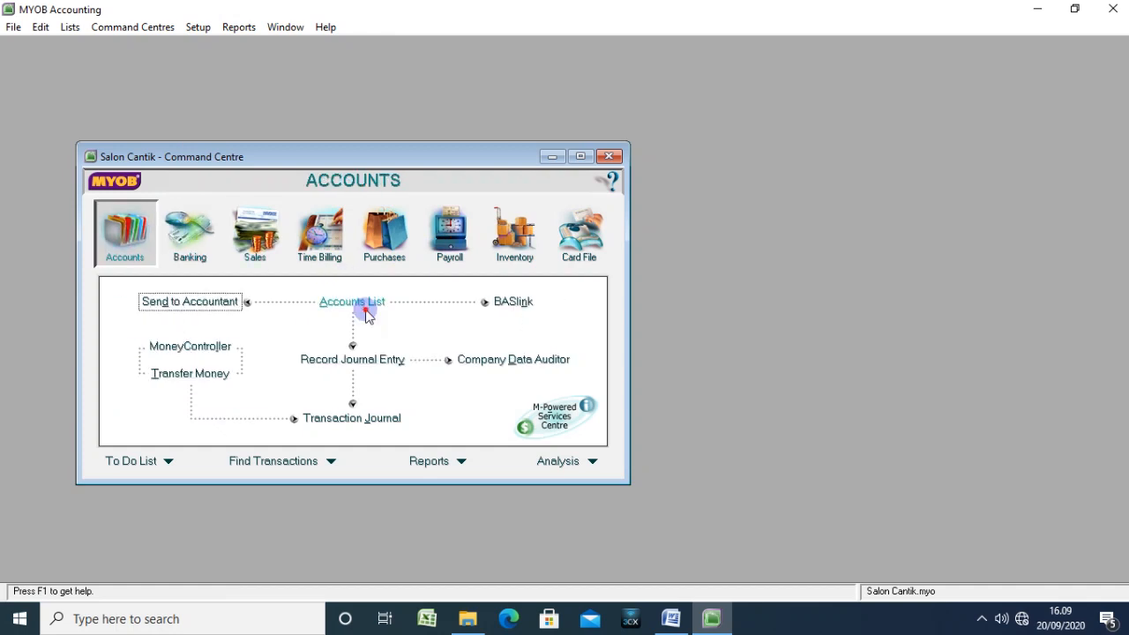
# Step: Open the asset accounts in the accounts list and delete account 1-0100 Cheque Account
pyautogui.click(353, 302)
pyautogui.click(201, 210)
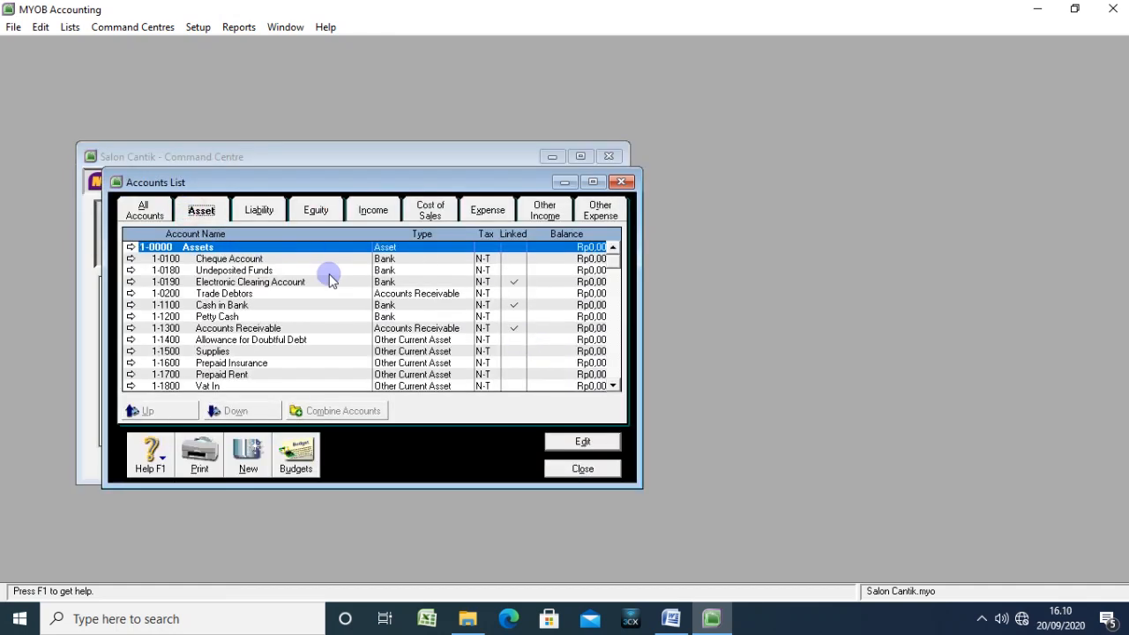
pyautogui.click(318, 258)
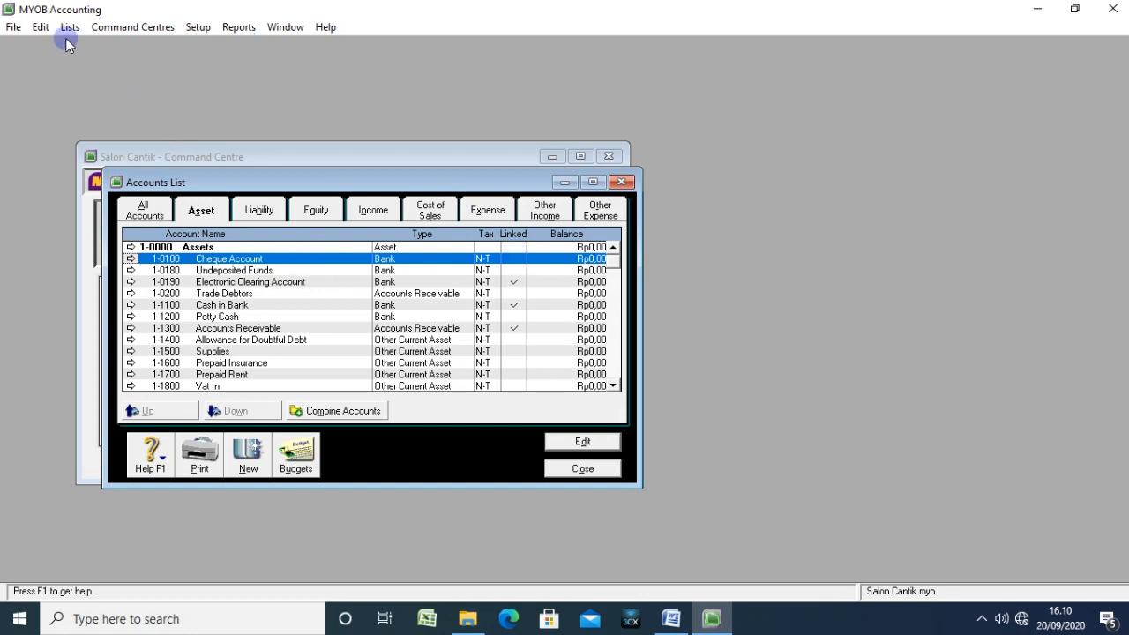
pyautogui.click(41, 26)
pyautogui.click(437, 292)
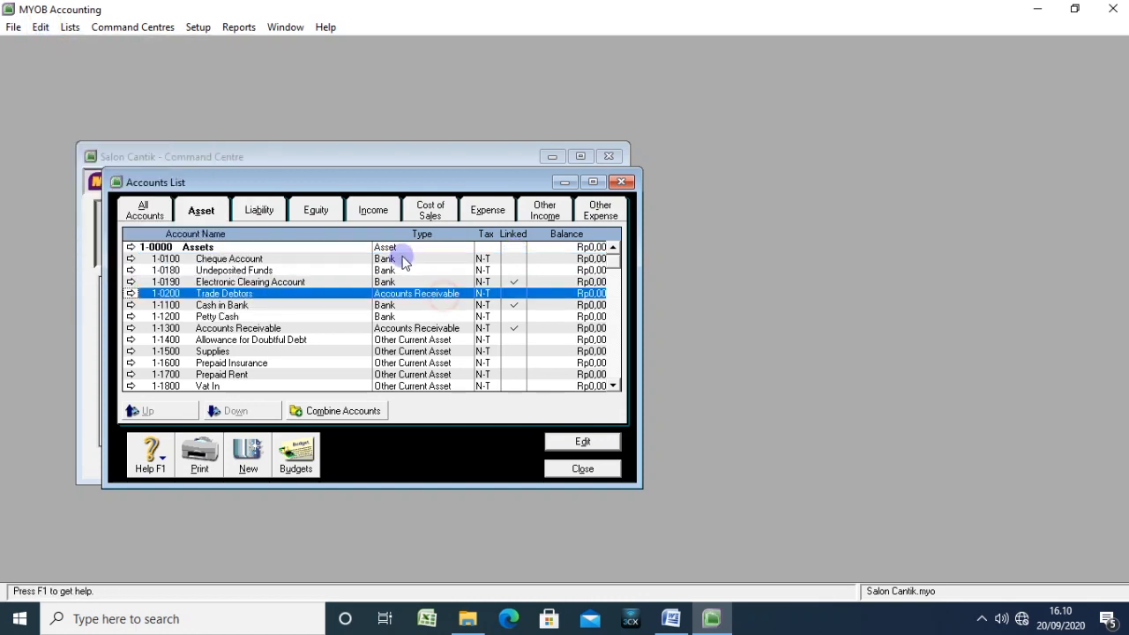
pyautogui.click(396, 259)
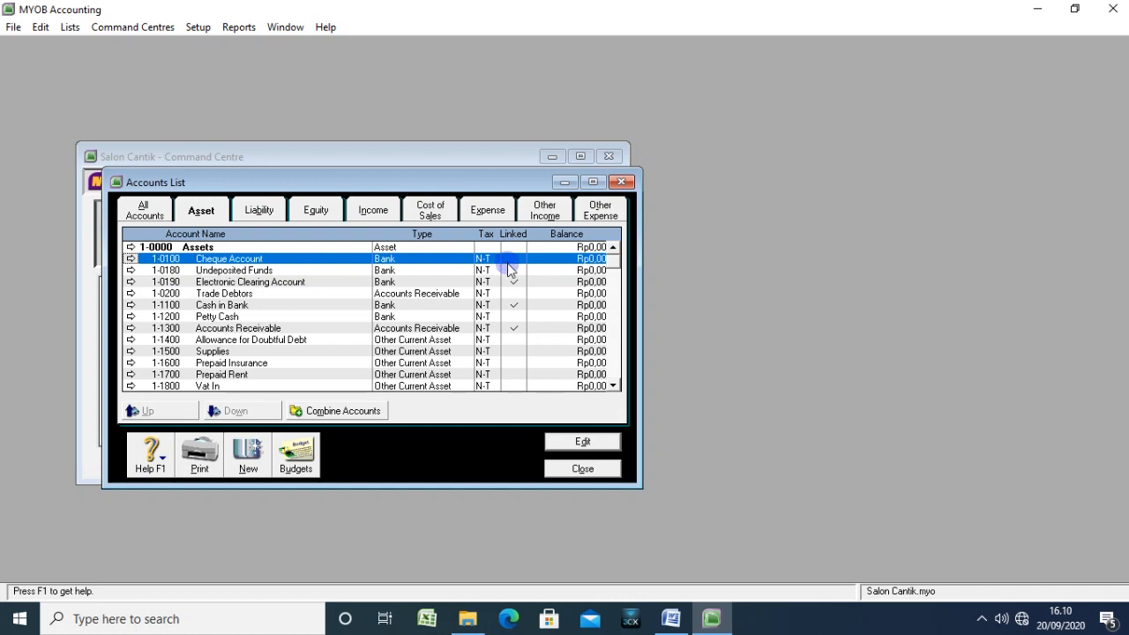
pyautogui.doubleClick(448, 257)
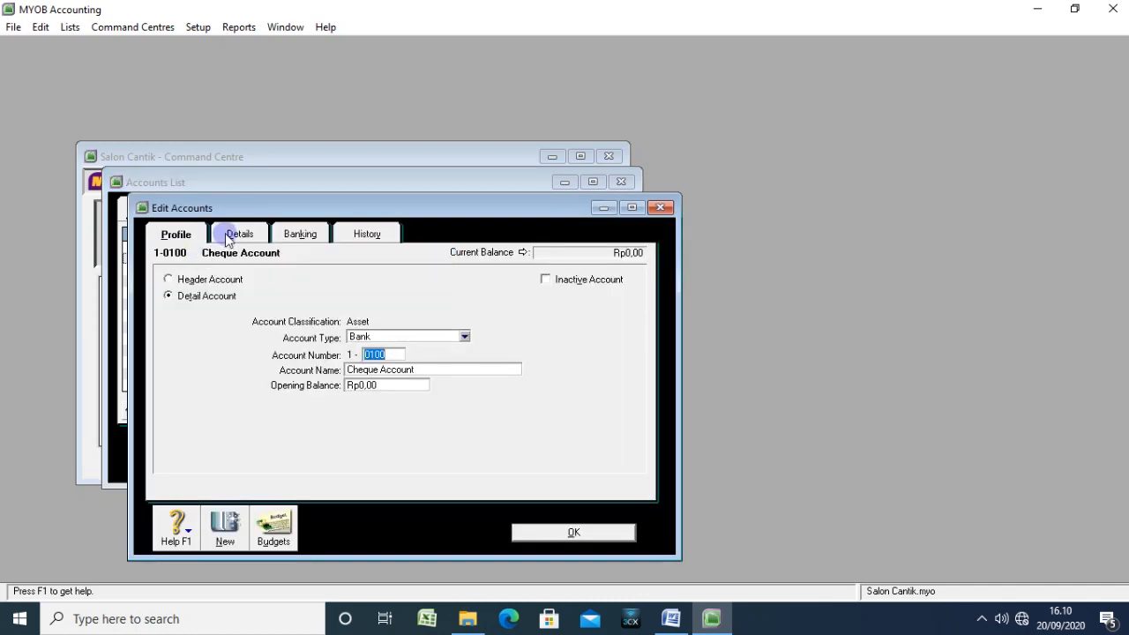
pyautogui.click(41, 26)
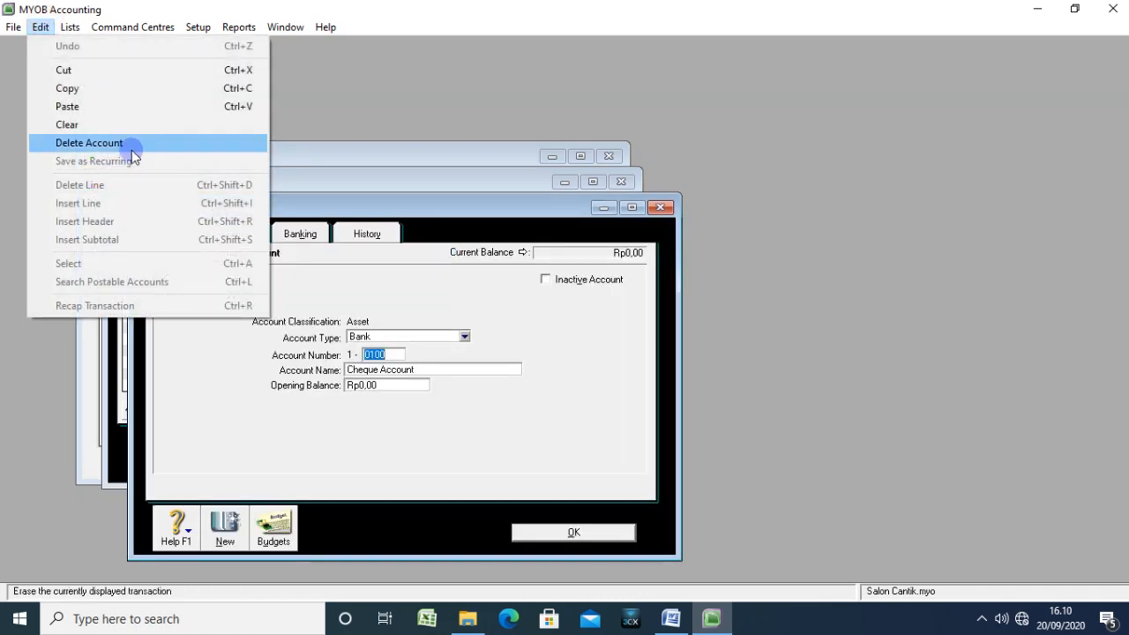
pyautogui.click(132, 144)
# Step: Delete the asset account 1-0180 Undeposited Funds
pyautogui.doubleClick(465, 259)
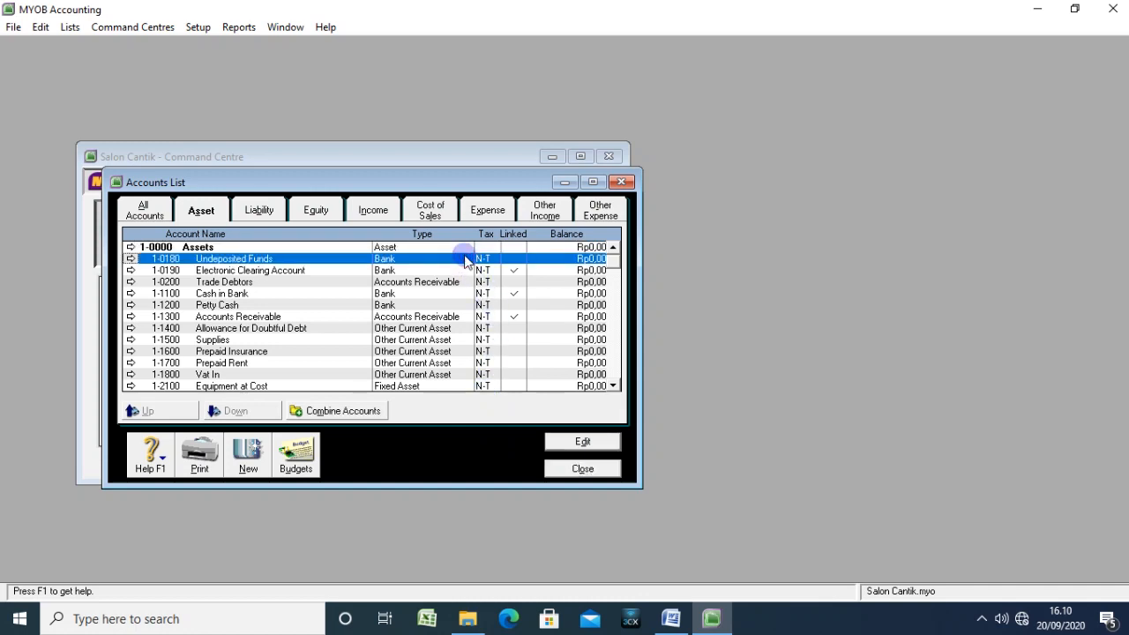
pyautogui.click(44, 28)
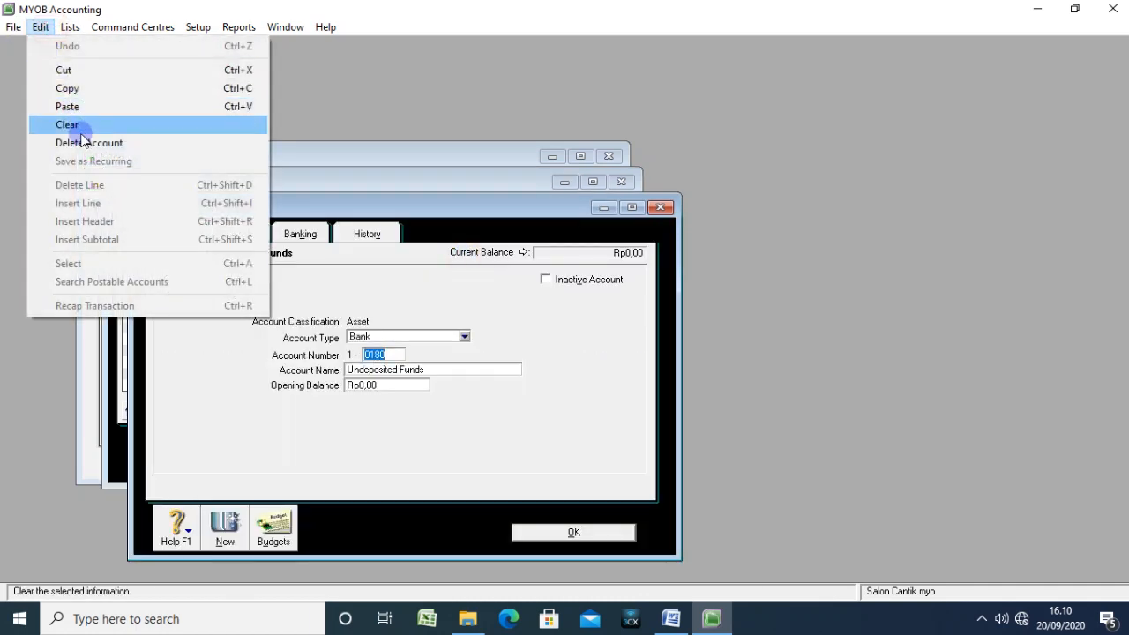
pyautogui.click(106, 142)
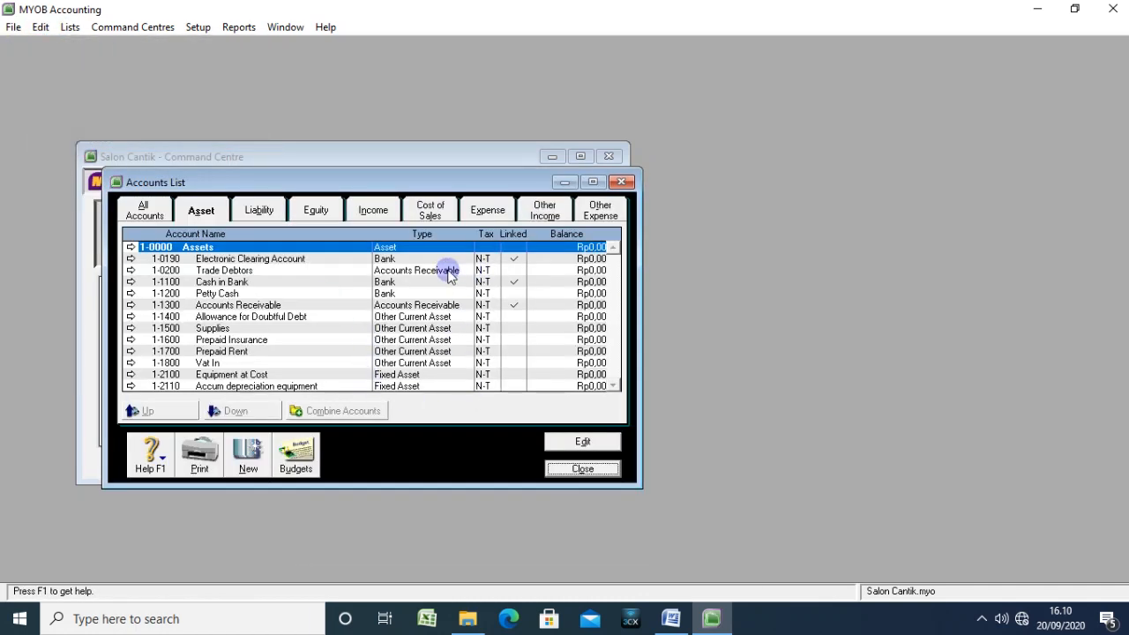
# Step: Delete the asset account 1-0200 Trade Debtors
pyautogui.click(434, 272)
pyautogui.doubleClick(434, 274)
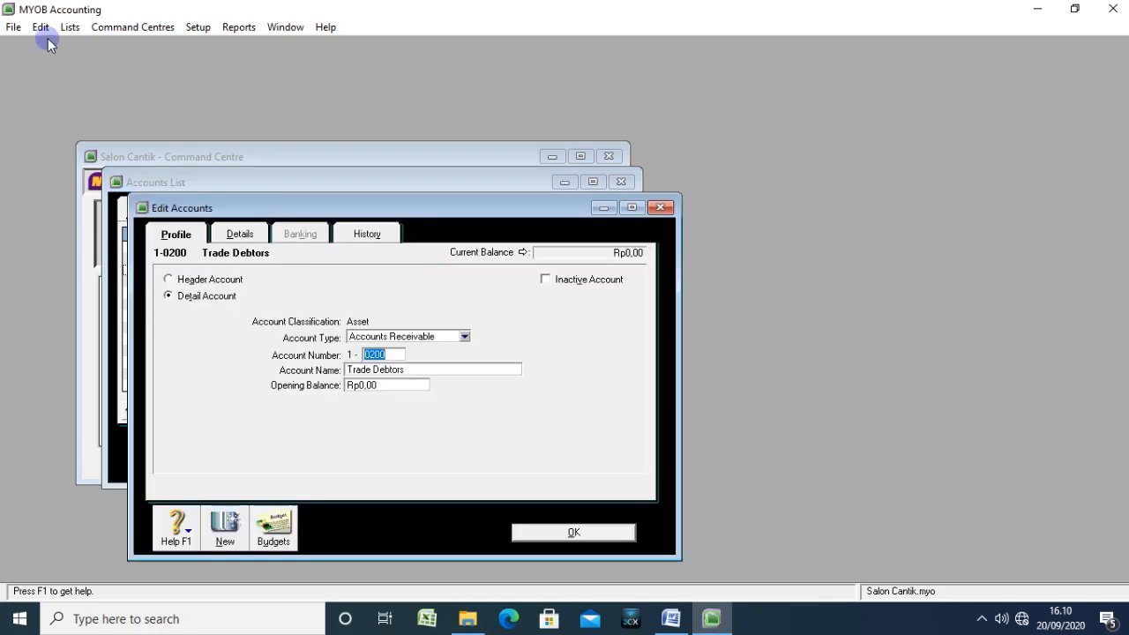
pyautogui.click(41, 28)
pyautogui.click(76, 142)
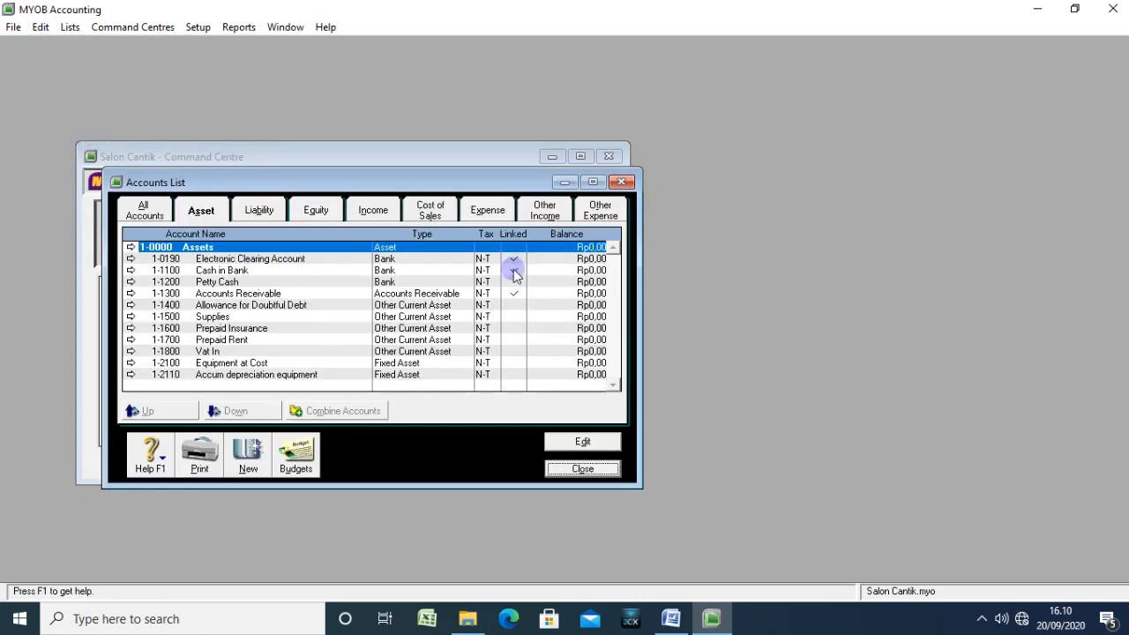
# Step: Check the remaining asset accounts one by one, from Cash in Bank to Prepaid Rent
pyautogui.click(500, 282)
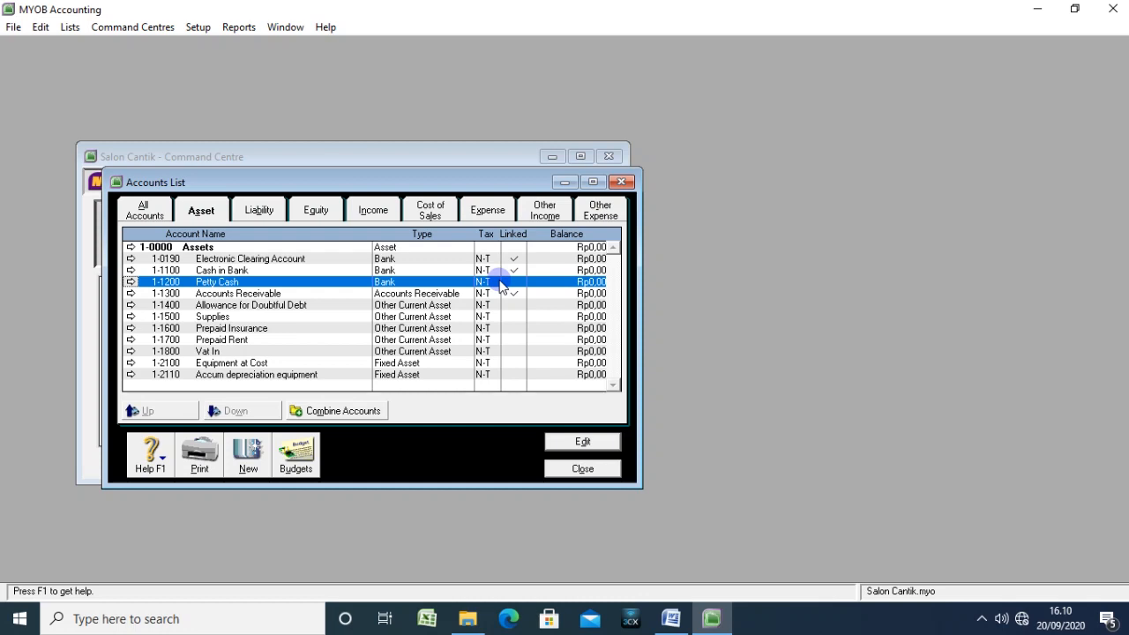
pyautogui.click(274, 269)
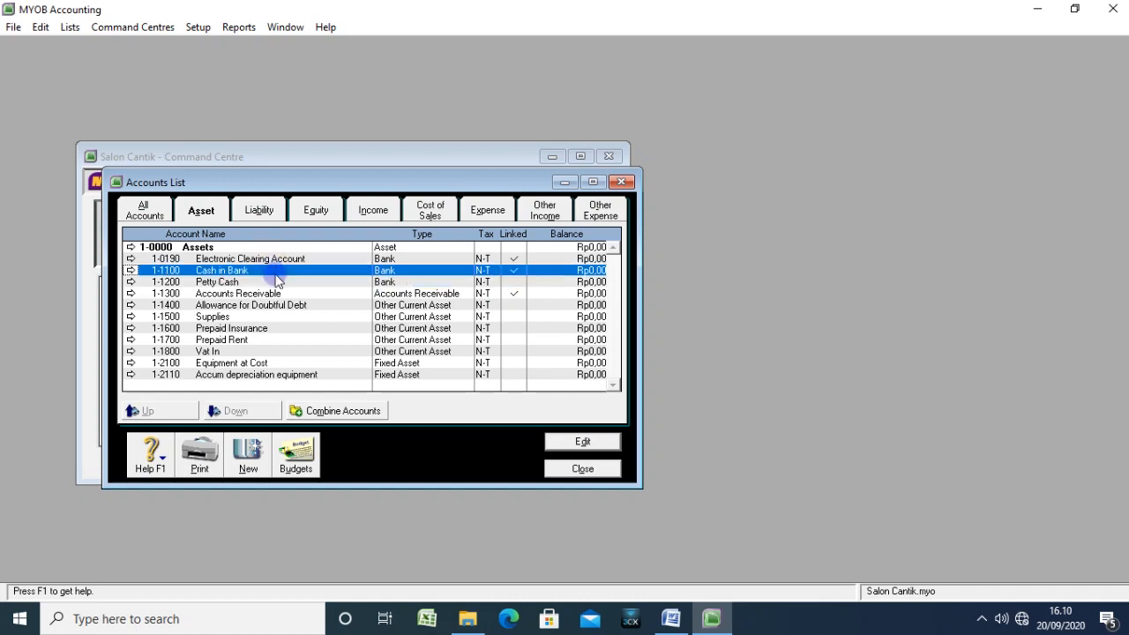
pyautogui.click(277, 281)
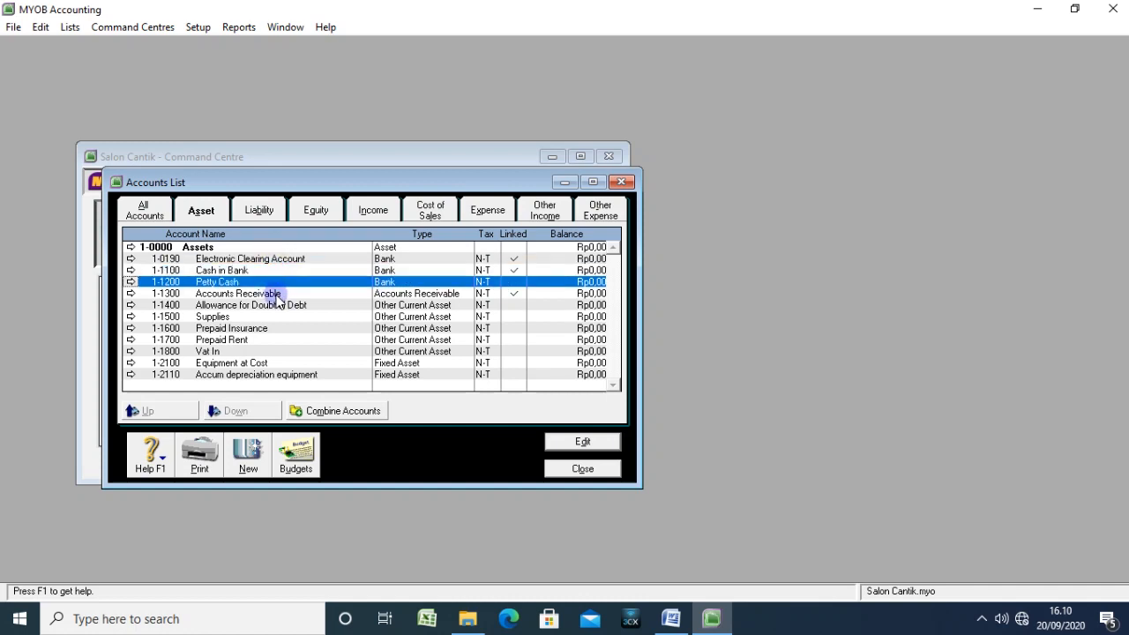
pyautogui.click(277, 295)
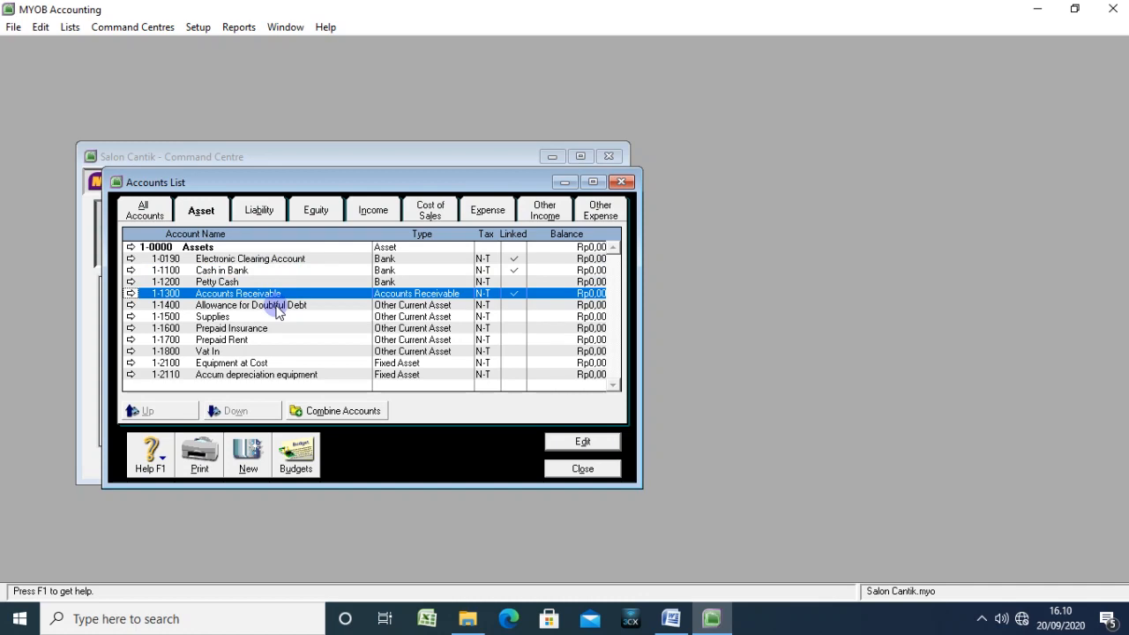
pyautogui.click(275, 306)
pyautogui.click(265, 317)
pyautogui.click(262, 341)
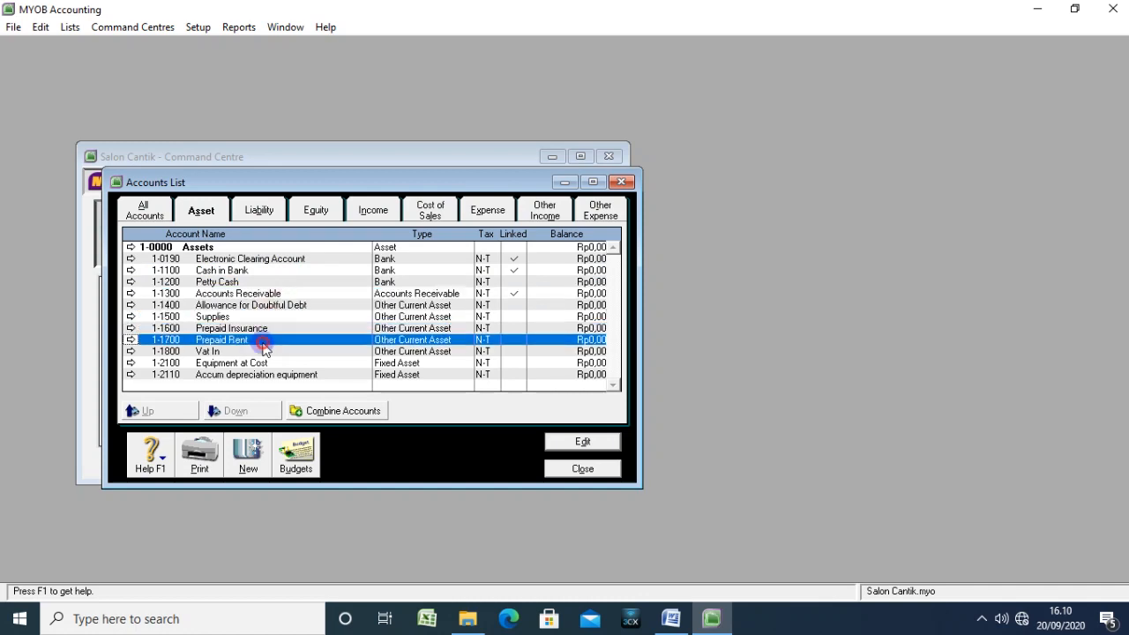
# Step: Show the liability accounts and delete account 2-0200 Trade Creditors
pyautogui.click(267, 216)
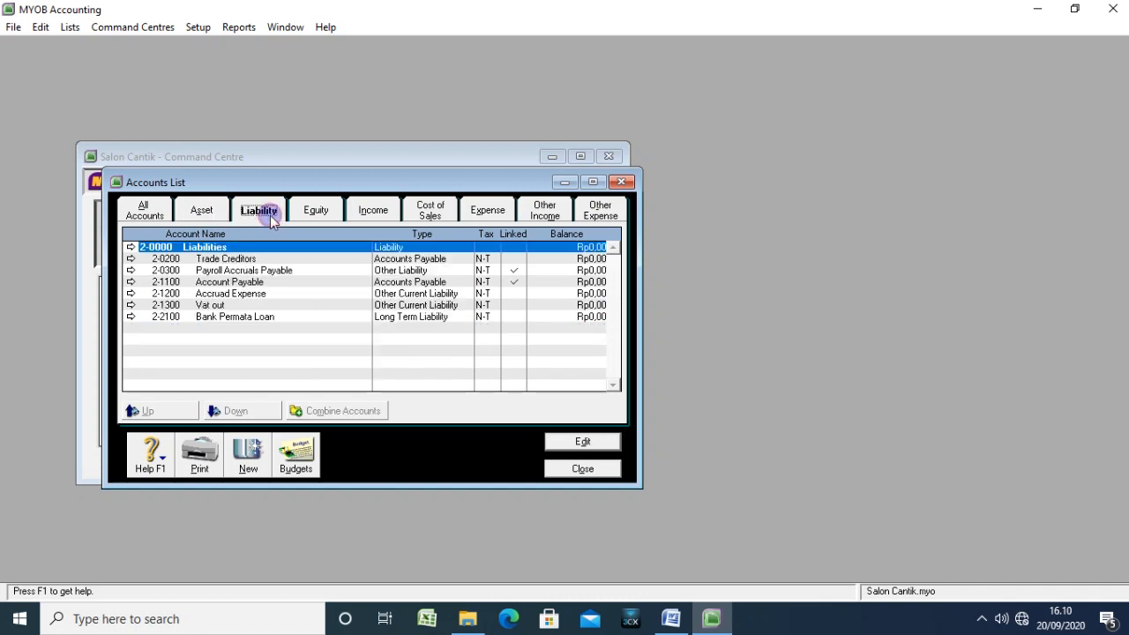
pyautogui.click(292, 260)
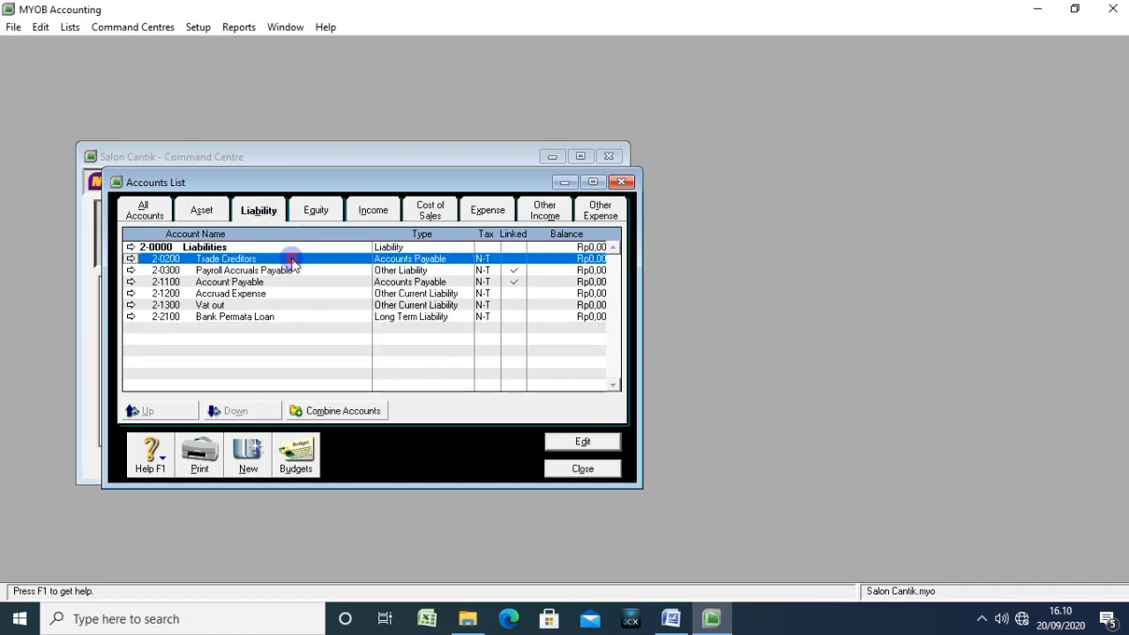
pyautogui.click(42, 30)
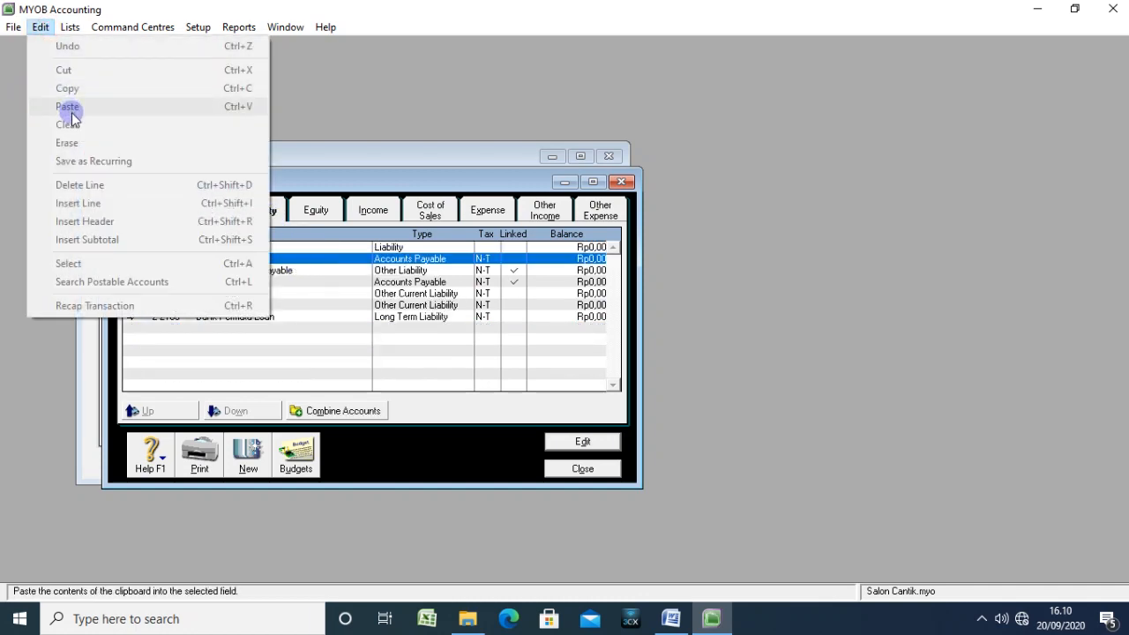
pyautogui.doubleClick(297, 259)
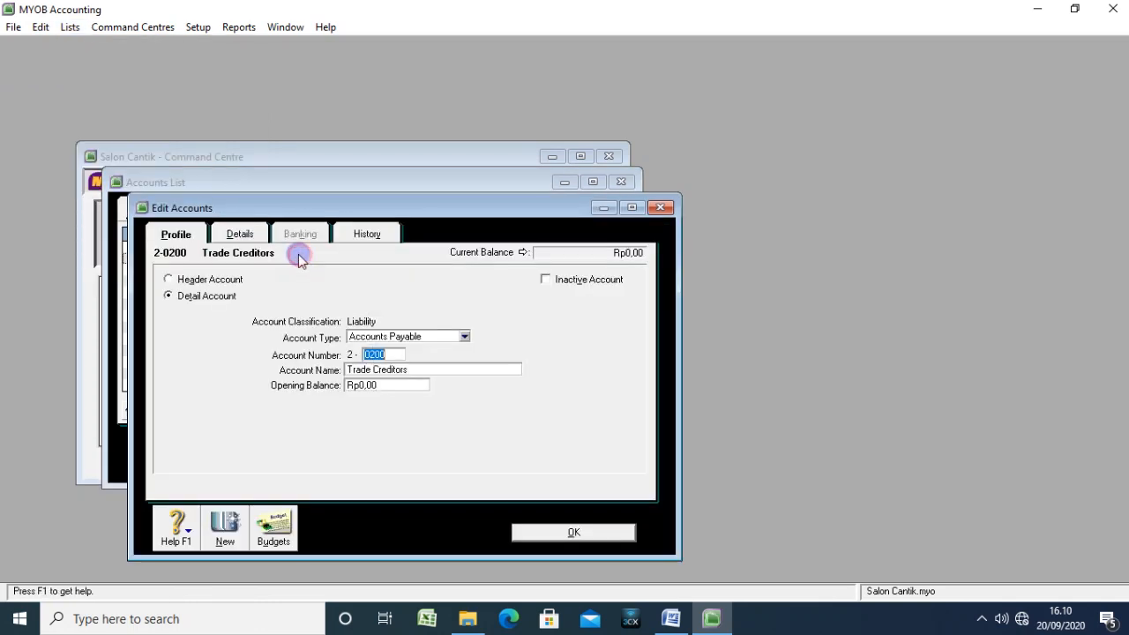
pyautogui.click(41, 27)
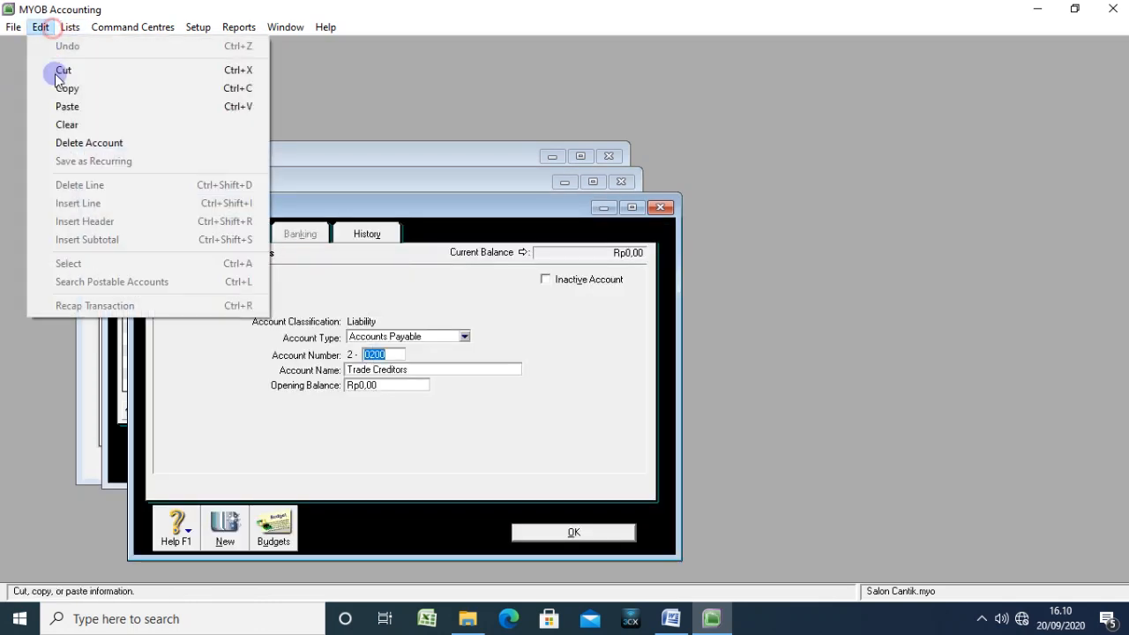
pyautogui.click(84, 143)
# Step: Review the remaining liability accounts and the equity accounts, including which of them are linked
pyautogui.click(407, 258)
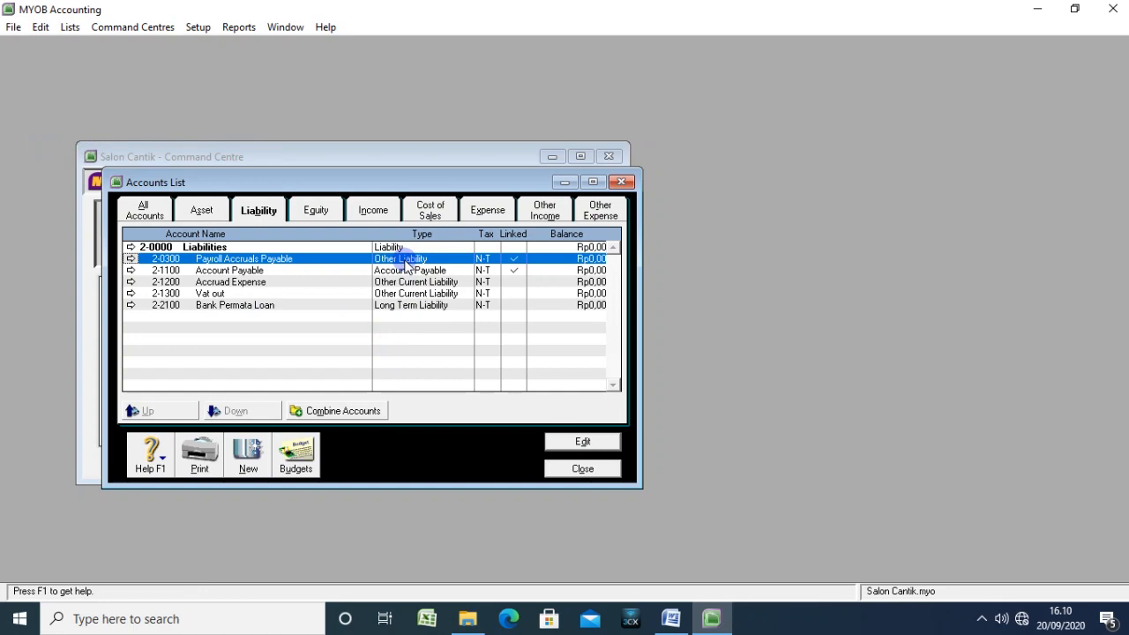
pyautogui.click(400, 308)
pyautogui.click(395, 270)
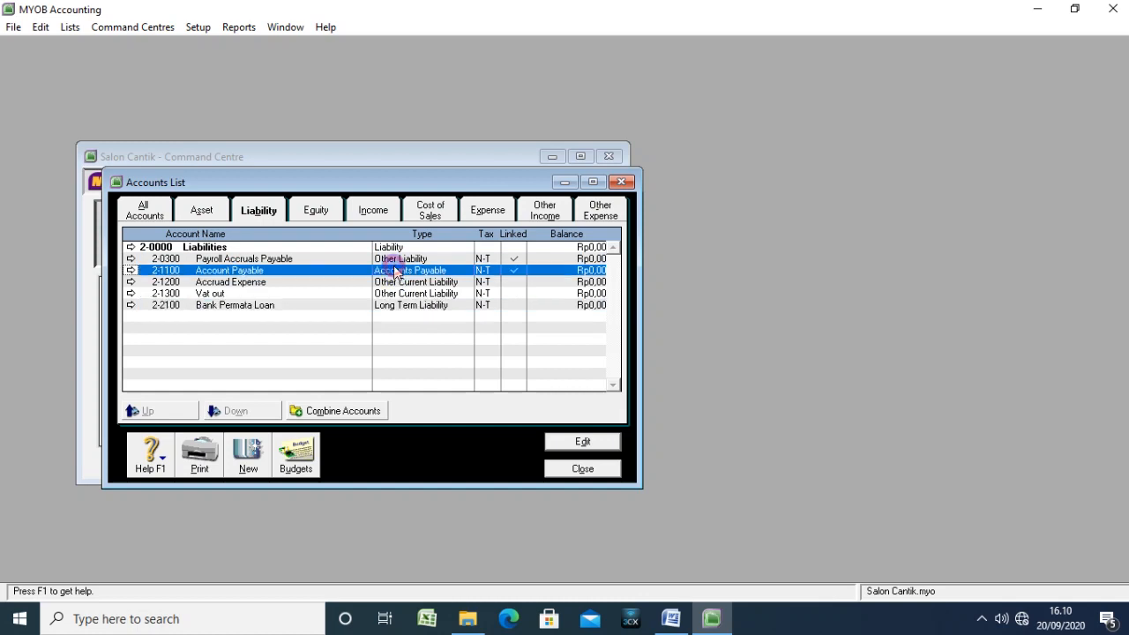
pyautogui.click(306, 210)
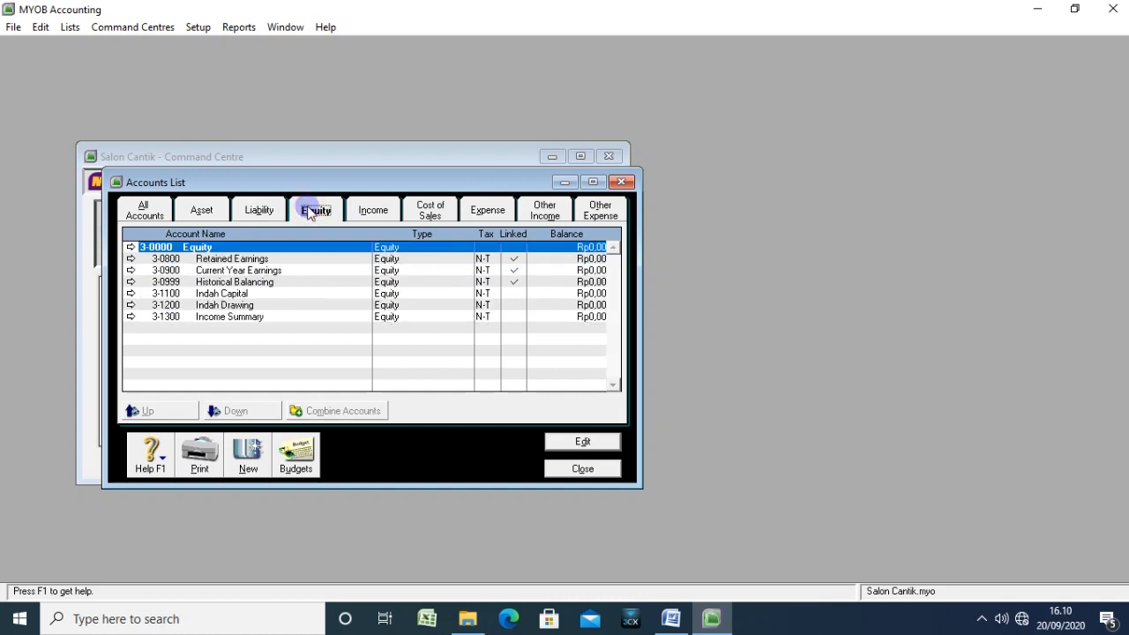
pyautogui.click(277, 257)
pyautogui.click(274, 270)
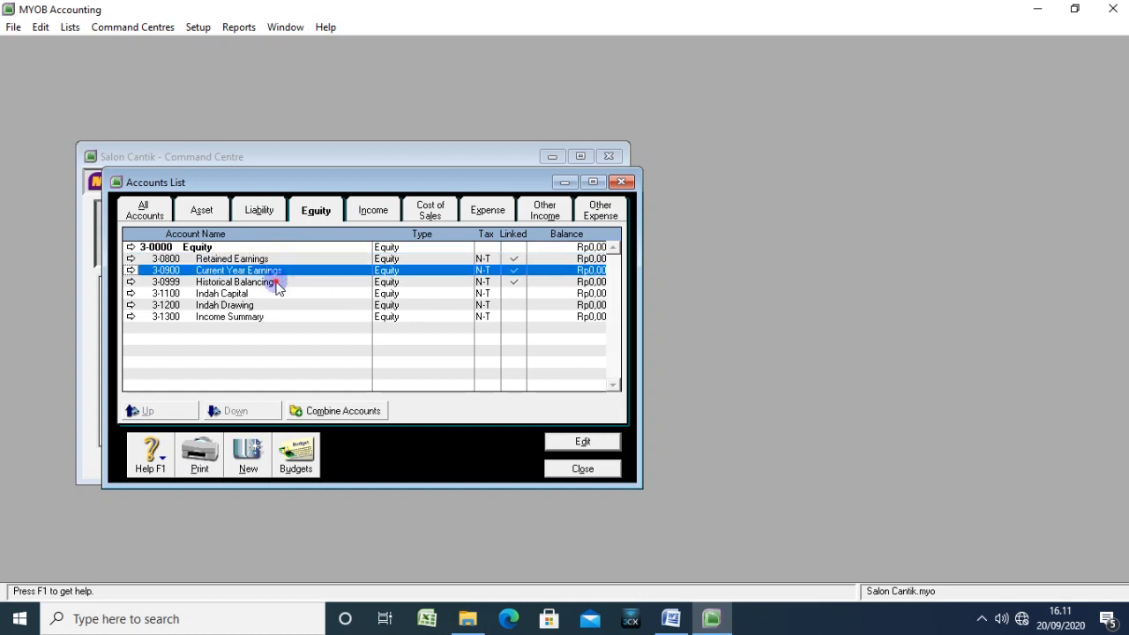
pyautogui.click(276, 283)
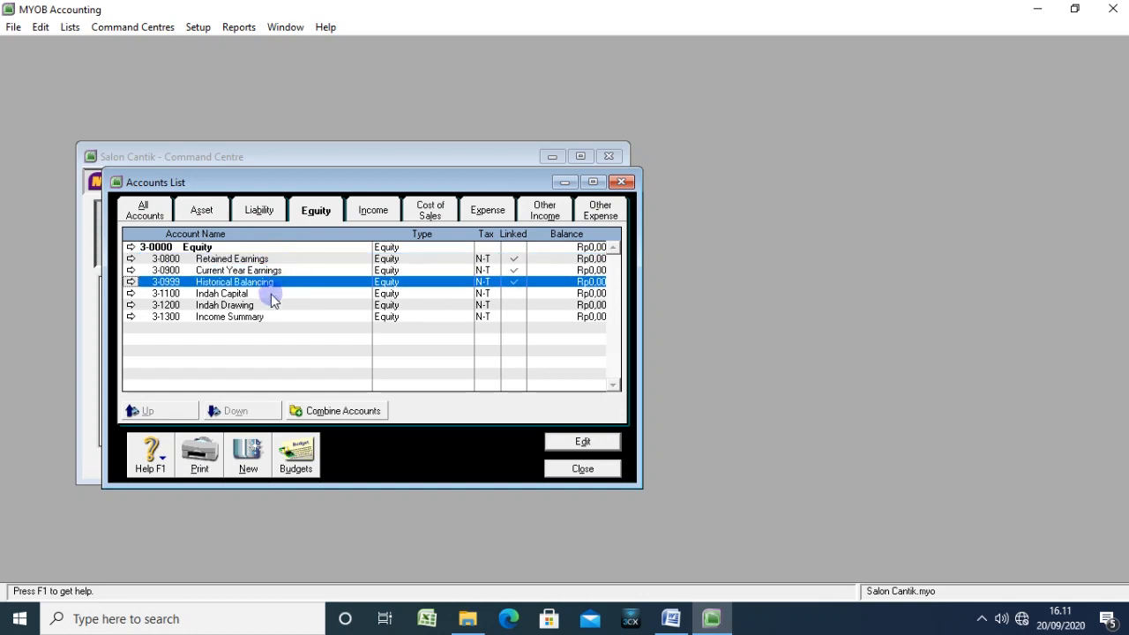
pyautogui.click(270, 294)
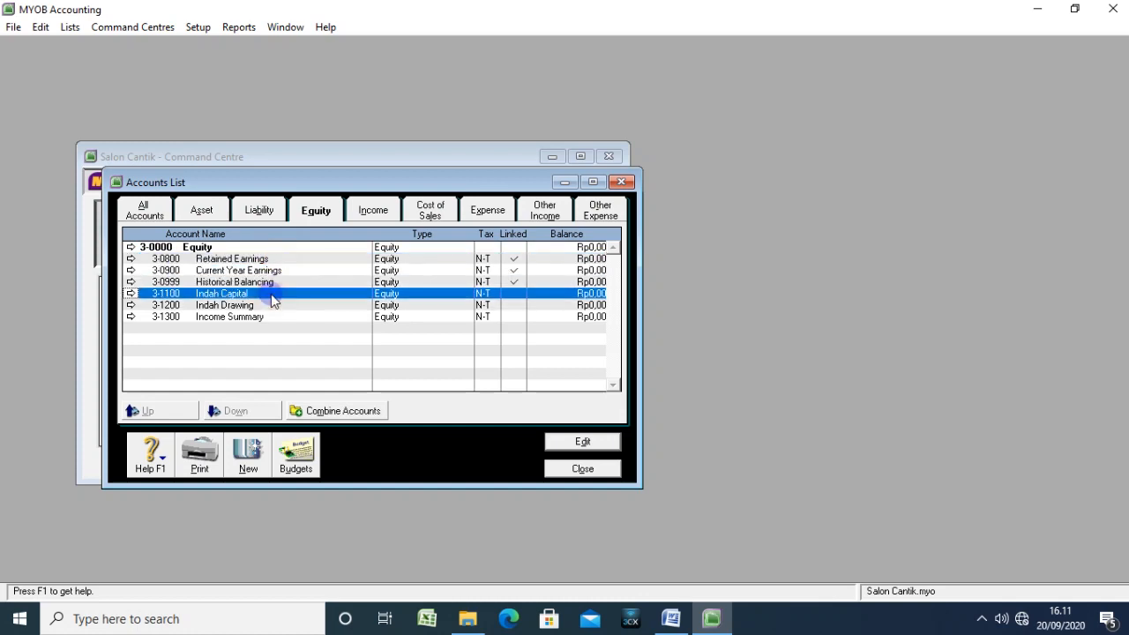
# Step: Look through the income, cost of sales, expense and other income accounts and close the accounts list
pyautogui.click(364, 215)
pyautogui.click(428, 212)
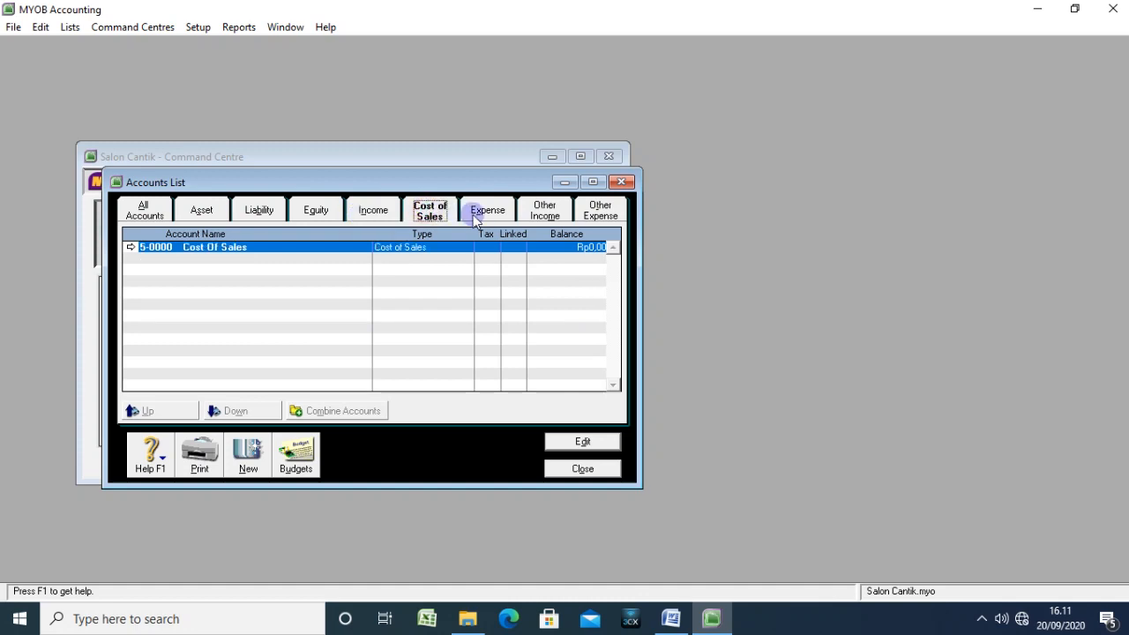
pyautogui.click(486, 212)
pyautogui.click(540, 208)
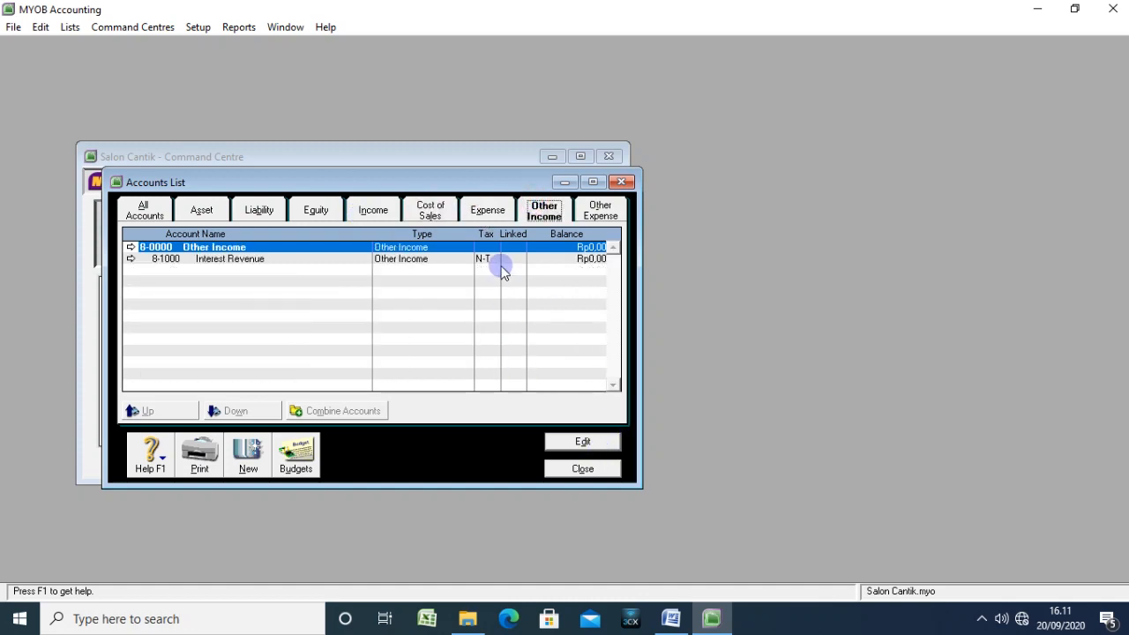
pyautogui.click(477, 212)
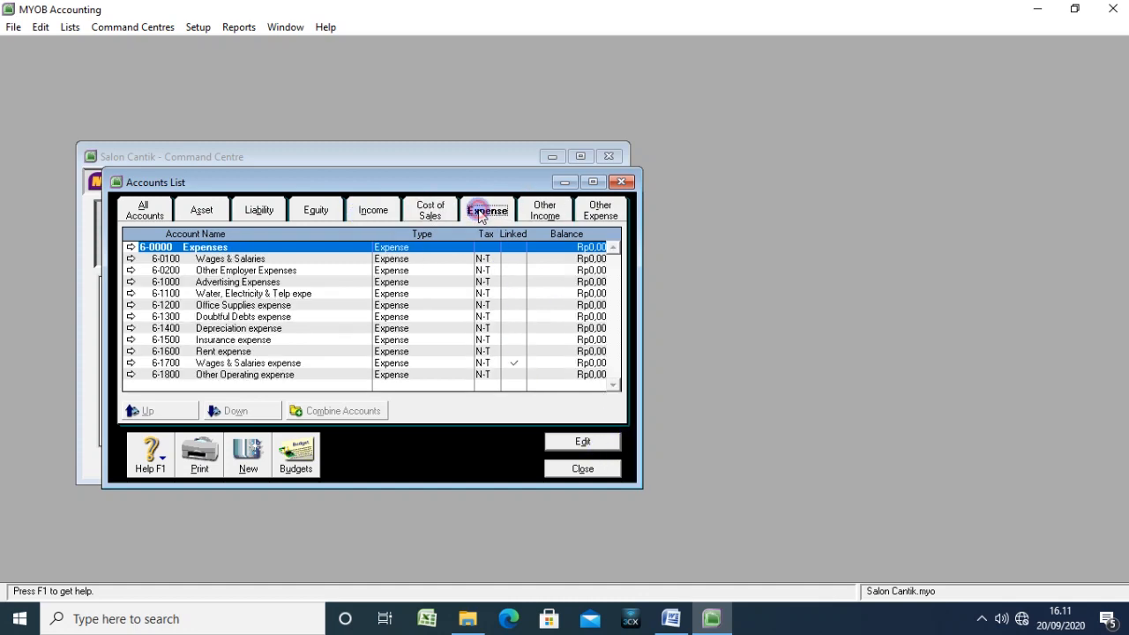
pyautogui.click(584, 468)
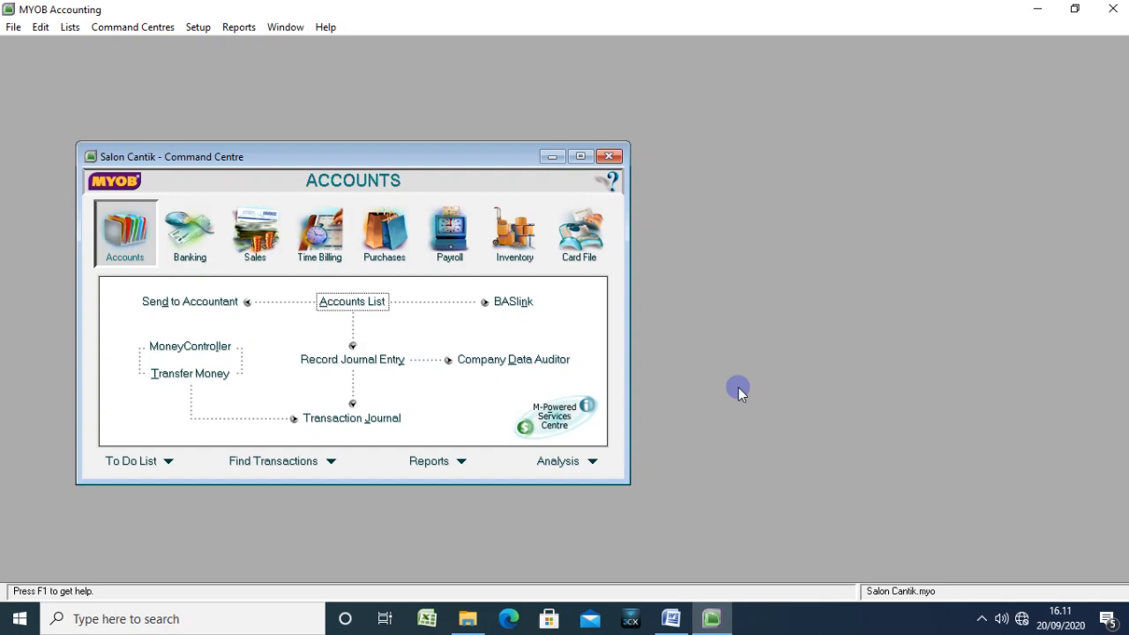
# Step: Switch to the Word document and find the trial balance table titled NERACA SALDO PER 30 NOVEMBER 2018
pyautogui.click(671, 619)
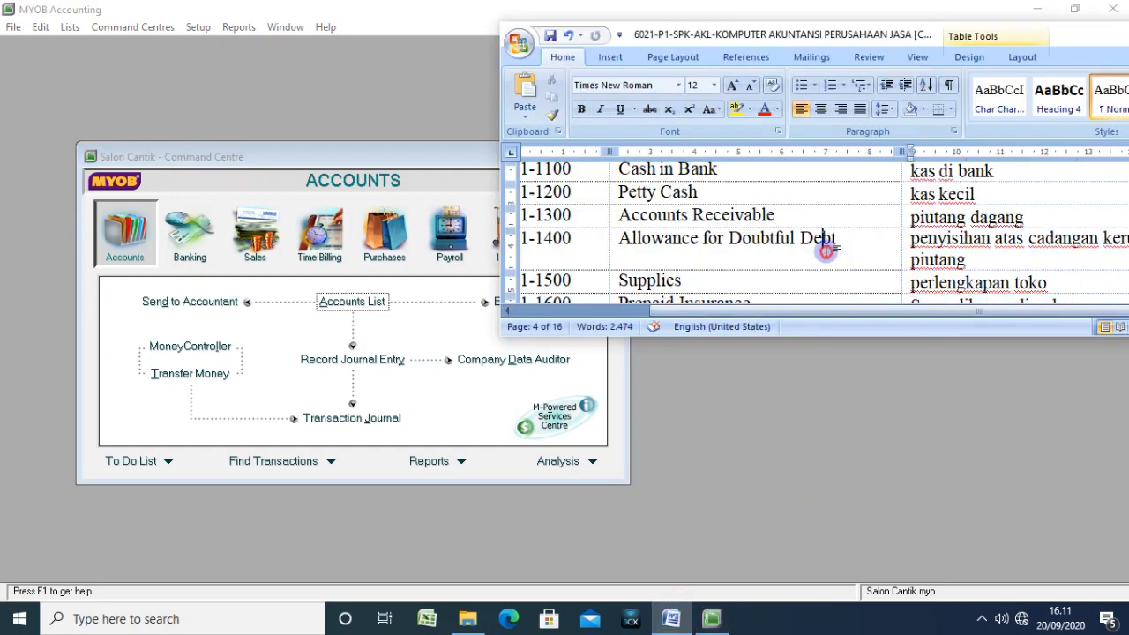
pyautogui.scroll(-20, 822, 253)
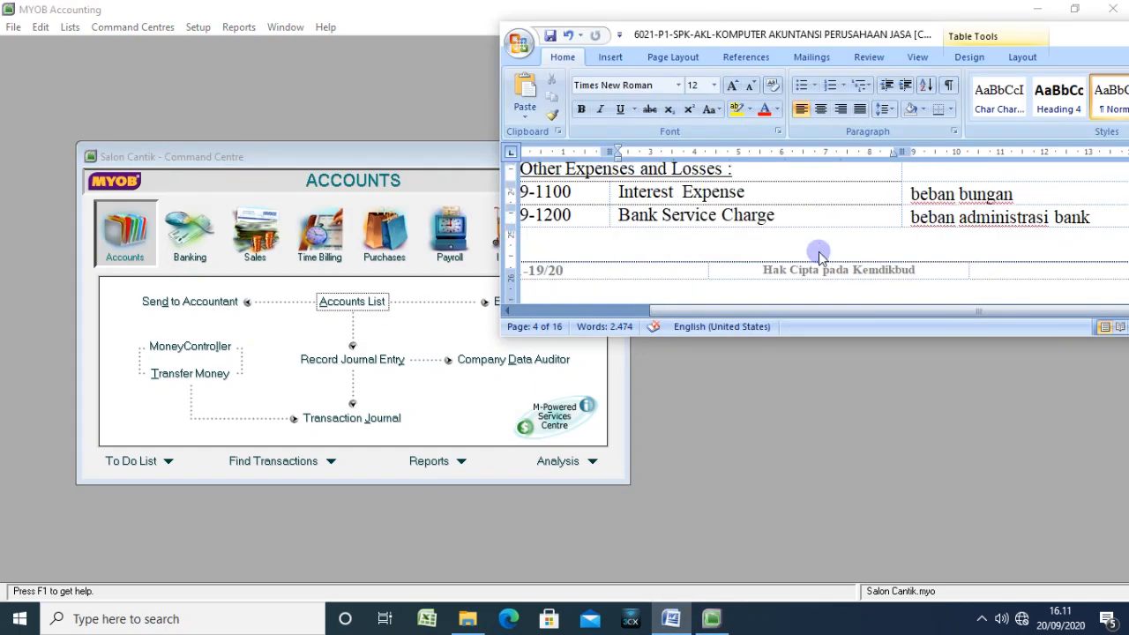
pyautogui.scroll(-3, 818, 254)
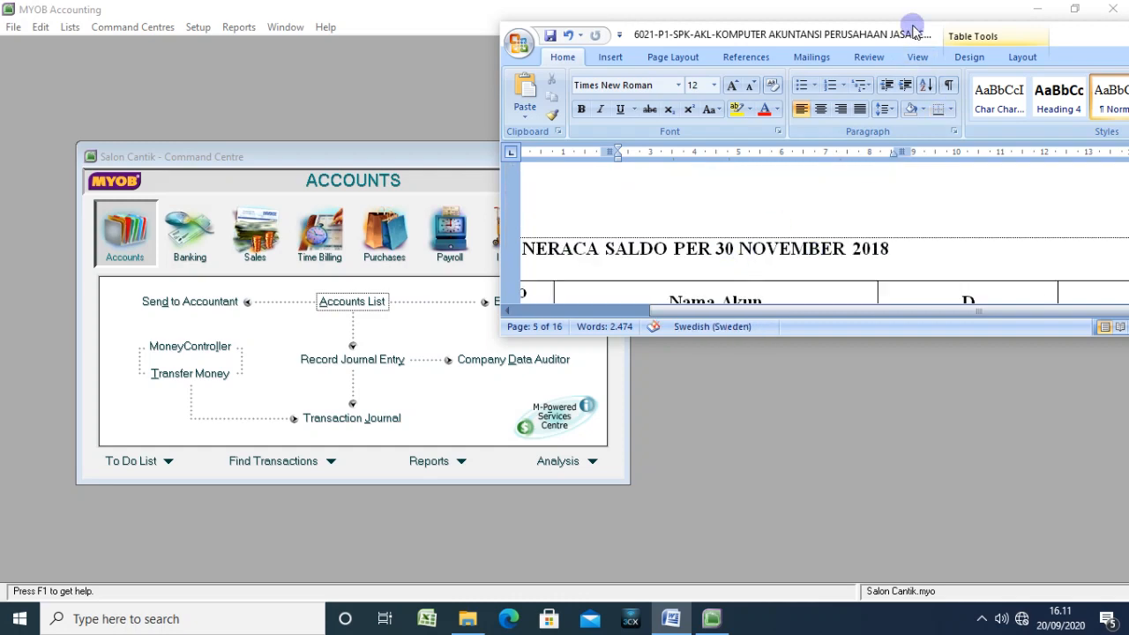
pyautogui.moveTo(914, 26); pyautogui.dragTo(914, 16)
pyautogui.scroll(-4, 874, 211)
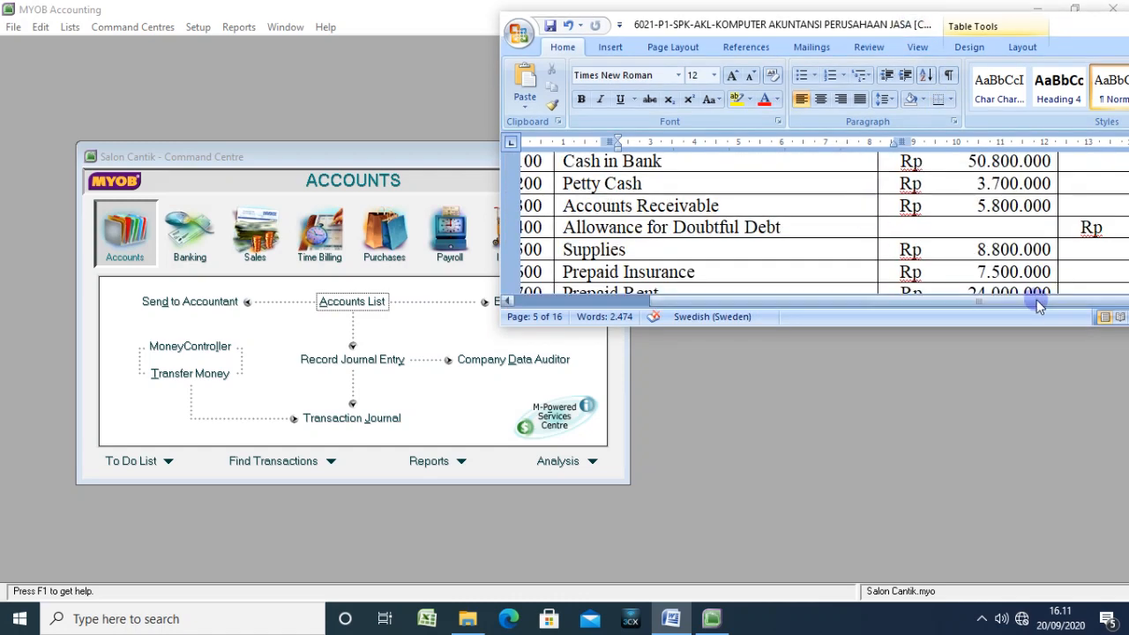
# Step: Arrange the MYOB and Word windows side by side, with the trial balance account names and debit amounts in view
pyautogui.moveTo(882, 24); pyautogui.dragTo(803, 13)
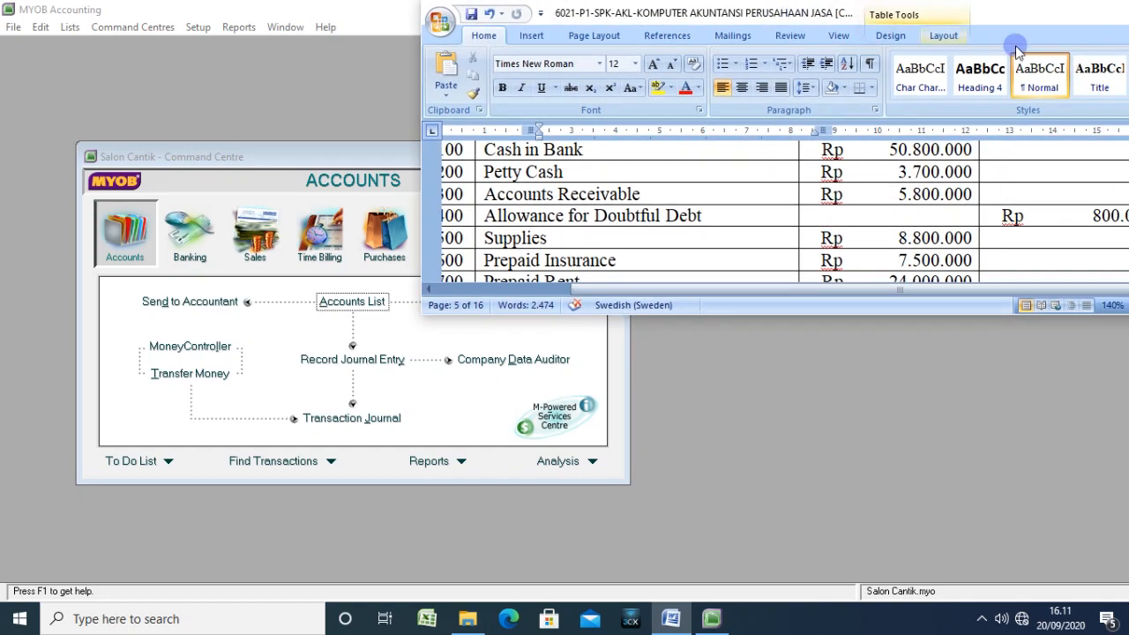
pyautogui.moveTo(666, 25); pyautogui.dragTo(863, 221)
pyautogui.click(1076, 10)
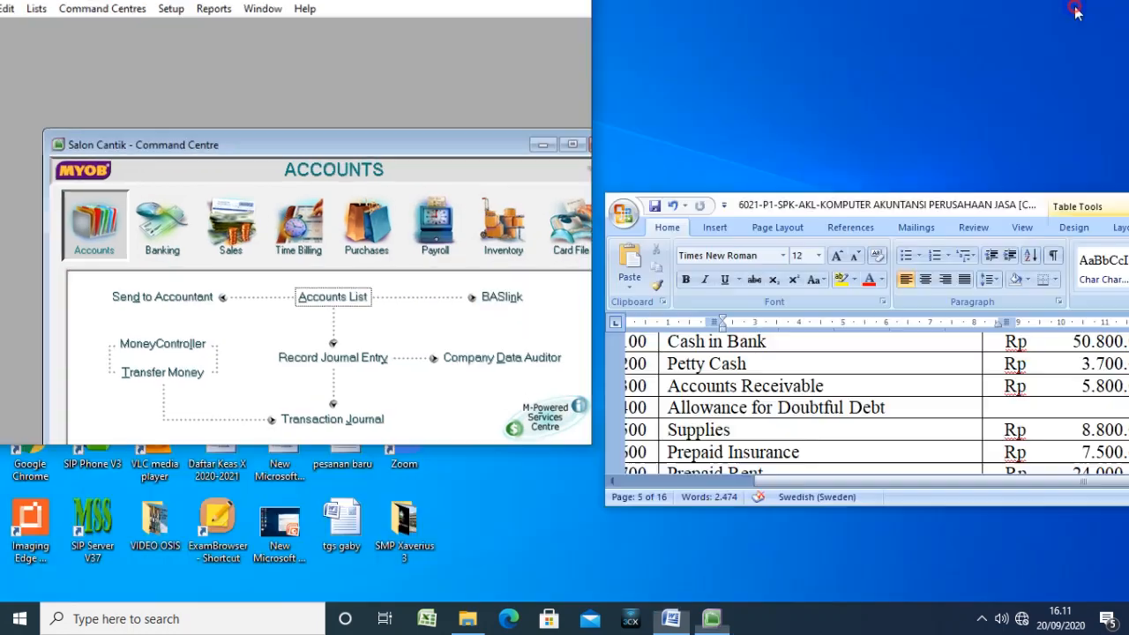
pyautogui.moveTo(791, 194); pyautogui.dragTo(815, 3)
pyautogui.click(875, 213)
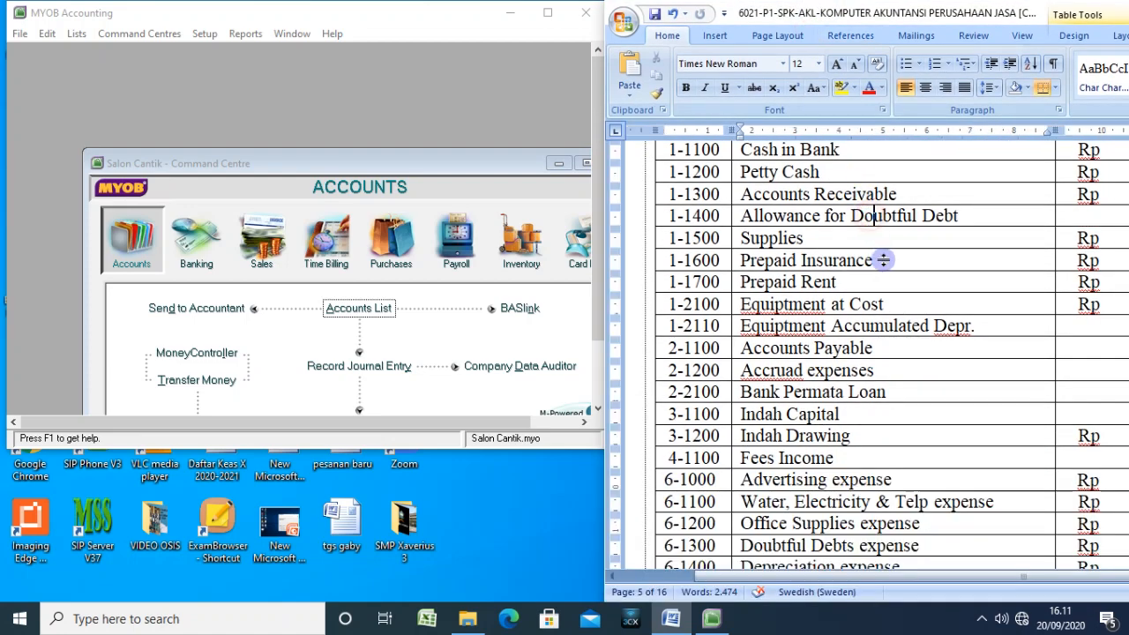
pyautogui.scroll(3, 885, 480)
pyautogui.moveTo(831, 574); pyautogui.dragTo(892, 569)
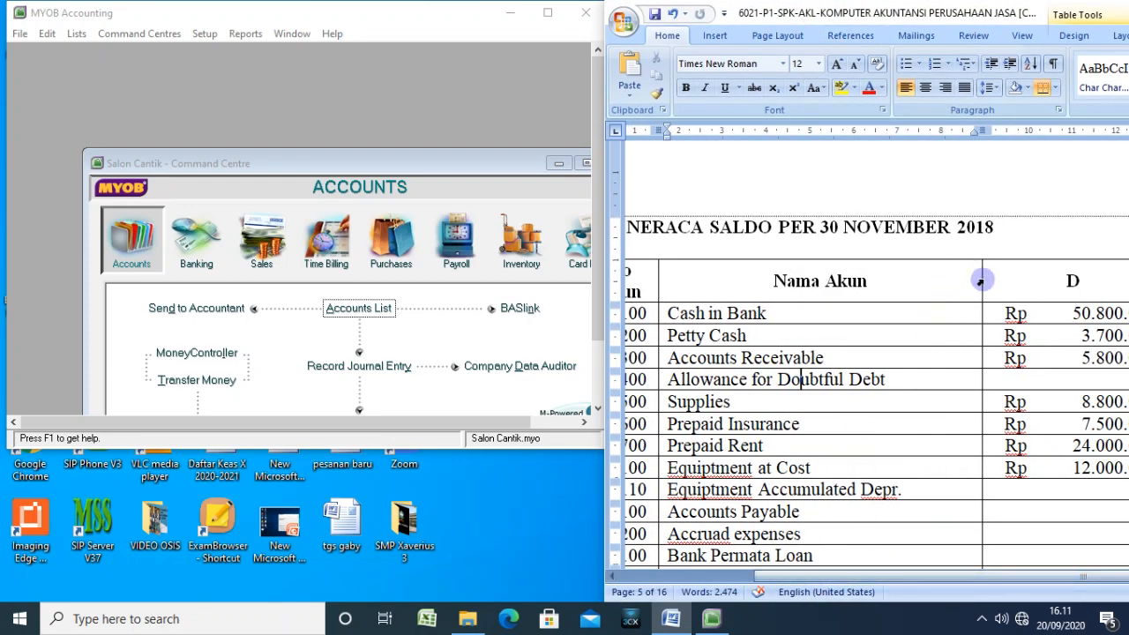
# Step: Narrow the Nama Akun column of the trial balance table and resize the D column so each amount fits on one line
pyautogui.moveTo(981, 133); pyautogui.dragTo(869, 133)
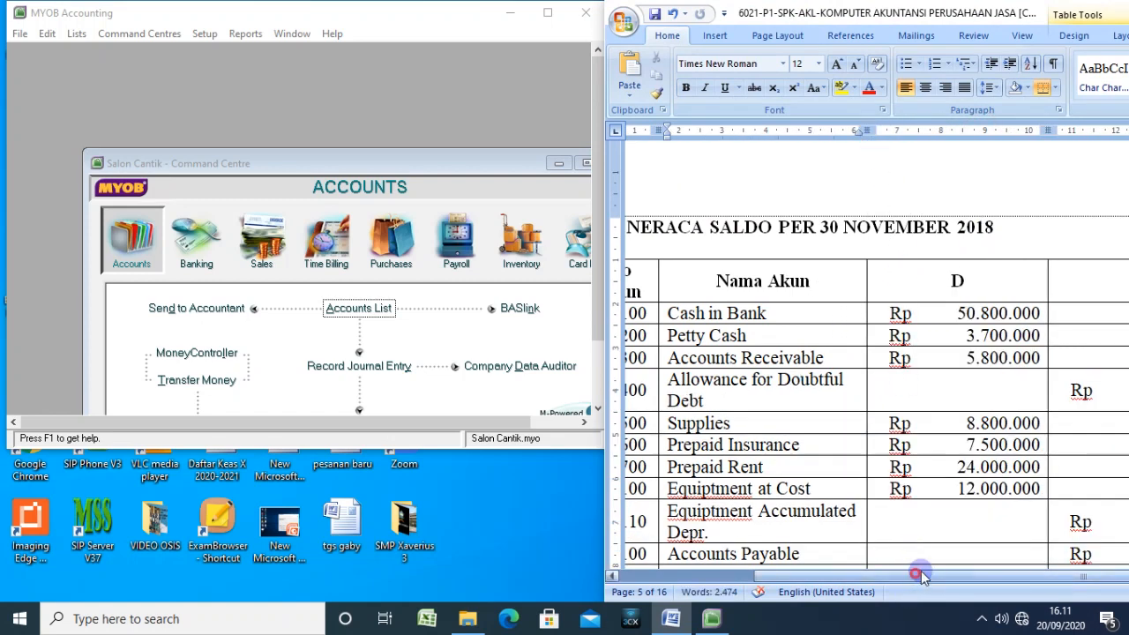
pyautogui.click(1000, 539)
pyautogui.moveTo(1047, 129); pyautogui.dragTo(1010, 130)
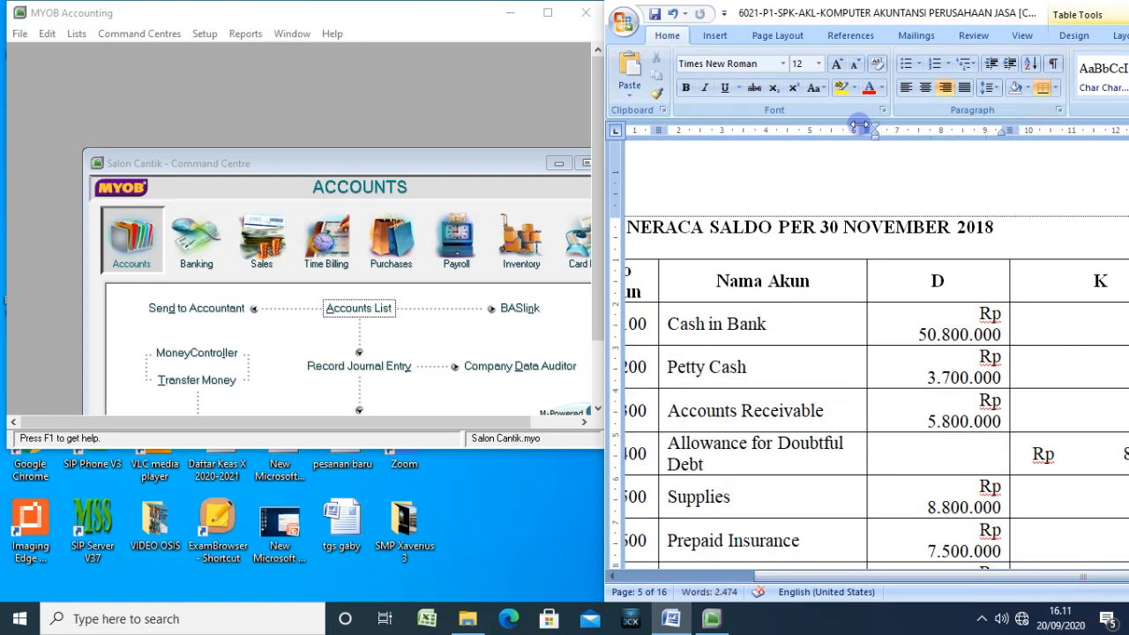
pyautogui.moveTo(866, 129); pyautogui.dragTo(812, 131)
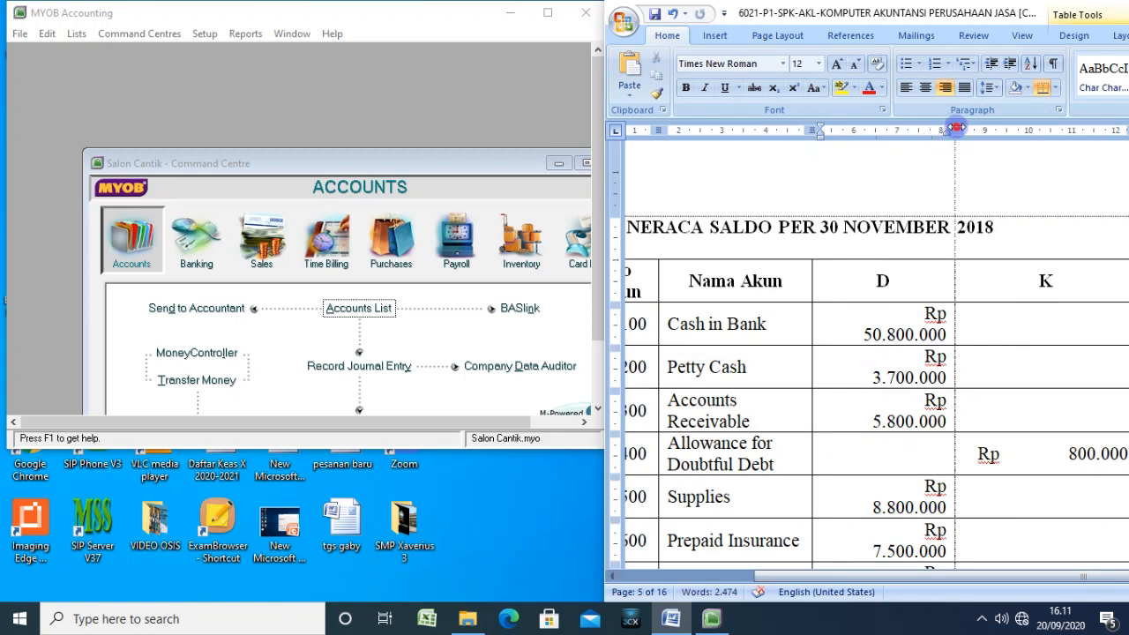
pyautogui.moveTo(1005, 134); pyautogui.dragTo(996, 132)
pyautogui.click(1025, 531)
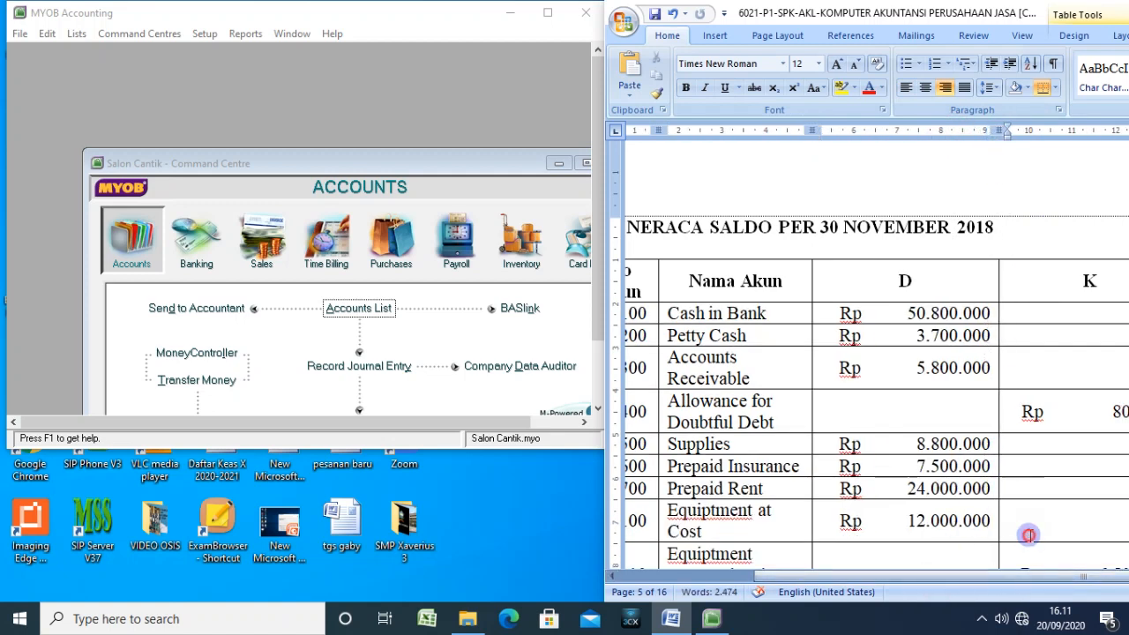
pyautogui.scroll(1, 1021, 523)
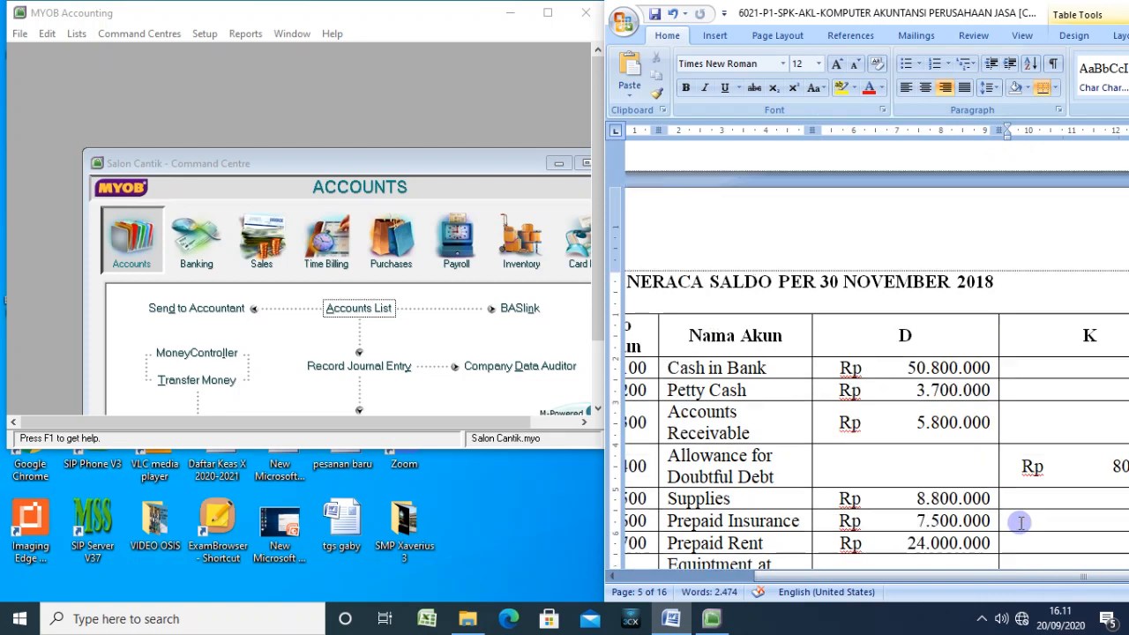
# Step: Switch to MYOB, open the account opening balances and look over the listed asset and liability accounts
pyautogui.click(405, 333)
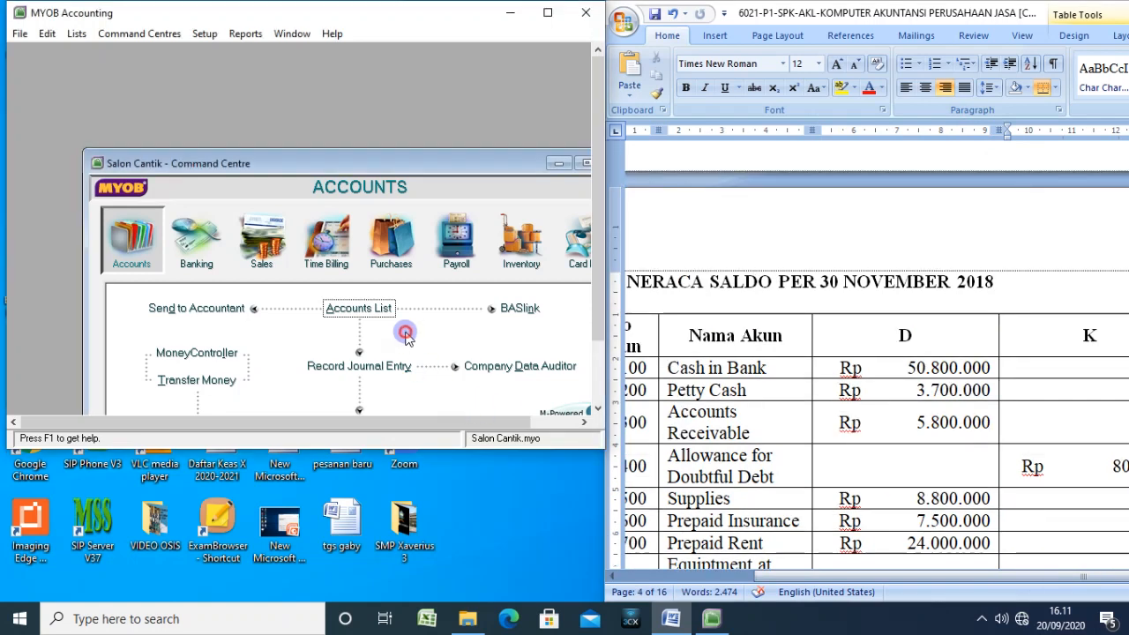
pyautogui.click(206, 35)
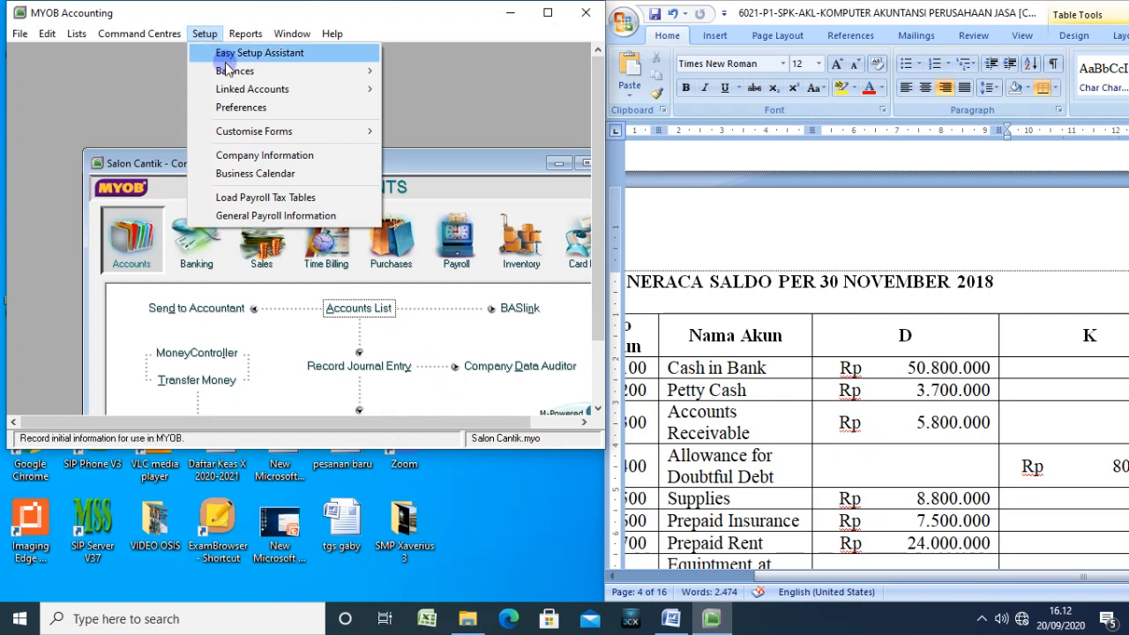
pyautogui.moveTo(237, 71)
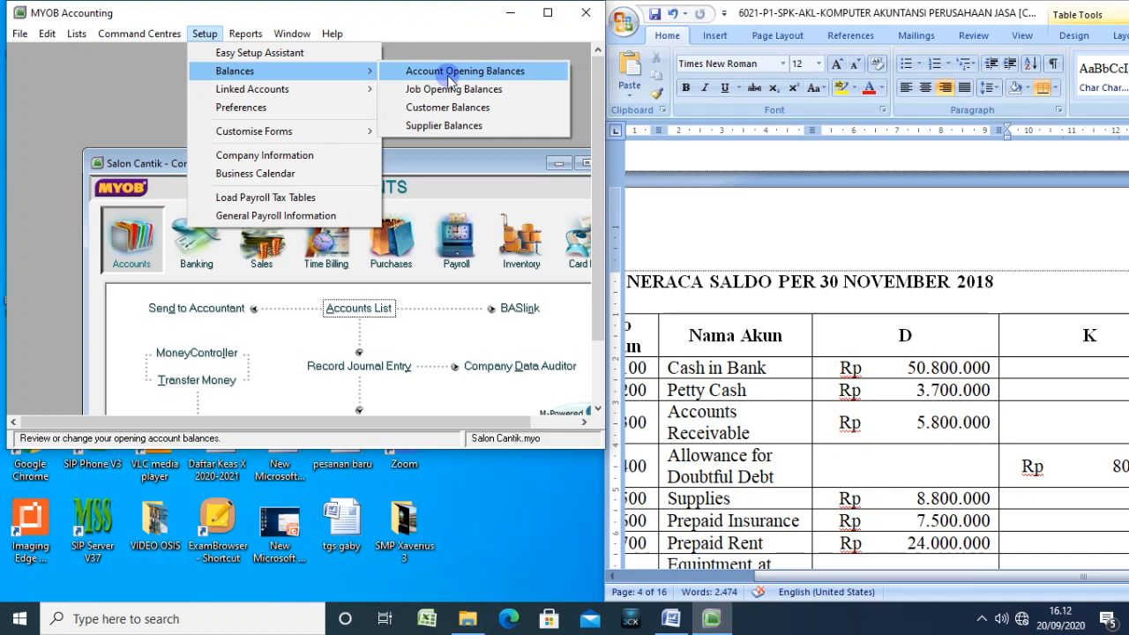
pyautogui.click(439, 153)
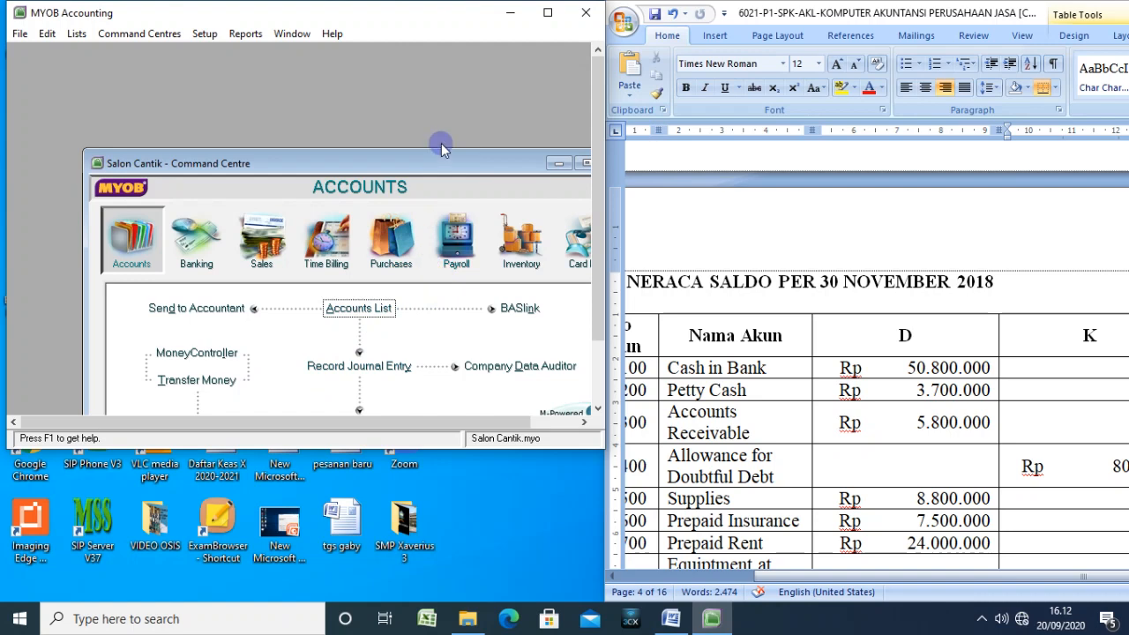
pyautogui.click(205, 34)
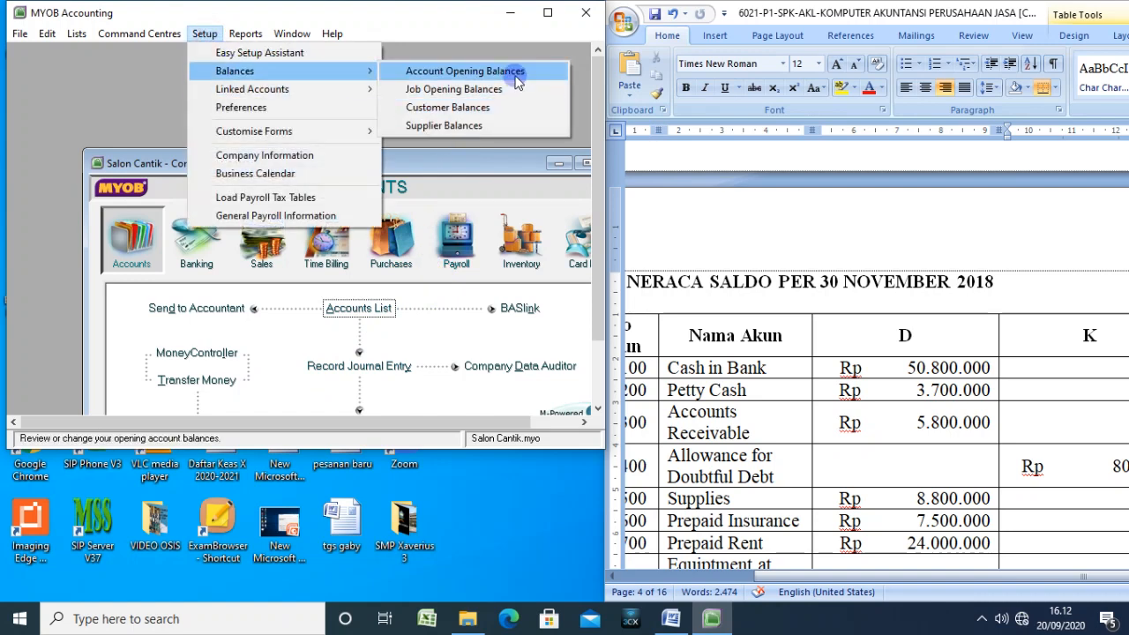
pyautogui.click(518, 77)
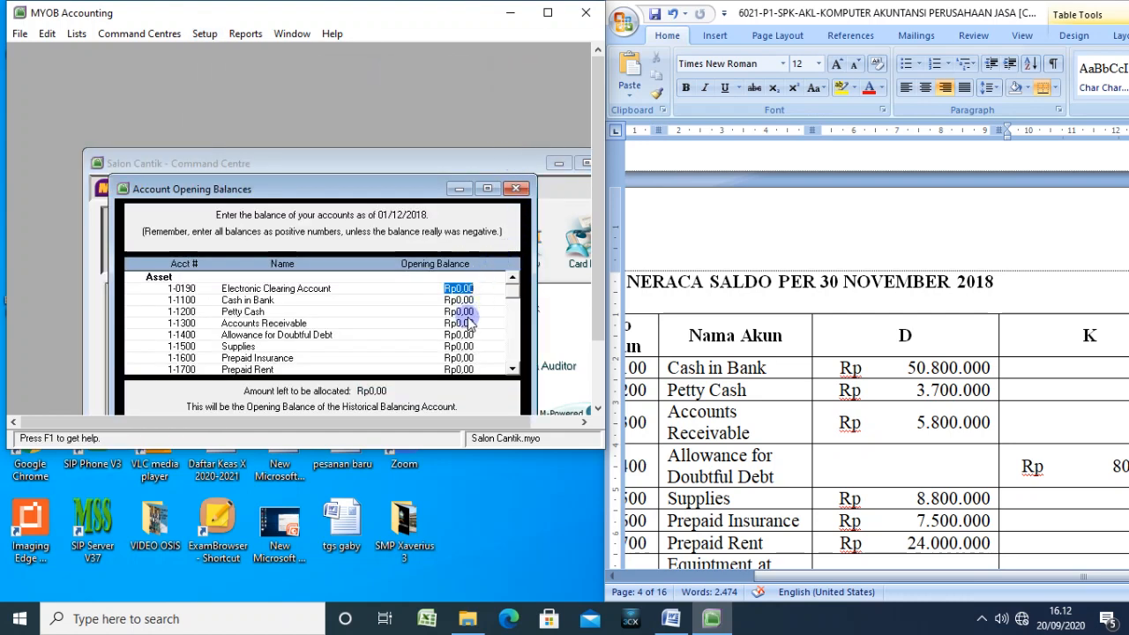
pyautogui.scroll(-3, 366, 316)
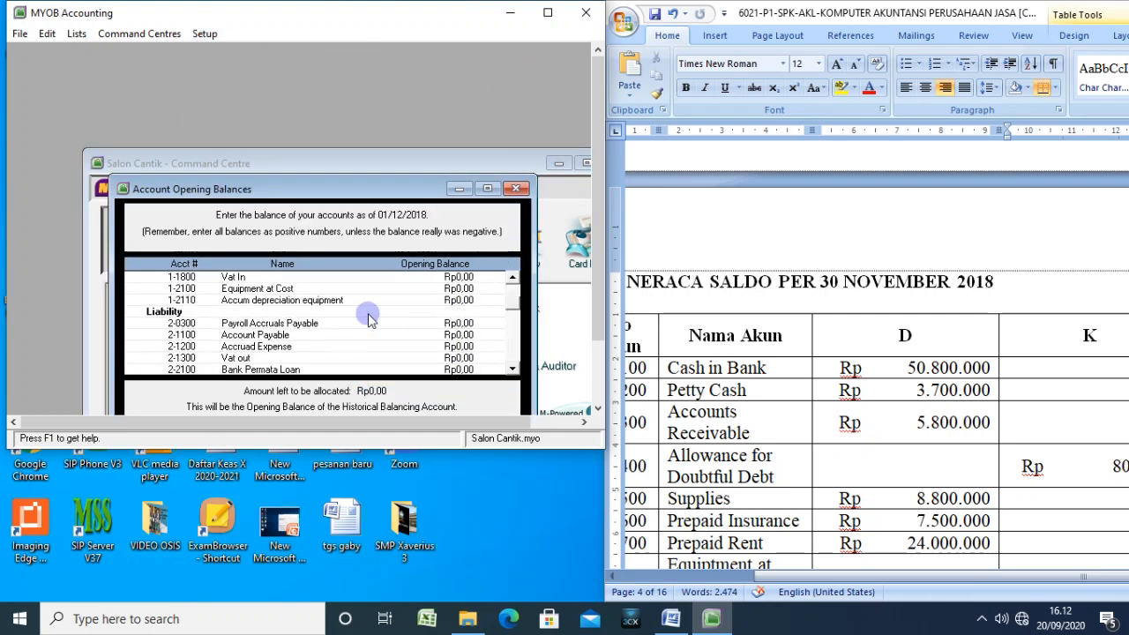
pyautogui.scroll(3, 368, 317)
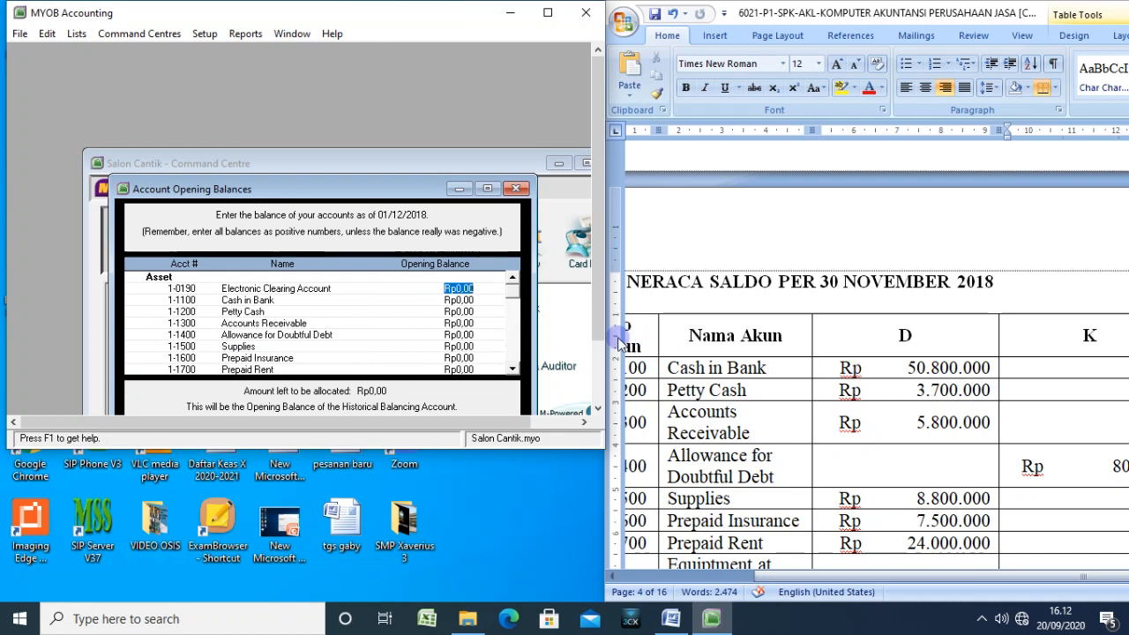
# Step: Enter opening balances of Rp50.800.000 for Cash in Bank, Rp3.700.000 for Petty Cash and Rp5.800.000 for Accounts Receivable
pyautogui.click(457, 302)
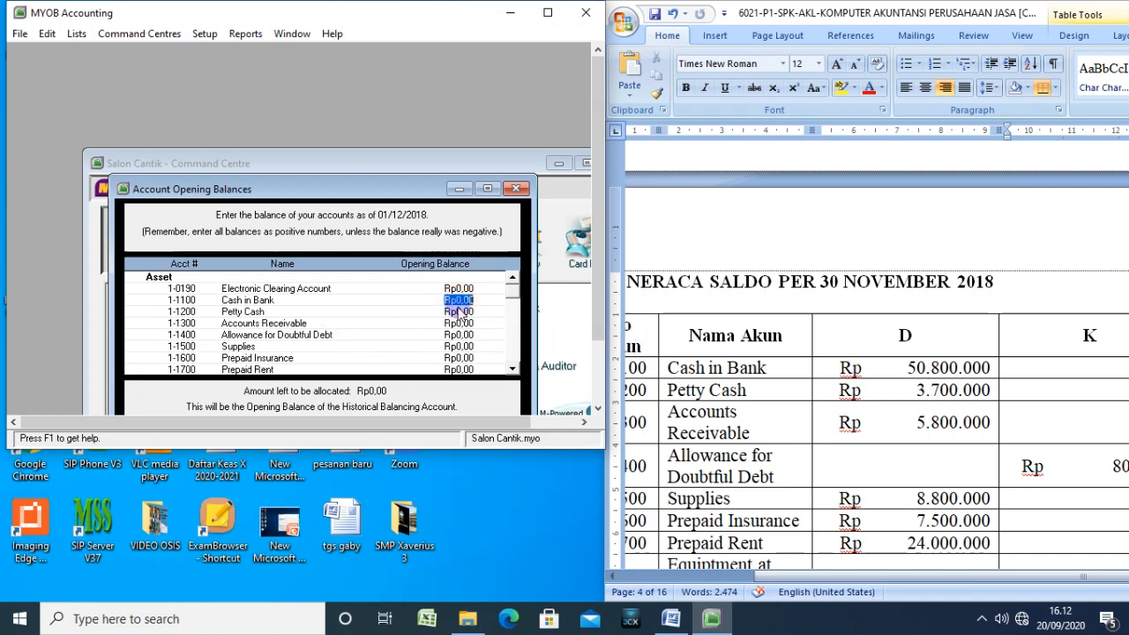
pyautogui.write('50800000')
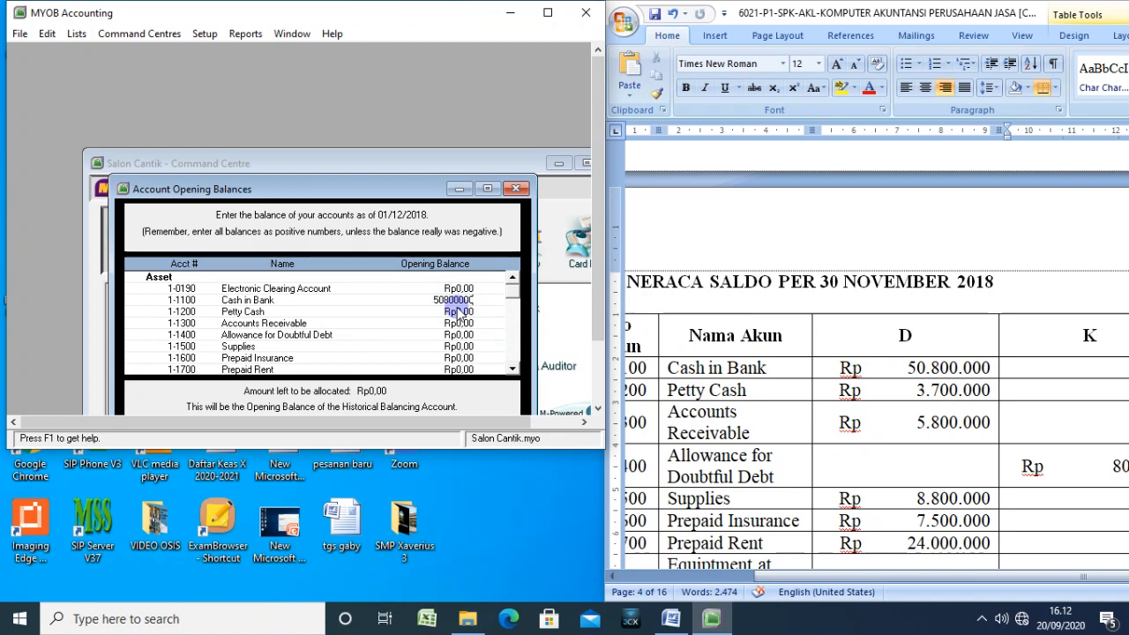
pyautogui.press('Tab')
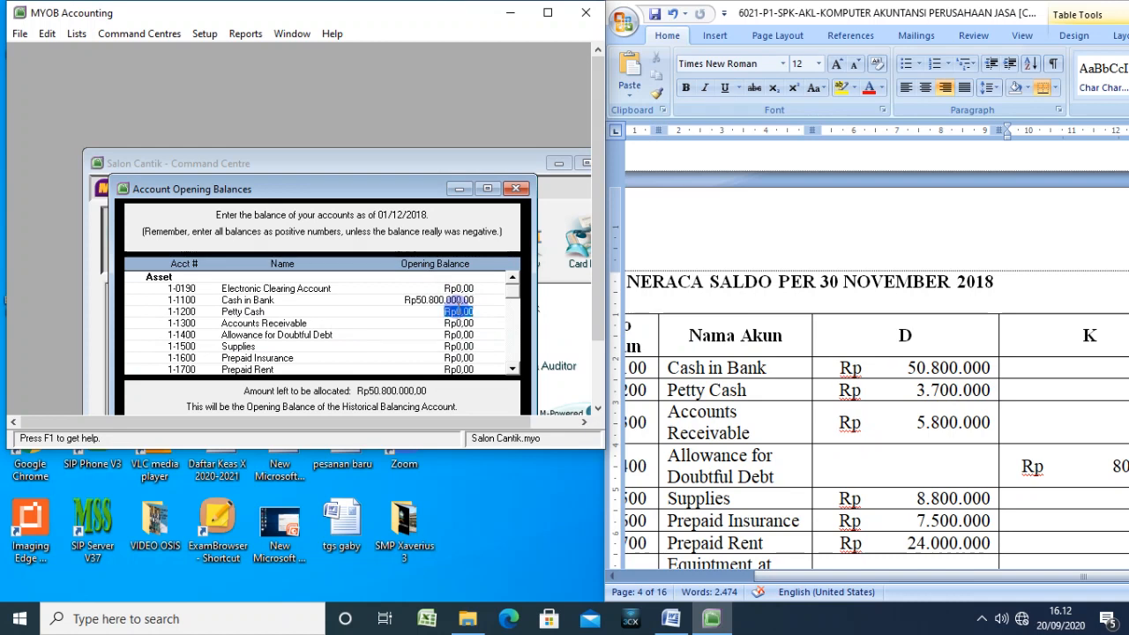
pyautogui.write('3.')
pyautogui.write('700.000')
pyautogui.press('Tab')
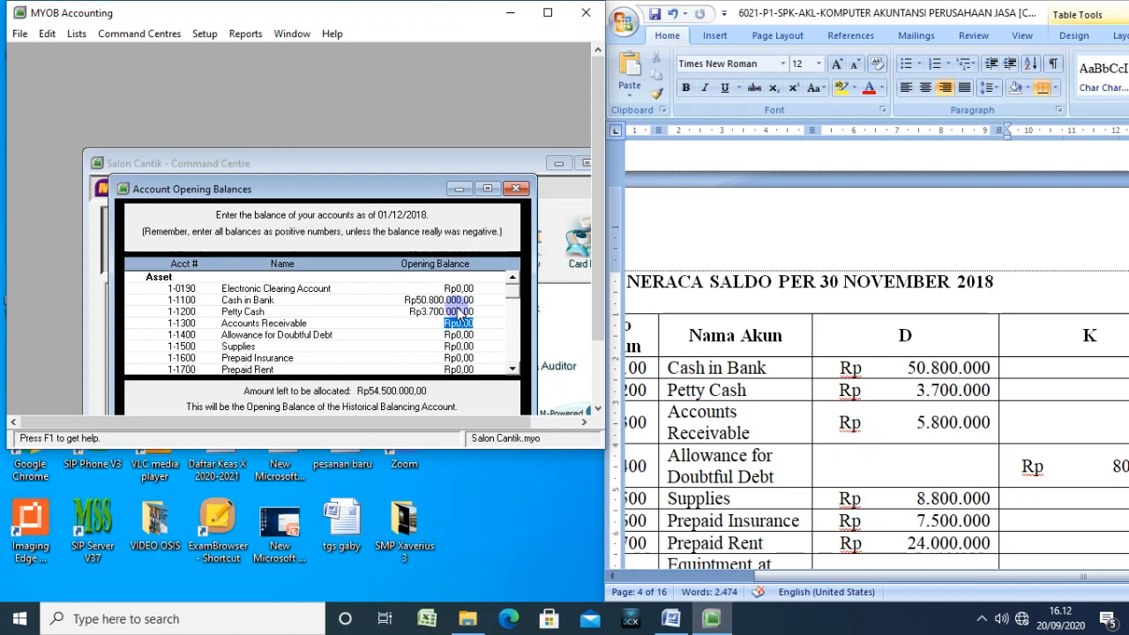
pyautogui.write('5.800.00')
pyautogui.press('Tab')
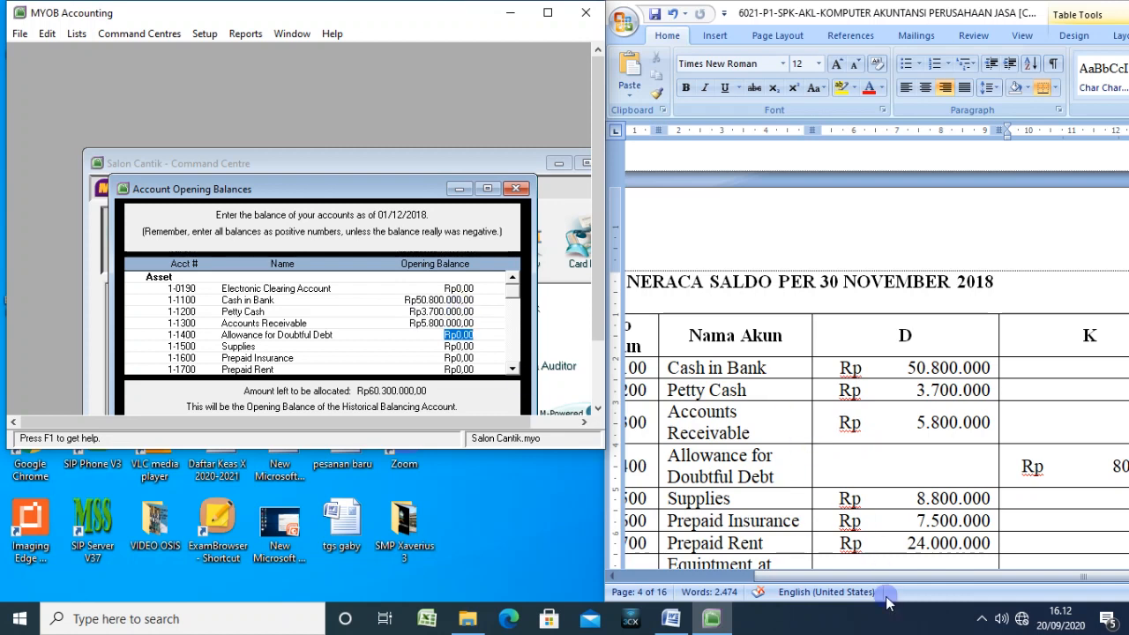
# Step: Move the Word window clear of MYOB and enter an opening balance of Rp800.000 for Allowance for Doubtful Debt
pyautogui.click(860, 569)
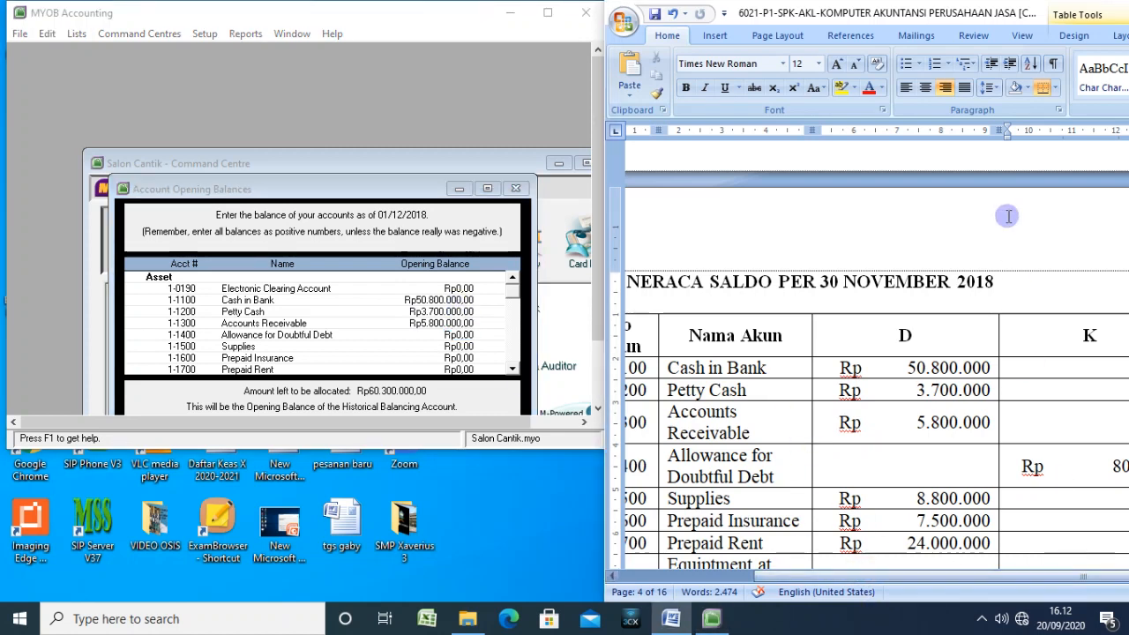
pyautogui.moveTo(975, 11); pyautogui.dragTo(986, 33)
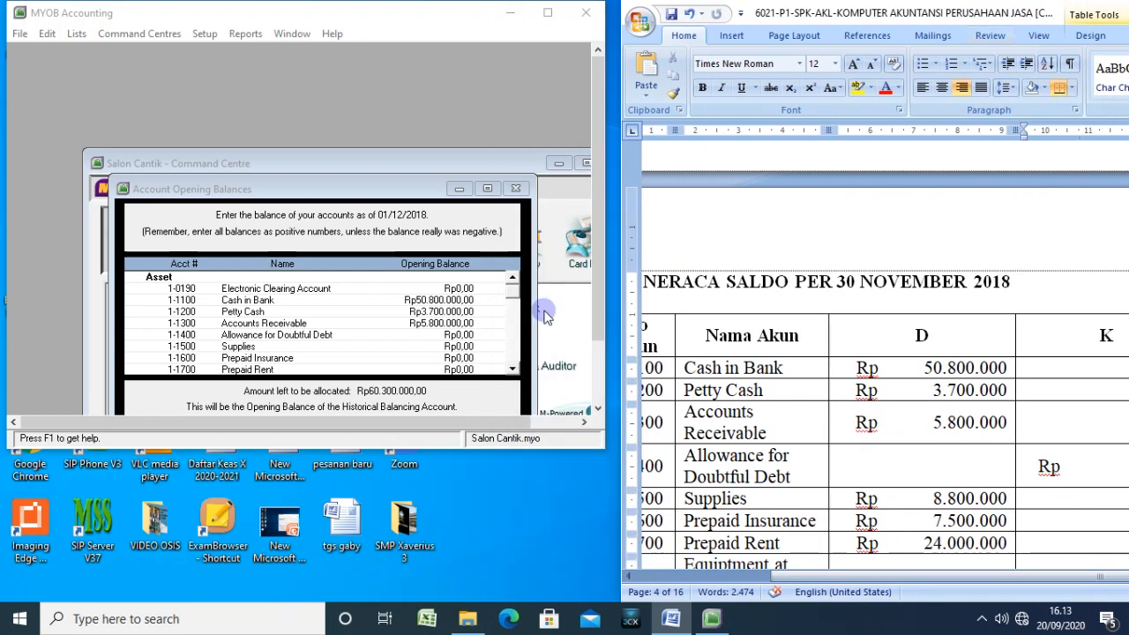
pyautogui.click(458, 336)
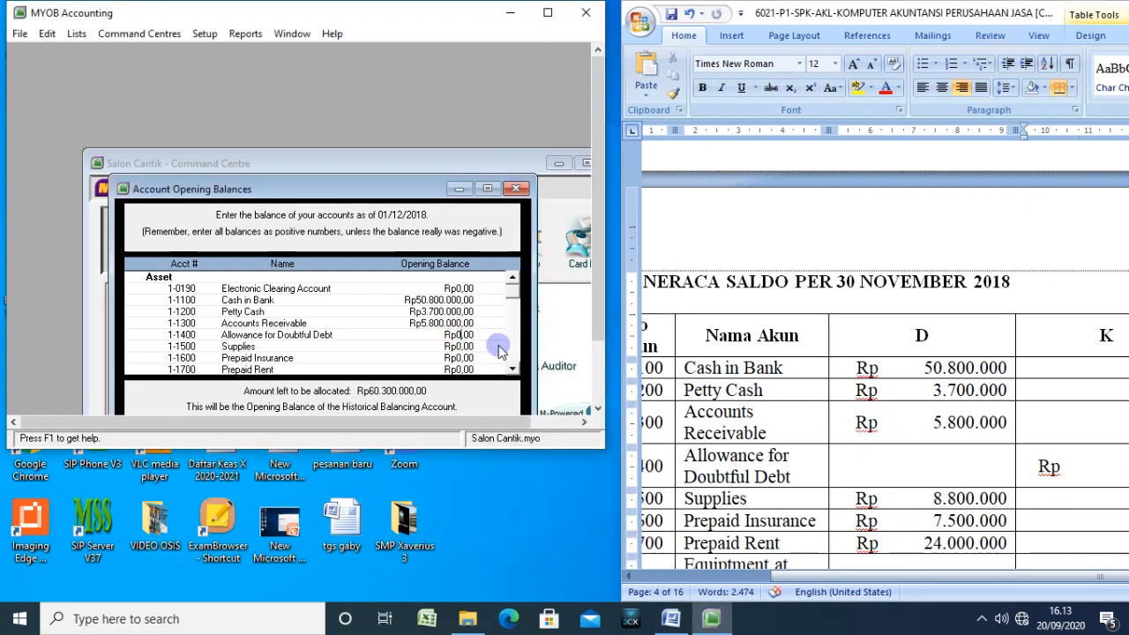
pyautogui.write('800.000')
pyautogui.press('Tab')
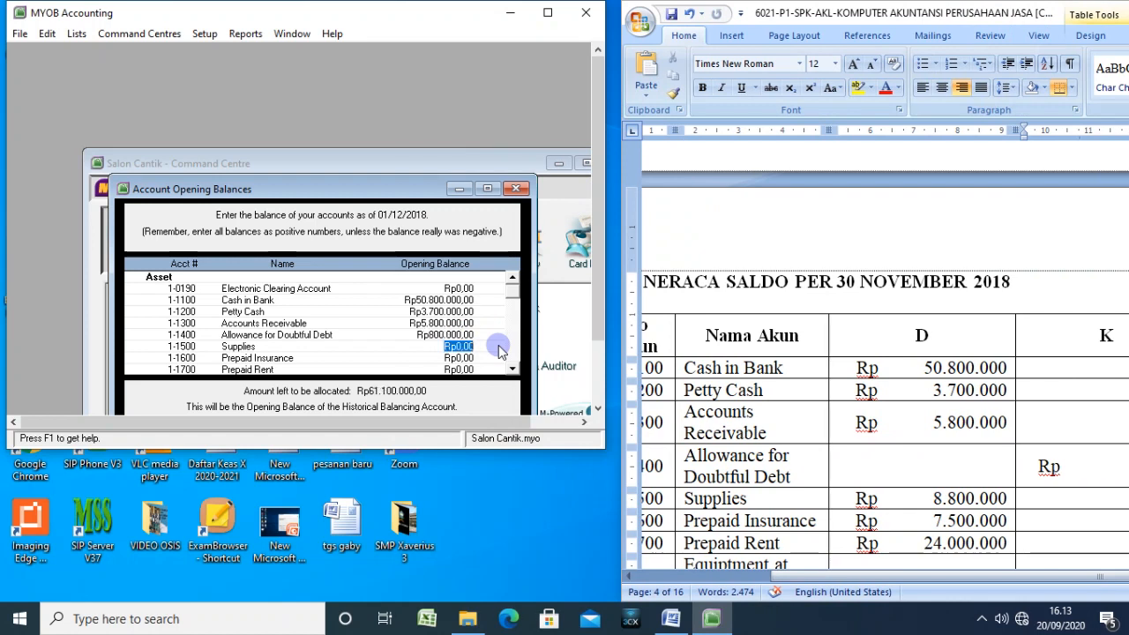
# Step: Enter opening balances of Rp8.800.000 for Supplies, Rp7.500.000 for Prepaid Insurance and Rp24.000.000 for Prepaid Rent
pyautogui.write('8.')
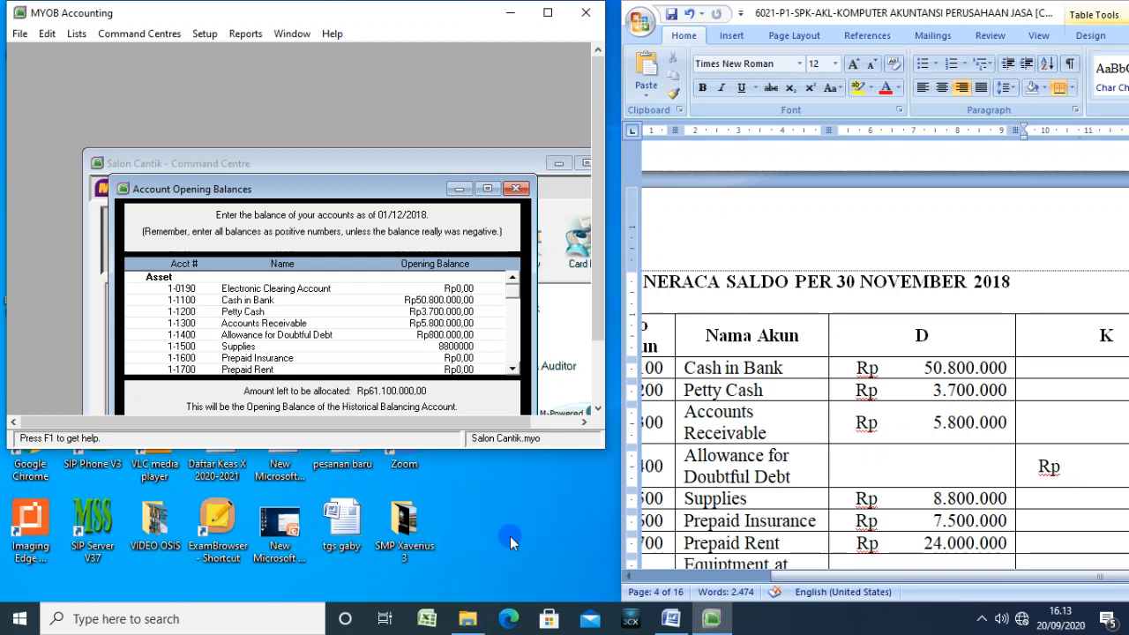
pyautogui.write('800.000')
pyautogui.press('Tab')
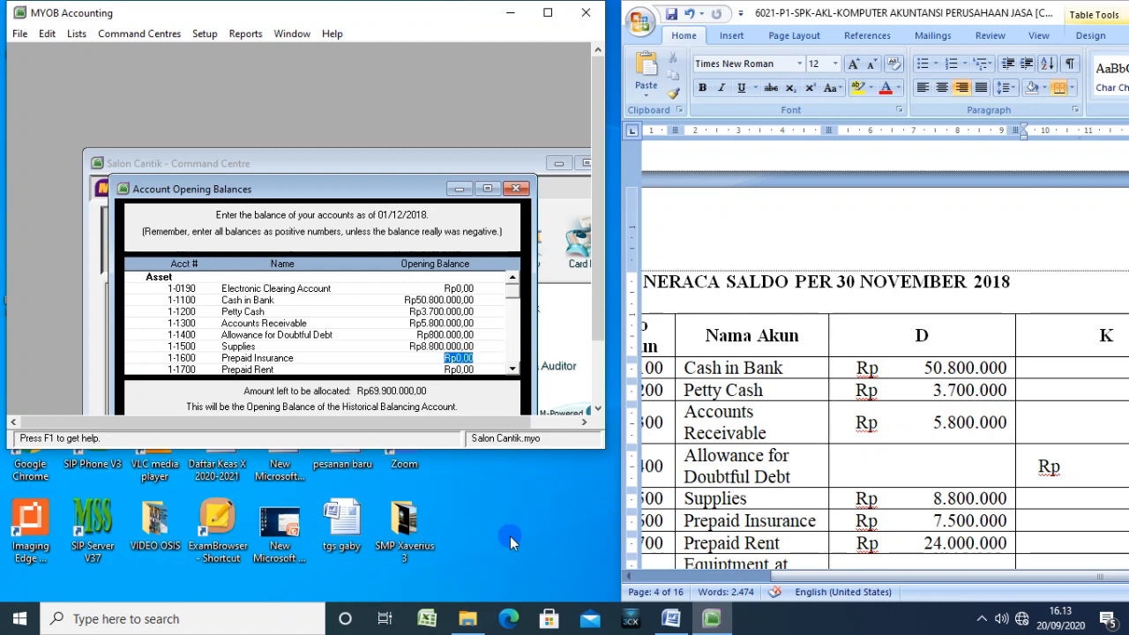
pyautogui.write('7.500.00')
pyautogui.press('Tab')
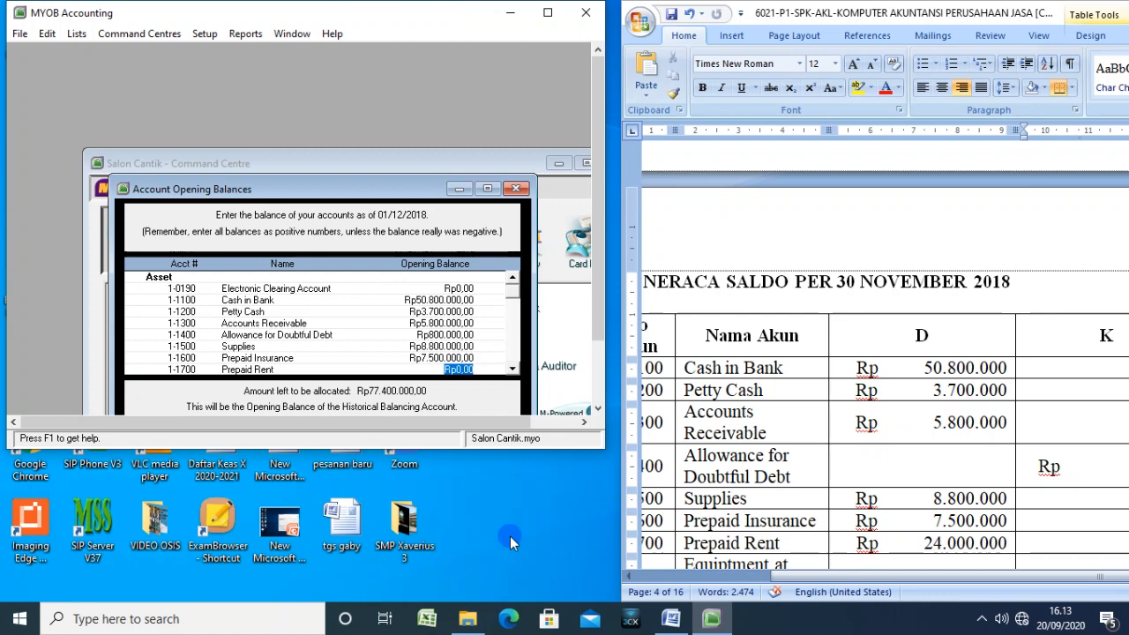
pyautogui.write('24.000.000')
pyautogui.press('Tab')
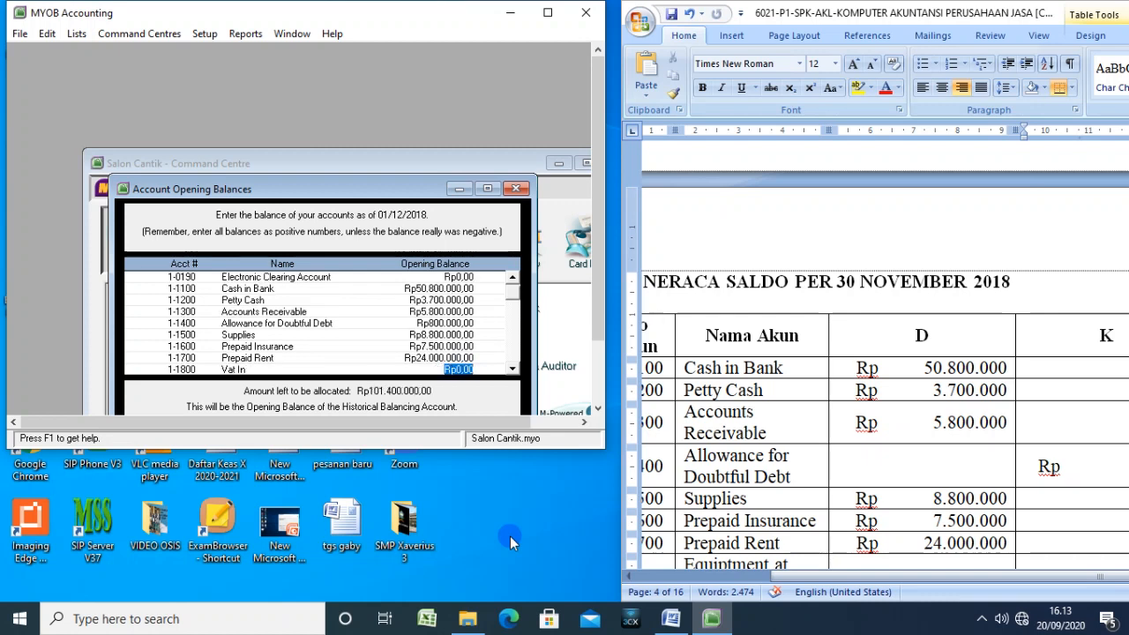
pyautogui.scroll(-2, 848, 484)
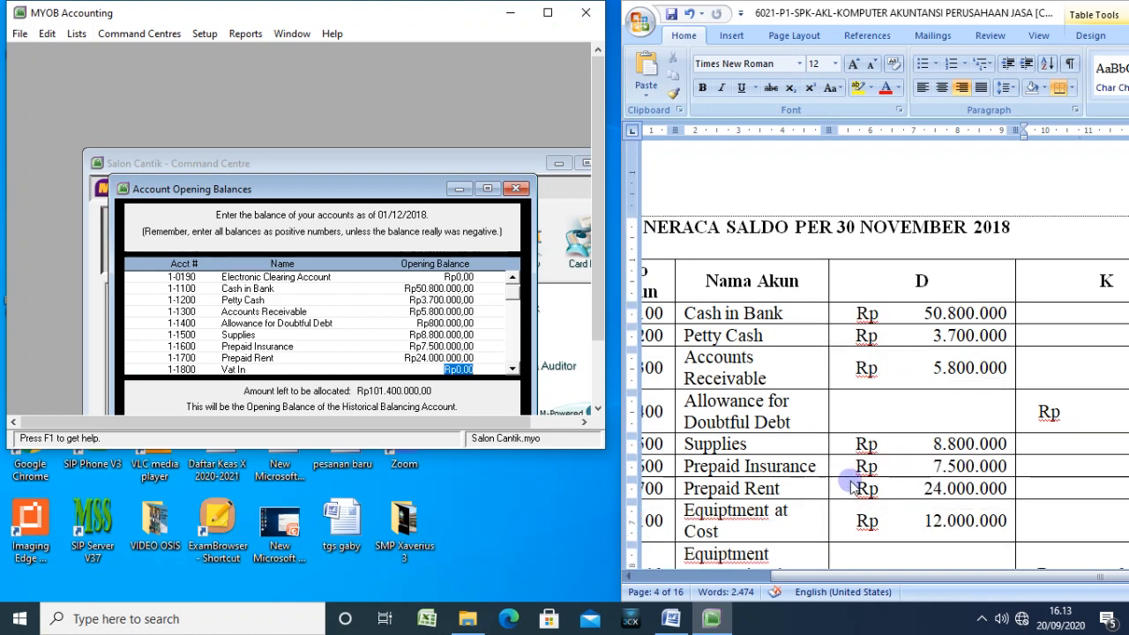
# Step: Enter an opening balance of Rp12.000.000 for Equipment at Cost
pyautogui.moveTo(885, 474); pyautogui.dragTo(872, 474)
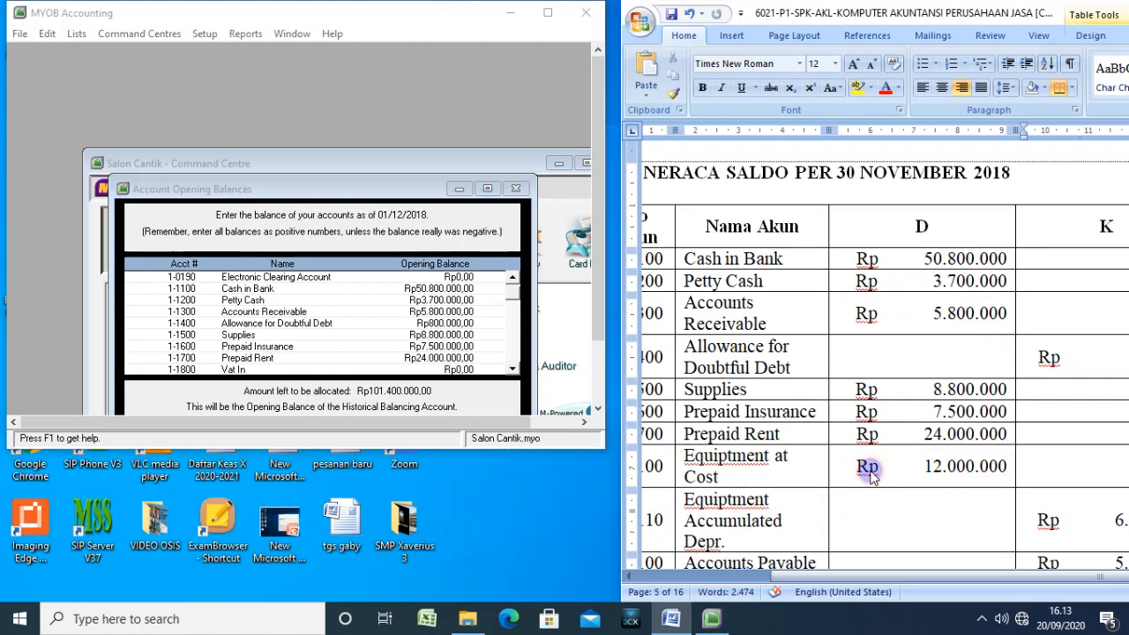
pyautogui.click(460, 348)
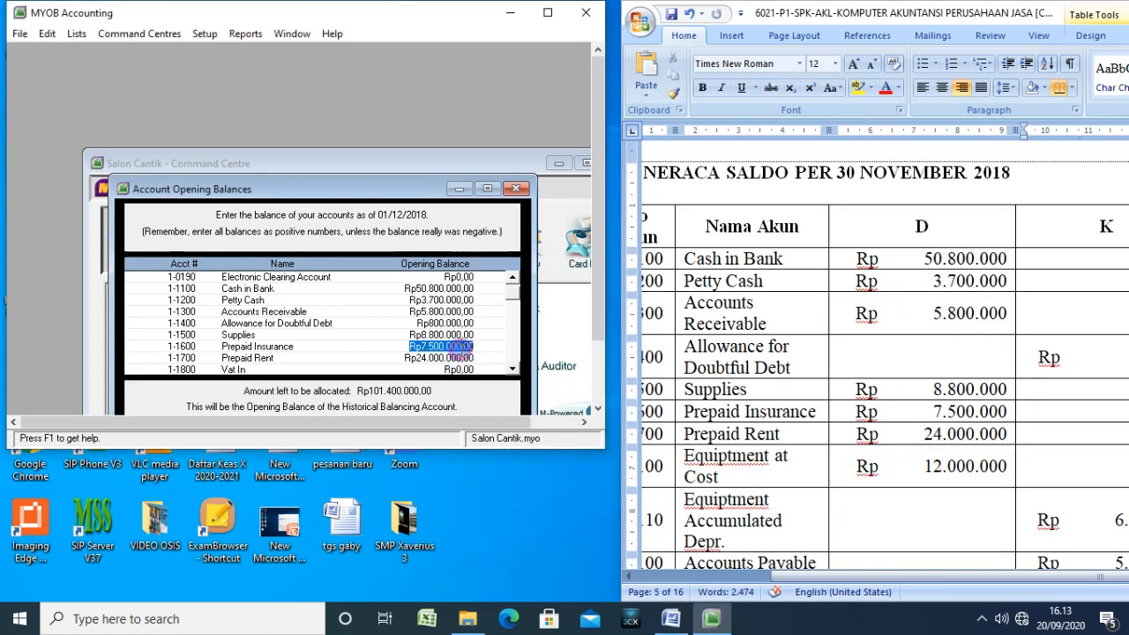
pyautogui.press('Tab')
pyautogui.press('Tab')
pyautogui.press('Tab')
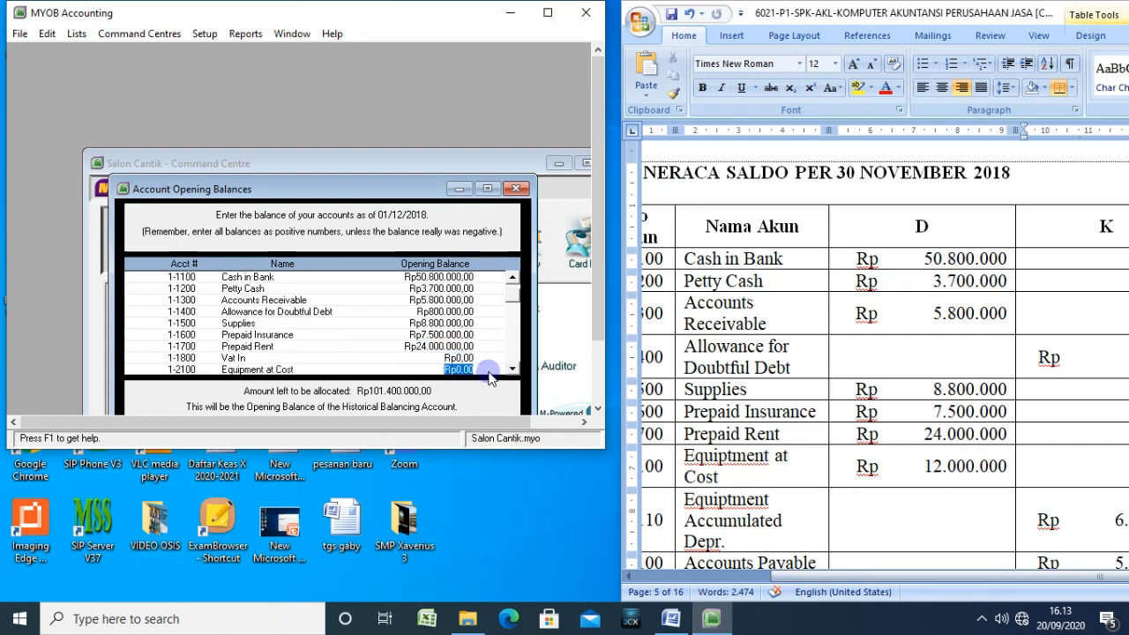
pyautogui.scroll(-1, 488, 372)
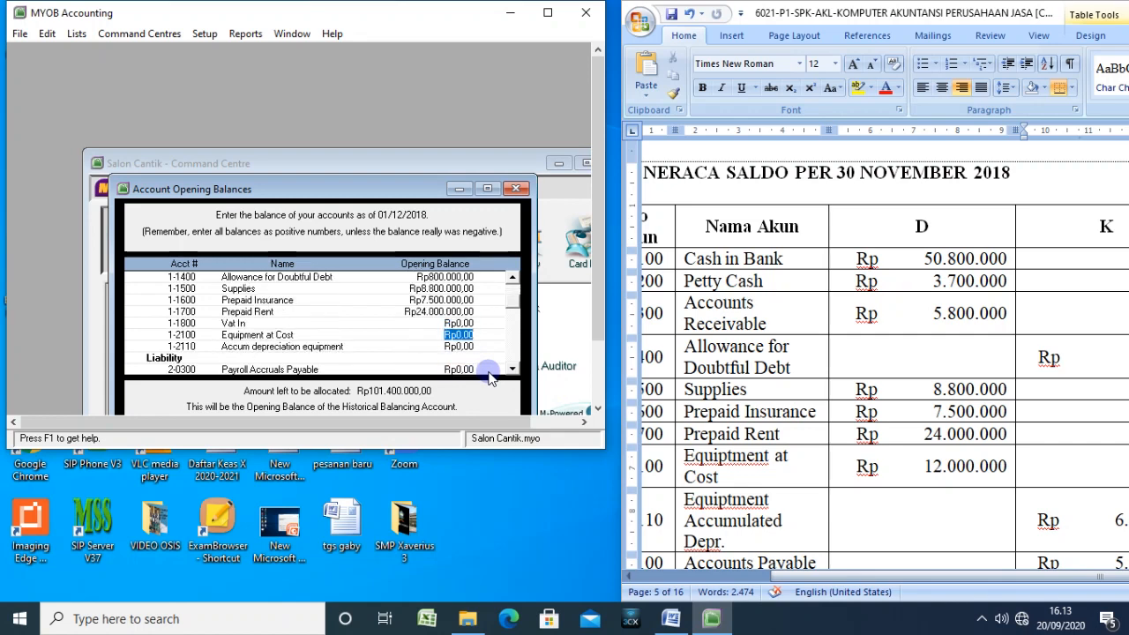
pyautogui.write('12000000')
pyautogui.press('Tab')
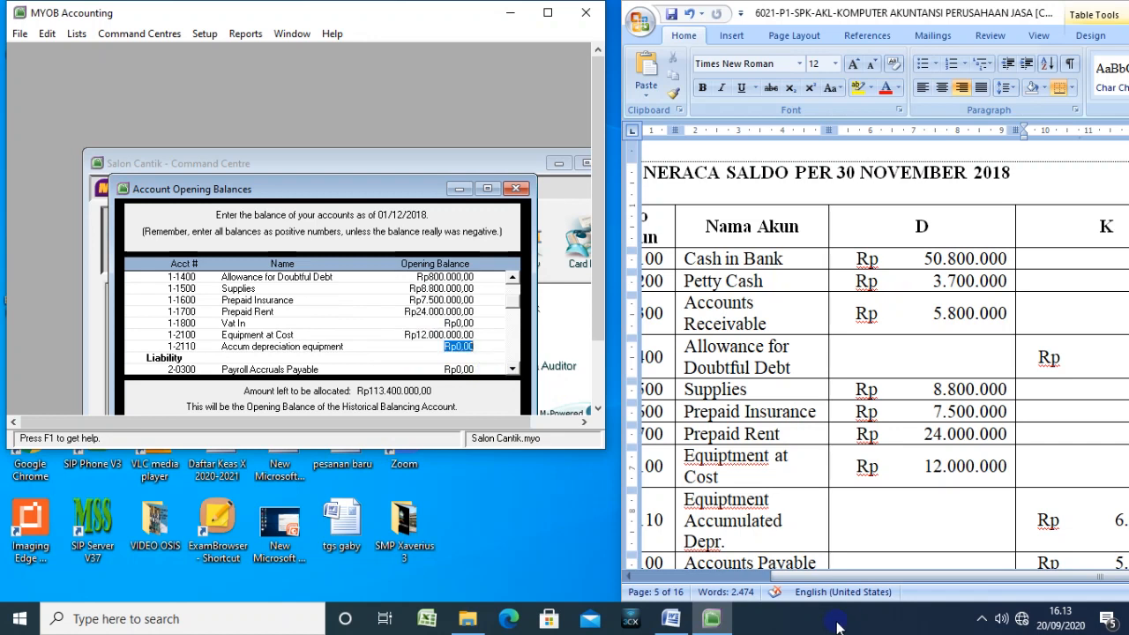
# Step: Move the Word window to reveal the trial balance's credit amounts and enter an opening balance of Rp6.500.000 for Accum depreciation equipment
pyautogui.click(820, 577)
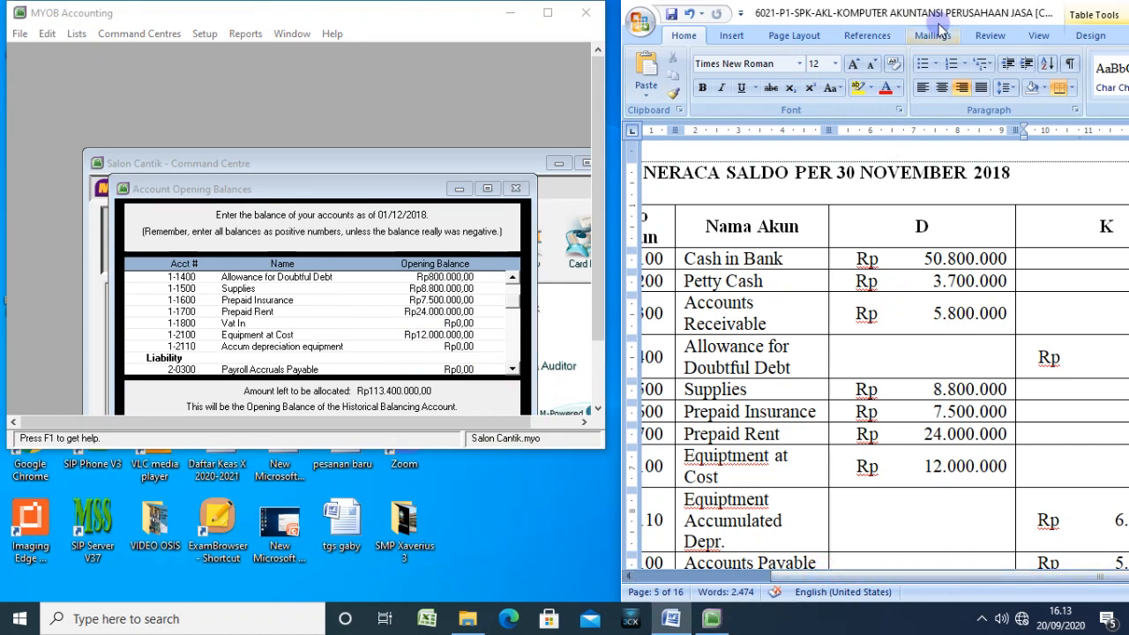
pyautogui.moveTo(944, 18); pyautogui.dragTo(873, 11)
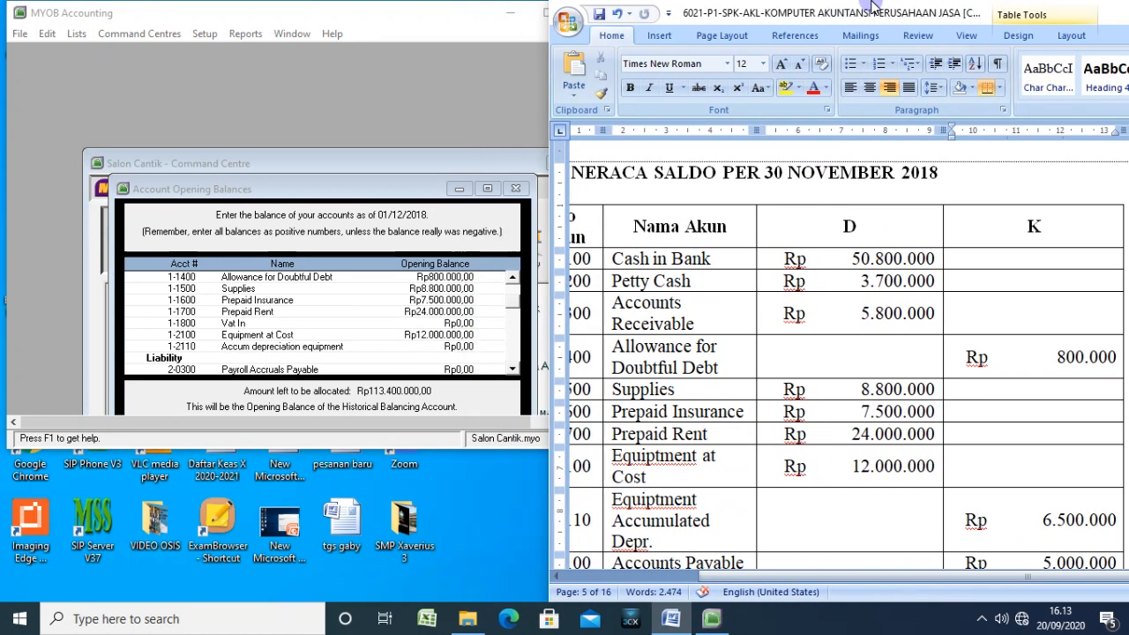
pyautogui.click(446, 344)
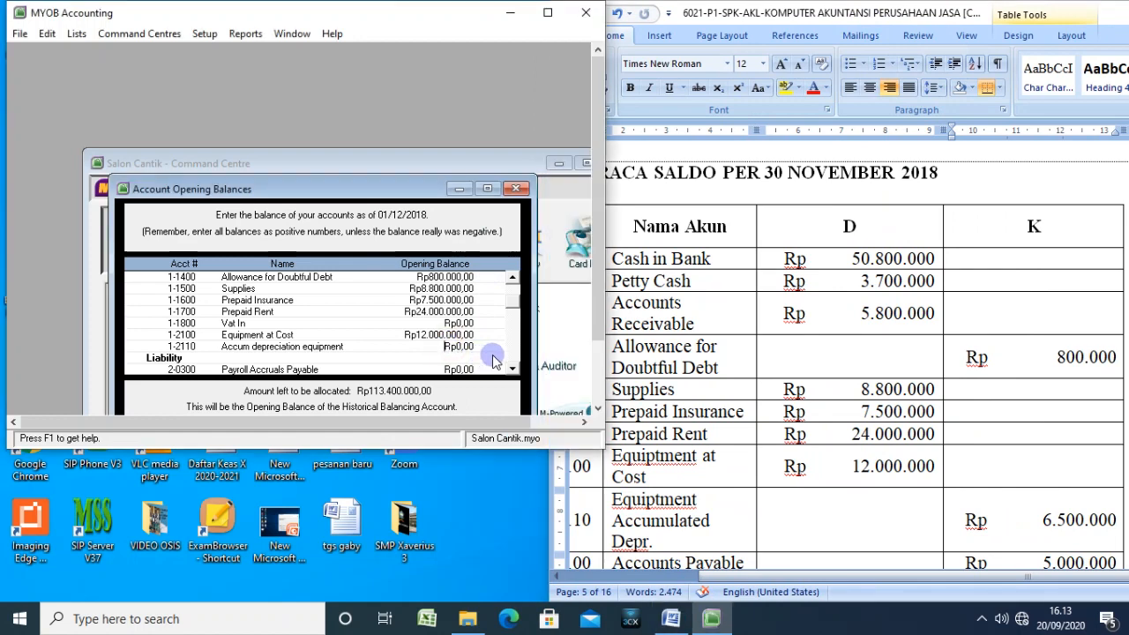
pyautogui.press('Delete')
pyautogui.press('Delete')
pyautogui.press('Delete')
pyautogui.press('Delete')
pyautogui.press('Delete')
pyautogui.press('Delete')
pyautogui.write('6.500.000')
pyautogui.press('Tab')
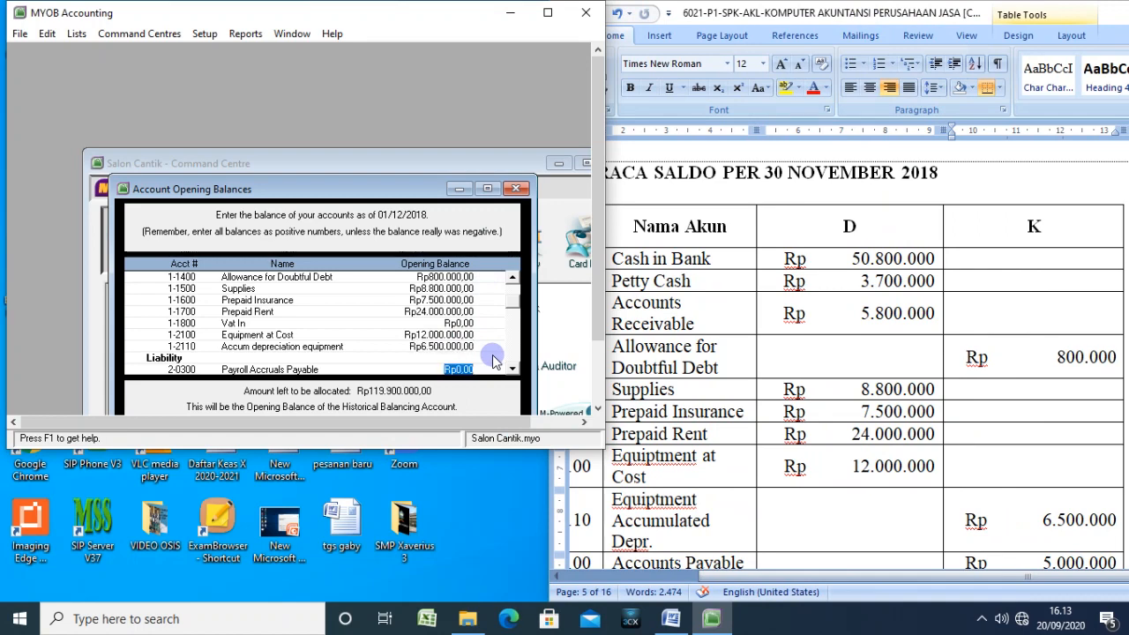
pyautogui.scroll(-3, 850, 453)
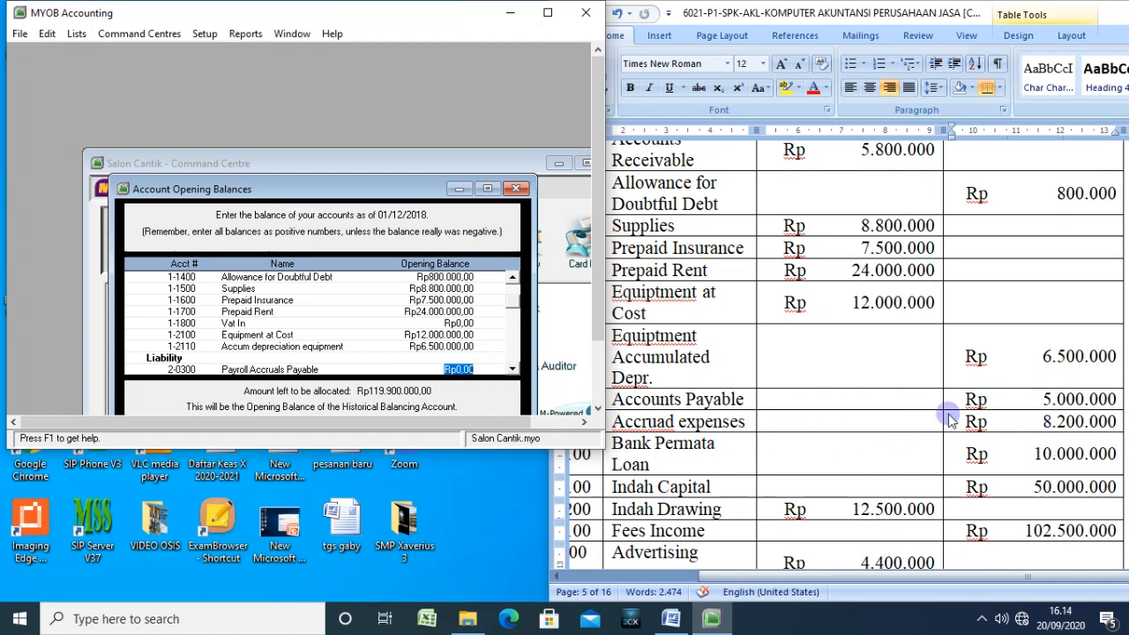
pyautogui.write('5.000.')
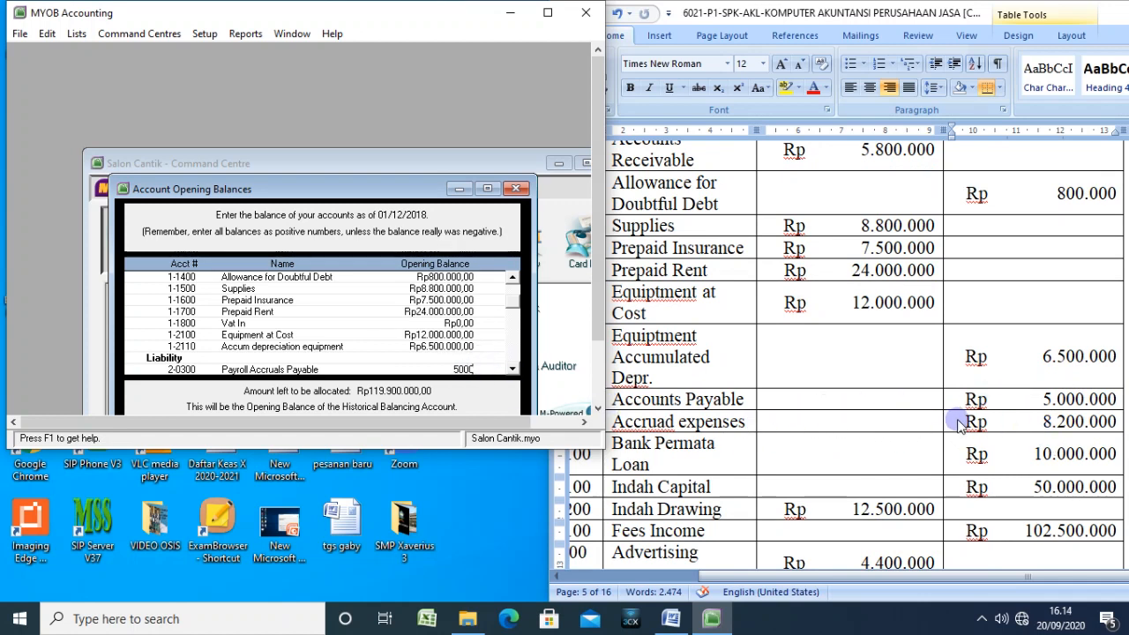
pyautogui.write('000')
pyautogui.press('Tab')
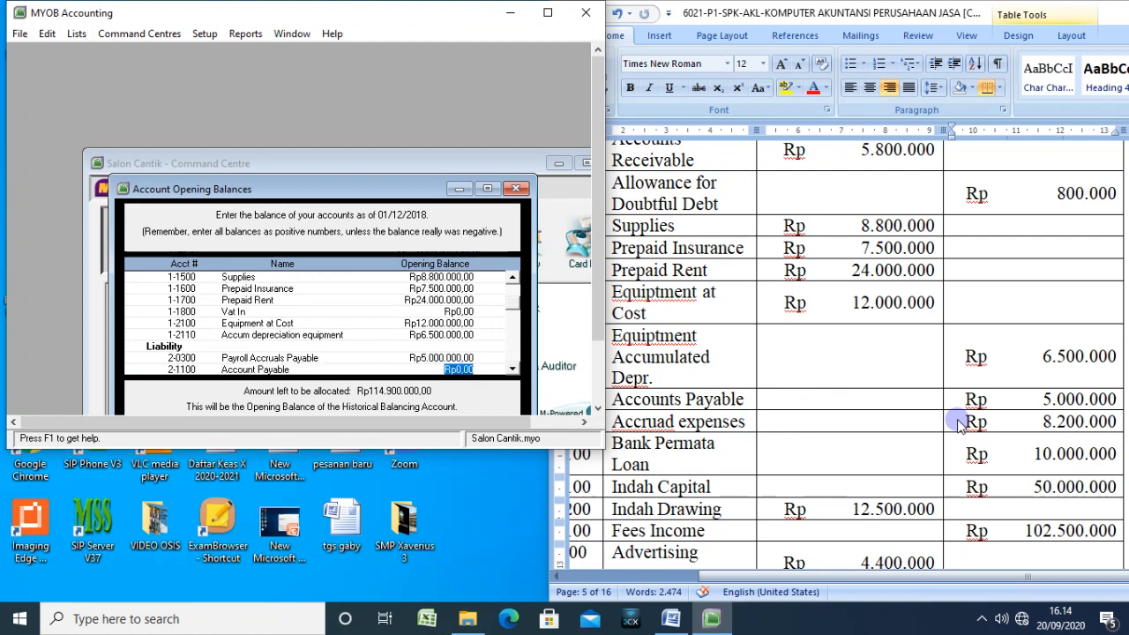
pyautogui.click(476, 362)
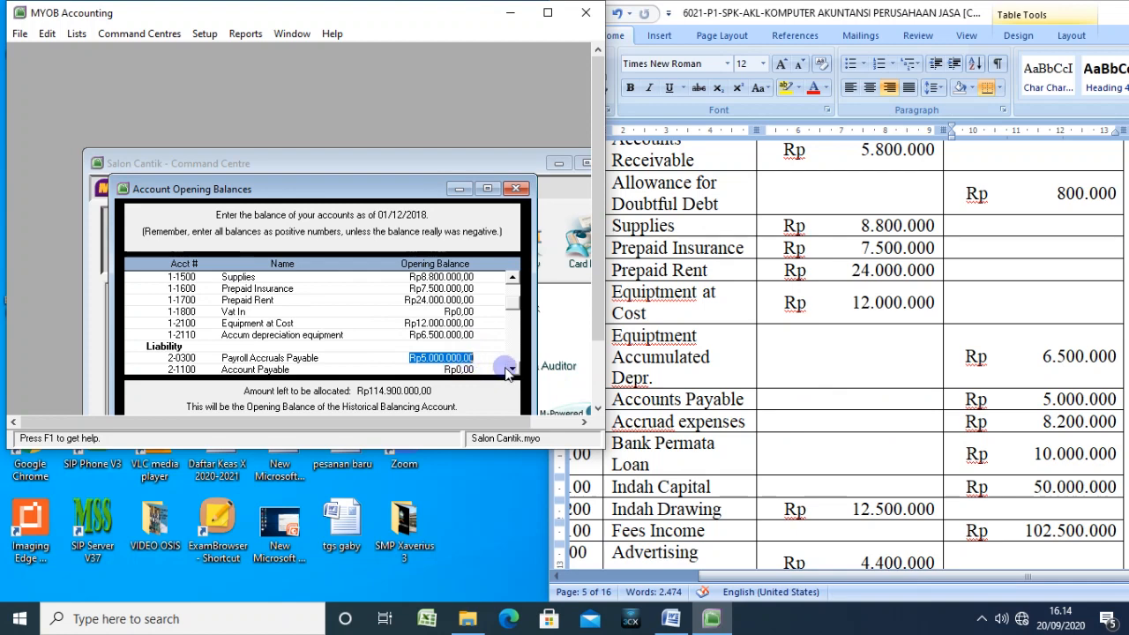
pyautogui.press('BackSpace')
pyautogui.press('Tab')
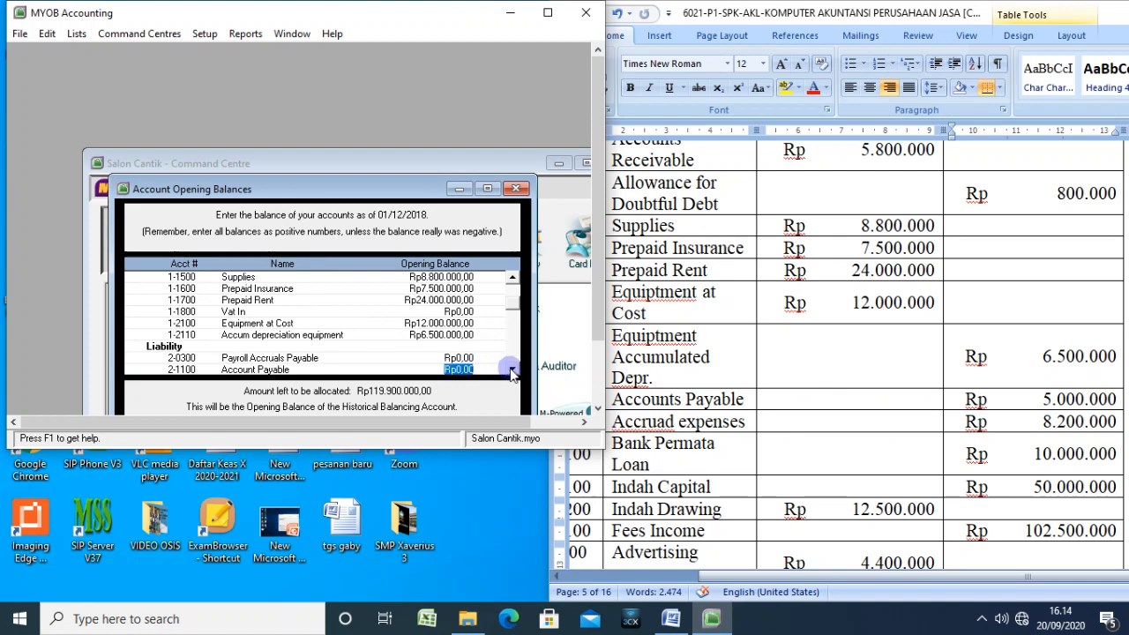
# Step: Enter opening balances of Rp5.000.000 for Account Payable, Rp8.200.000 for Accruad Expense and Rp10.000.000 for Bank Permata Loan
pyautogui.write('5000')
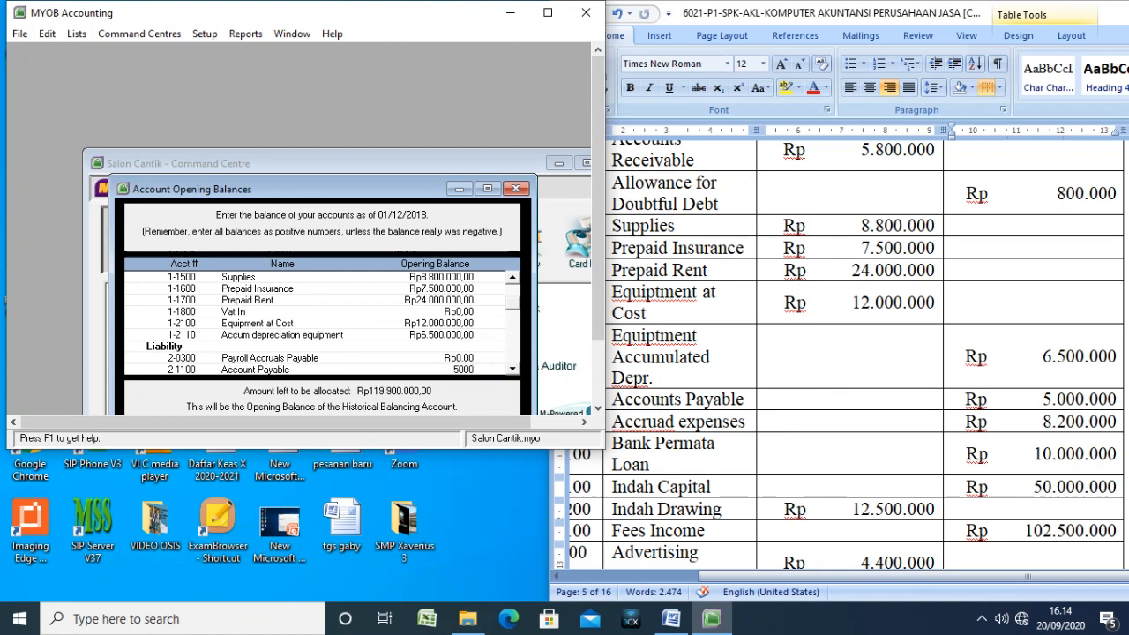
pyautogui.write('000')
pyautogui.press('Tab')
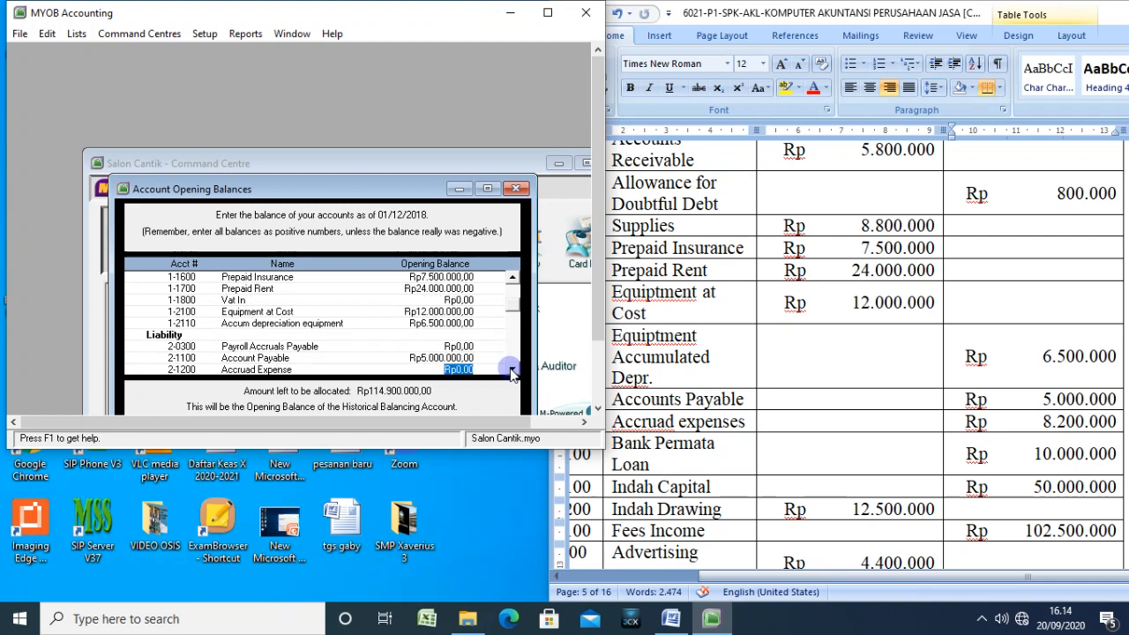
pyautogui.write('8200000')
pyautogui.press('Tab')
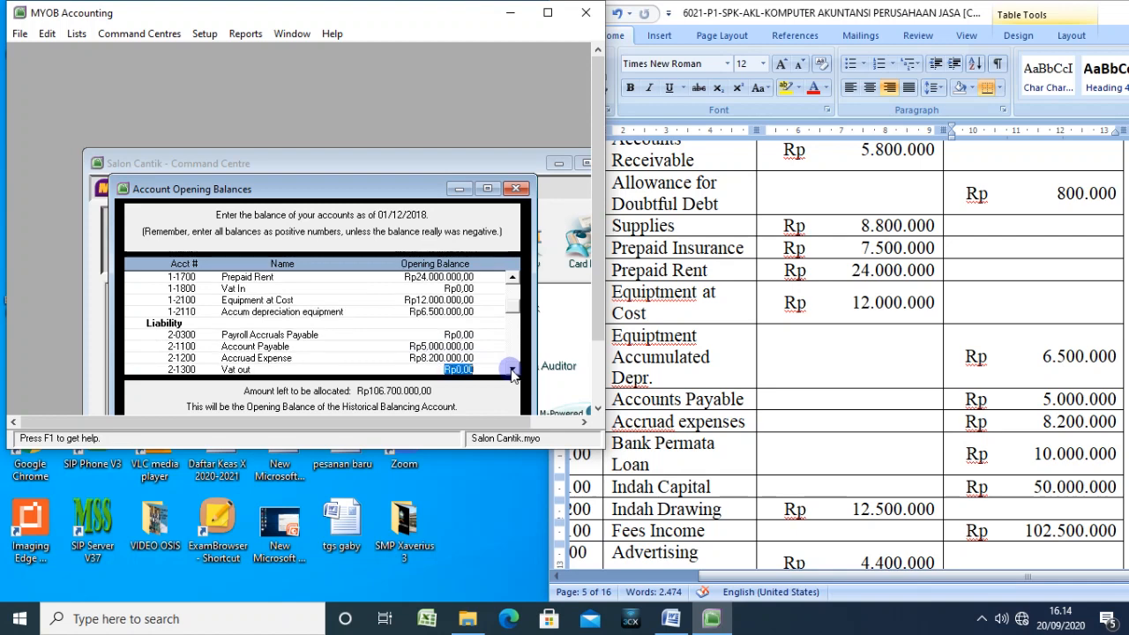
pyautogui.press('Tab')
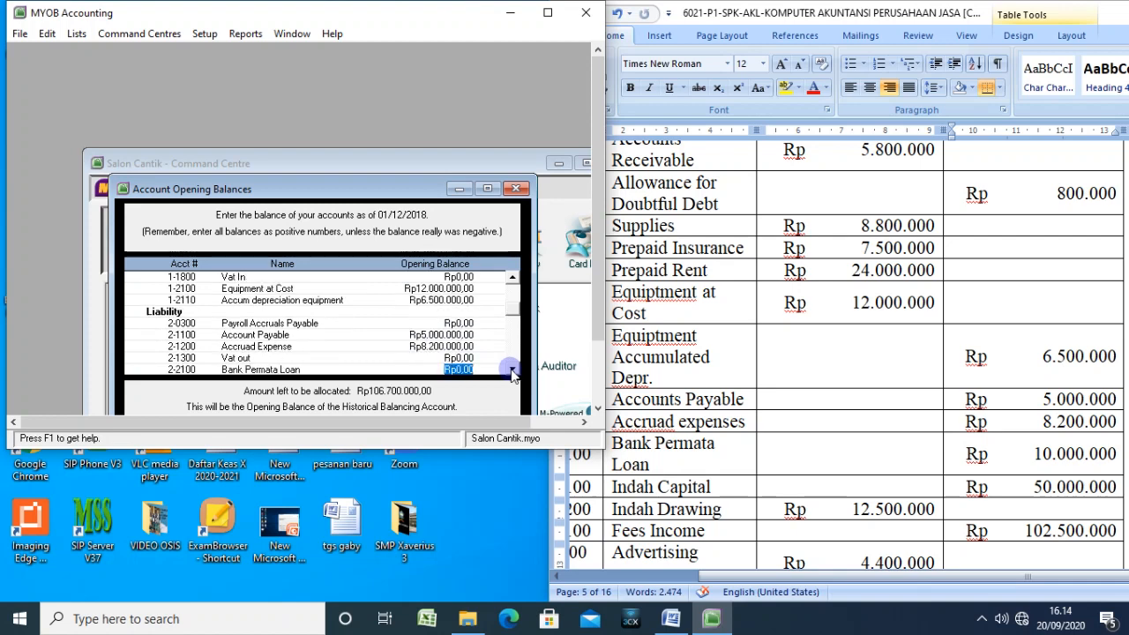
pyautogui.write('10.0')
pyautogui.write('00.000')
pyautogui.press('Tab')
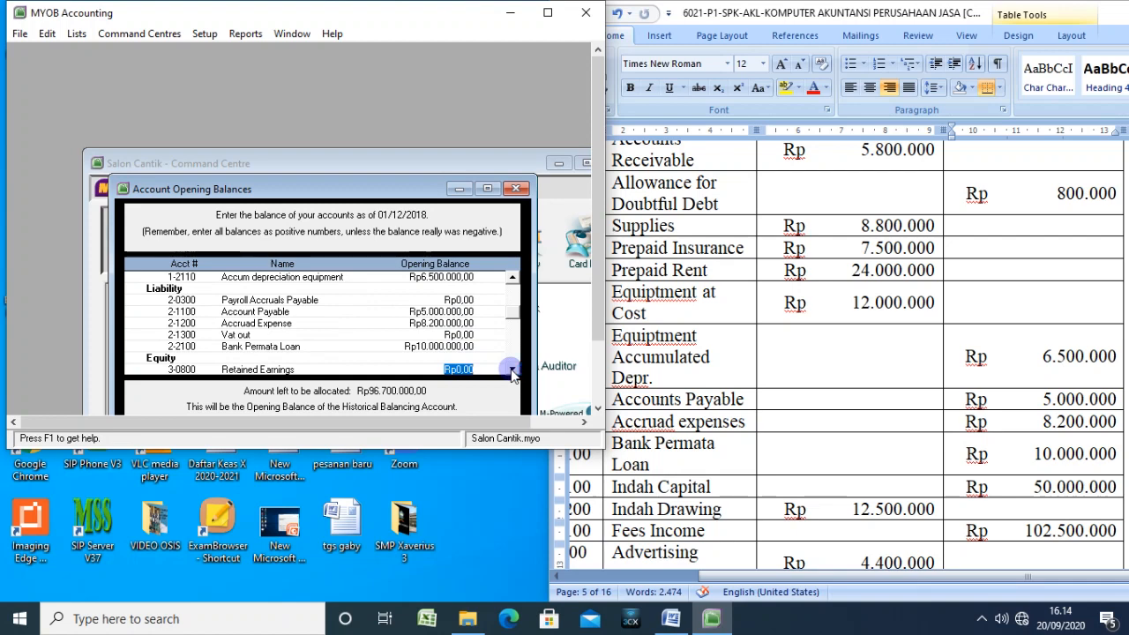
# Step: Enter an opening balance of Rp50.000.000 for the owner's capital account, leaving Retained Earnings empty
pyautogui.press('Tab')
pyautogui.press('Tab')
pyautogui.press('Tab')
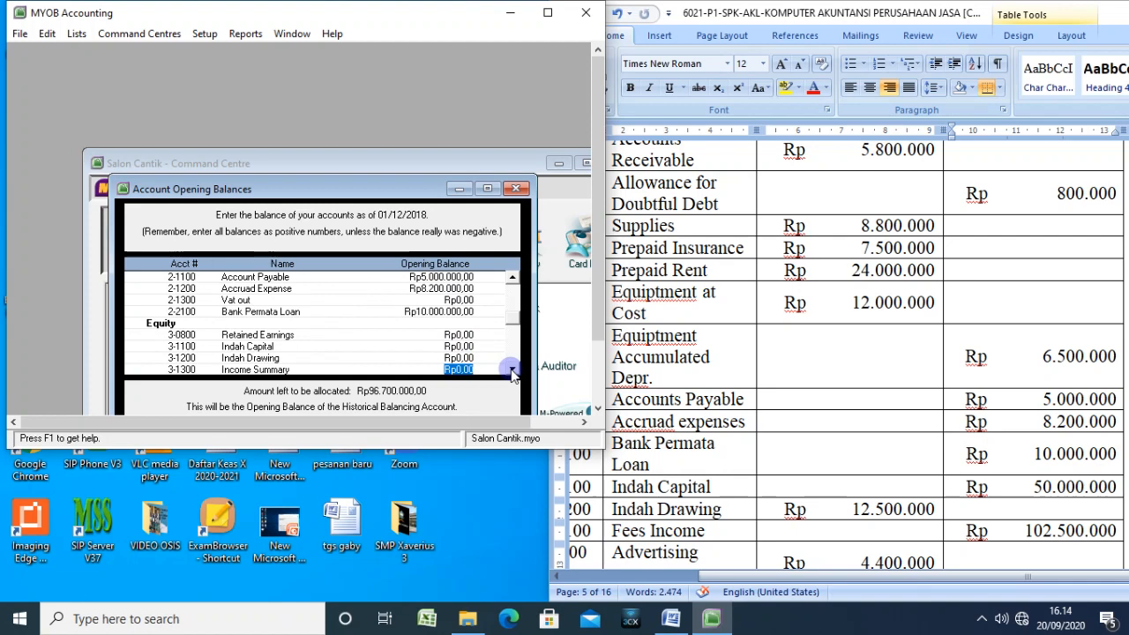
pyautogui.hotkey('shift', 'Tab')
pyautogui.hotkey('shift', 'Tab')
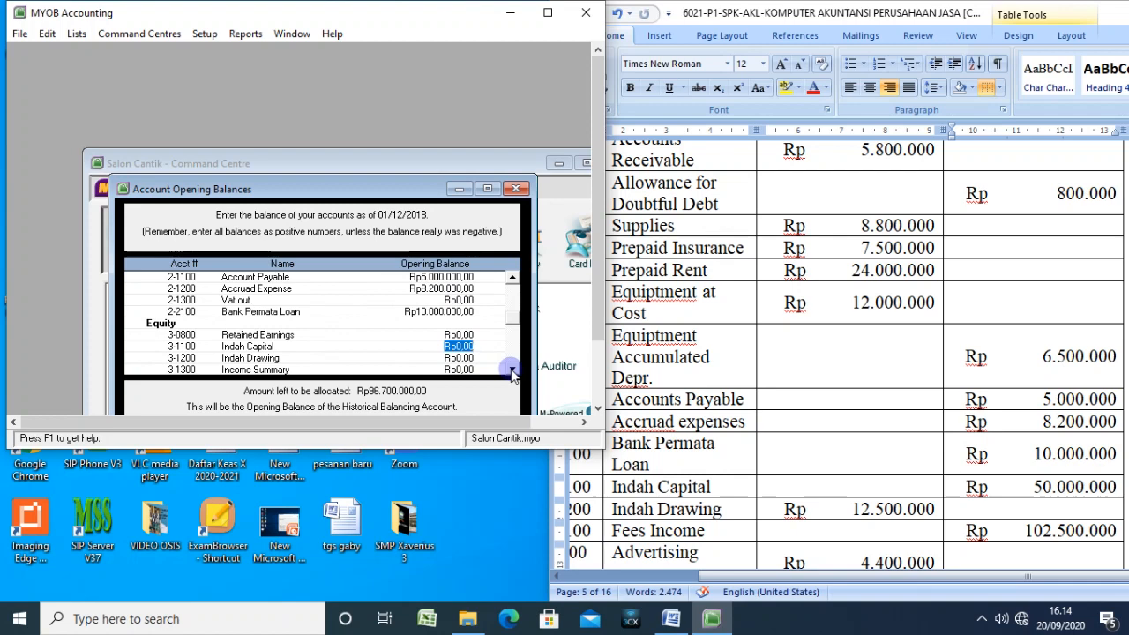
pyautogui.write('50000')
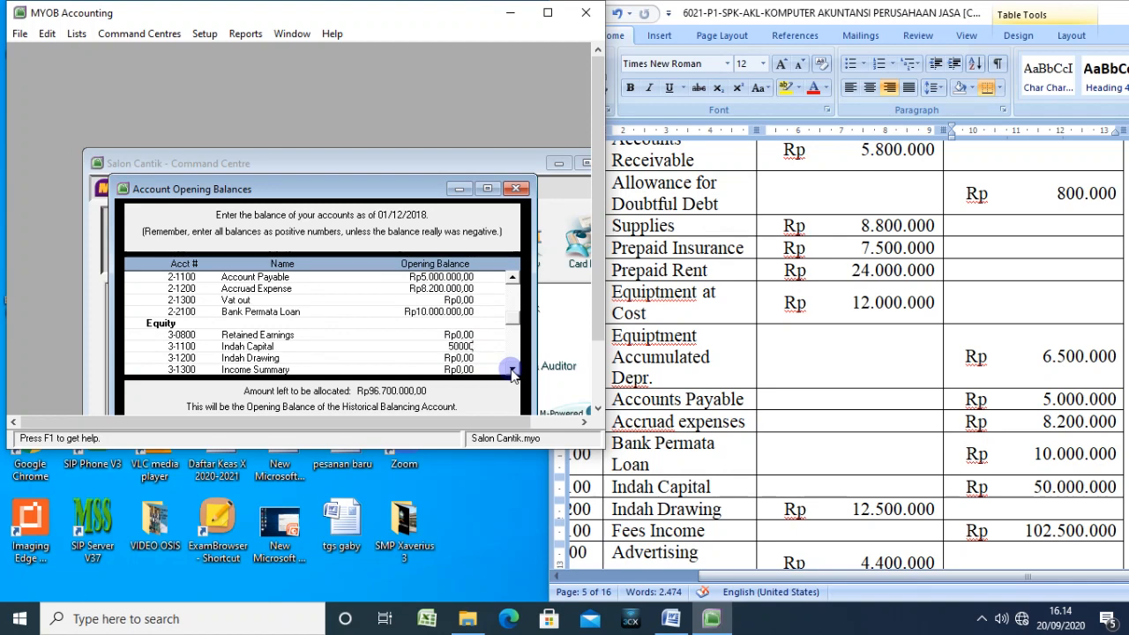
pyautogui.write('000')
pyautogui.press('Tab')
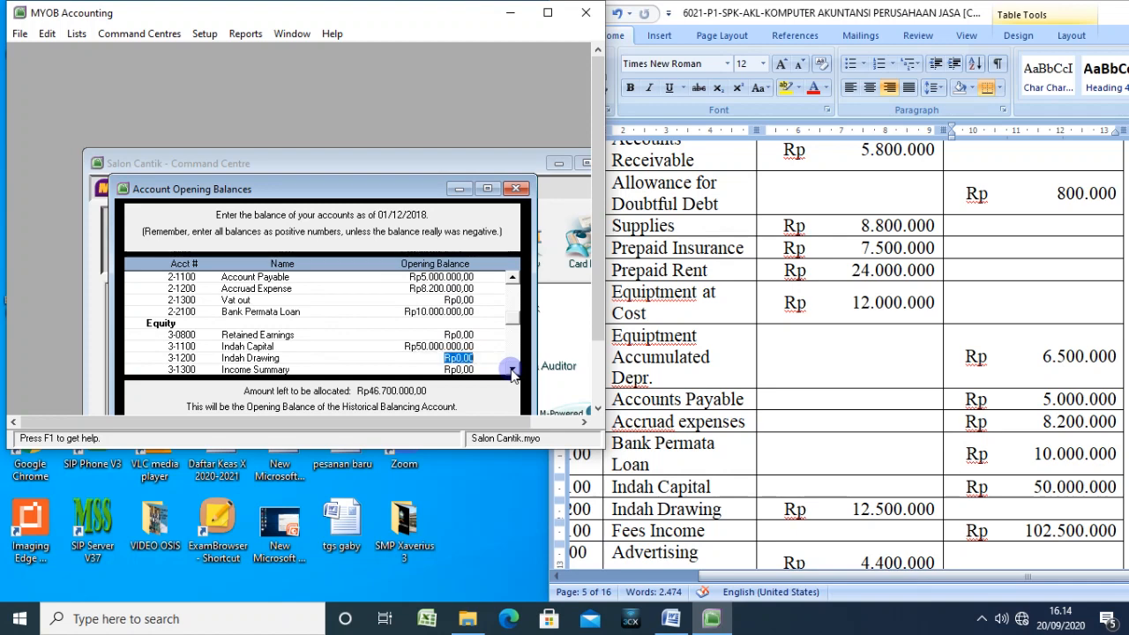
pyautogui.write('125.00')
pyautogui.write('0.000')
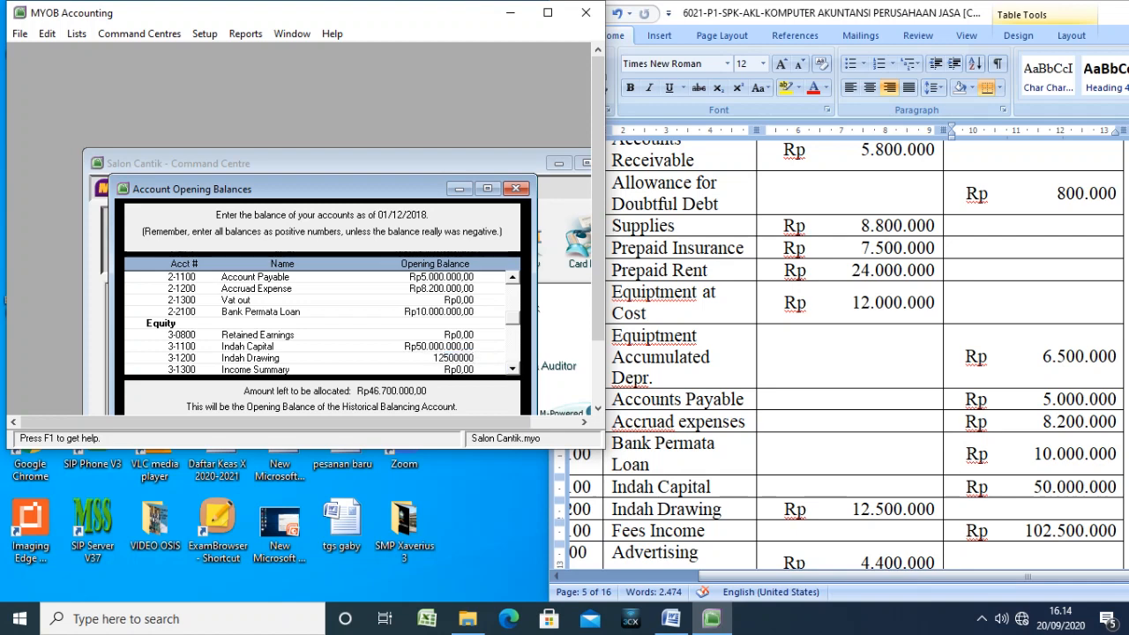
pyautogui.press('Tab')
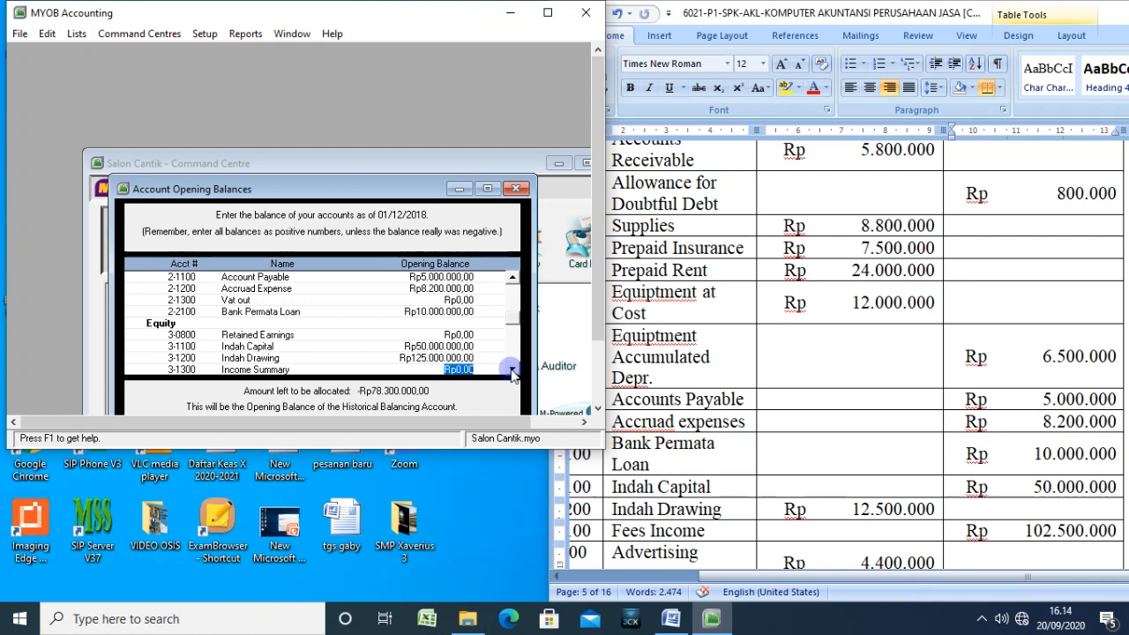
# Step: Set the opening balance of the owner's drawing account to Rp12.500.000
pyautogui.hotkey('shift', 'Tab')
pyautogui.write('12.500.')
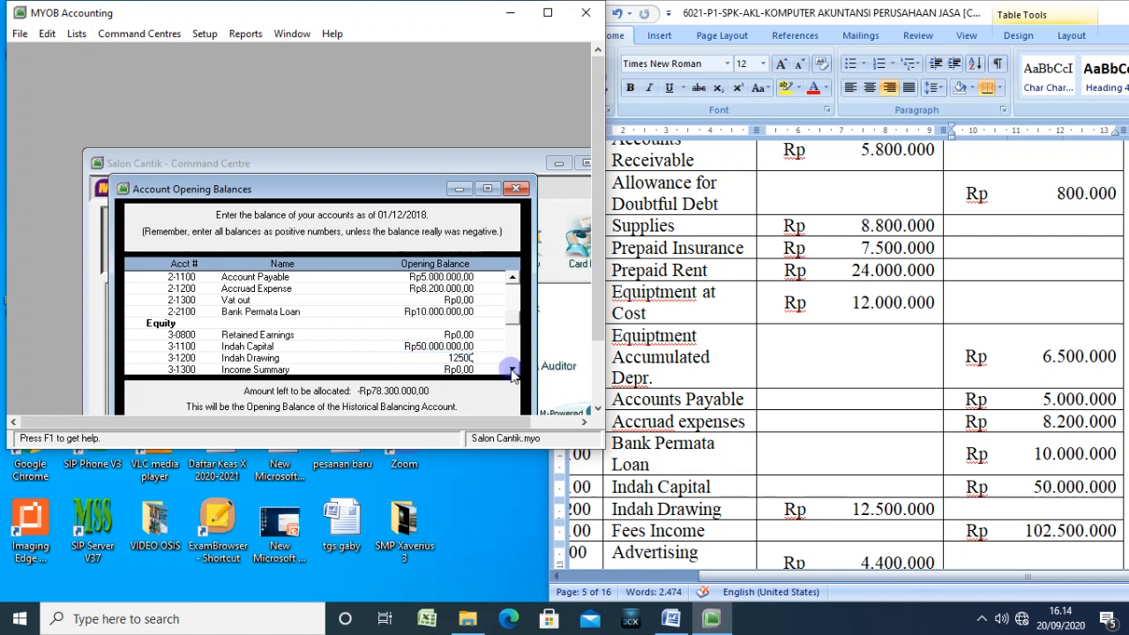
pyautogui.write('000')
pyautogui.press('Tab')
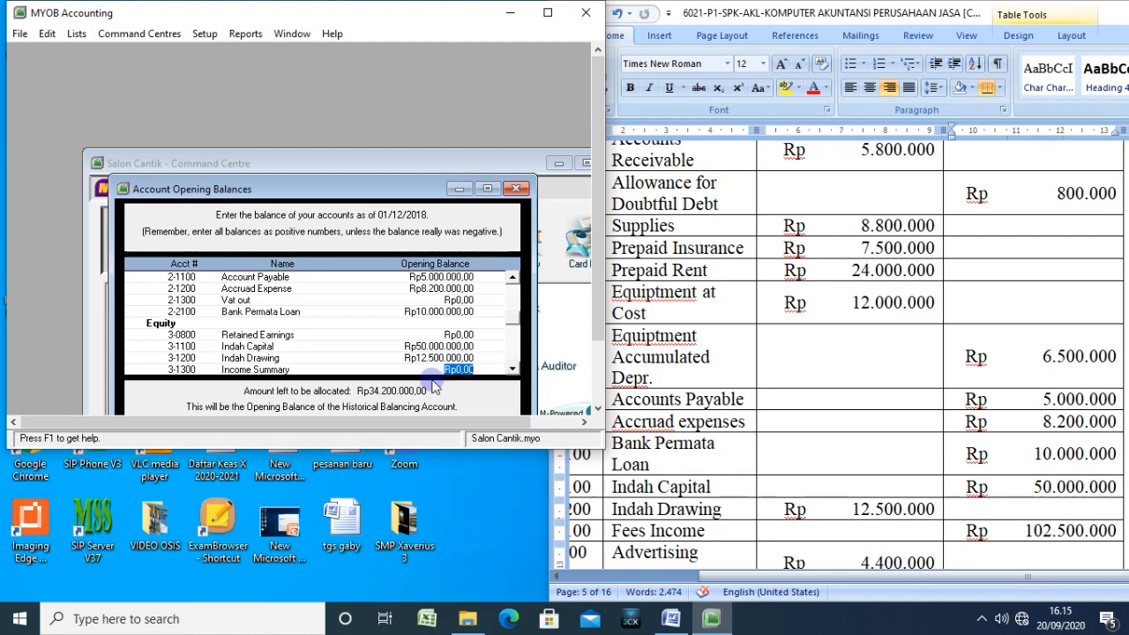
# Step: Enter an opening balance of Rp102.500.000 for Fees Income
pyautogui.scroll(-3, 381, 331)
pyautogui.click(461, 358)
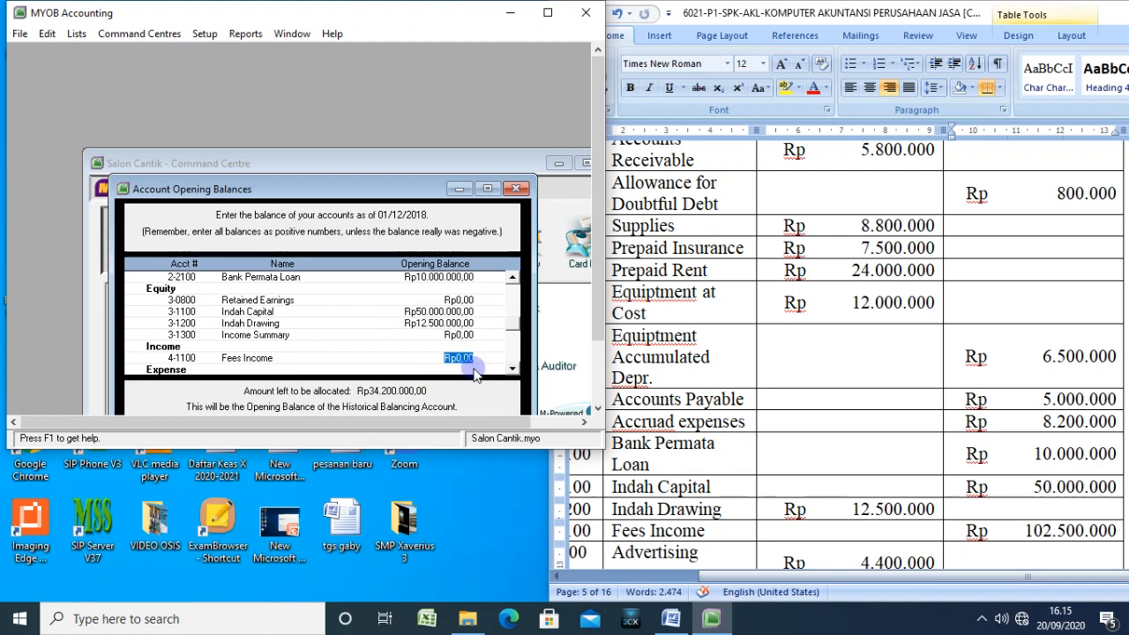
pyautogui.write('102.500.')
pyautogui.write('000')
pyautogui.press('Tab')
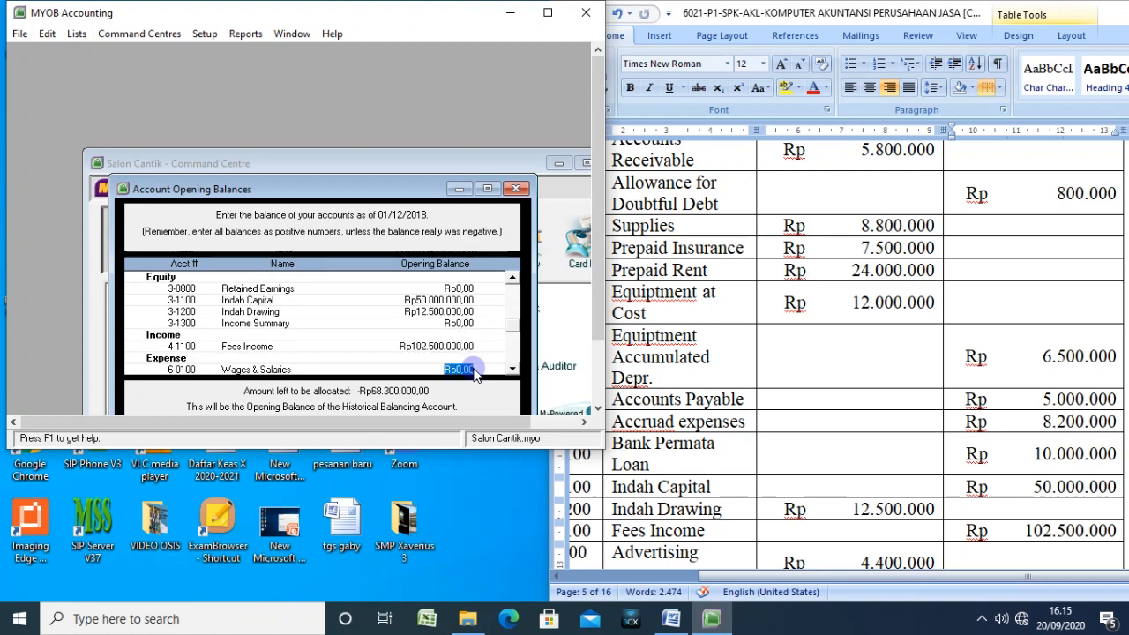
# Step: Enter an opening balance of Rp4.400.000 for Advertising Expenses, skipping Wages & Salaries and Other Employer Expenses
pyautogui.press('Tab')
pyautogui.scroll(-2, 749, 436)
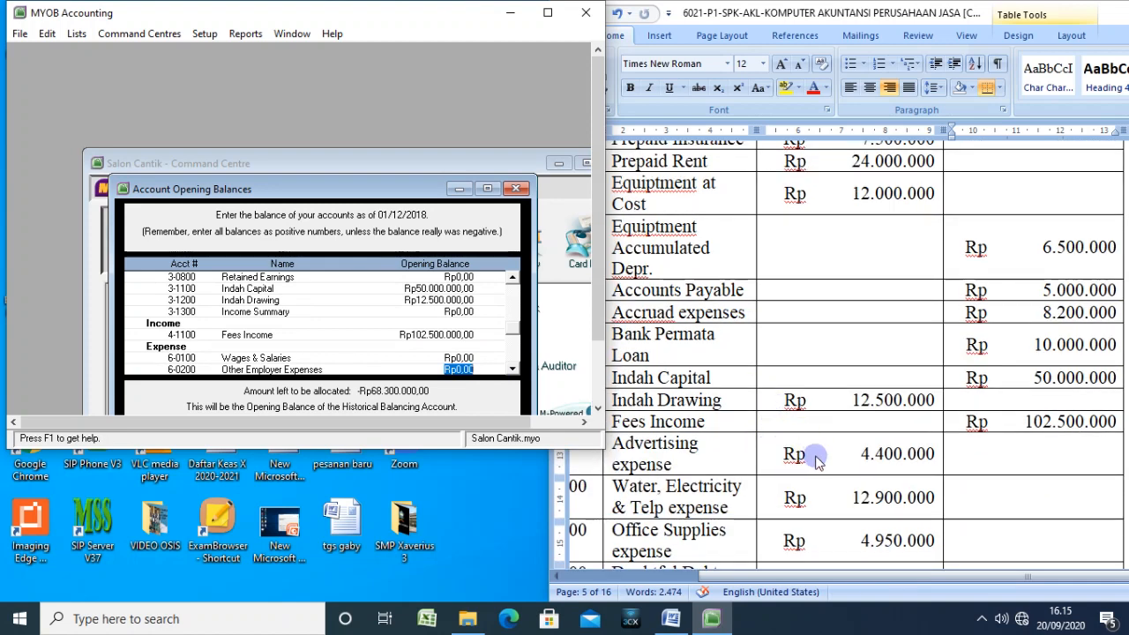
pyautogui.press('Tab')
pyautogui.press('Tab')
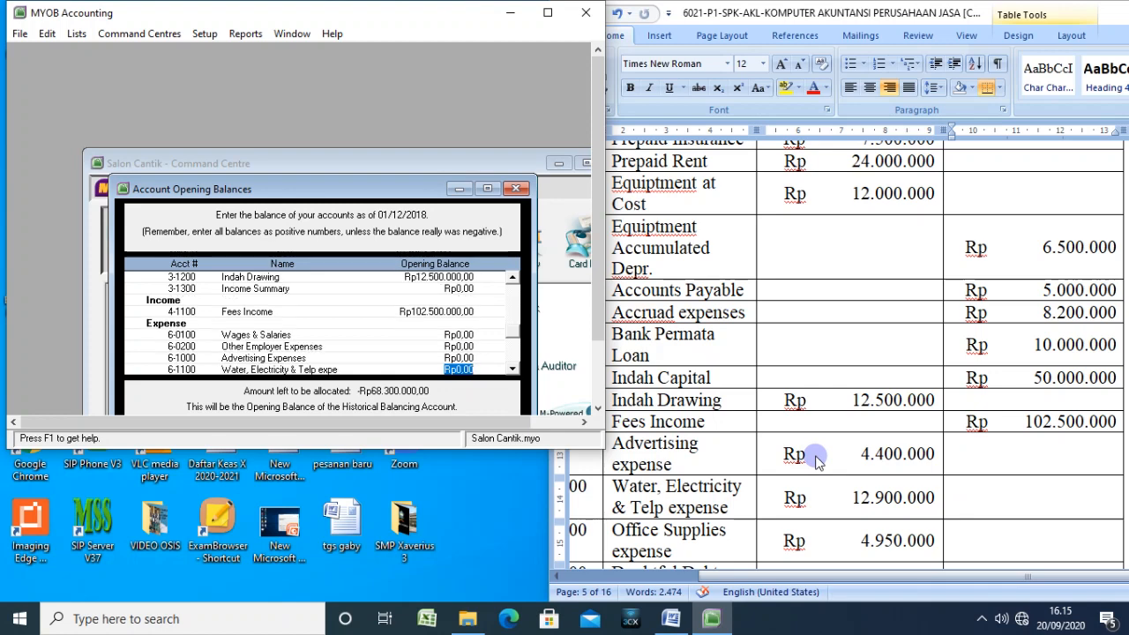
pyautogui.hotkey('shift', 'Tab')
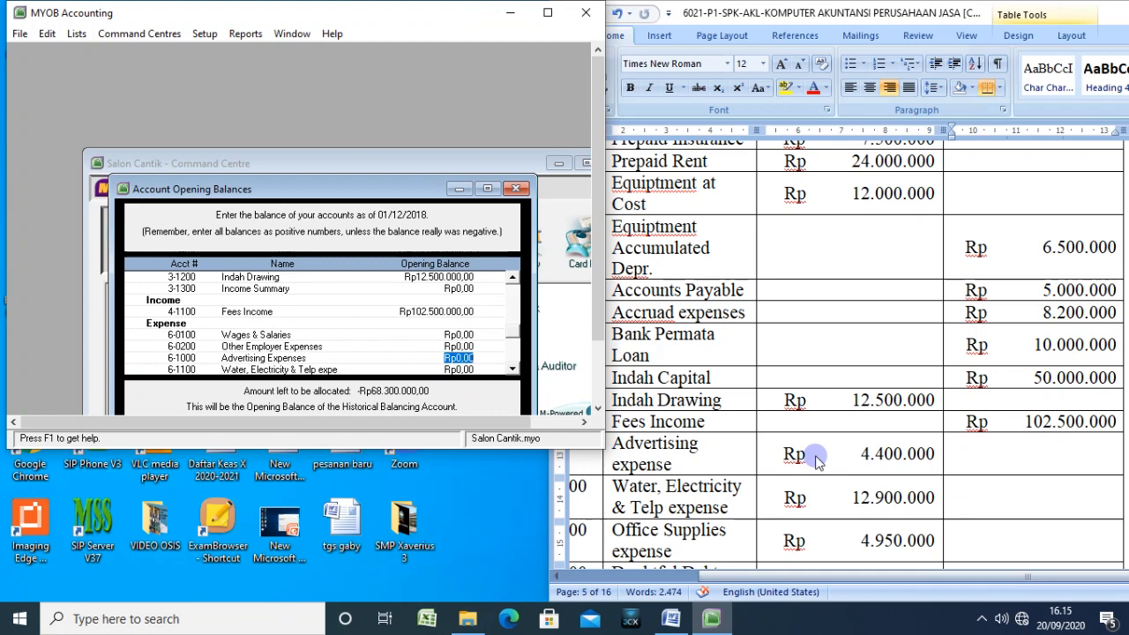
pyautogui.write('4.400.0')
pyautogui.write('00000')
pyautogui.press('Tab')
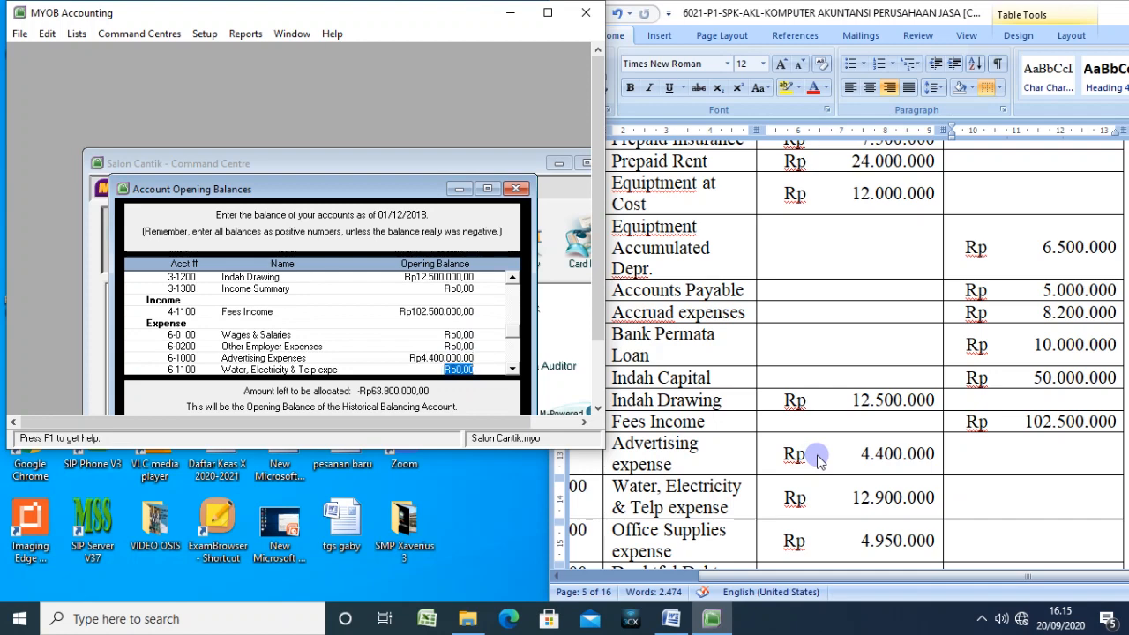
# Step: Enter opening balances of Rp12.900.000 for the water, electricity and telephone expense and Rp4.950.000 for Office Supplies expense
pyautogui.write('12900000')
pyautogui.press('Tab')
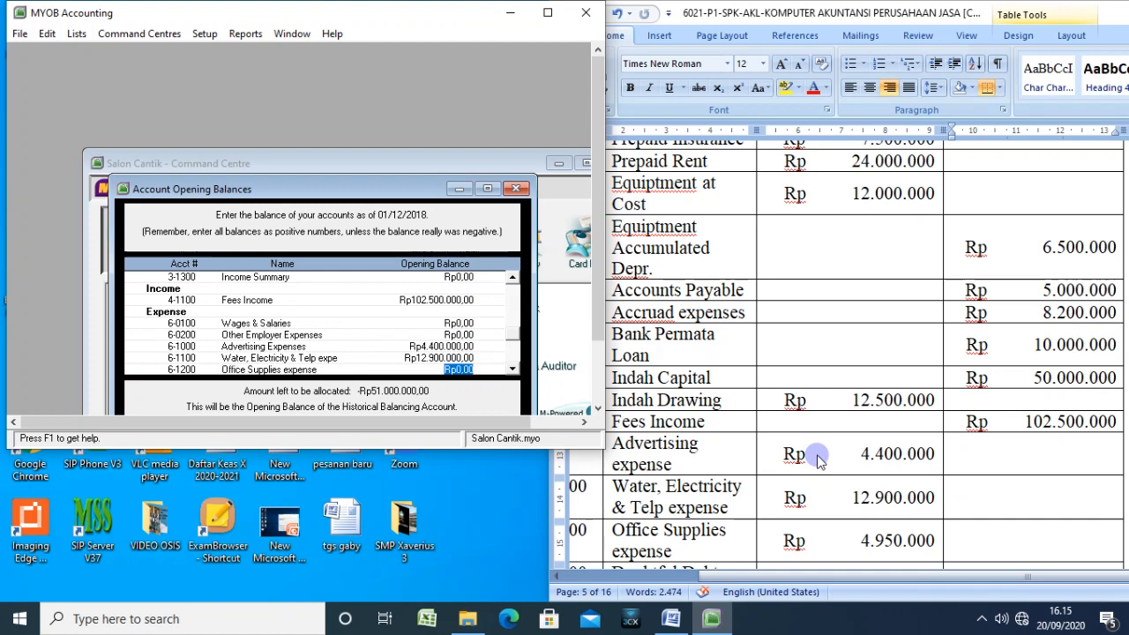
pyautogui.write('4950000')
pyautogui.press('Tab')
pyautogui.scroll(-3, 887, 456)
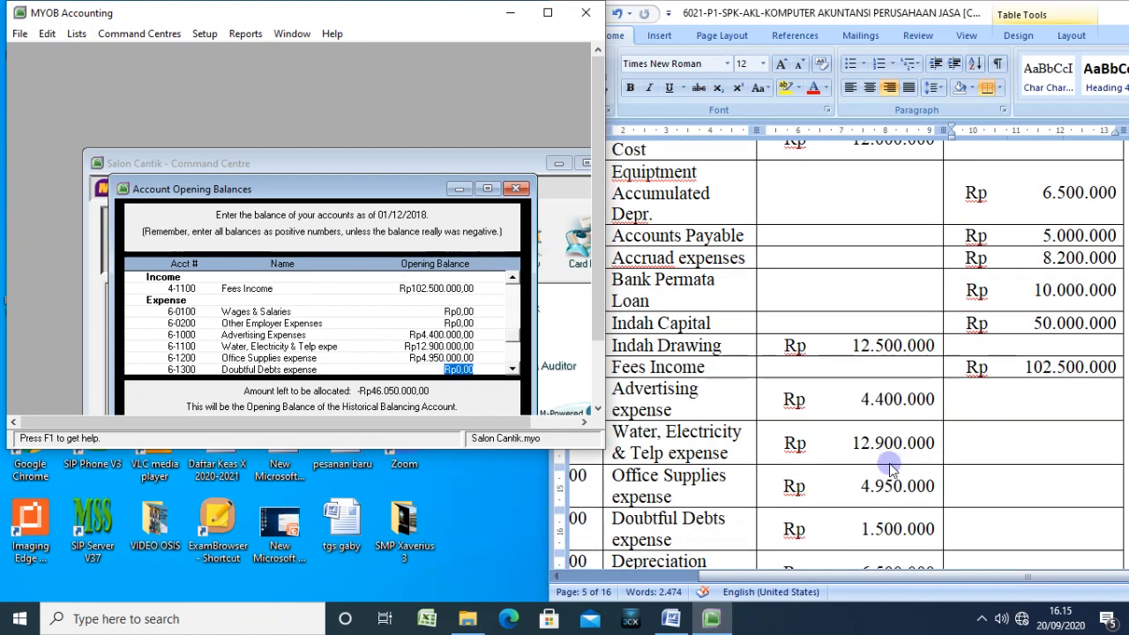
# Step: Enter an opening balance of Rp1.500.000 for Doubtful Debts expense
pyautogui.scroll(1, 895, 476)
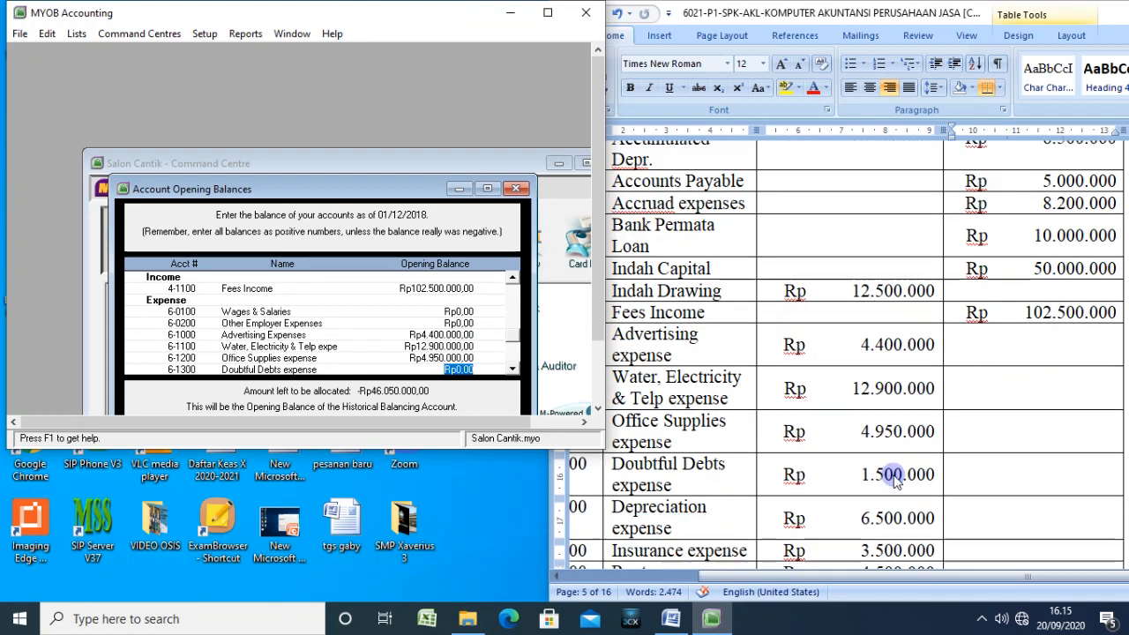
pyautogui.write('1500000')
pyautogui.press('BackSpace')
pyautogui.press('BackSpace')
pyautogui.press('BackSpace')
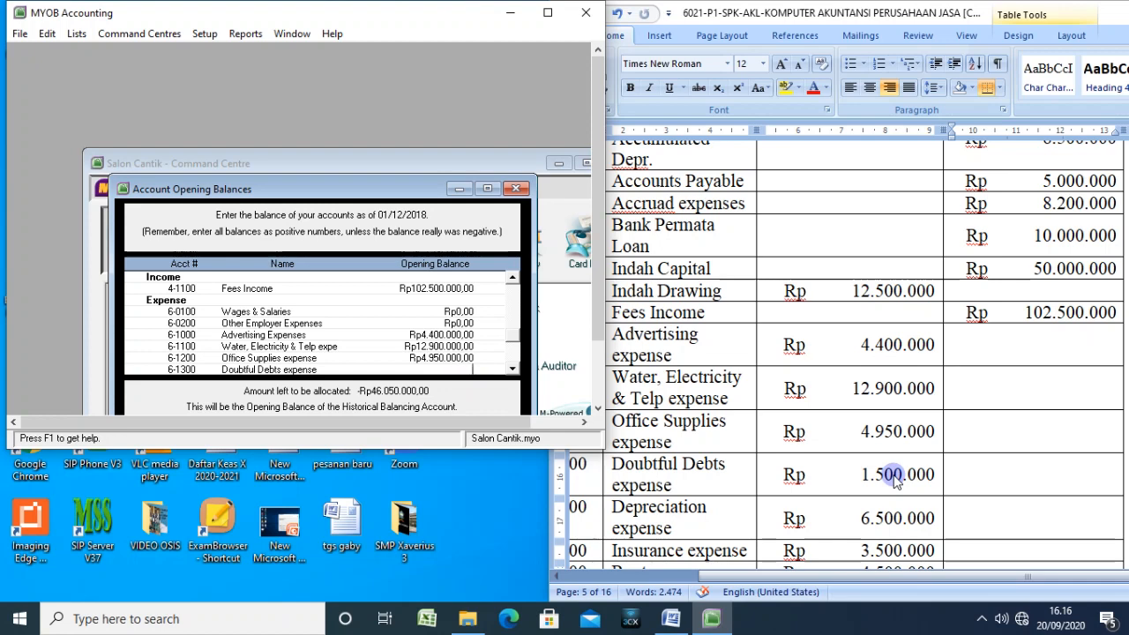
pyautogui.write('1500000')
pyautogui.press('Tab')
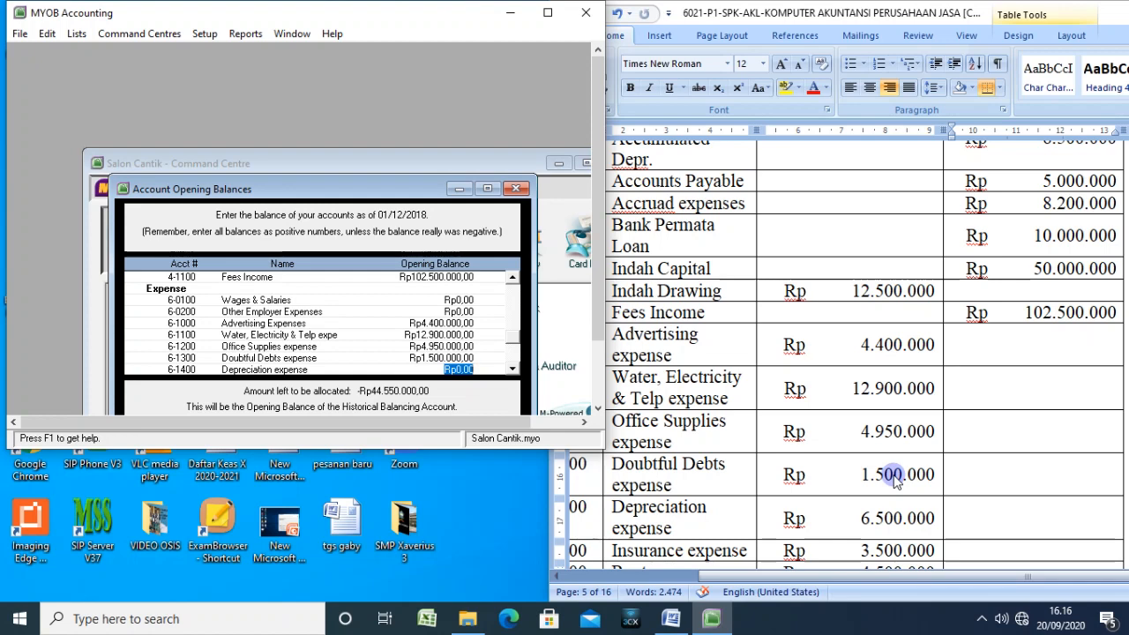
# Step: Enter opening balances of Rp6.500.000 for Depreciation expense and Rp3.500.000 for Insurance expense
pyautogui.write('6500000')
pyautogui.press('Tab')
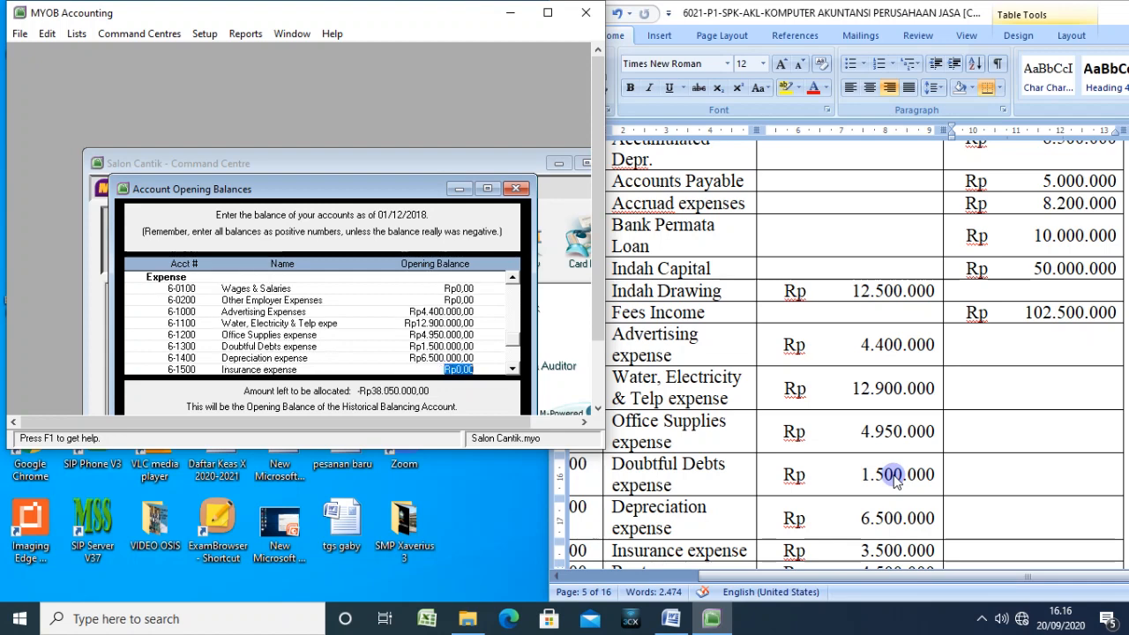
pyautogui.write('3.')
pyautogui.write('50')
pyautogui.write('0.00')
pyautogui.write('0000')
pyautogui.press('Tab')
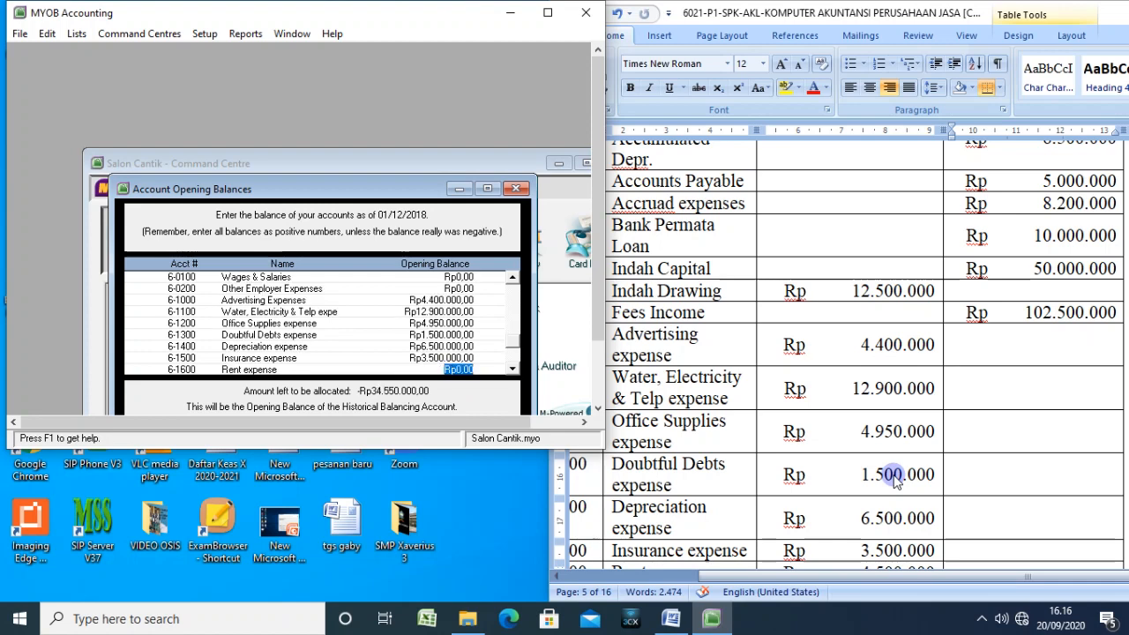
# Step: Enter opening balances of Rp4.500.000 for Rent expense and Rp20.100.000 for Wages & Salaries expense
pyautogui.scroll(-1, 873, 516)
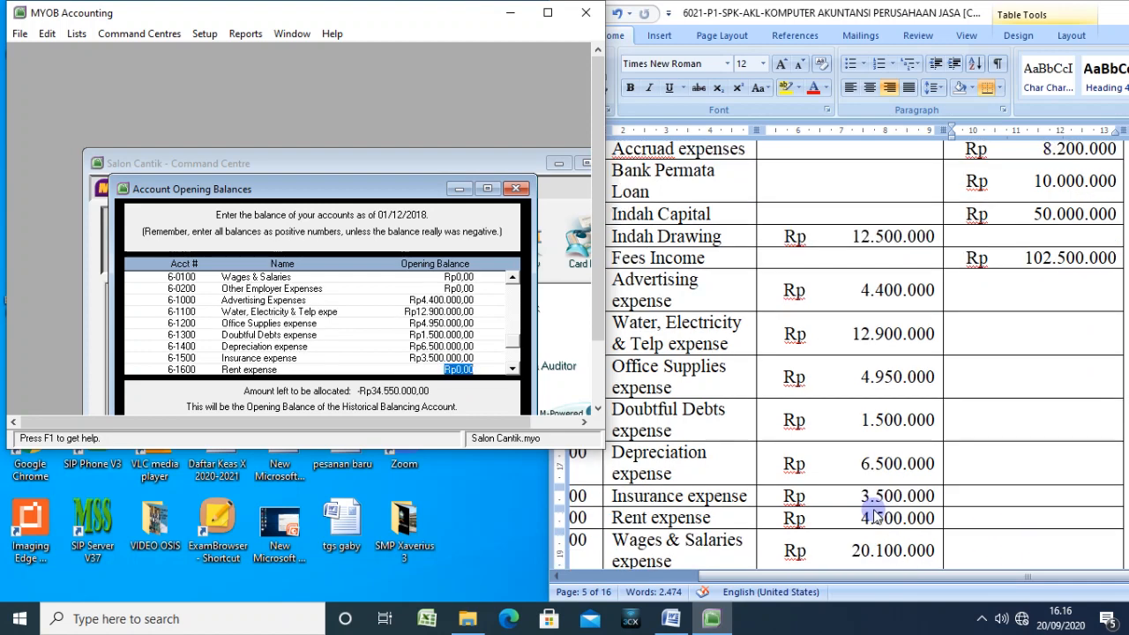
pyautogui.write('4')
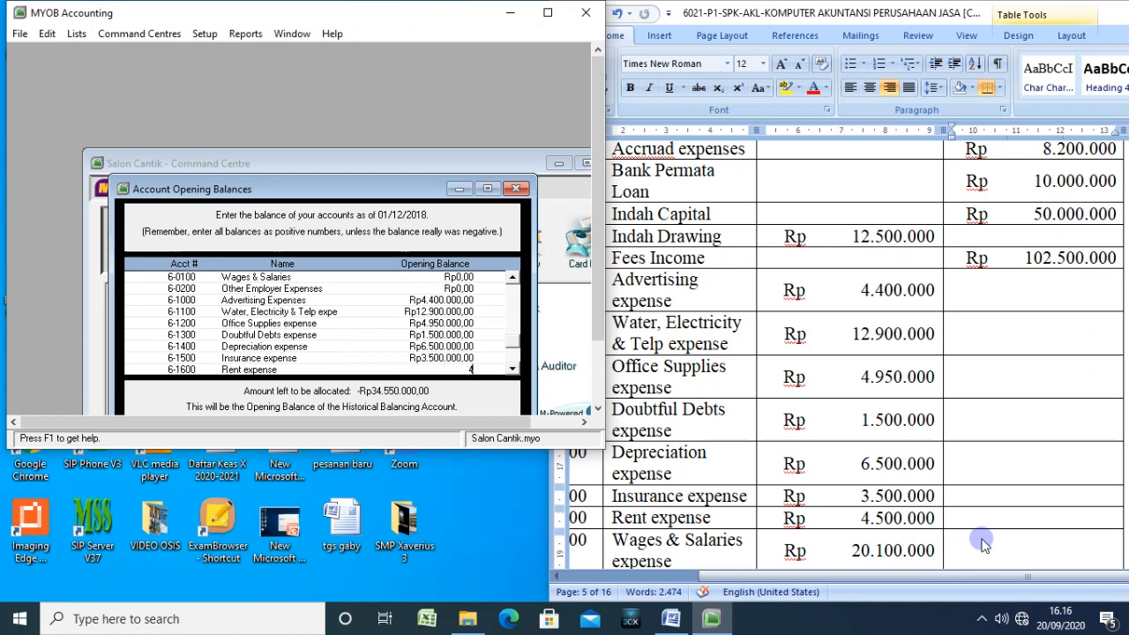
pyautogui.write('.500.000')
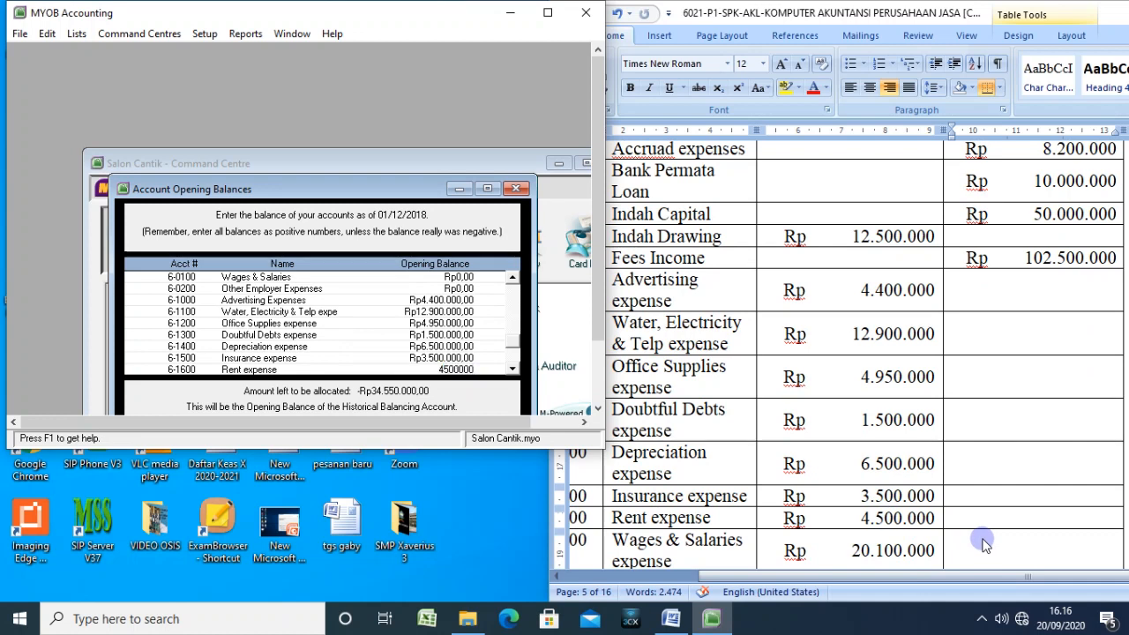
pyautogui.press('Tab')
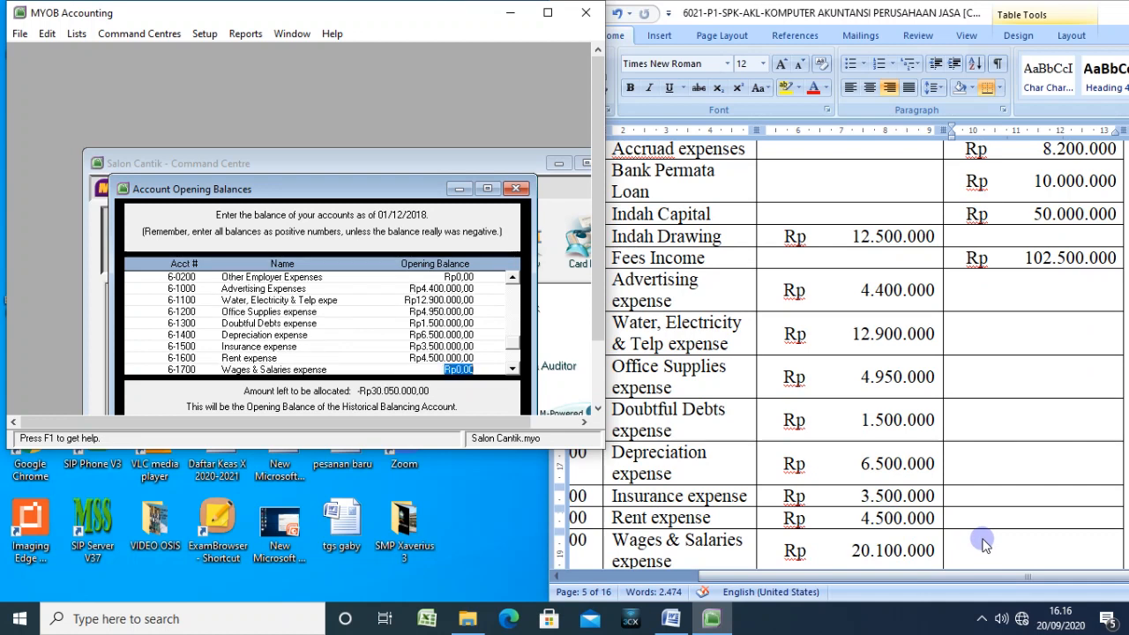
pyautogui.write('20100000')
pyautogui.press('Tab')
# Step: Enter opening balances of Rp950.000 for Other Operating expense and Rp3.800.000 for Interest Revenue
pyautogui.scroll(-2, 891, 523)
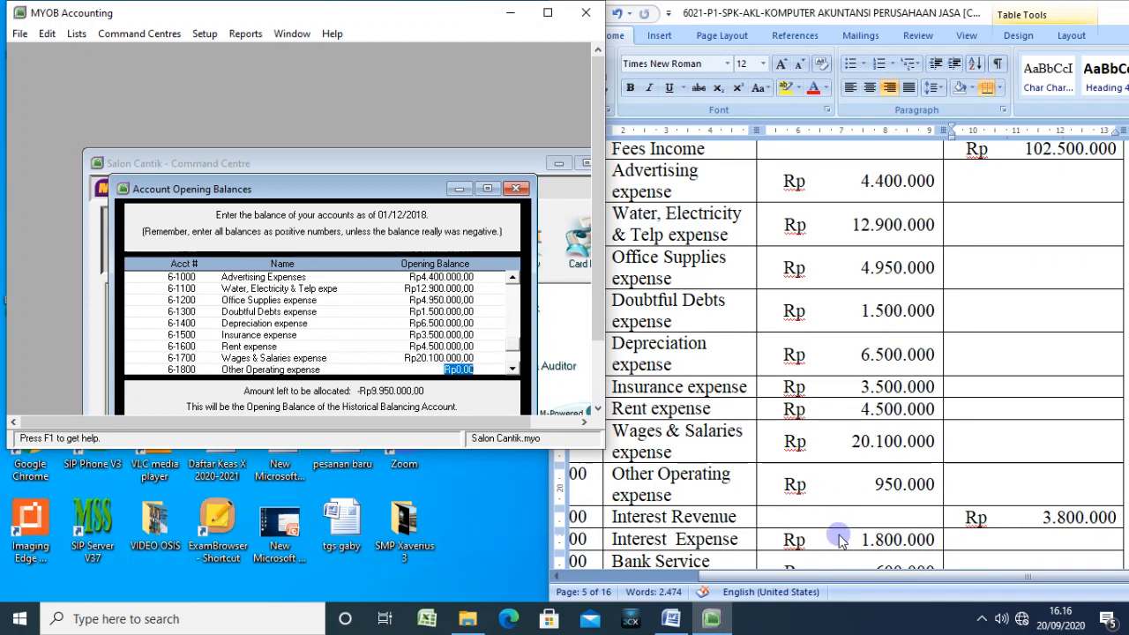
pyautogui.write('950.000')
pyautogui.press('Tab')
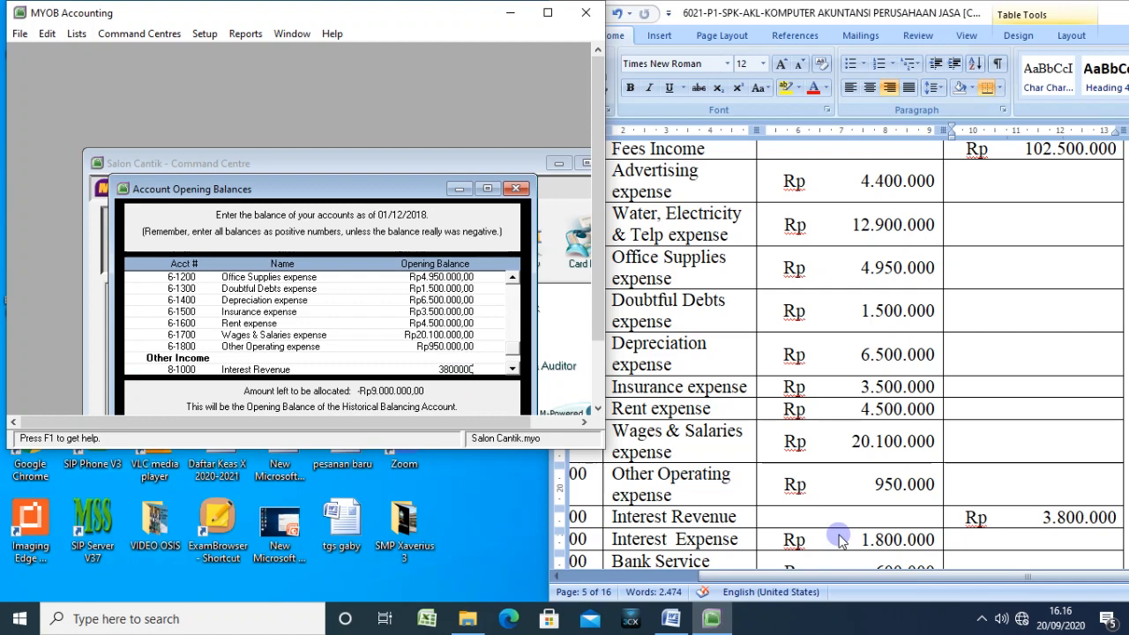
pyautogui.press('Tab')
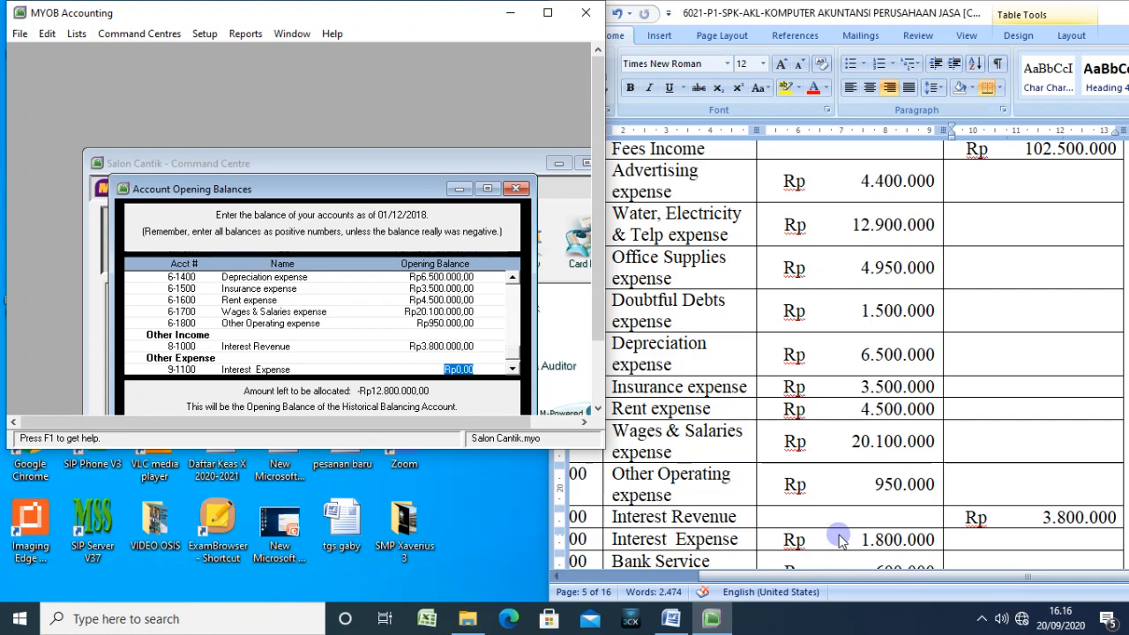
# Step: Enter opening balances of Rp1.800.000 for Interest Expense and Rp600.000 for Bank Service Charge
pyautogui.scroll(-3, 840, 540)
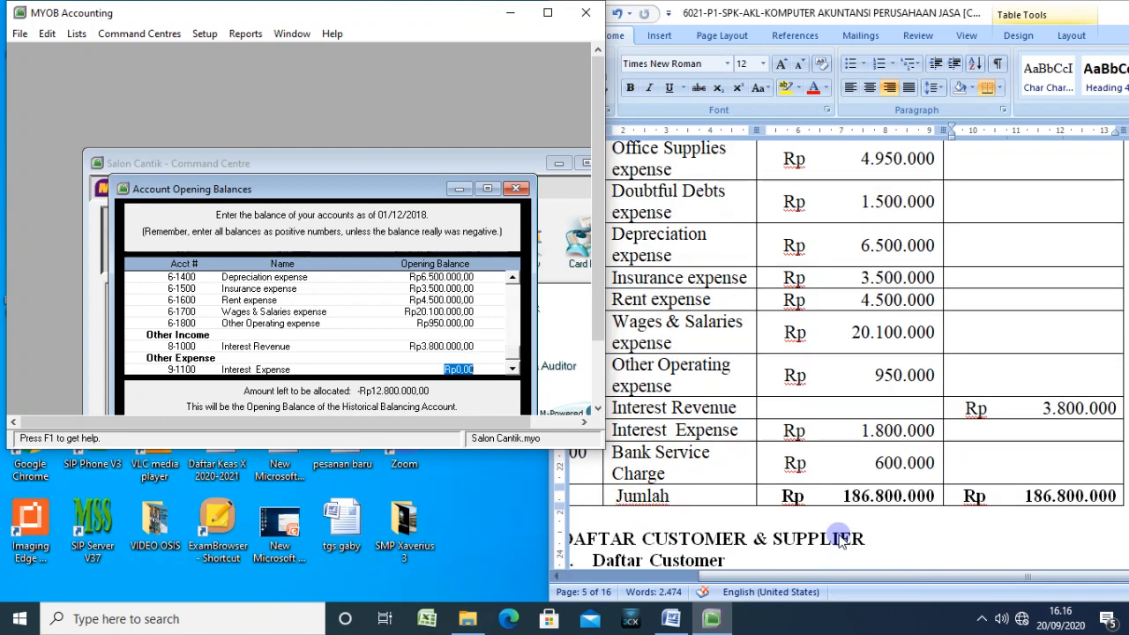
pyautogui.scroll(1, 839, 539)
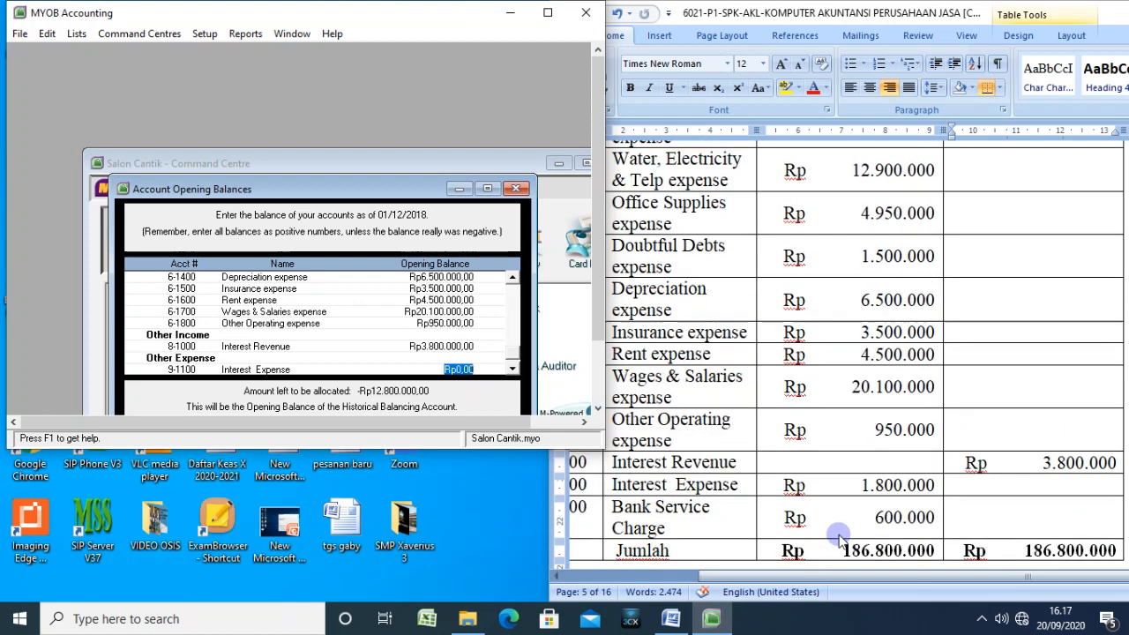
pyautogui.press('Tab')
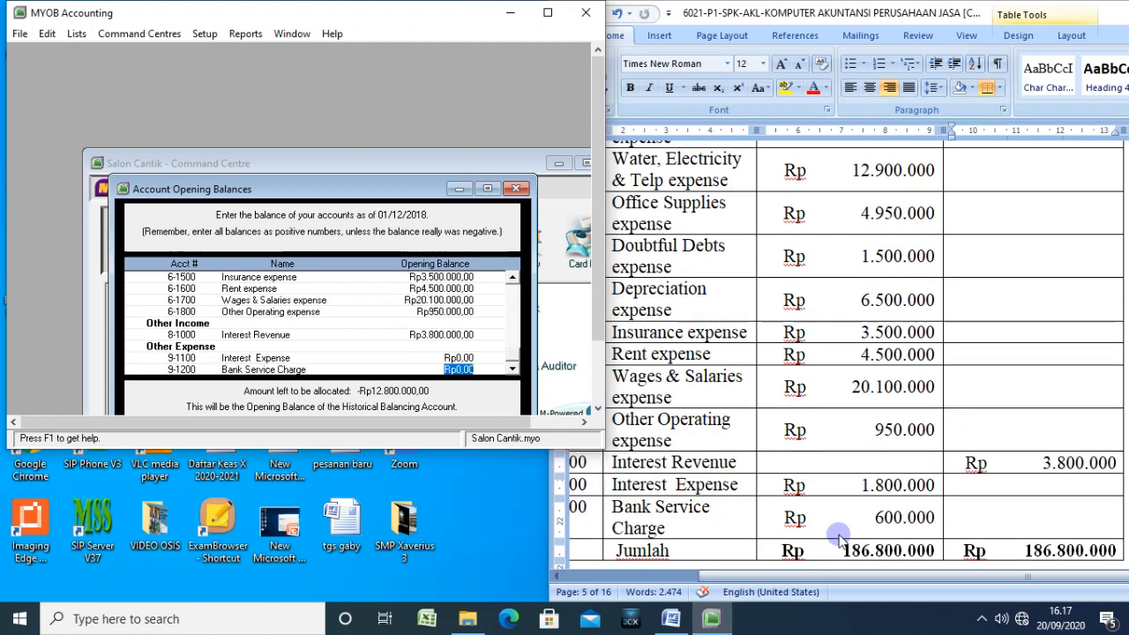
pyautogui.hotkey('shift', 'Tab')
pyautogui.write('1800000')
pyautogui.press('Tab')
pyautogui.write('6')
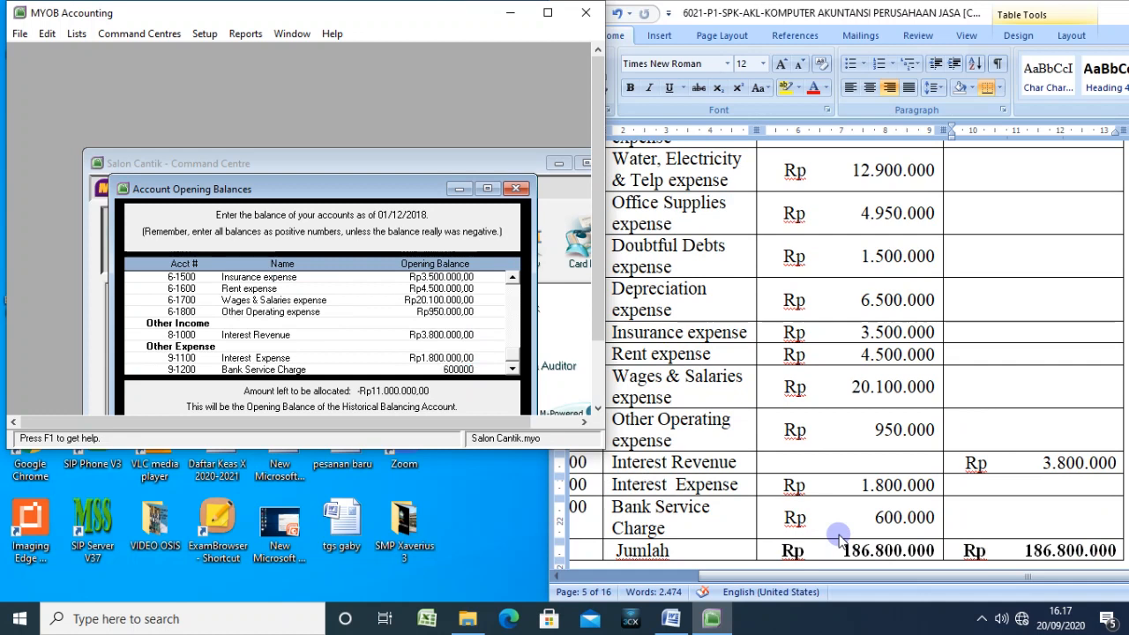
pyautogui.write('00.000')
pyautogui.press('Tab')
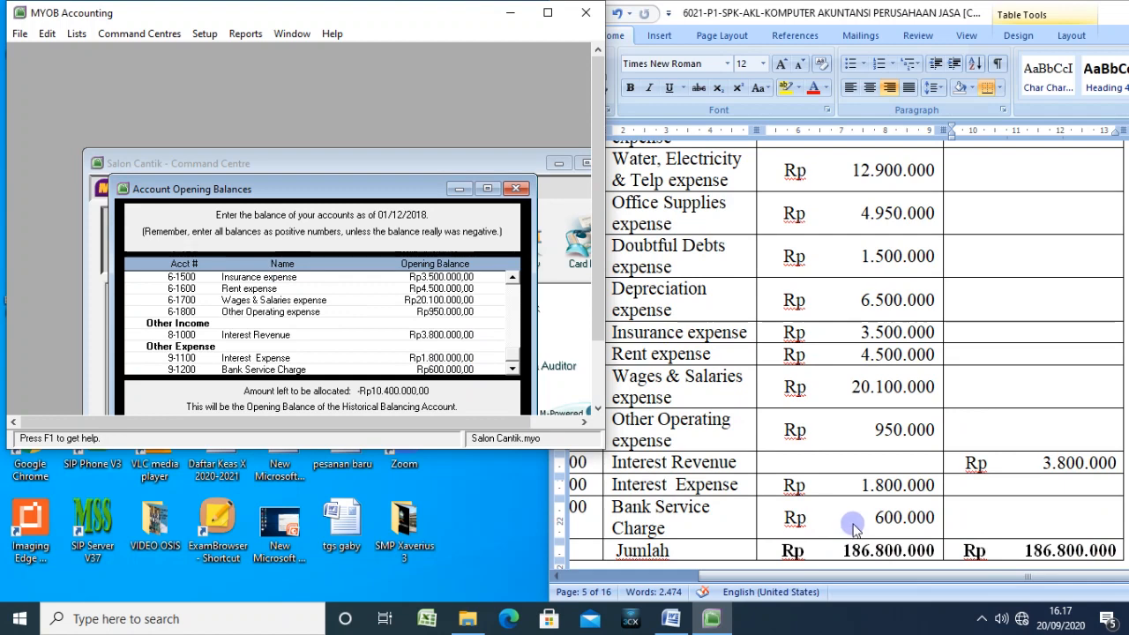
# Step: Compare the asset opening balances, from Cash in Bank to equipment depreciation, with the trial balance in Word
pyautogui.scroll(-1, 851, 525)
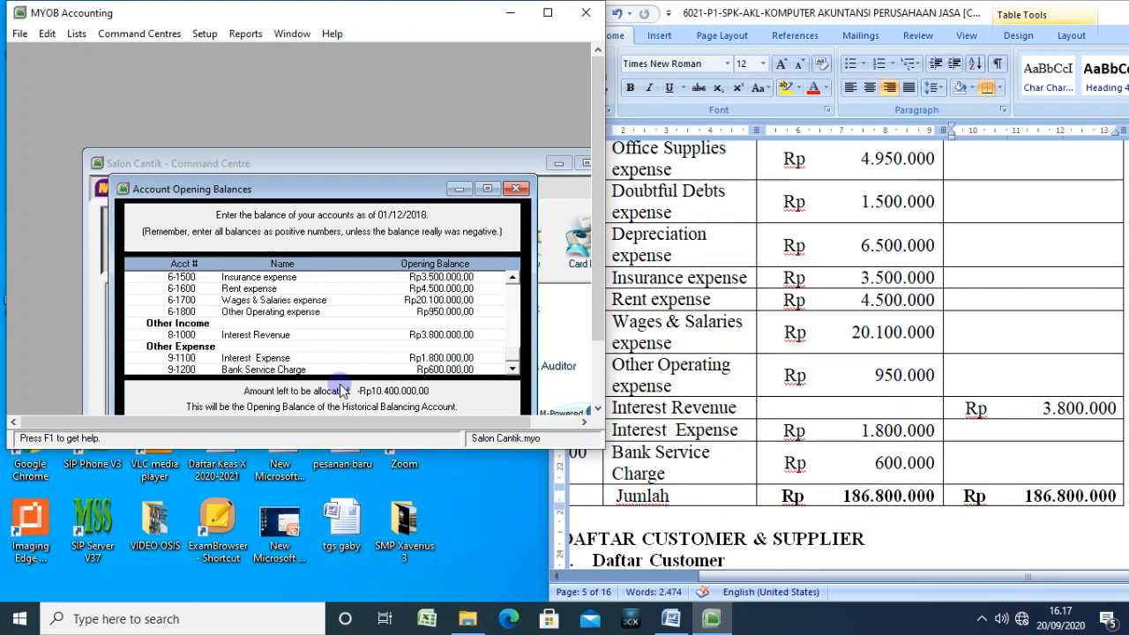
pyautogui.scroll(10, 422, 355)
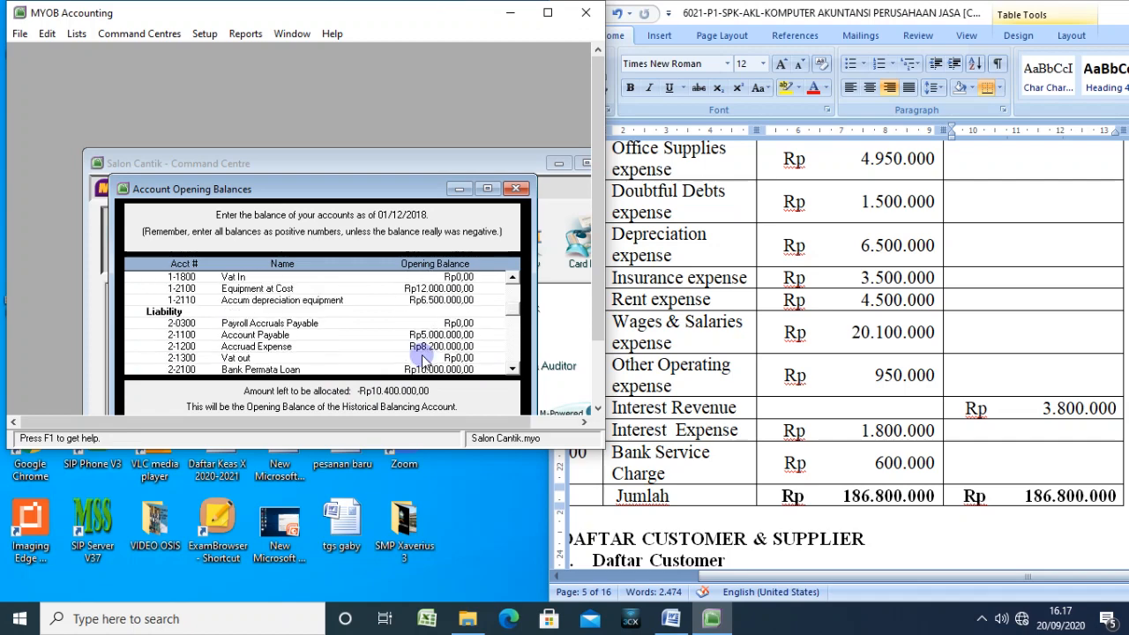
pyautogui.scroll(14, 914, 302)
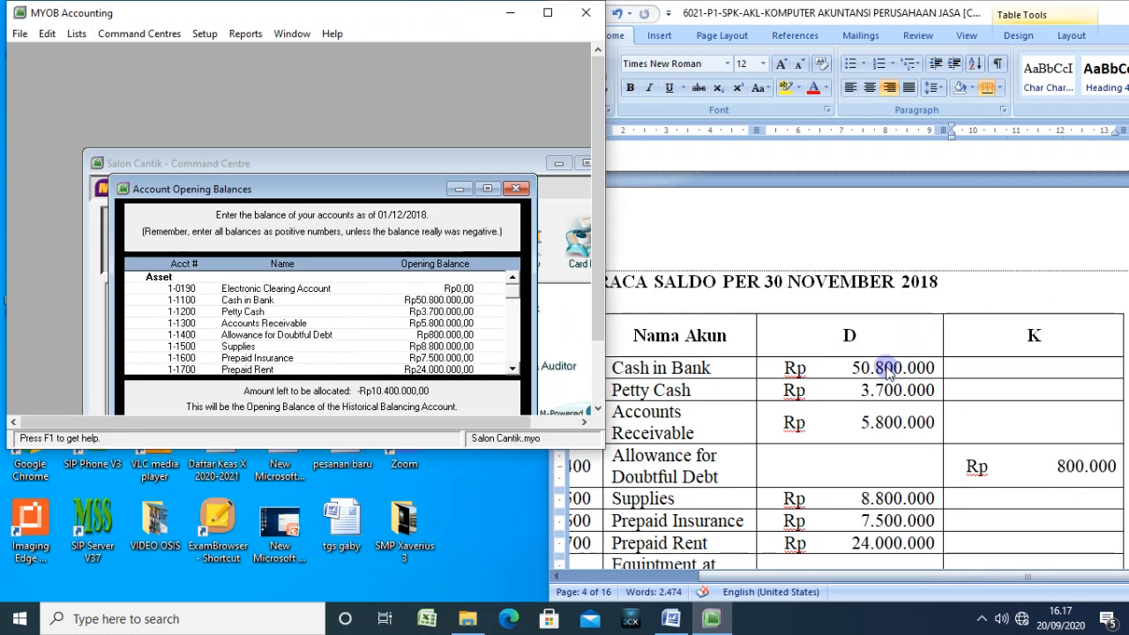
pyautogui.click(888, 370)
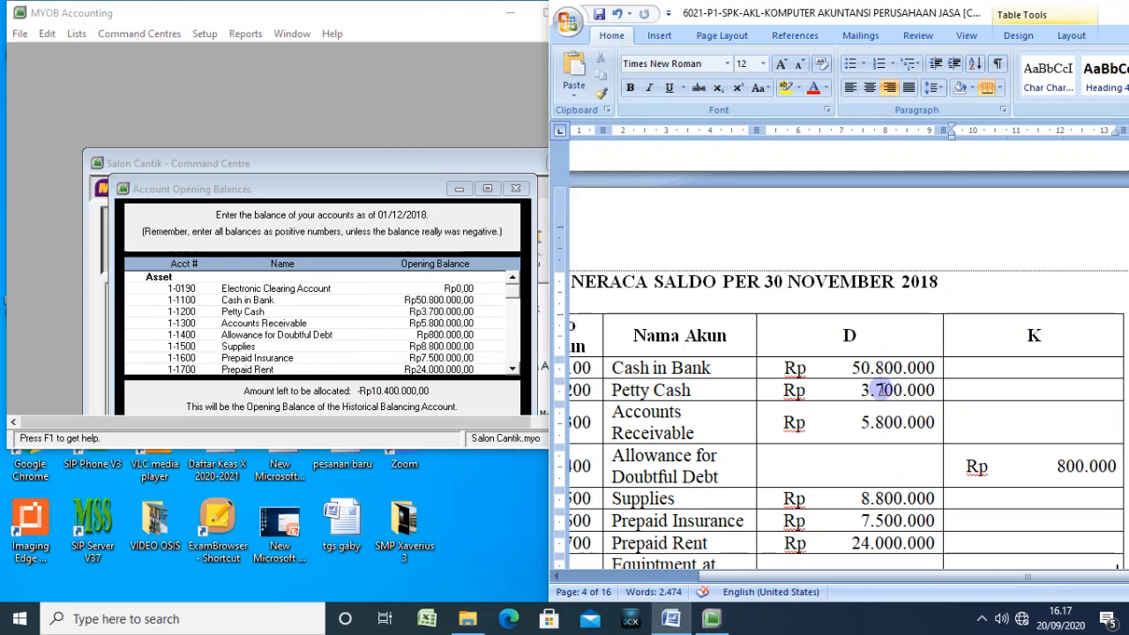
pyautogui.click(885, 390)
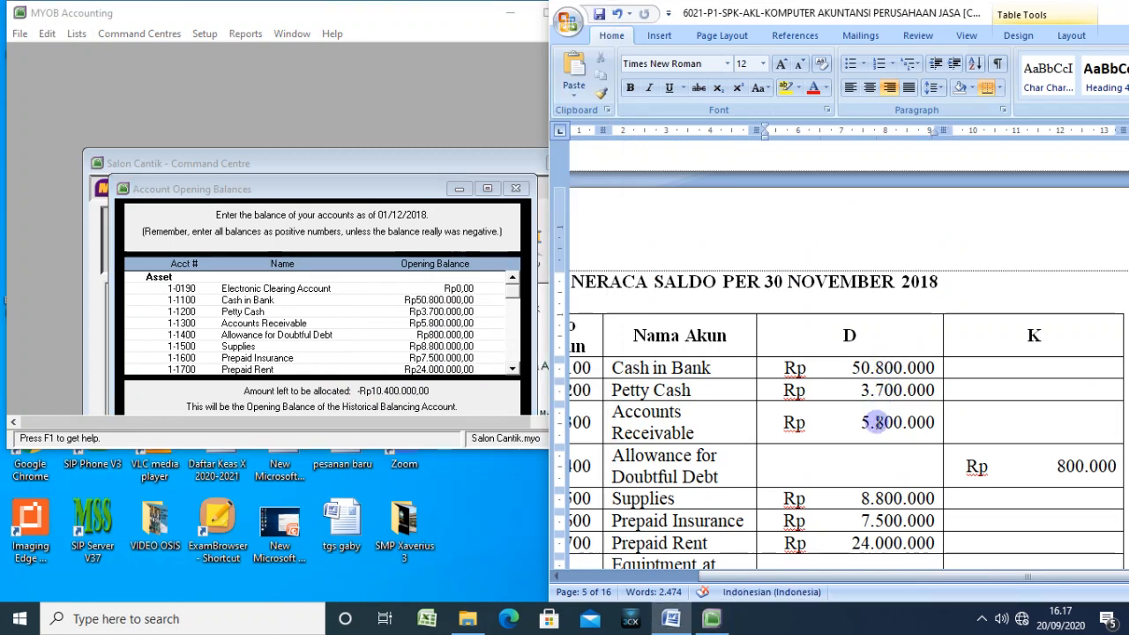
pyautogui.click(875, 422)
pyautogui.click(873, 474)
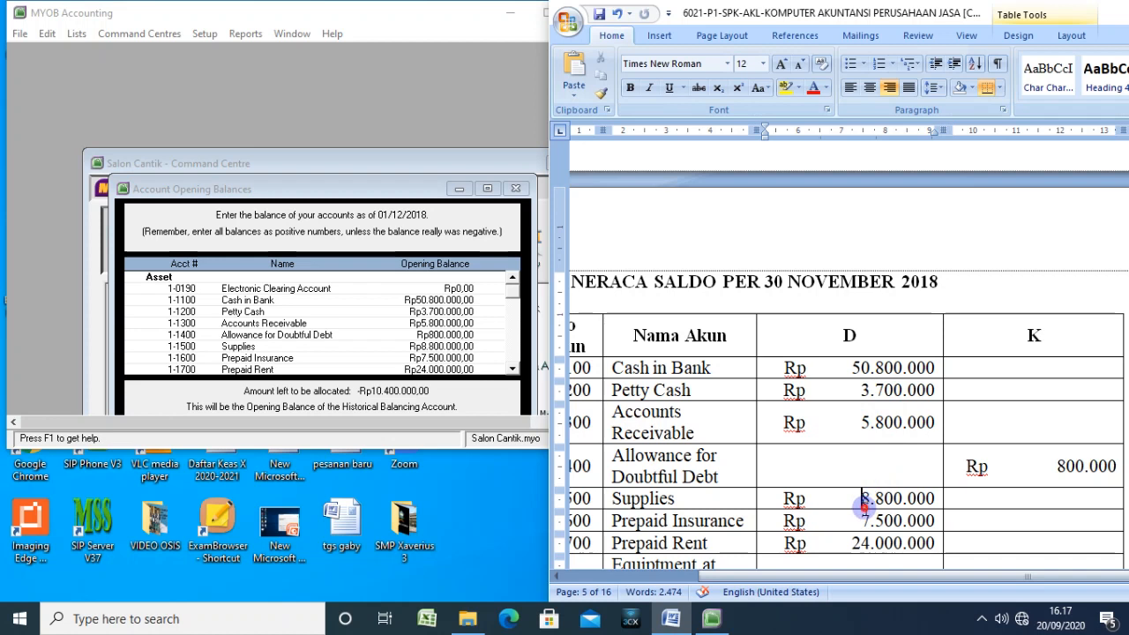
pyautogui.click(863, 522)
pyautogui.click(875, 542)
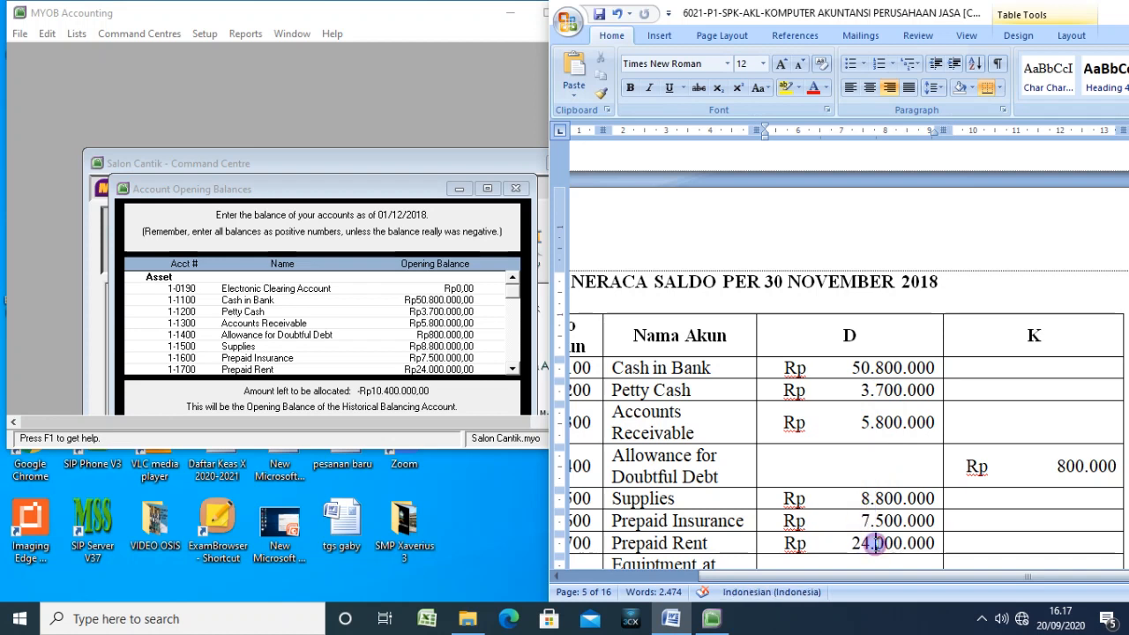
pyautogui.scroll(-2, 446, 304)
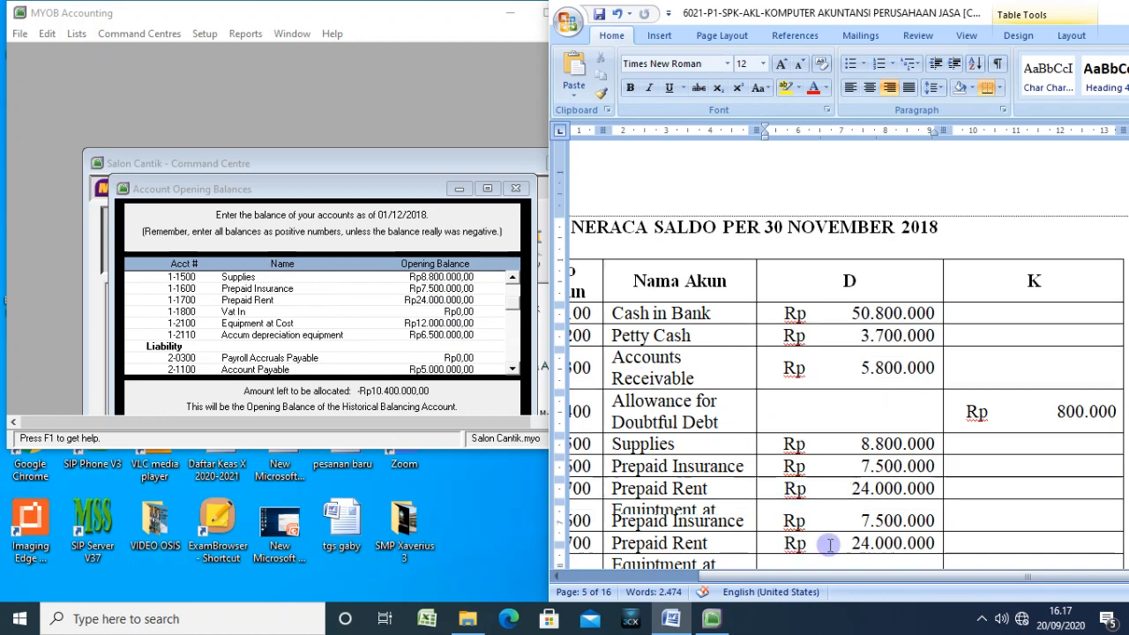
pyautogui.scroll(-2, 823, 539)
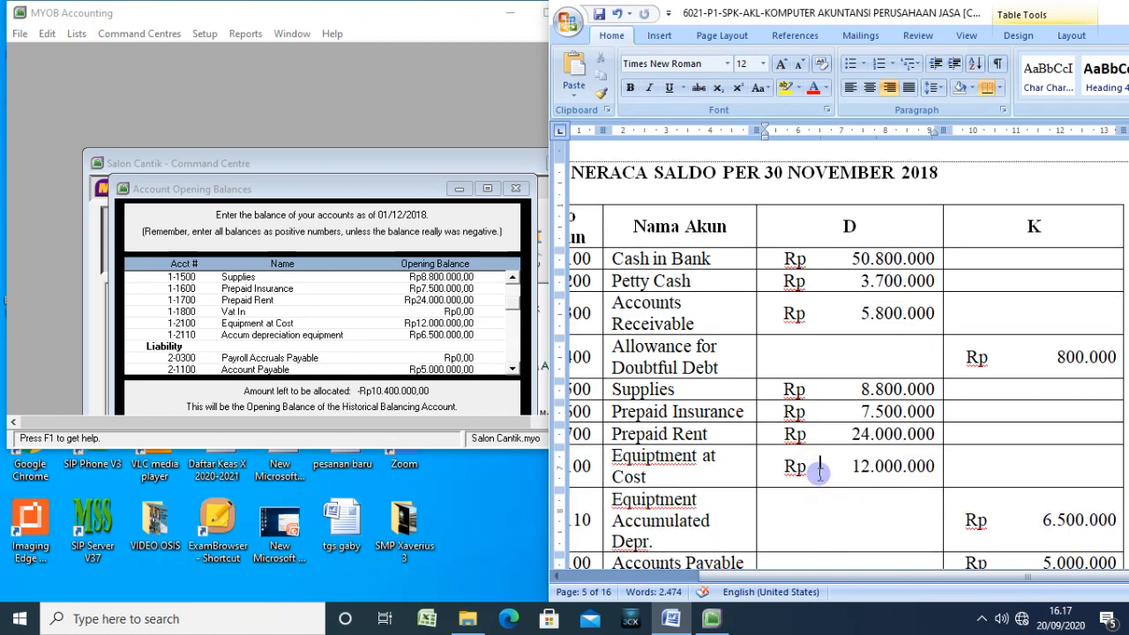
pyautogui.click(838, 505)
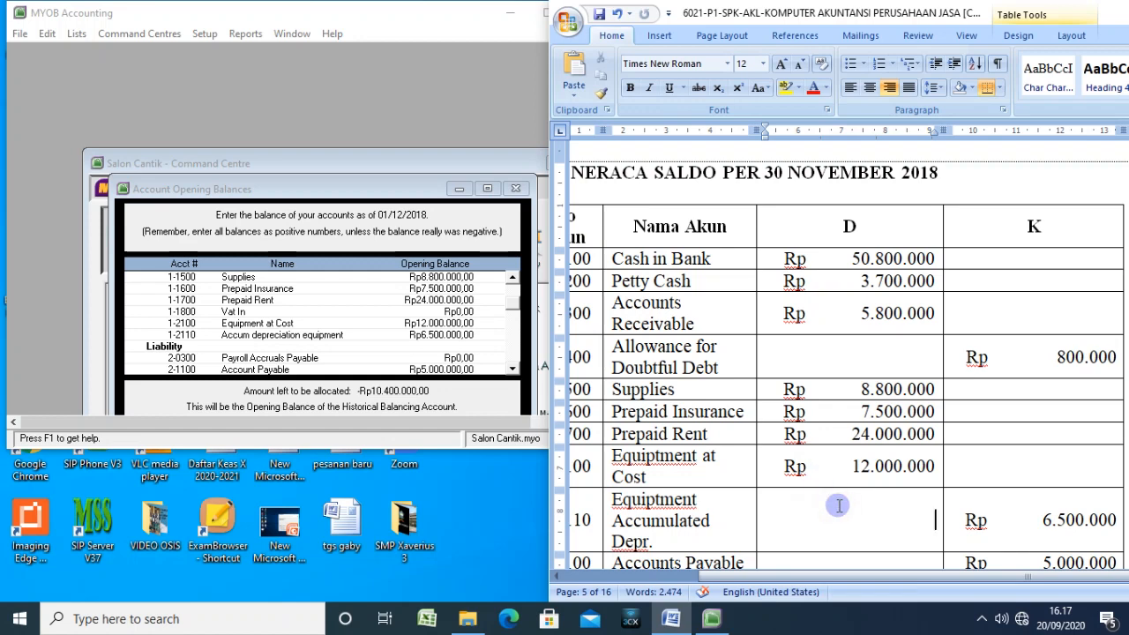
# Step: Compare the Account Payable, Accrued Expense and Bank Permata Loan opening balances with the trial balance in Word
pyautogui.scroll(-2, 839, 505)
pyautogui.scroll(-1, 408, 337)
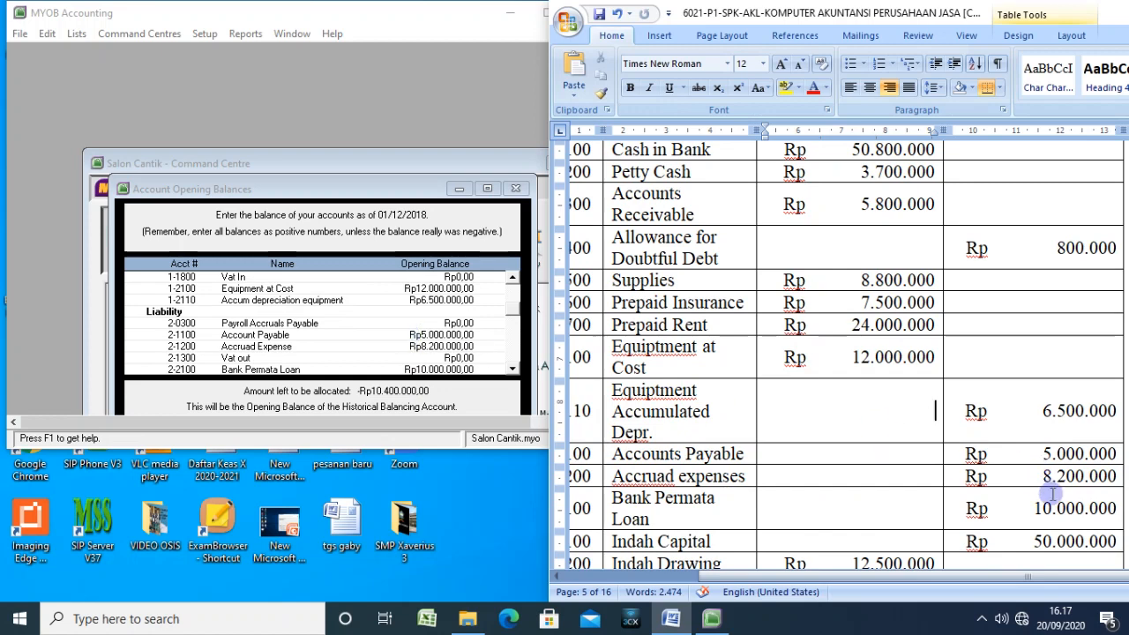
pyautogui.scroll(-1, 463, 340)
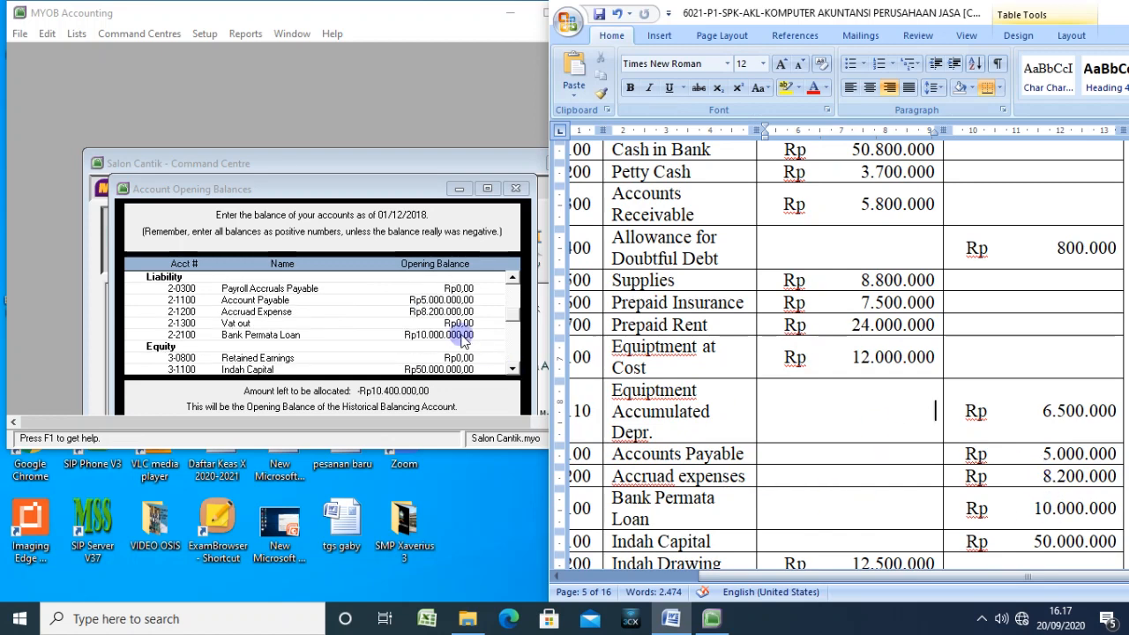
pyautogui.scroll(-1, 463, 340)
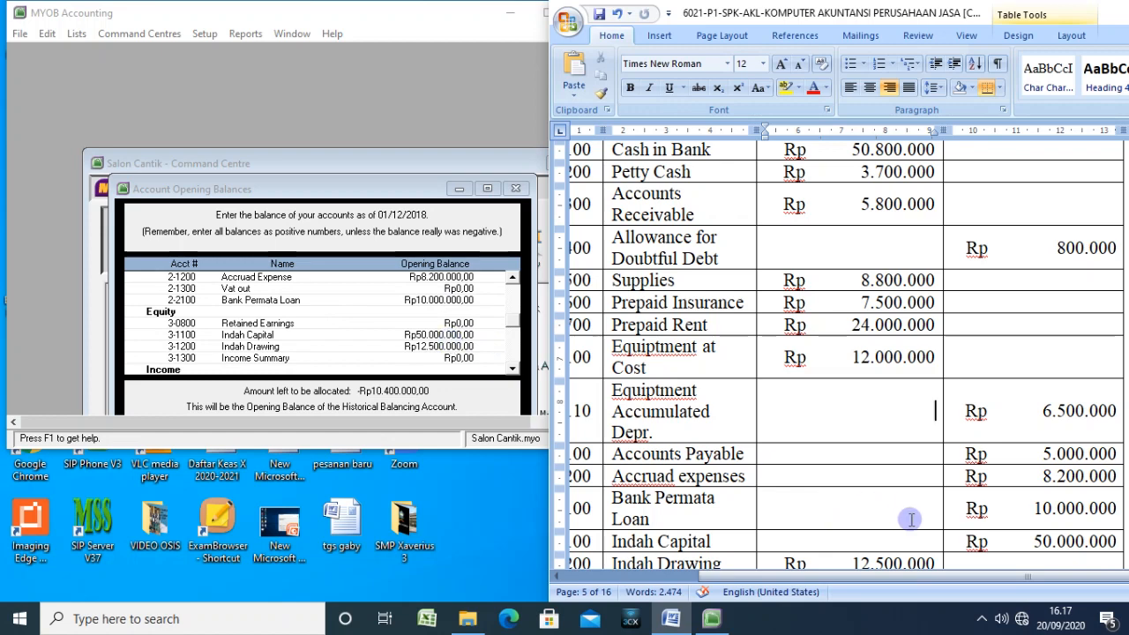
# Step: Compare the owner's capital, owner's drawing and Fees Income opening balances with the trial balance
pyautogui.scroll(-1, 911, 520)
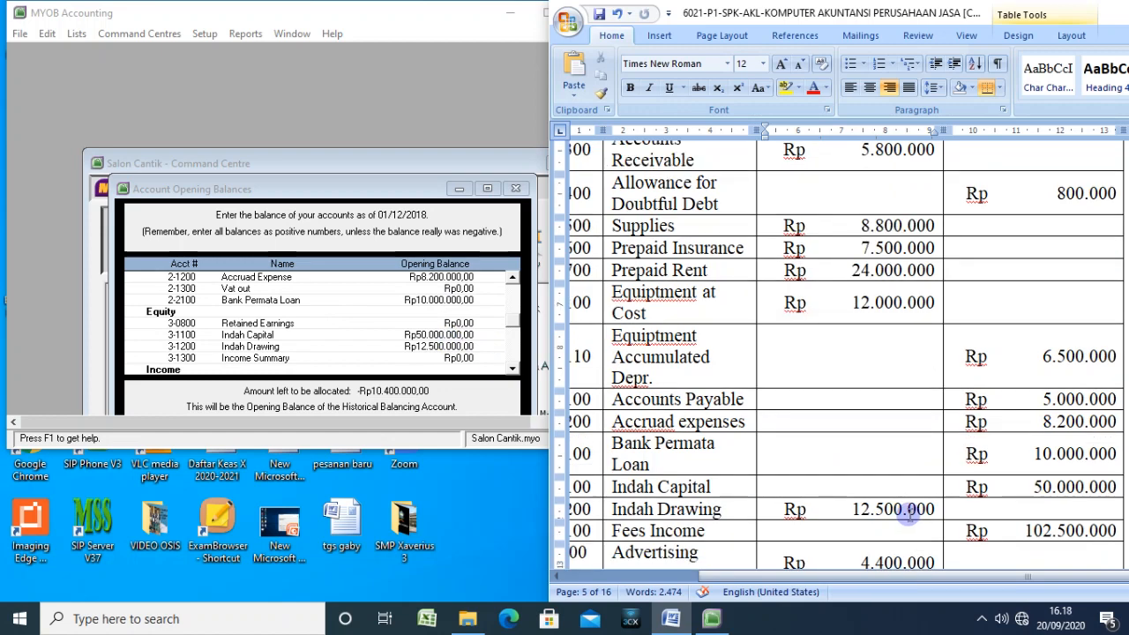
pyautogui.scroll(-1, 909, 518)
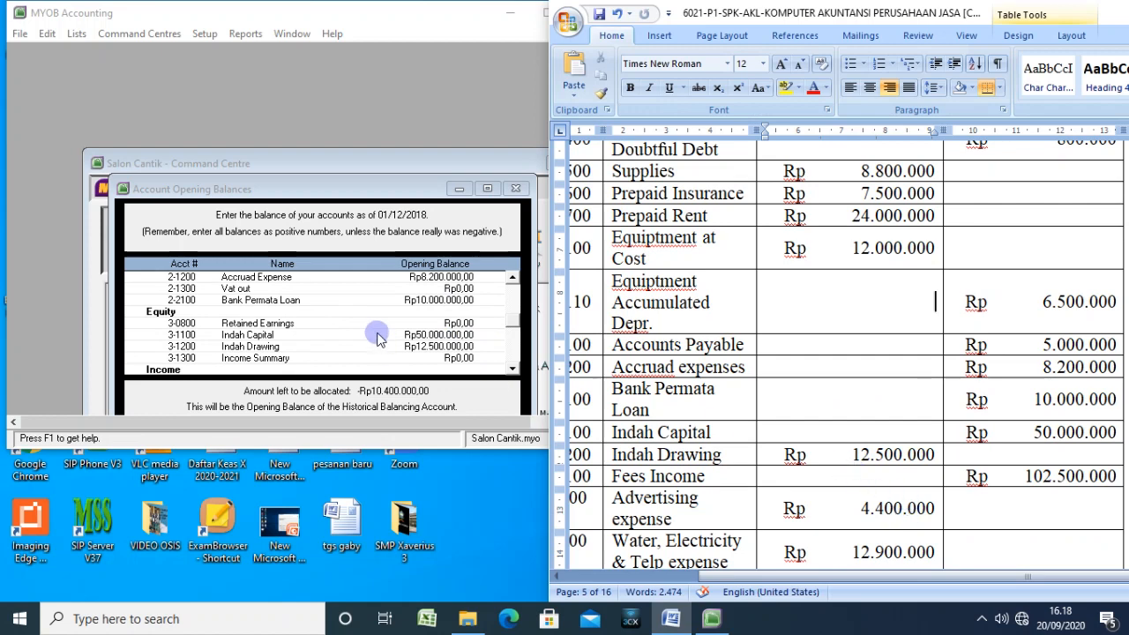
pyautogui.scroll(-3, 378, 338)
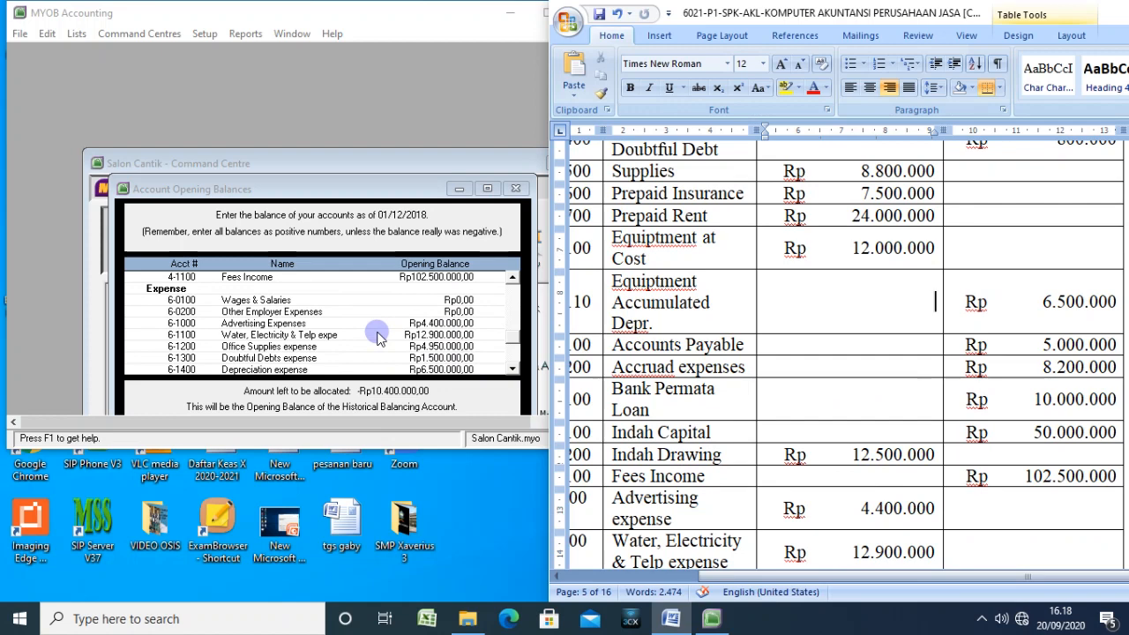
pyautogui.scroll(1, 344, 334)
pyautogui.scroll(-2, 344, 333)
pyautogui.scroll(2, 344, 334)
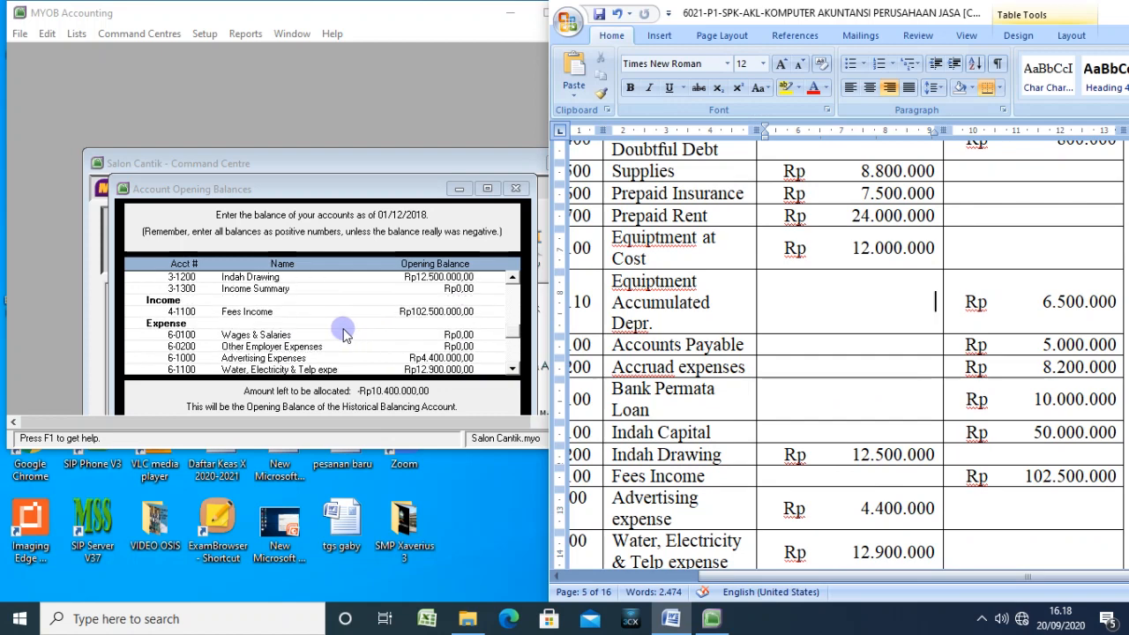
pyautogui.scroll(-1, 344, 334)
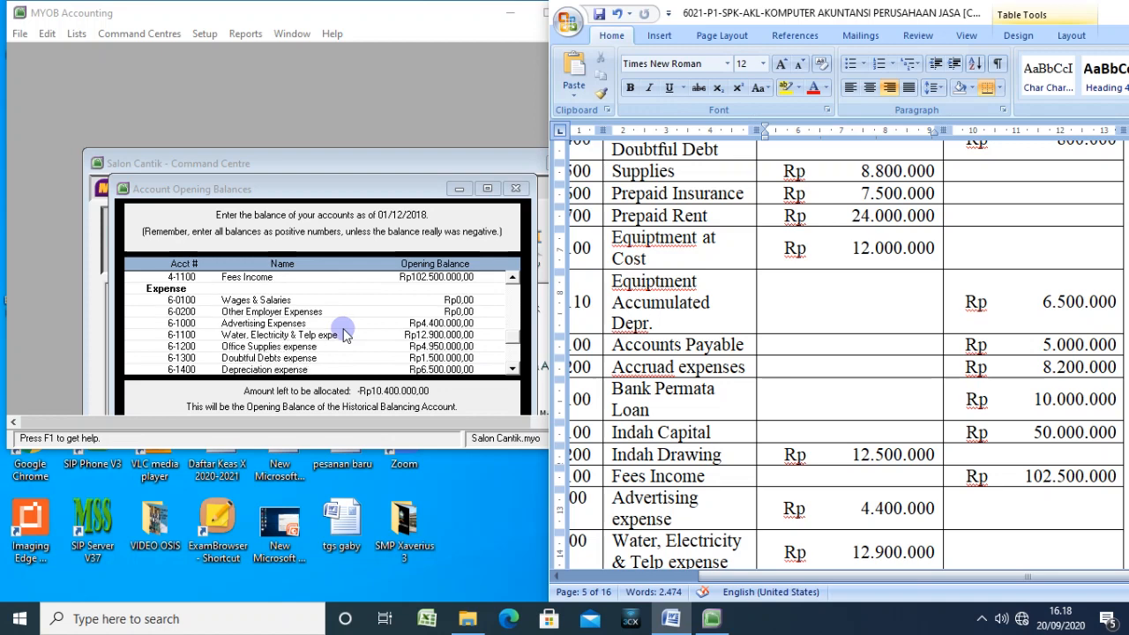
pyautogui.scroll(2, 344, 334)
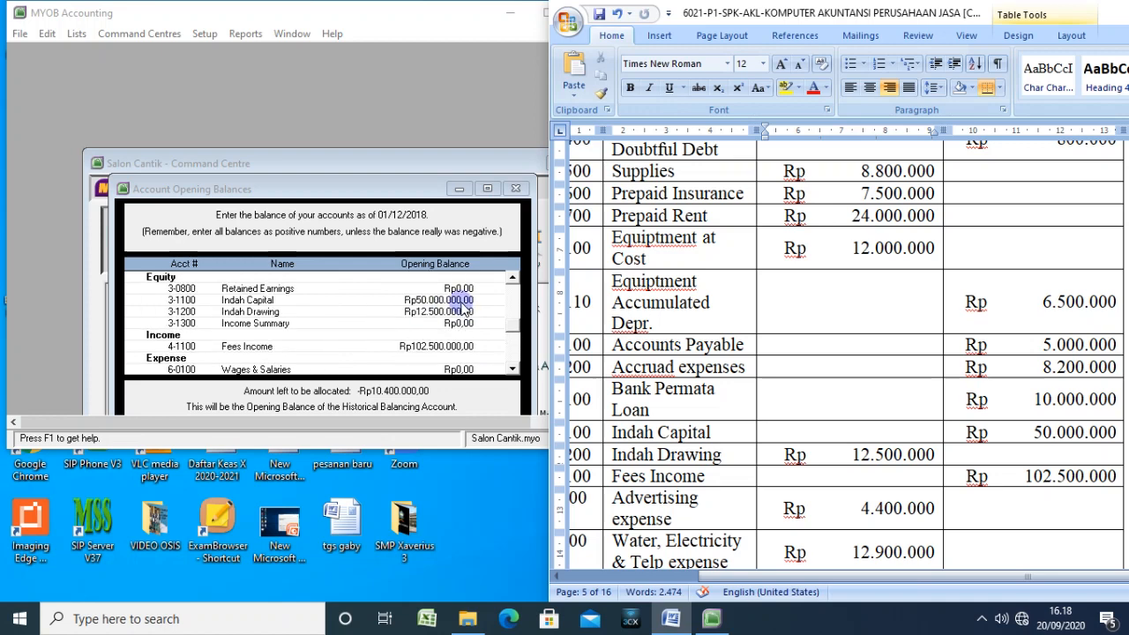
pyautogui.click(888, 454)
pyautogui.click(882, 454)
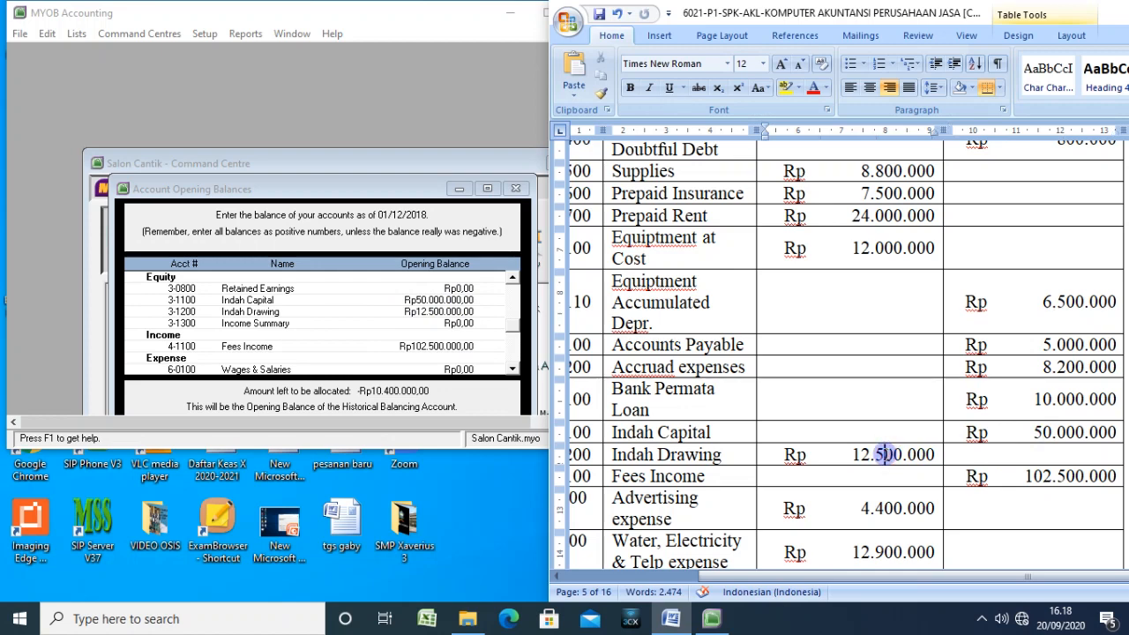
pyautogui.click(1041, 477)
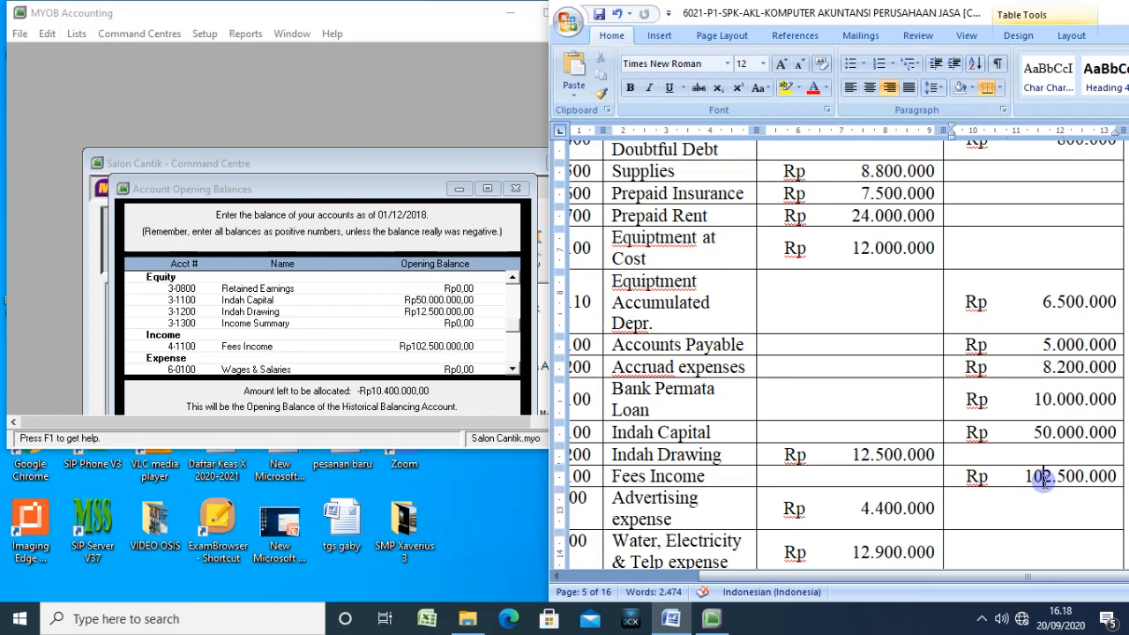
# Step: Check the Advertising, Water, Electricity & Telp, Office Supplies, Doubtful Debts and Depreciation expense opening balances against the trial balance
pyautogui.click(902, 508)
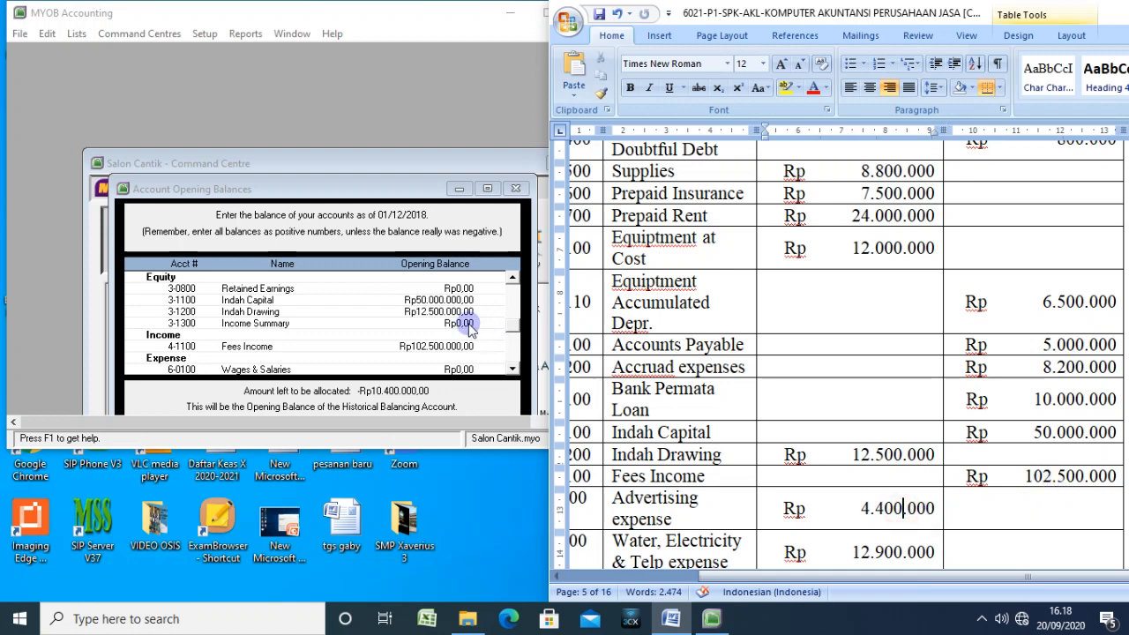
pyautogui.scroll(-1, 468, 325)
pyautogui.click(467, 357)
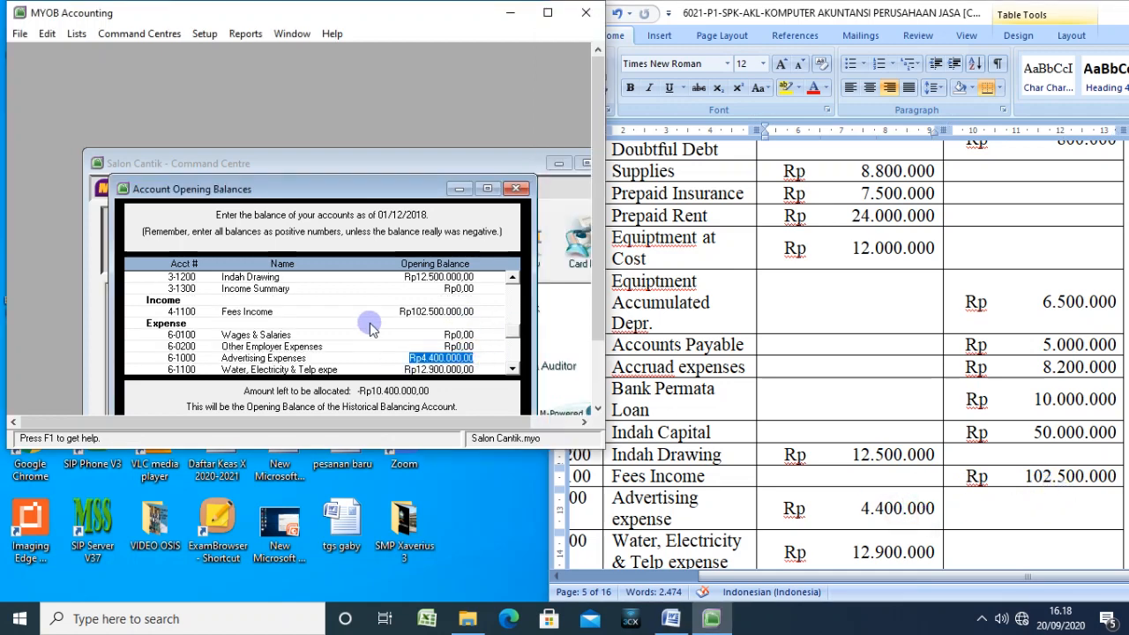
pyautogui.scroll(-1, 369, 322)
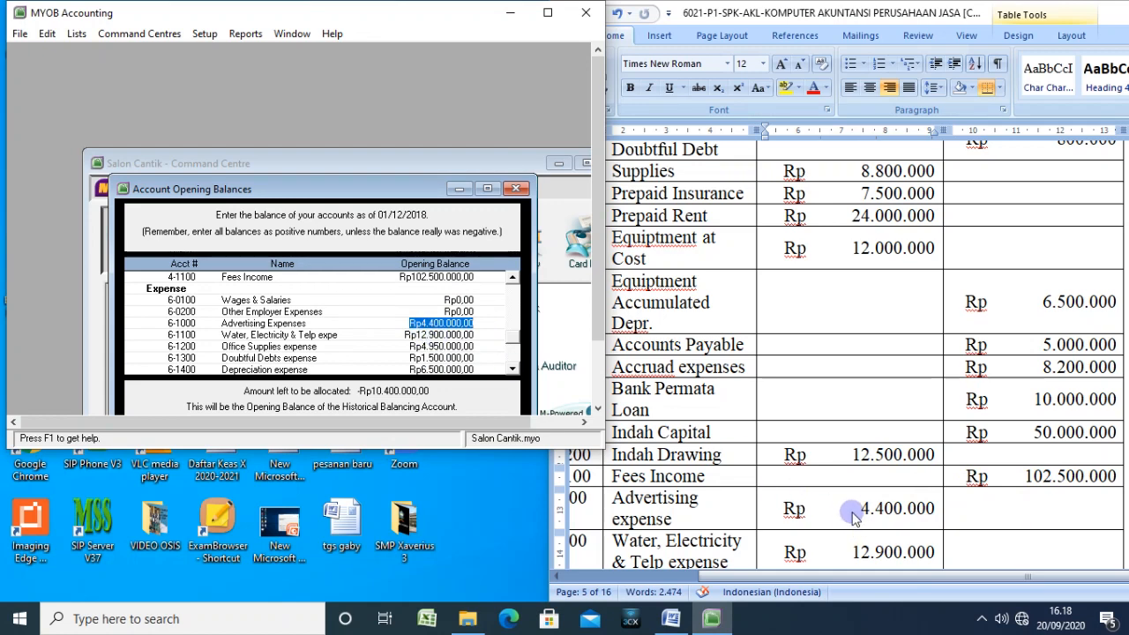
pyautogui.click(432, 334)
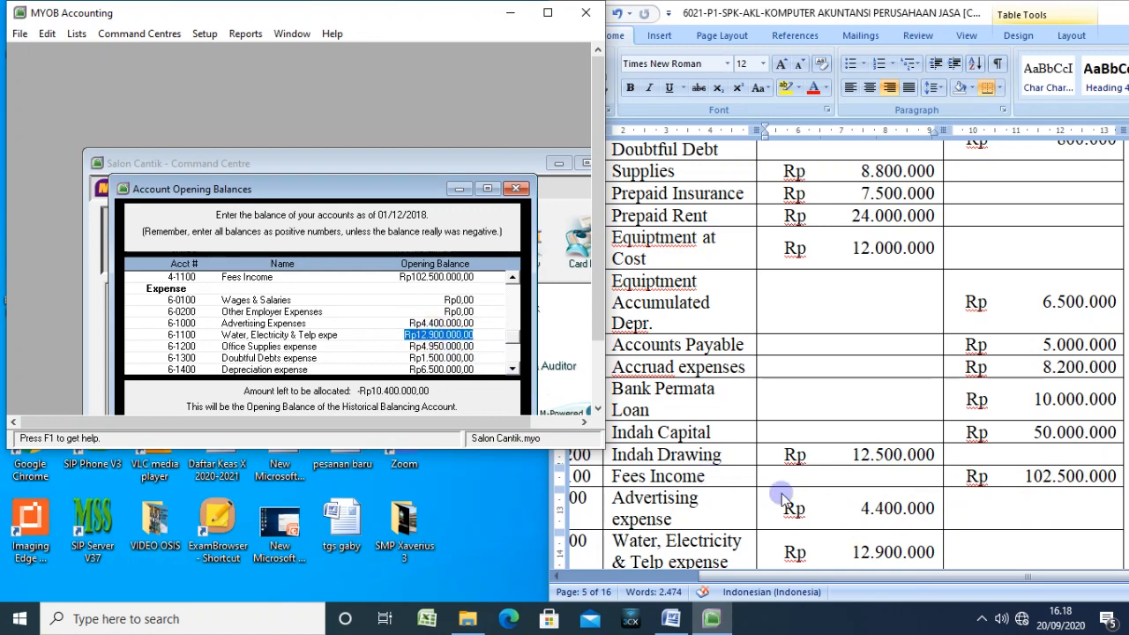
pyautogui.scroll(-1, 781, 499)
pyautogui.click(845, 504)
pyautogui.scroll(-2, 850, 504)
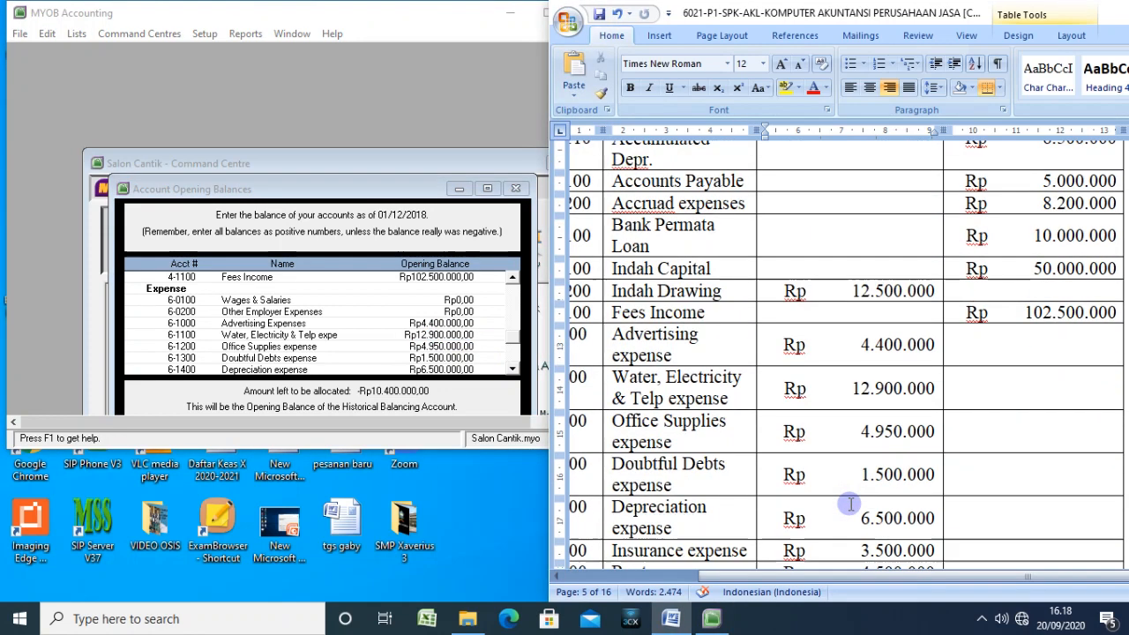
pyautogui.click(874, 437)
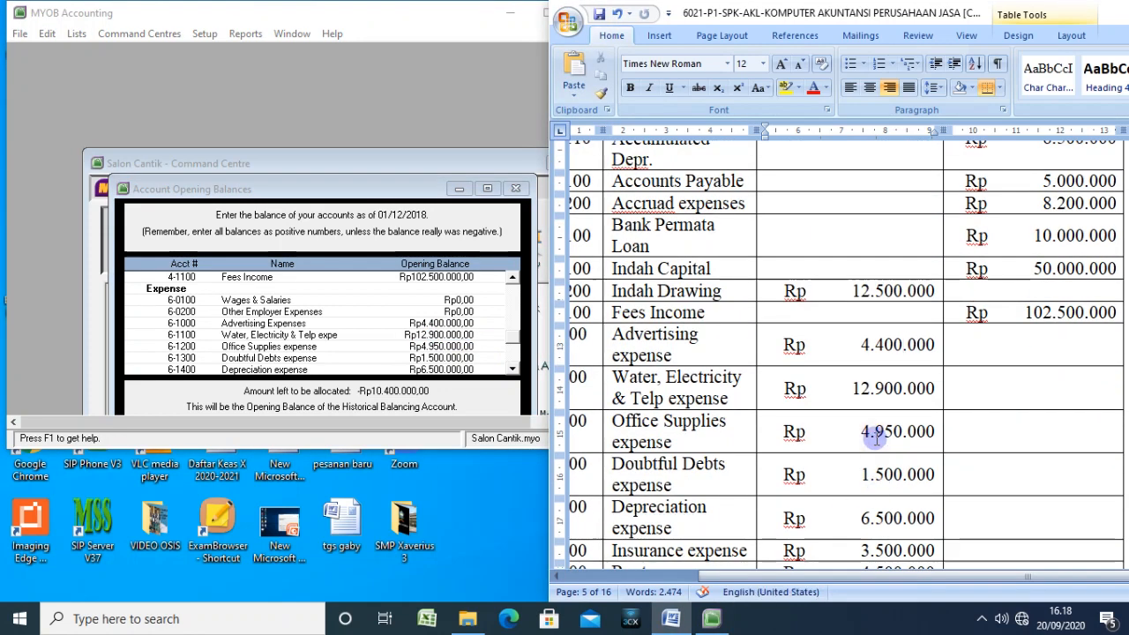
pyautogui.click(882, 477)
pyautogui.click(885, 516)
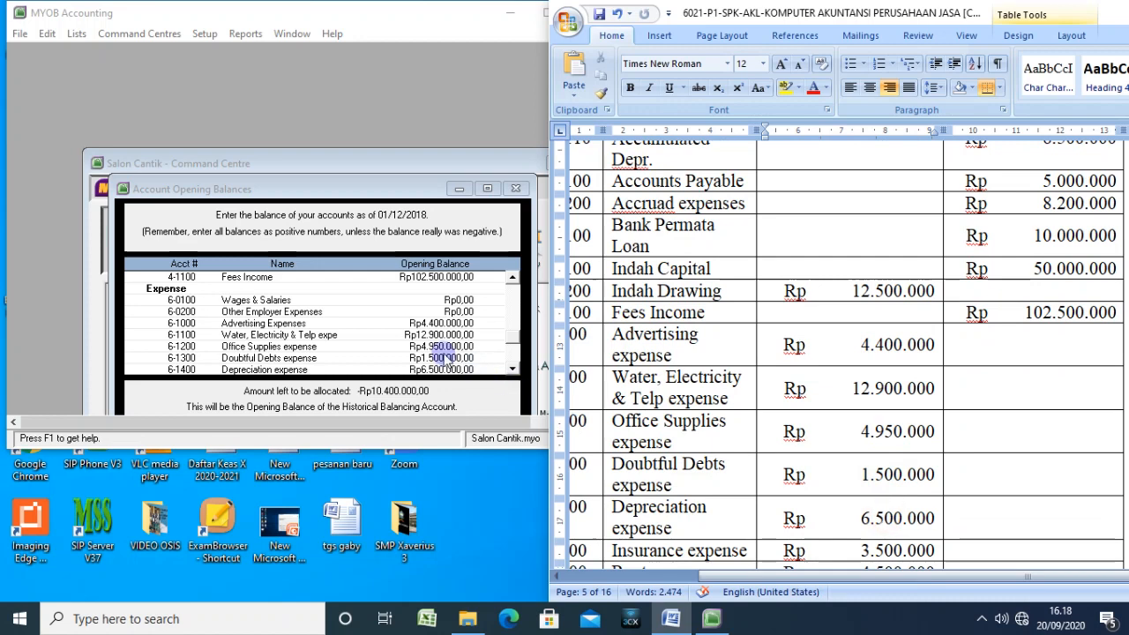
# Step: Check the Insurance, Rent and Wages & Salaries expense opening balances against the trial balance
pyautogui.scroll(-1, 444, 356)
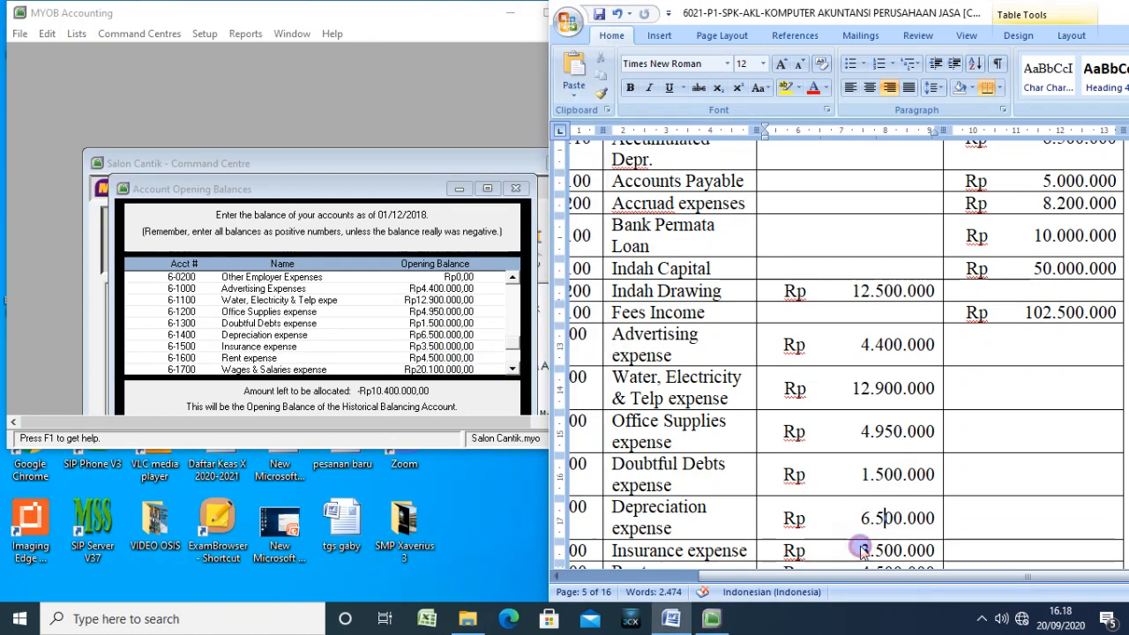
pyautogui.scroll(-2, 862, 549)
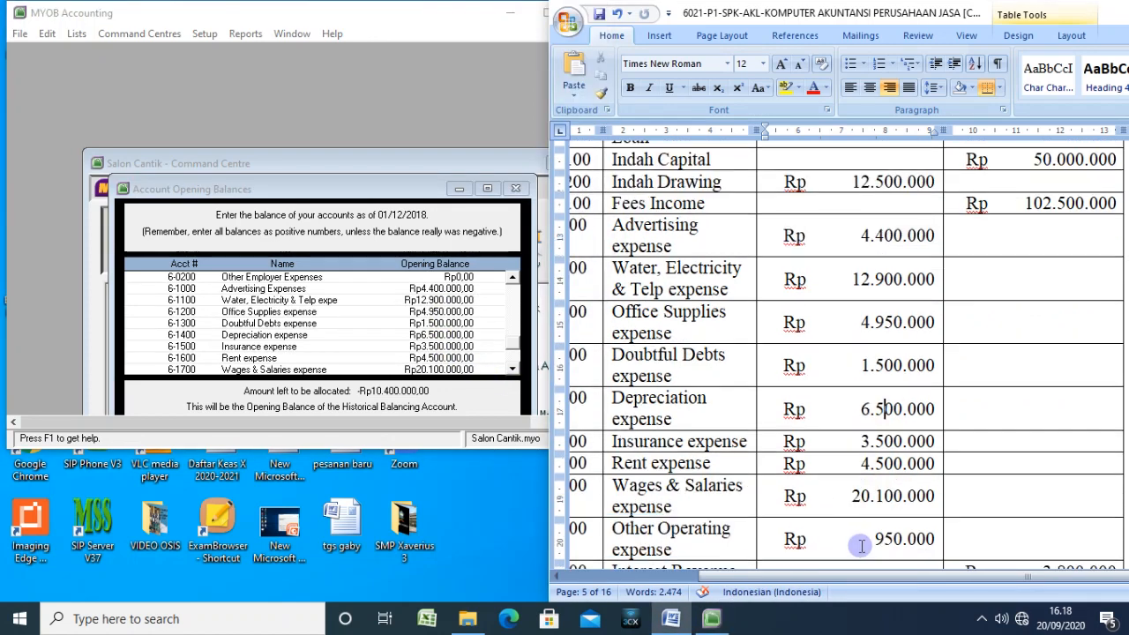
pyautogui.click(854, 443)
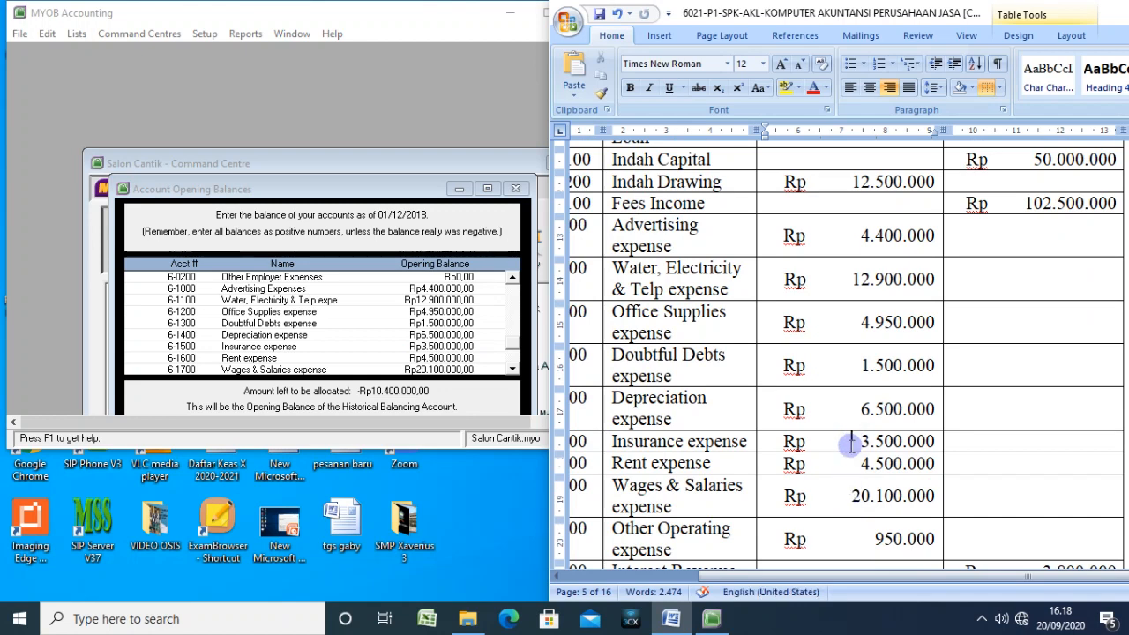
pyautogui.click(848, 464)
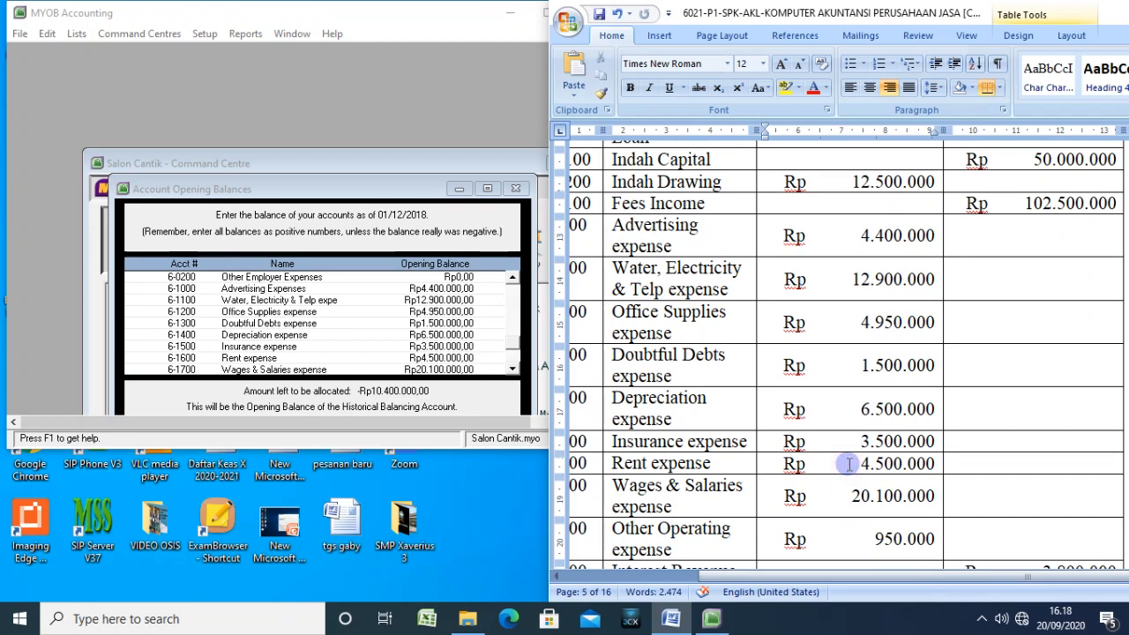
pyautogui.click(851, 496)
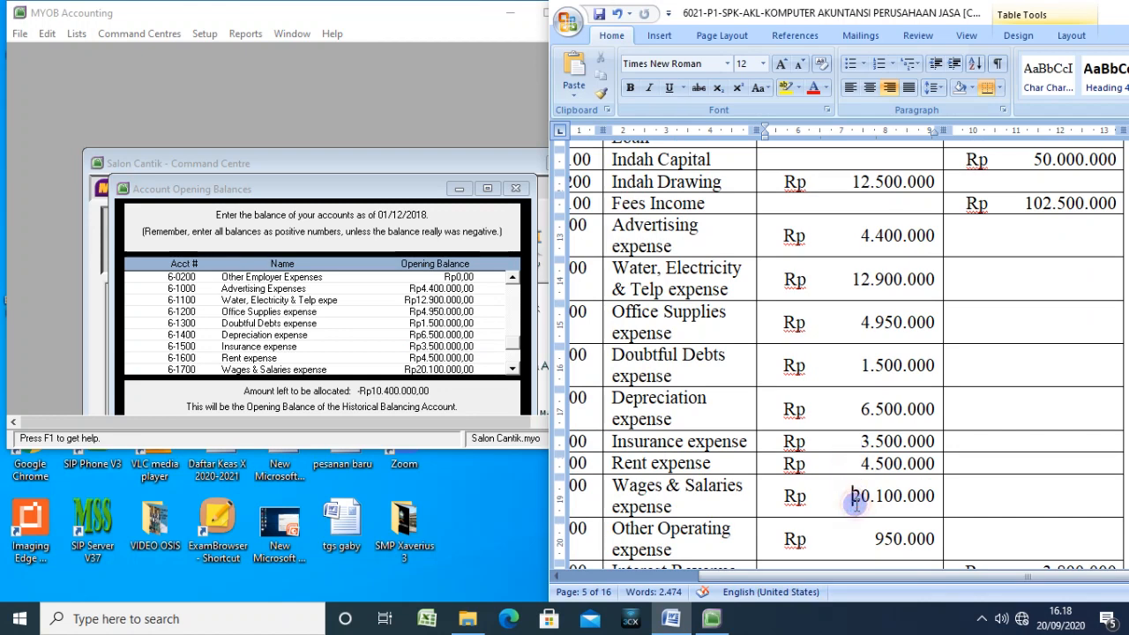
pyautogui.scroll(-1, 448, 369)
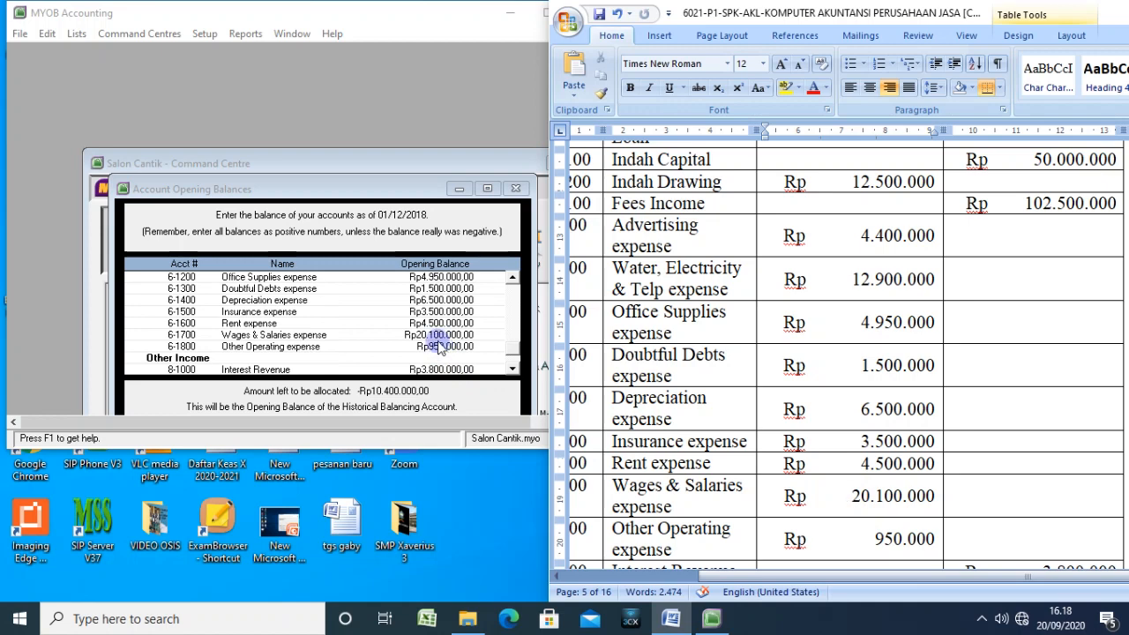
pyautogui.click(434, 335)
pyautogui.click(434, 346)
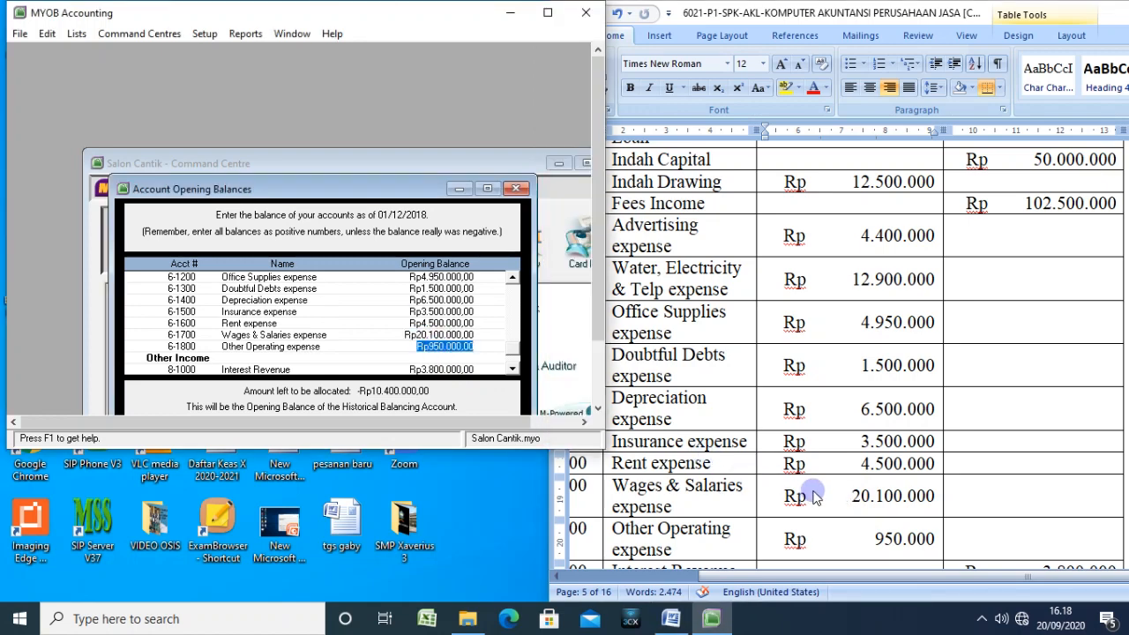
# Step: Compare the Other Operating expense, Interest Revenue, Interest Expense and Bank Service Charge opening balances with the trial balance
pyautogui.scroll(-2, 815, 495)
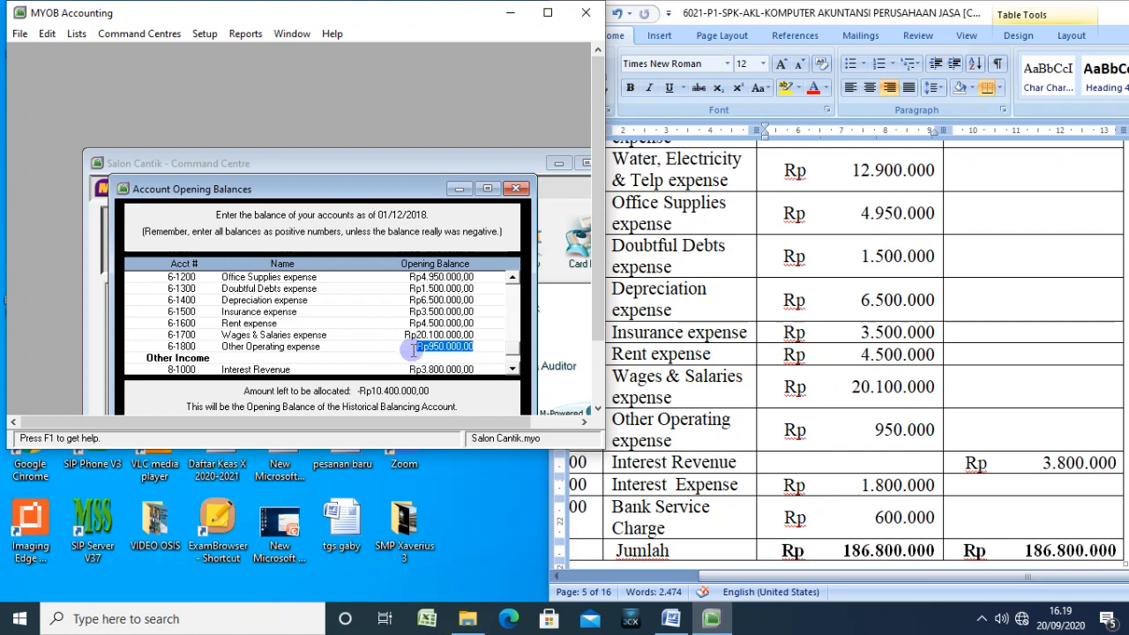
pyautogui.click(412, 349)
pyautogui.click(450, 361)
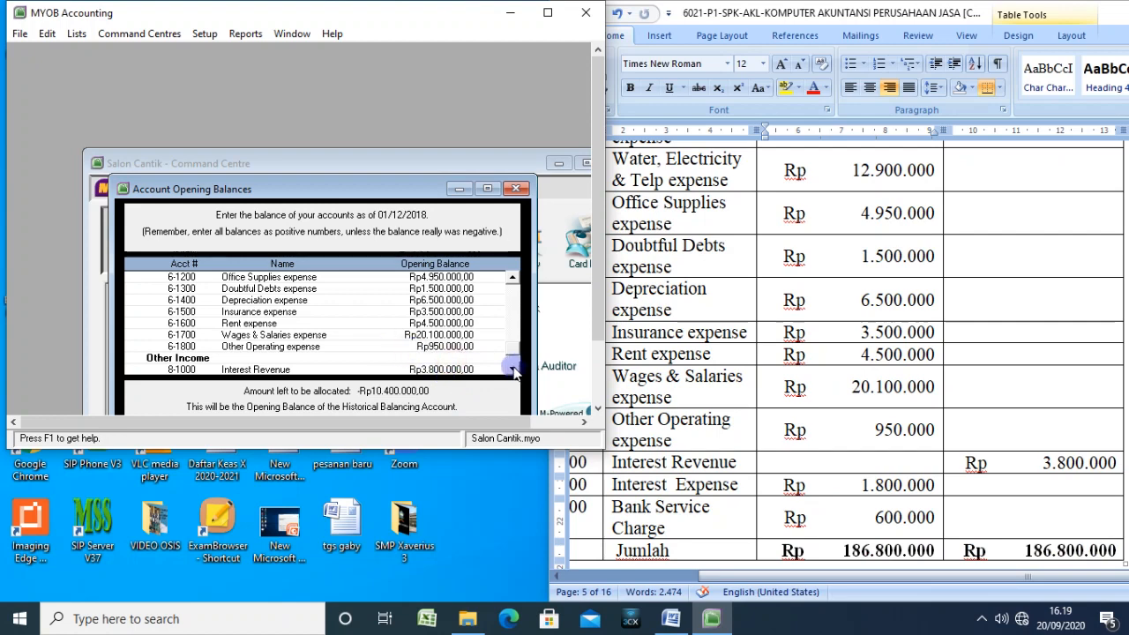
pyautogui.scroll(-3, 508, 365)
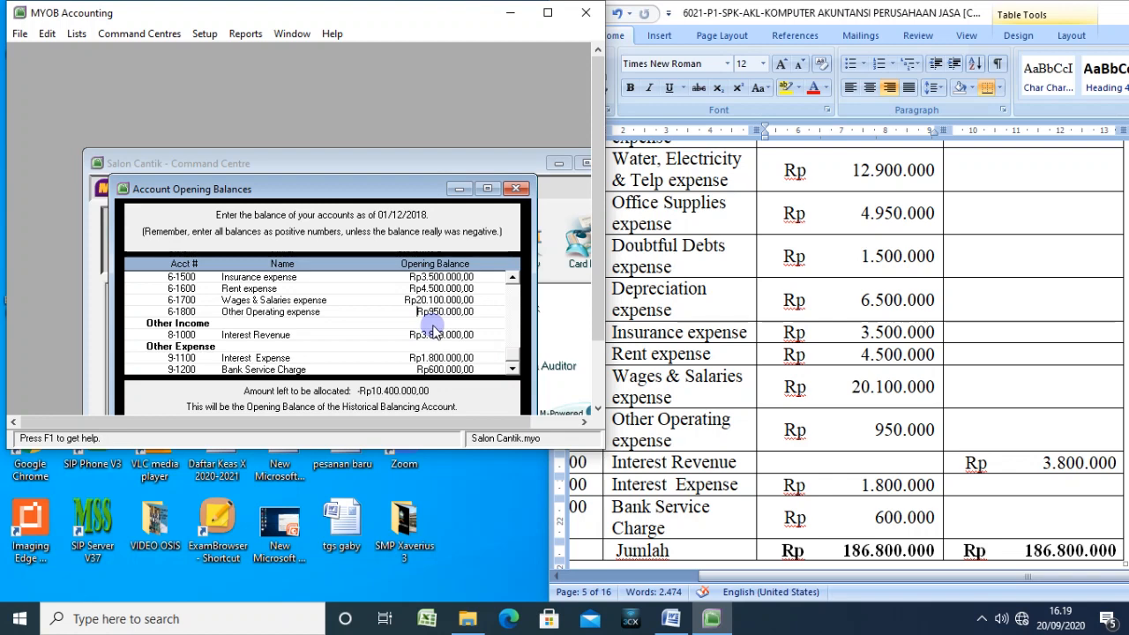
pyautogui.click(446, 369)
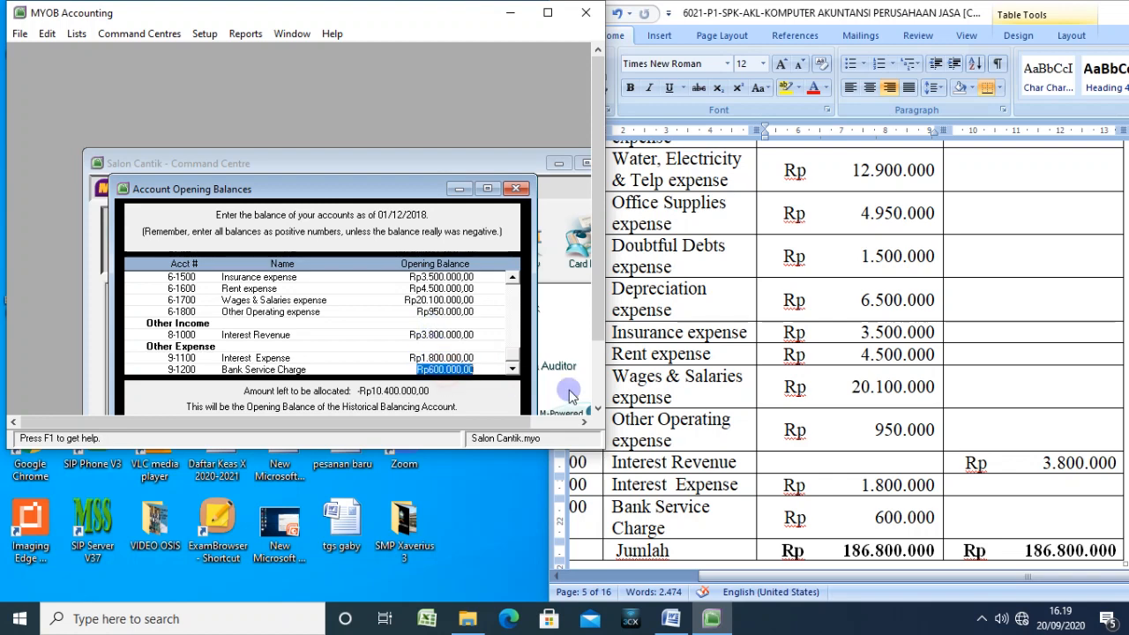
# Step: Review the asset, liability and equity opening balances against the start of the trial balance, looking for credit-side asset accounts
pyautogui.scroll(12, 840, 366)
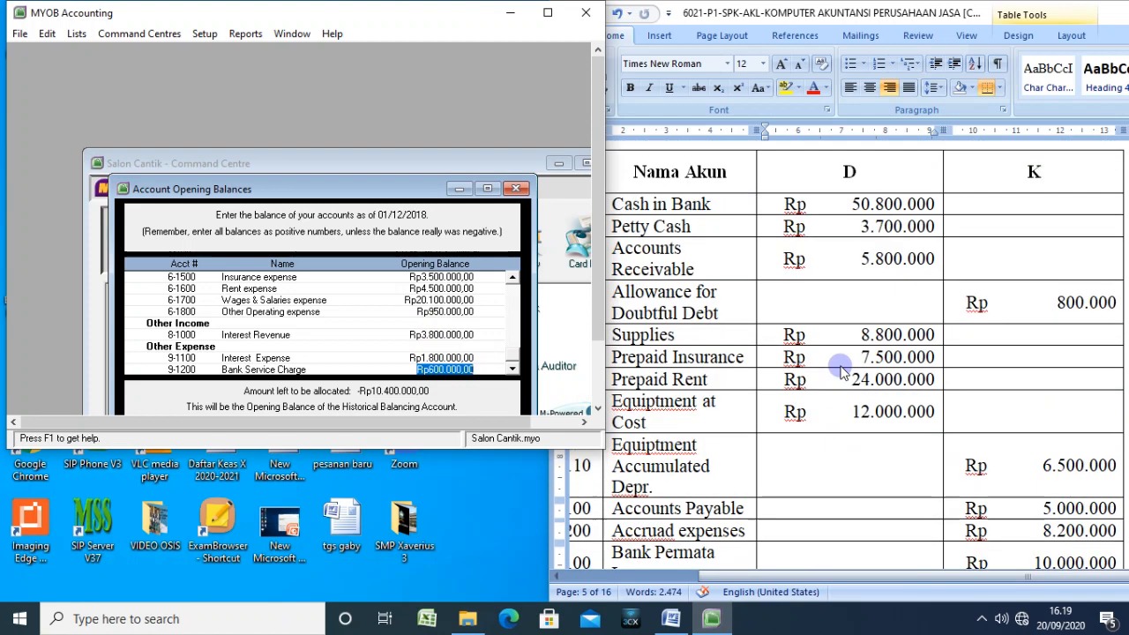
pyautogui.scroll(2, 841, 371)
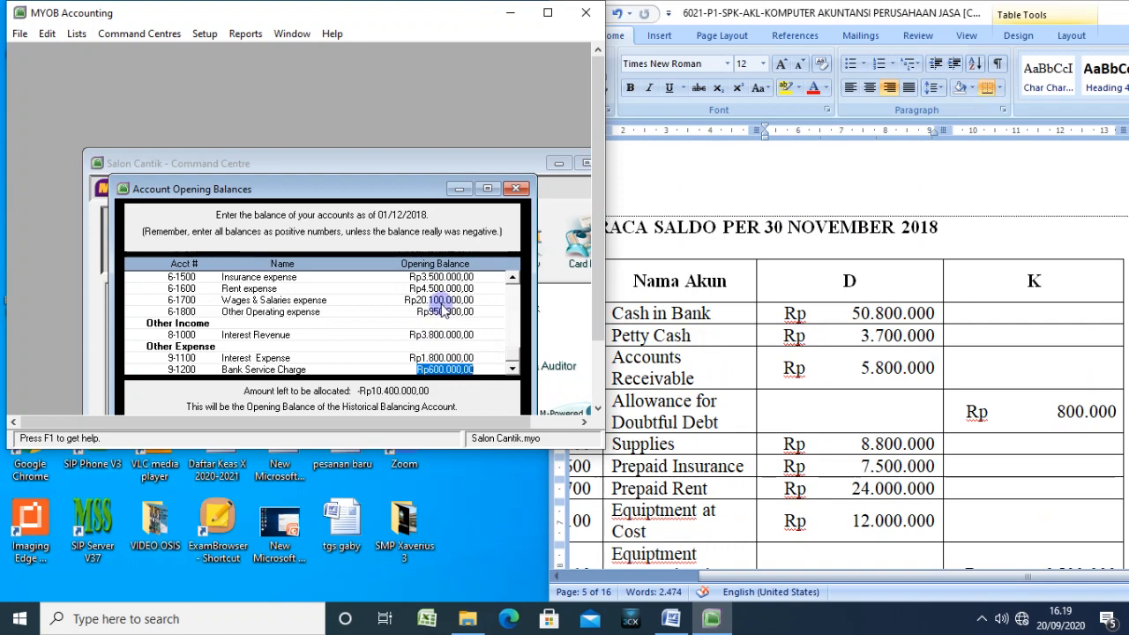
pyautogui.scroll(10, 441, 305)
pyautogui.scroll(3, 441, 304)
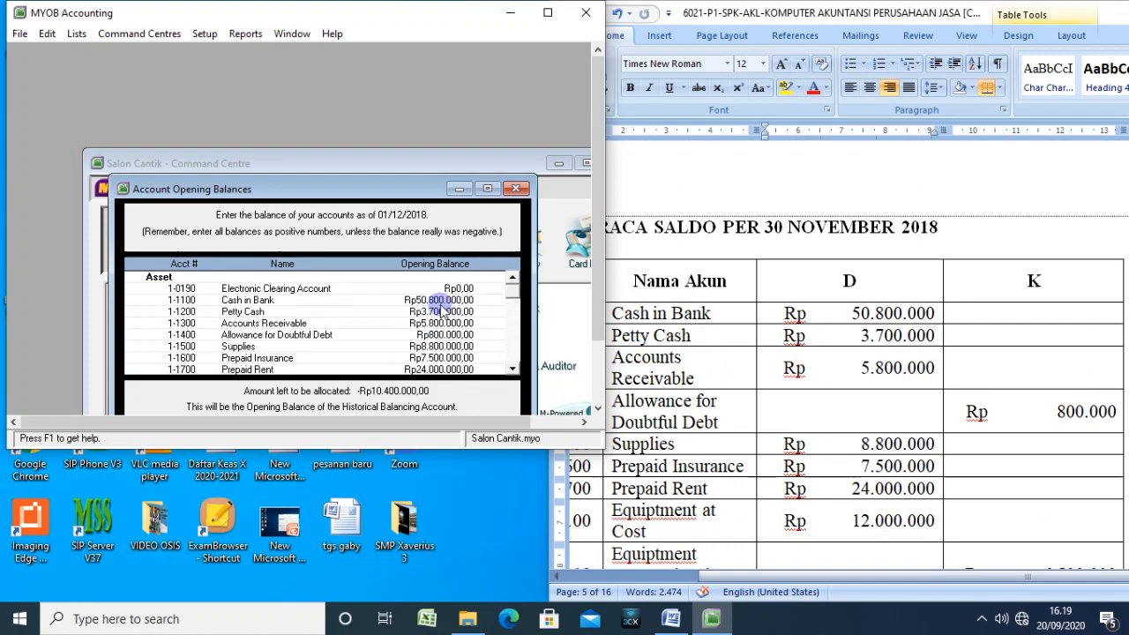
pyautogui.scroll(-6, 440, 304)
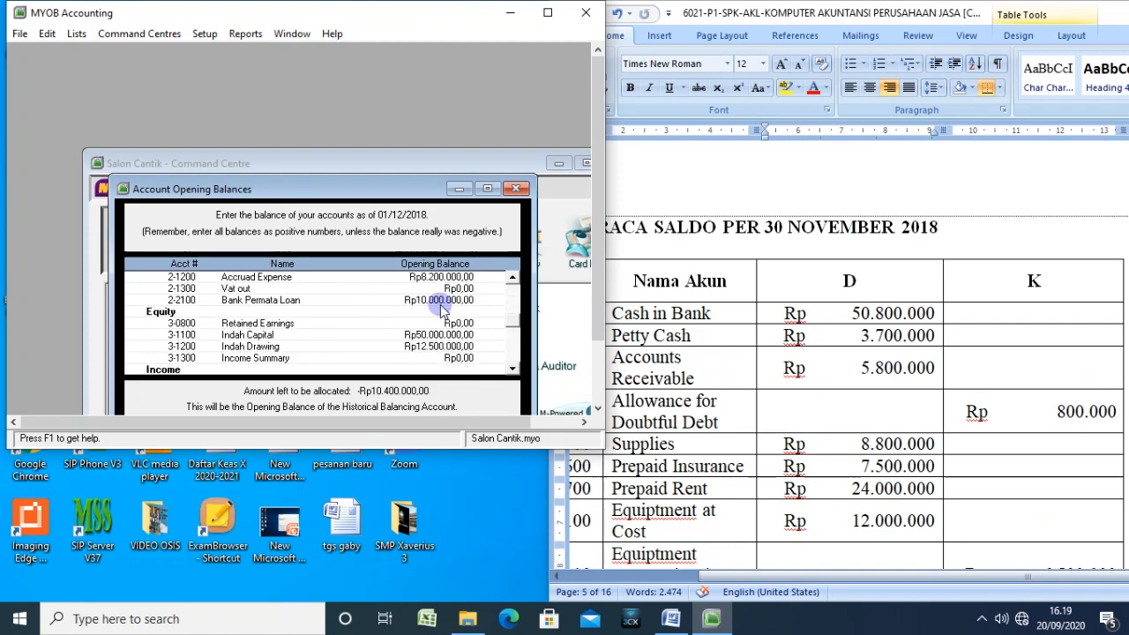
pyautogui.scroll(2, 440, 305)
pyautogui.scroll(3, 441, 304)
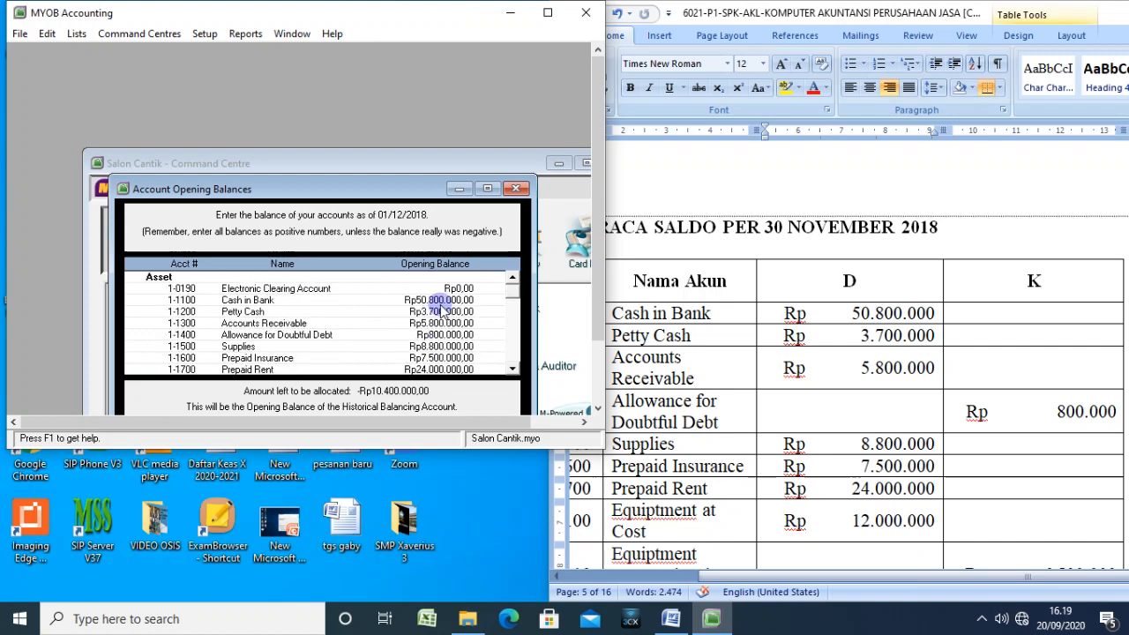
pyautogui.scroll(-2, 440, 304)
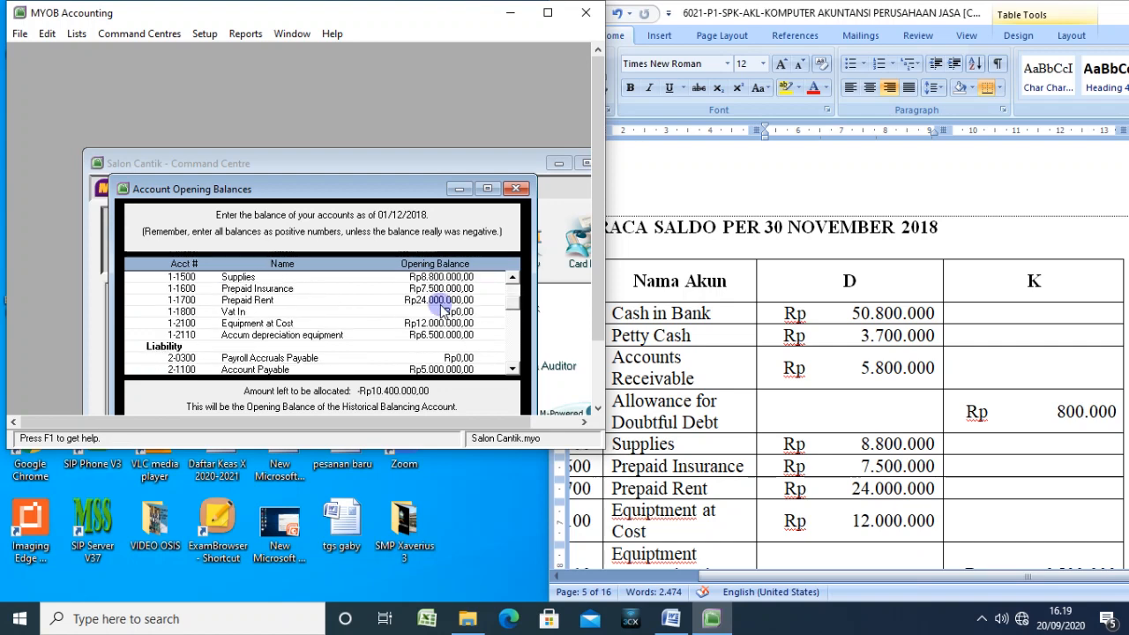
pyautogui.scroll(2, 446, 314)
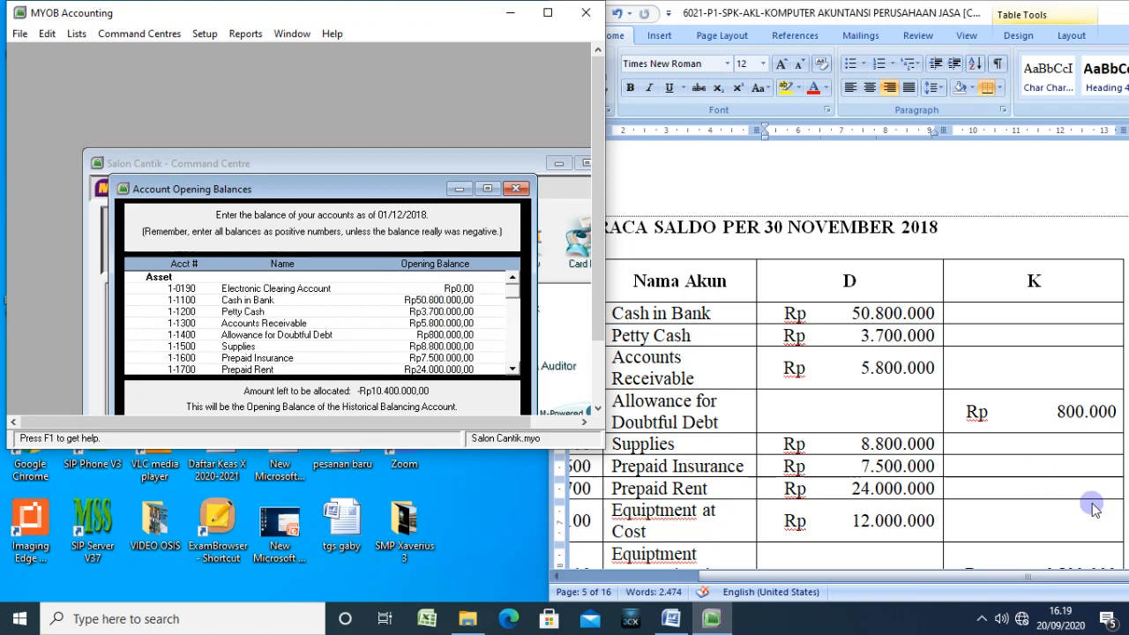
pyautogui.scroll(-1, 944, 401)
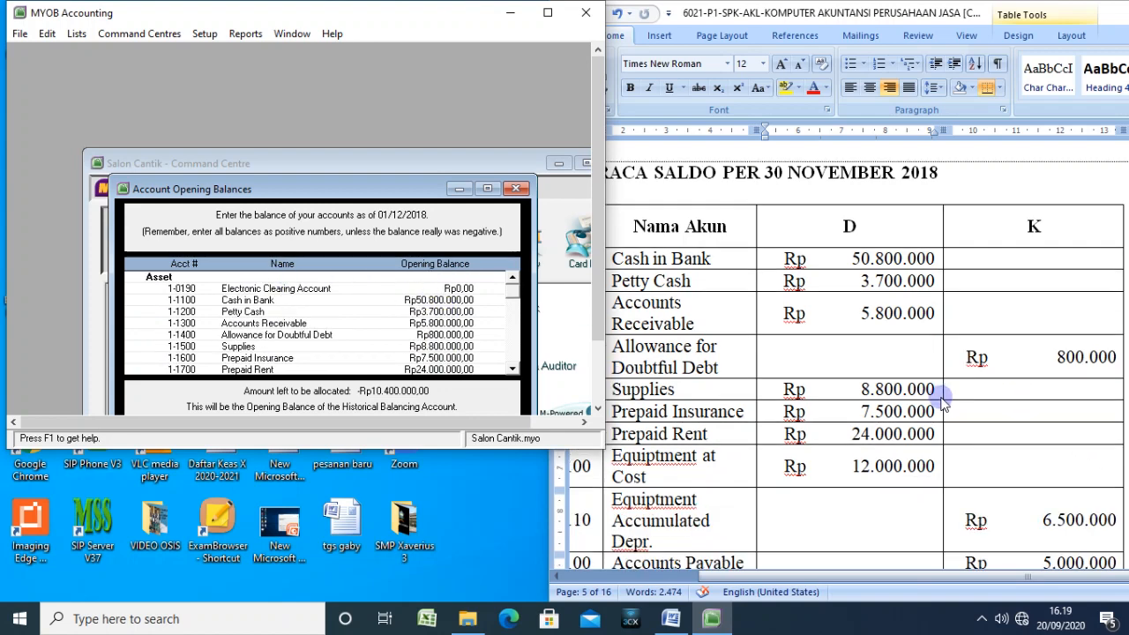
# Step: Make the Allowance for Doubtful Debt opening balance negative, -Rp800.000, to match its credit entry in the trial balance
pyautogui.click(1029, 358)
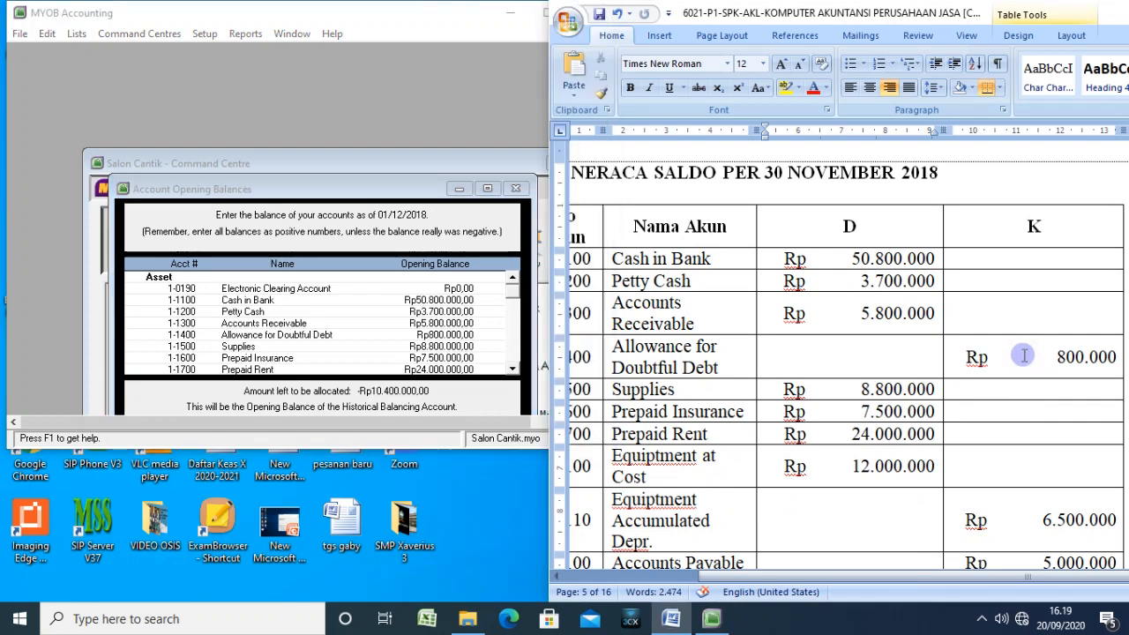
pyautogui.click(443, 335)
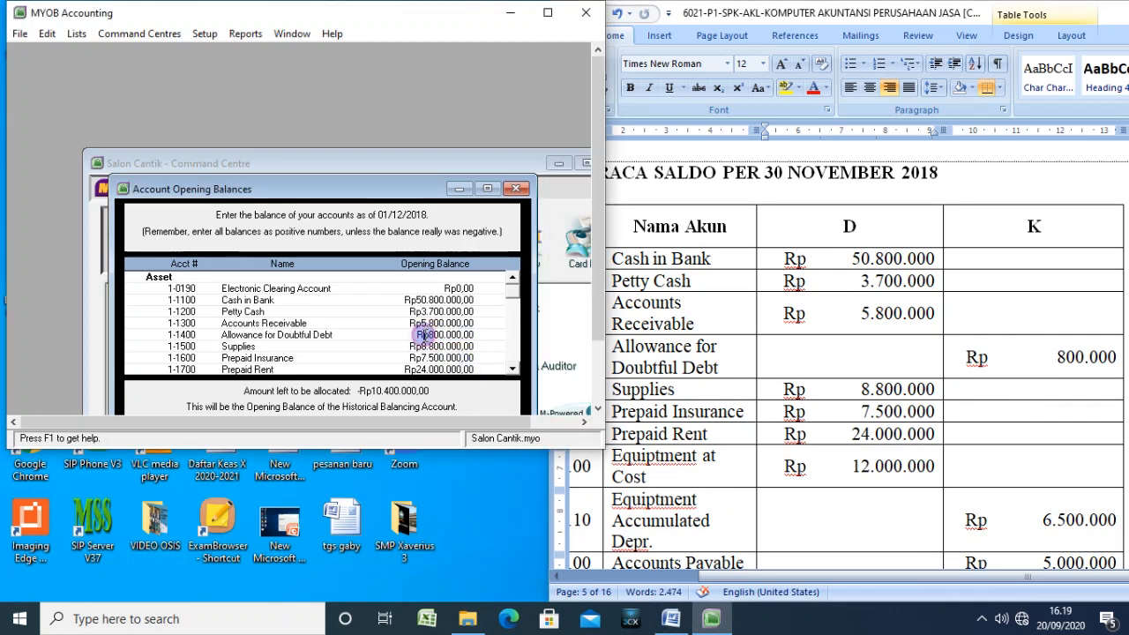
pyautogui.click(428, 335)
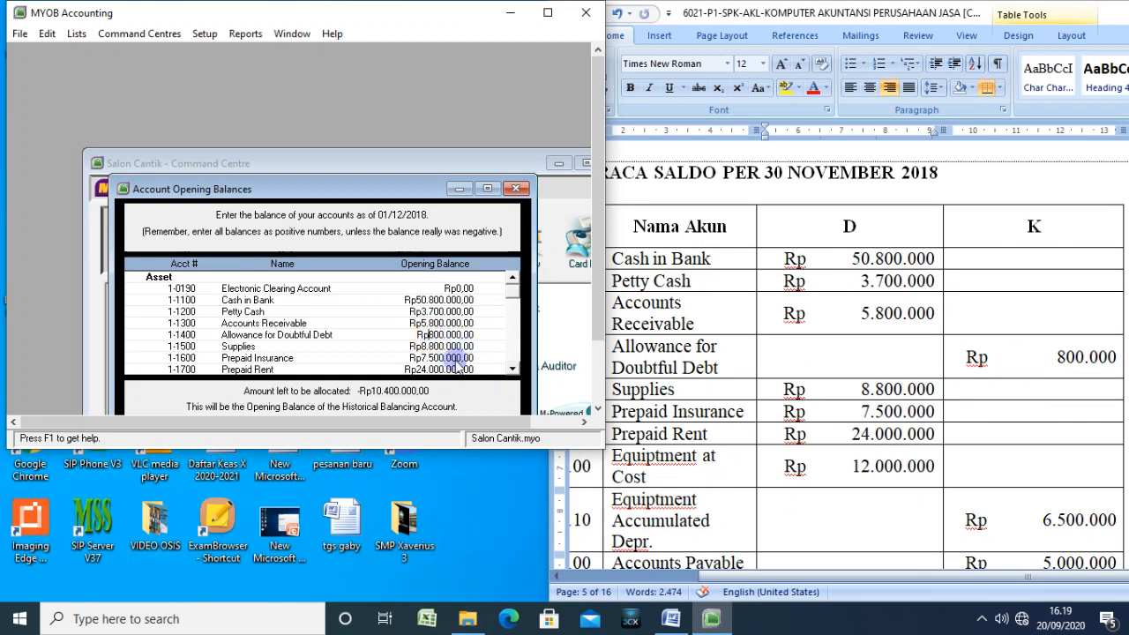
pyautogui.write('(')
pyautogui.press('End')
pyautogui.write(')')
pyautogui.press('Tab')
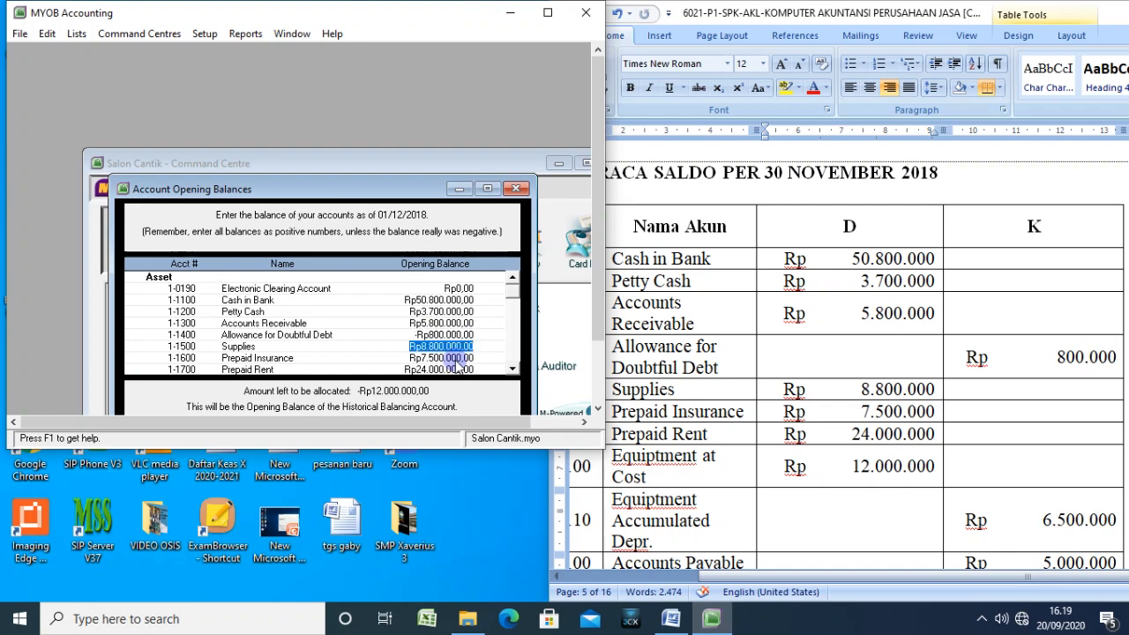
pyautogui.click(986, 354)
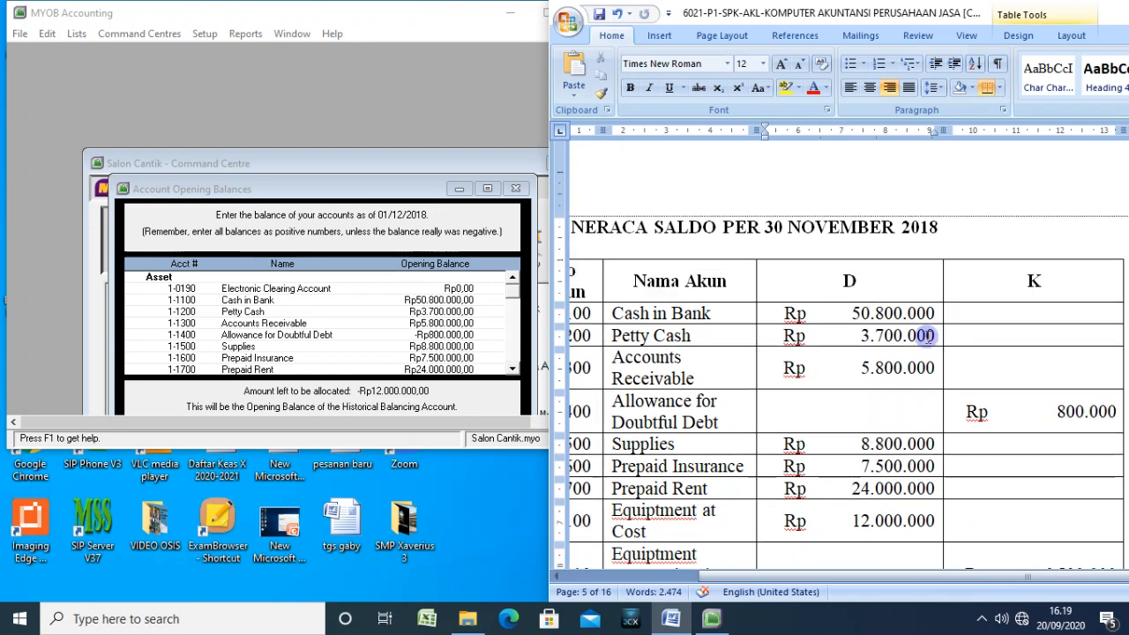
pyautogui.click(1035, 371)
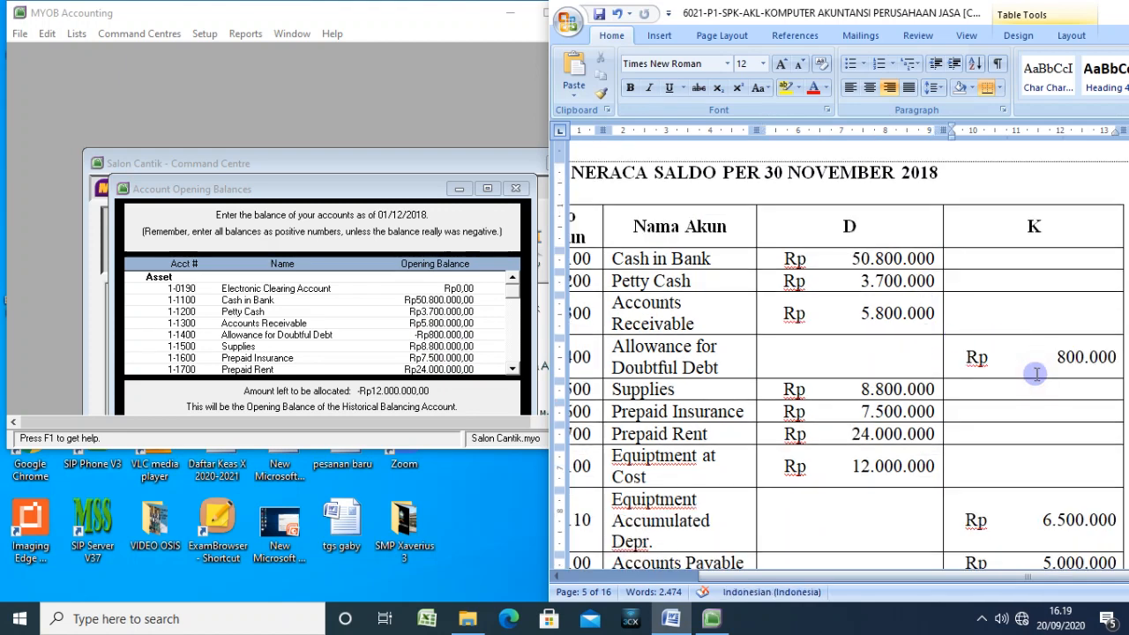
pyautogui.click(430, 344)
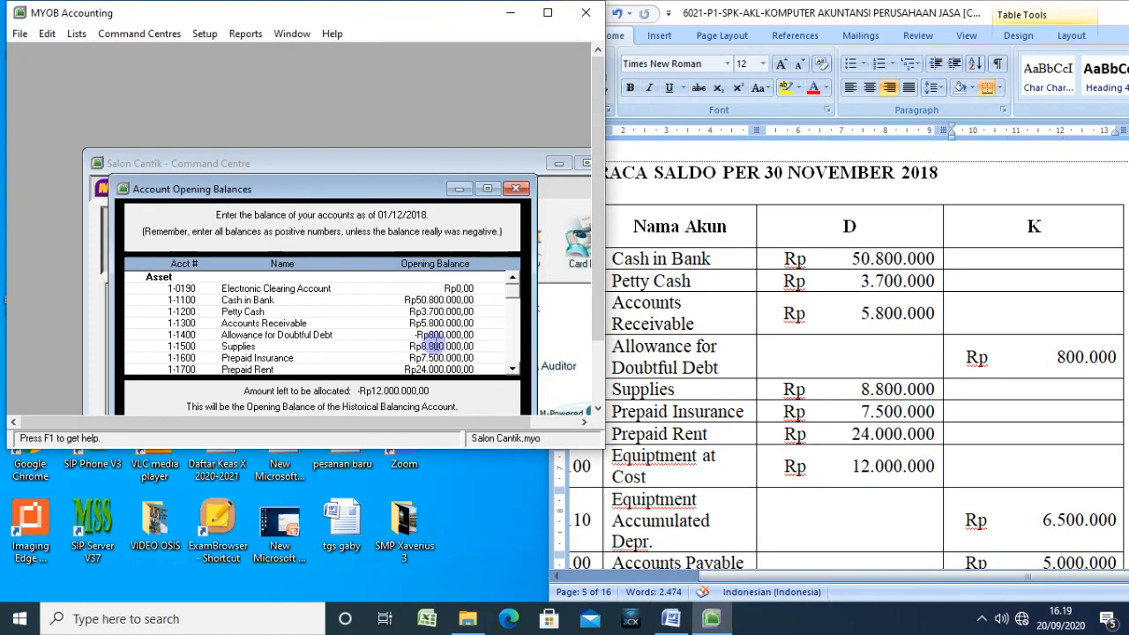
# Step: Make the accumulated depreciation of equipment opening balance negative, -Rp6.500.000, to match its credit entry
pyautogui.scroll(-1, 430, 344)
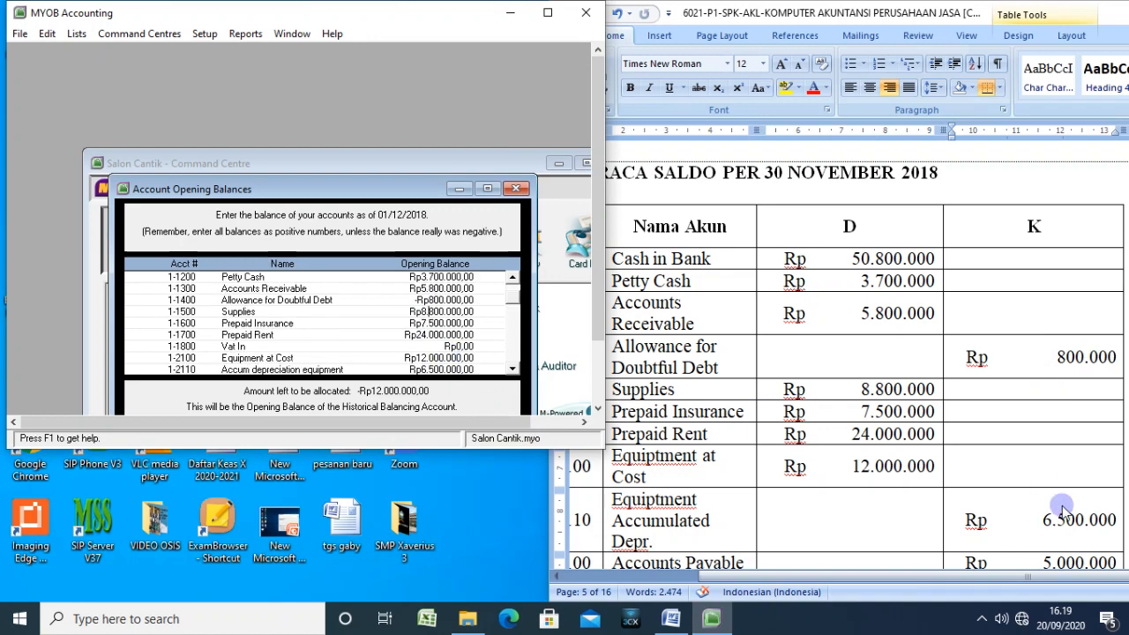
pyautogui.click(772, 528)
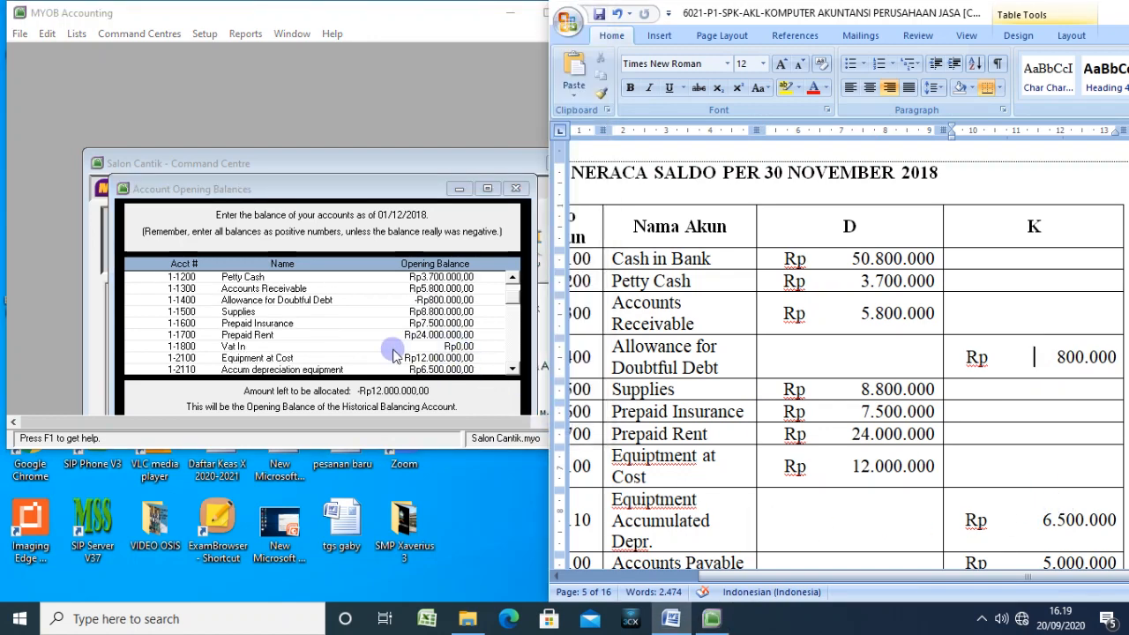
pyautogui.scroll(-1, 394, 352)
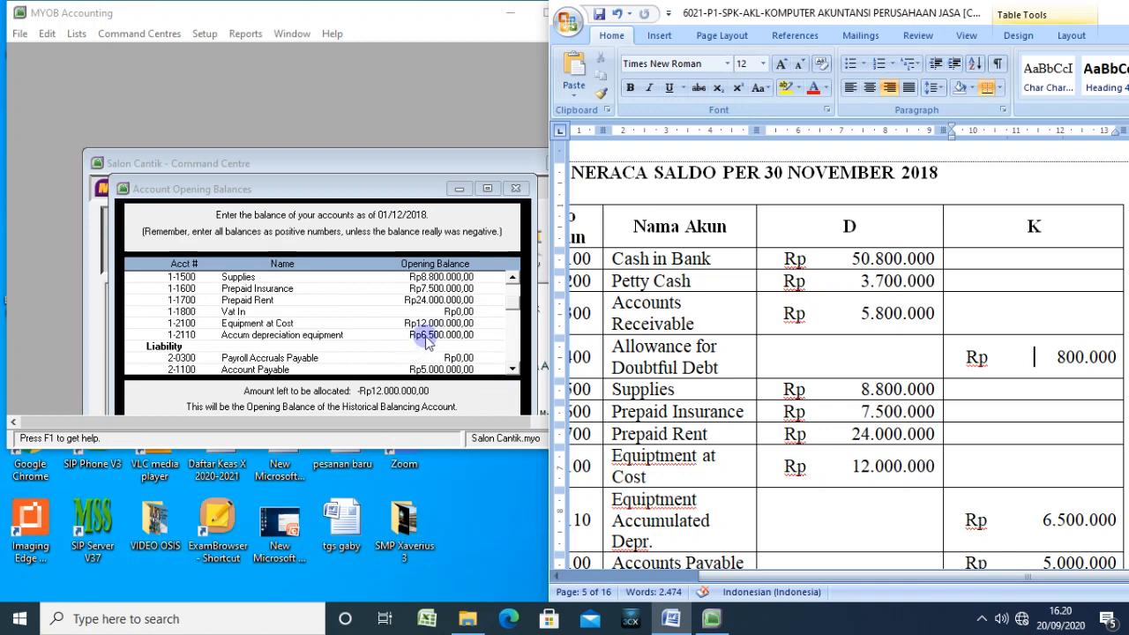
pyautogui.click(401, 335)
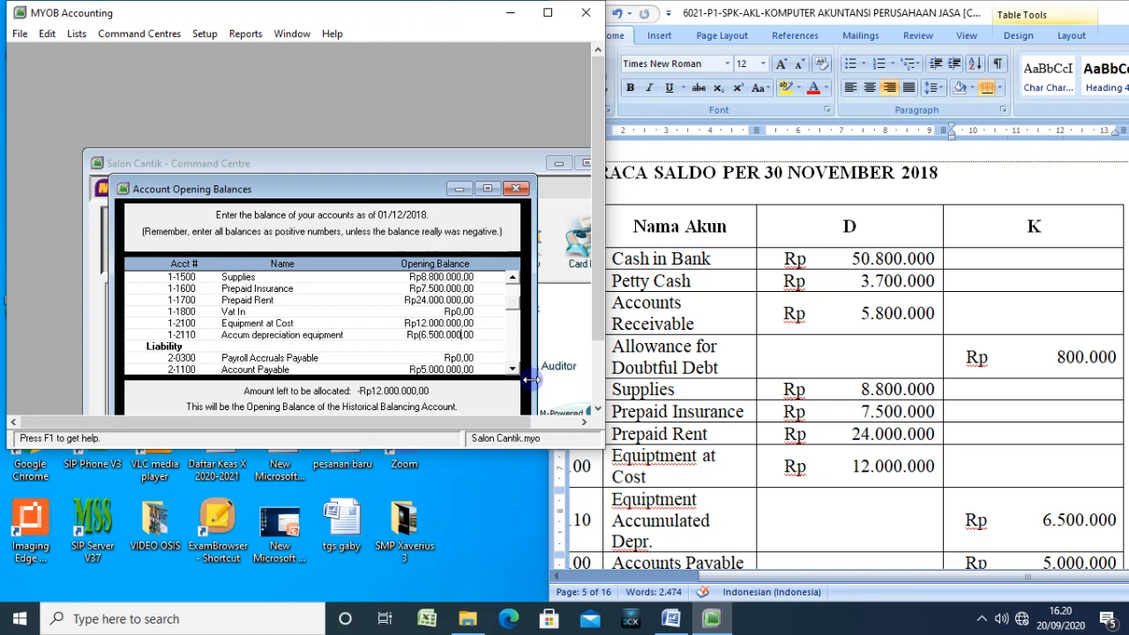
pyautogui.press('Tab')
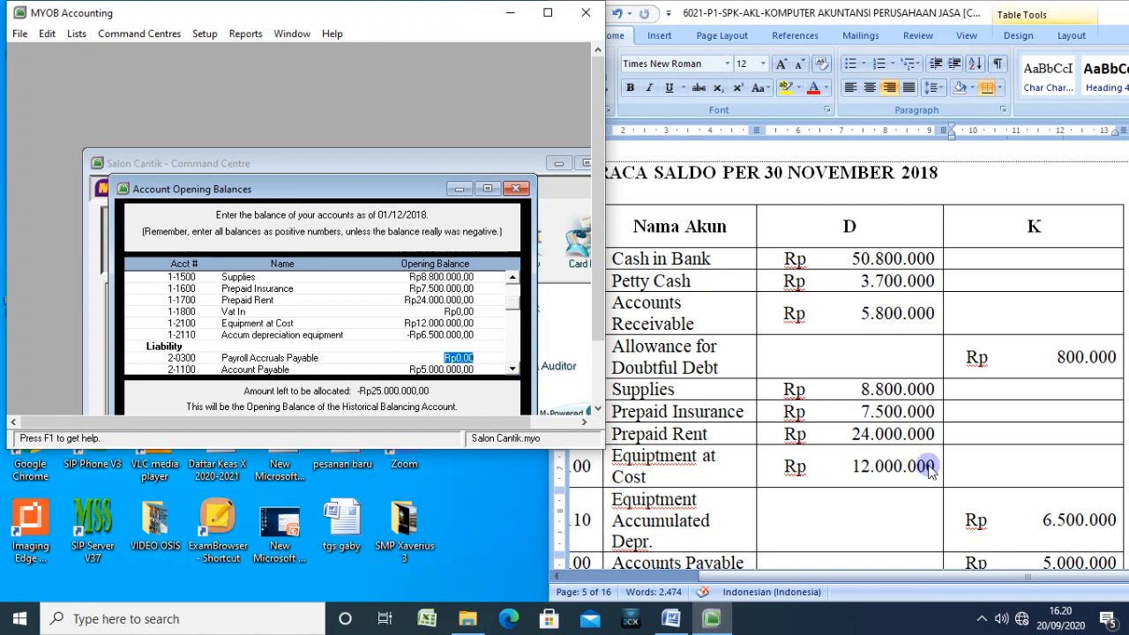
# Step: Check the Account Payable, Accruad Expense, Bank Permata Loan and owner's capital opening balances against the trial balance's credit column
pyautogui.scroll(-4, 931, 463)
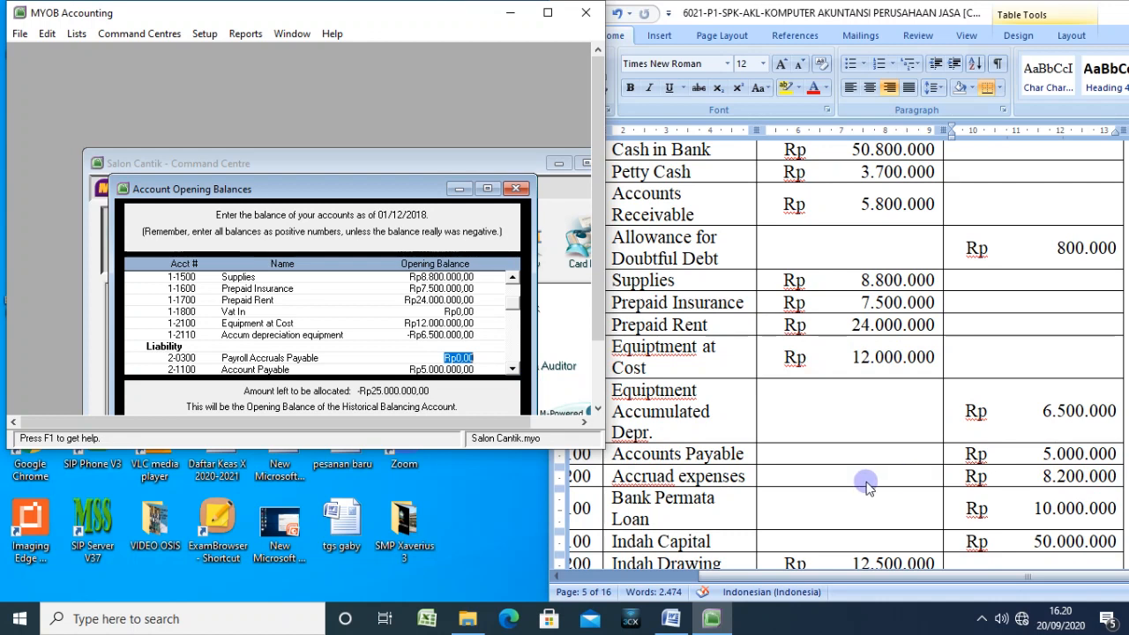
pyautogui.click(422, 352)
pyautogui.press('Tab')
pyautogui.press('Tab')
pyautogui.press('Tab')
pyautogui.press('Tab')
pyautogui.press('Tab')
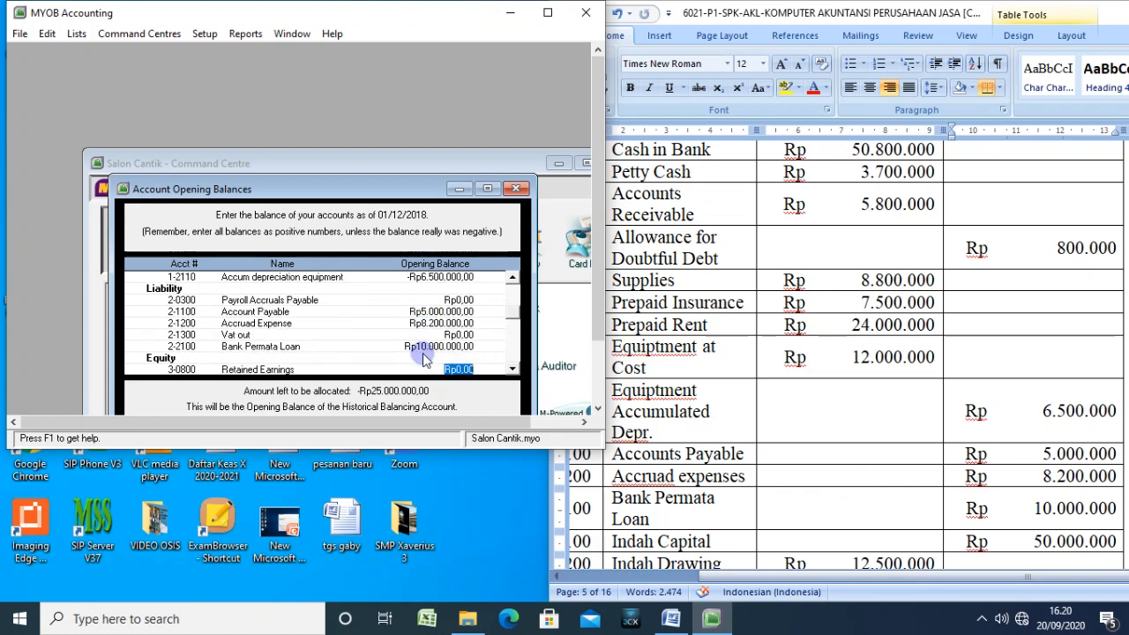
pyautogui.press('Tab')
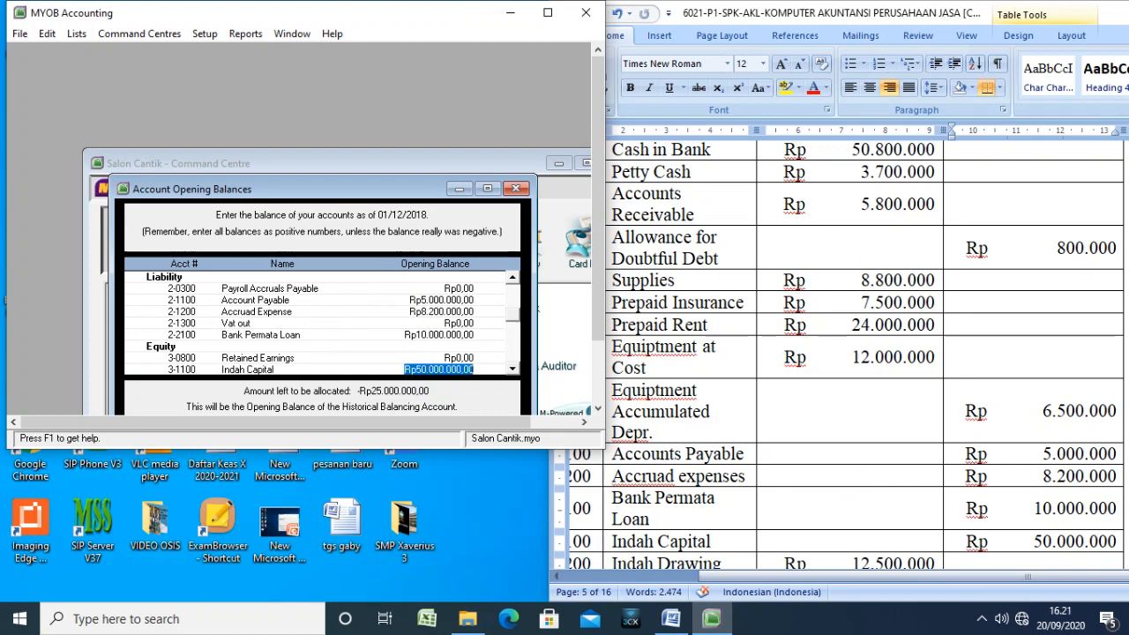
pyautogui.scroll(1, 1113, 439)
pyautogui.scroll(1, 1113, 438)
pyautogui.scroll(-4, 1059, 432)
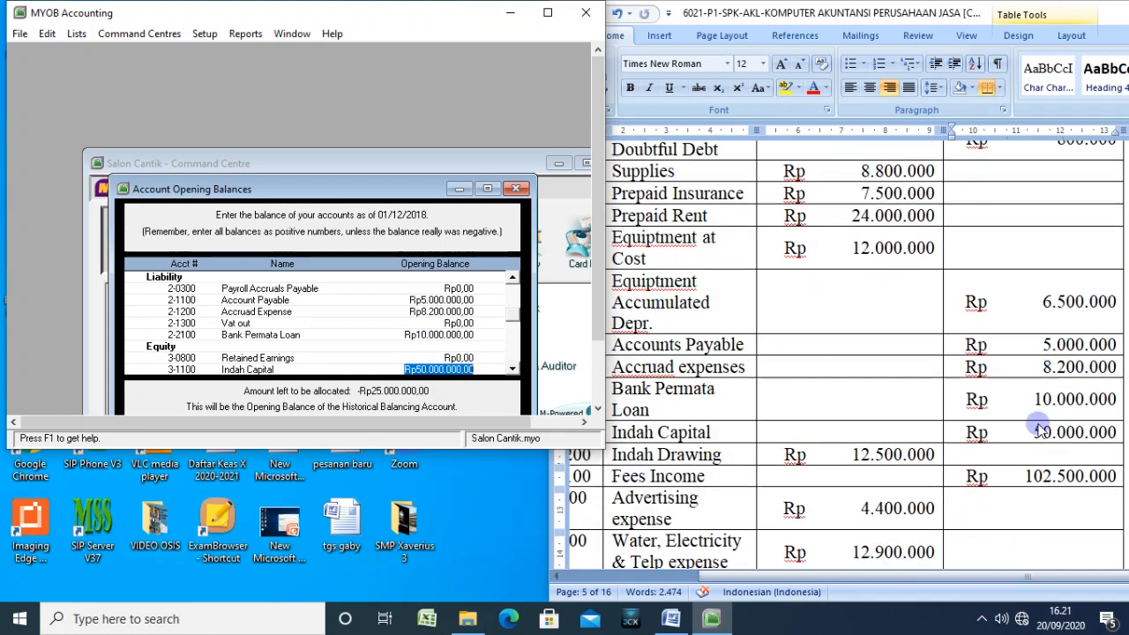
# Step: Set the owner's drawing opening balance to -12500000 to reflect its debit entry in the trial balance
pyautogui.click(840, 454)
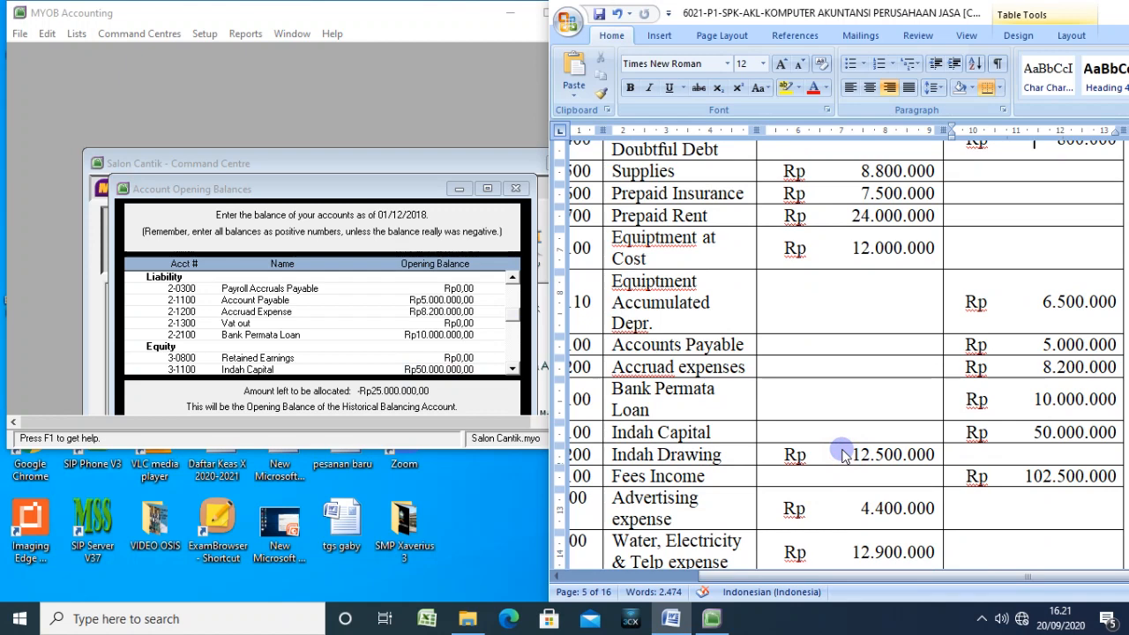
pyautogui.click(843, 453)
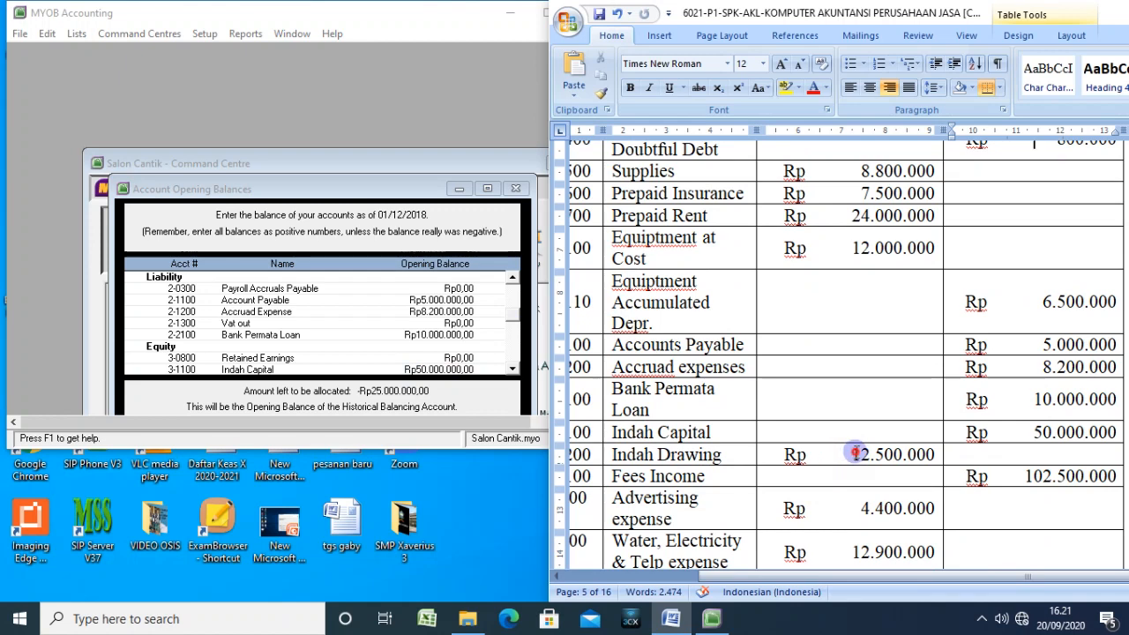
pyautogui.scroll(-1, 358, 362)
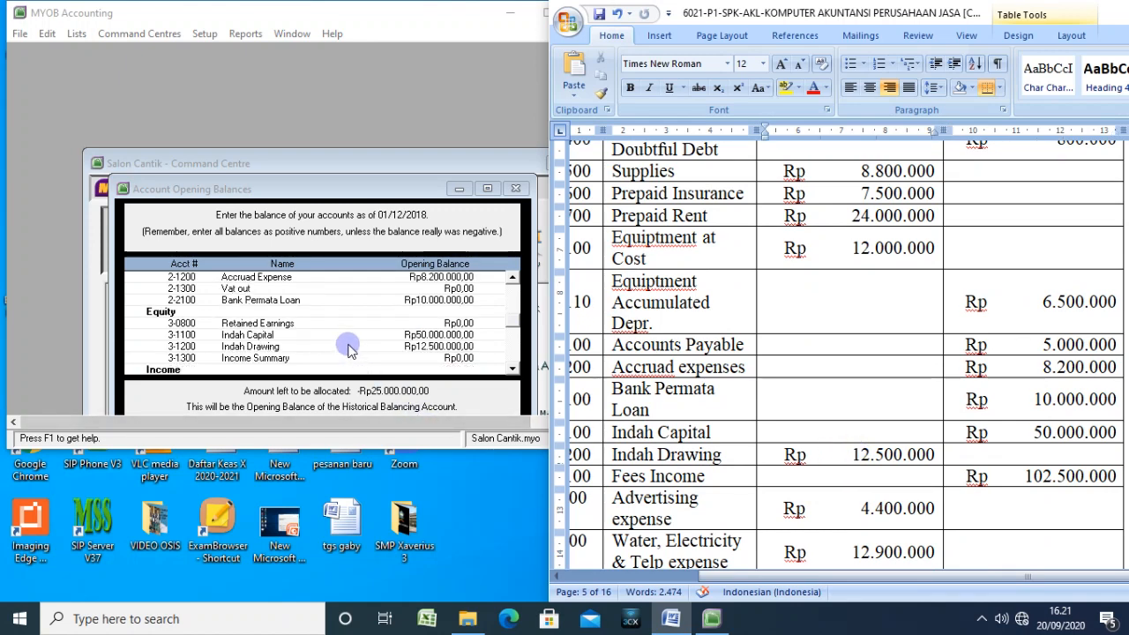
pyautogui.click(404, 347)
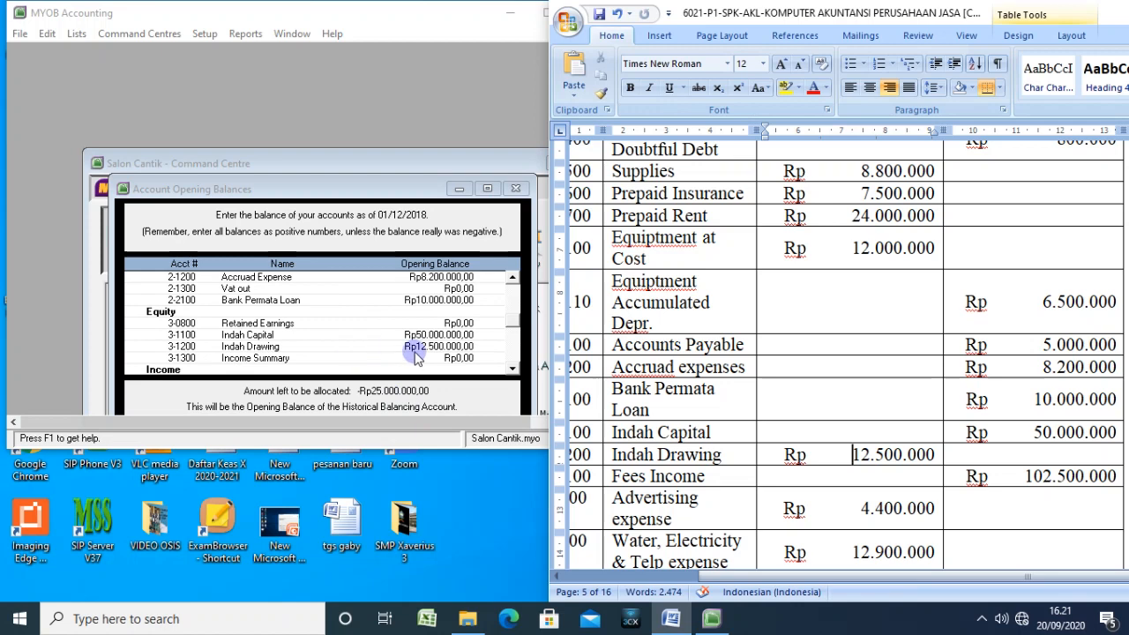
pyautogui.click(467, 371)
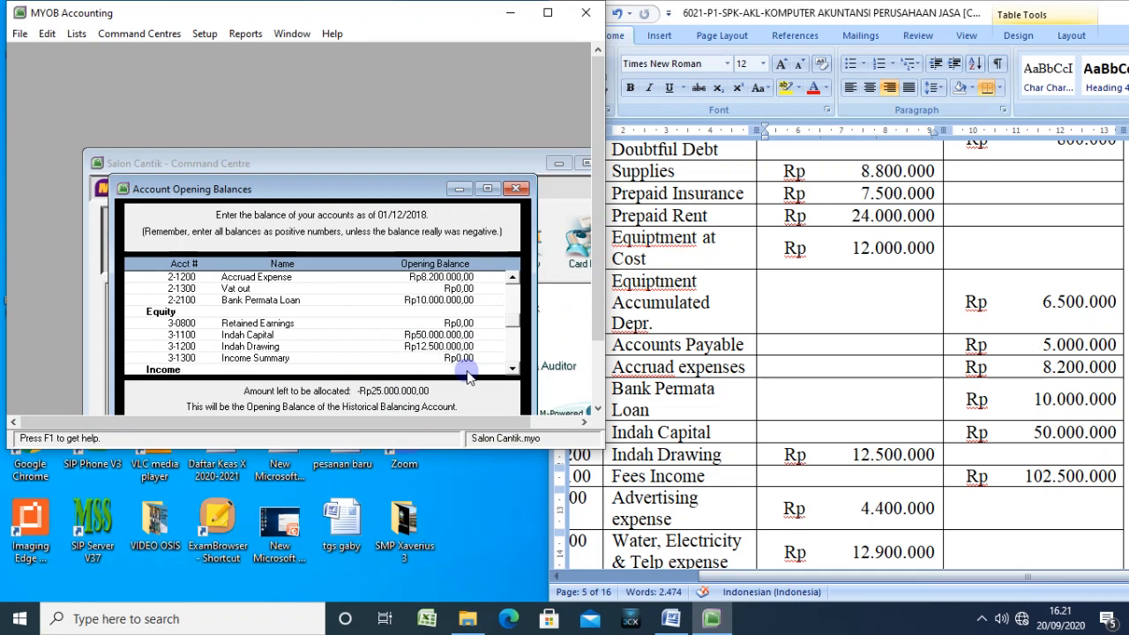
pyautogui.press('Right')
pyautogui.press('Right')
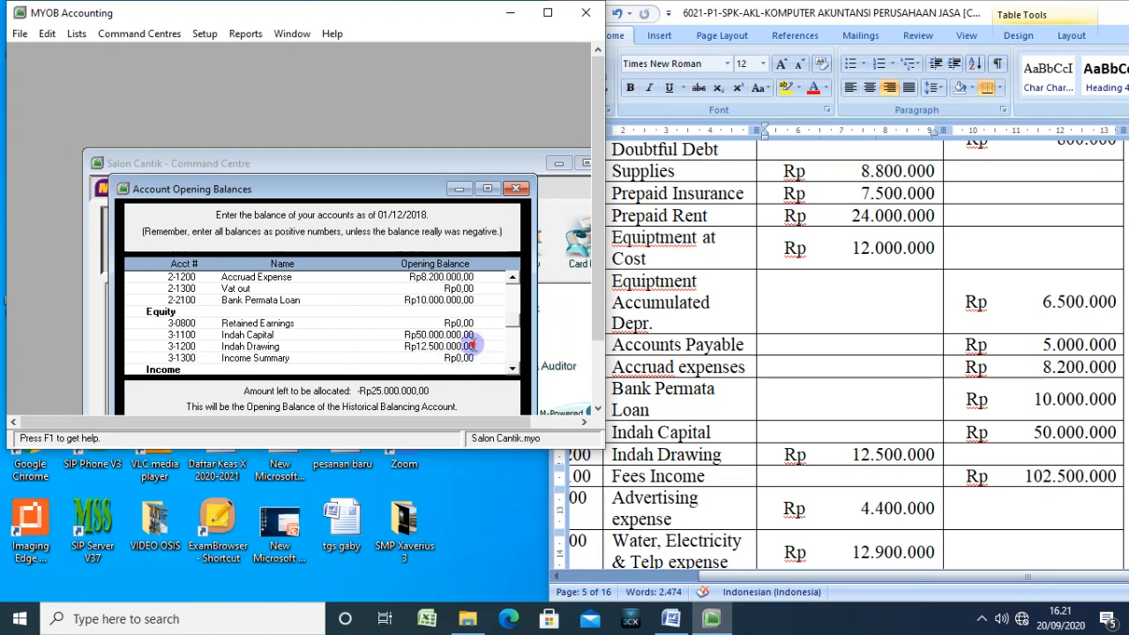
pyautogui.moveTo(476, 347); pyautogui.dragTo(382, 329)
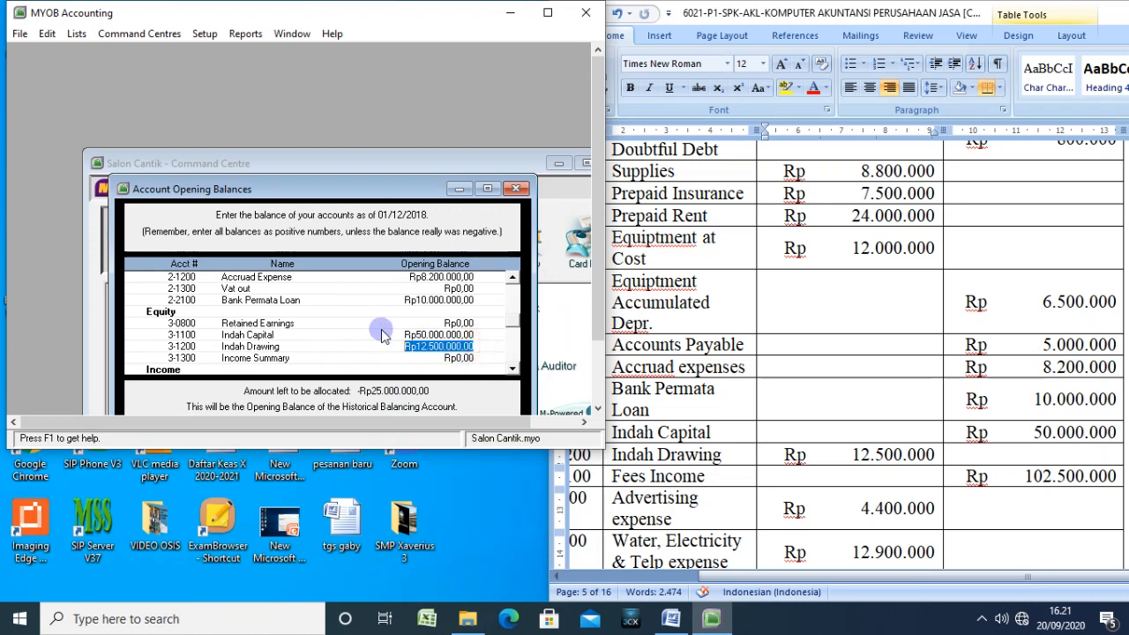
pyautogui.press('BackSpace')
pyautogui.write('-12')
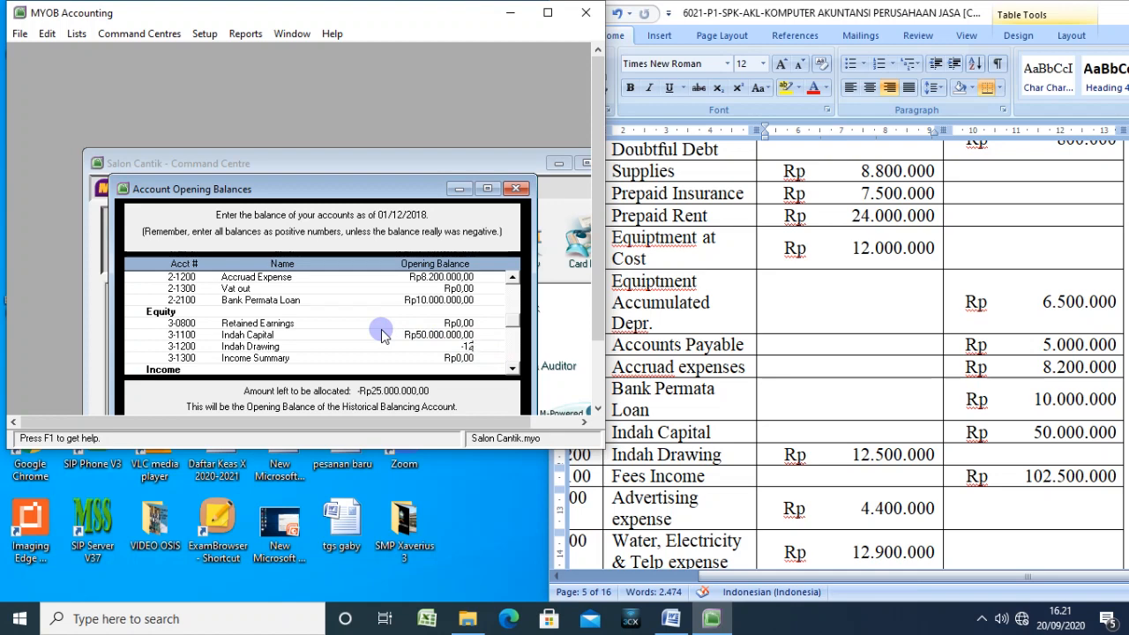
pyautogui.write('500000')
pyautogui.press('Tab')
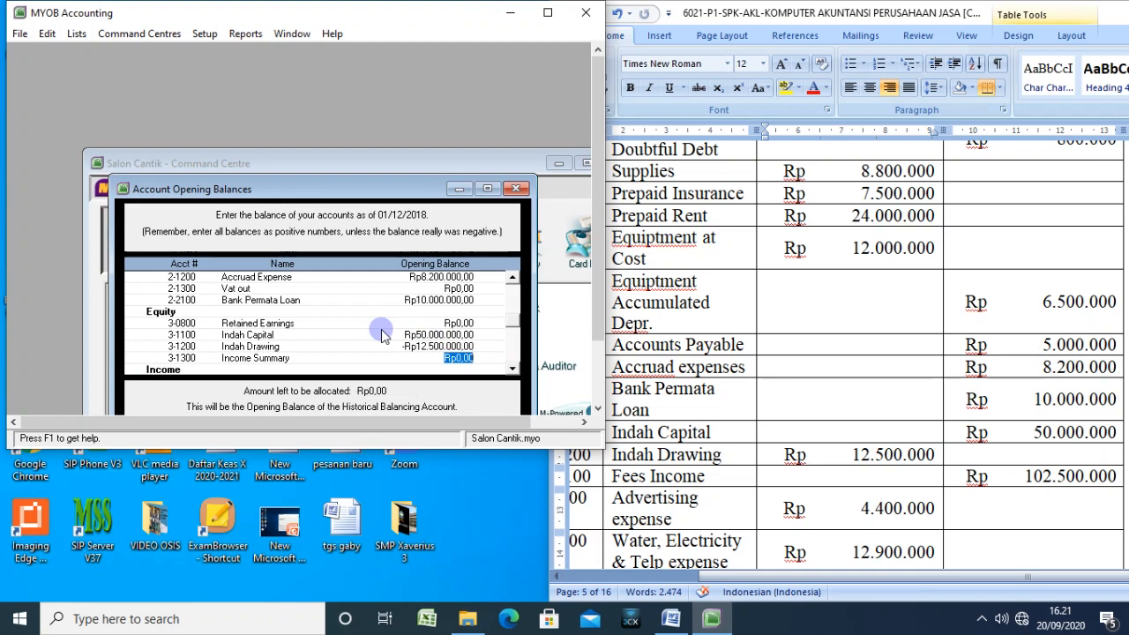
# Step: Recheck the owner's drawing and Fees Income opening balances against the trial balance in the Word document
pyautogui.click(423, 349)
pyautogui.scroll(-1, 424, 349)
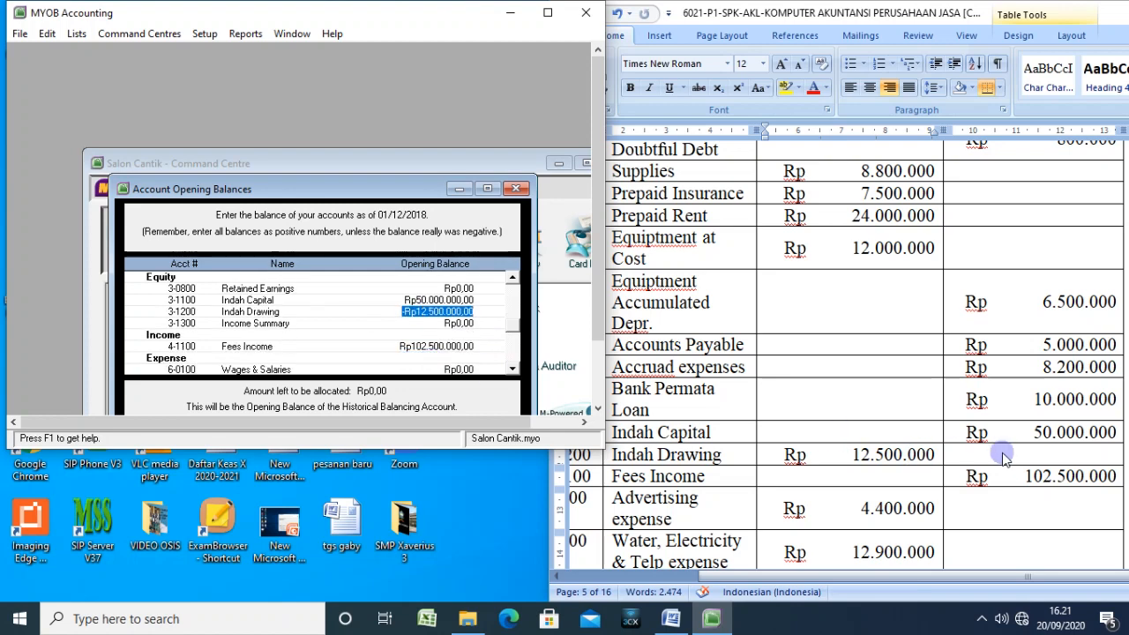
pyautogui.doubleClick(773, 8)
pyautogui.click(778, 369)
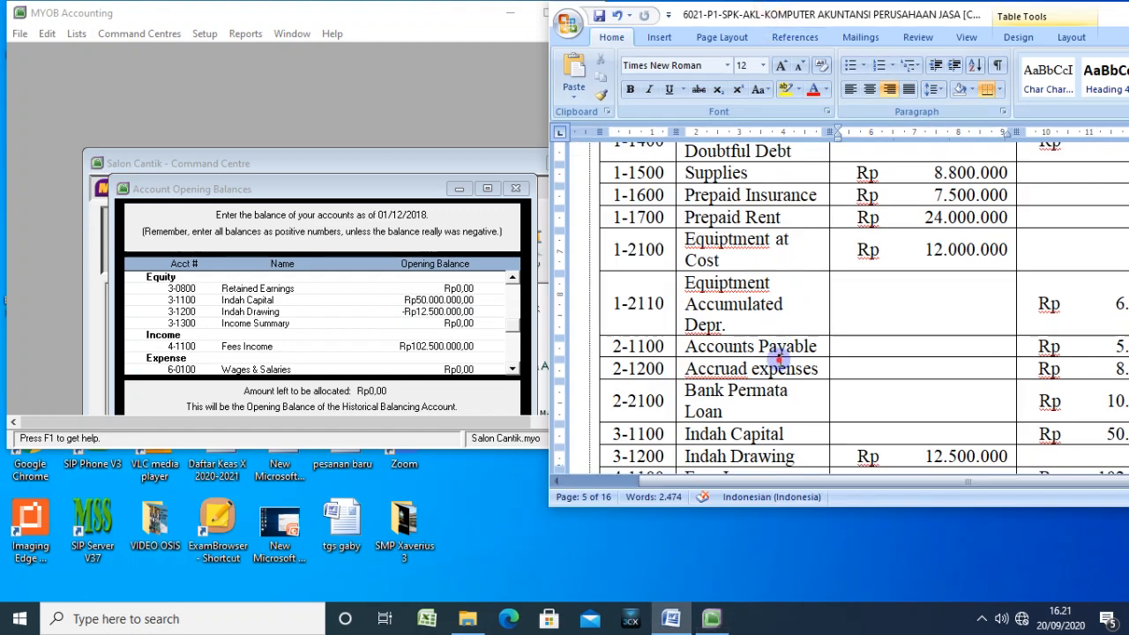
# Step: Review the owner's drawing debit entry and the debit and credit columns of the 30 November 2018 trial balance in Word
pyautogui.scroll(-1, 780, 359)
pyautogui.click(1065, 394)
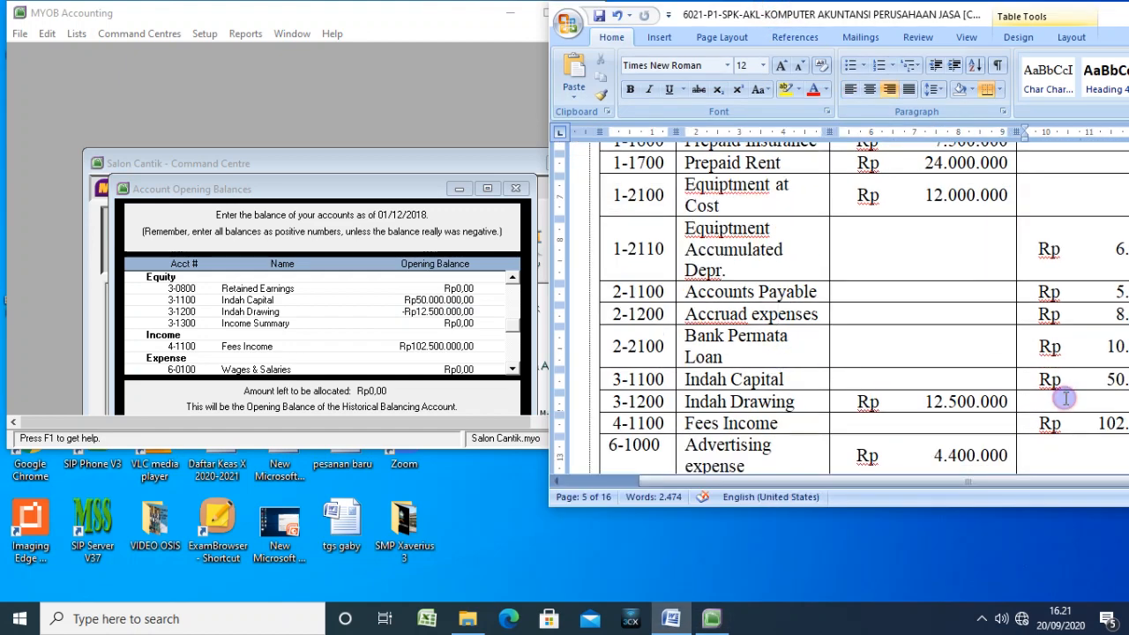
pyautogui.scroll(6, 1066, 397)
pyautogui.scroll(-8, 1066, 398)
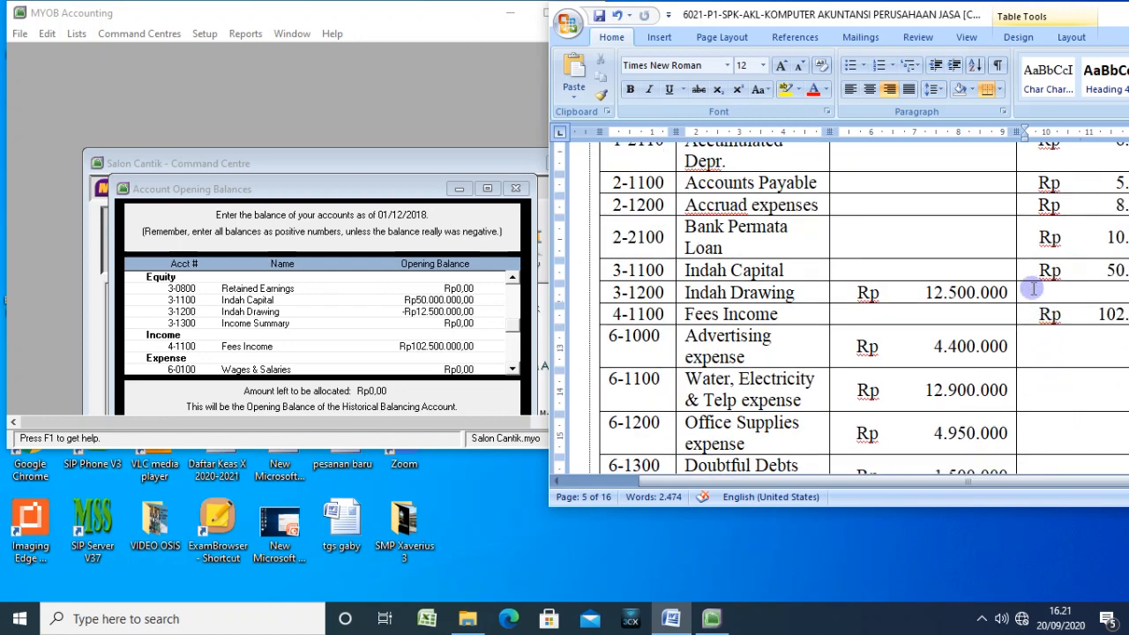
pyautogui.click(408, 318)
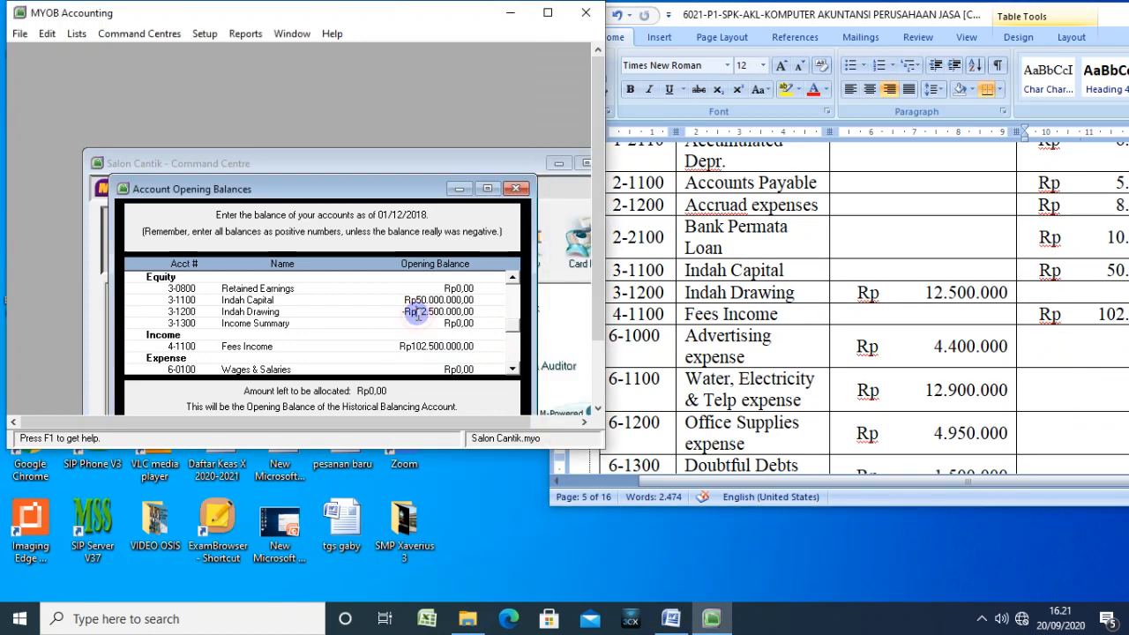
pyautogui.click(936, 294)
pyautogui.scroll(5, 935, 295)
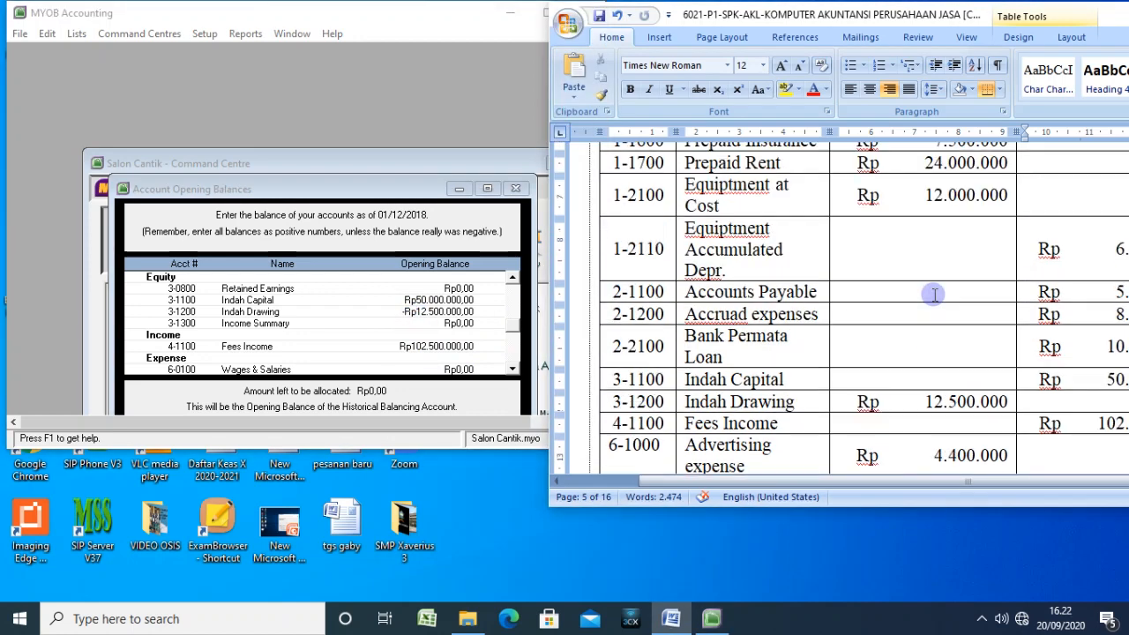
pyautogui.scroll(4, 935, 296)
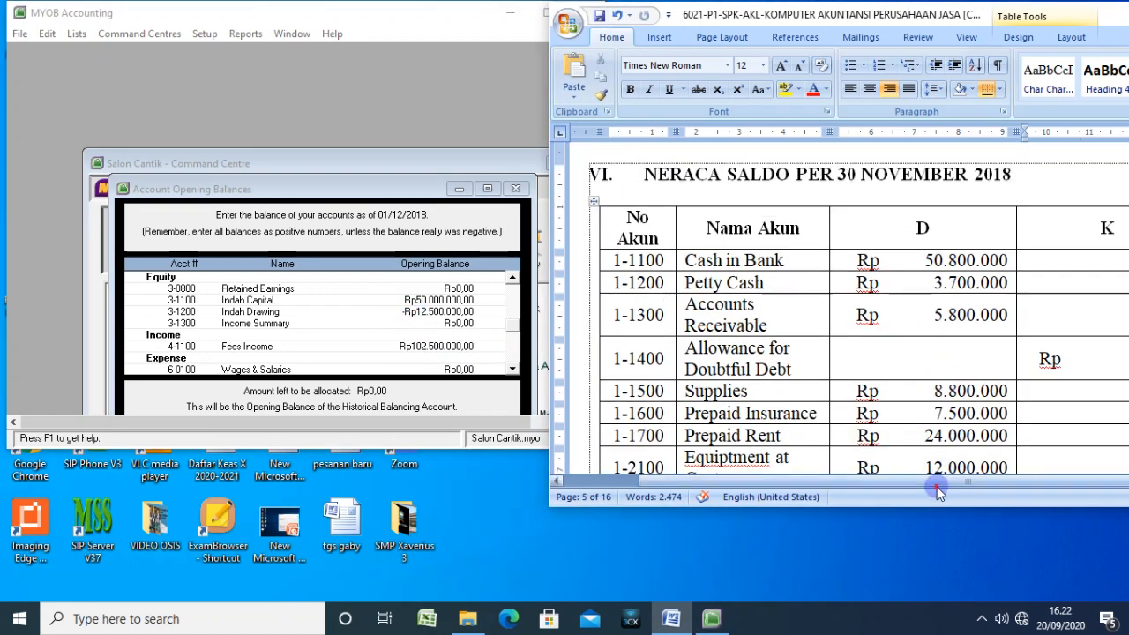
pyautogui.moveTo(938, 481); pyautogui.dragTo(997, 481)
pyautogui.scroll(-1, 1014, 369)
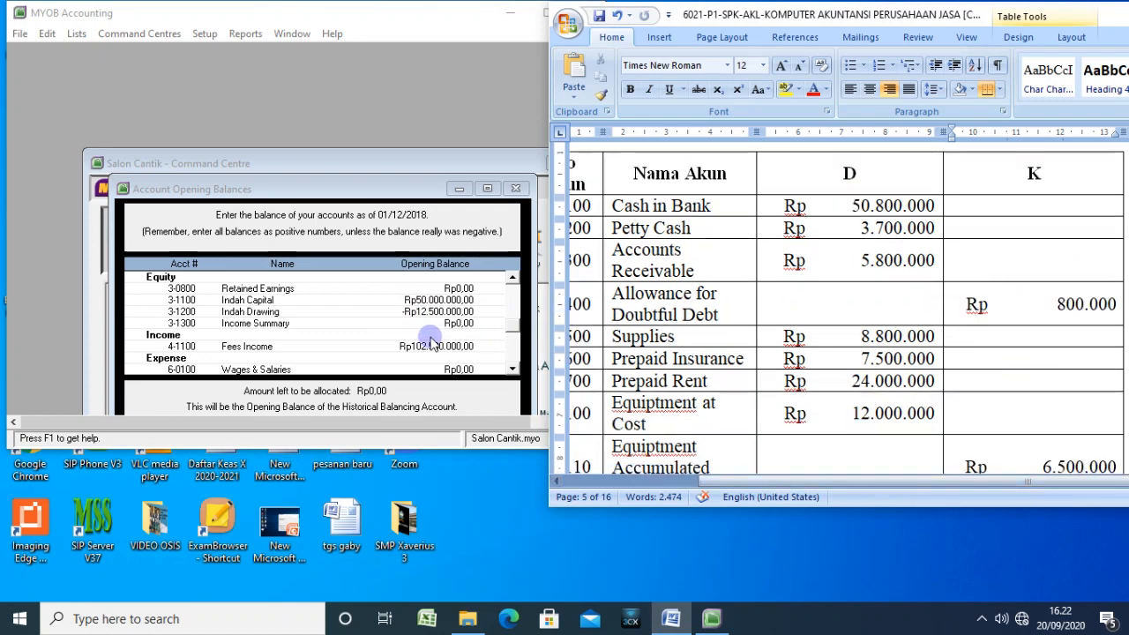
# Step: Compare the Allowance for Doubtful Debt and accumulated depreciation of equipment opening balances with the trial balance's credit column
pyautogui.scroll(1, 427, 338)
pyautogui.scroll(4, 426, 338)
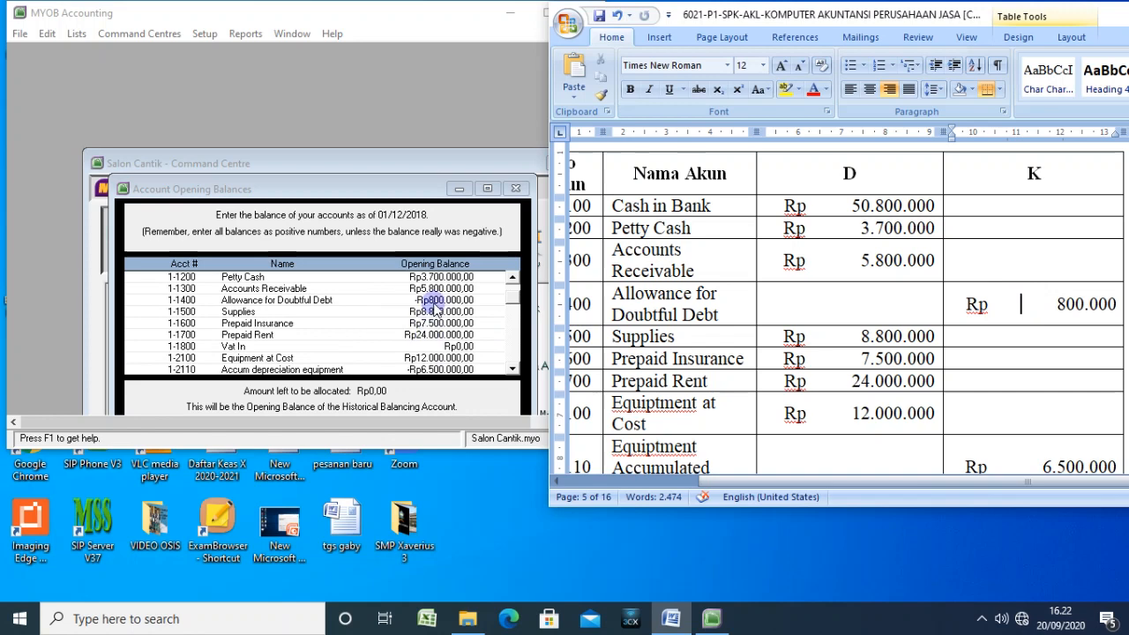
pyautogui.click(435, 299)
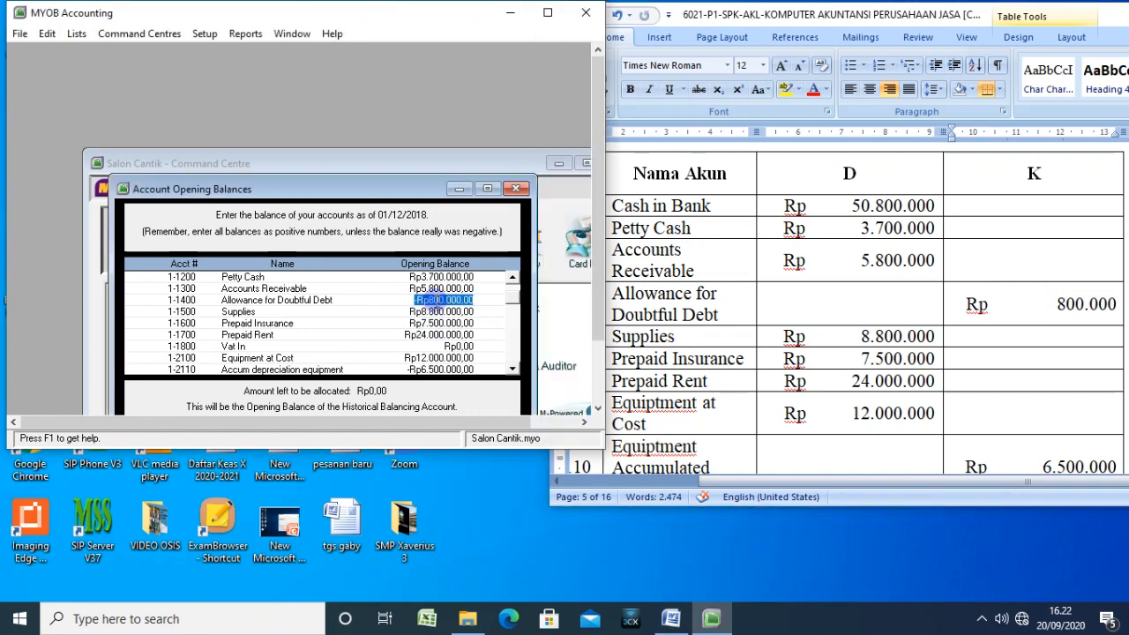
pyautogui.click(435, 369)
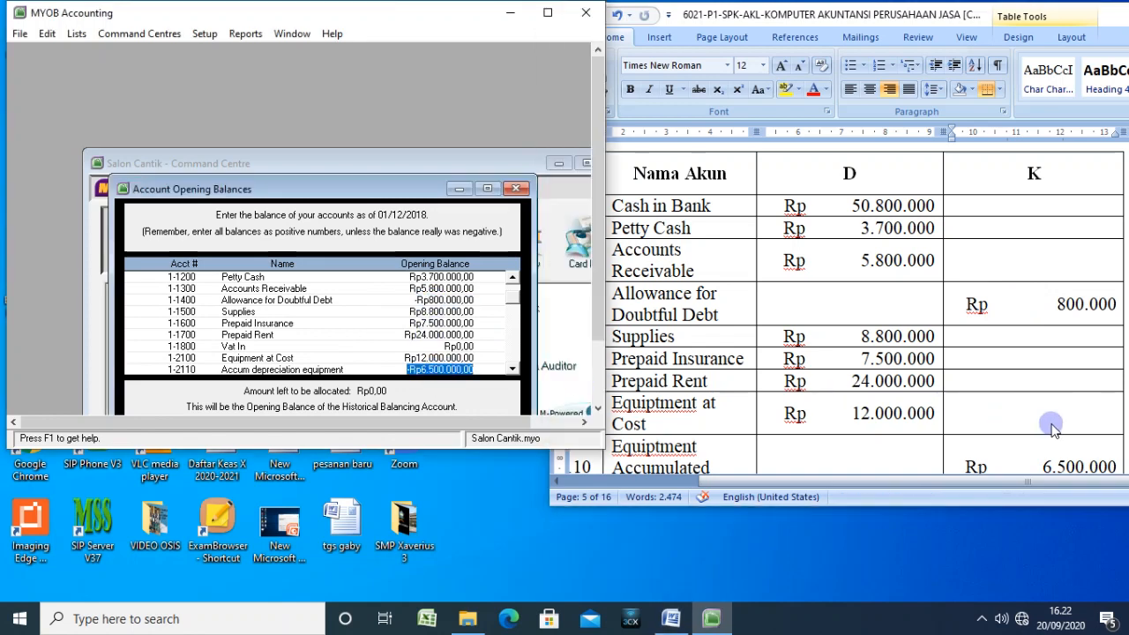
pyautogui.scroll(-1, 1053, 428)
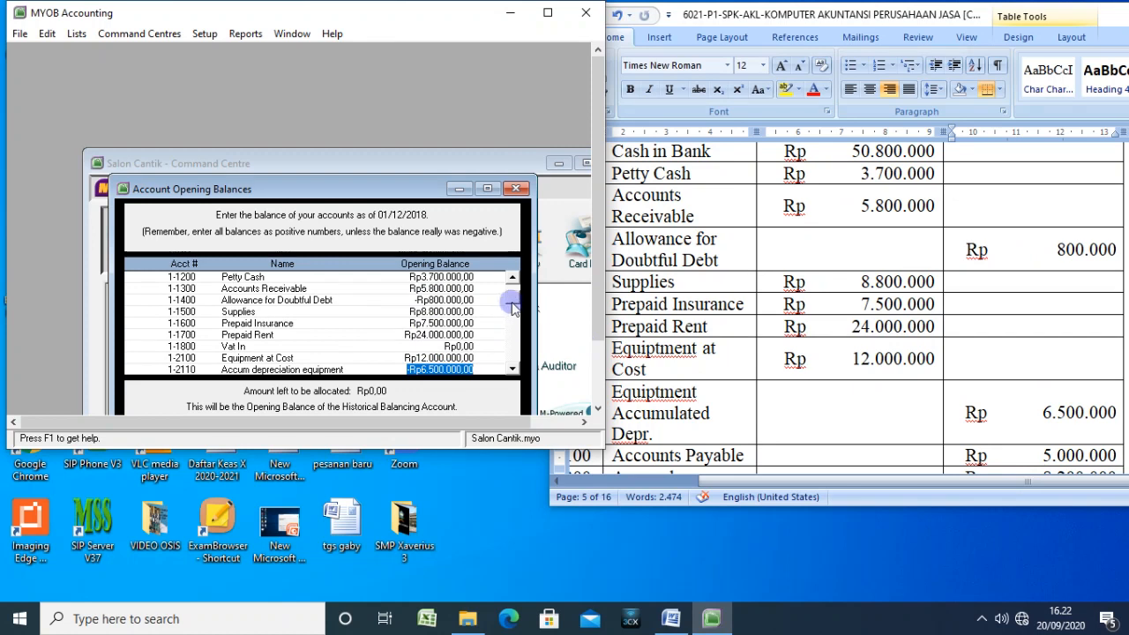
pyautogui.scroll(-2, 511, 304)
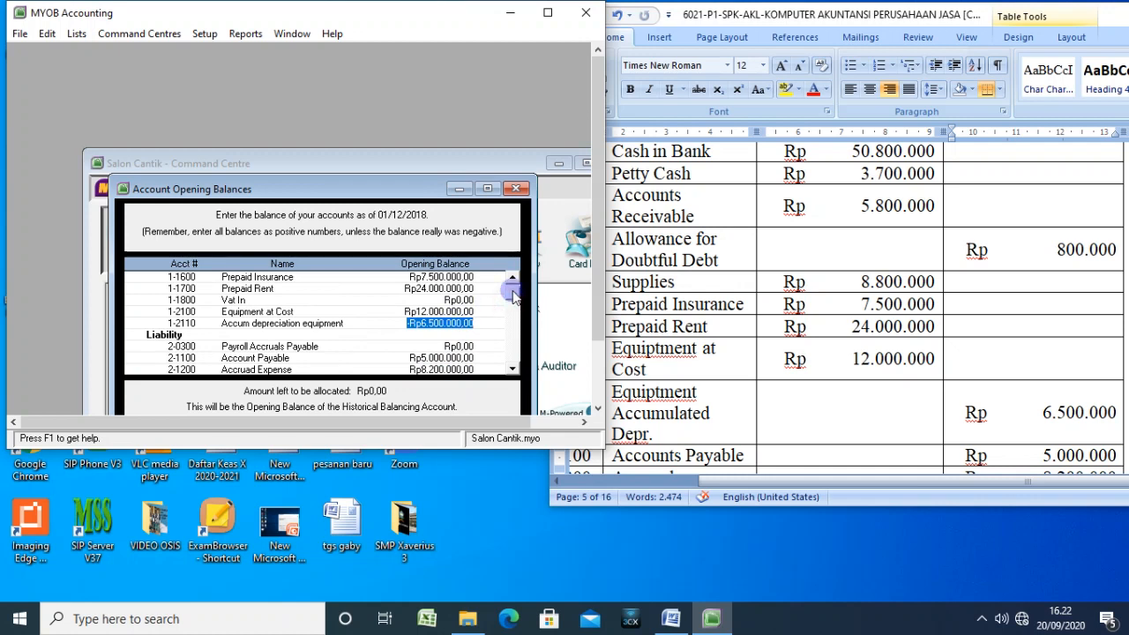
# Step: Recheck the sign of the Allowance for Doubtful Debt opening balance against the debit-side asset accounts in the trial balance
pyautogui.scroll(3, 513, 297)
pyautogui.click(442, 322)
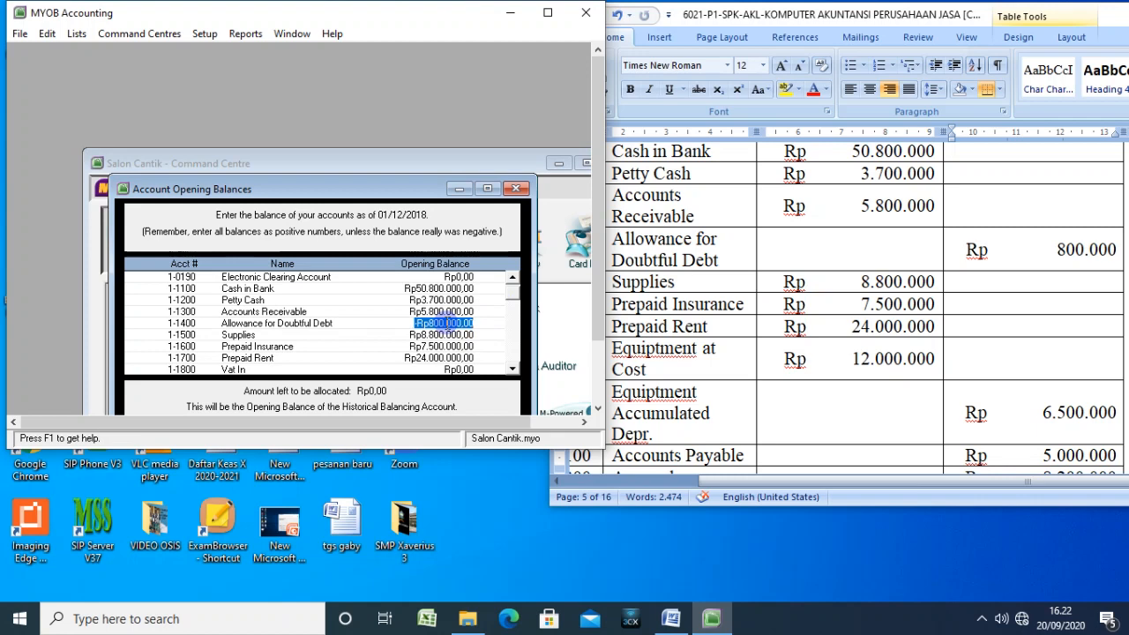
pyautogui.scroll(4, 864, 386)
pyautogui.scroll(-1, 867, 277)
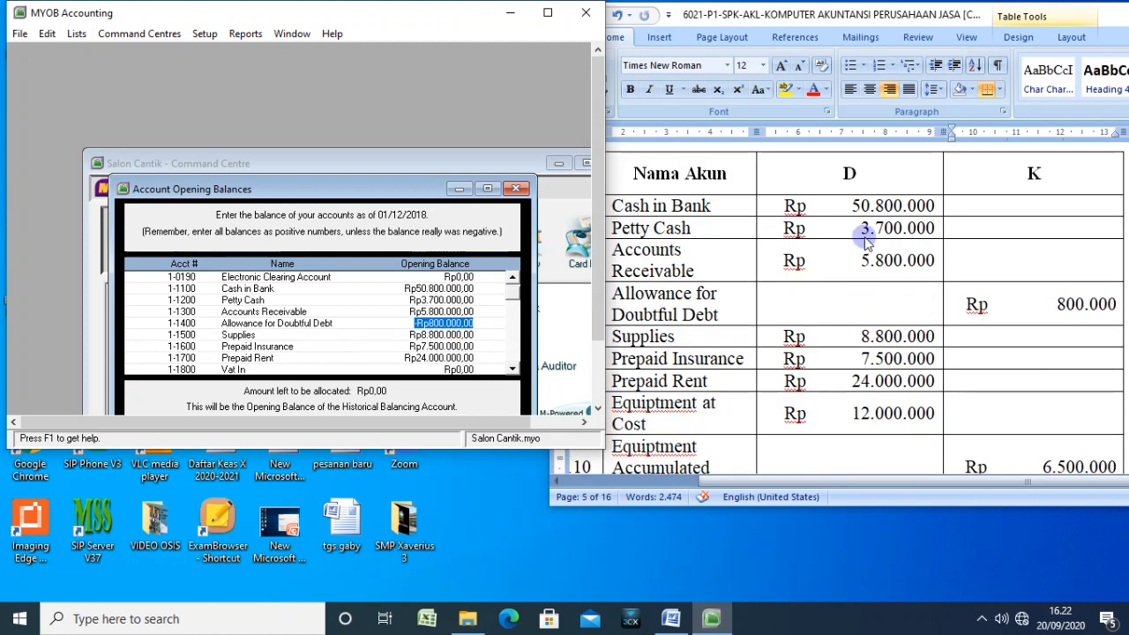
pyautogui.click(838, 217)
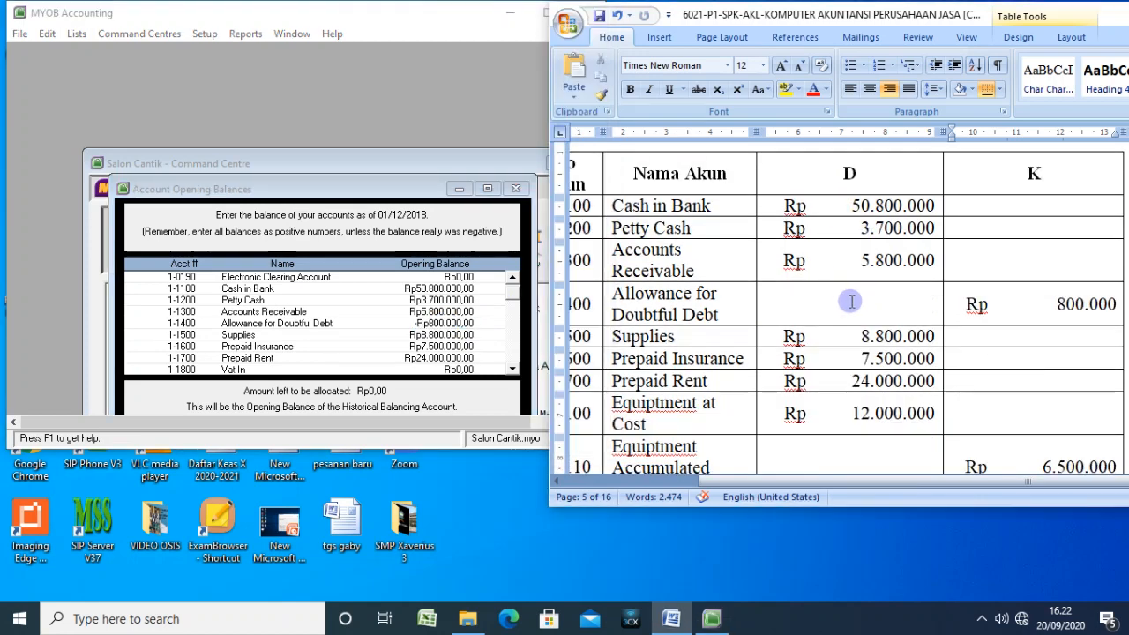
pyautogui.click(992, 304)
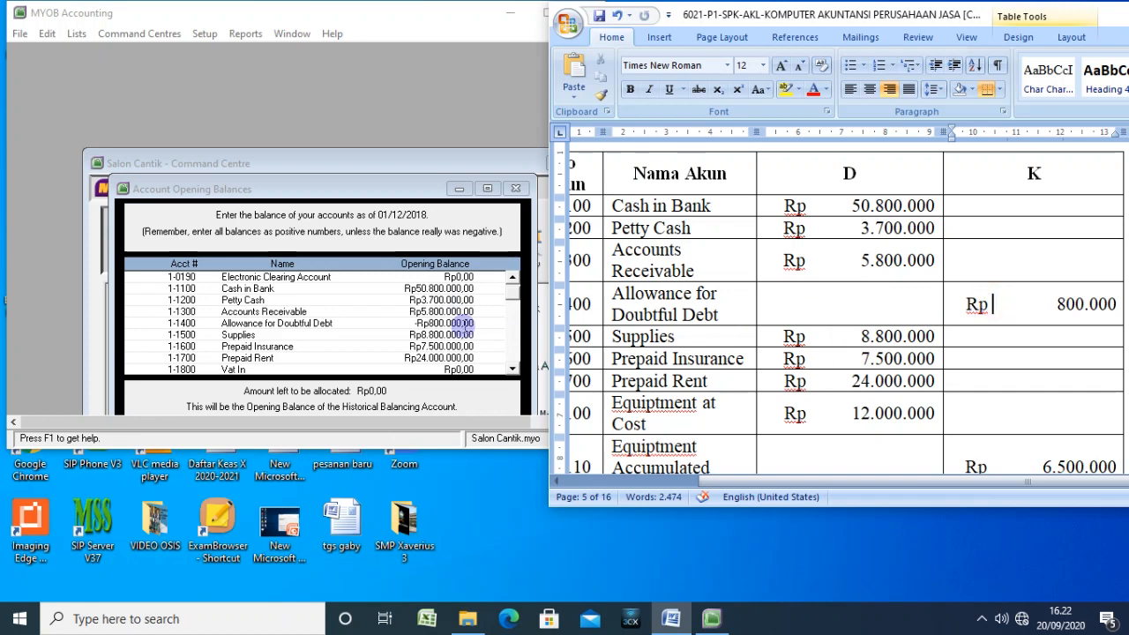
pyautogui.click(448, 324)
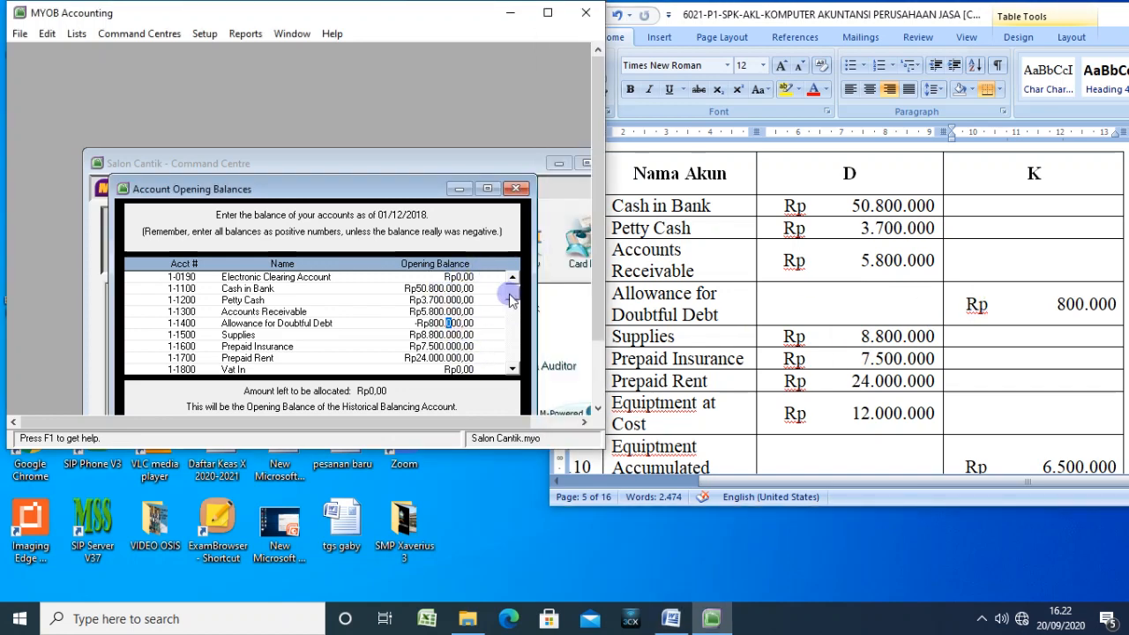
pyautogui.scroll(-1, 511, 299)
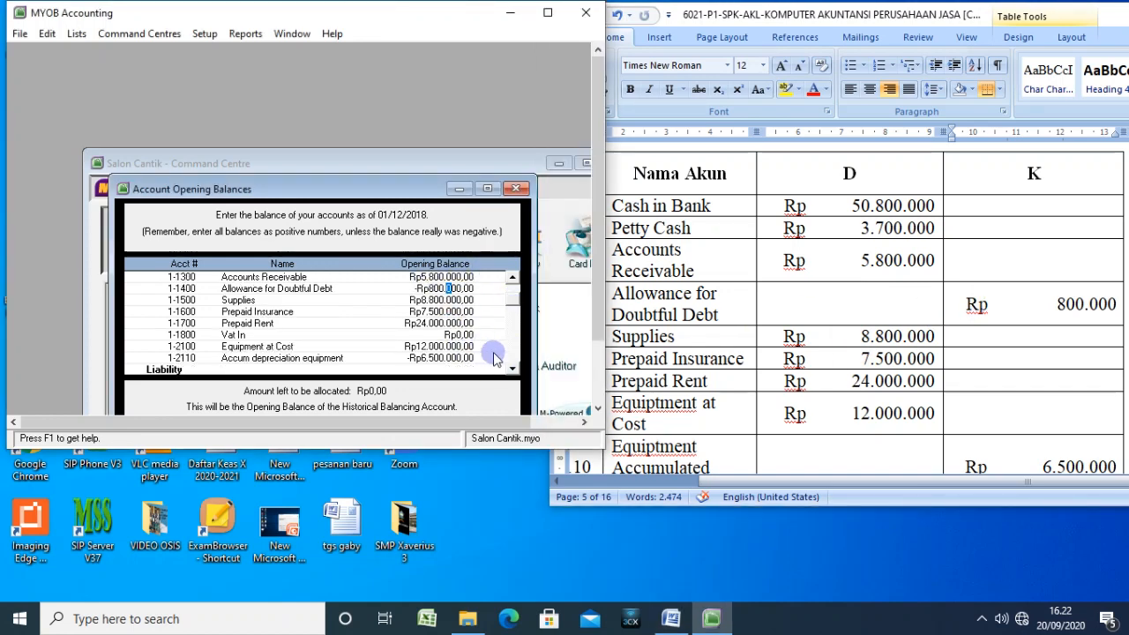
# Step: Look through the liability and equity opening balances and compare the owner's drawing balance with its debit entry in the trial balance
pyautogui.click(511, 369)
pyautogui.click(512, 368)
pyautogui.click(511, 369)
pyautogui.click(512, 368)
pyautogui.click(512, 368)
pyautogui.click(511, 369)
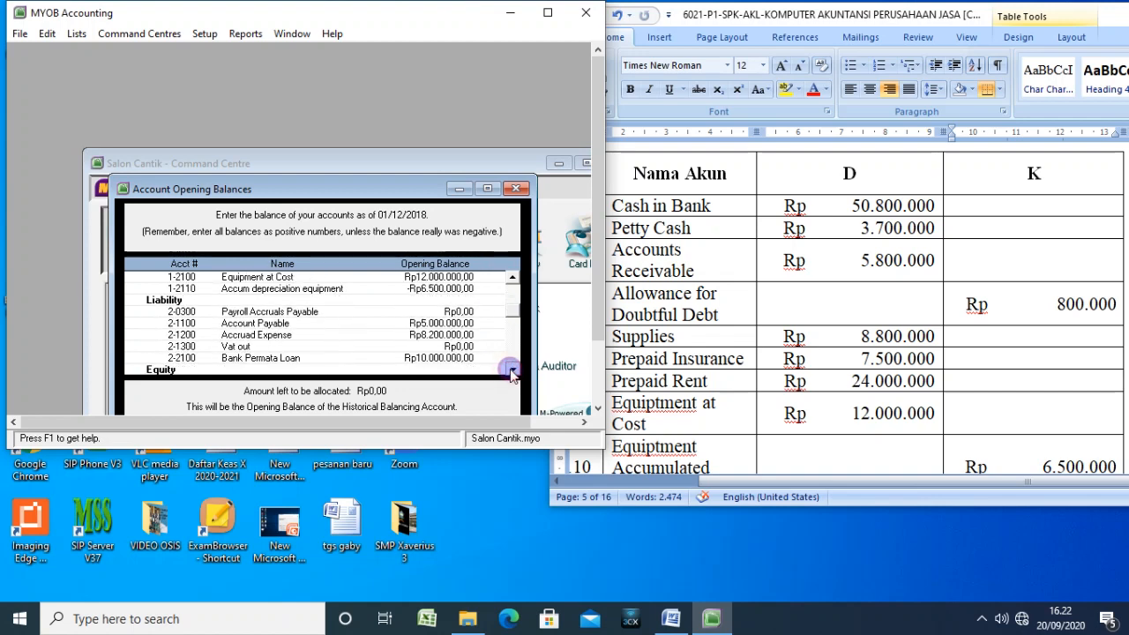
pyautogui.click(512, 371)
pyautogui.click(511, 370)
pyautogui.click(511, 370)
pyautogui.click(511, 370)
pyautogui.click(512, 370)
pyautogui.click(512, 370)
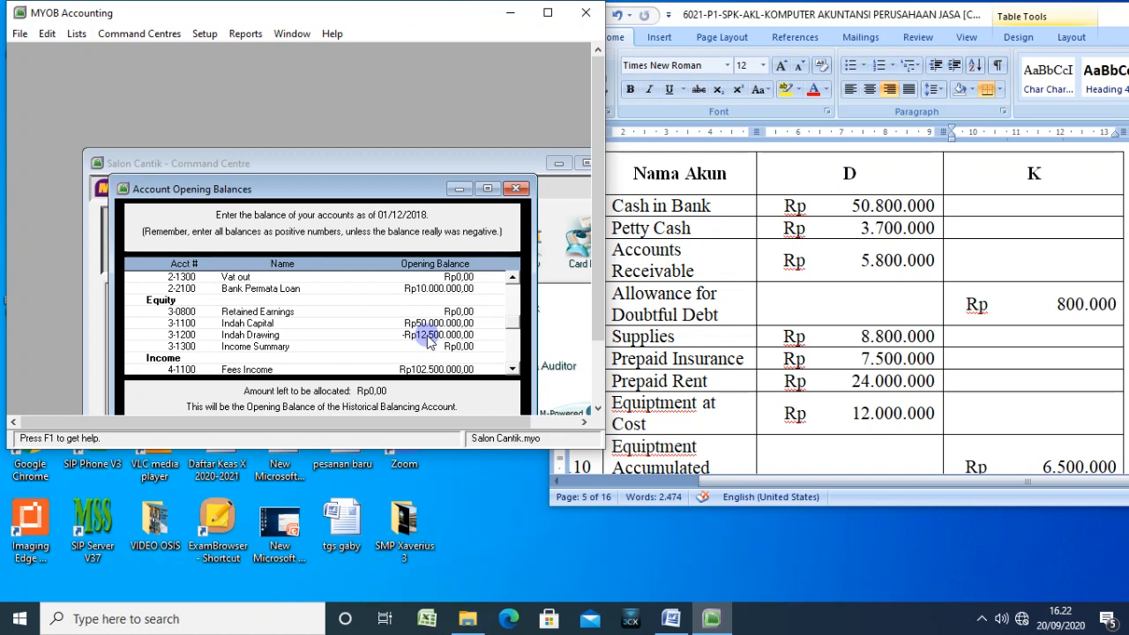
pyautogui.click(865, 429)
pyautogui.scroll(-3, 865, 430)
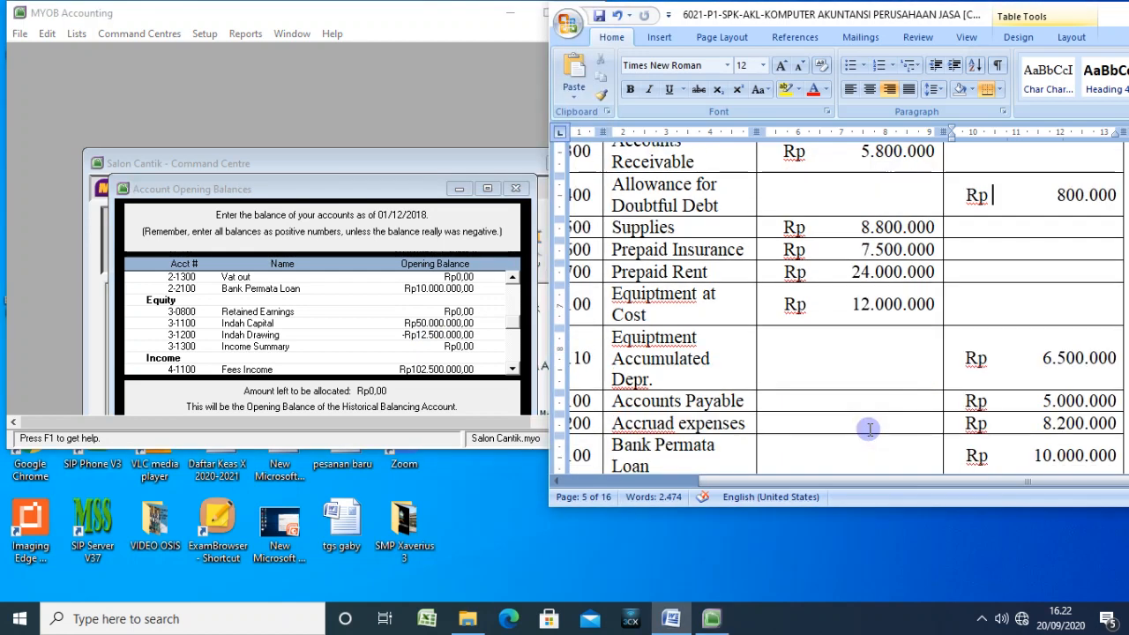
pyautogui.scroll(4, 867, 431)
pyautogui.scroll(-5, 867, 430)
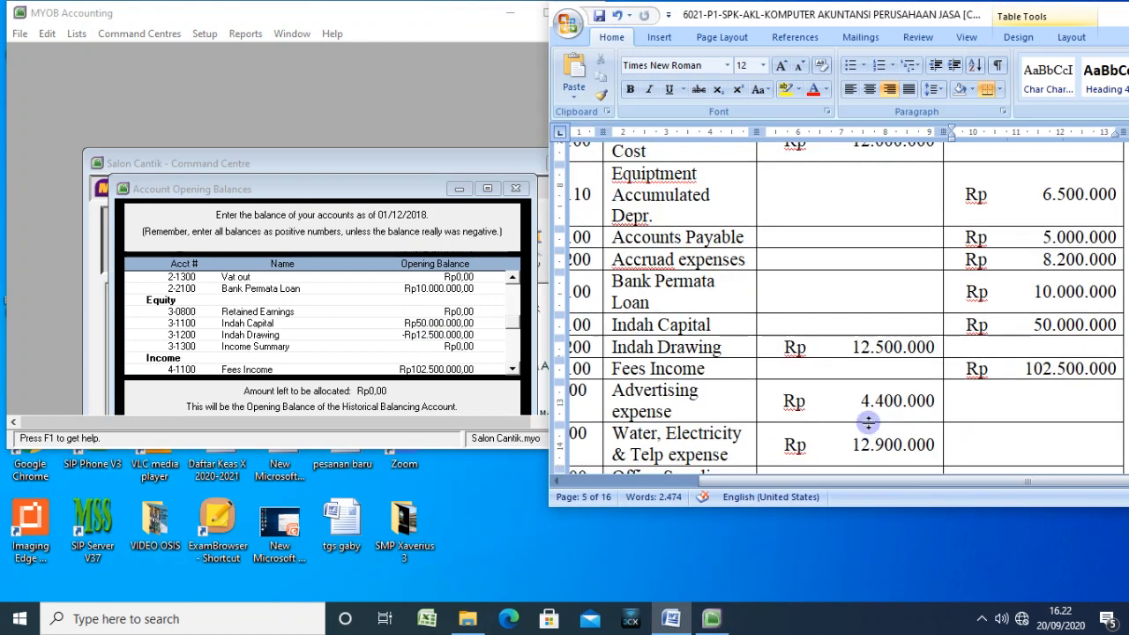
pyautogui.moveTo(850, 353); pyautogui.dragTo(930, 351)
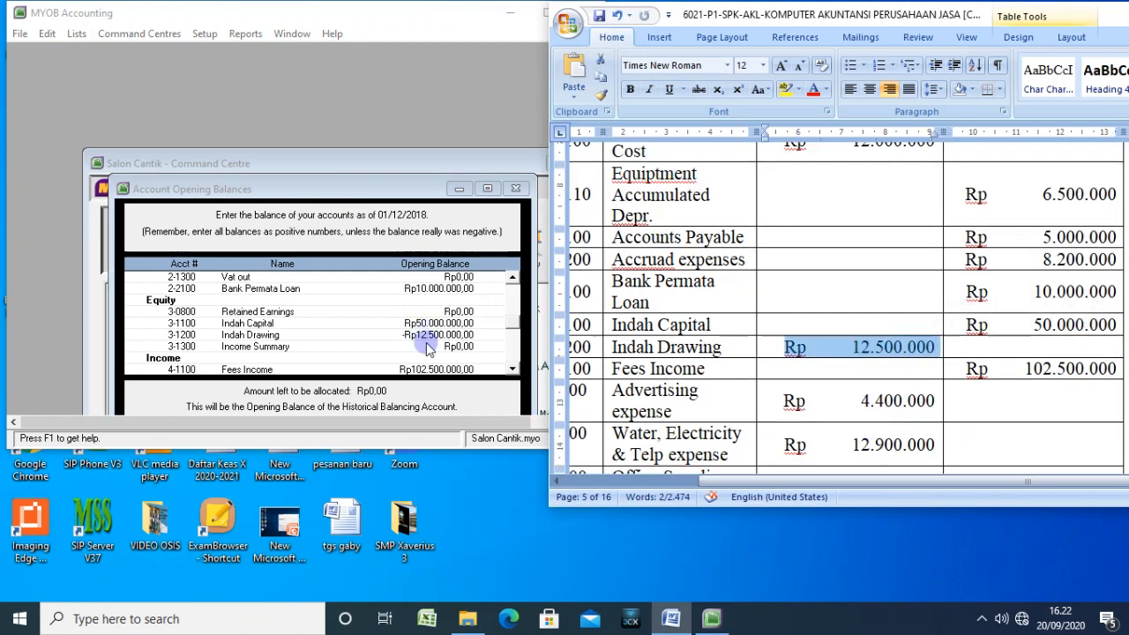
# Step: Check the amount left to be allocated in the maximized MYOB window and confirm the account opening balances
pyautogui.click(512, 323)
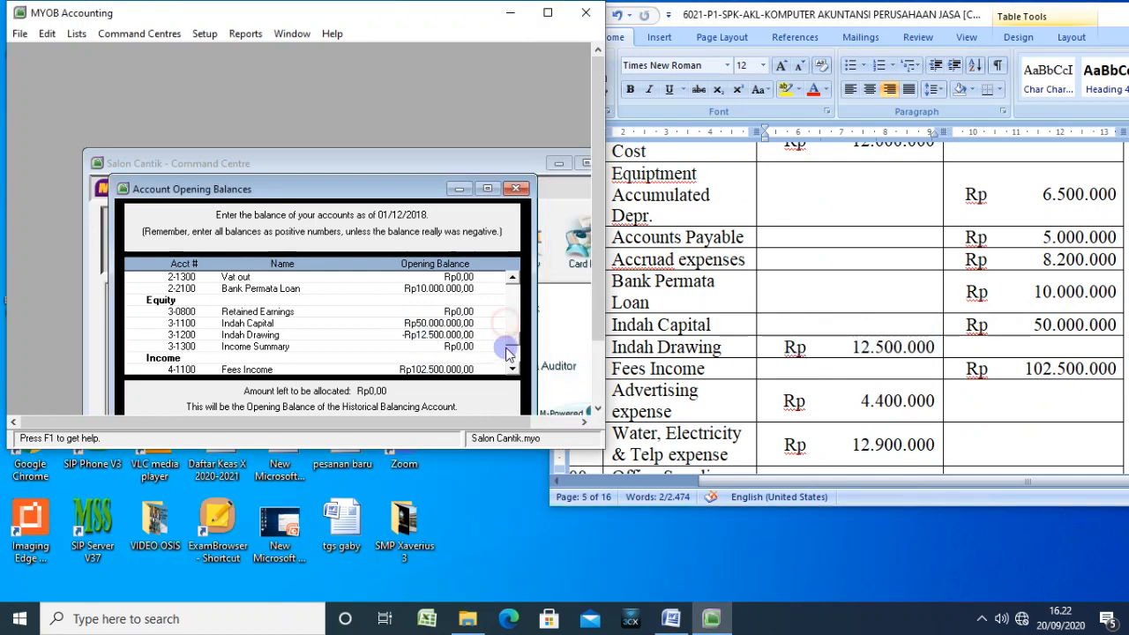
pyautogui.moveTo(511, 323); pyautogui.dragTo(516, 372)
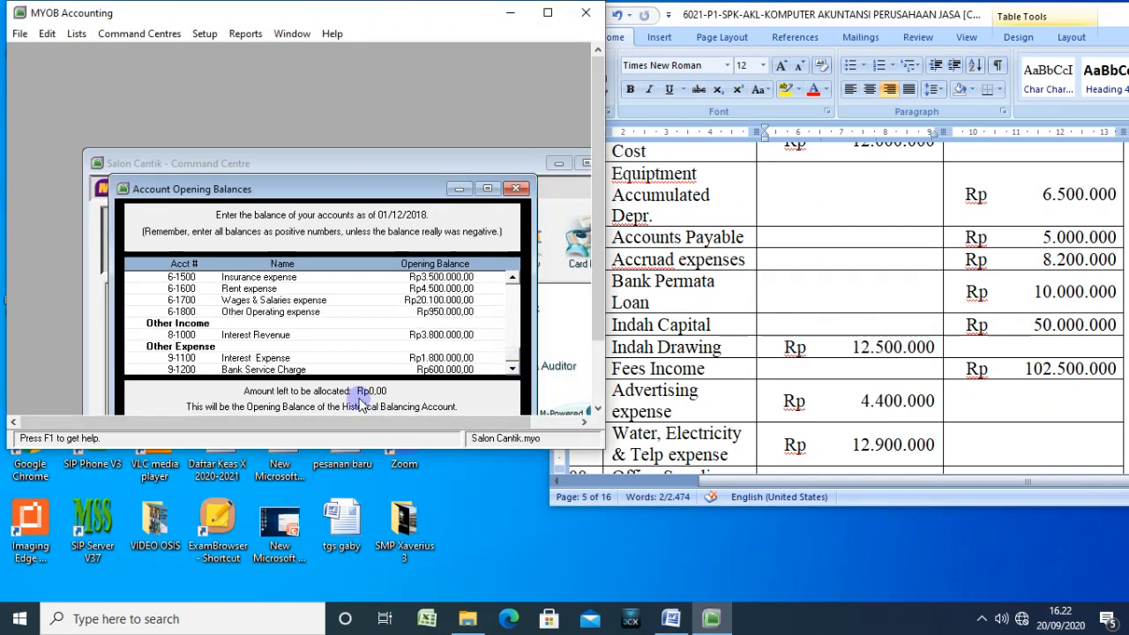
pyautogui.click(548, 12)
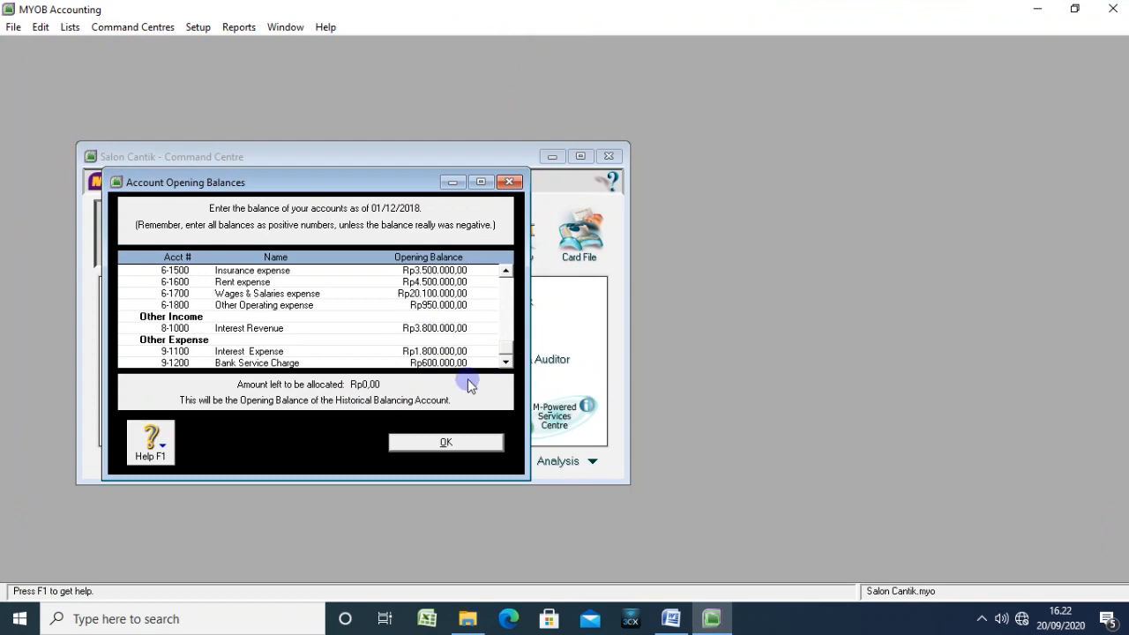
pyautogui.click(440, 444)
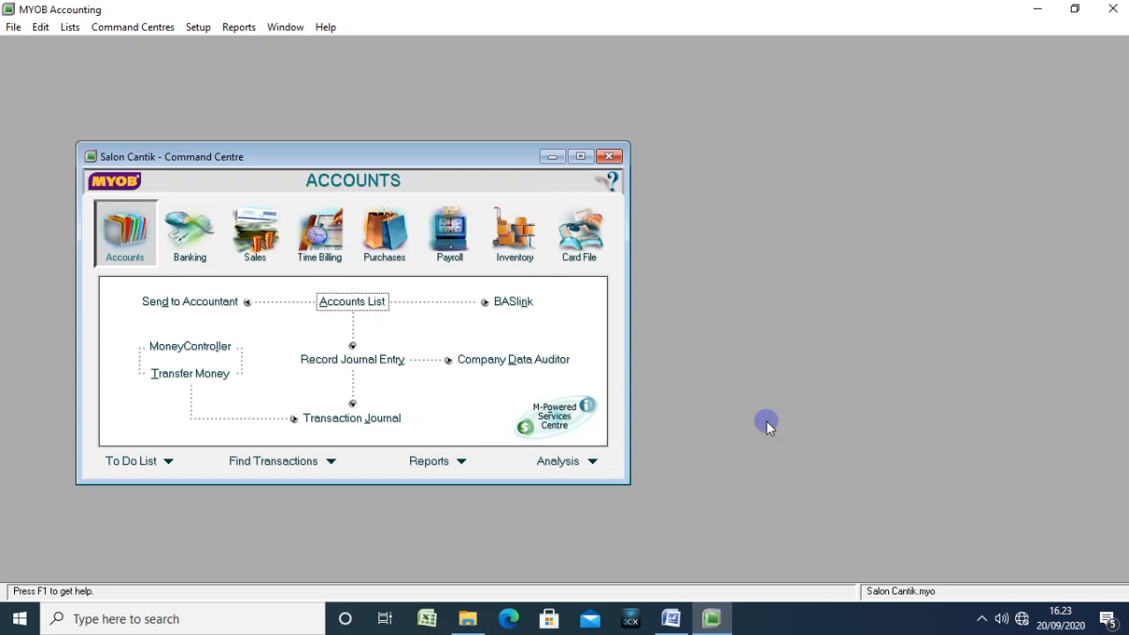
# Step: Switch to the Word document, maximize its window and examine the Jumlah totals at the end of the trial balance
pyautogui.click(670, 618)
pyautogui.scroll(-3, 879, 378)
pyautogui.scroll(-2, 881, 379)
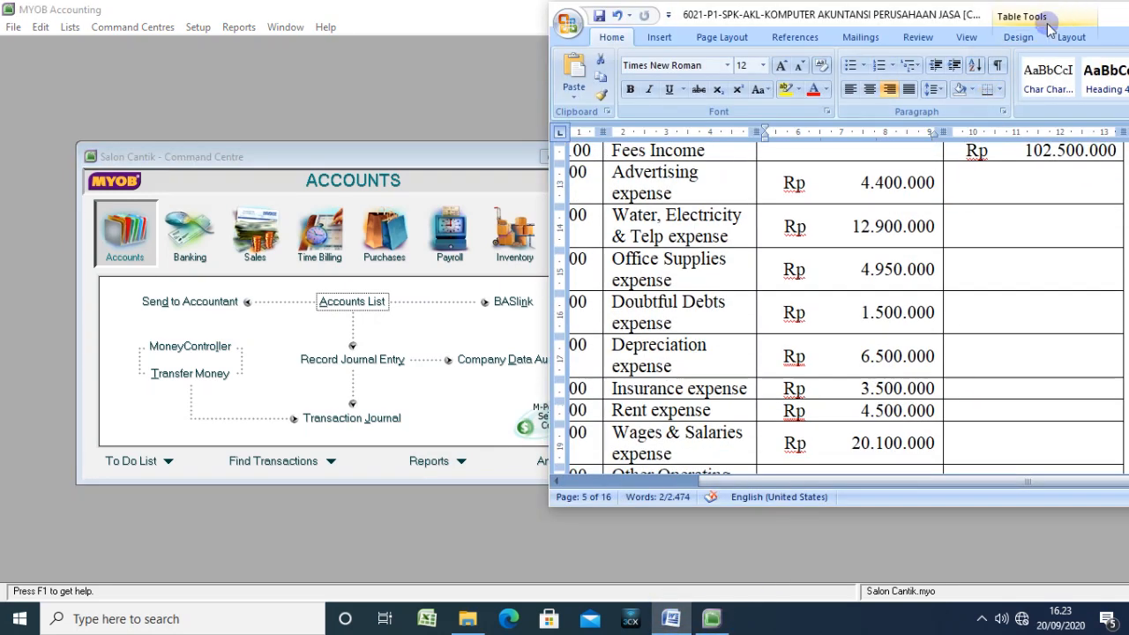
pyautogui.moveTo(948, 13); pyautogui.dragTo(693, 36)
pyautogui.click(1076, 39)
pyautogui.scroll(-10, 368, 396)
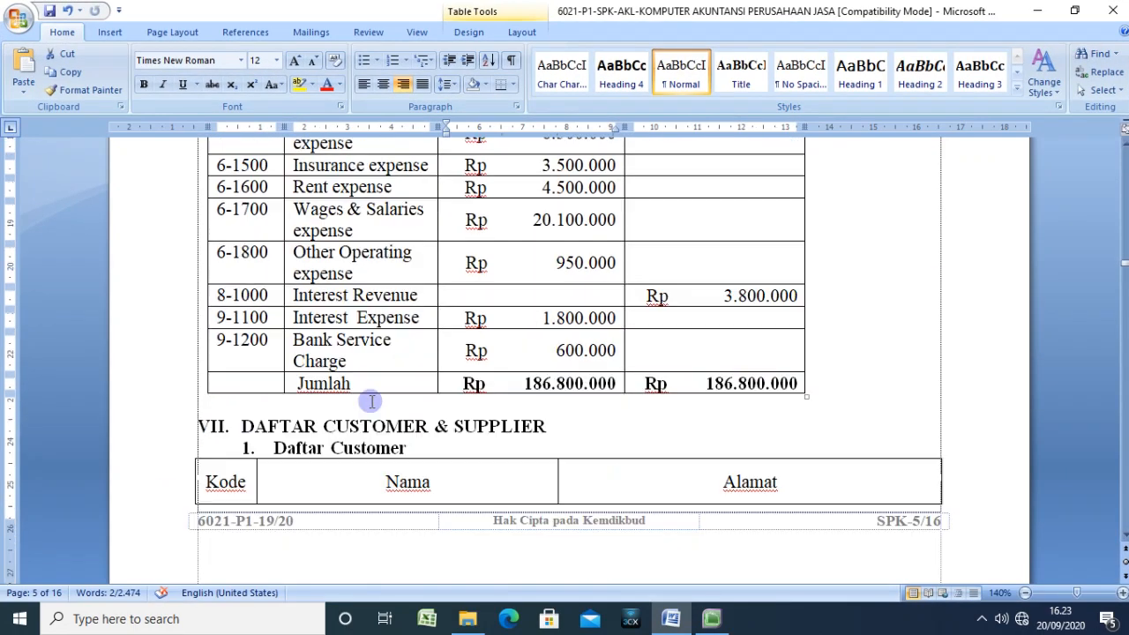
pyautogui.scroll(2, 535, 490)
pyautogui.scroll(3, 534, 491)
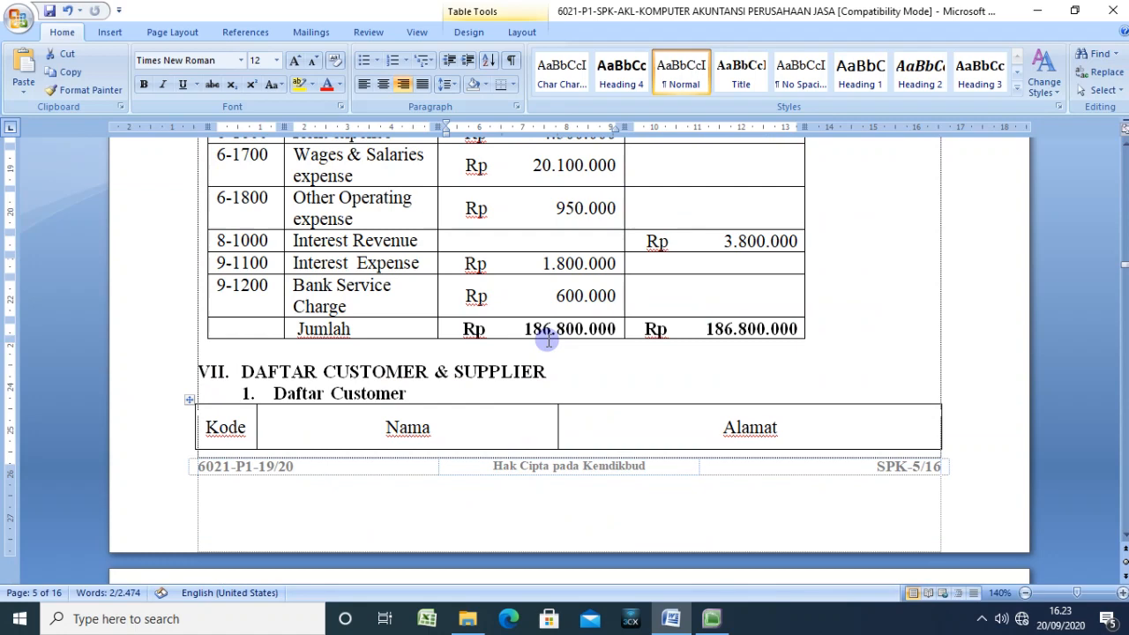
# Step: Insert blank lines below the trial balance table so that section VII, Daftar Customer & Supplier, starts on the next page
pyautogui.click(467, 353)
pyautogui.press('Return')
pyautogui.press('Return')
pyautogui.press('Return')
pyautogui.press('Return')
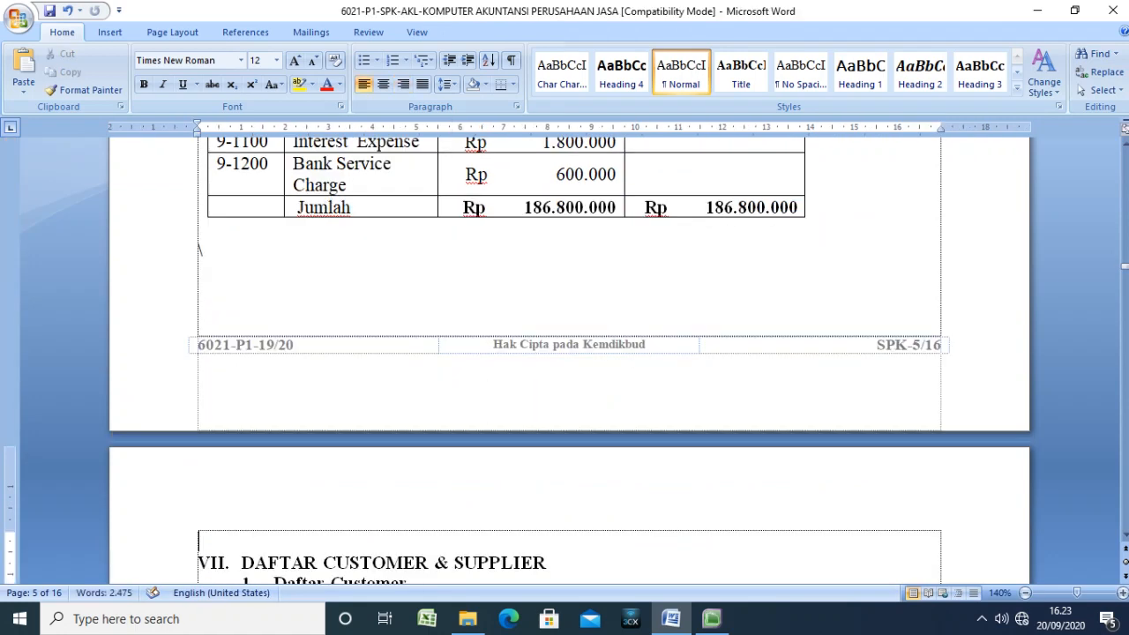
pyautogui.press('BackSpace')
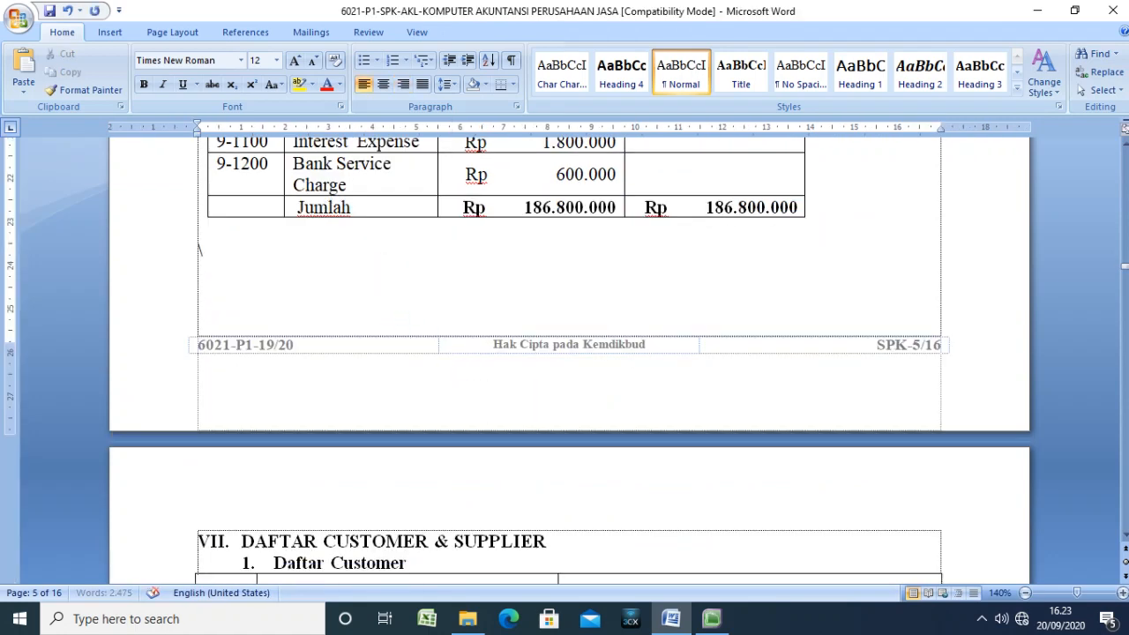
# Step: Review the trial balance once more and examine the Daftar Customer table in section VII
pyautogui.scroll(15, 424, 269)
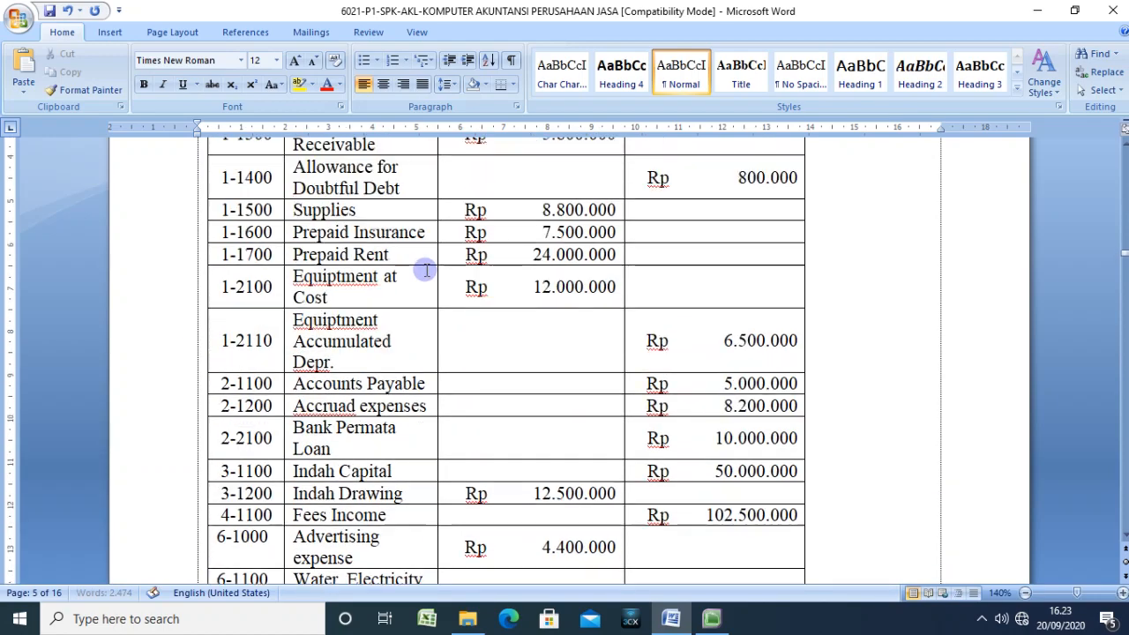
pyautogui.scroll(-15, 547, 370)
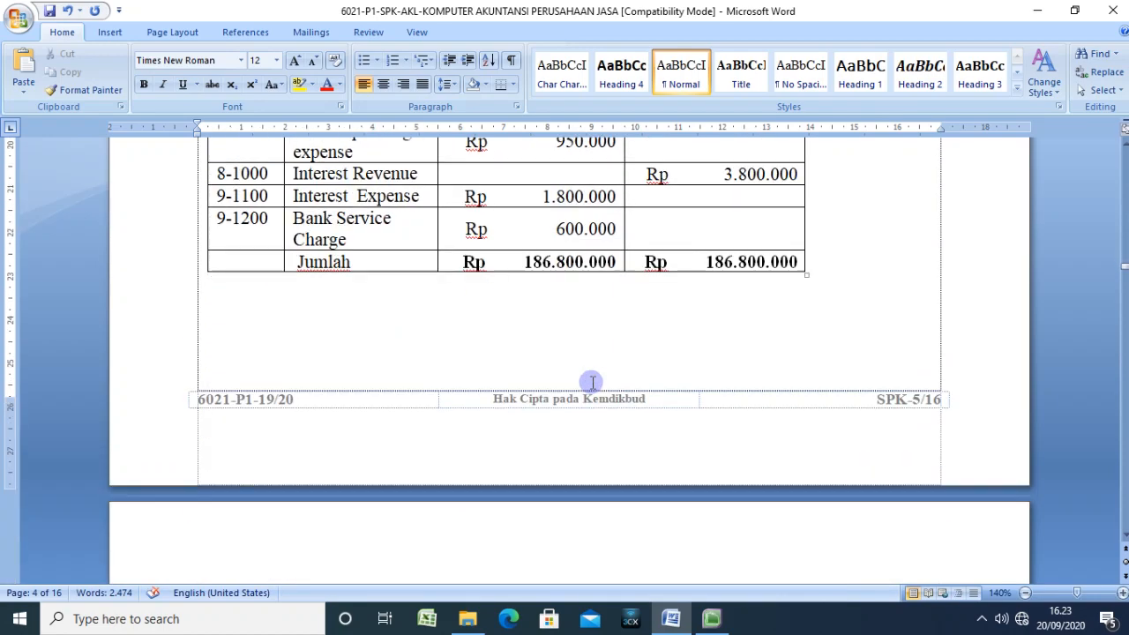
pyautogui.scroll(-3, 565, 344)
pyautogui.scroll(-4, 562, 345)
pyautogui.scroll(3, 559, 345)
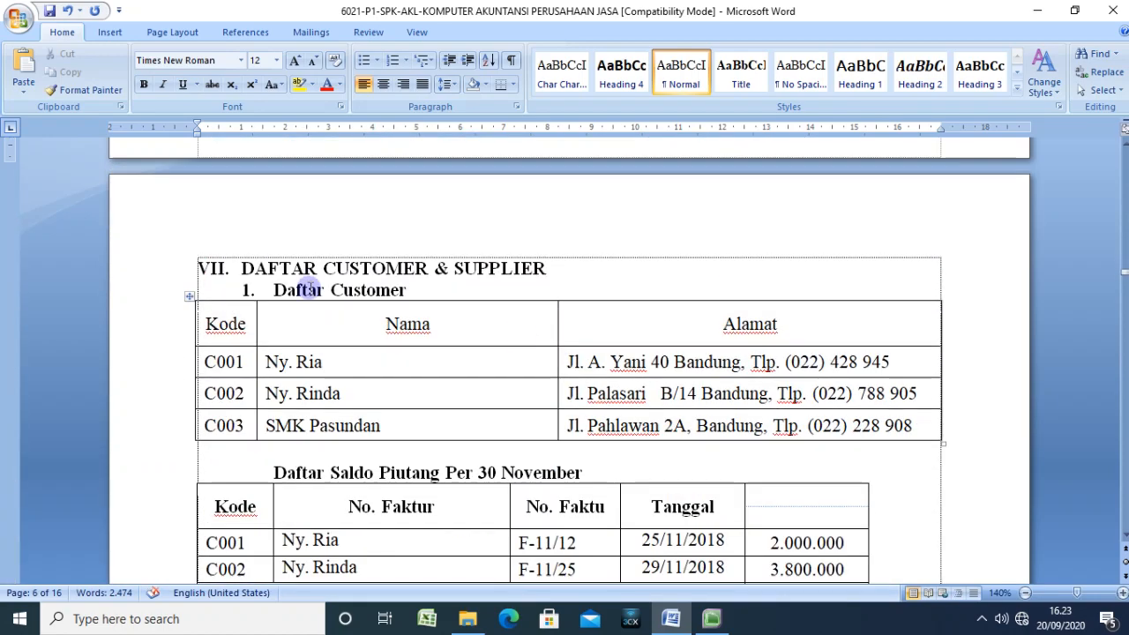
pyautogui.moveTo(216, 201); pyautogui.dragTo(319, 397)
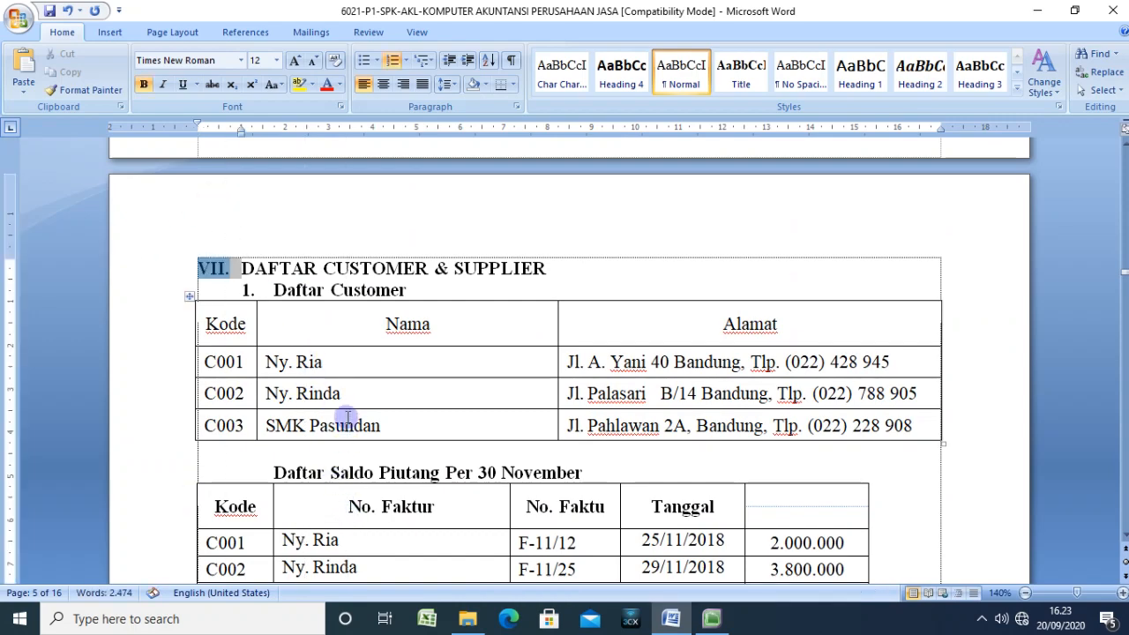
# Step: Examine the Daftar Customer, Saldo Piutang, Daftar Supplier and Saldo Utang tables in section VII
pyautogui.scroll(-2, 346, 415)
pyautogui.scroll(3, 350, 413)
pyautogui.click(359, 350)
pyautogui.scroll(-5, 366, 381)
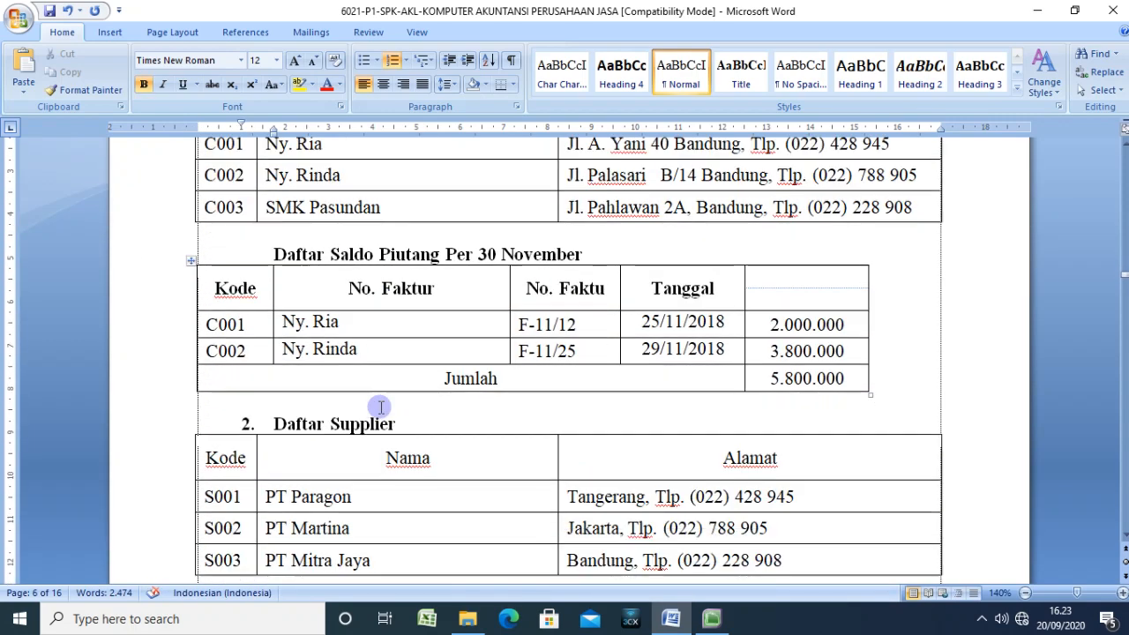
pyautogui.scroll(-3, 384, 402)
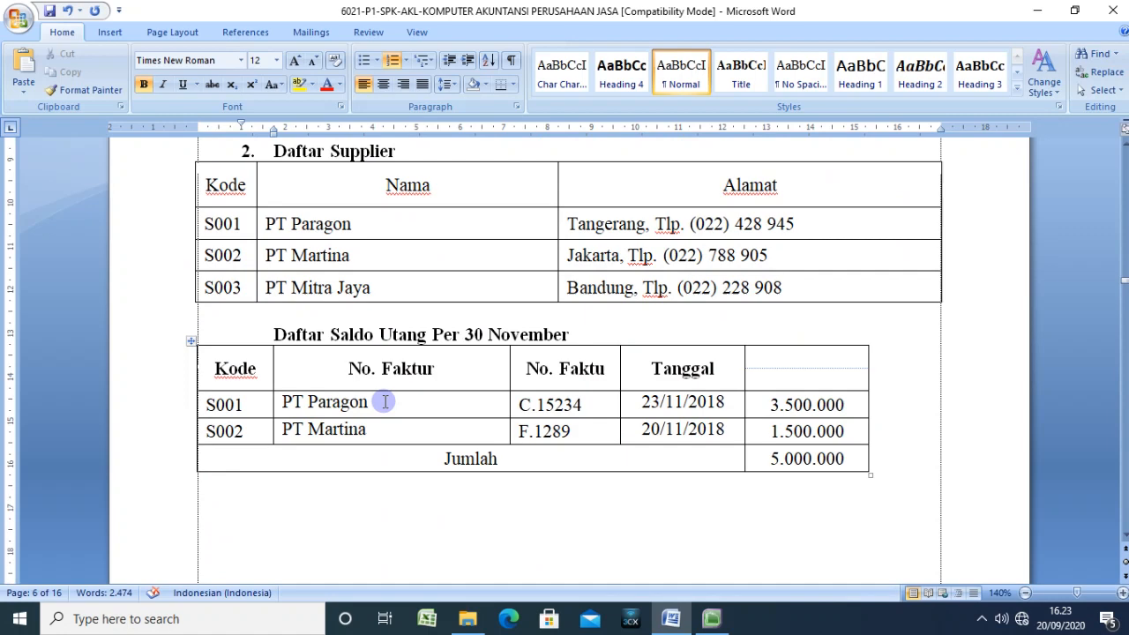
pyautogui.scroll(-10, 383, 404)
pyautogui.scroll(3, 381, 410)
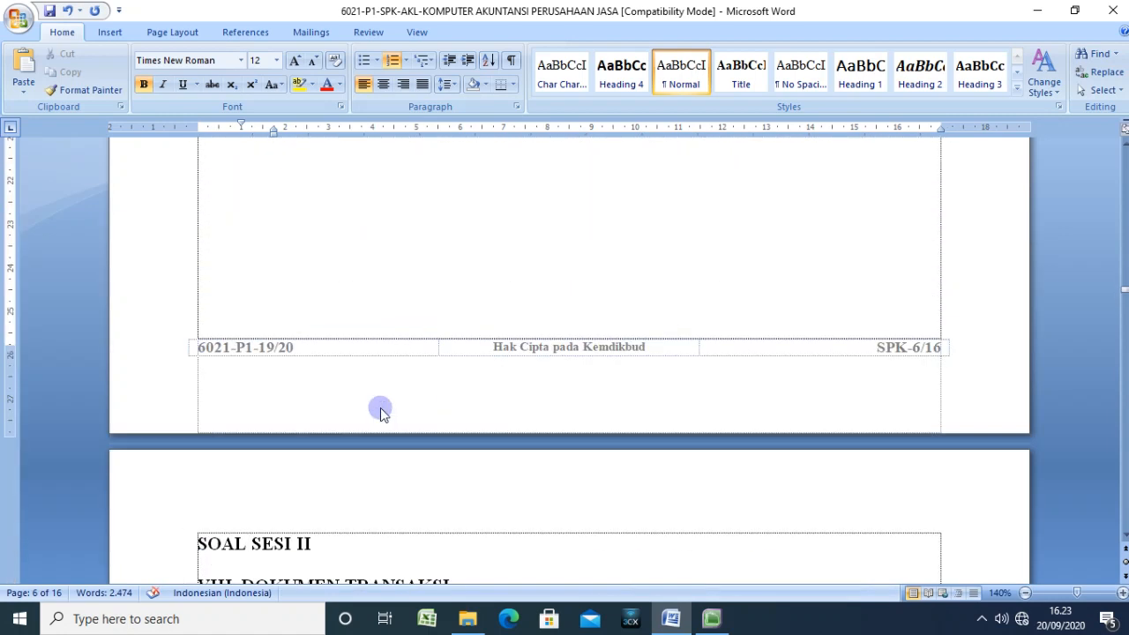
pyautogui.scroll(6, 381, 410)
pyautogui.click(415, 449)
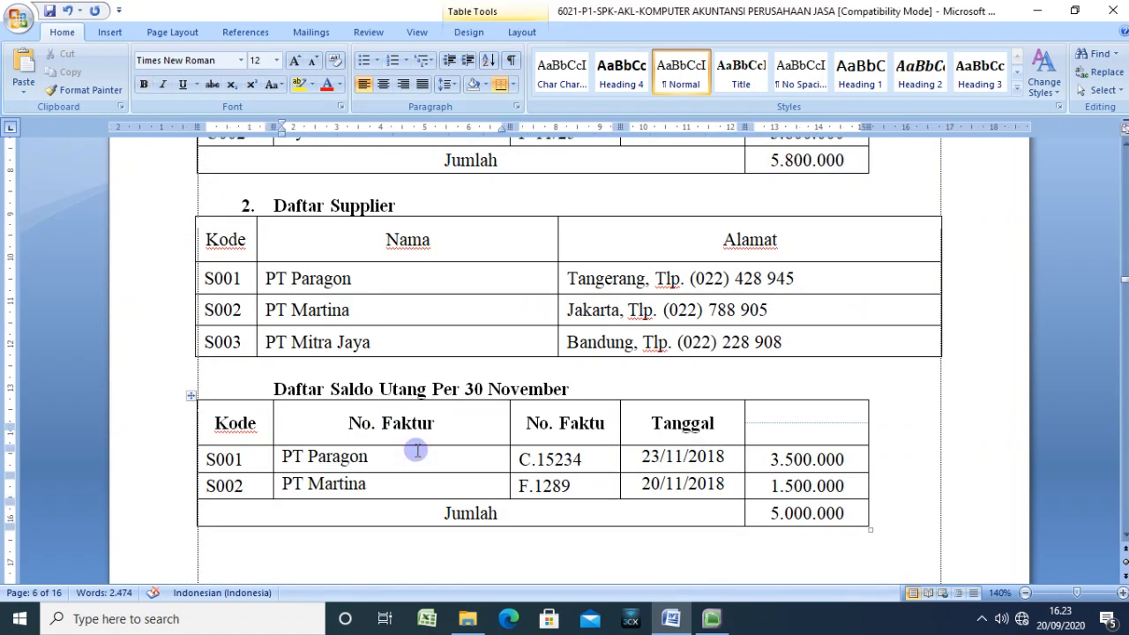
pyautogui.scroll(-3, 418, 454)
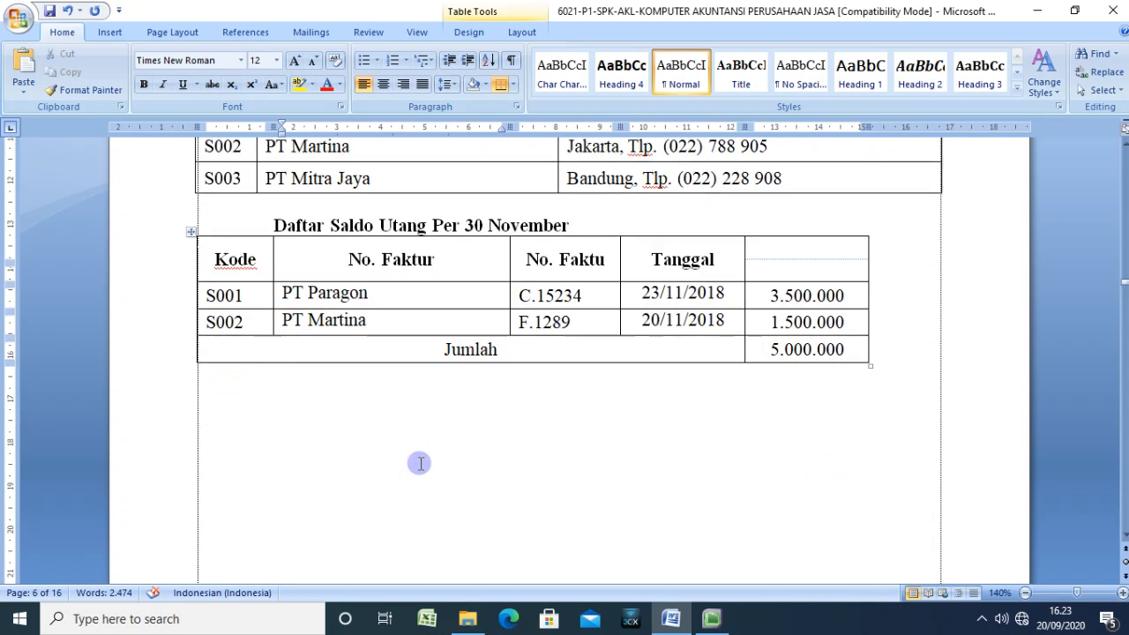
pyautogui.click(419, 463)
pyautogui.scroll(3, 420, 464)
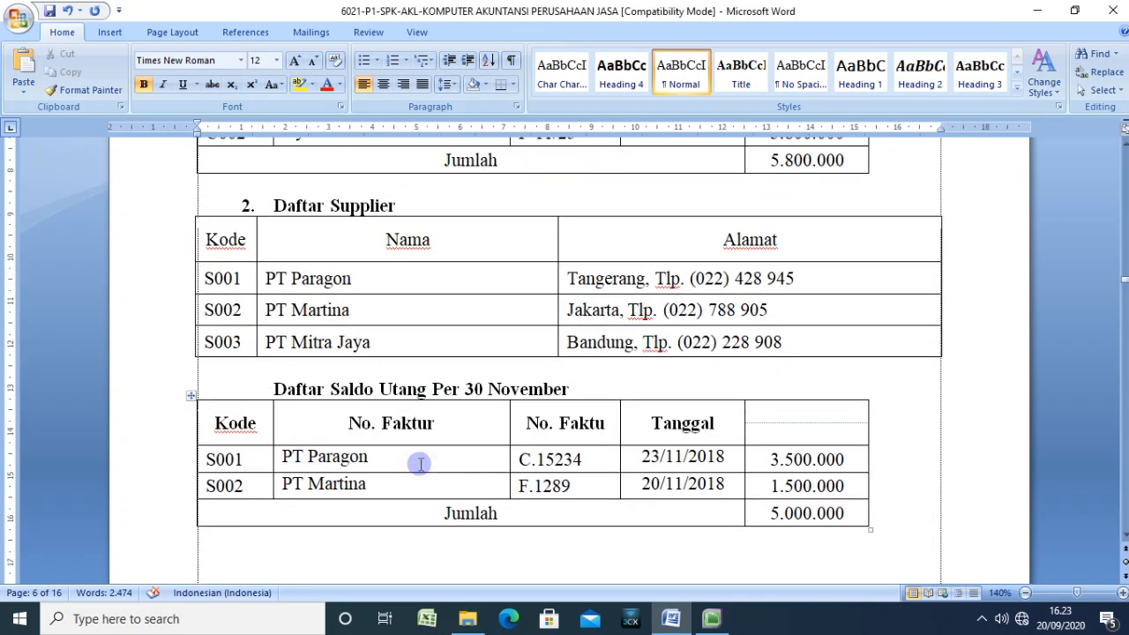
pyautogui.scroll(2, 420, 464)
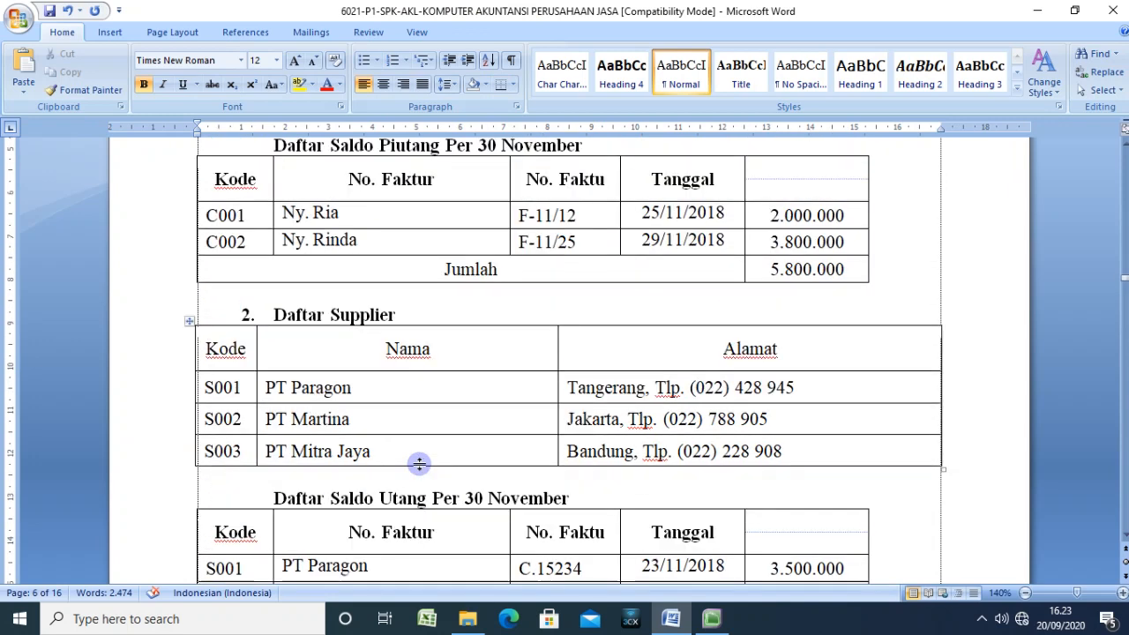
pyautogui.scroll(1, 420, 463)
pyautogui.scroll(3, 421, 464)
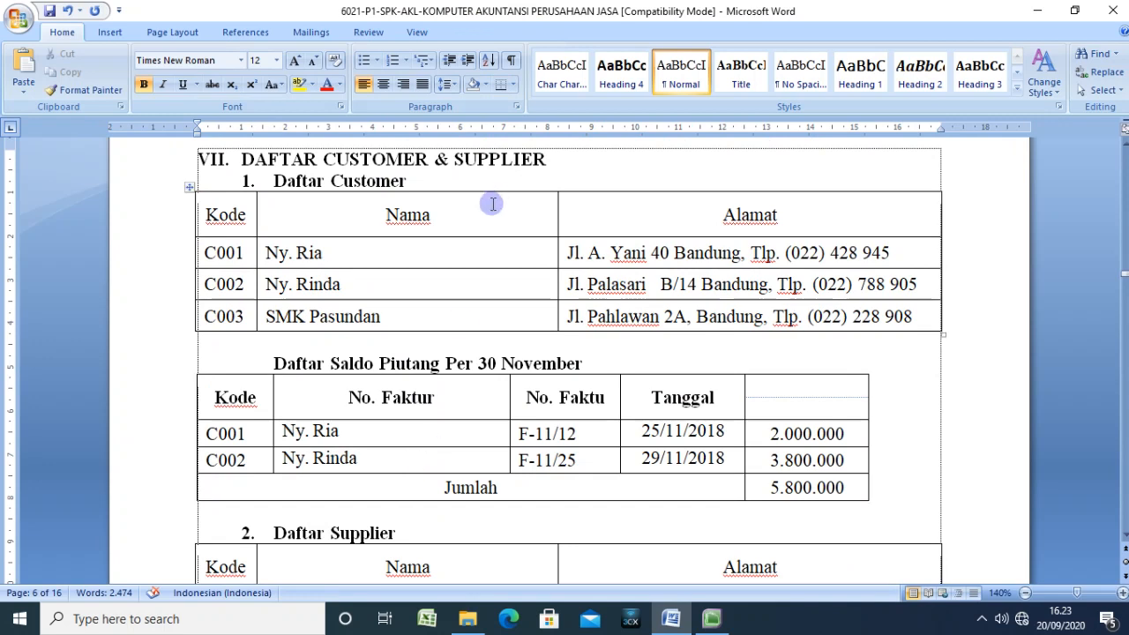
pyautogui.click(484, 255)
pyautogui.scroll(-5, 476, 353)
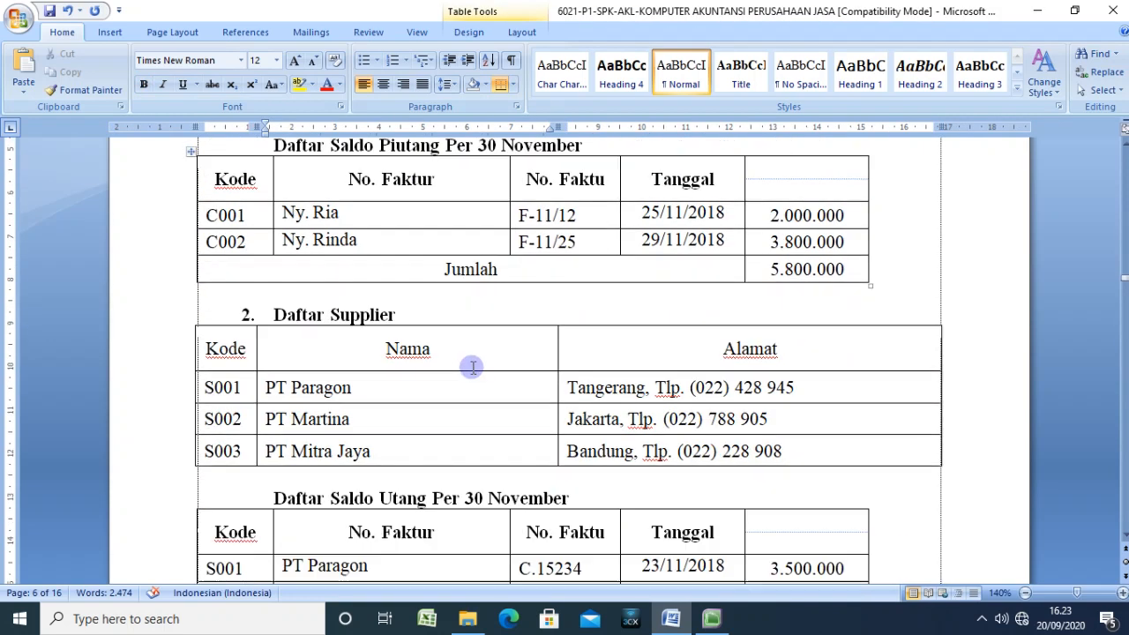
pyautogui.scroll(2, 472, 369)
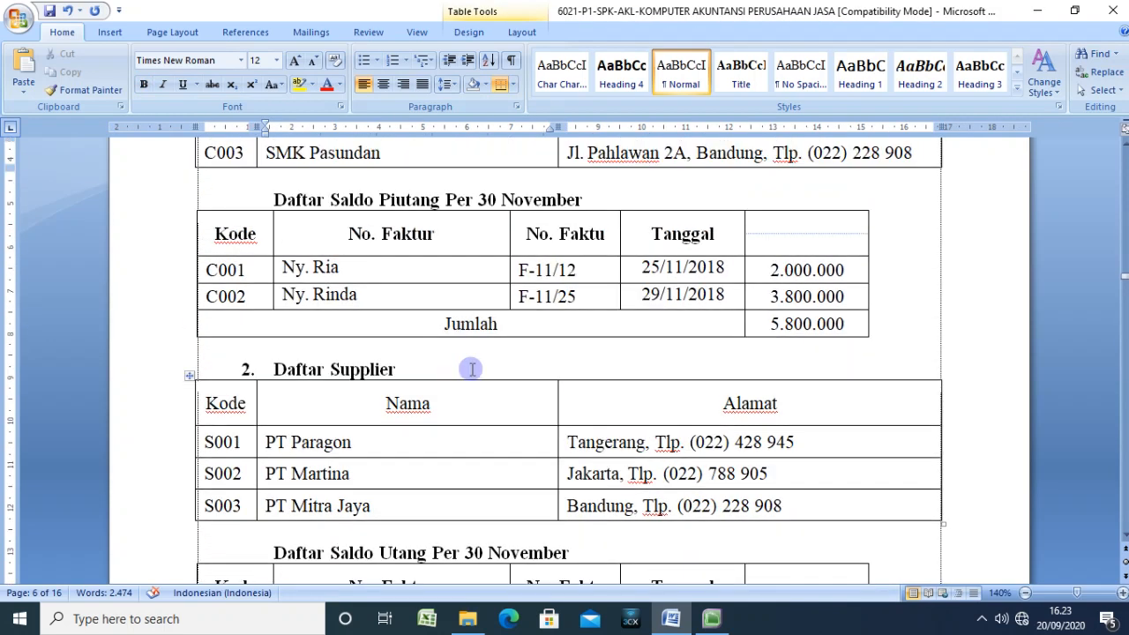
pyautogui.scroll(1, 471, 368)
pyautogui.scroll(-7, 472, 369)
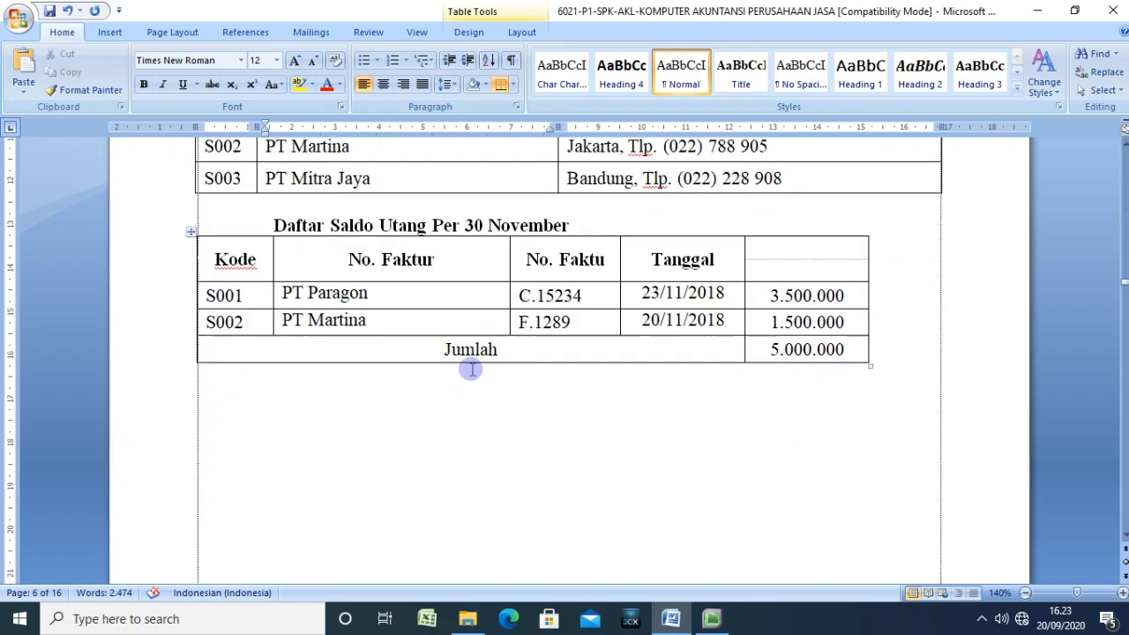
# Step: Look through the transaction documents No. 1 to 3 under Soal Sesi II, section VIII
pyautogui.scroll(-12, 472, 369)
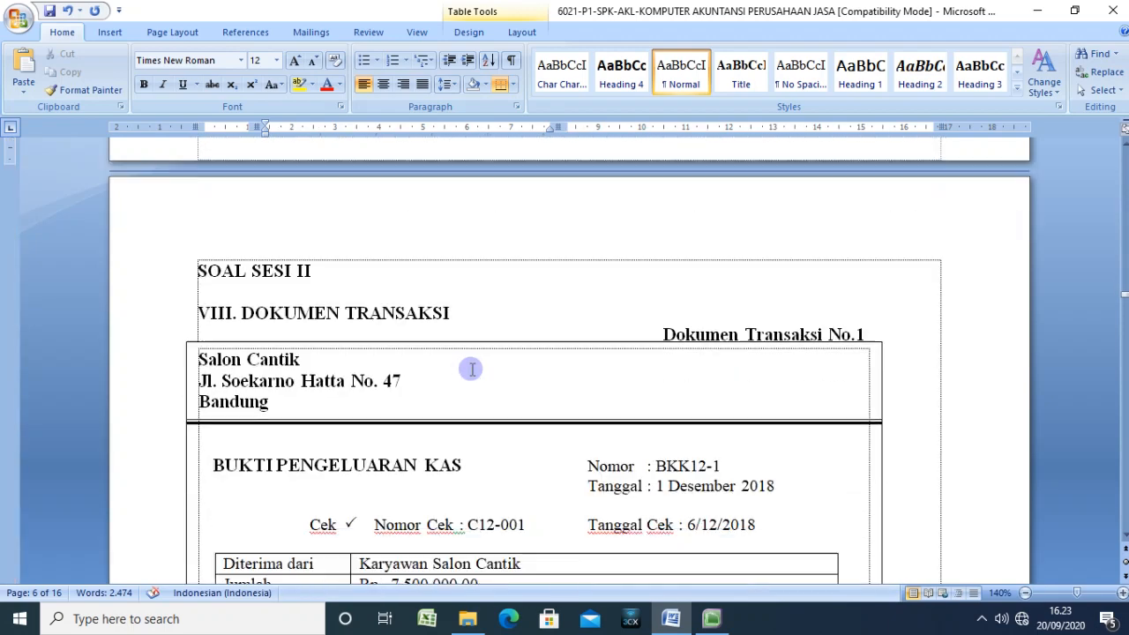
pyautogui.scroll(-2, 472, 369)
pyautogui.scroll(-9, 471, 368)
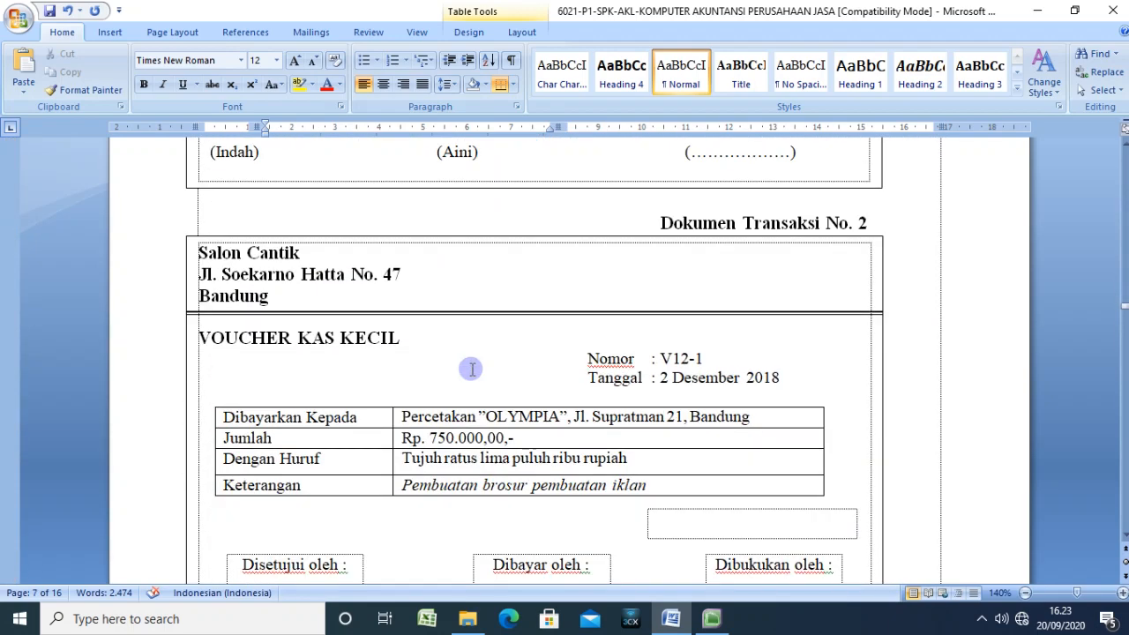
pyautogui.scroll(-18, 471, 369)
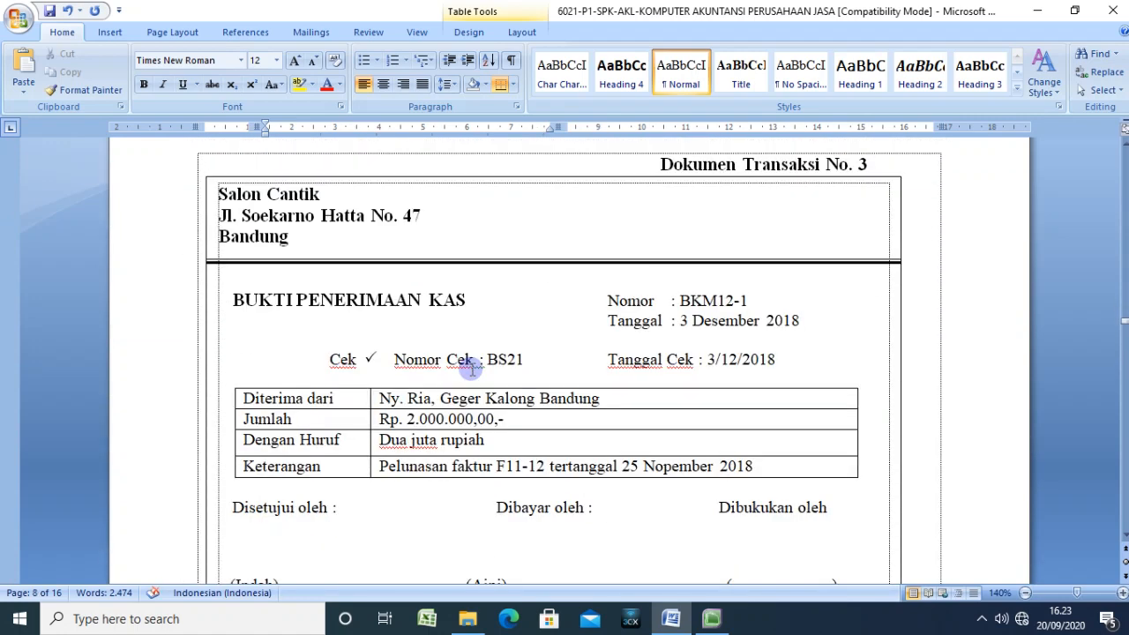
pyautogui.scroll(20, 472, 369)
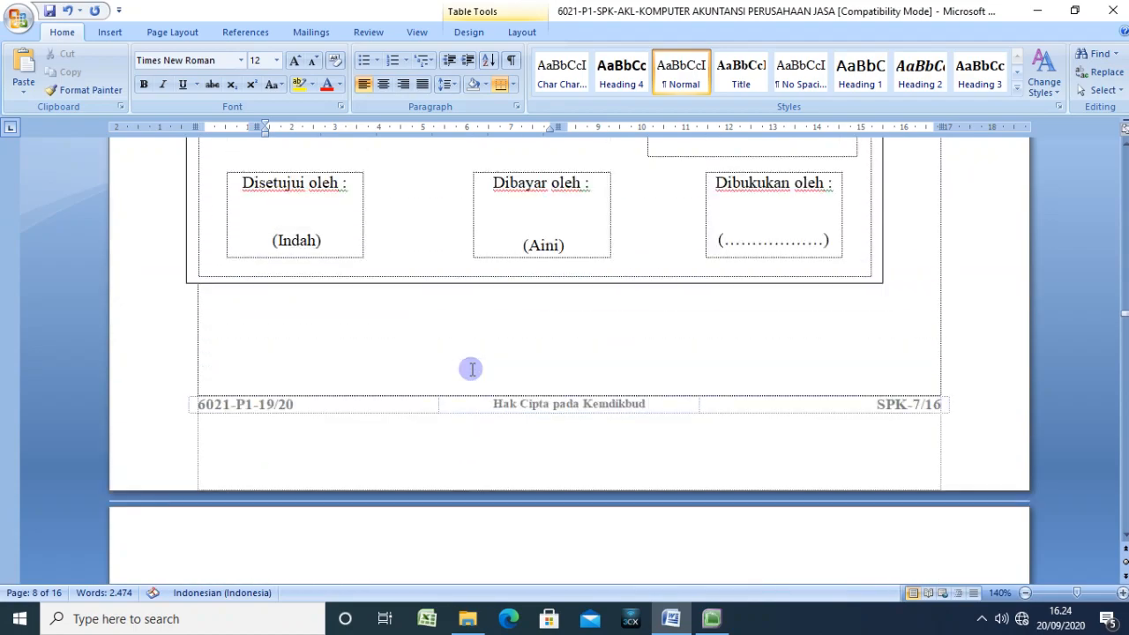
# Step: Go back through the document to review the accounting policies in Kebijakan Akuntansi and the Daftar Akun account list
pyautogui.scroll(20, 472, 369)
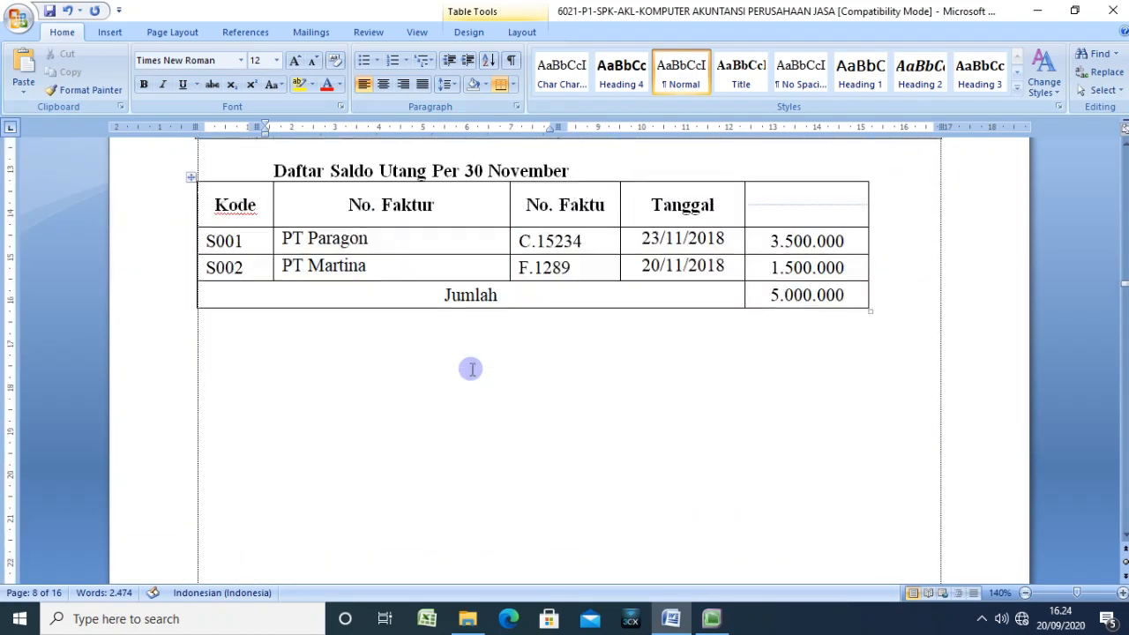
pyautogui.scroll(20, 472, 366)
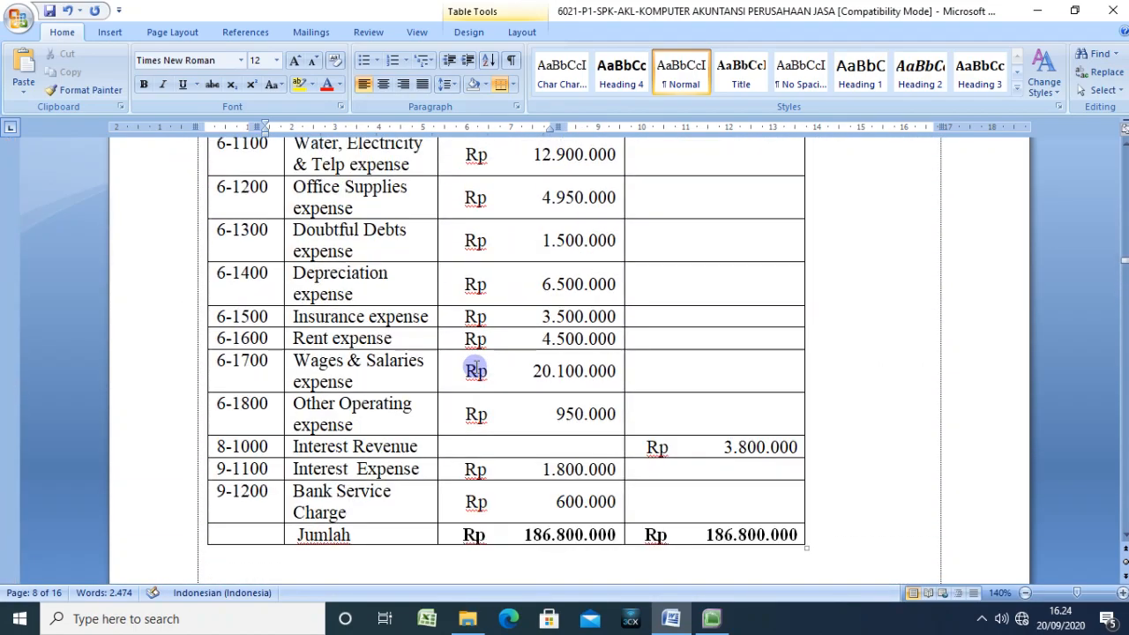
pyautogui.scroll(20, 476, 364)
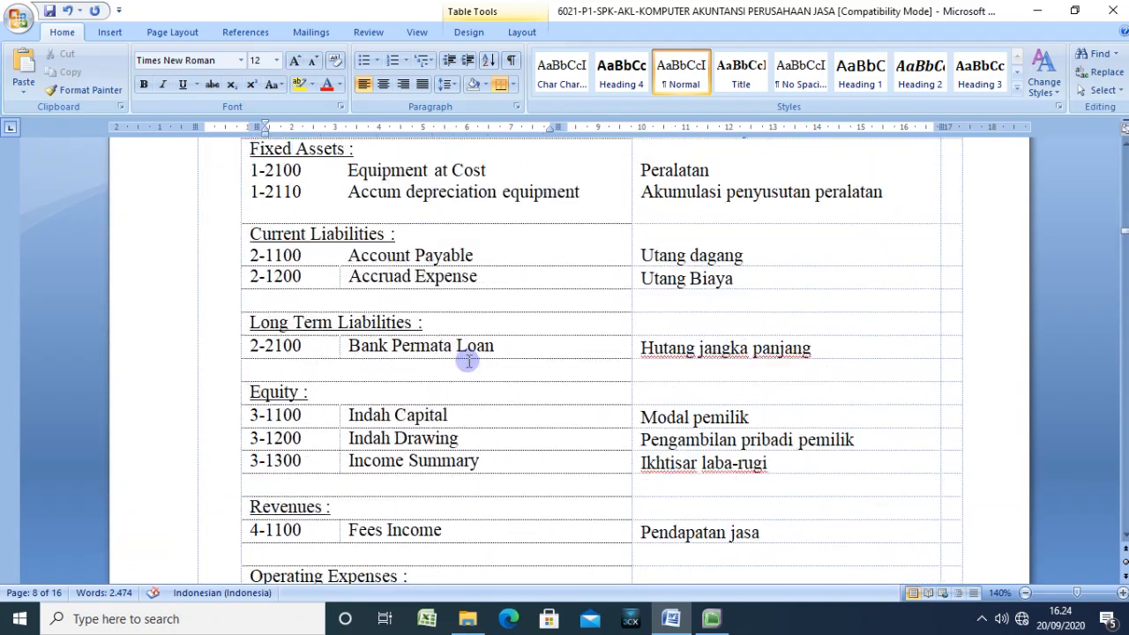
pyautogui.scroll(5, 465, 360)
pyautogui.scroll(-12, 465, 360)
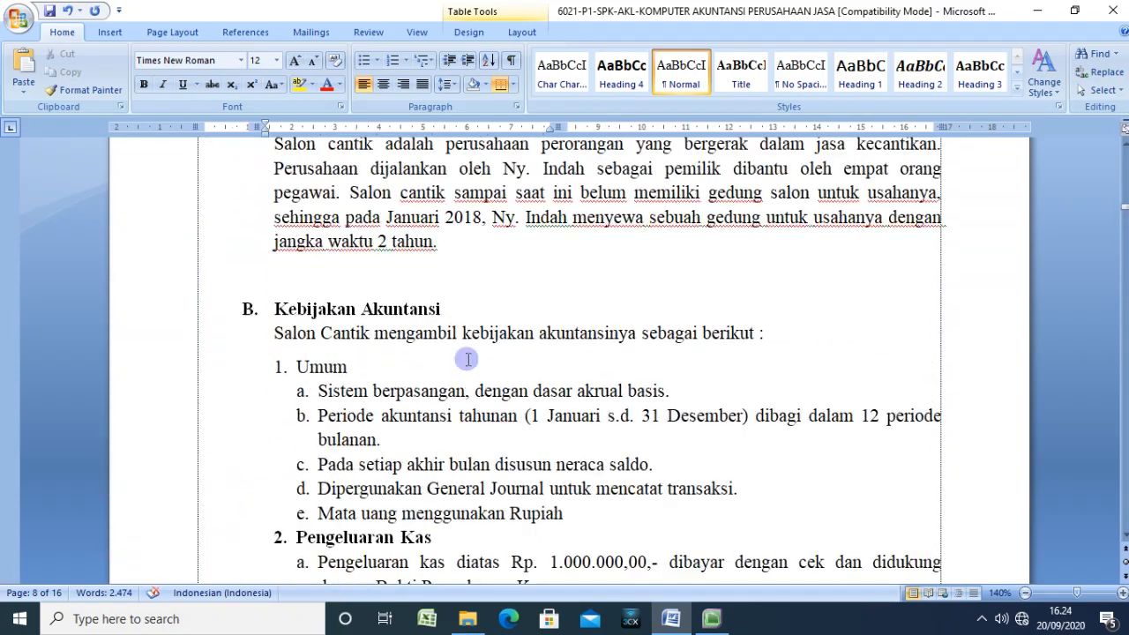
pyautogui.scroll(-18, 465, 360)
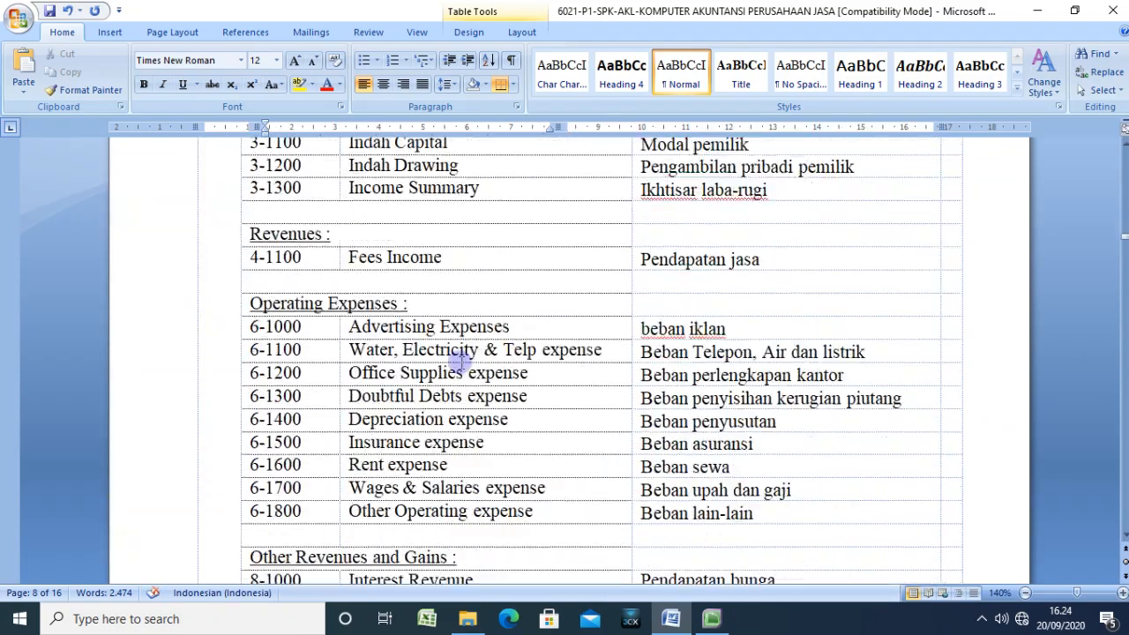
# Step: Review the section VI trial balance per 30 November 2018 from Cash in Bank down to the Jumlah row
pyautogui.scroll(-5, 460, 362)
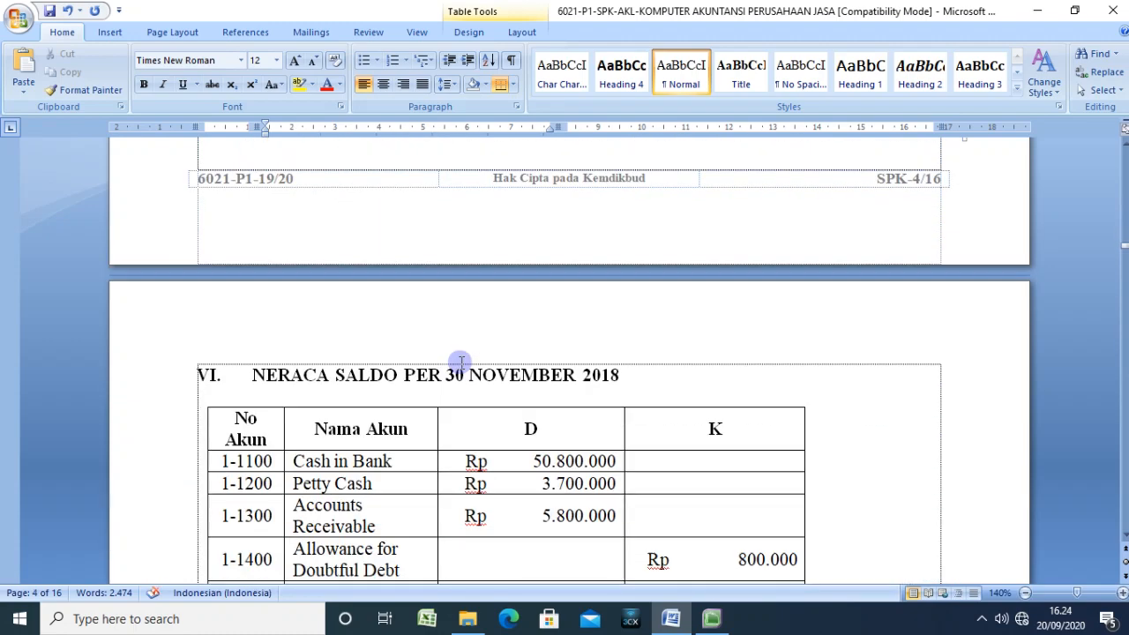
pyautogui.scroll(-18, 460, 362)
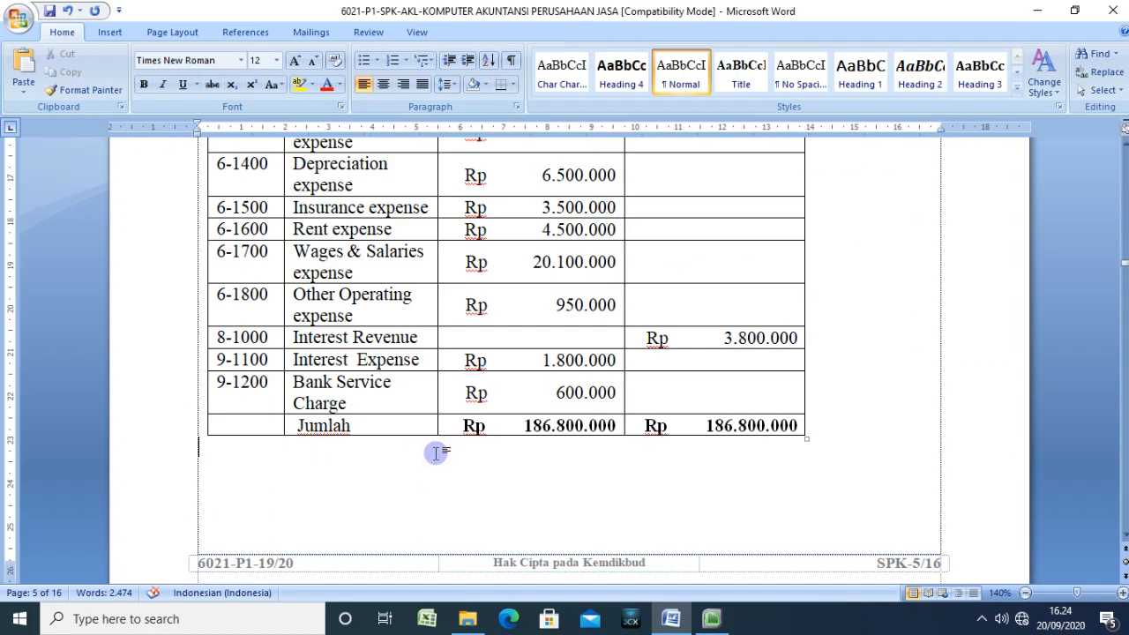
pyautogui.scroll(10, 437, 454)
pyautogui.scroll(5, 434, 450)
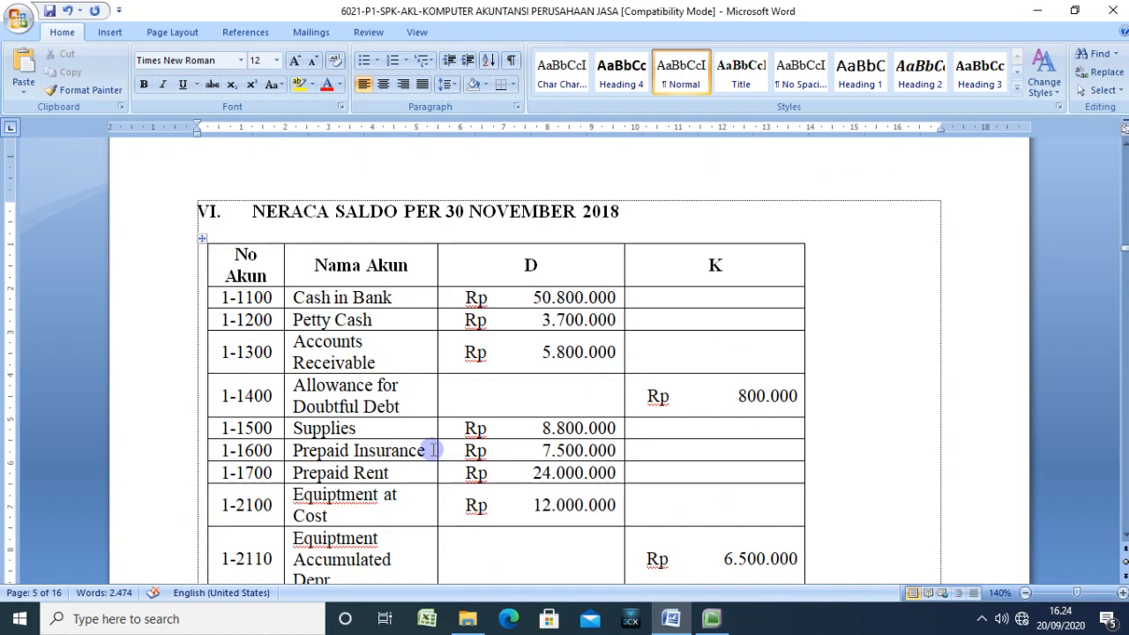
pyautogui.scroll(-11, 433, 449)
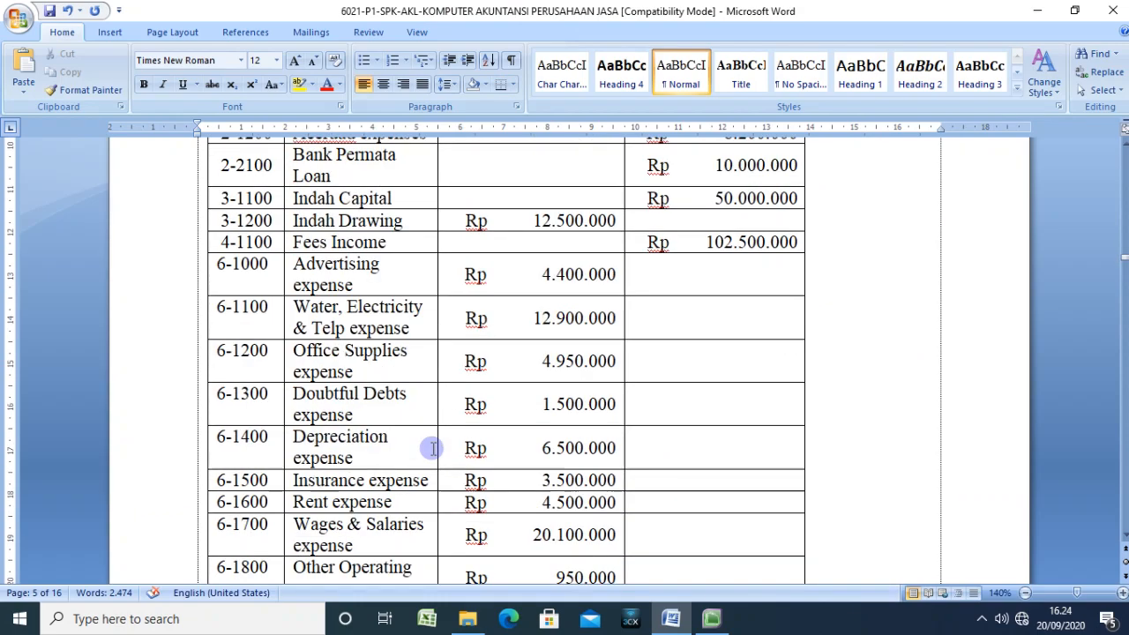
# Step: Recheck the company information and the Daftar Akun list, ending at the start of the Neraca Saldo table
pyautogui.scroll(20, 433, 450)
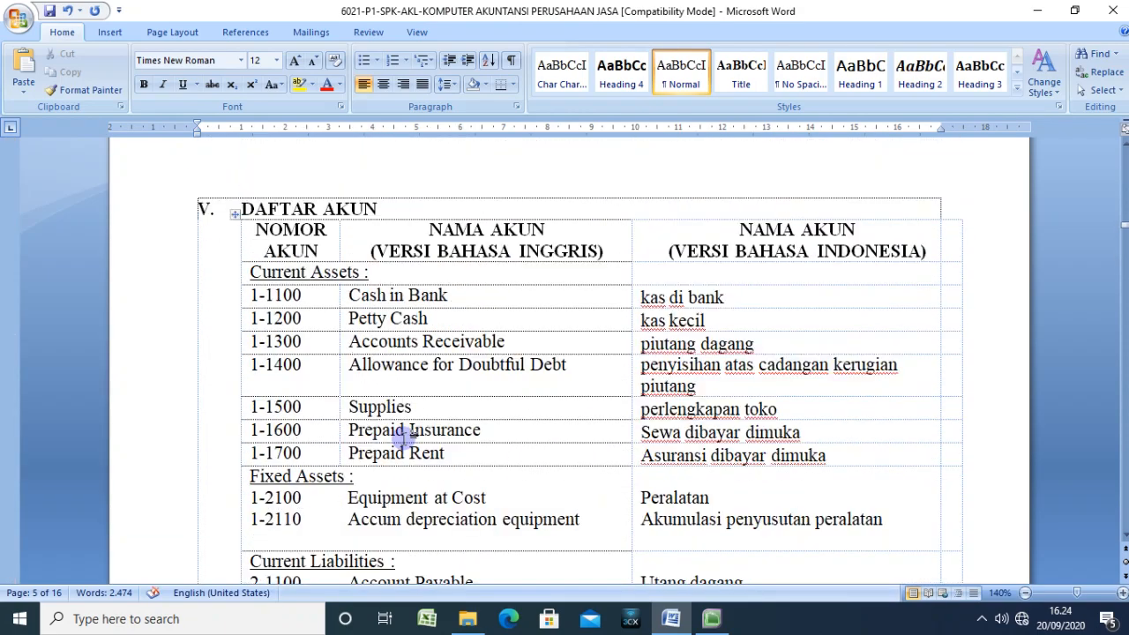
pyautogui.scroll(20, 401, 435)
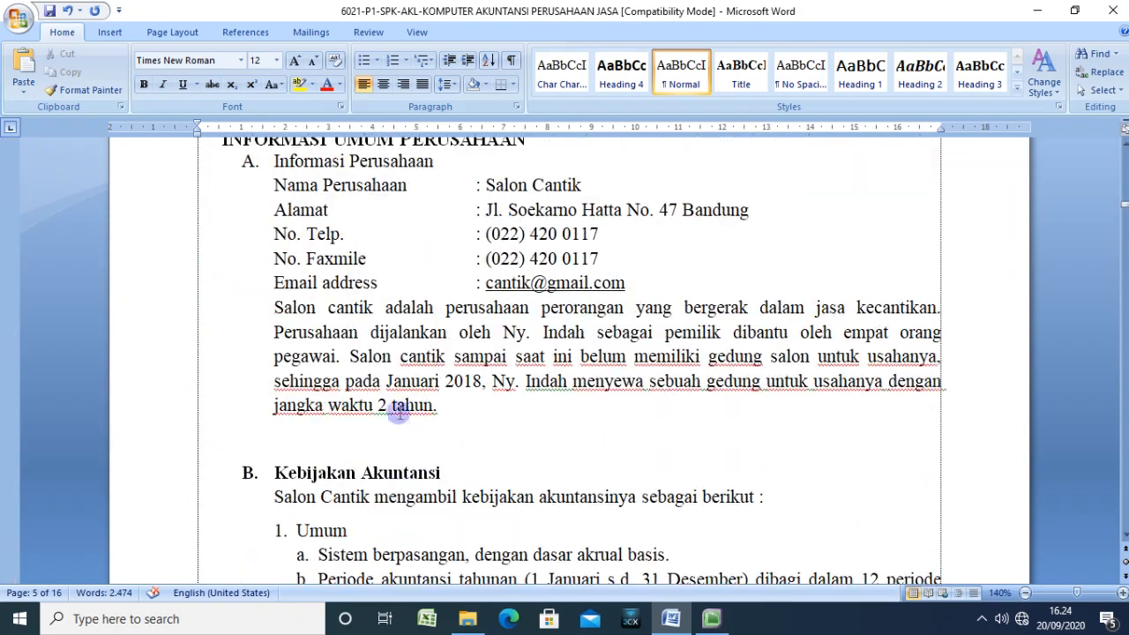
pyautogui.scroll(5, 399, 411)
pyautogui.scroll(-20, 396, 370)
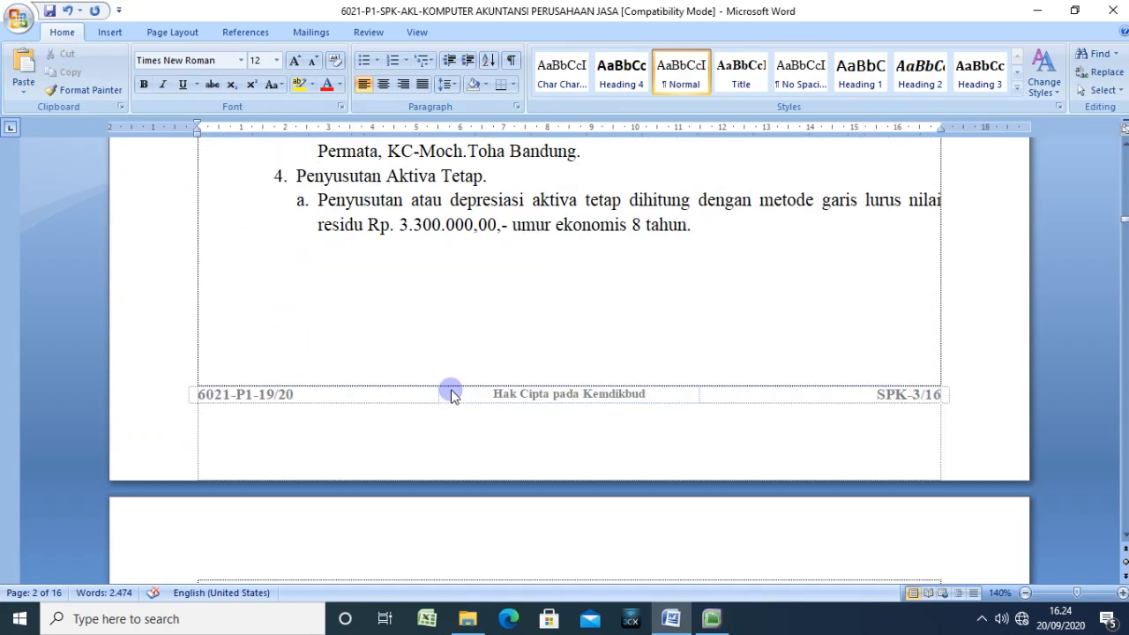
pyautogui.scroll(-20, 450, 394)
pyautogui.scroll(5, 454, 406)
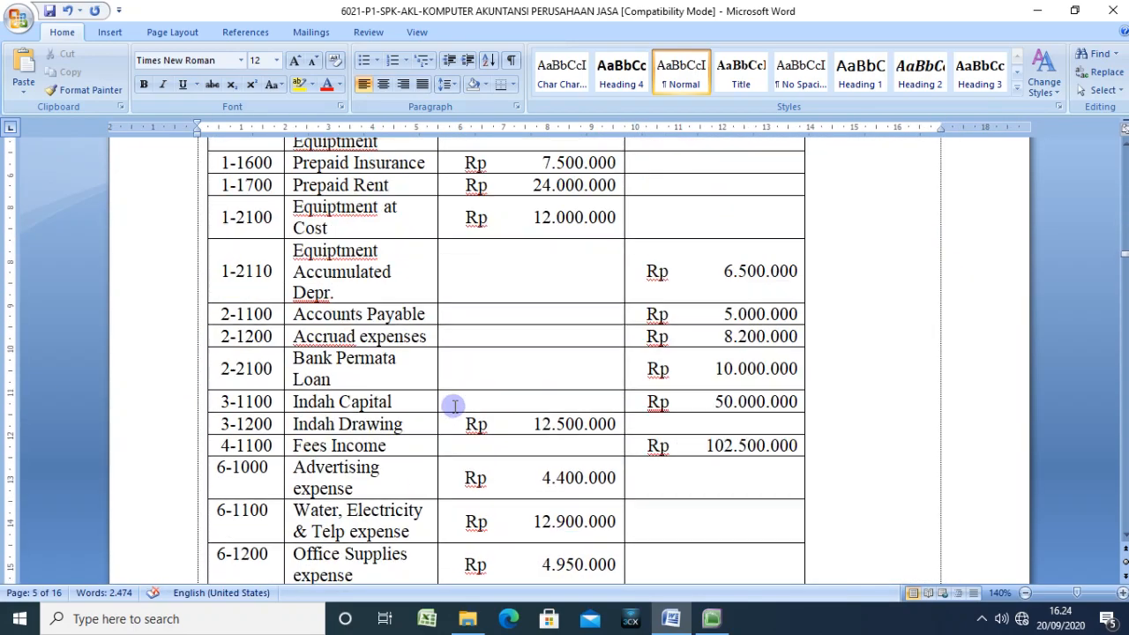
pyautogui.scroll(10, 452, 403)
pyautogui.click(536, 365)
pyautogui.scroll(-2, 540, 379)
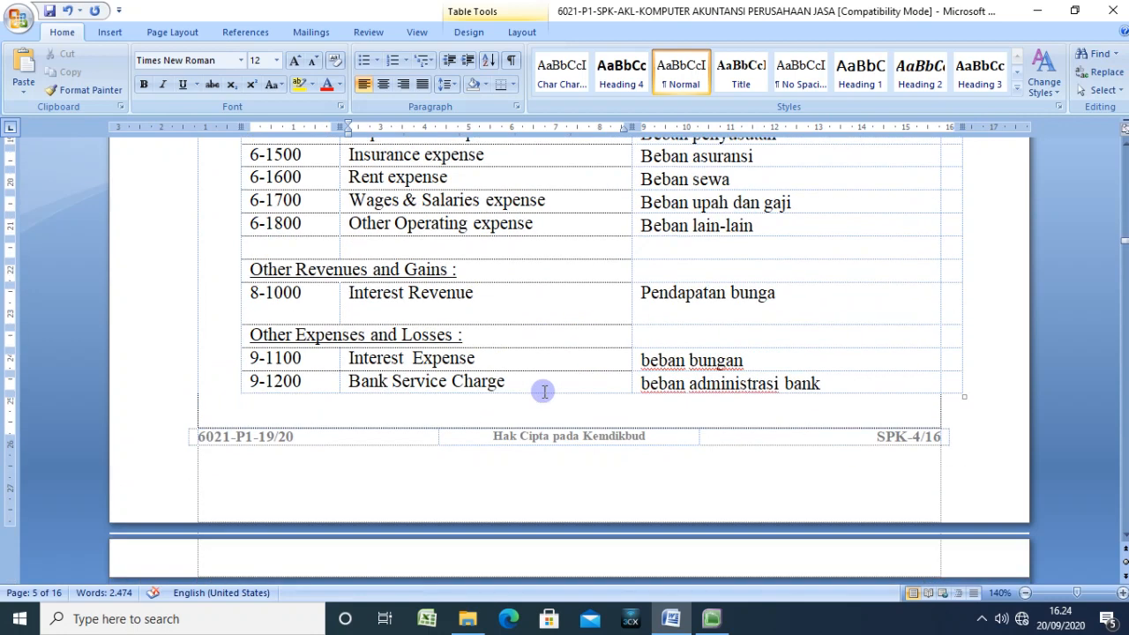
pyautogui.scroll(-6, 544, 392)
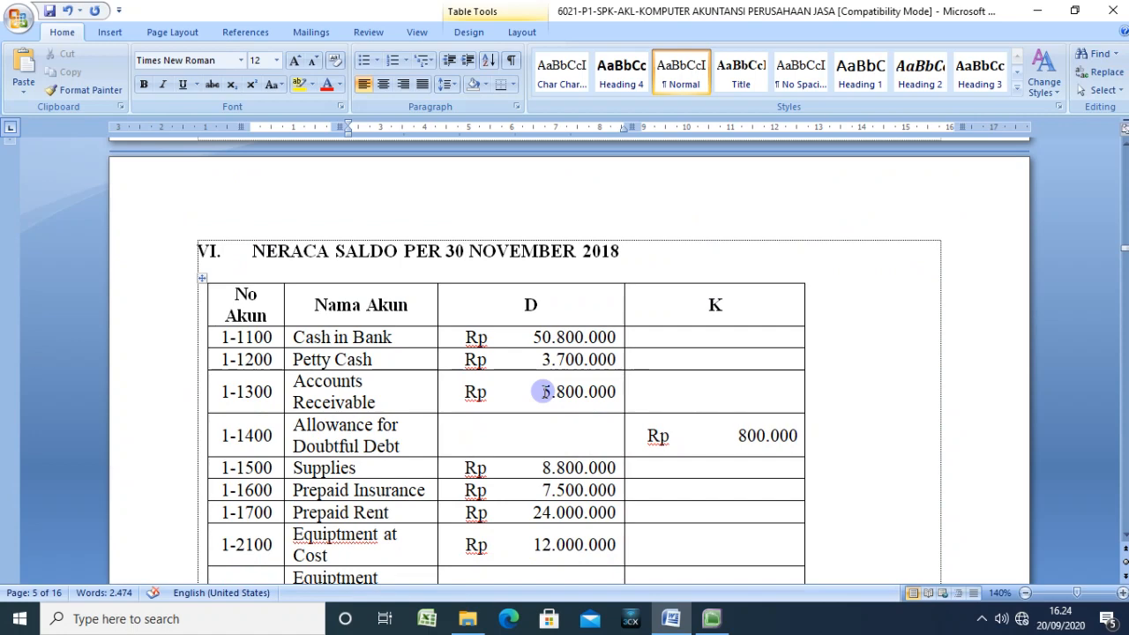
pyautogui.scroll(-3, 541, 392)
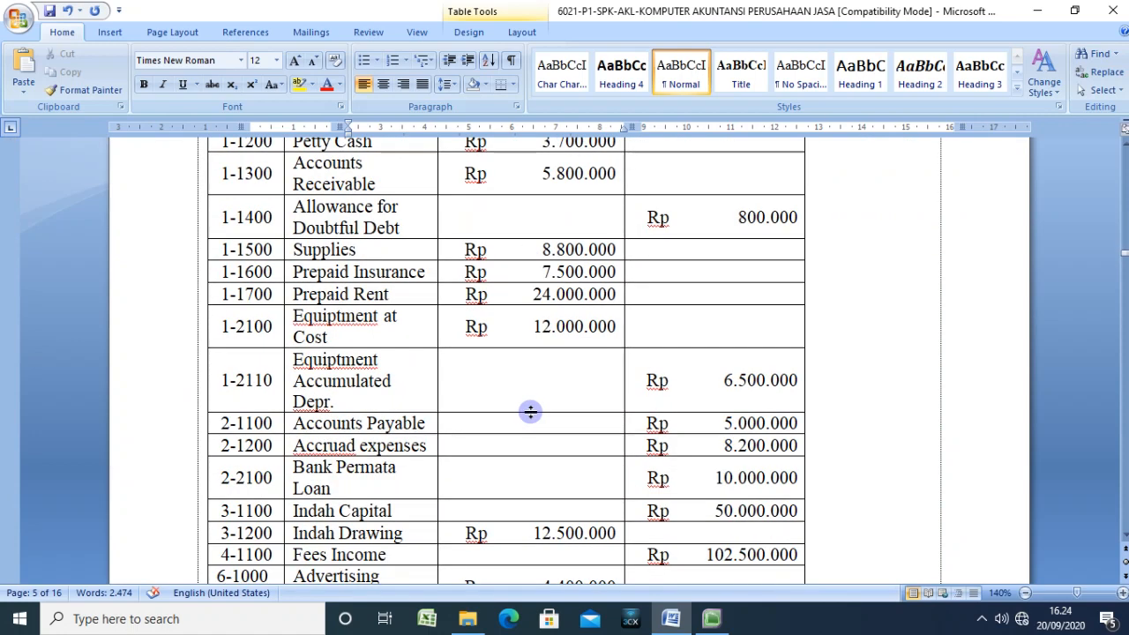
pyautogui.scroll(2, 530, 412)
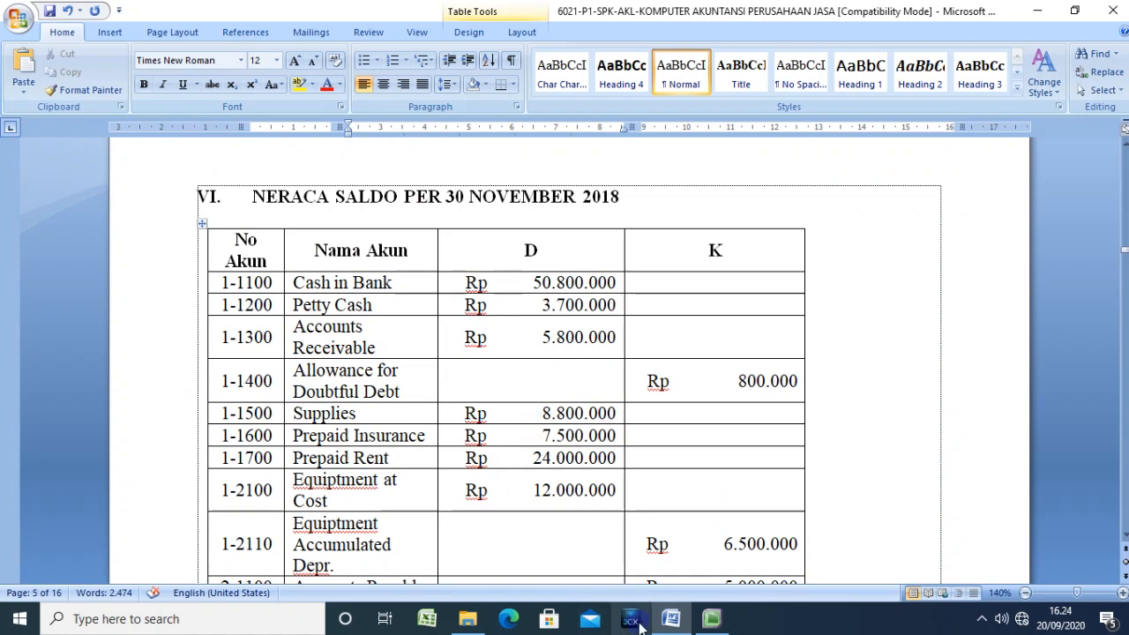
# Step: Switch to MYOB Accounting and open the account opening balances setup for Salon Cantik
pyautogui.click(721, 625)
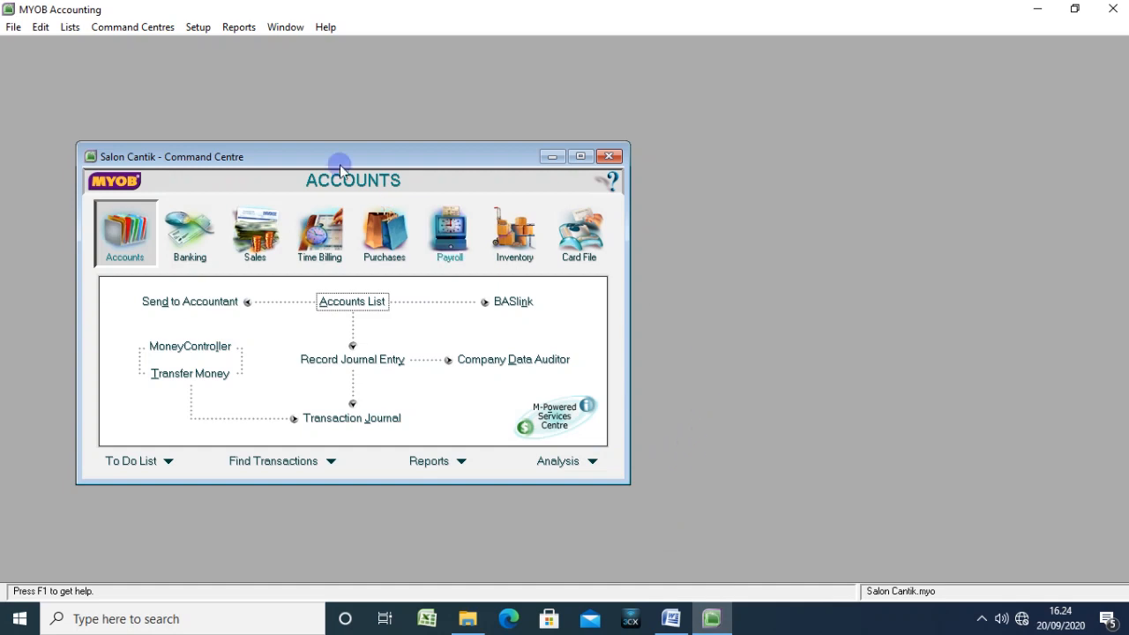
pyautogui.click(193, 28)
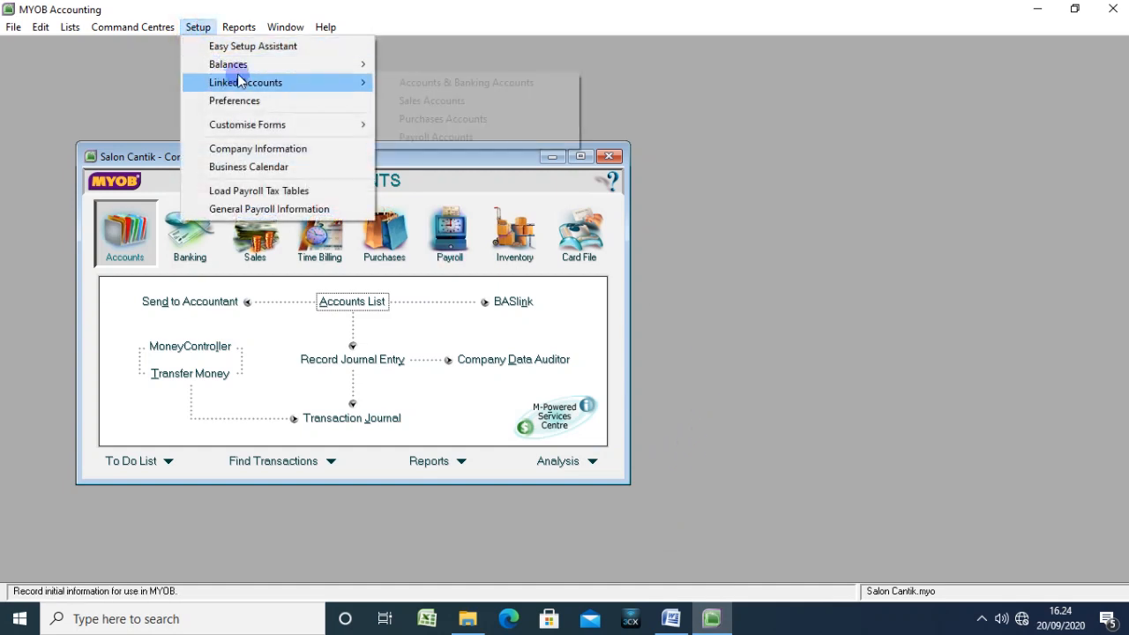
pyautogui.moveTo(348, 61)
pyautogui.click(421, 62)
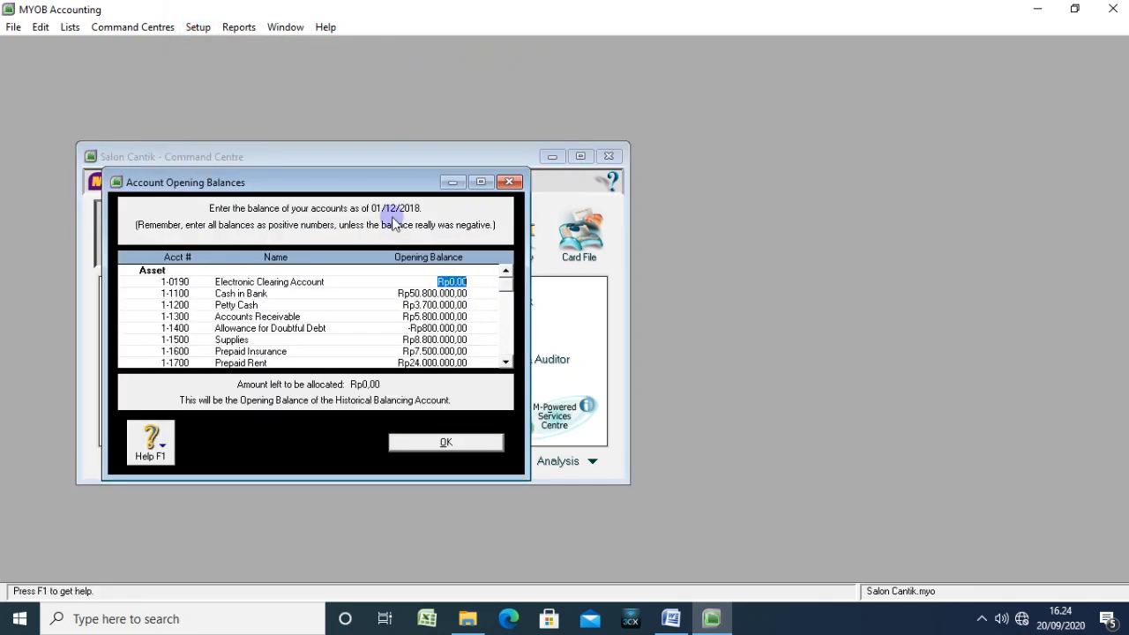
# Step: Look over the asset opening balances as of 01/12/2018 and close the Account Opening Balances window
pyautogui.scroll(-4, 394, 220)
pyautogui.scroll(4, 394, 221)
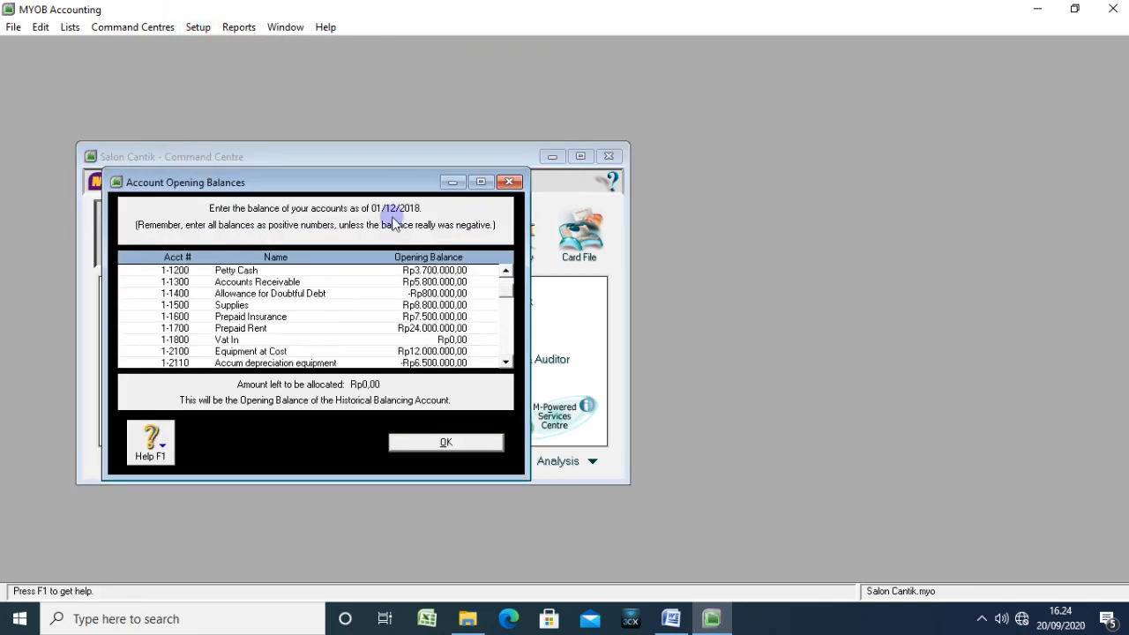
pyautogui.click(509, 183)
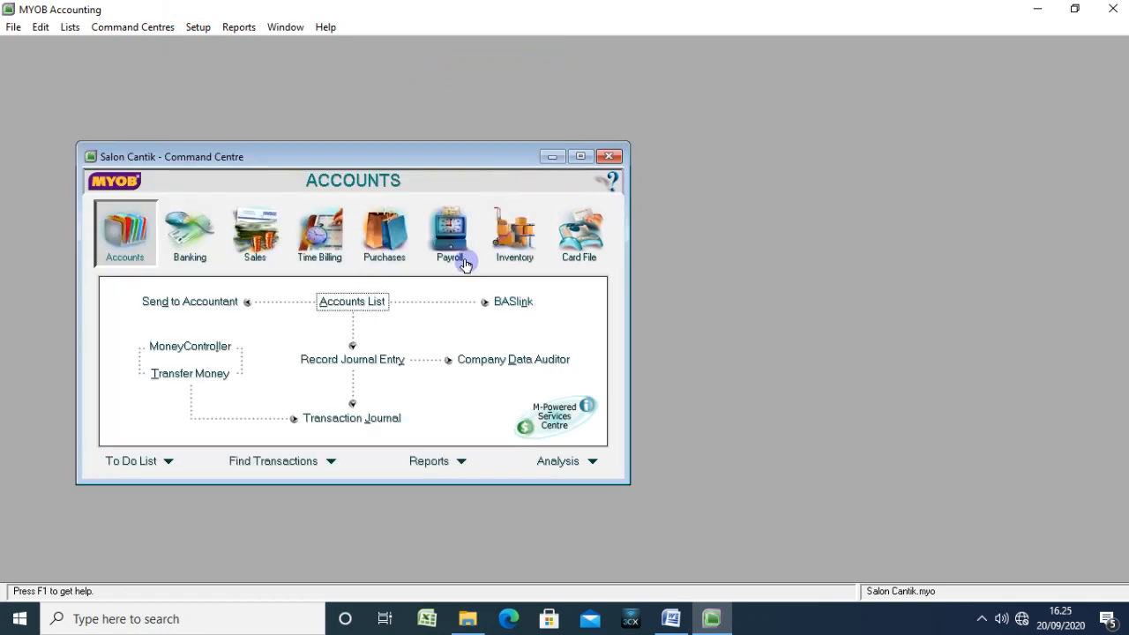
# Step: Reopen the account opening balances, check the asset and liability amounts and the amount left to be allocated, and accept them
pyautogui.click(198, 31)
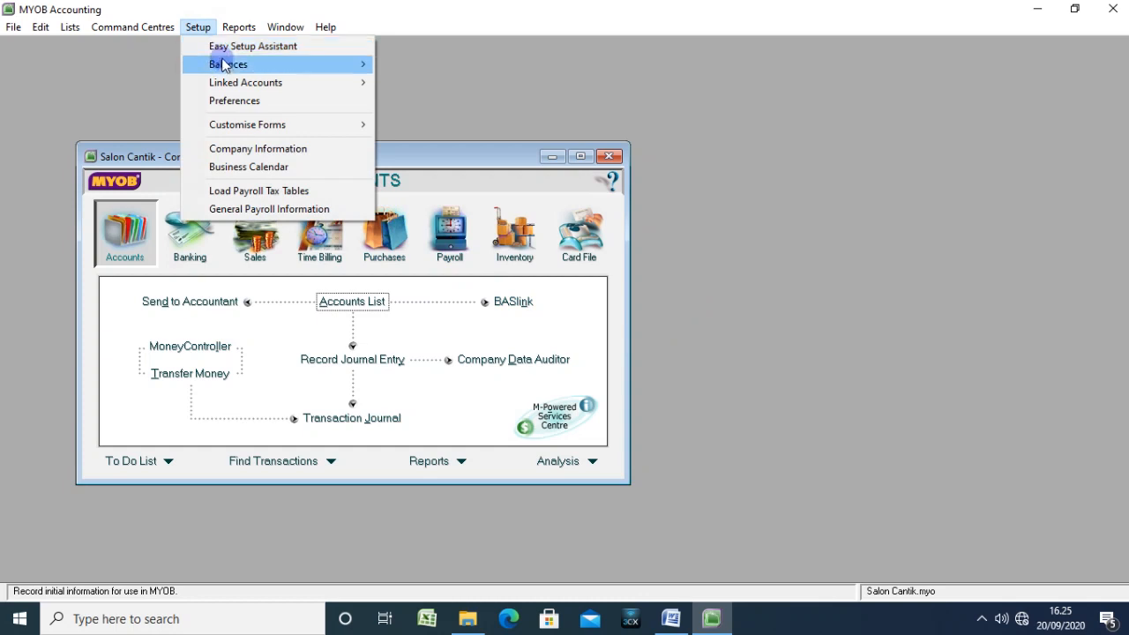
pyautogui.moveTo(220, 64)
pyautogui.click(539, 67)
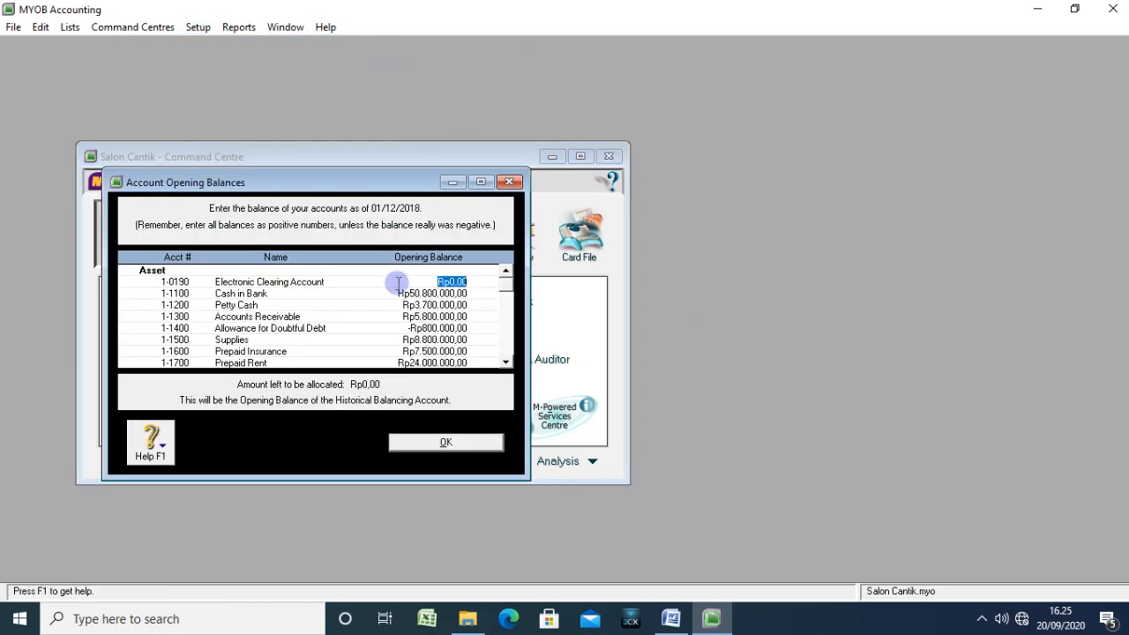
pyautogui.scroll(-3, 397, 300)
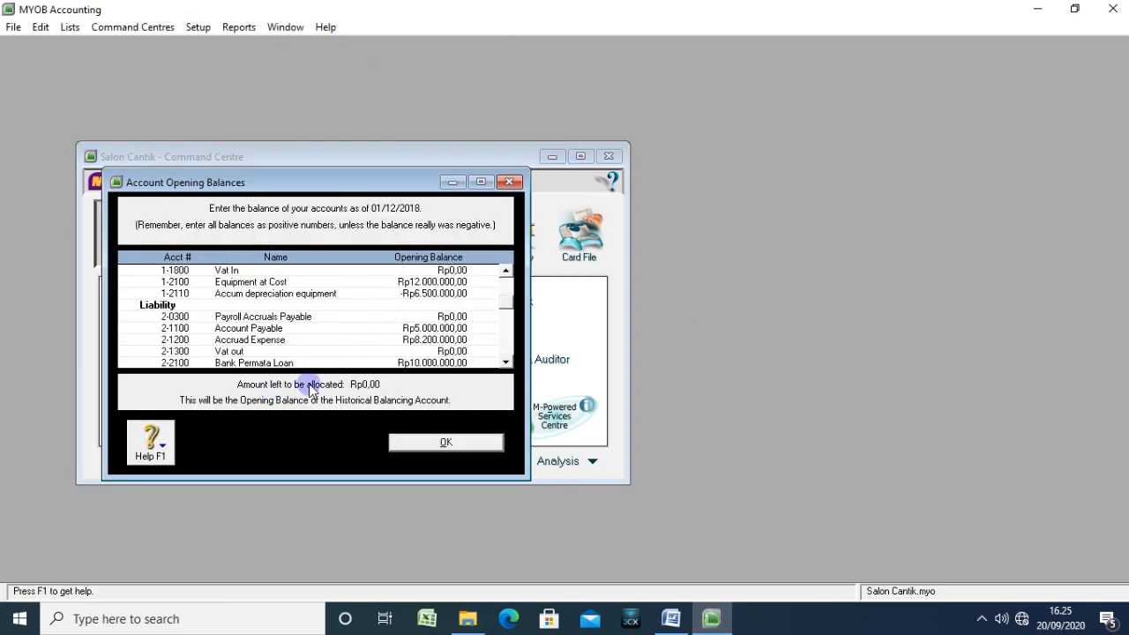
pyautogui.scroll(3, 375, 396)
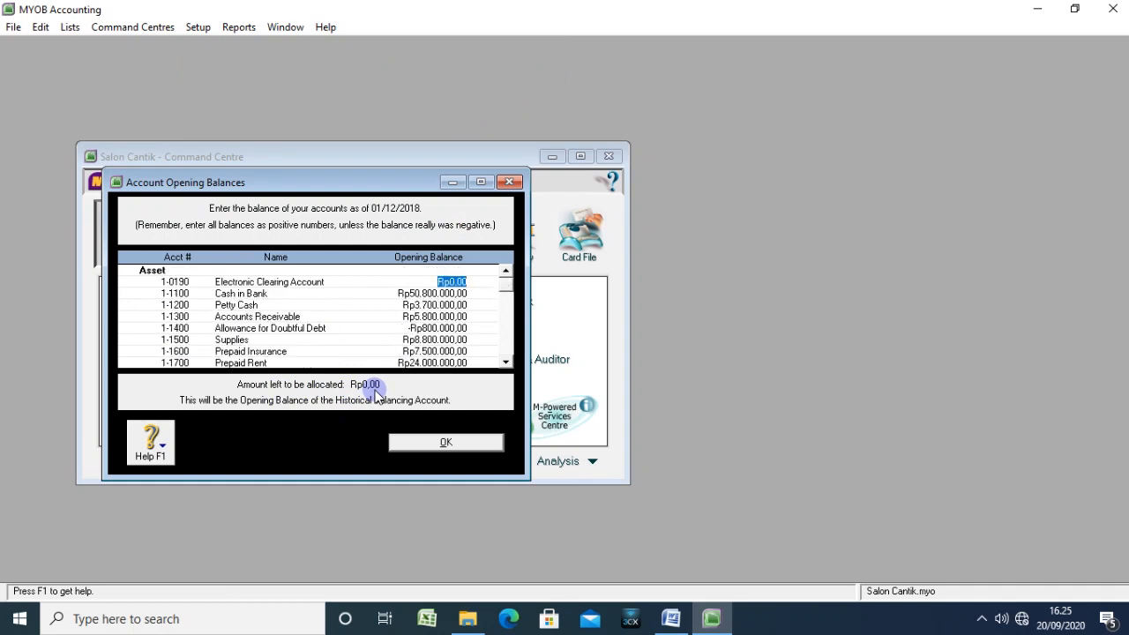
pyautogui.scroll(-3, 375, 396)
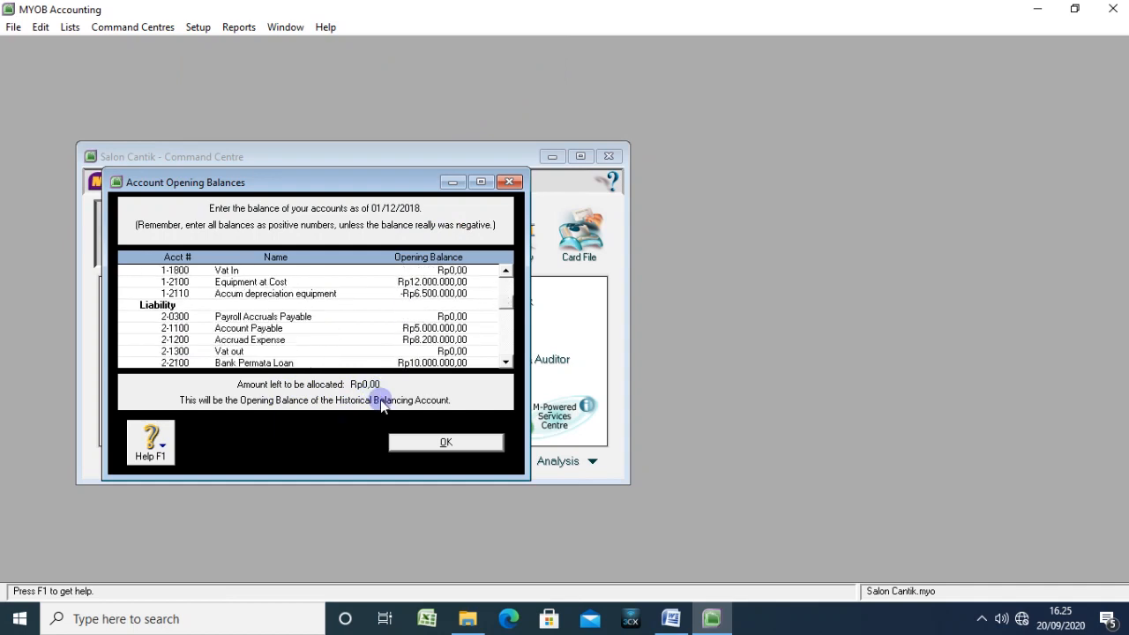
pyautogui.click(406, 443)
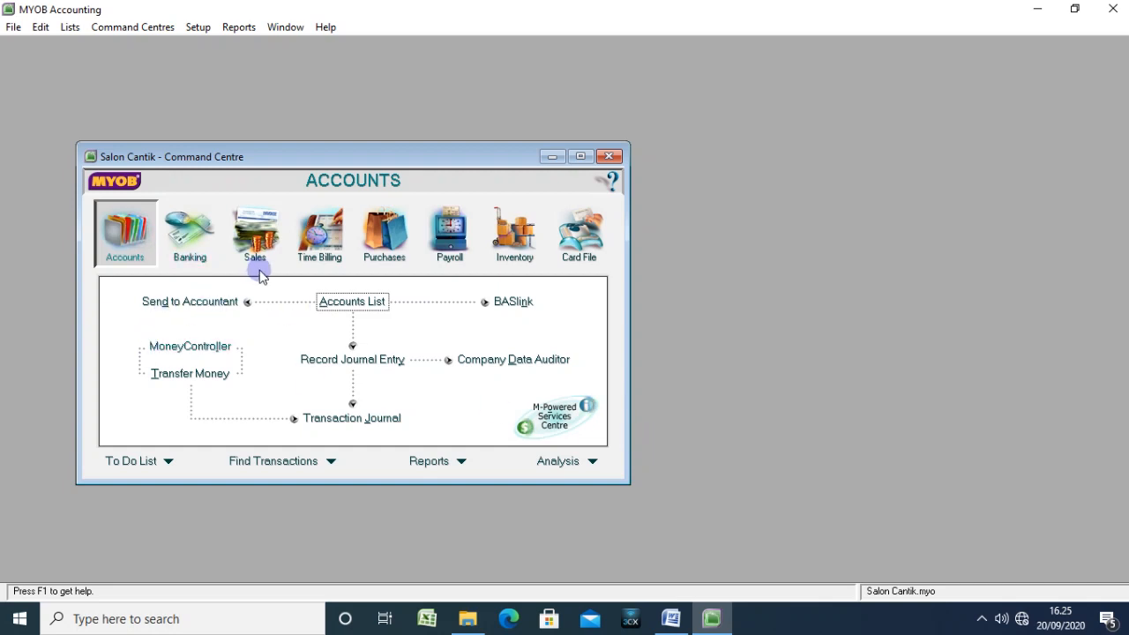
# Step: Open the Accounts List and show all accounts with their balances
pyautogui.click(325, 302)
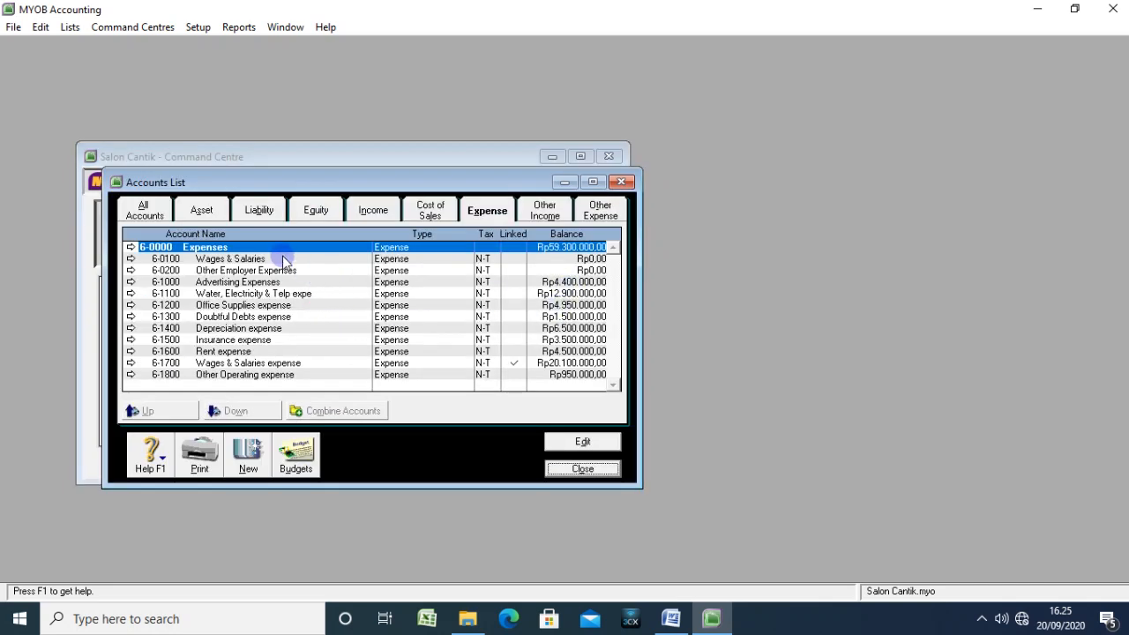
pyautogui.click(195, 211)
pyautogui.click(148, 212)
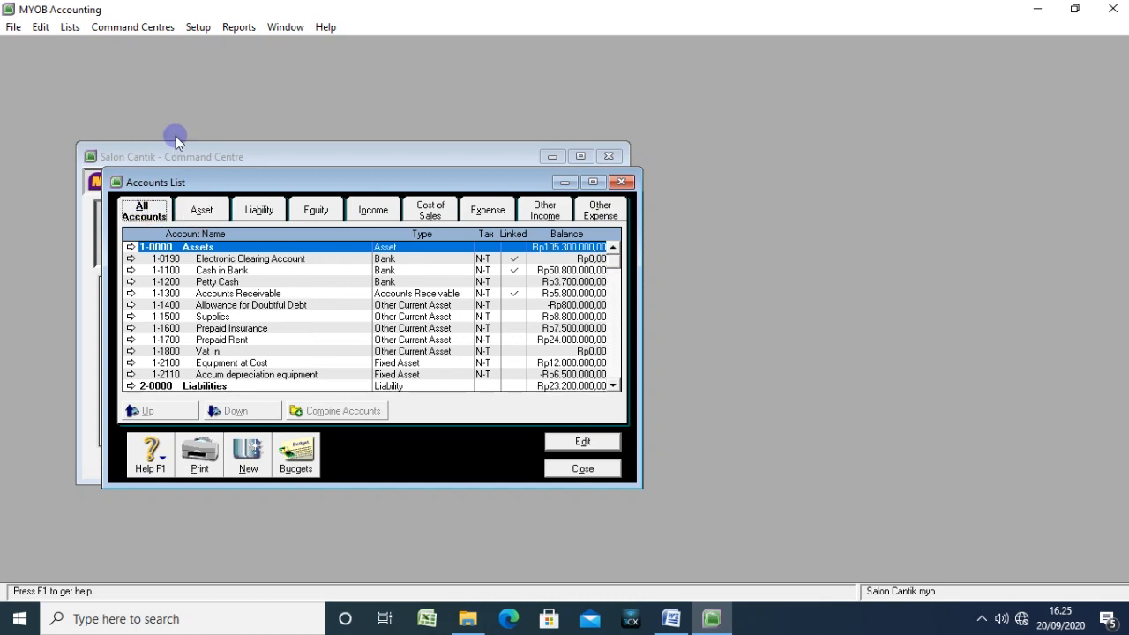
pyautogui.click(200, 32)
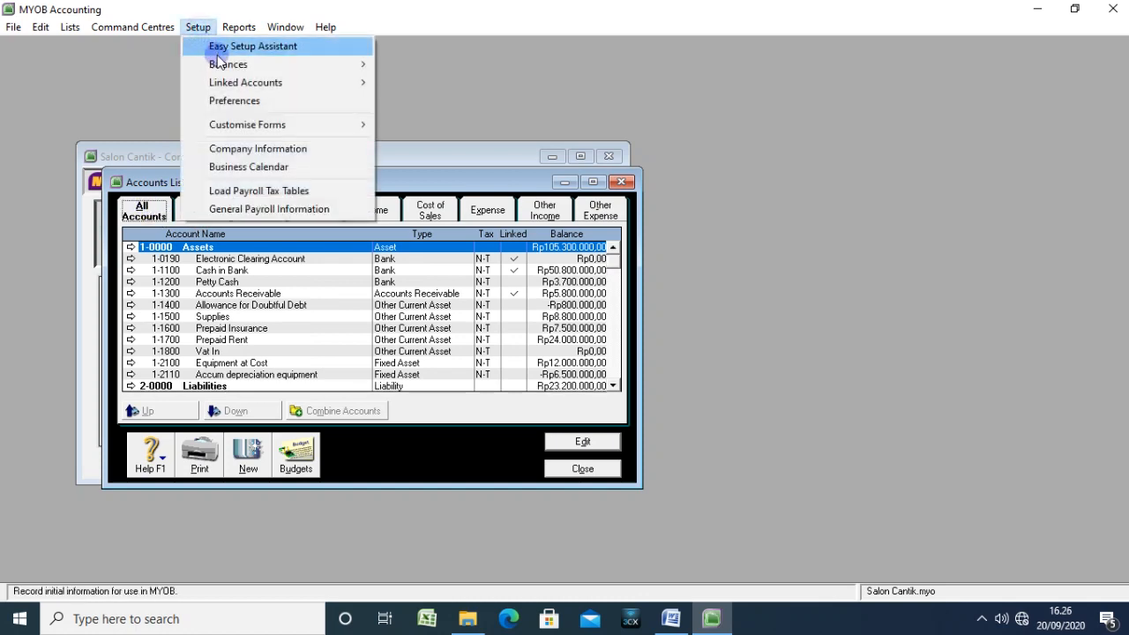
pyautogui.moveTo(232, 66)
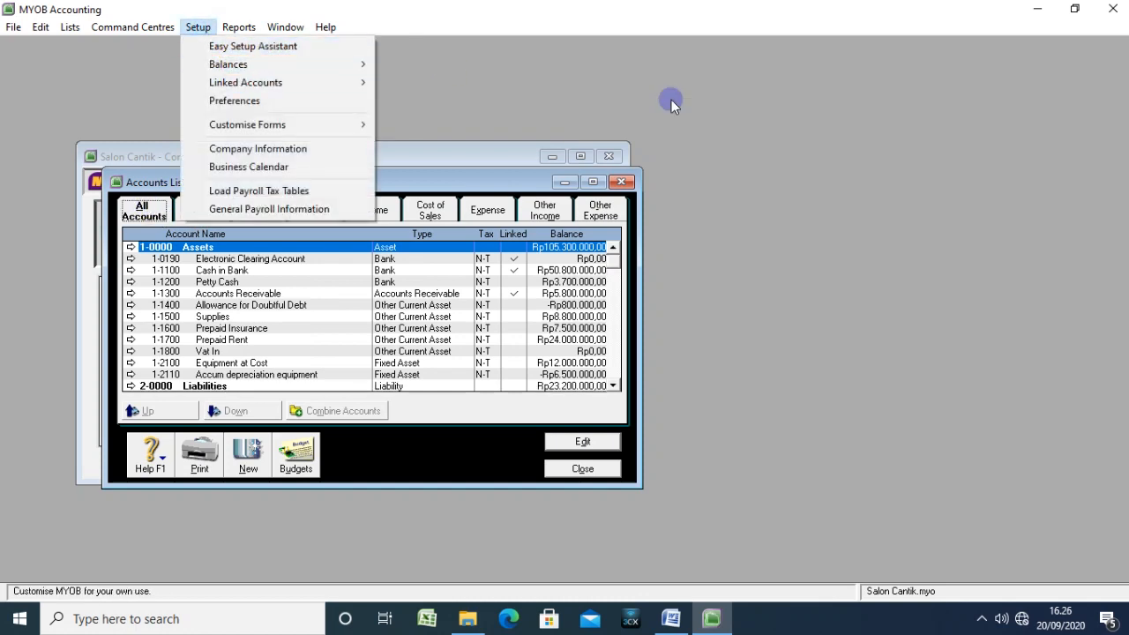
pyautogui.click(861, 133)
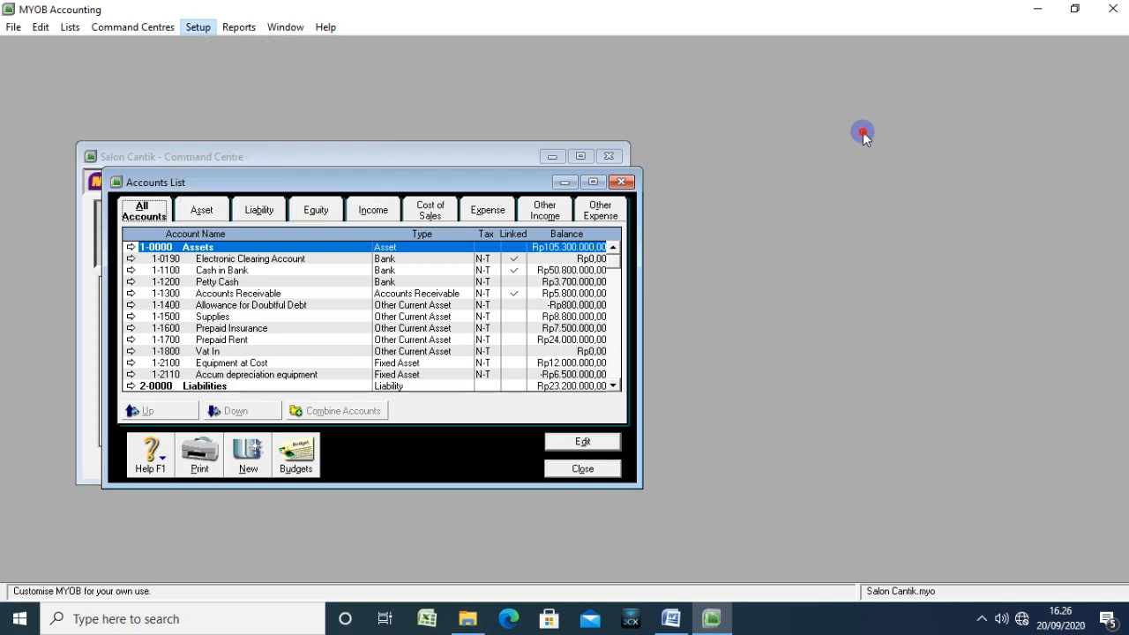
# Step: Review the account balances category by category from Asset through Other Expense, and close the Accounts List
pyautogui.click(201, 210)
pyautogui.click(259, 210)
pyautogui.click(319, 211)
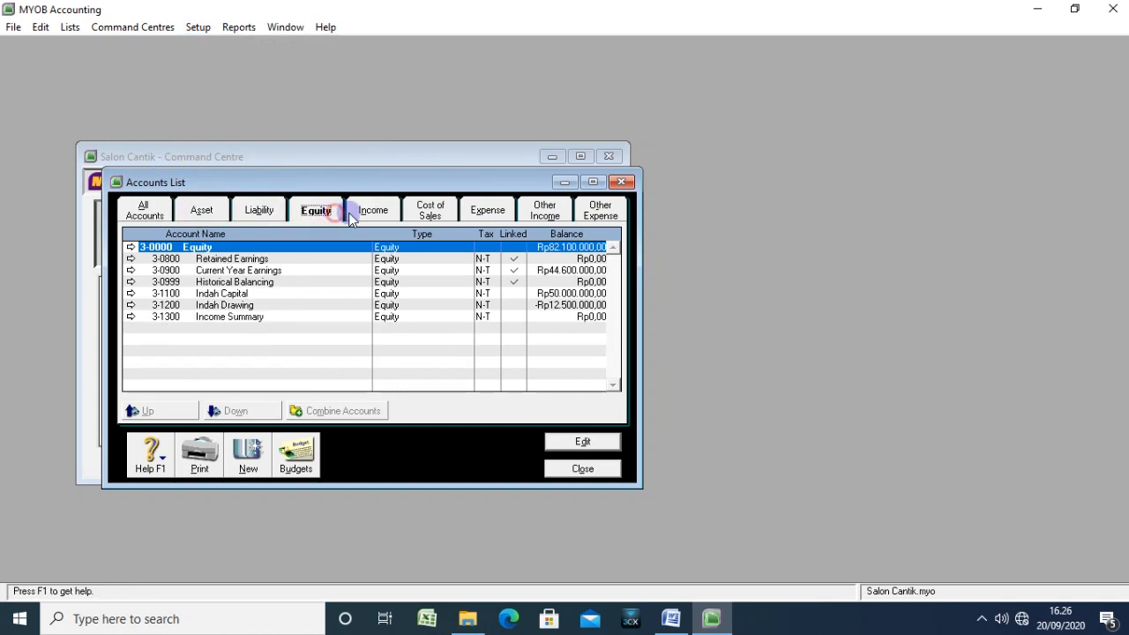
pyautogui.click(373, 210)
pyautogui.click(434, 212)
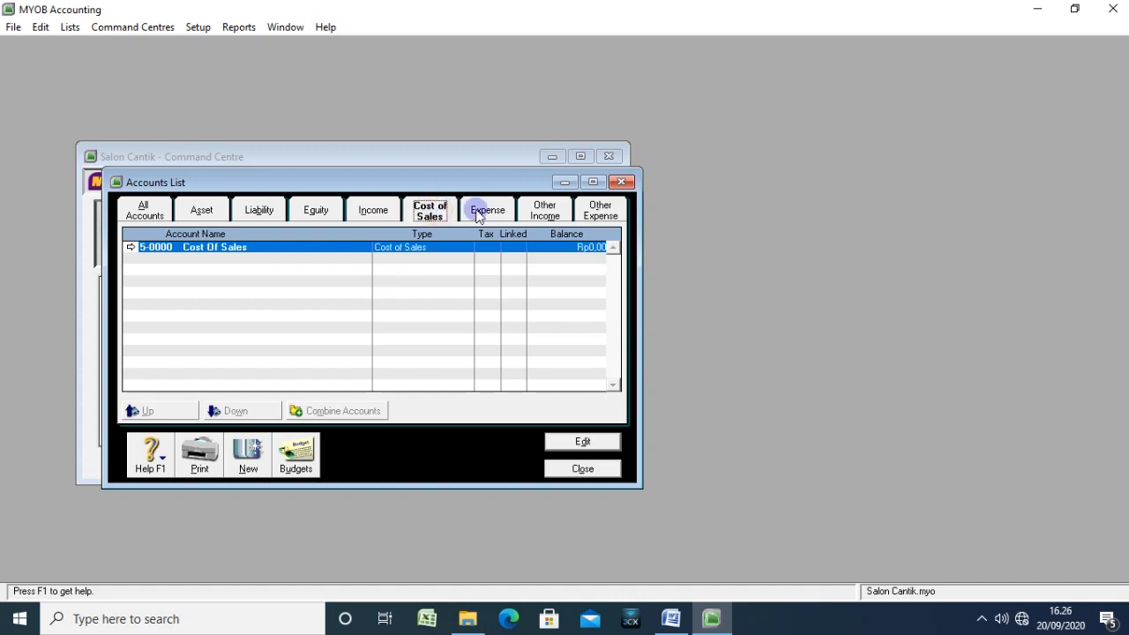
pyautogui.click(487, 210)
pyautogui.click(545, 211)
pyautogui.click(591, 217)
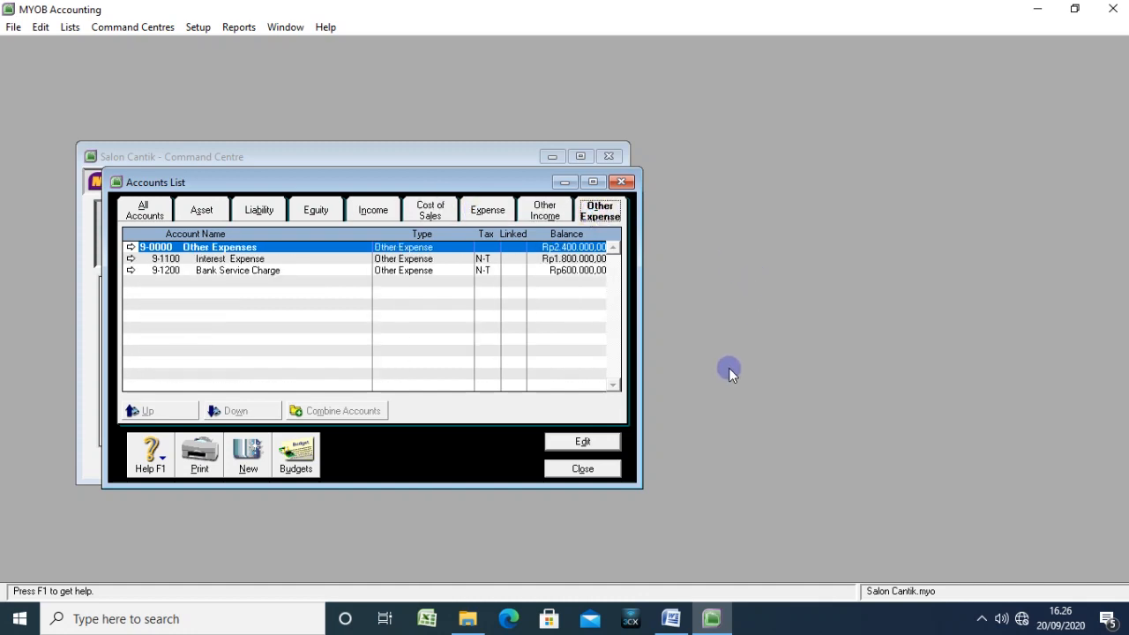
pyautogui.click(581, 468)
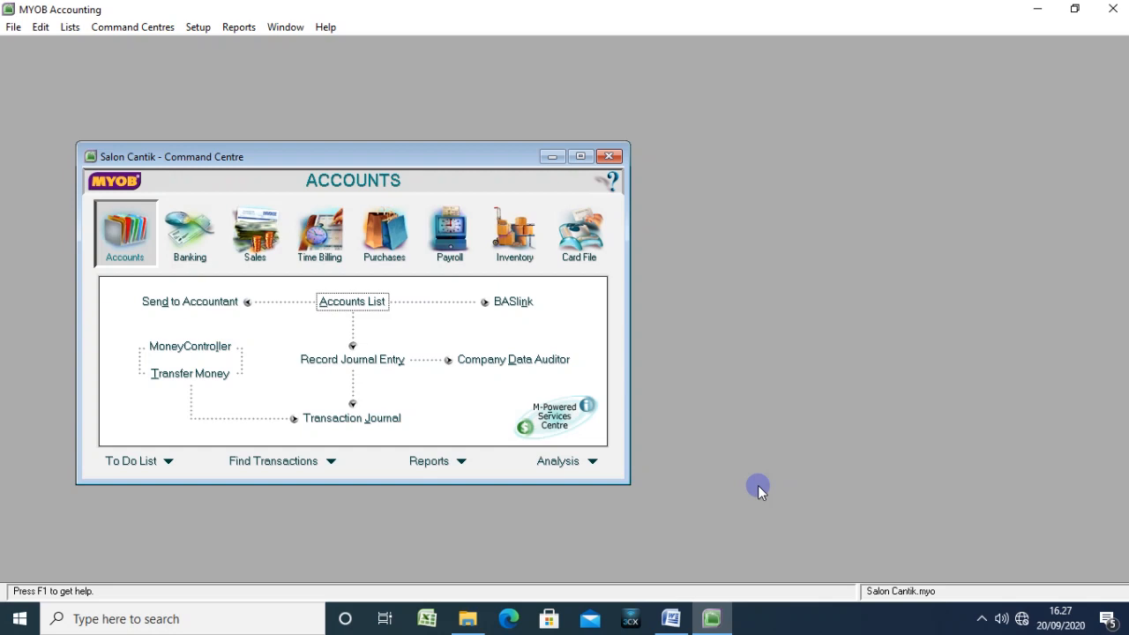
pyautogui.click(981, 618)
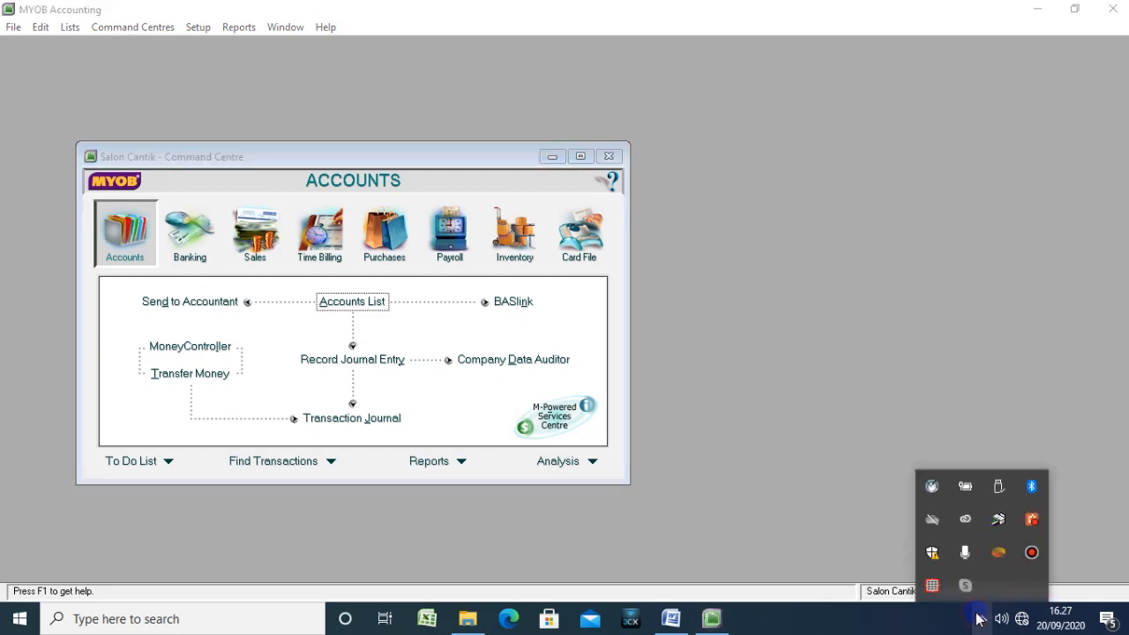
pyautogui.click(1032, 552)
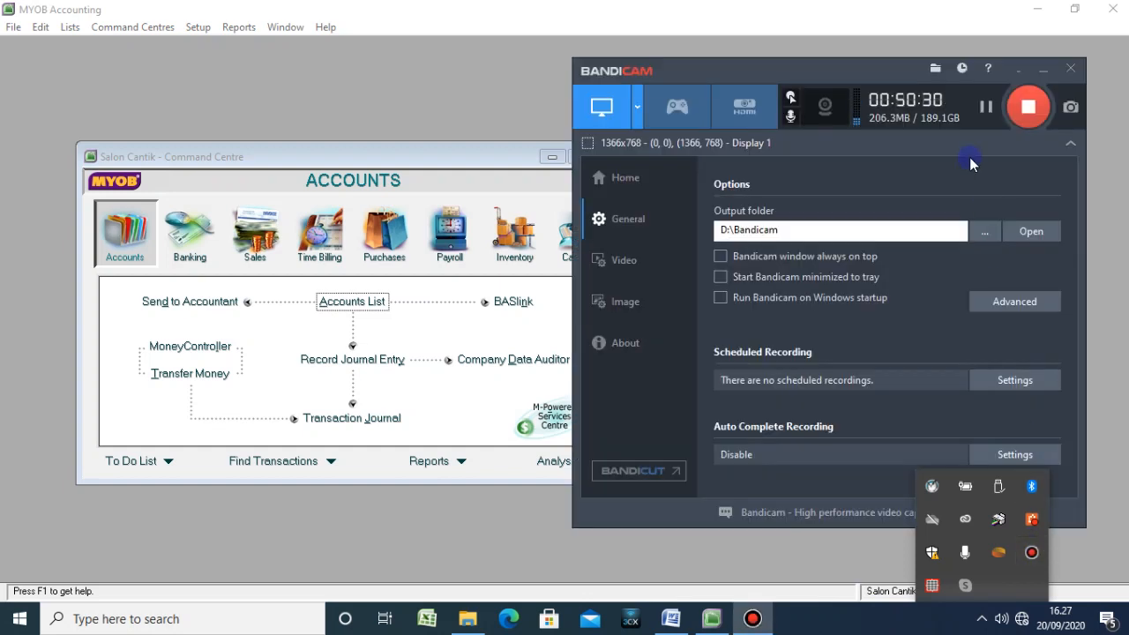